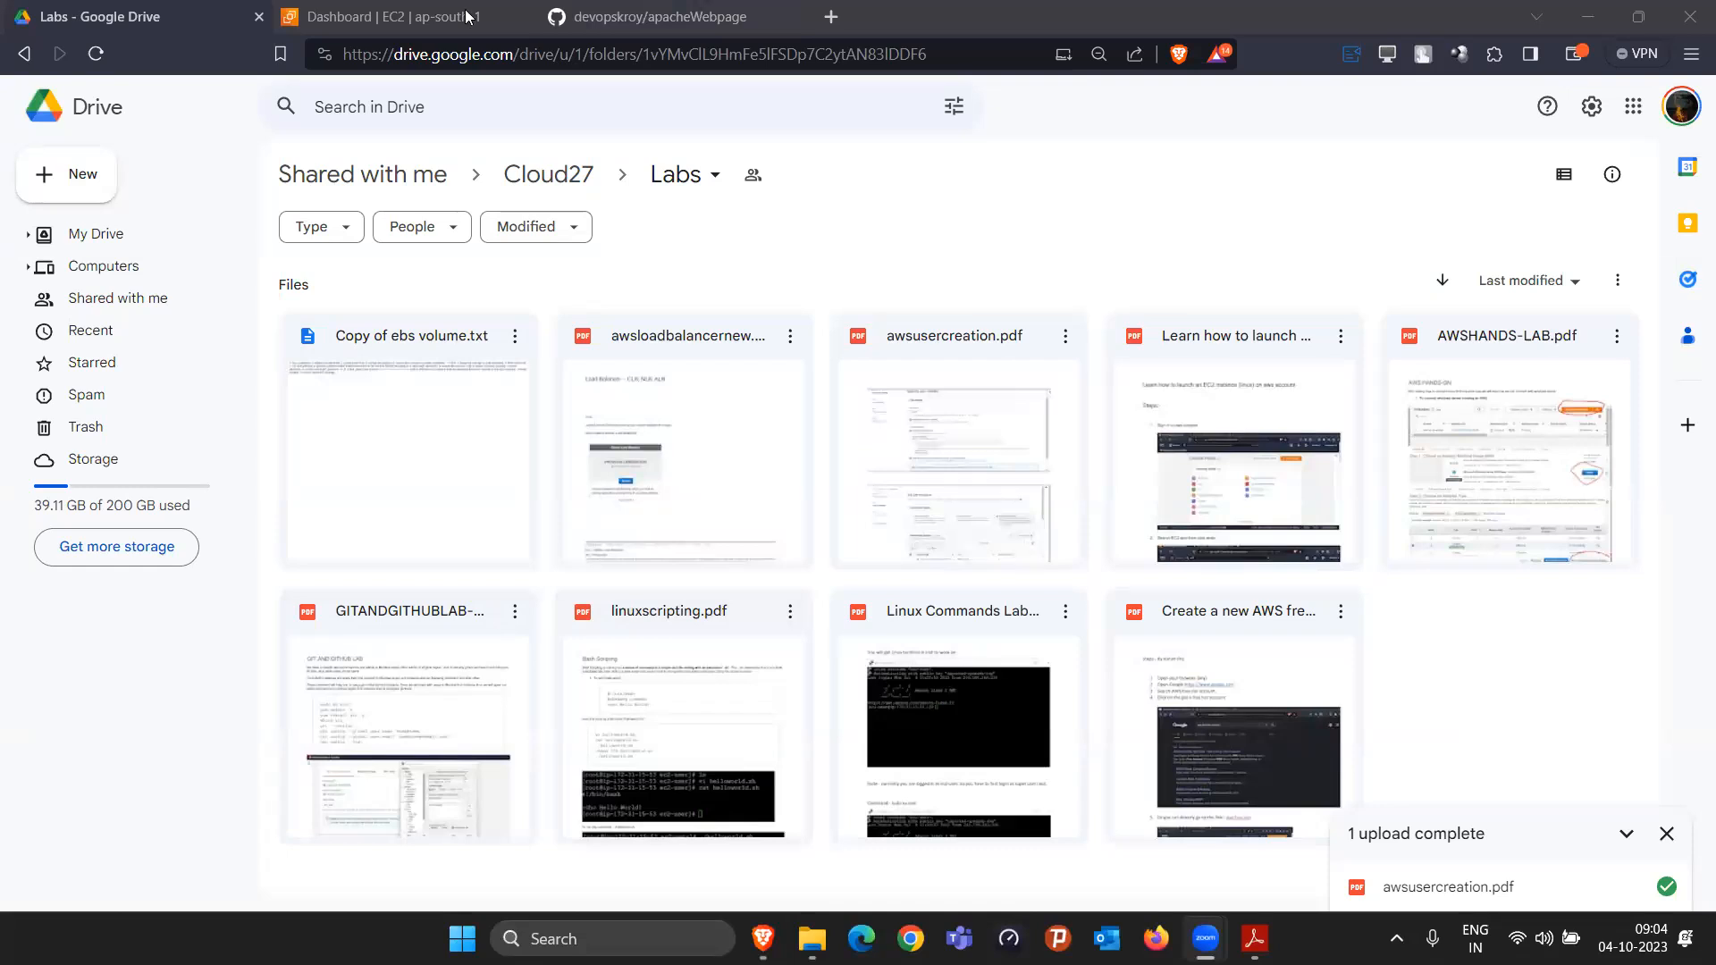
Step: Switch to the EC2 console, open the list of instances and refresh it
key("ctrl+Tab")
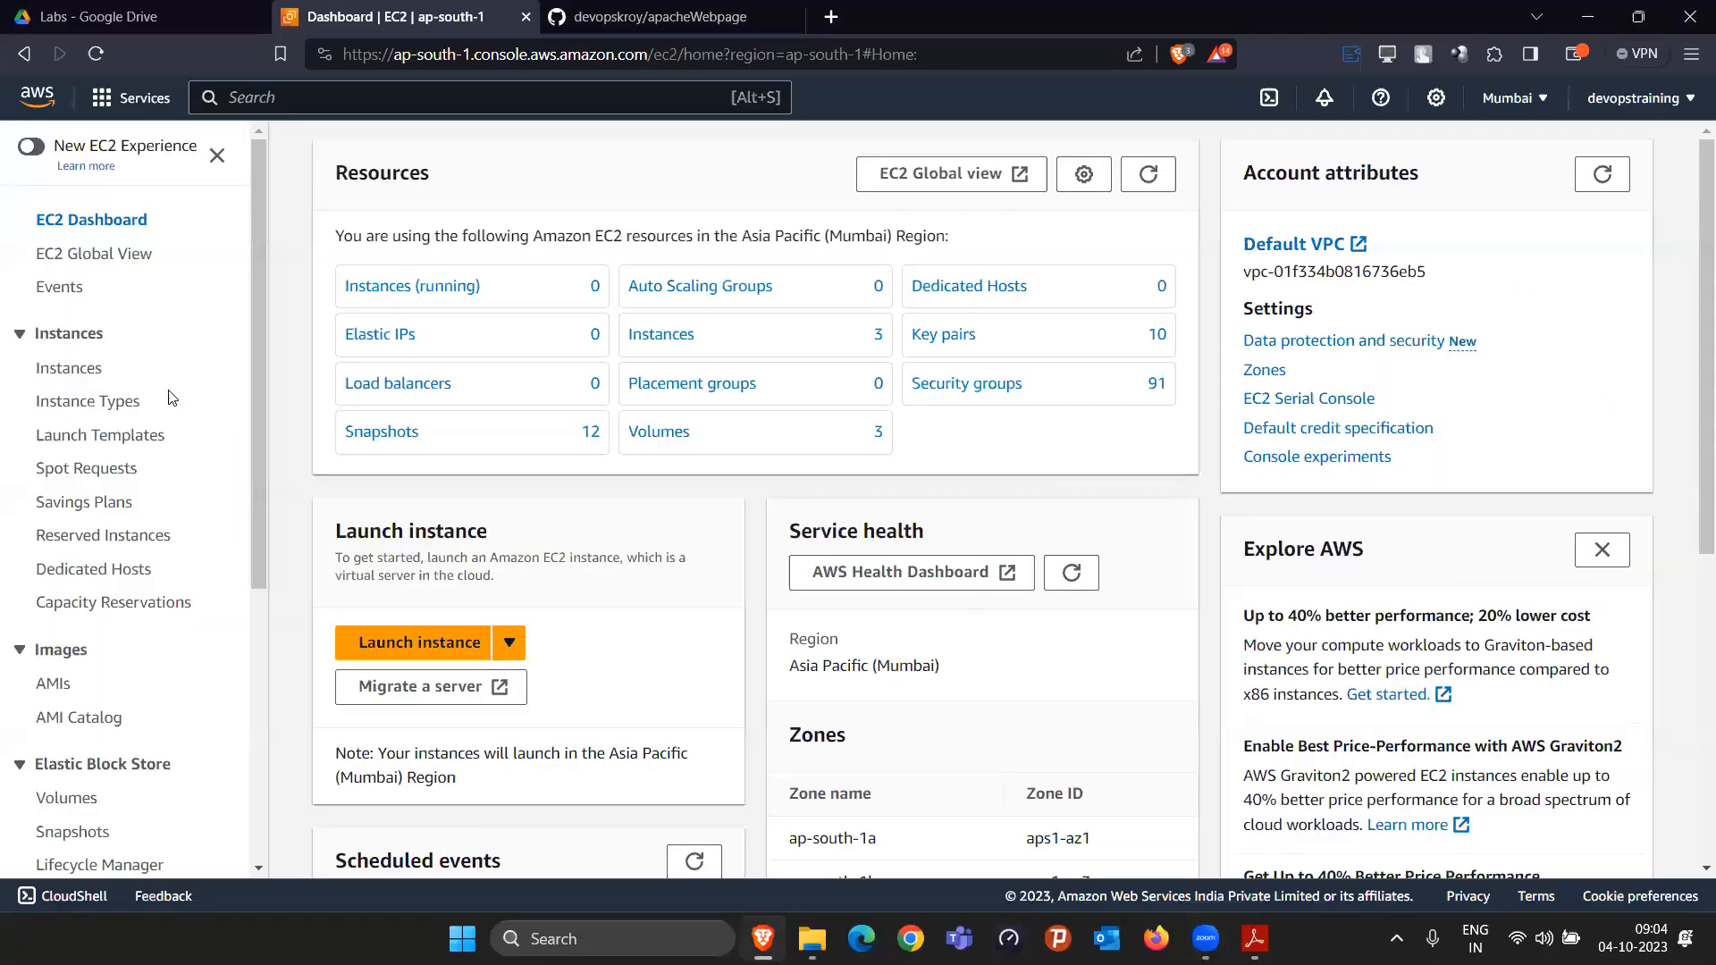
left_click(79, 376)
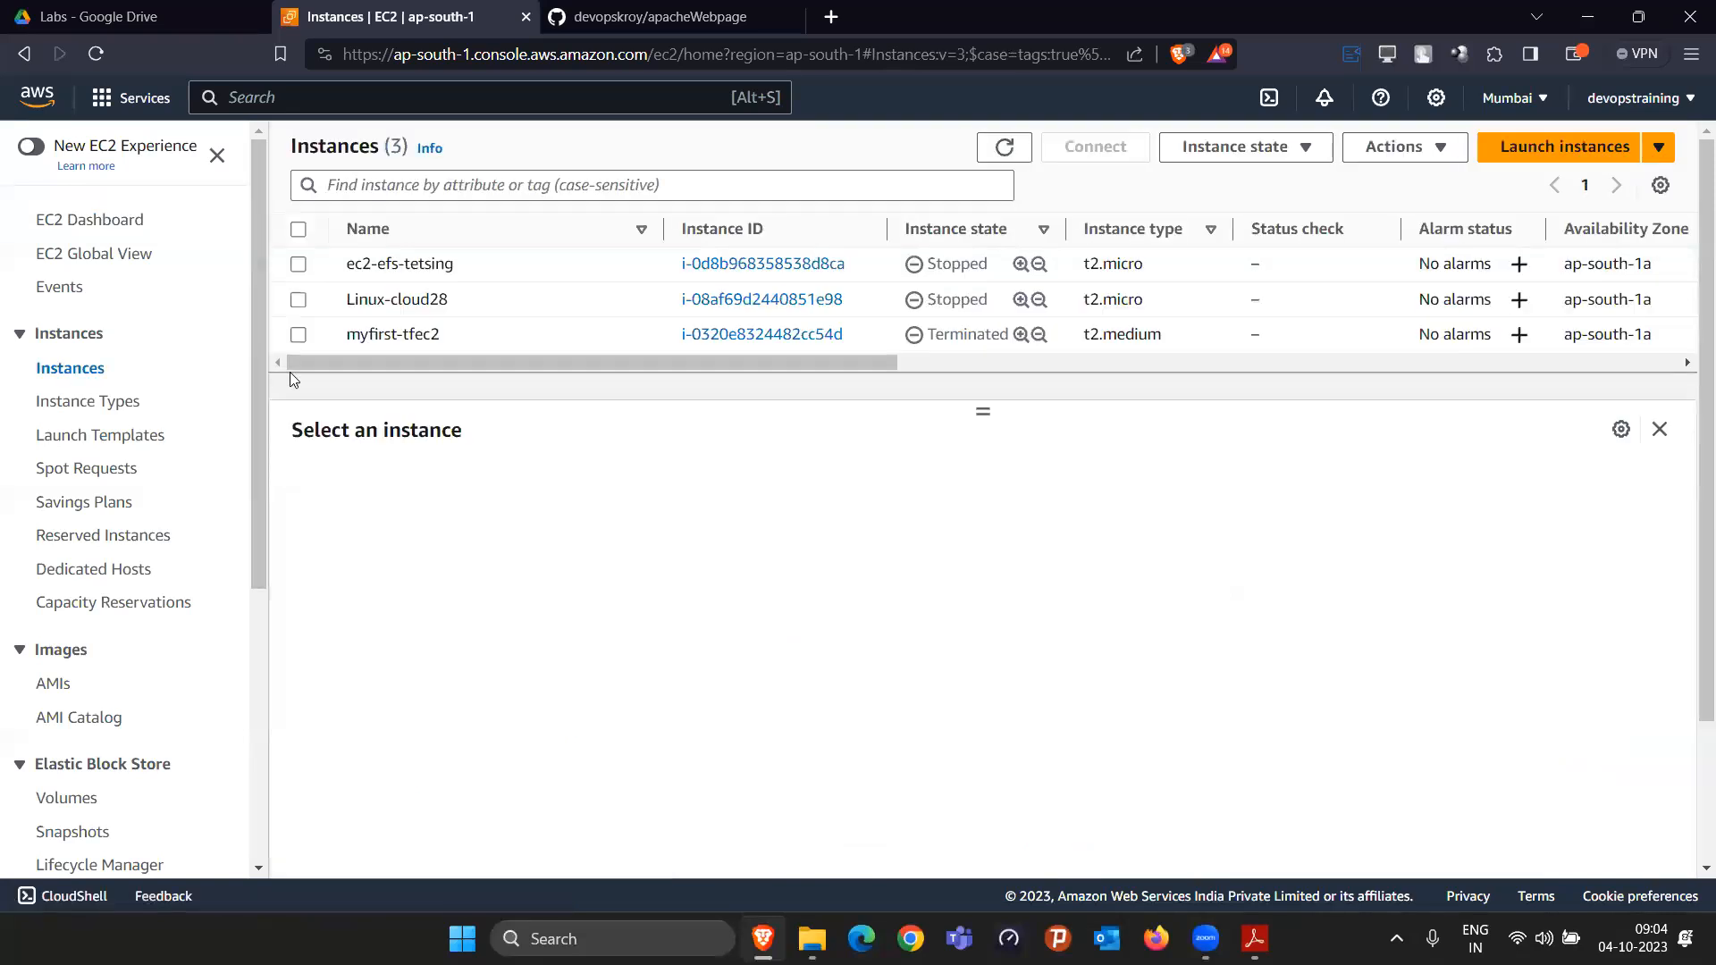
left_click(1009, 153)
Step: Switch to Adobe Reader Touch to check the IAM heading in the lab guide, and return to the AWS console
mouse_move(1255, 938)
key("super")
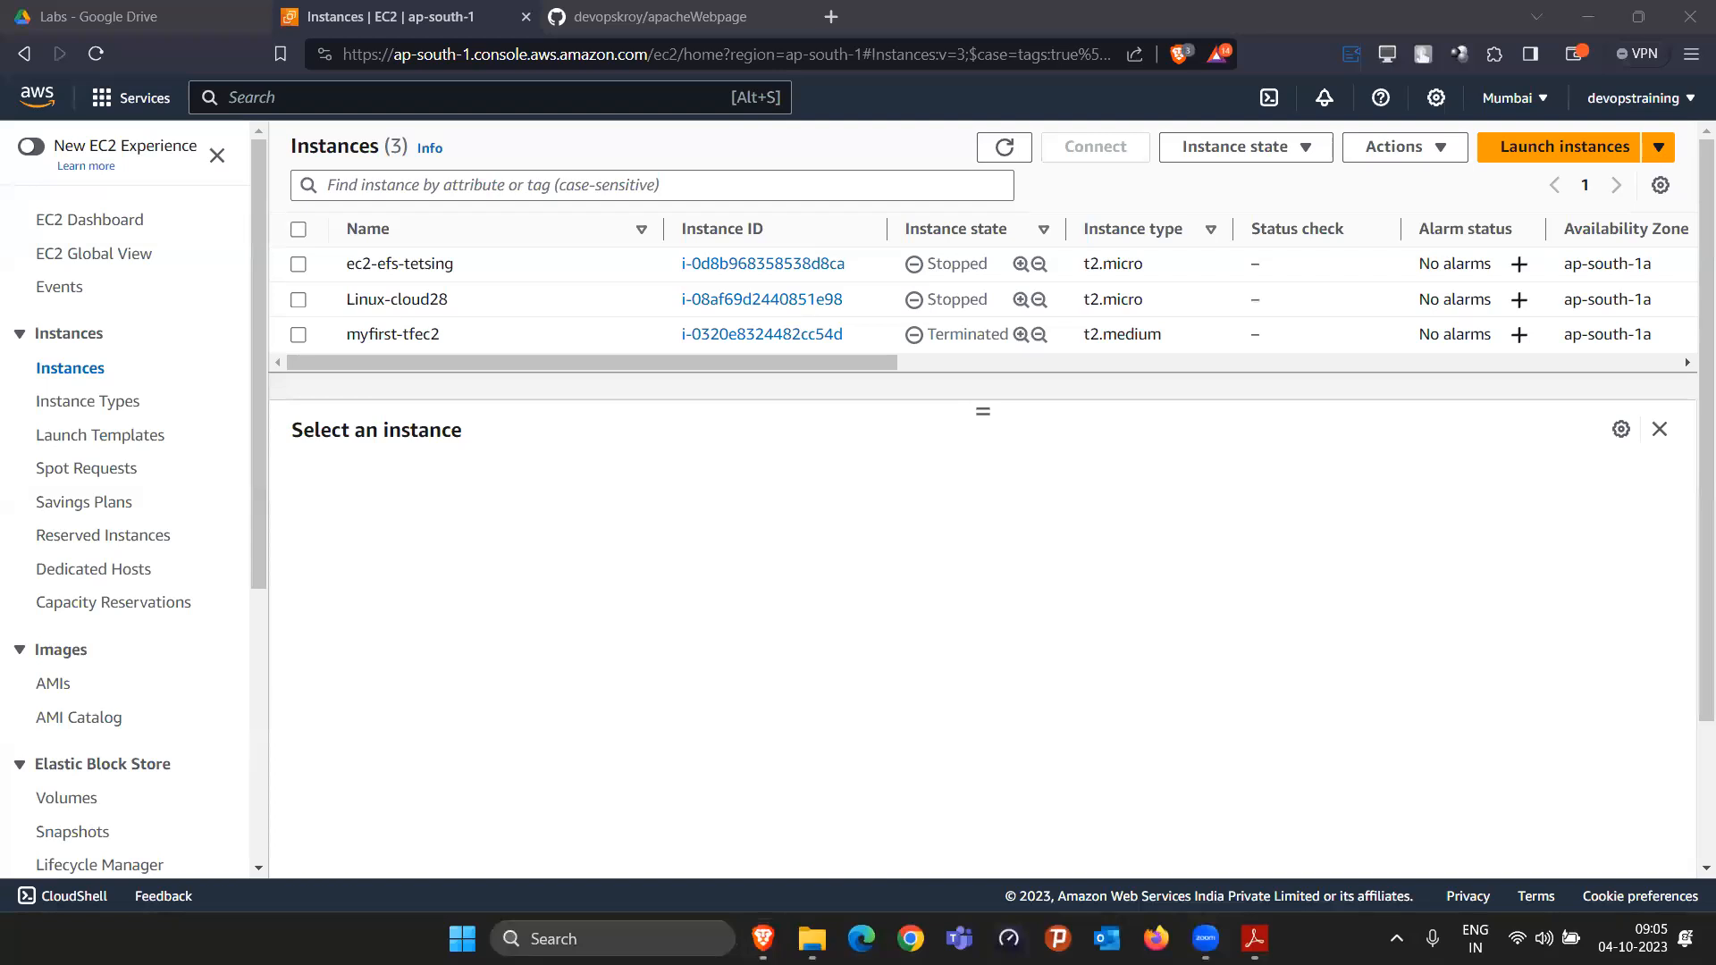
left_click(1254, 938)
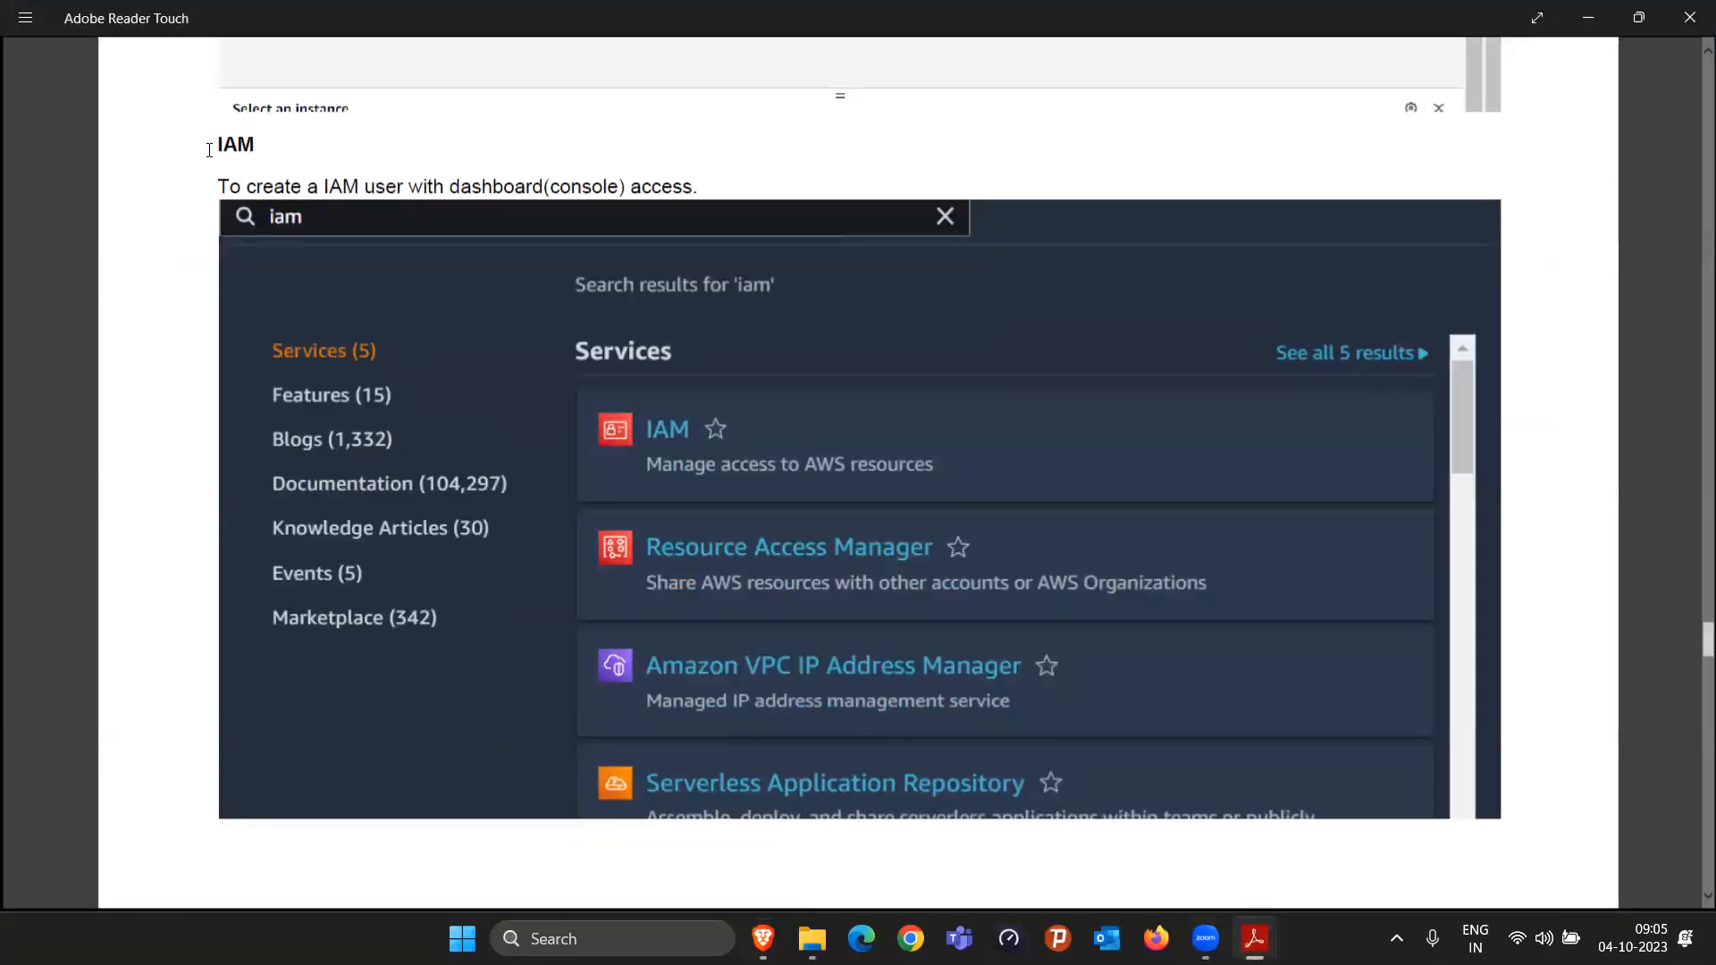
left_click_drag(214, 144, 254, 143)
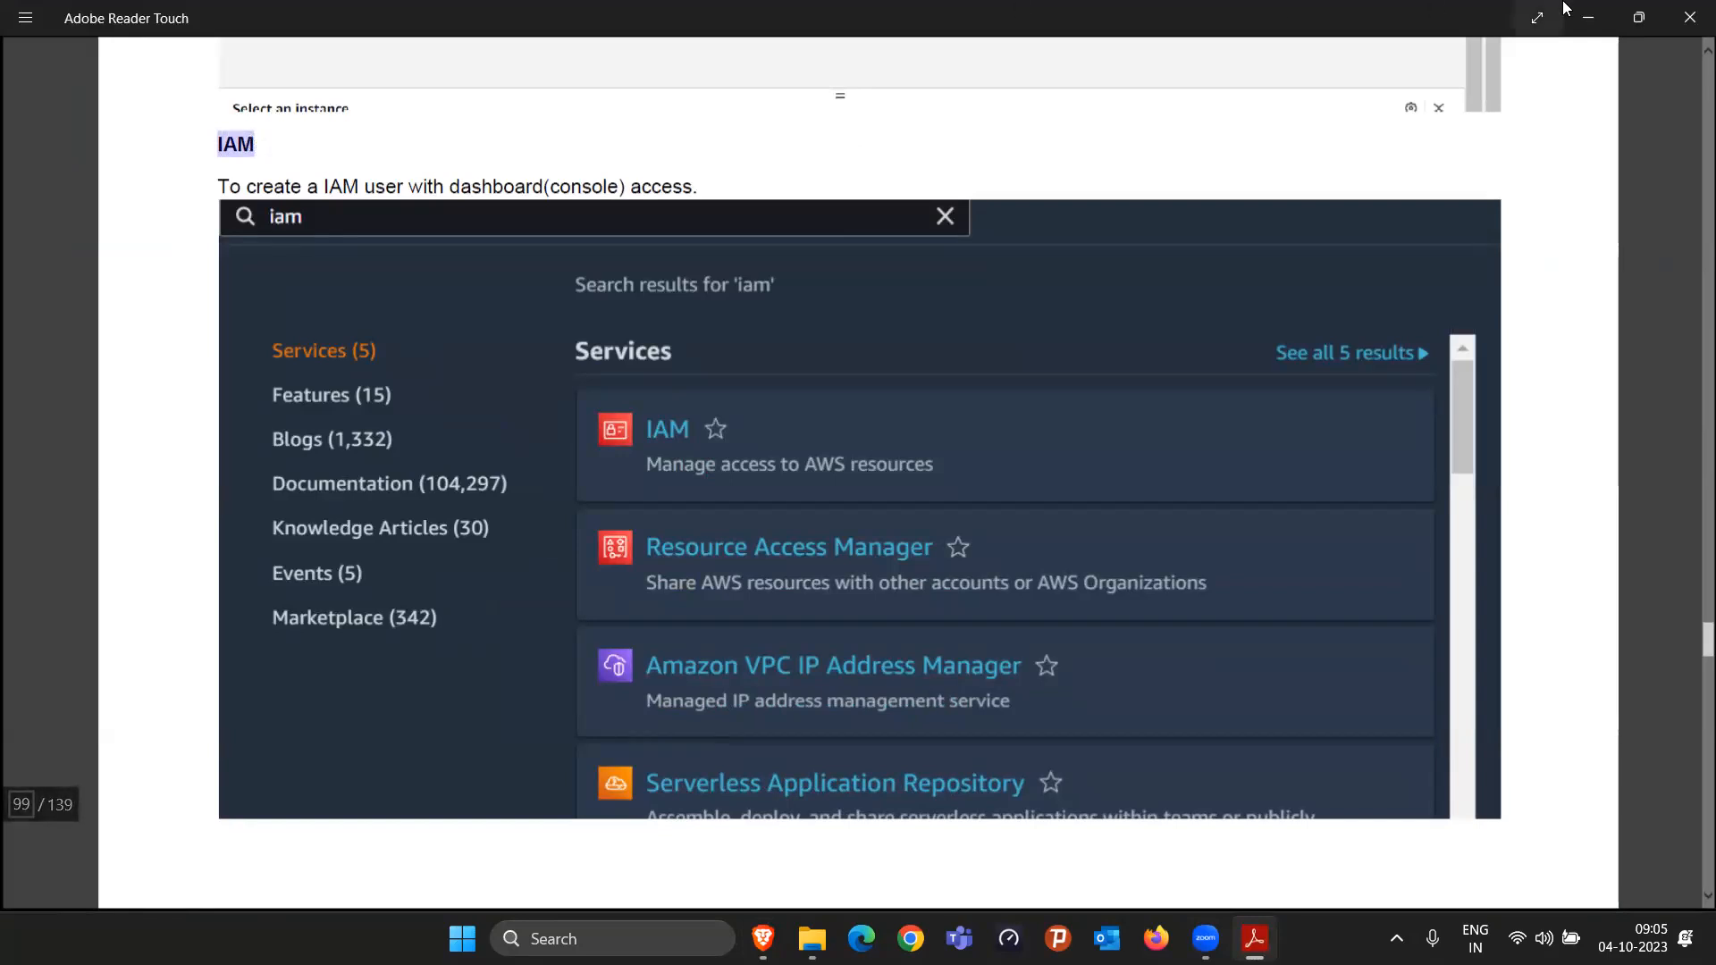
left_click(1589, 14)
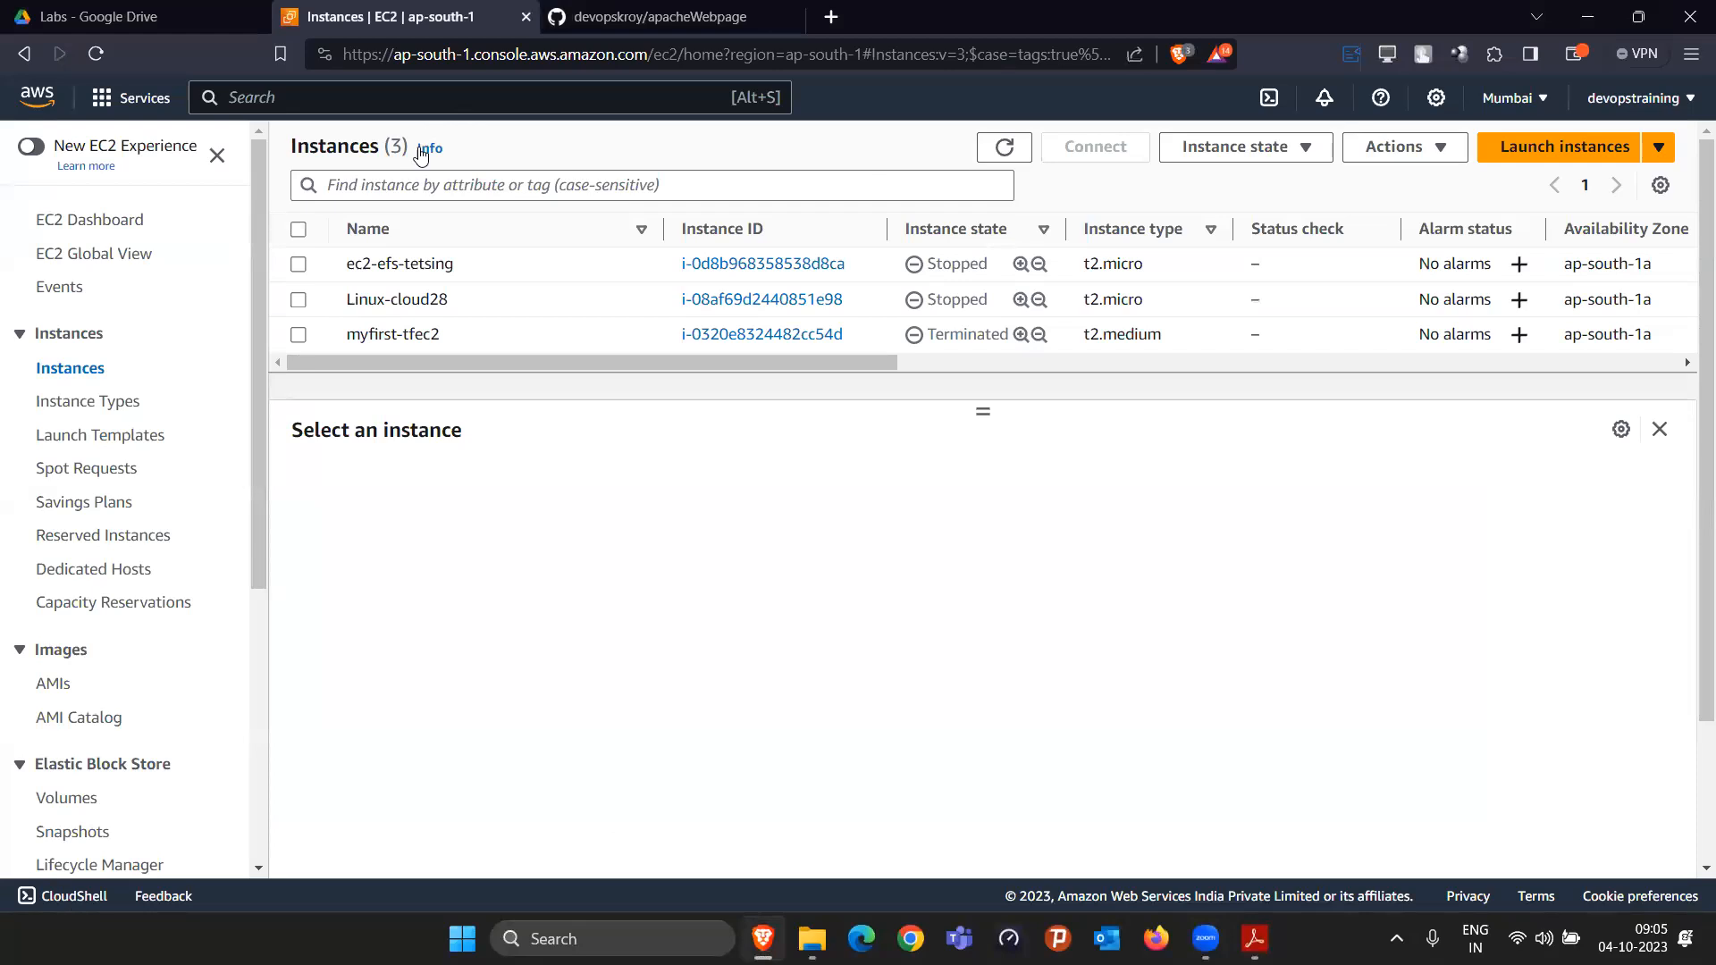
Step: Sign out of the current AWS account and reload to reach the sign-in page
left_click(1653, 118)
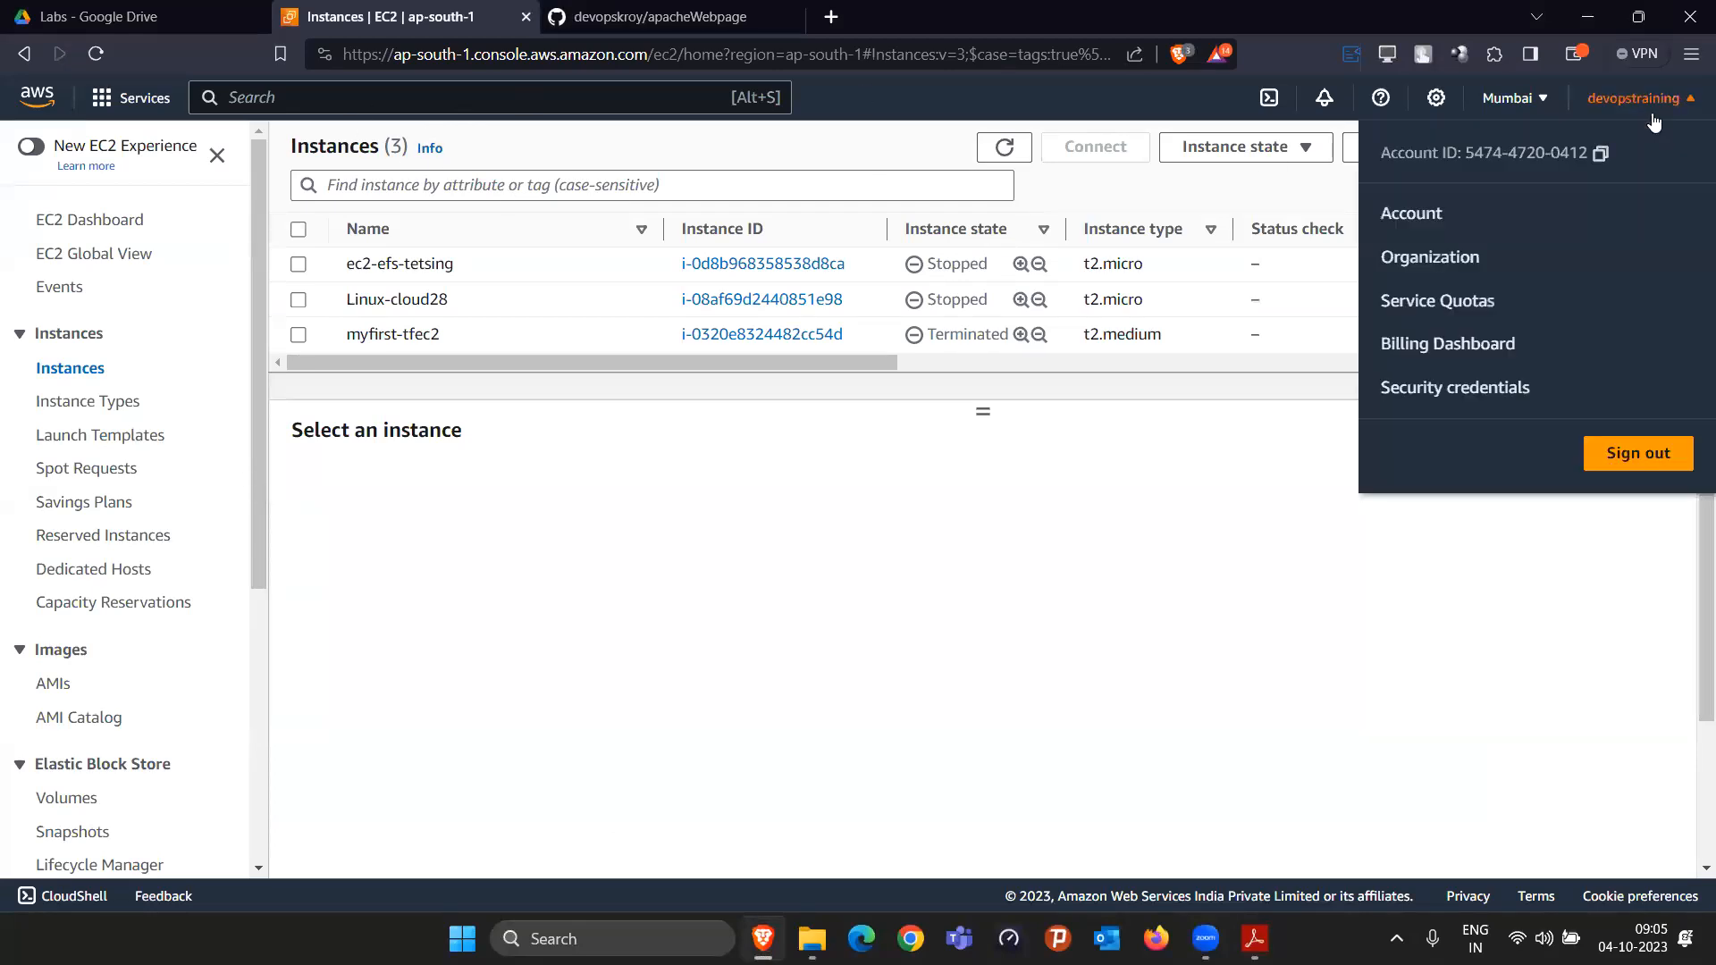
left_click(1638, 454)
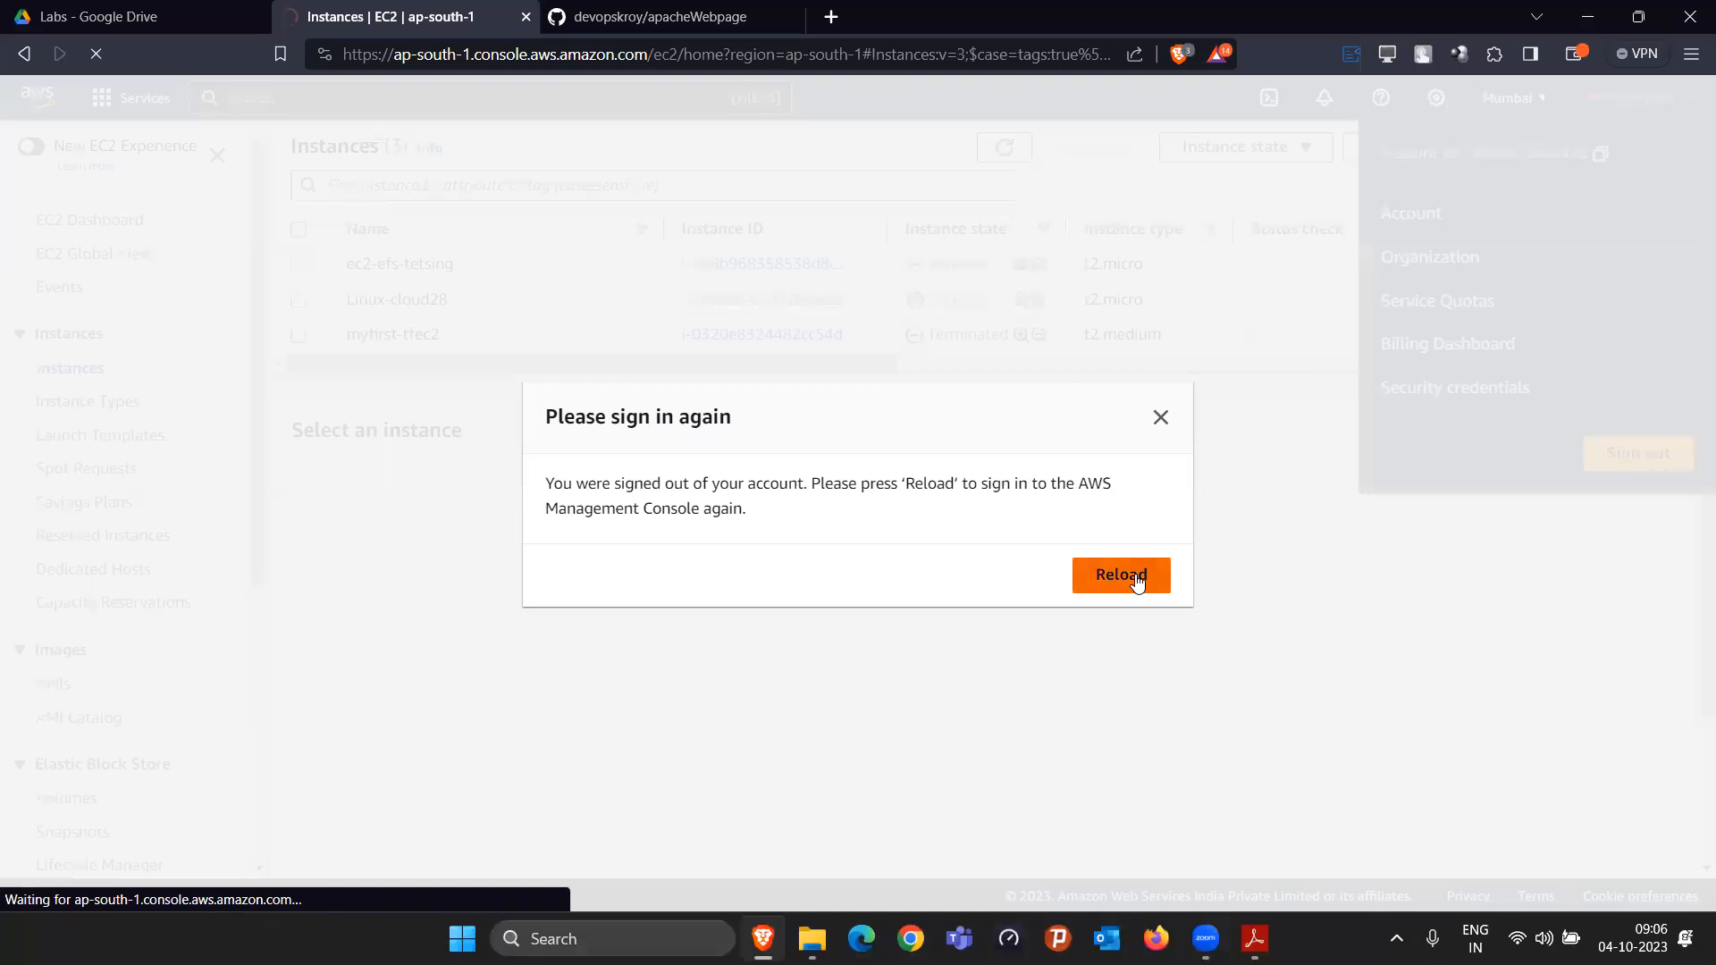
left_click(1120, 576)
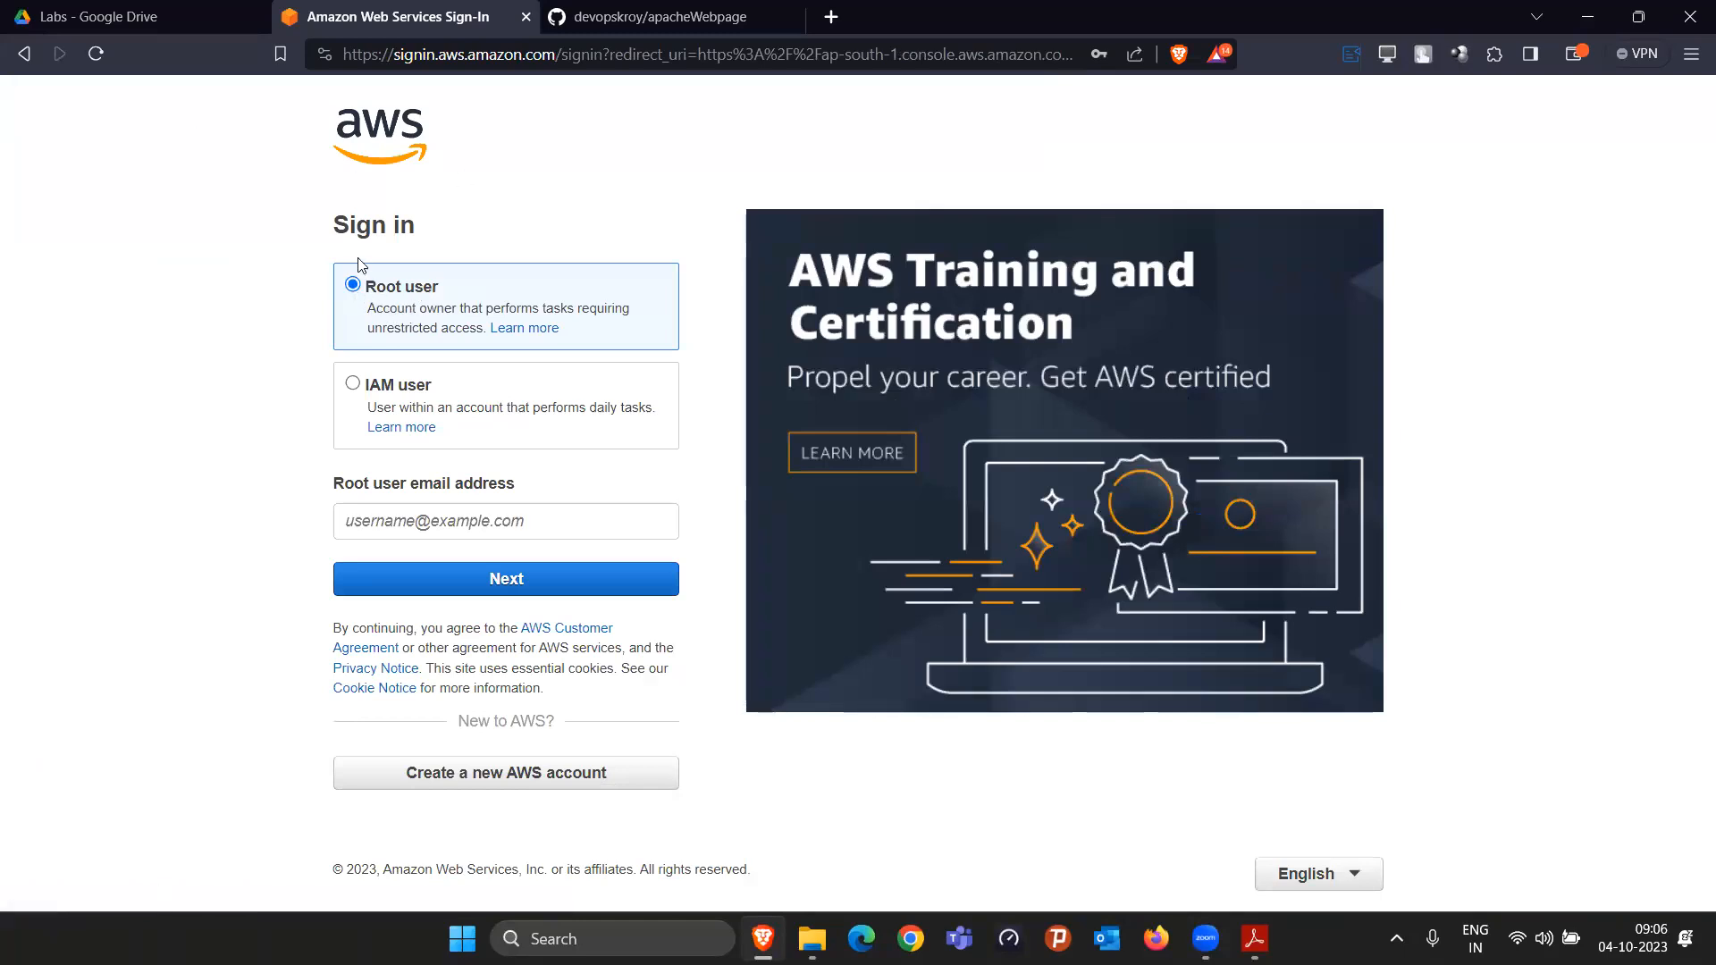
Step: Sign in as the root user with the saved root e-mail address and account password
left_click(452, 530)
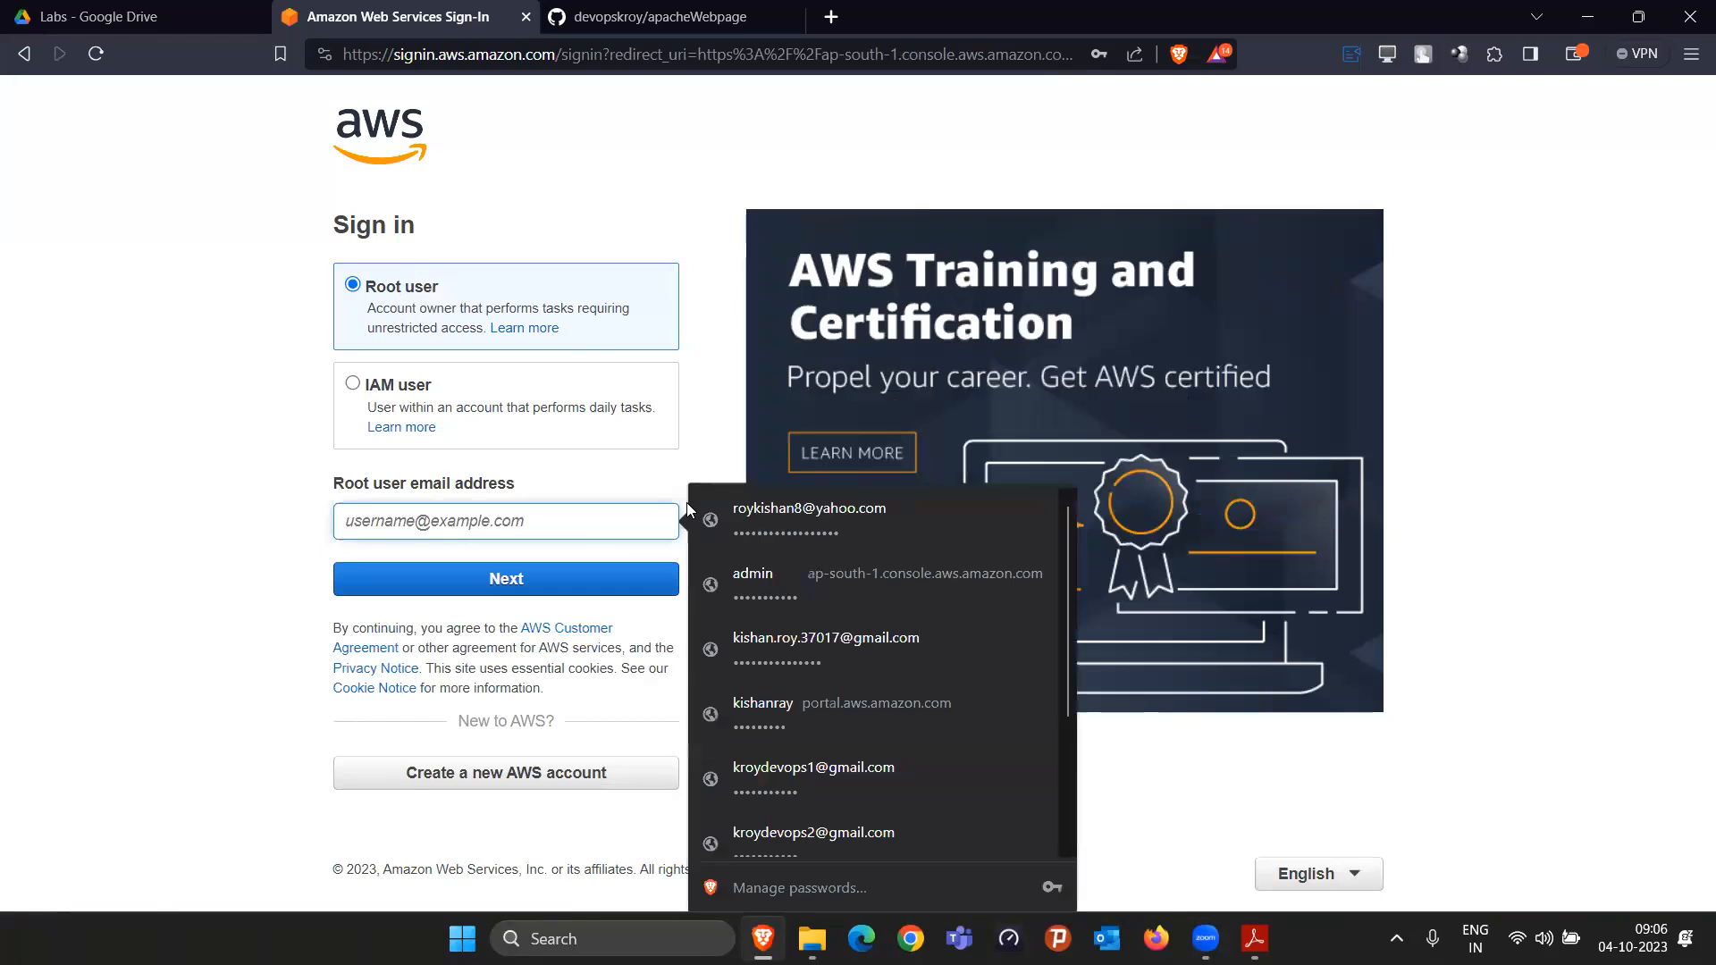
left_click(728, 518)
left_click(418, 583)
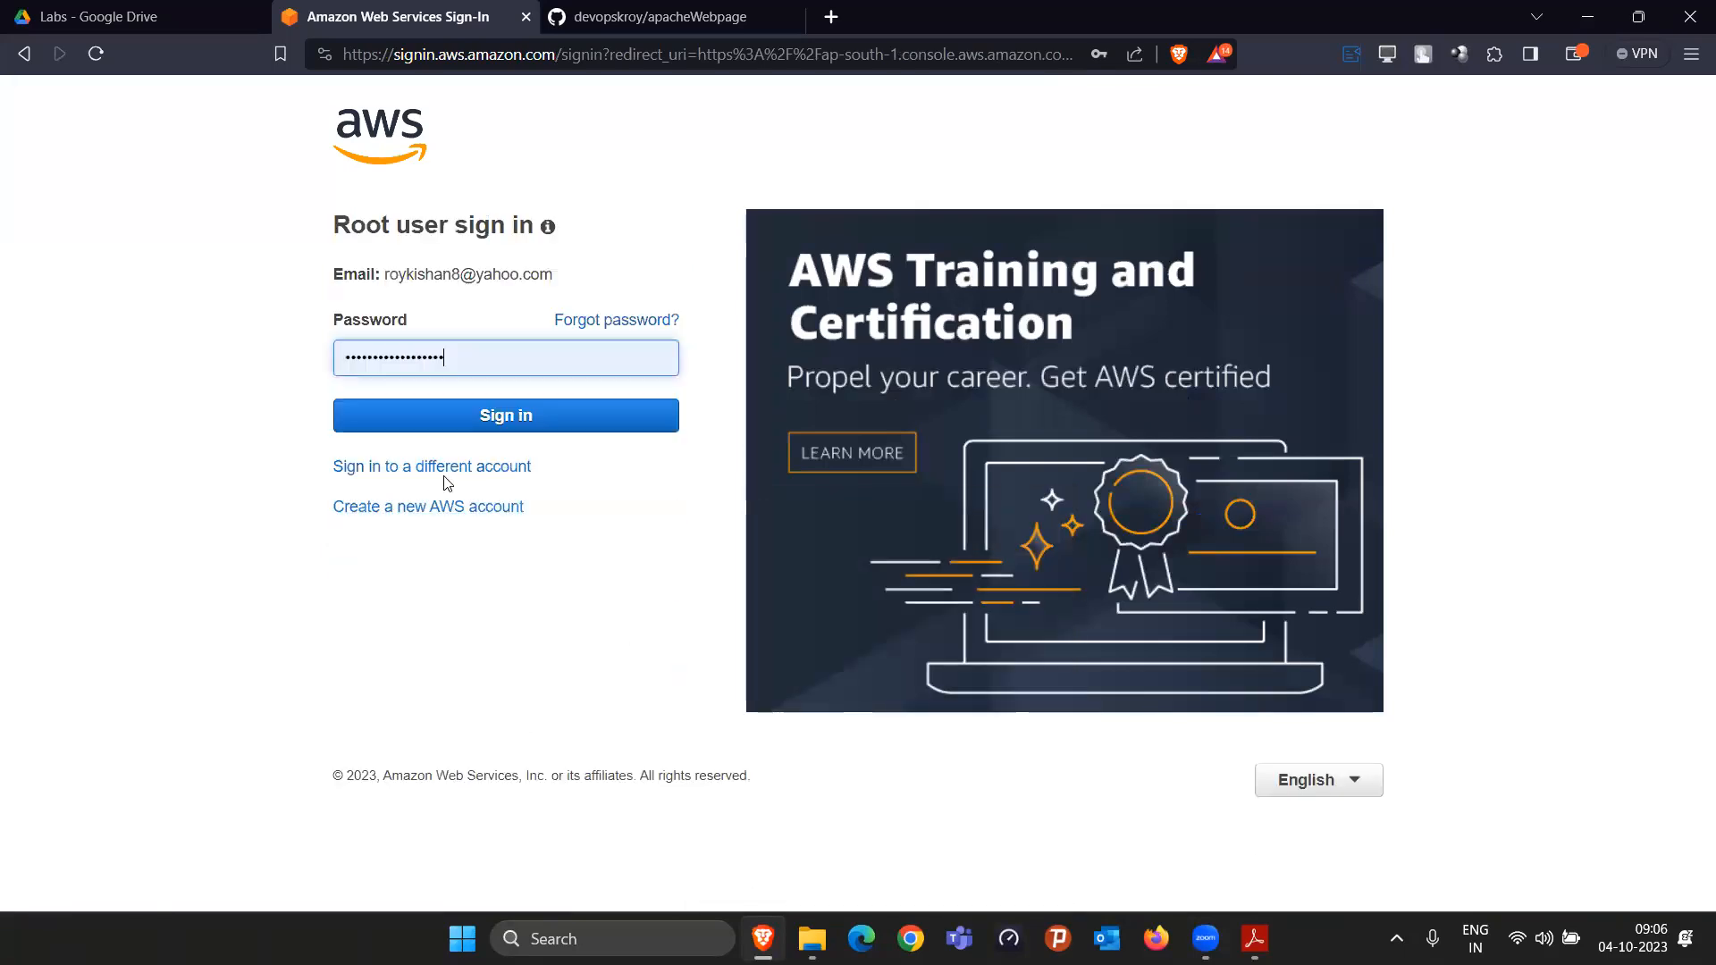
left_click(509, 413)
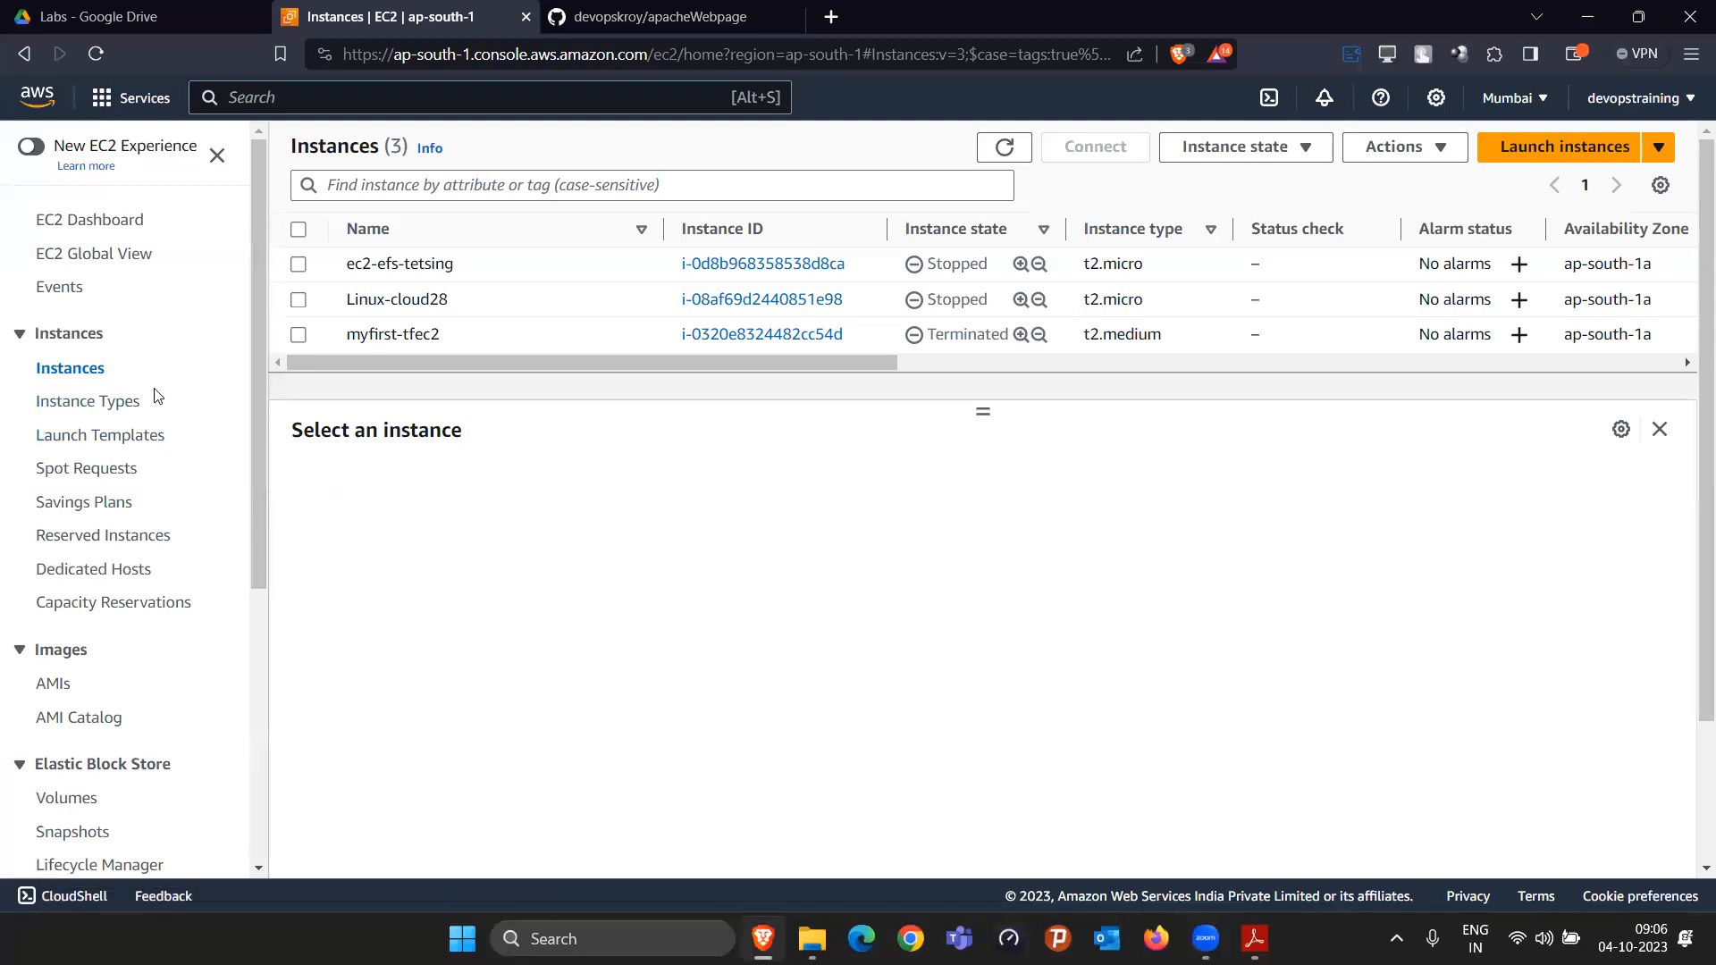
Step: Search the AWS services for iam, open the IAM service and show its list of users
left_click(305, 93)
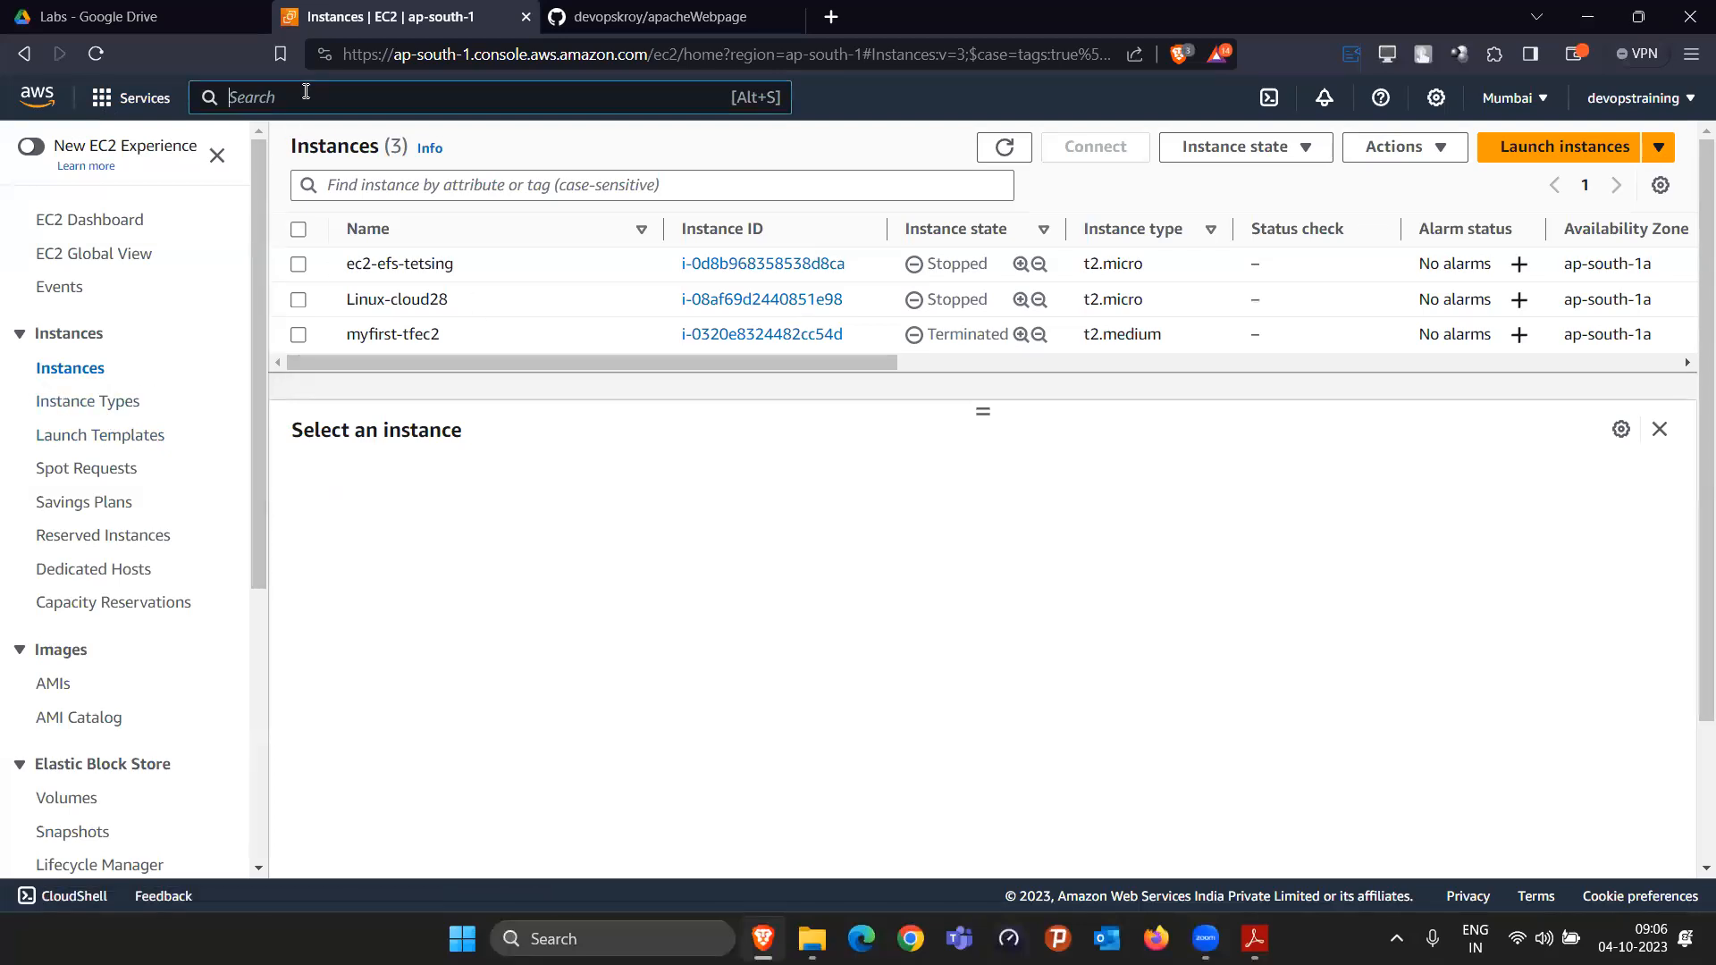
type("iam")
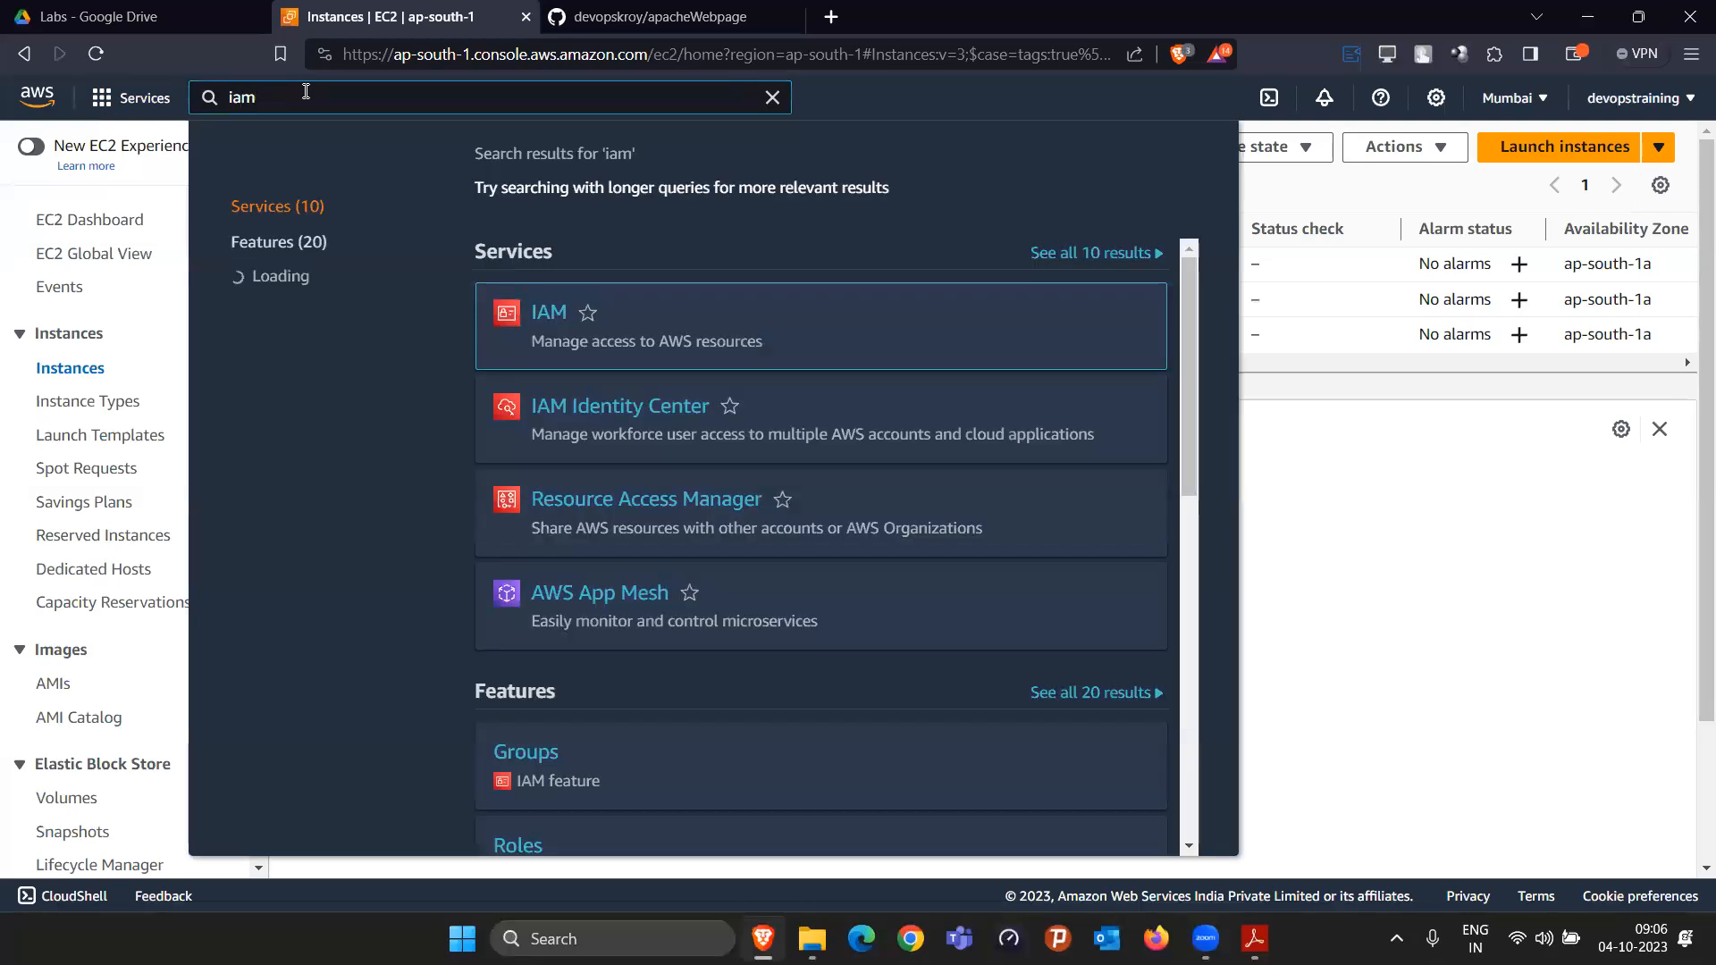
mouse_move(549, 318)
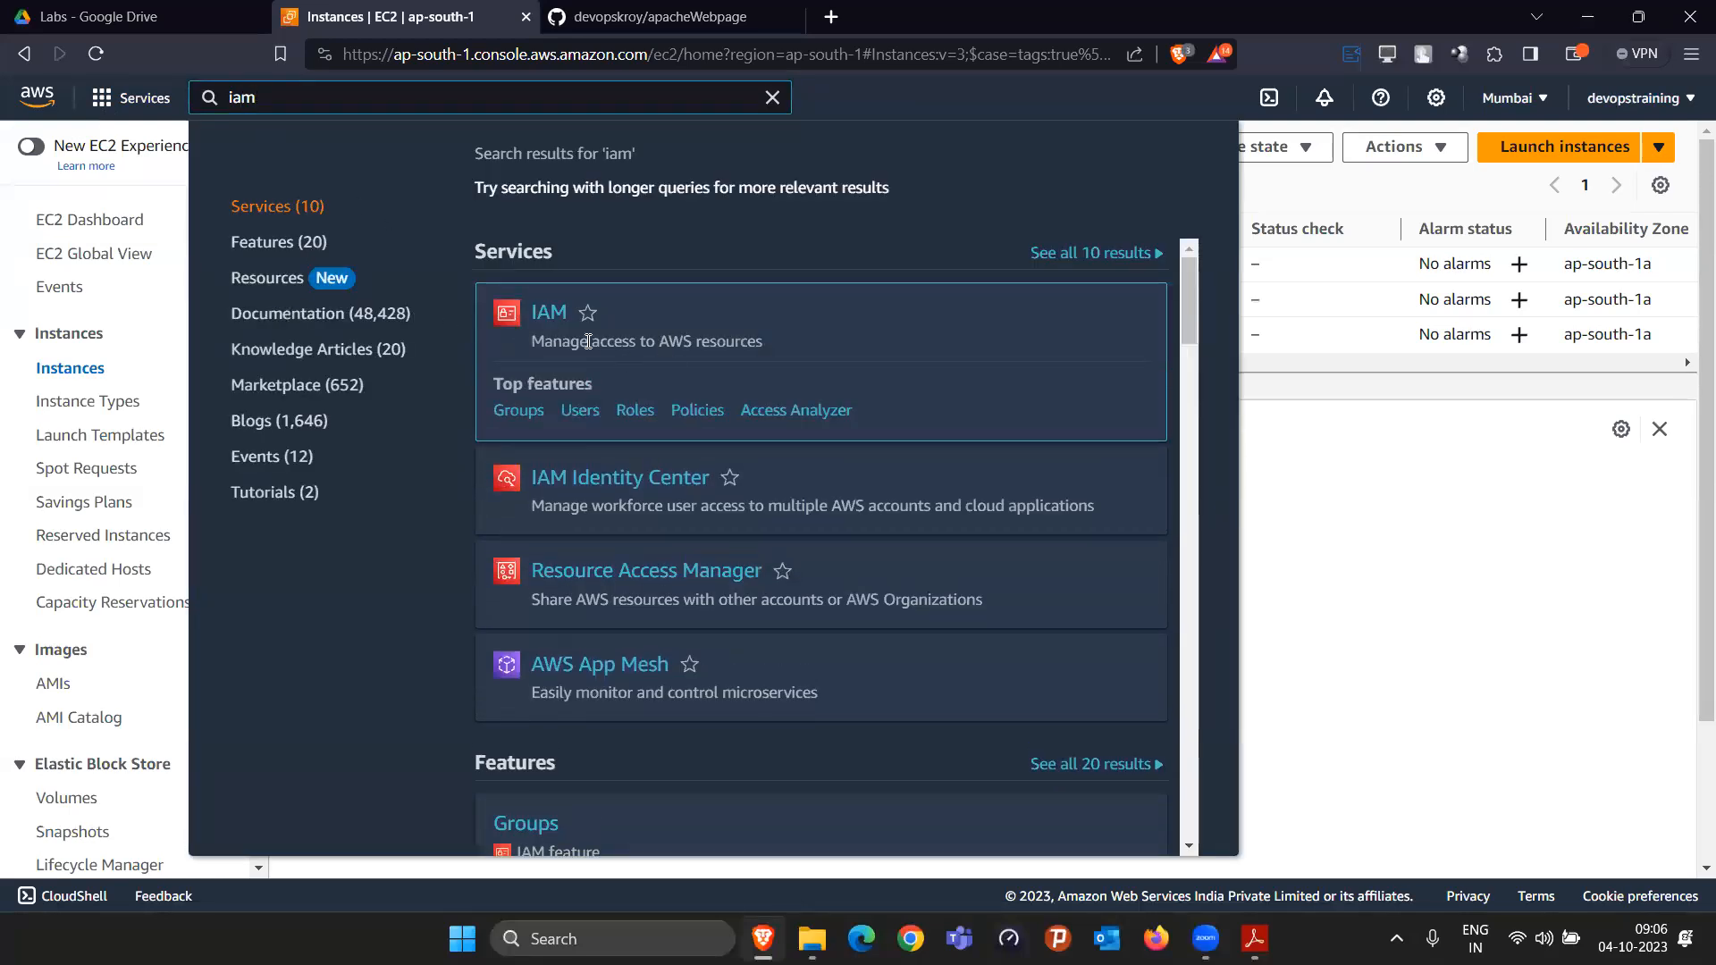
left_click(549, 314)
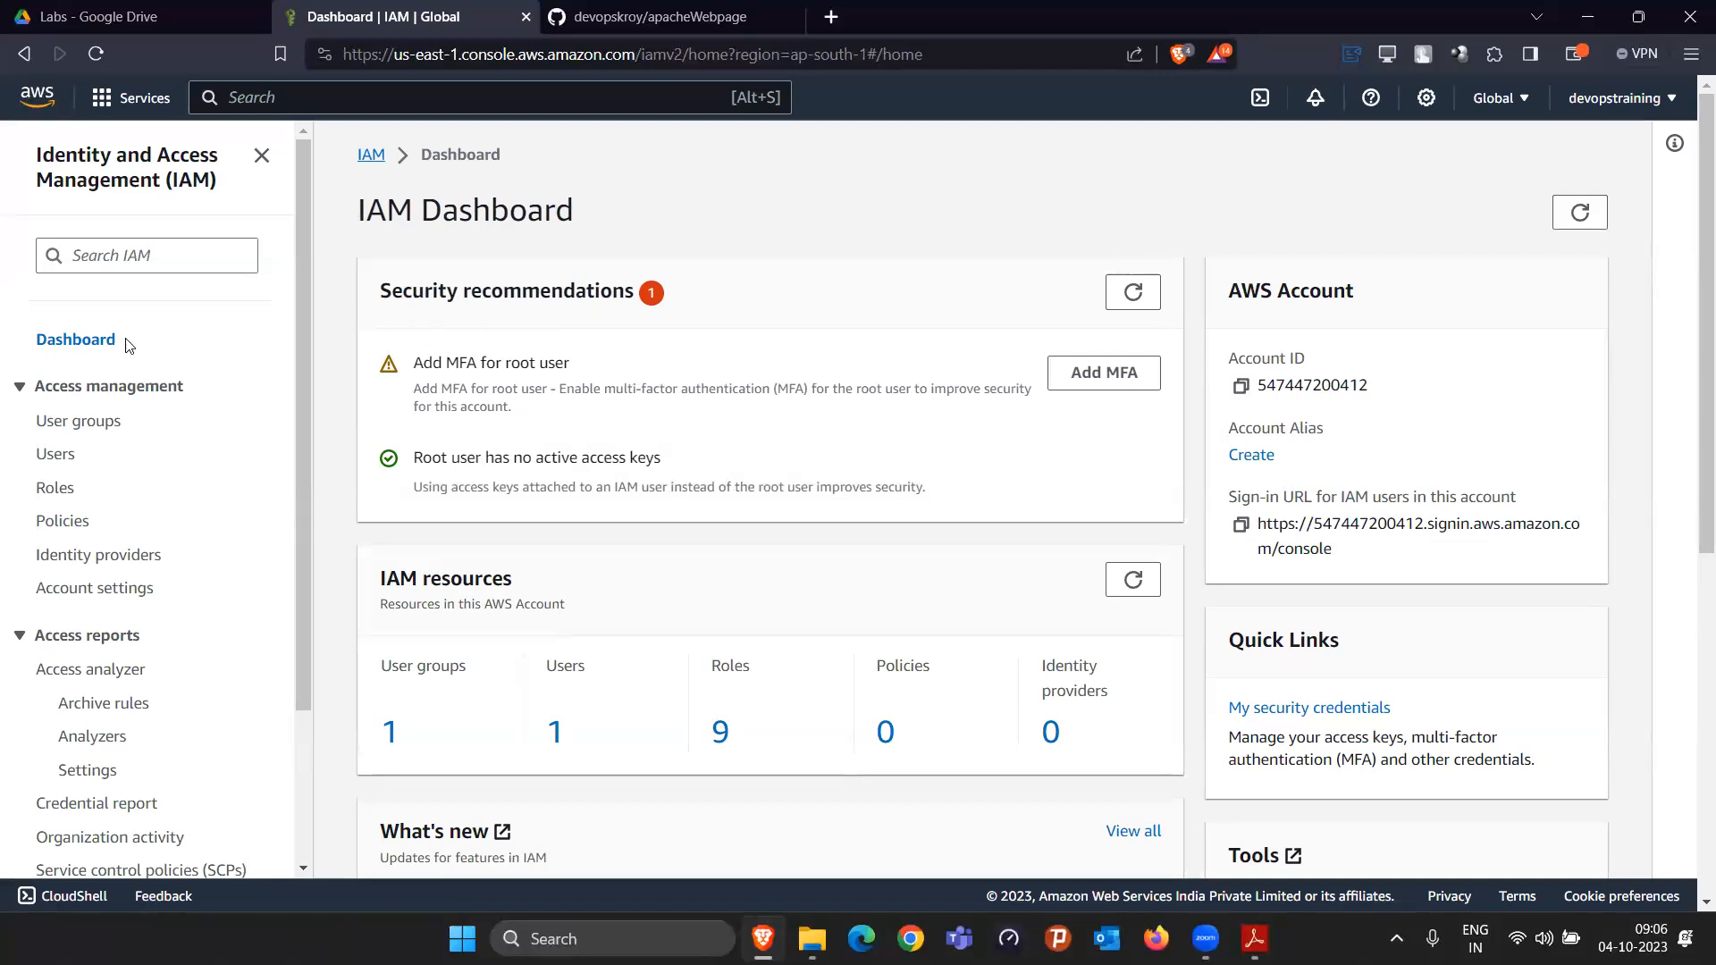
left_click(57, 456)
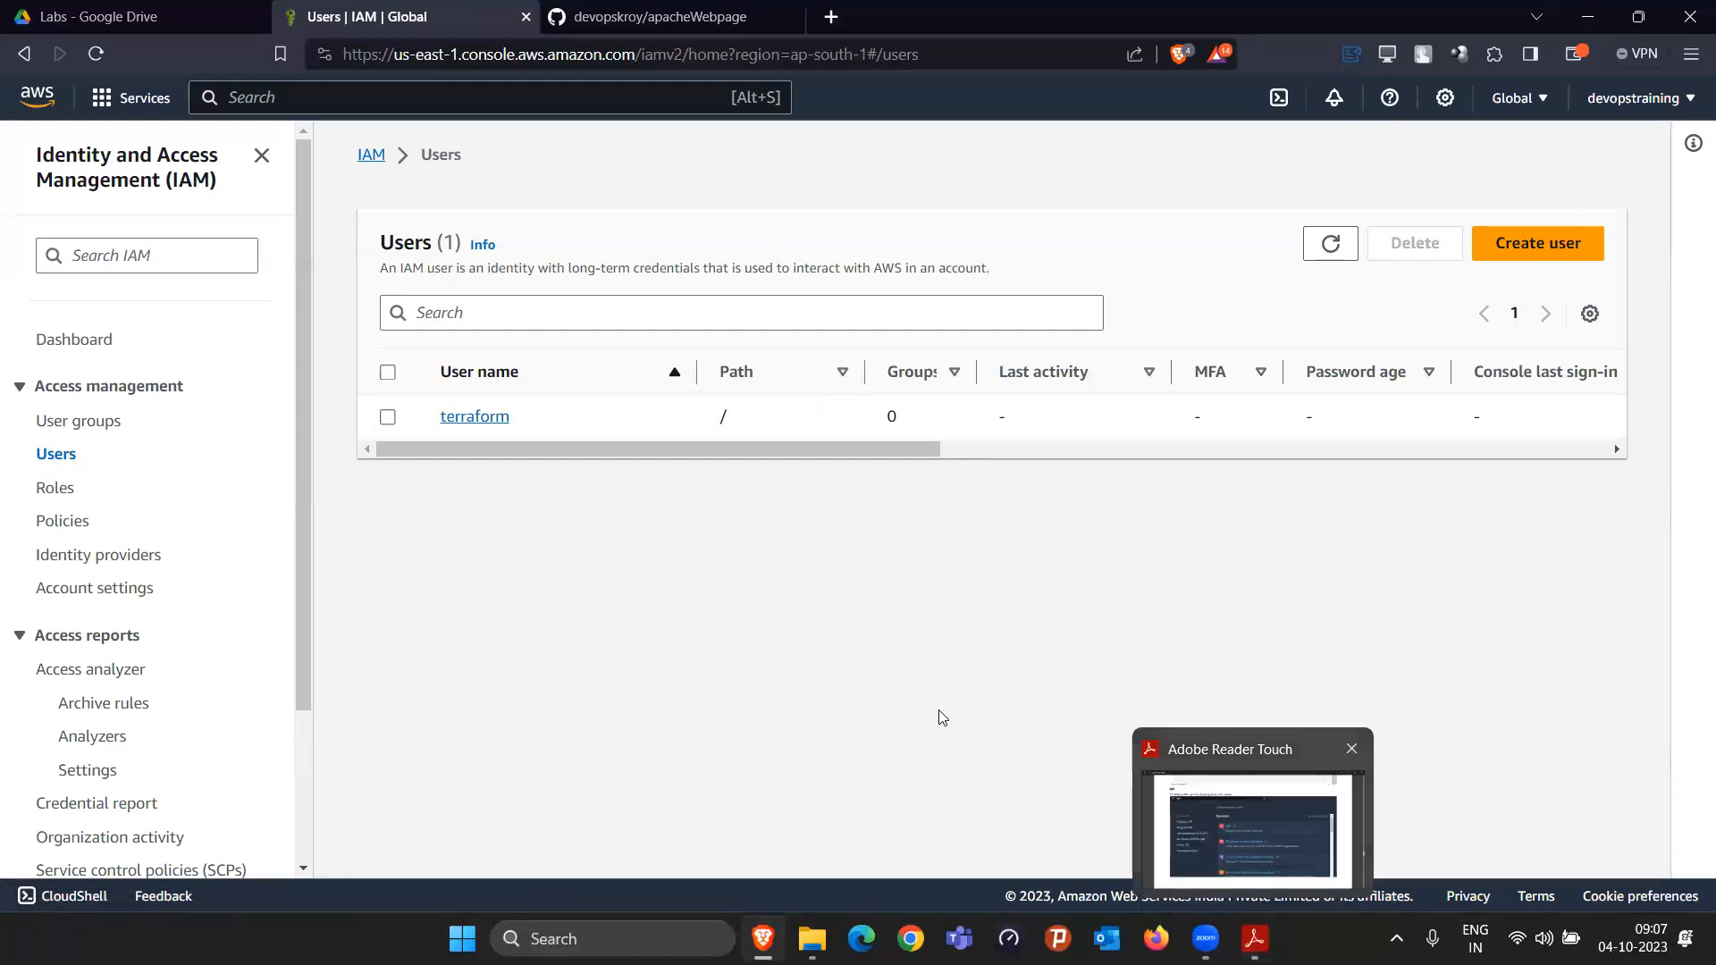
Step: Start creating a user, enter the user name, and provide AWS Management Console access with the IAM user type
left_click(1570, 248)
left_click(731, 405)
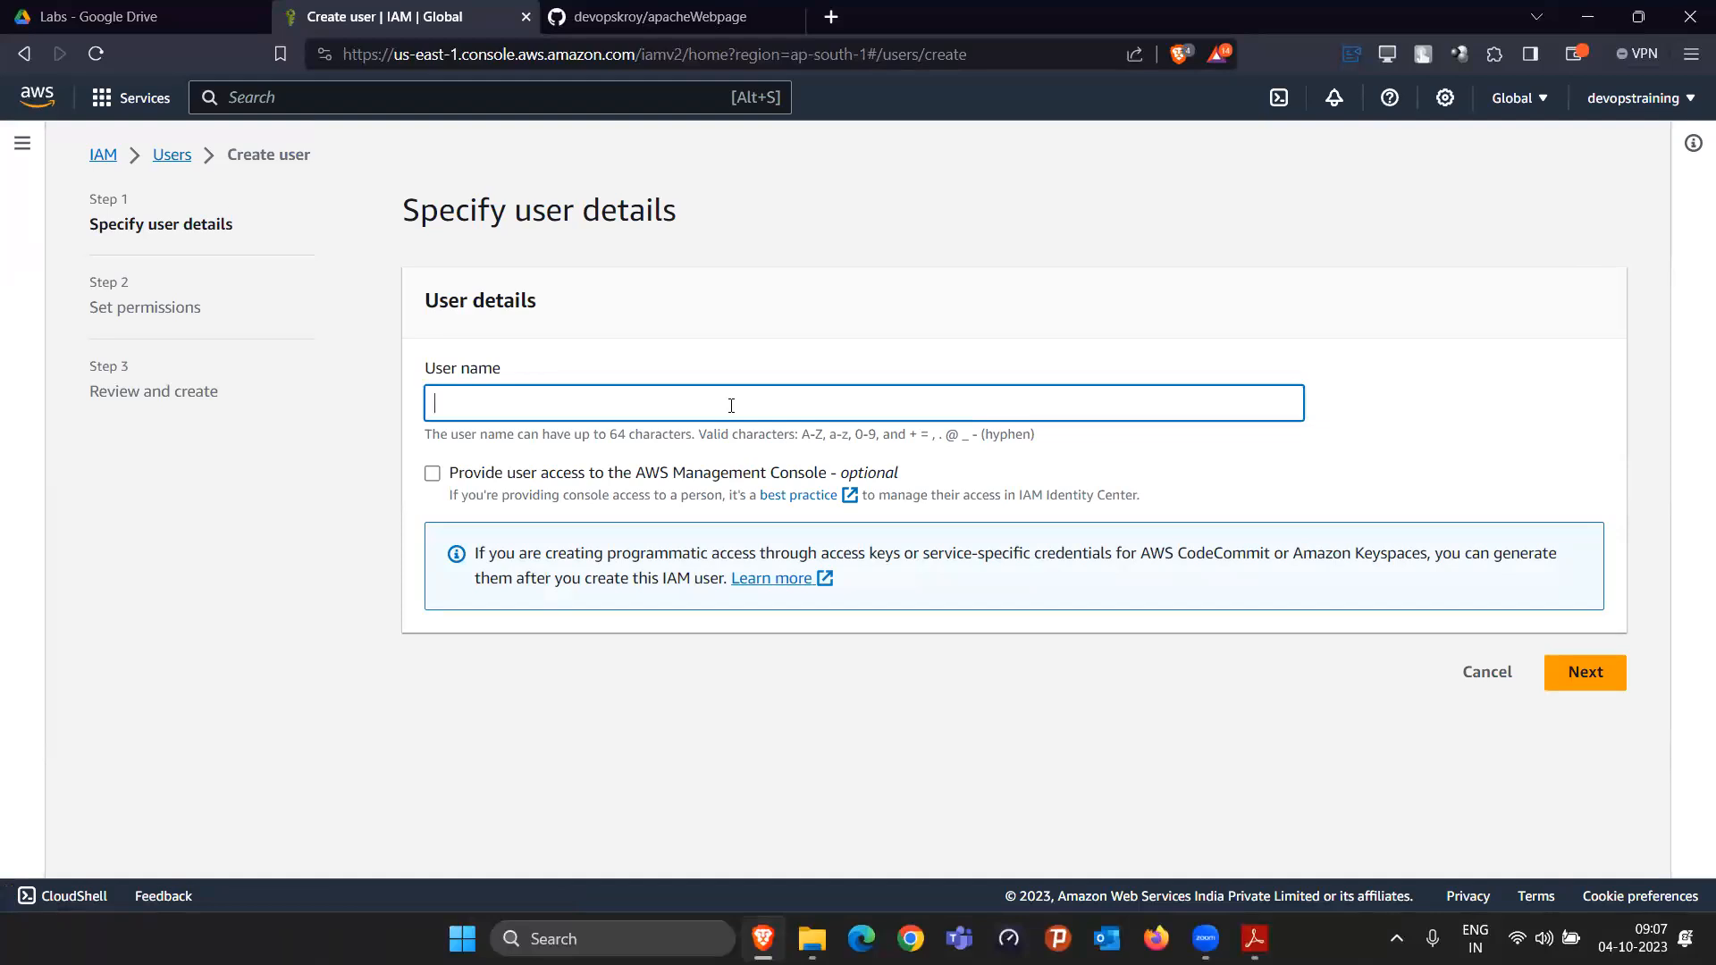
type("john")
left_click(432, 474)
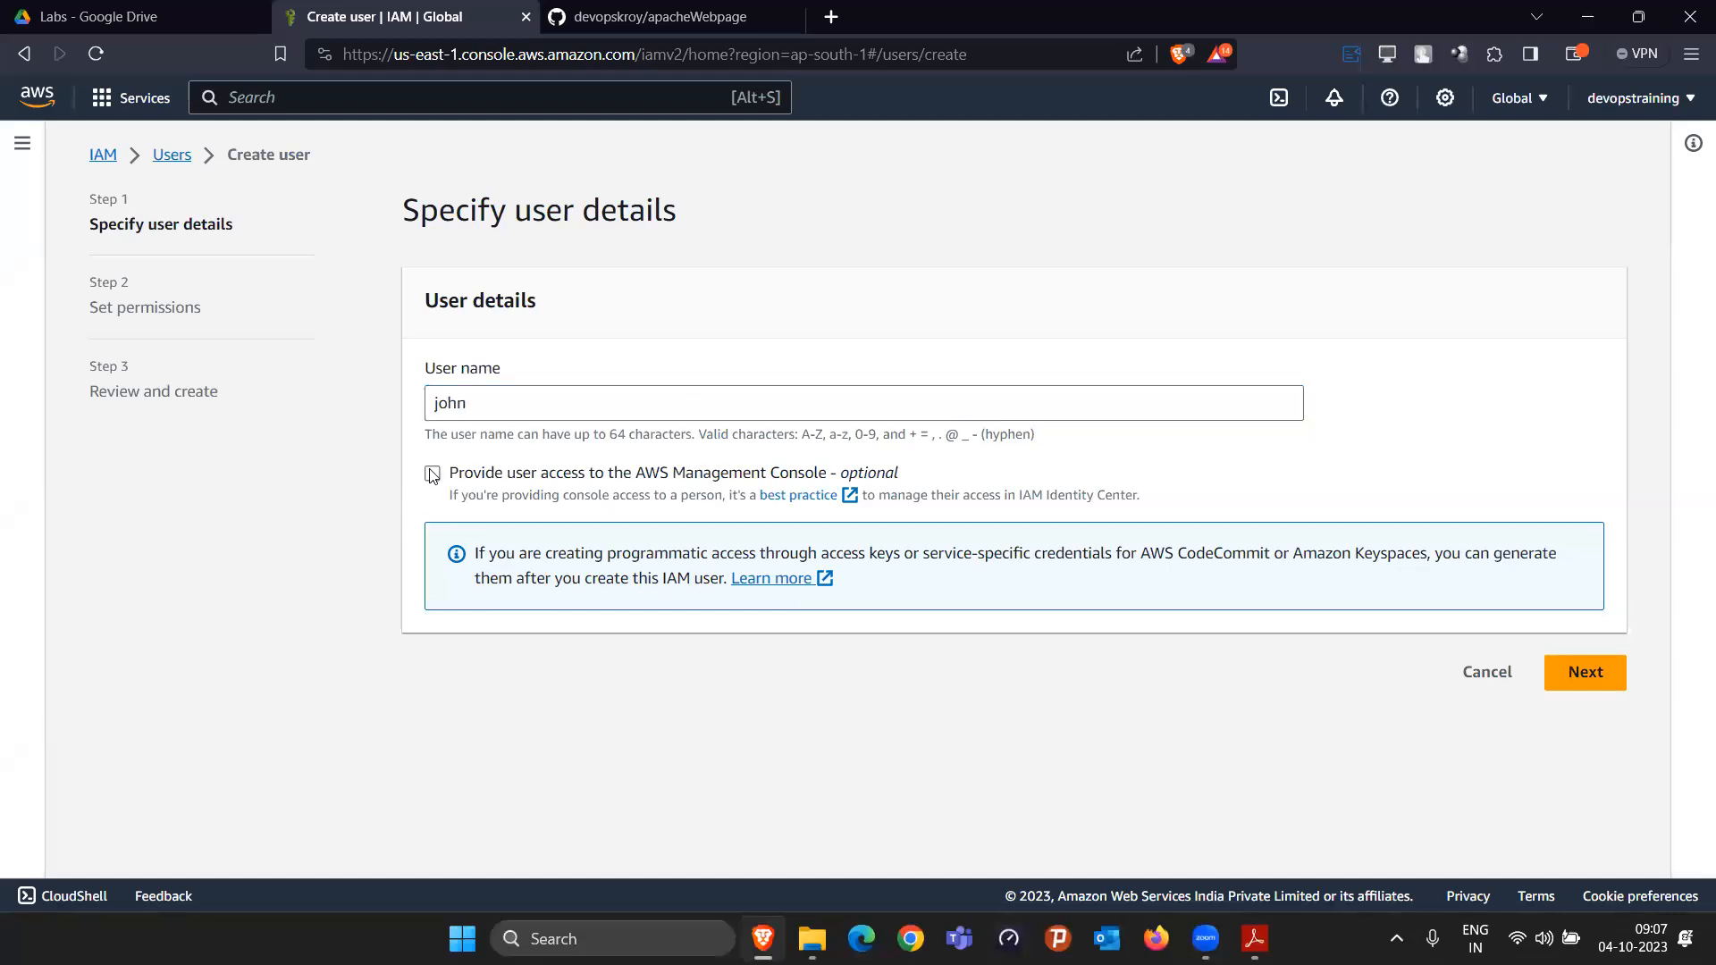
scroll(608, 580, "down", 1)
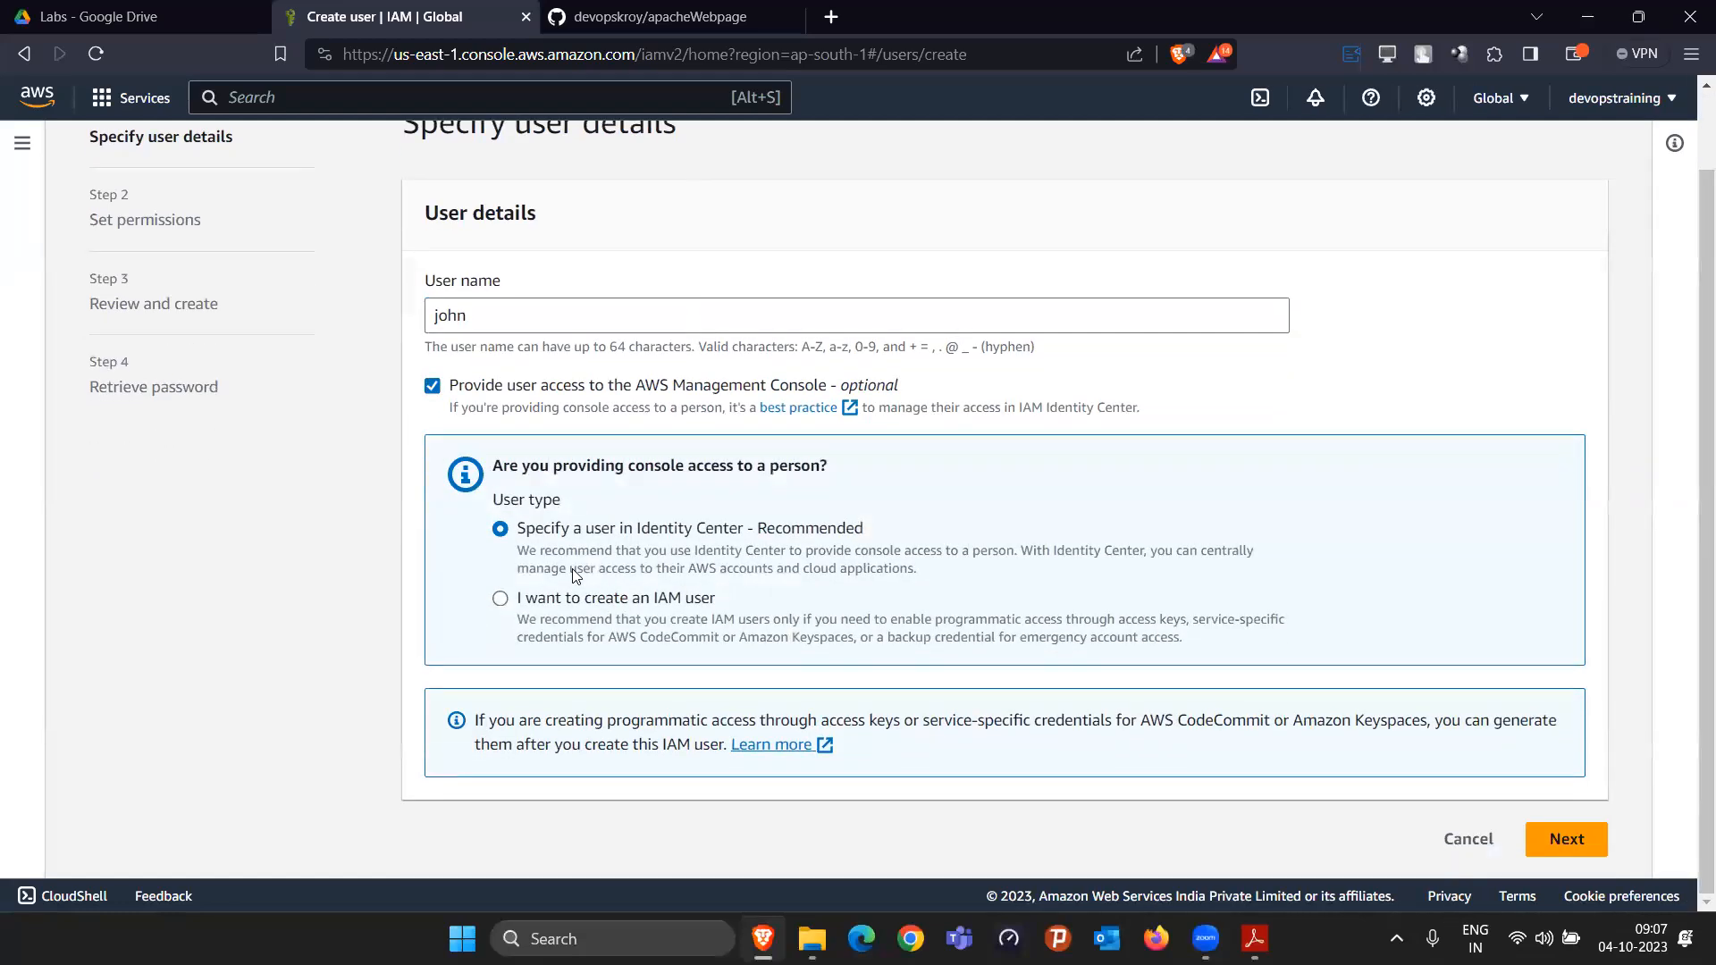
left_click(500, 599)
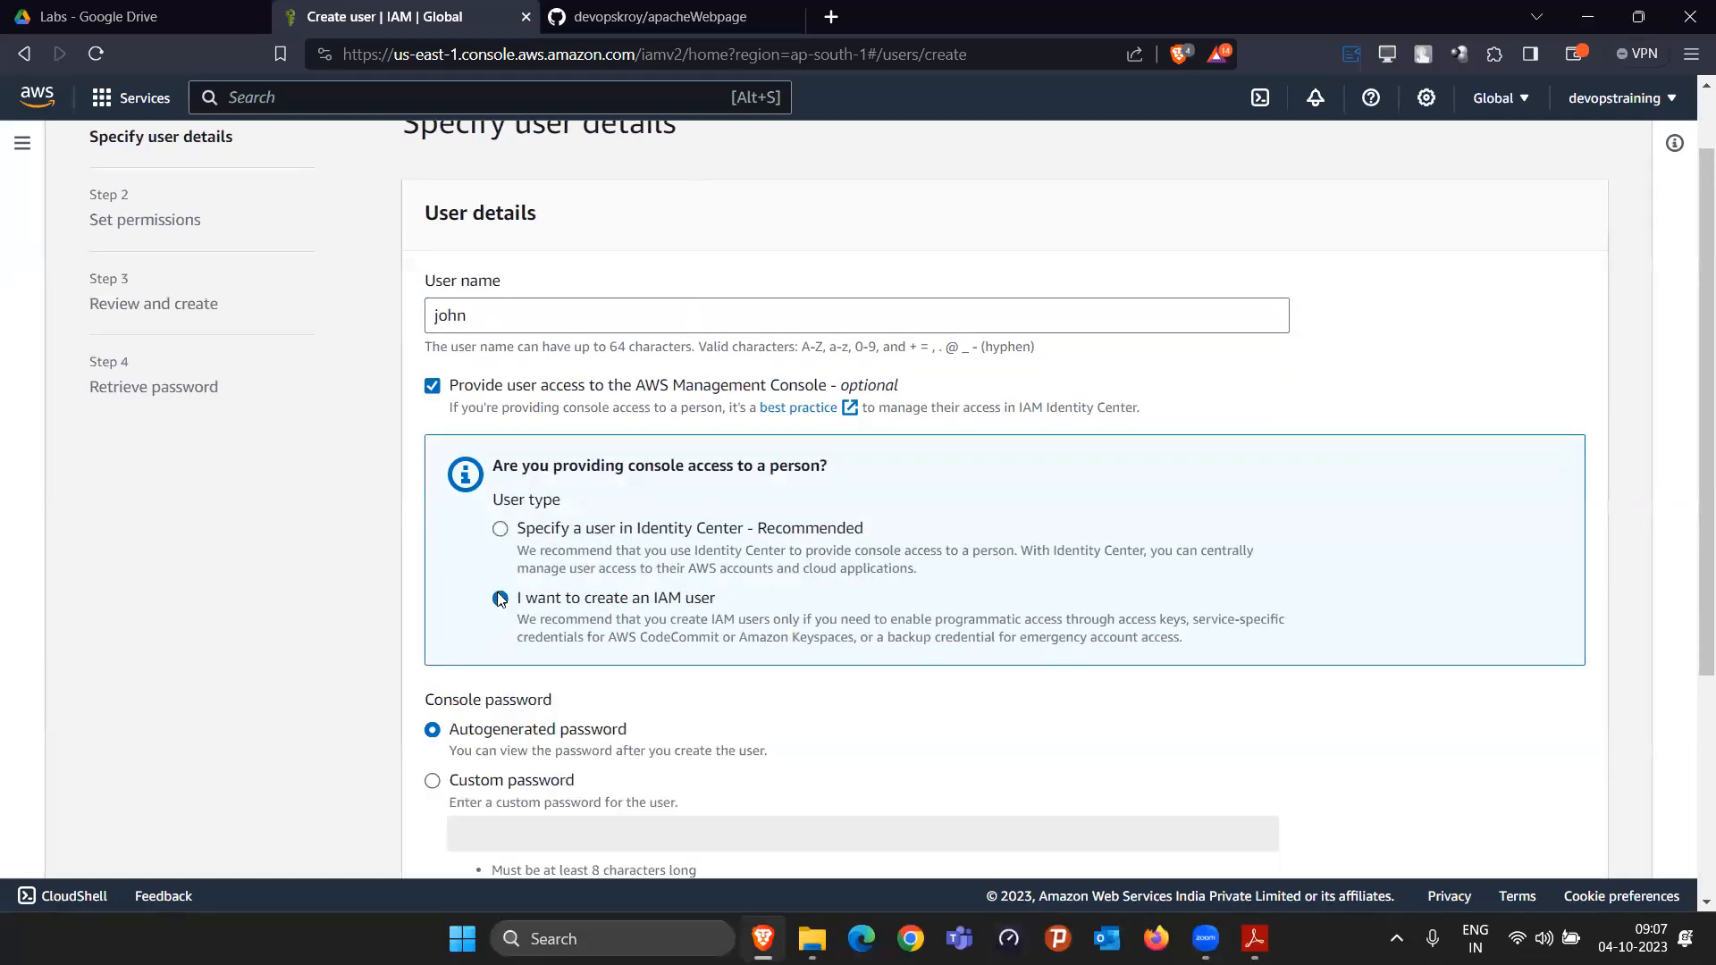
Step: Keep the autogenerated password and the required password change at next sign-in, and proceed to the permissions
scroll(488, 490, "down", 4)
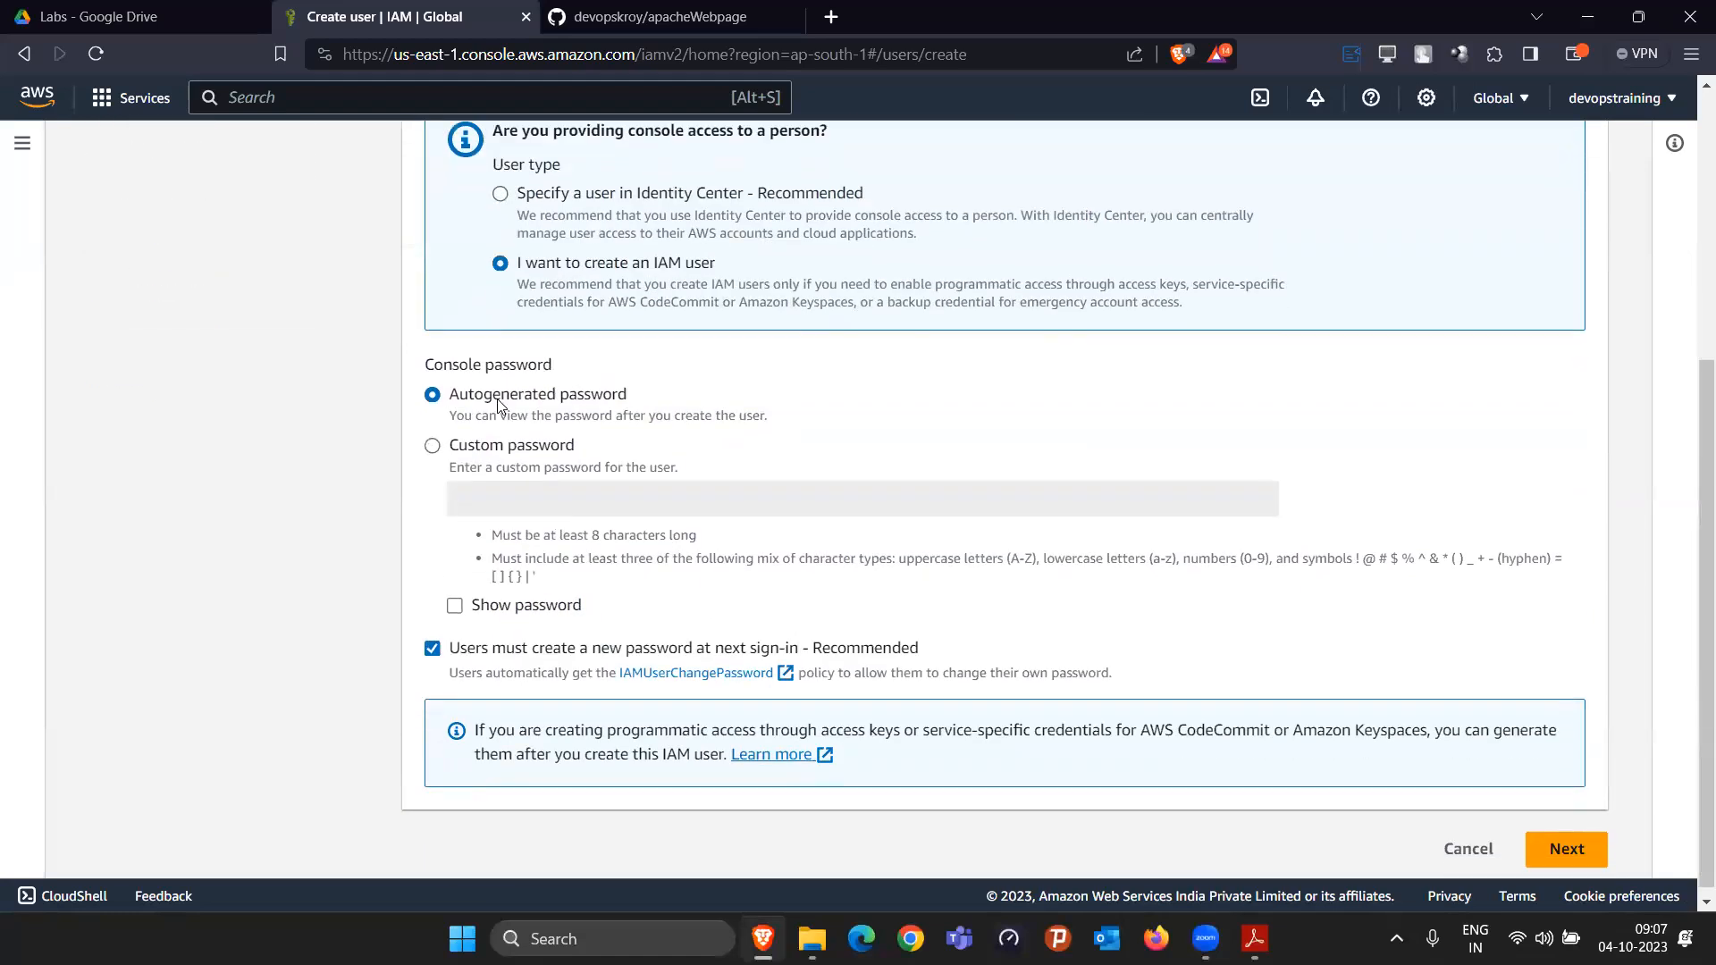
scroll(581, 460, "up", 3)
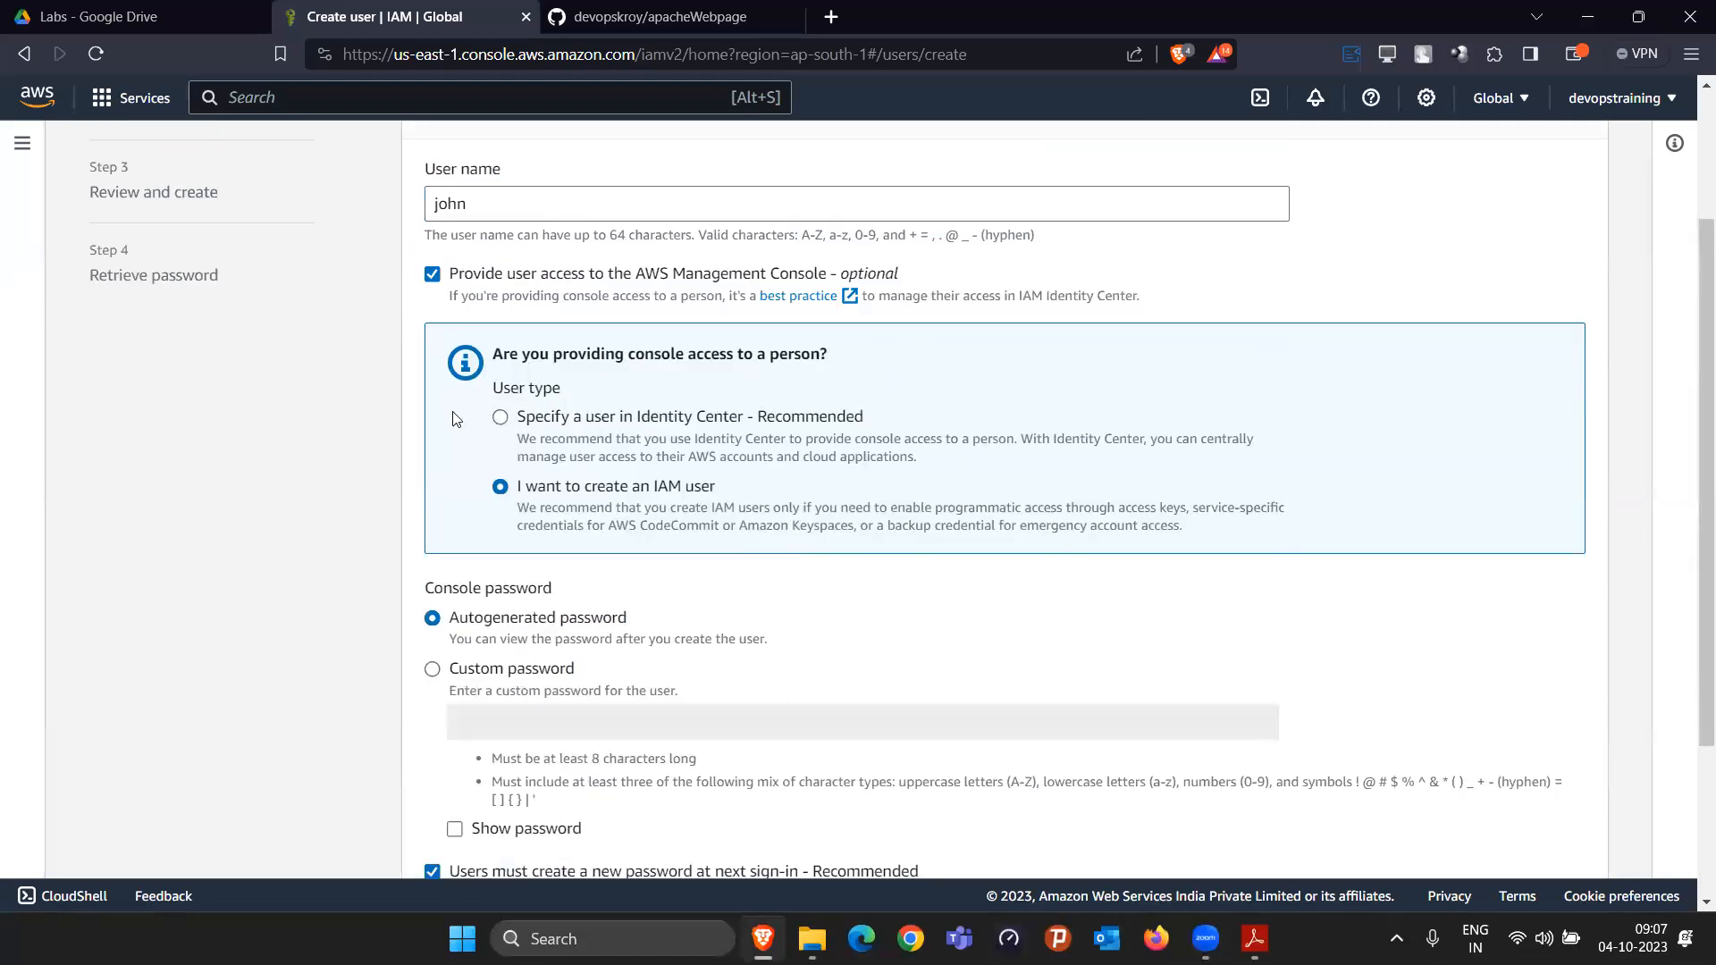
scroll(485, 564, "down", 2)
scroll(485, 563, "down", 1)
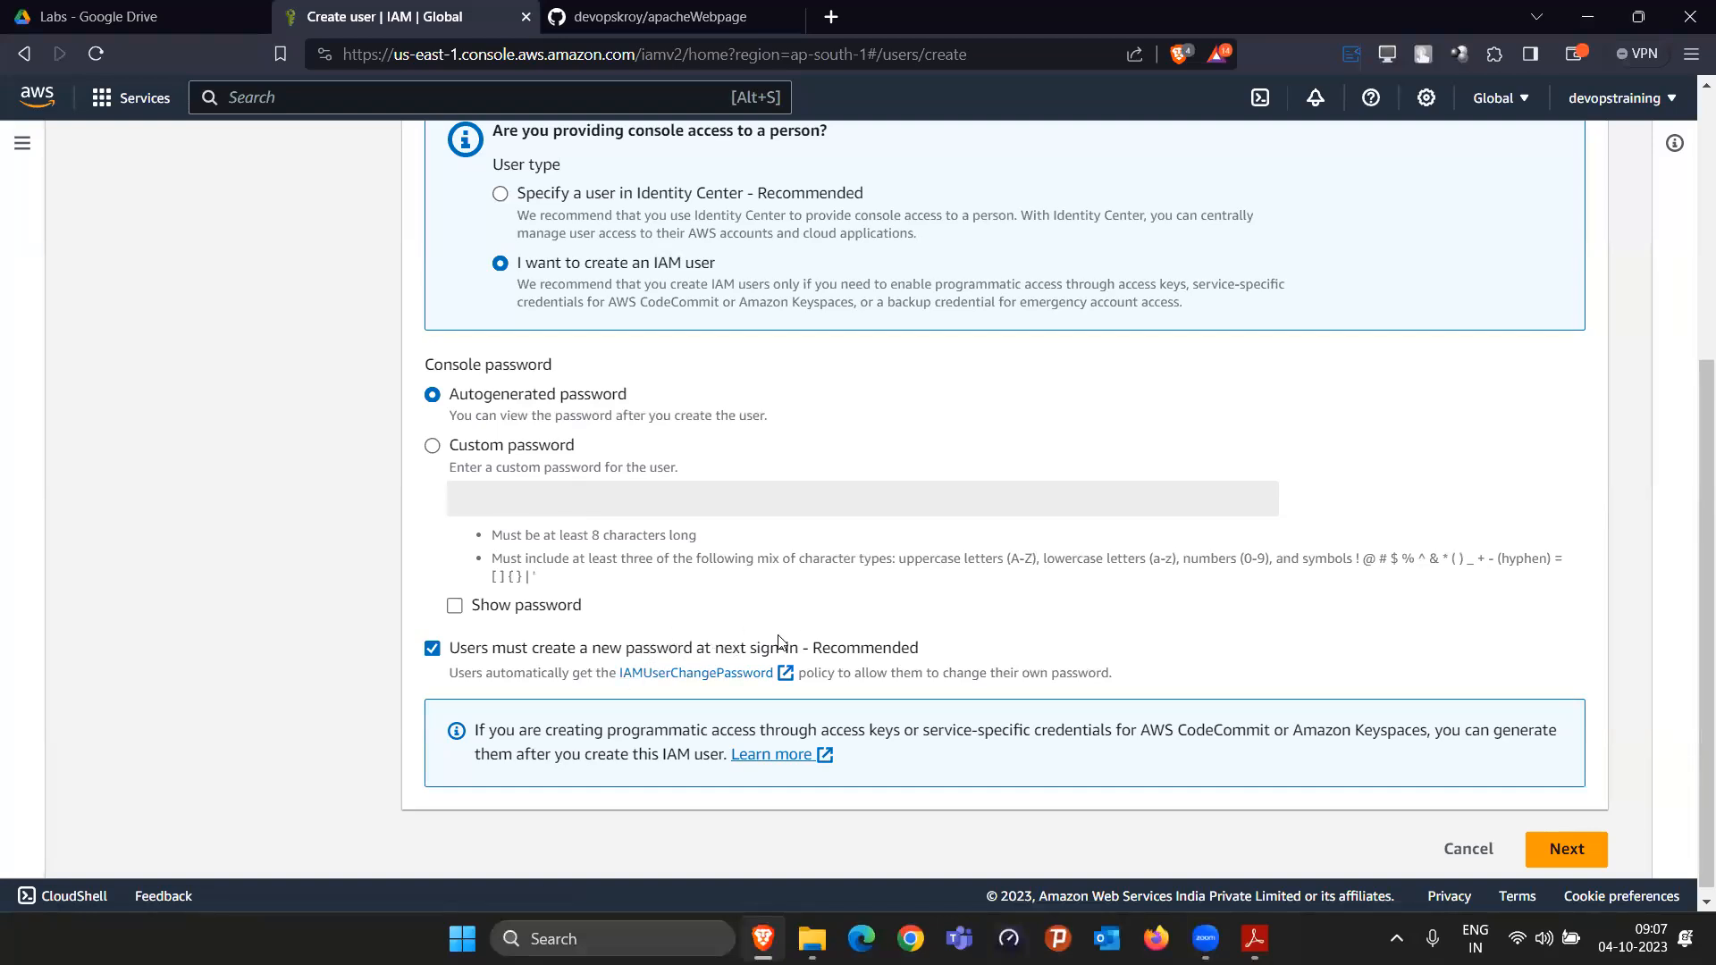
left_click(1573, 854)
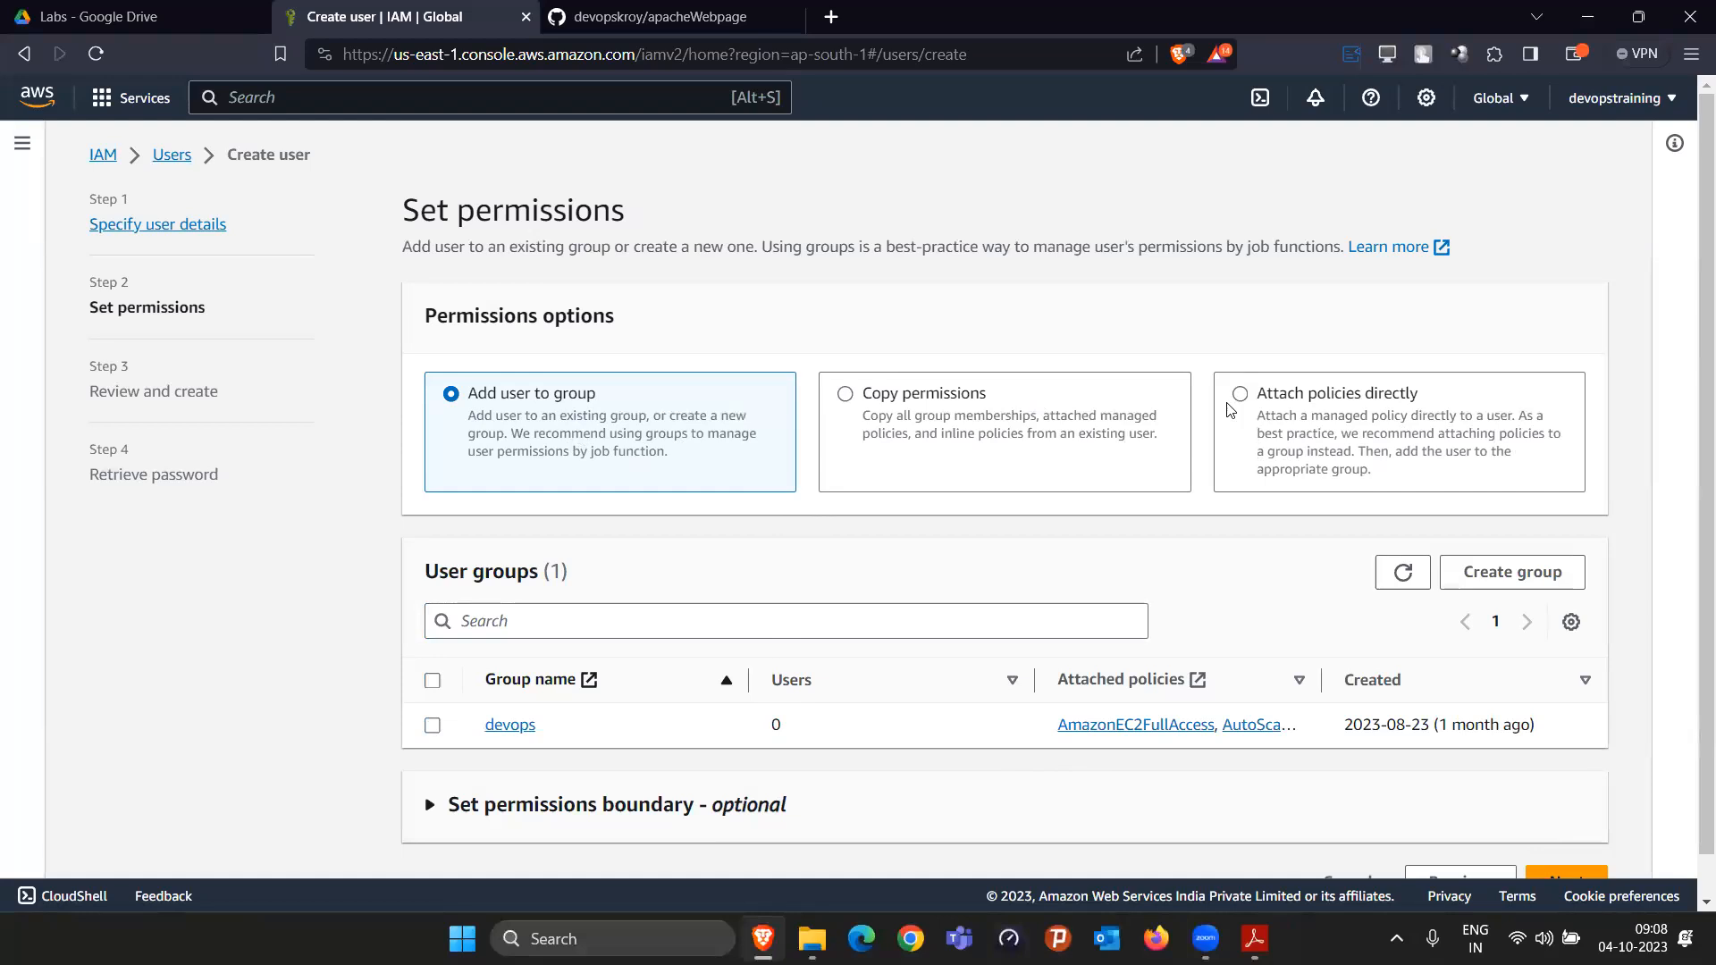
Step: Choose to attach policies directly, filter the policies by ec2 and select AmazonEC2ReadOnlyAccess
left_click(1262, 395)
left_click(602, 677)
type("ec2")
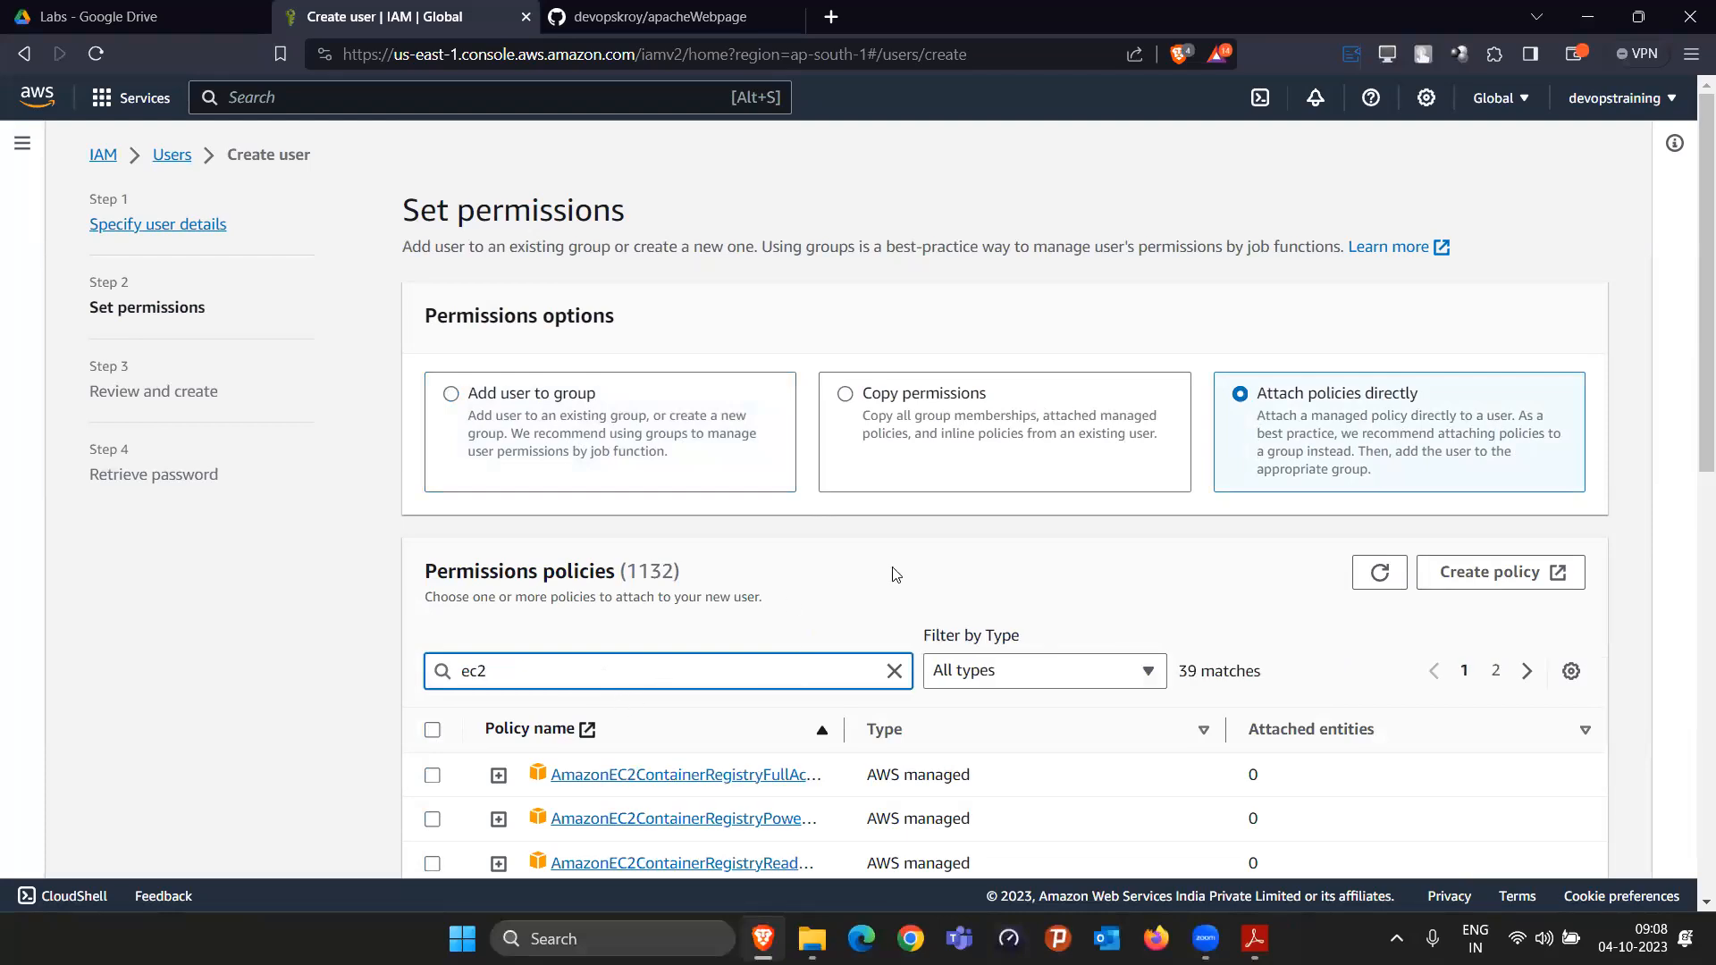
scroll(896, 575, "down", 4)
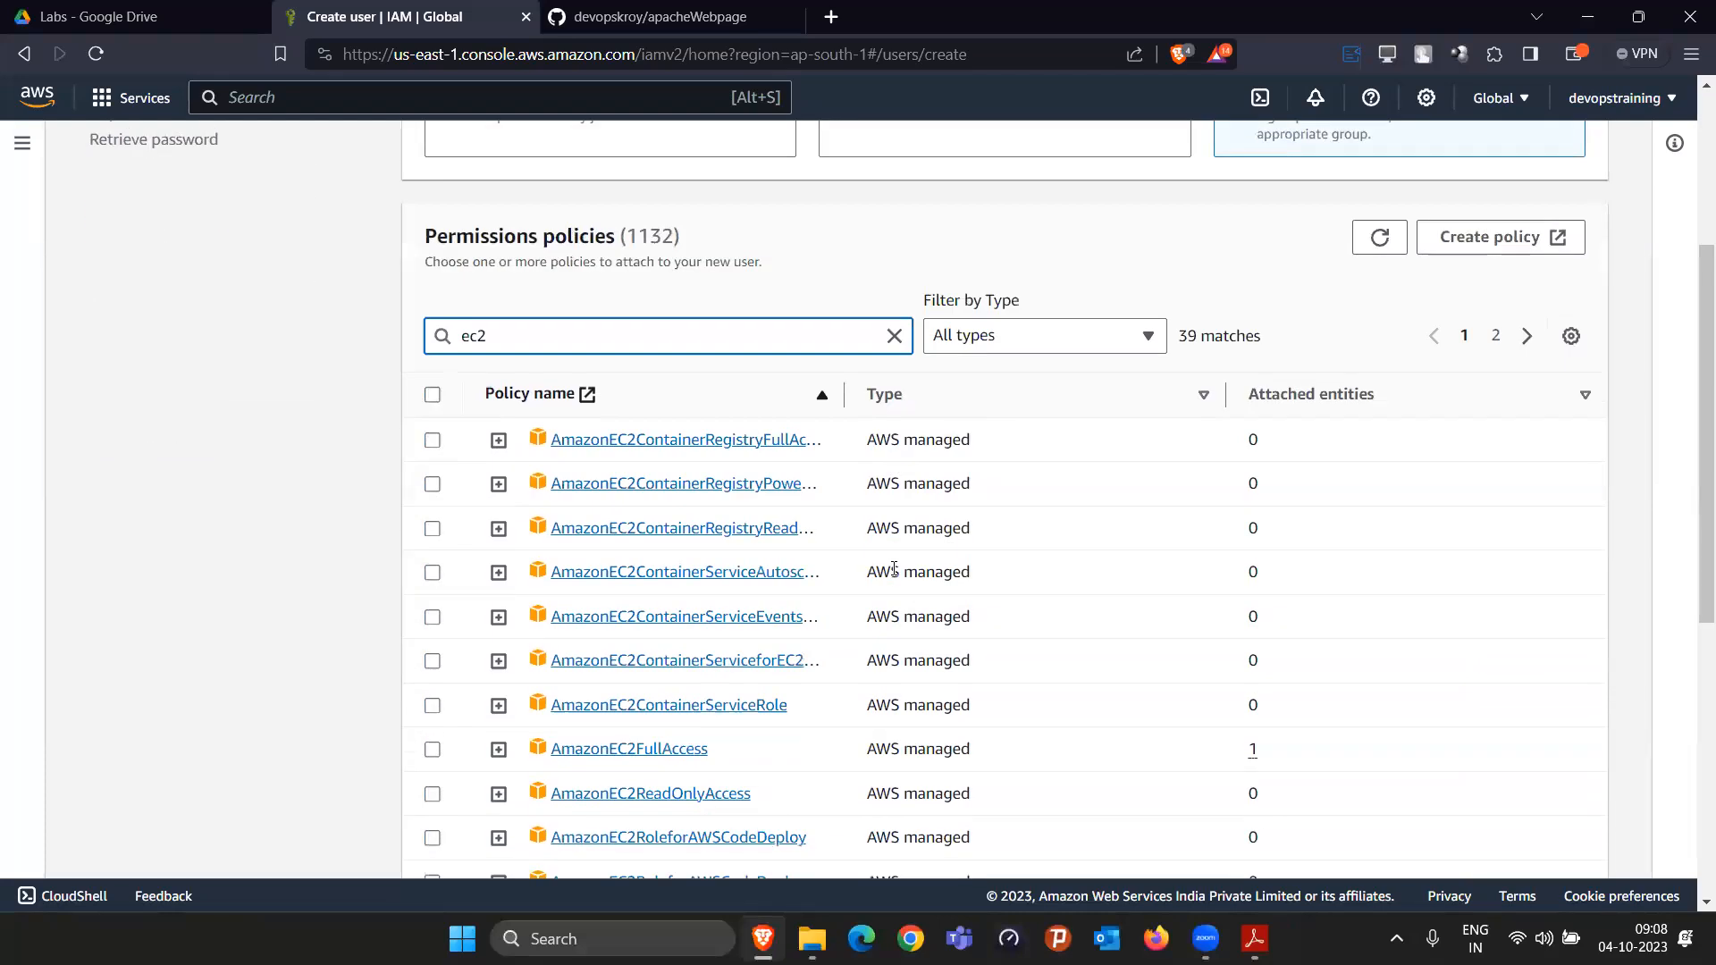
scroll(520, 747, "down", 2)
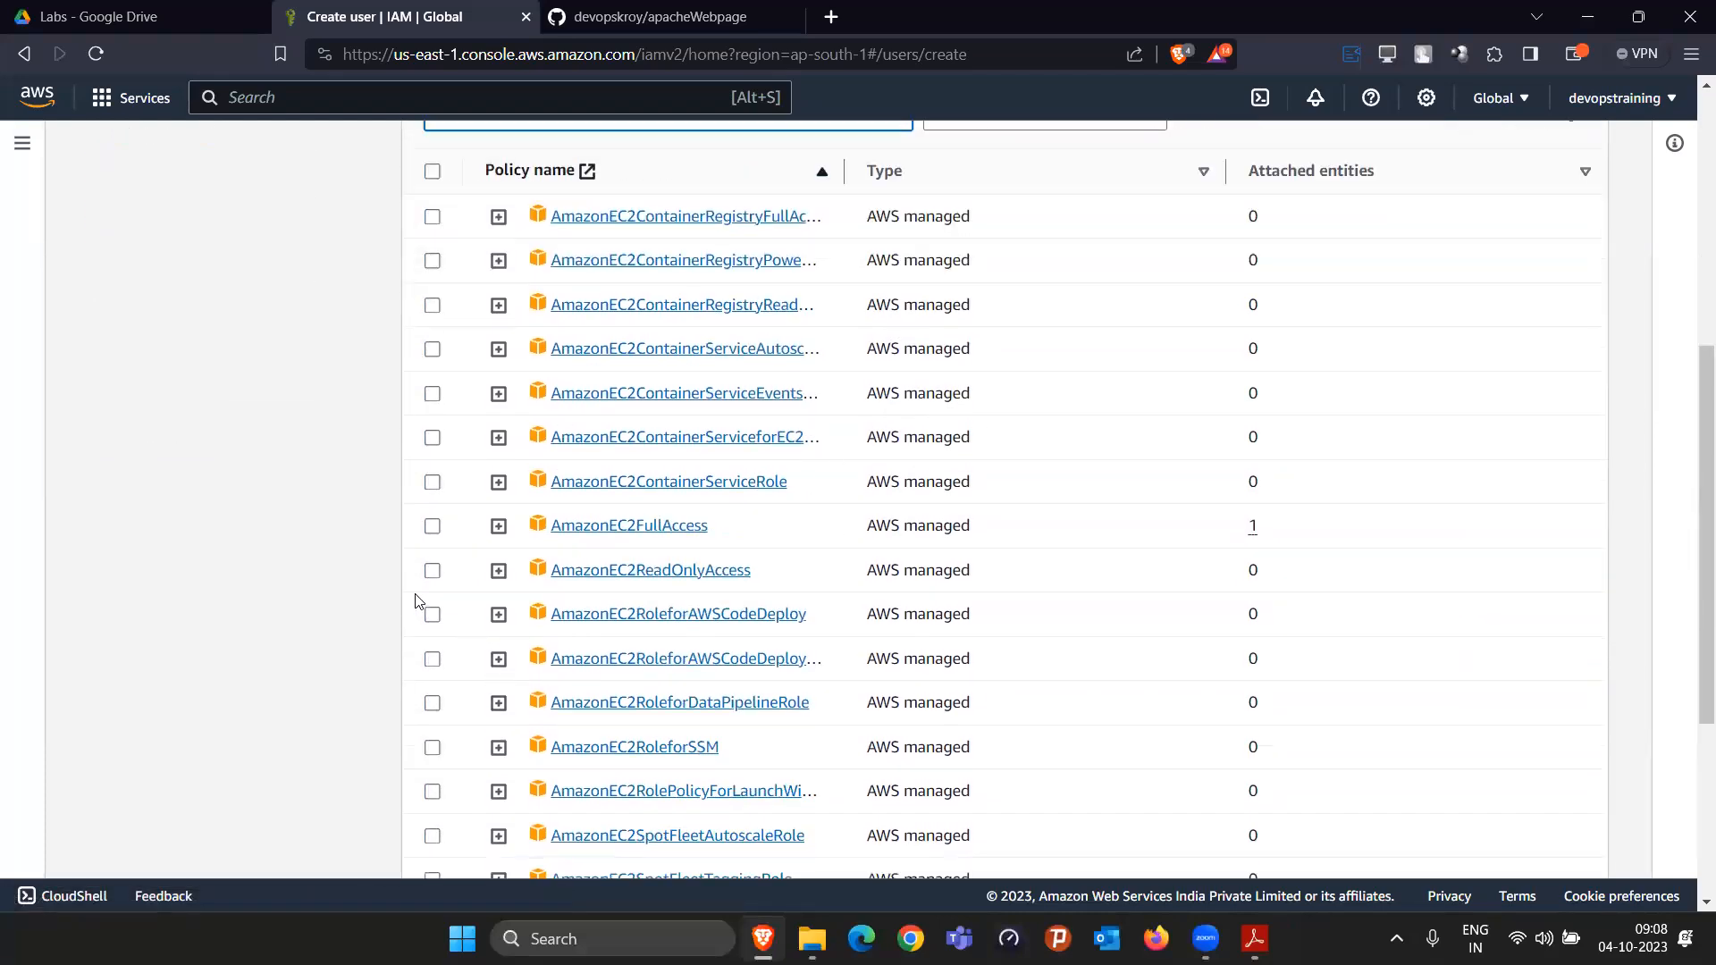
left_click(432, 575)
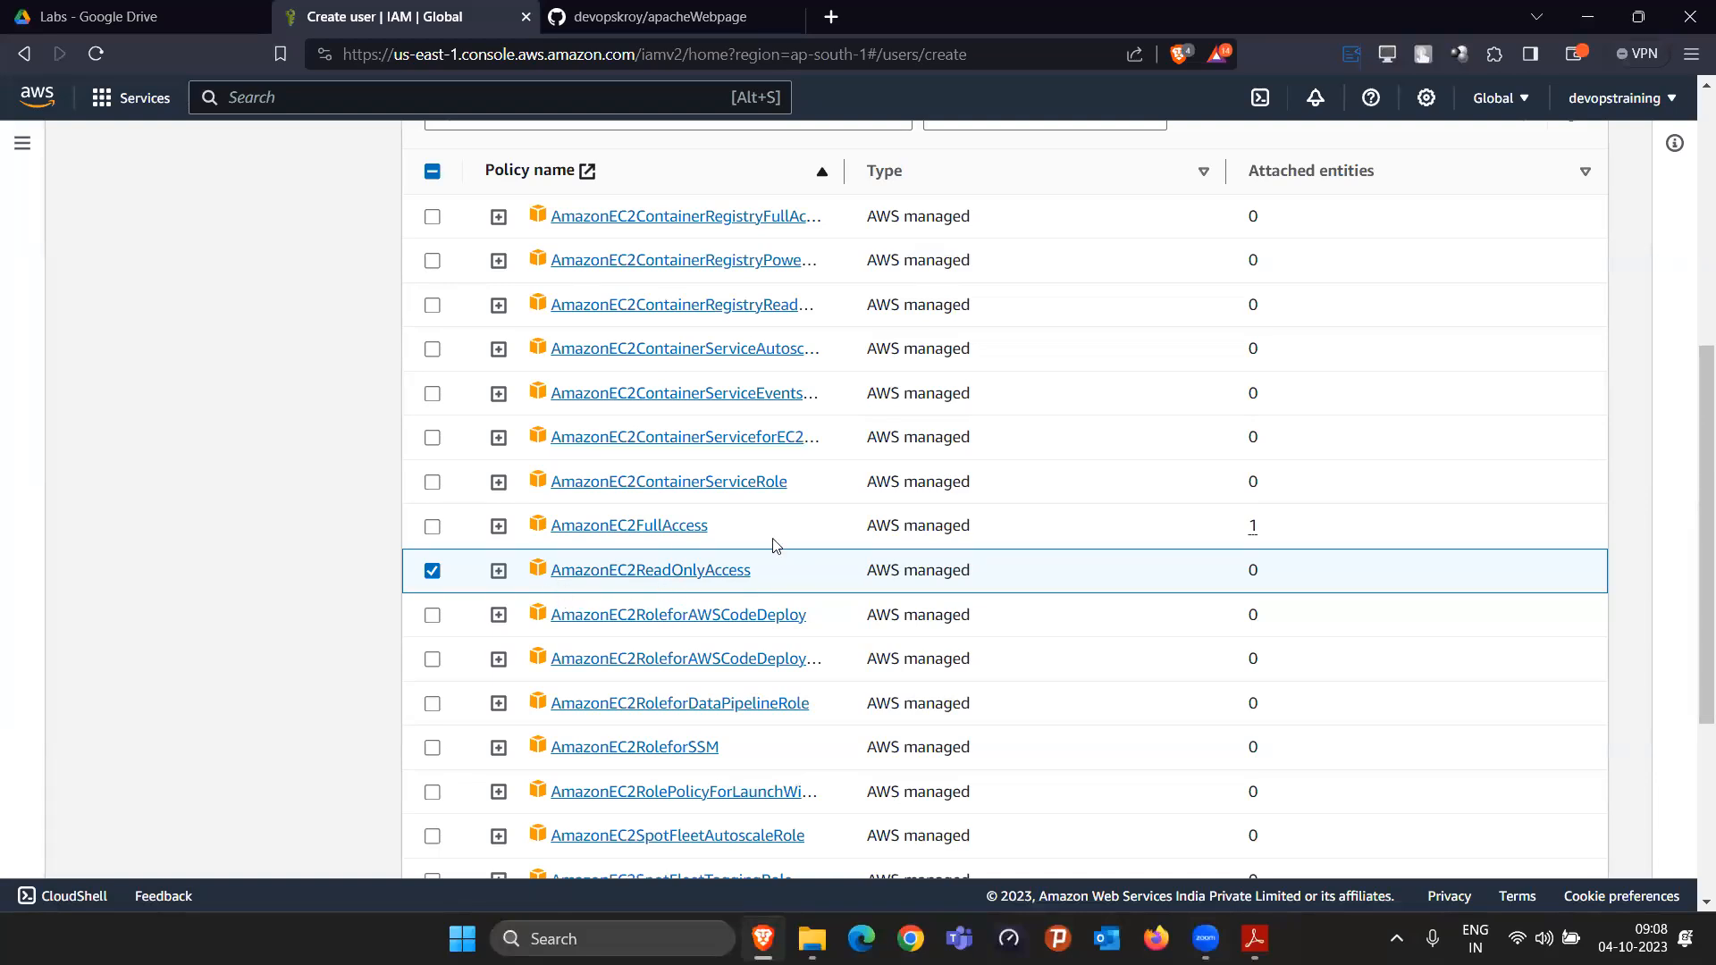
Step: Proceed to the review and create the user, staying on the page with the console sign-in details
scroll(1199, 509, "down", 4)
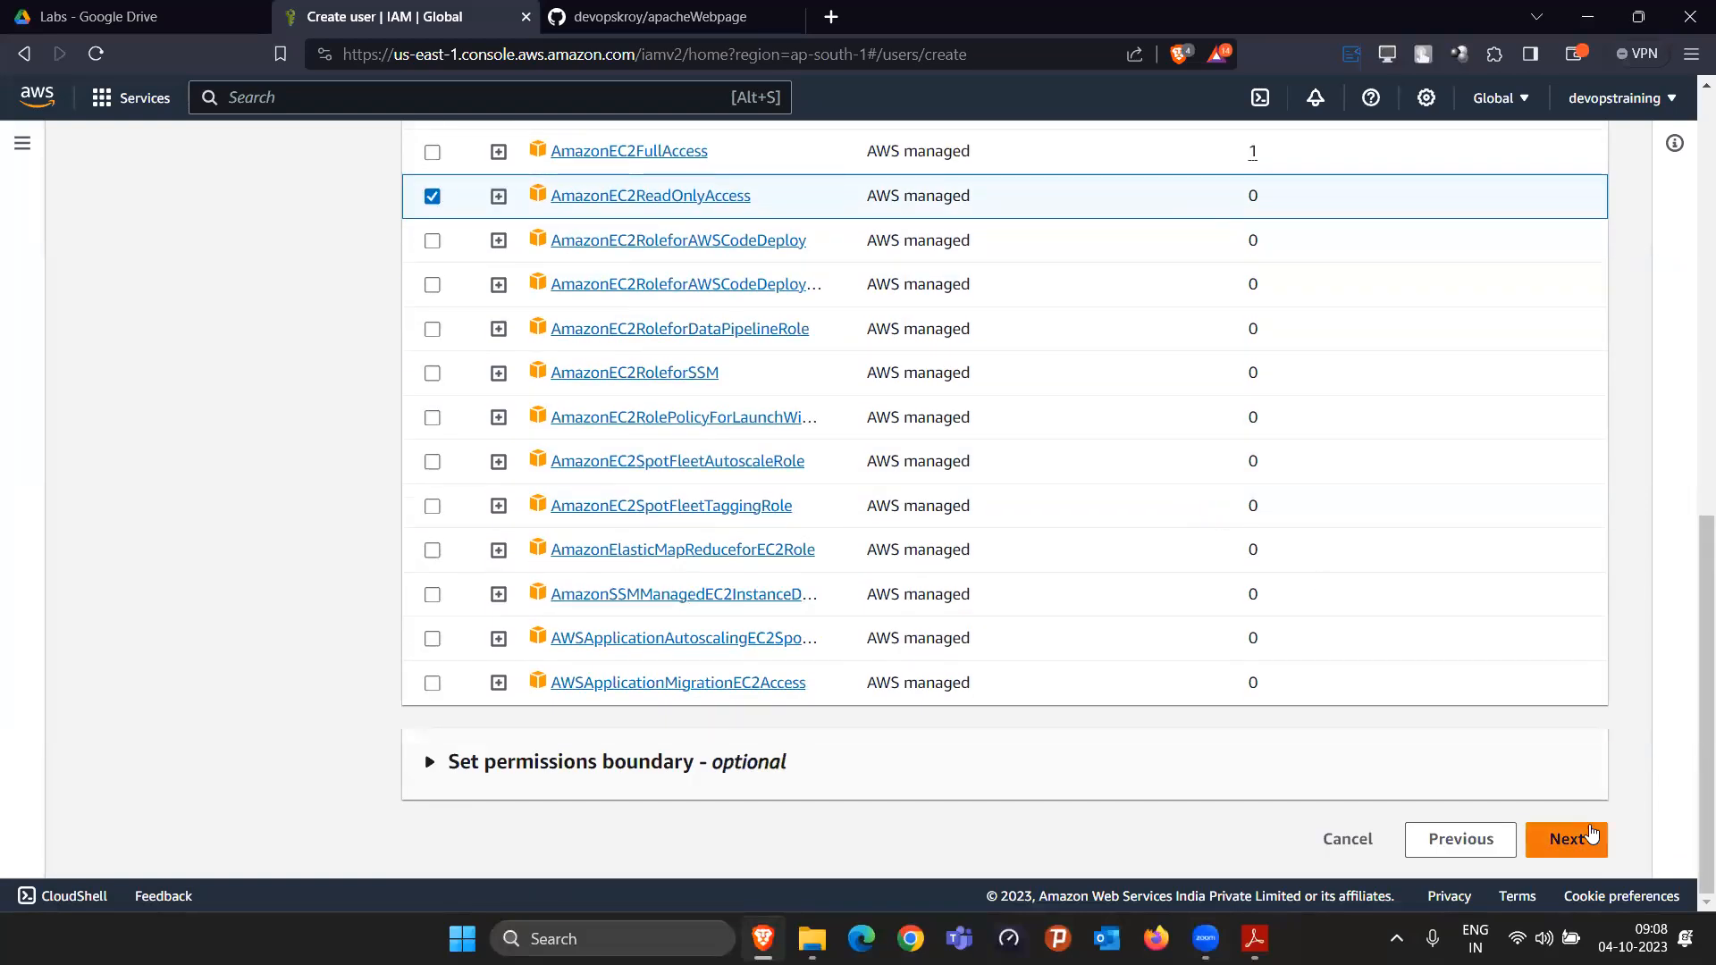
left_click(1592, 833)
left_click(1570, 863)
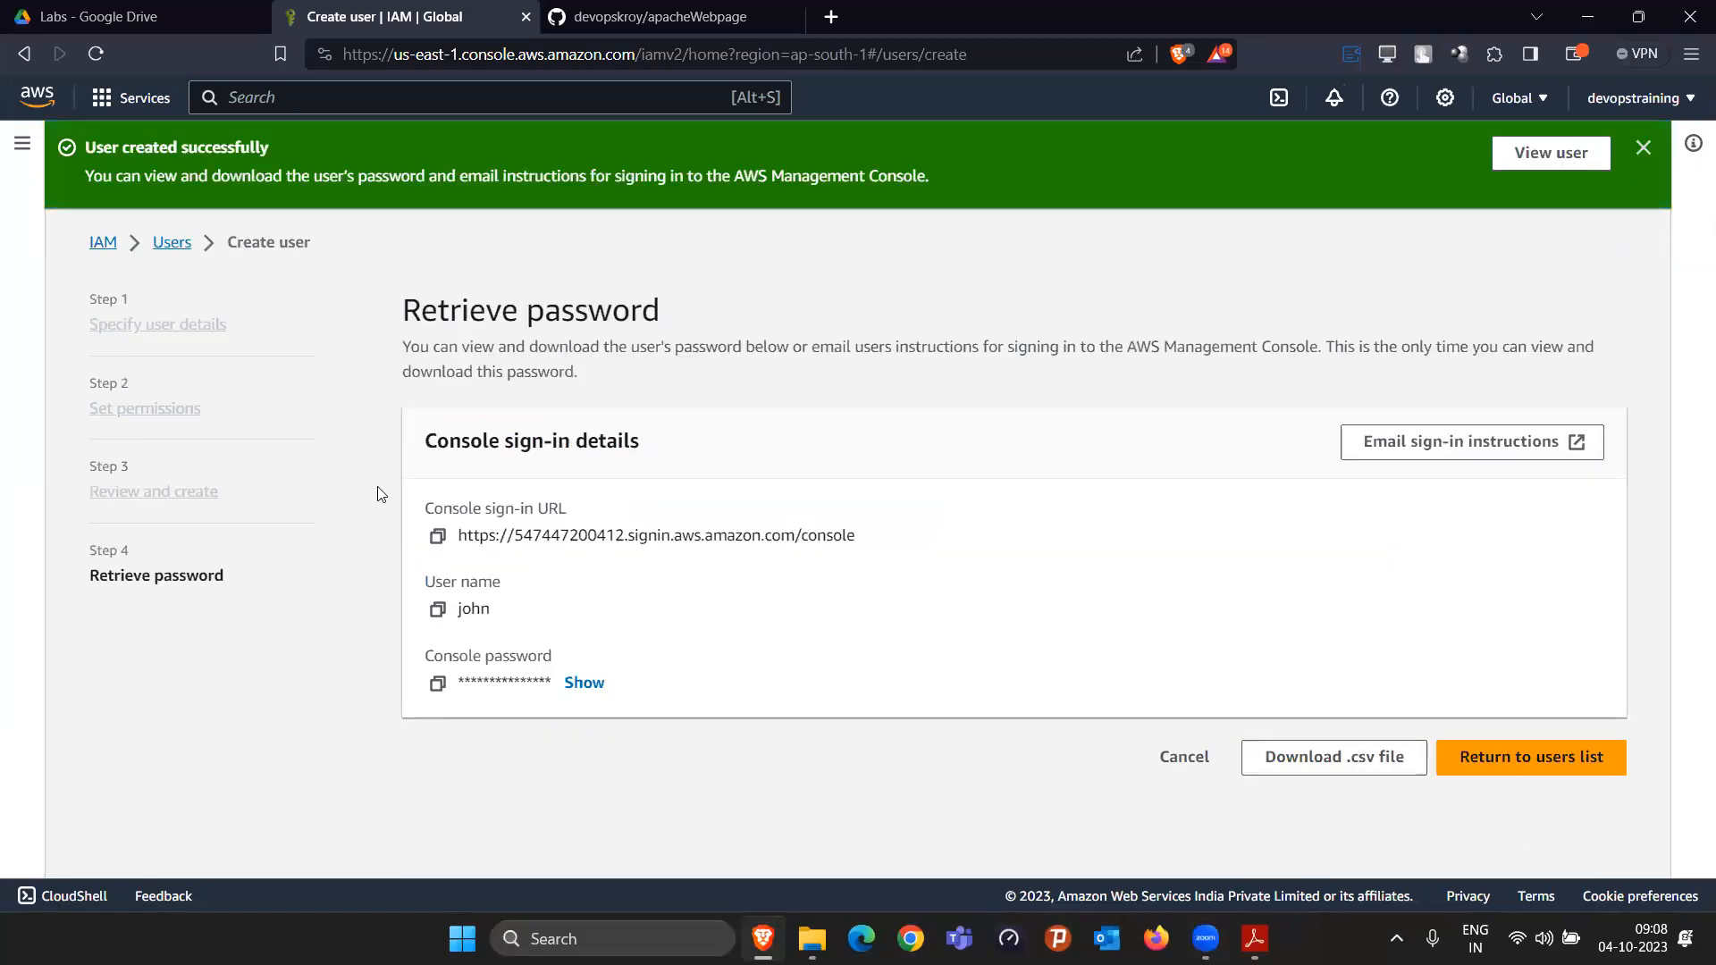
left_click(172, 244)
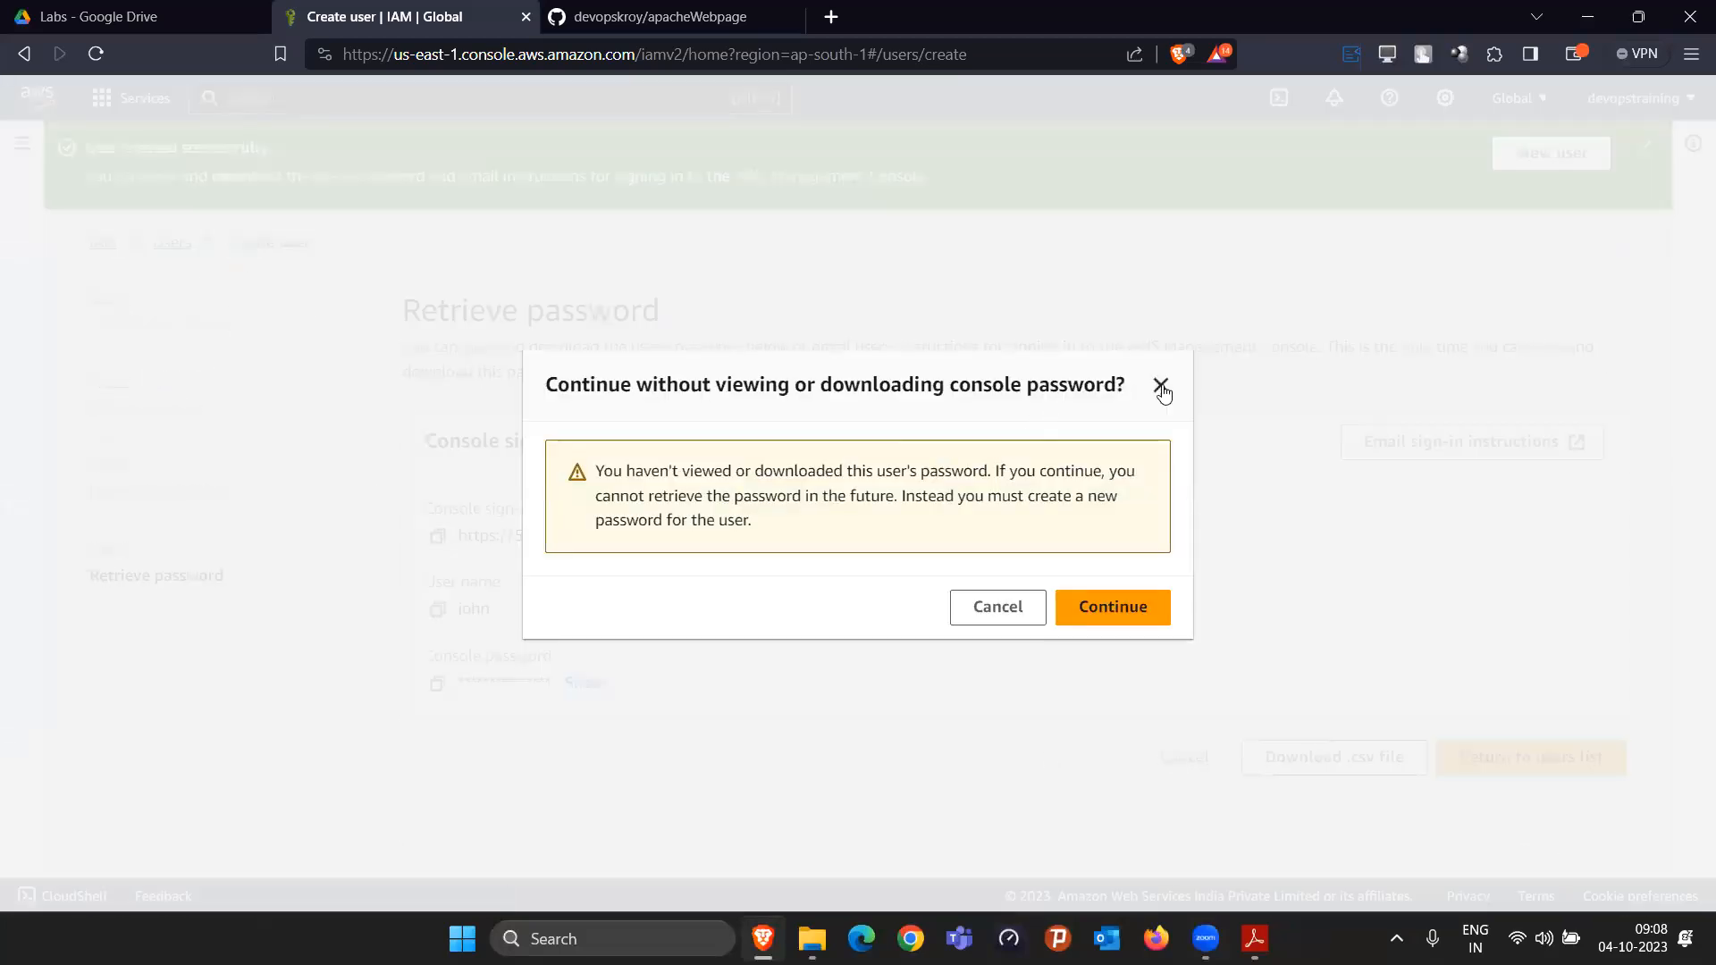
left_click(990, 613)
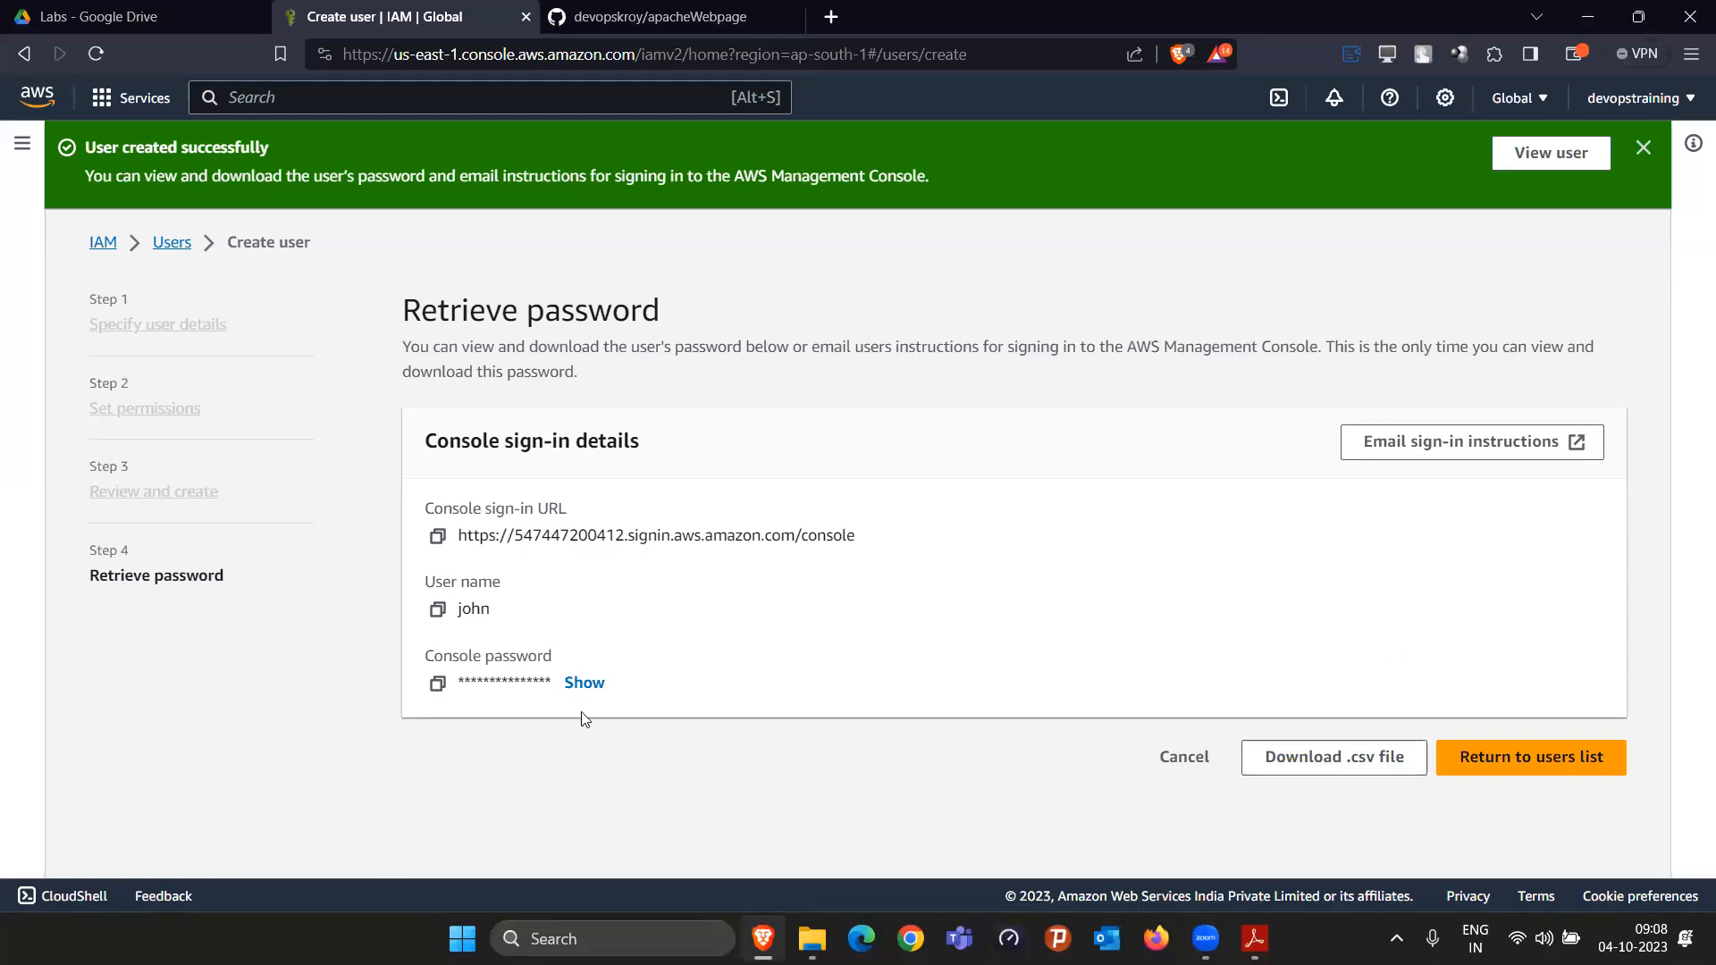
Step: Open a private browser window and load aws.amazon.com in it
left_click(1690, 55)
left_click(1510, 140)
type("aws.amazon.com")
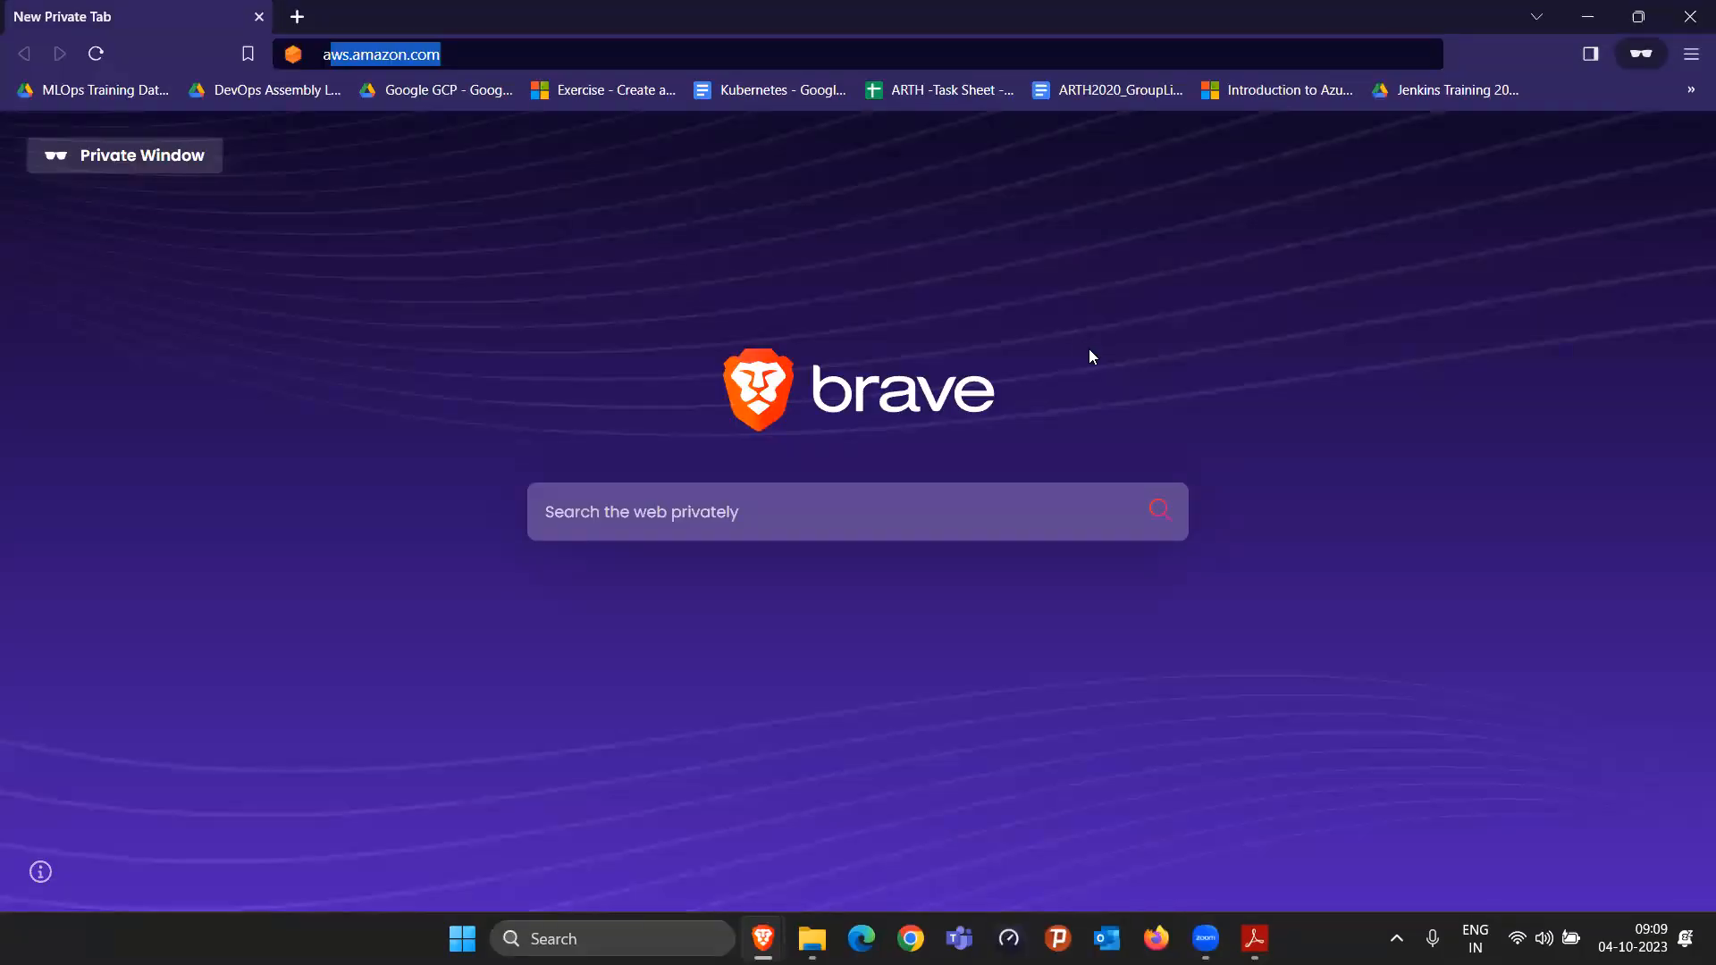
key("Return")
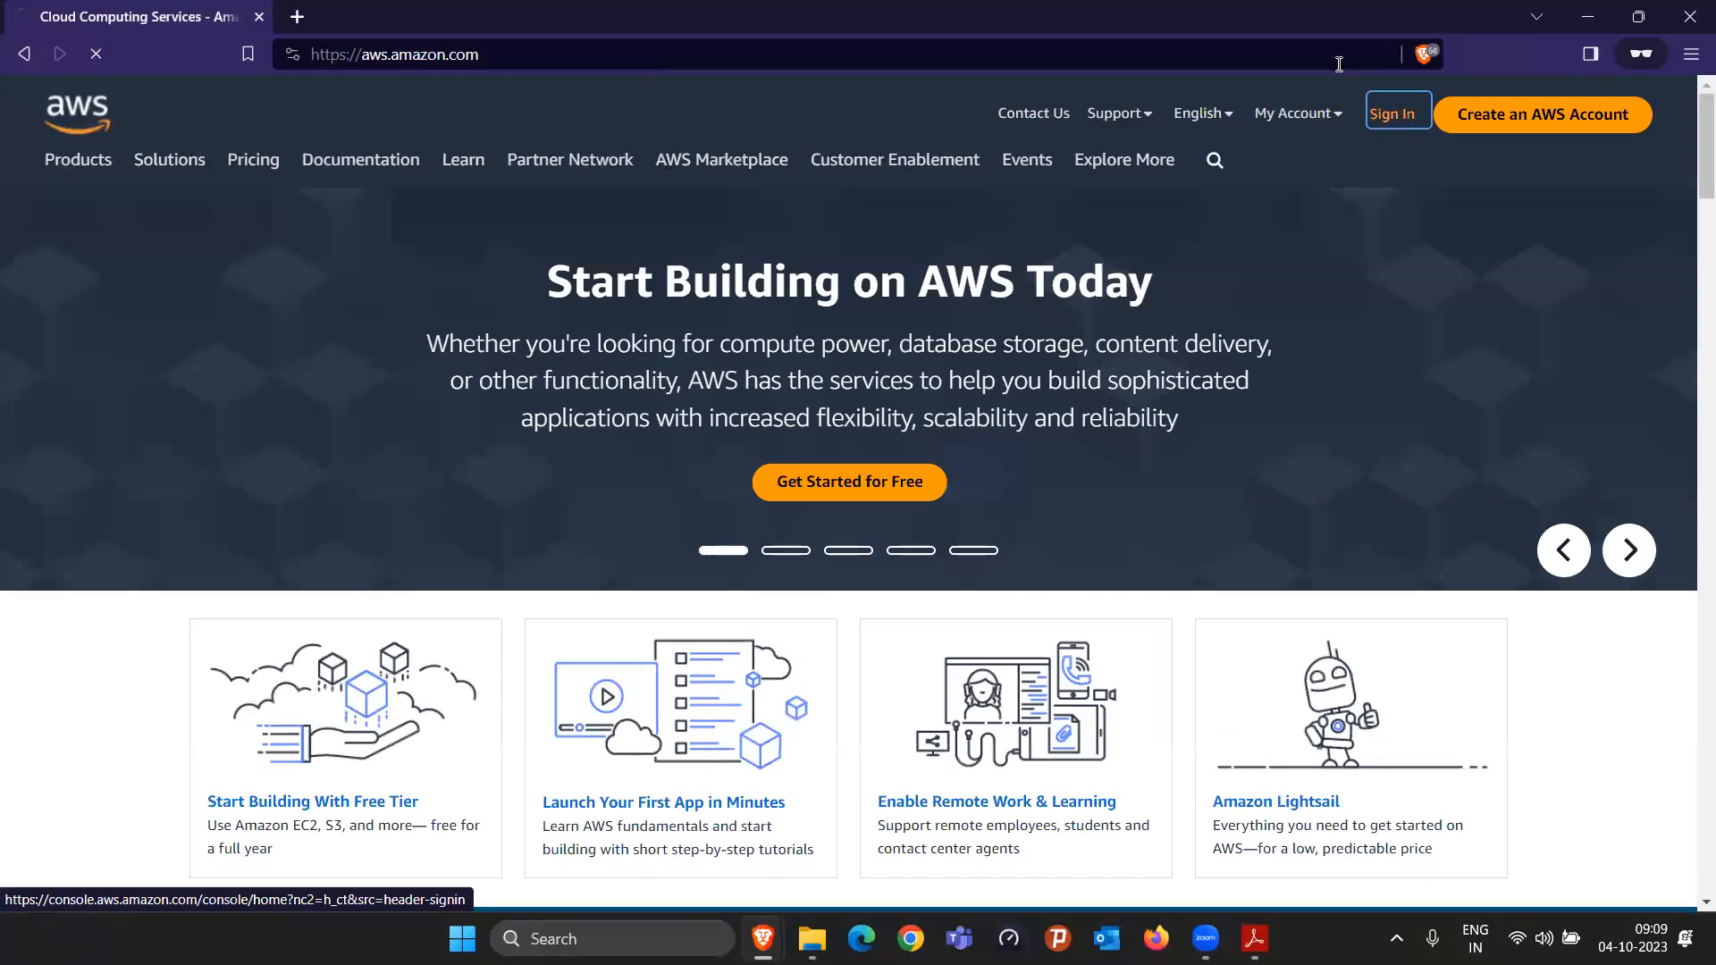
Step: Open the AWS sign-in page, select IAM user sign-in, and copy the account ID from the administrator's console window
left_click(1416, 119)
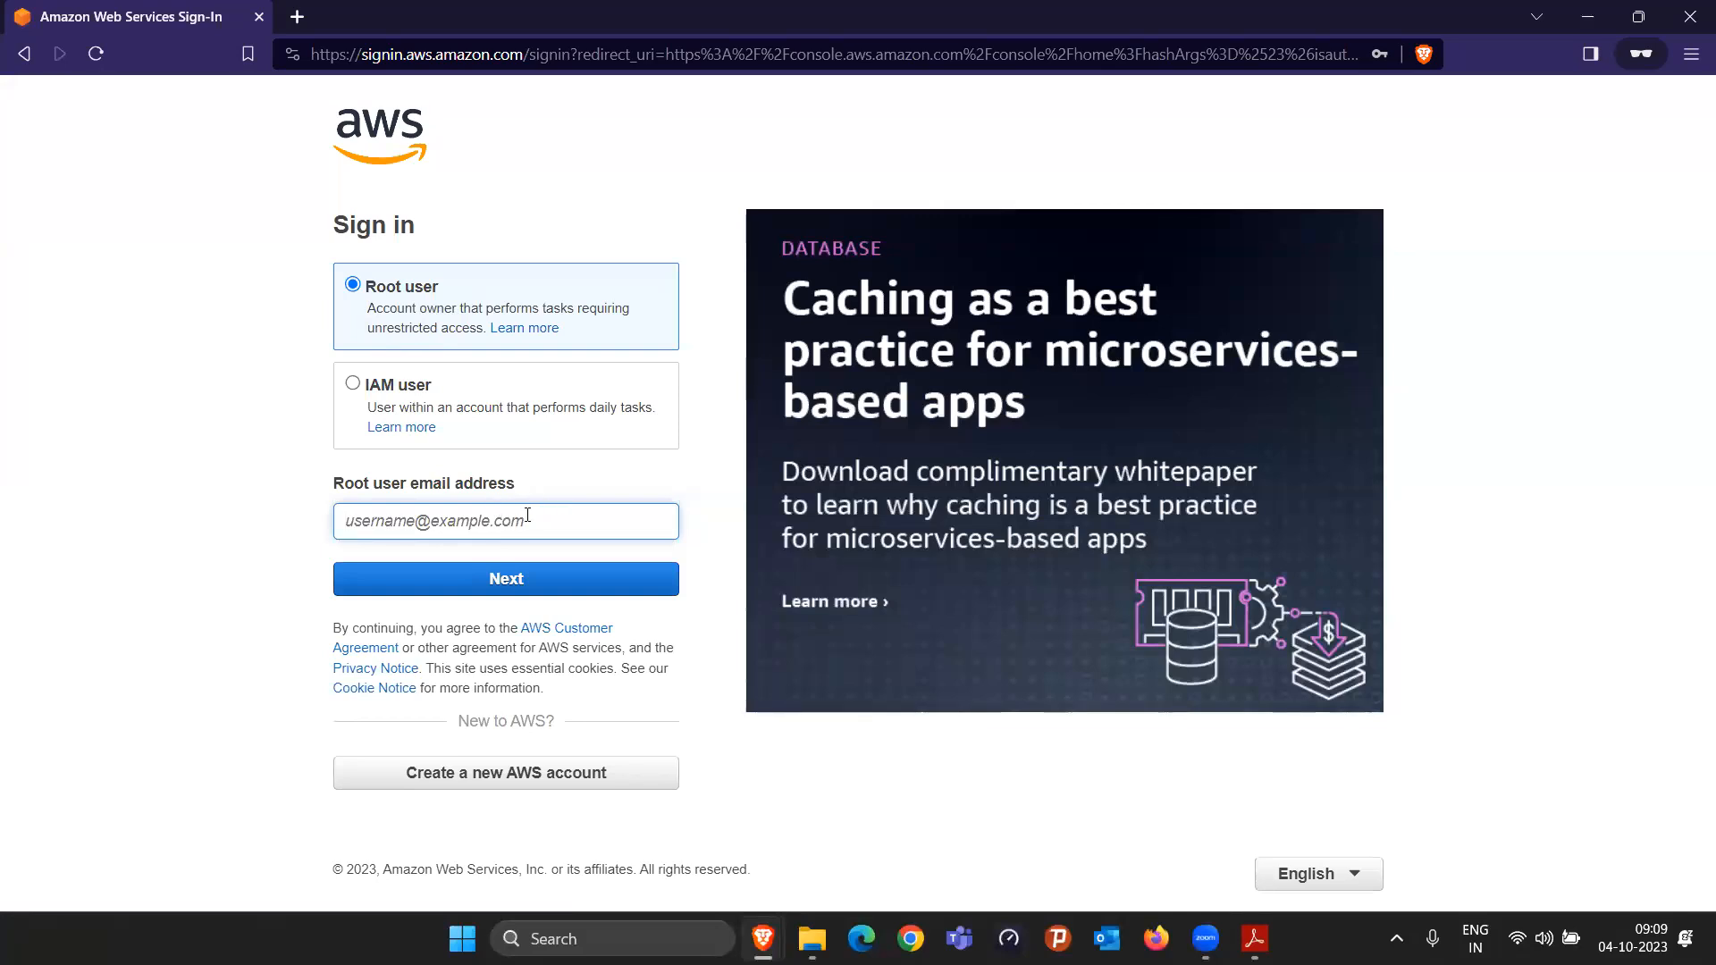
left_click(354, 385)
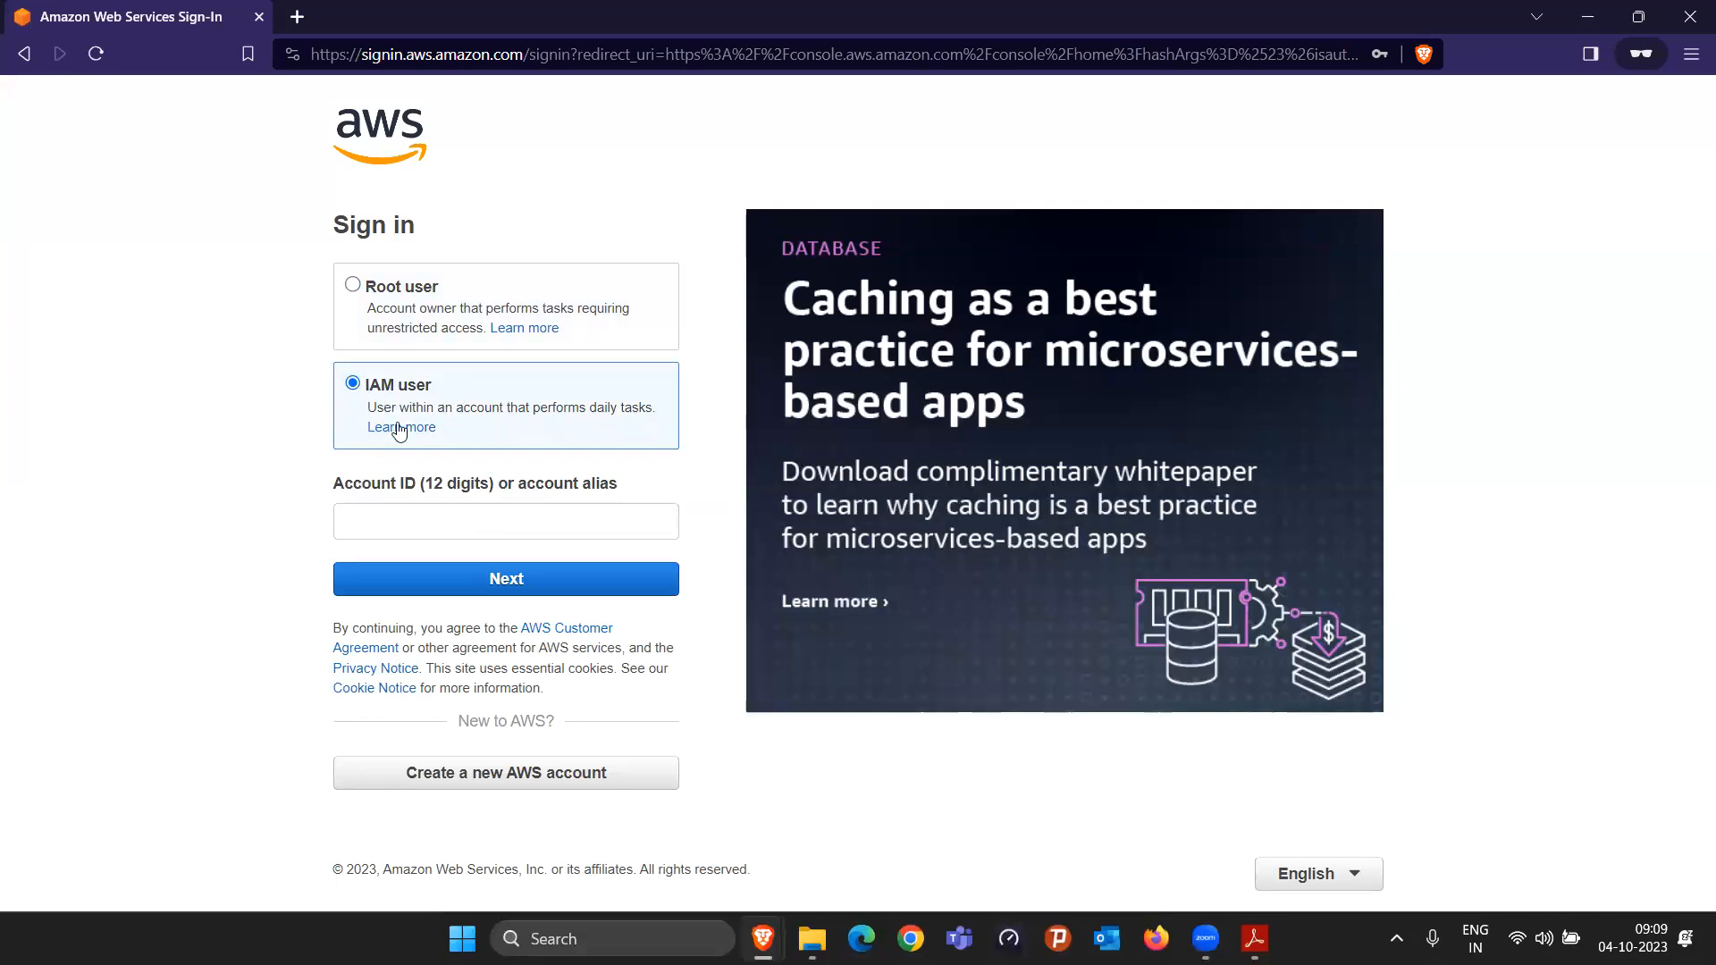
left_click(1595, 18)
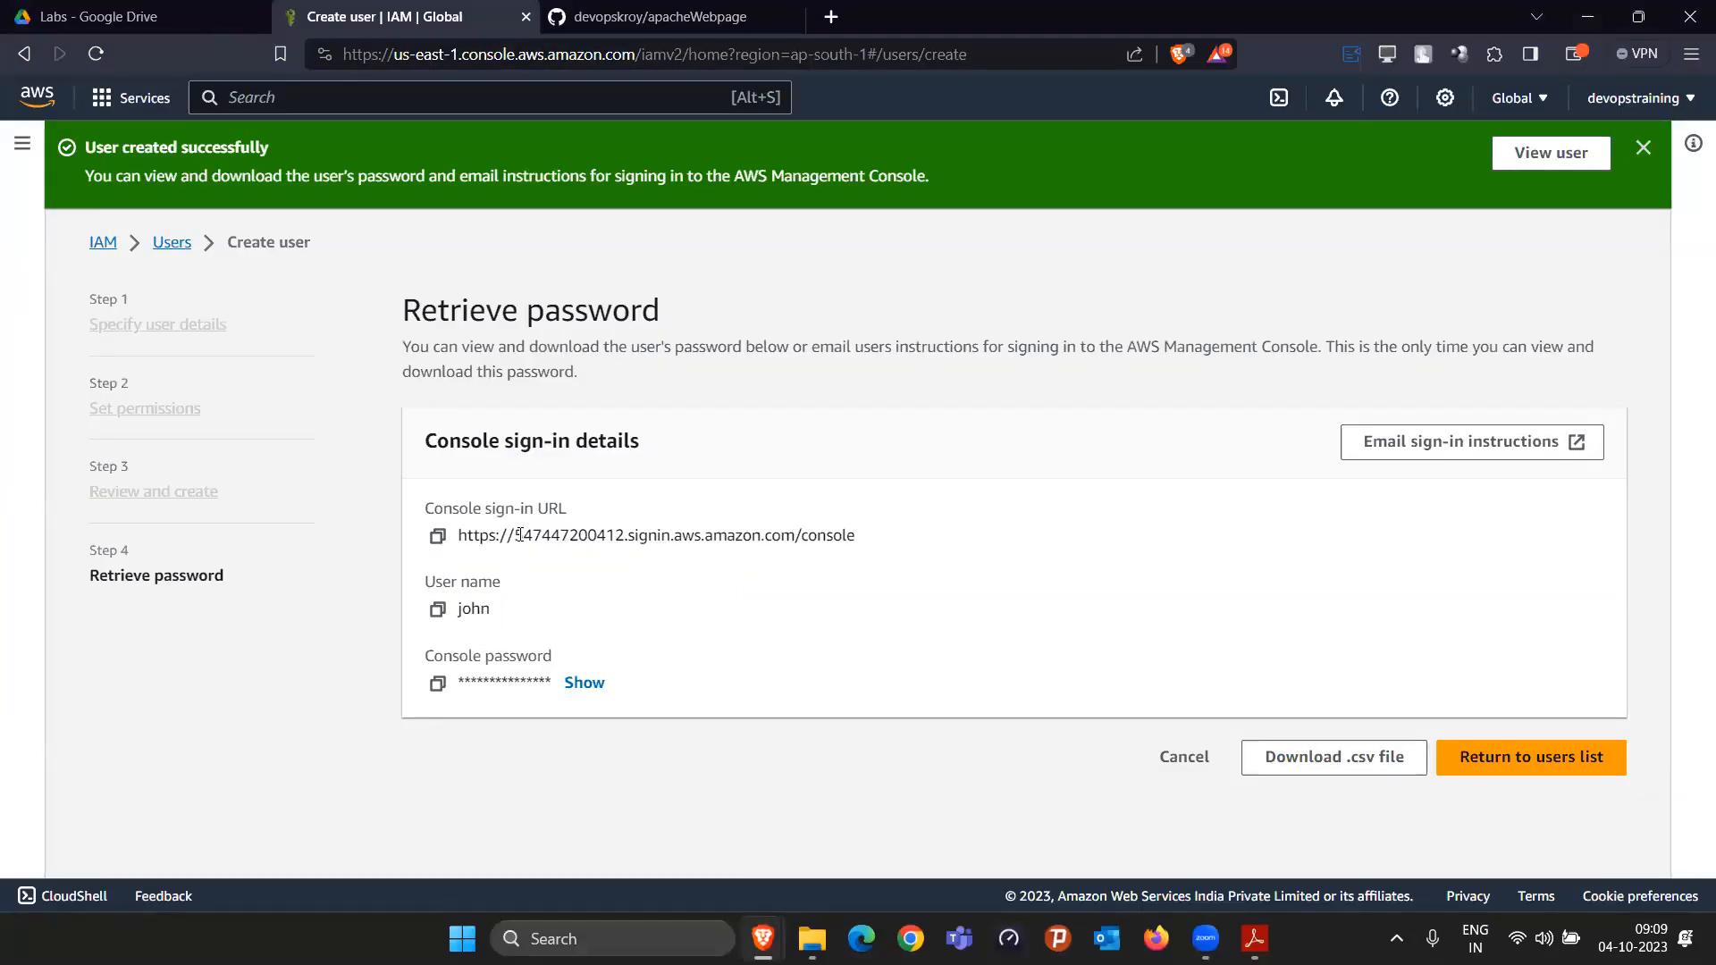
left_click(1670, 101)
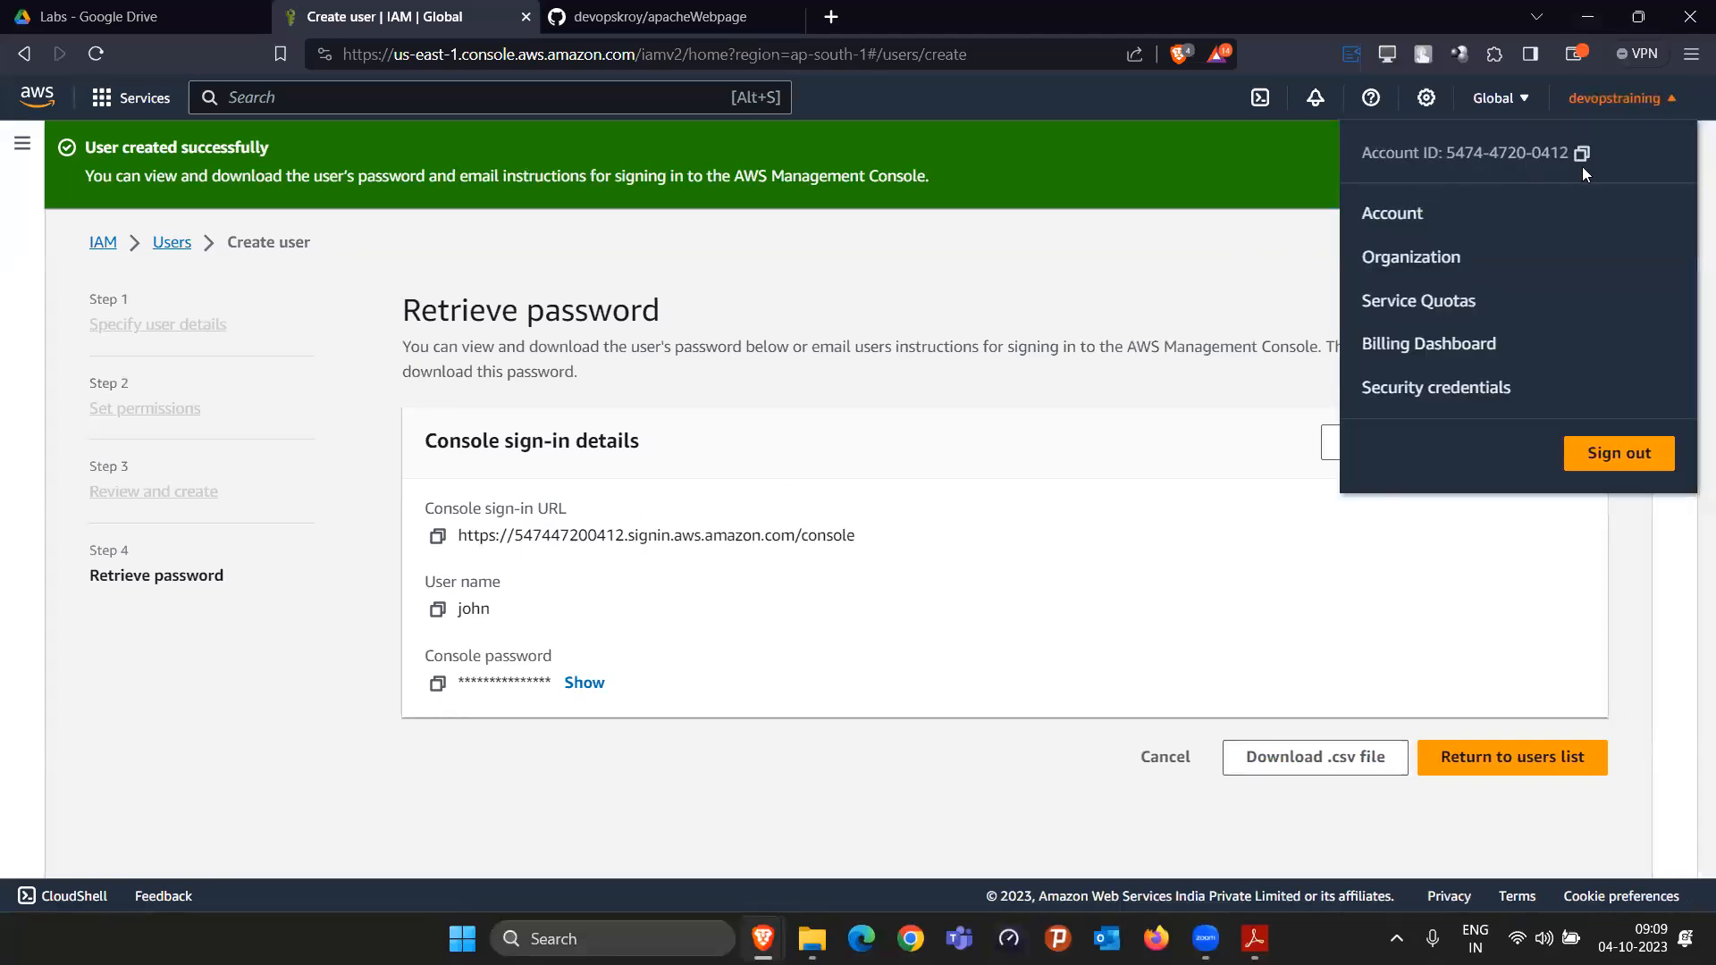
left_click(1028, 548)
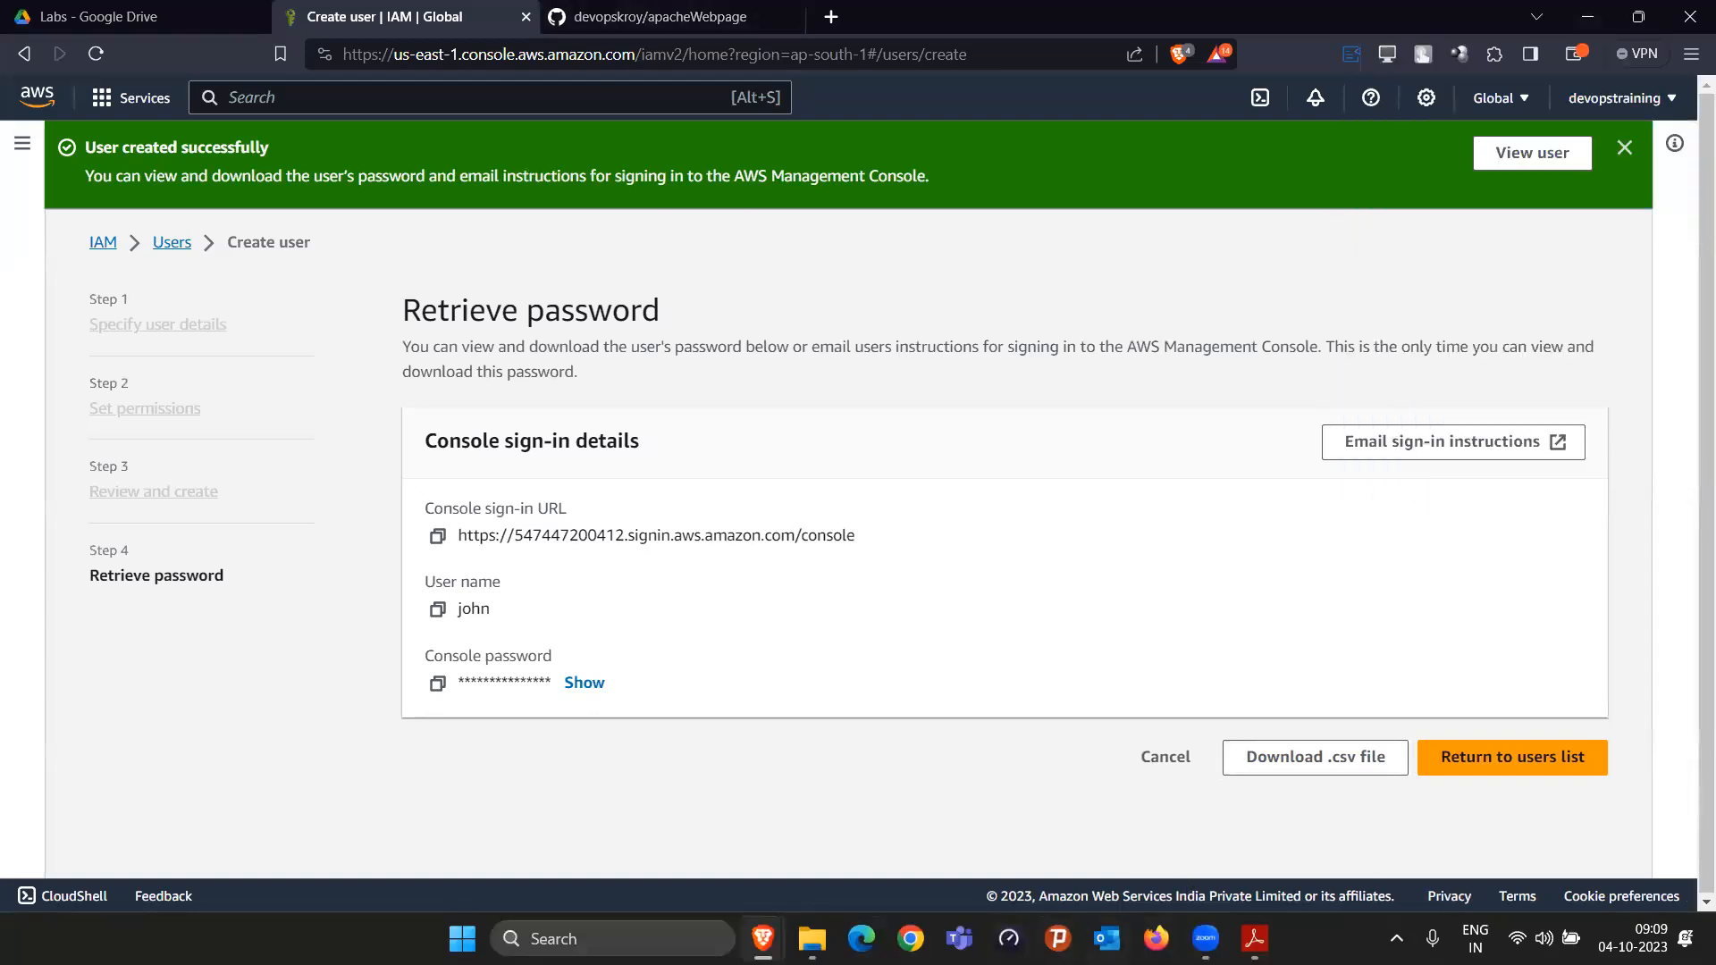
Step: Paste the copied account ID into the private window's sign-in page and proceed to the IAM user sign-in form
mouse_move(762, 939)
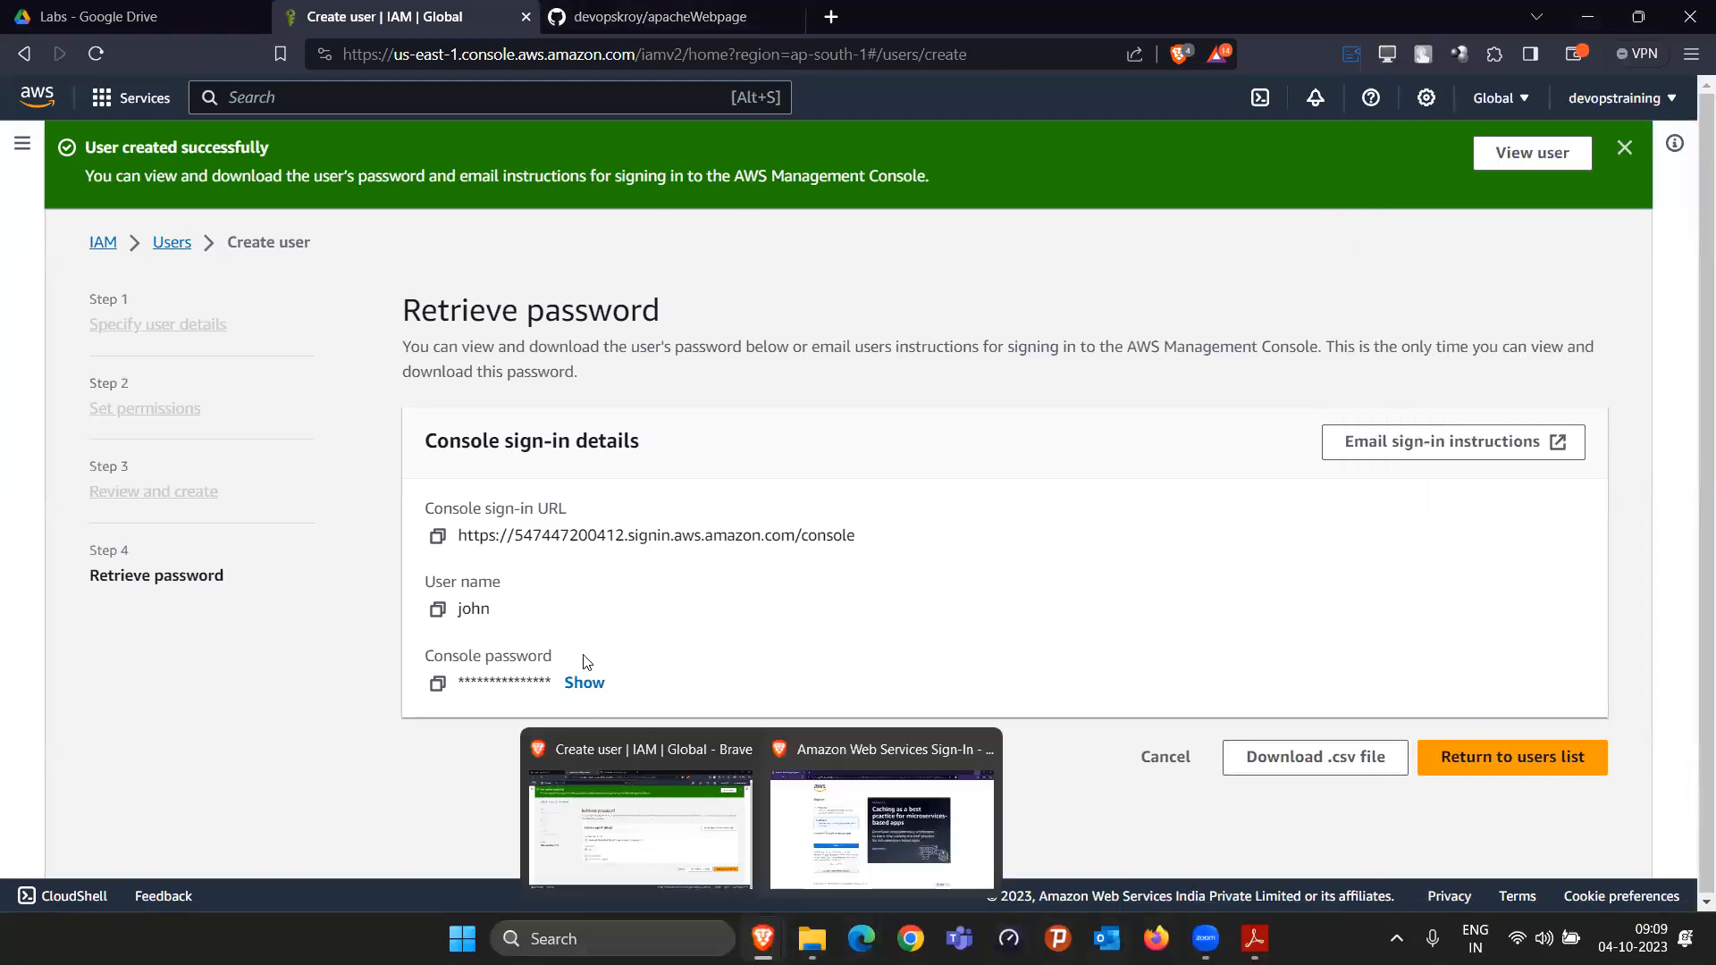
left_click(453, 518)
key("ctrl+v")
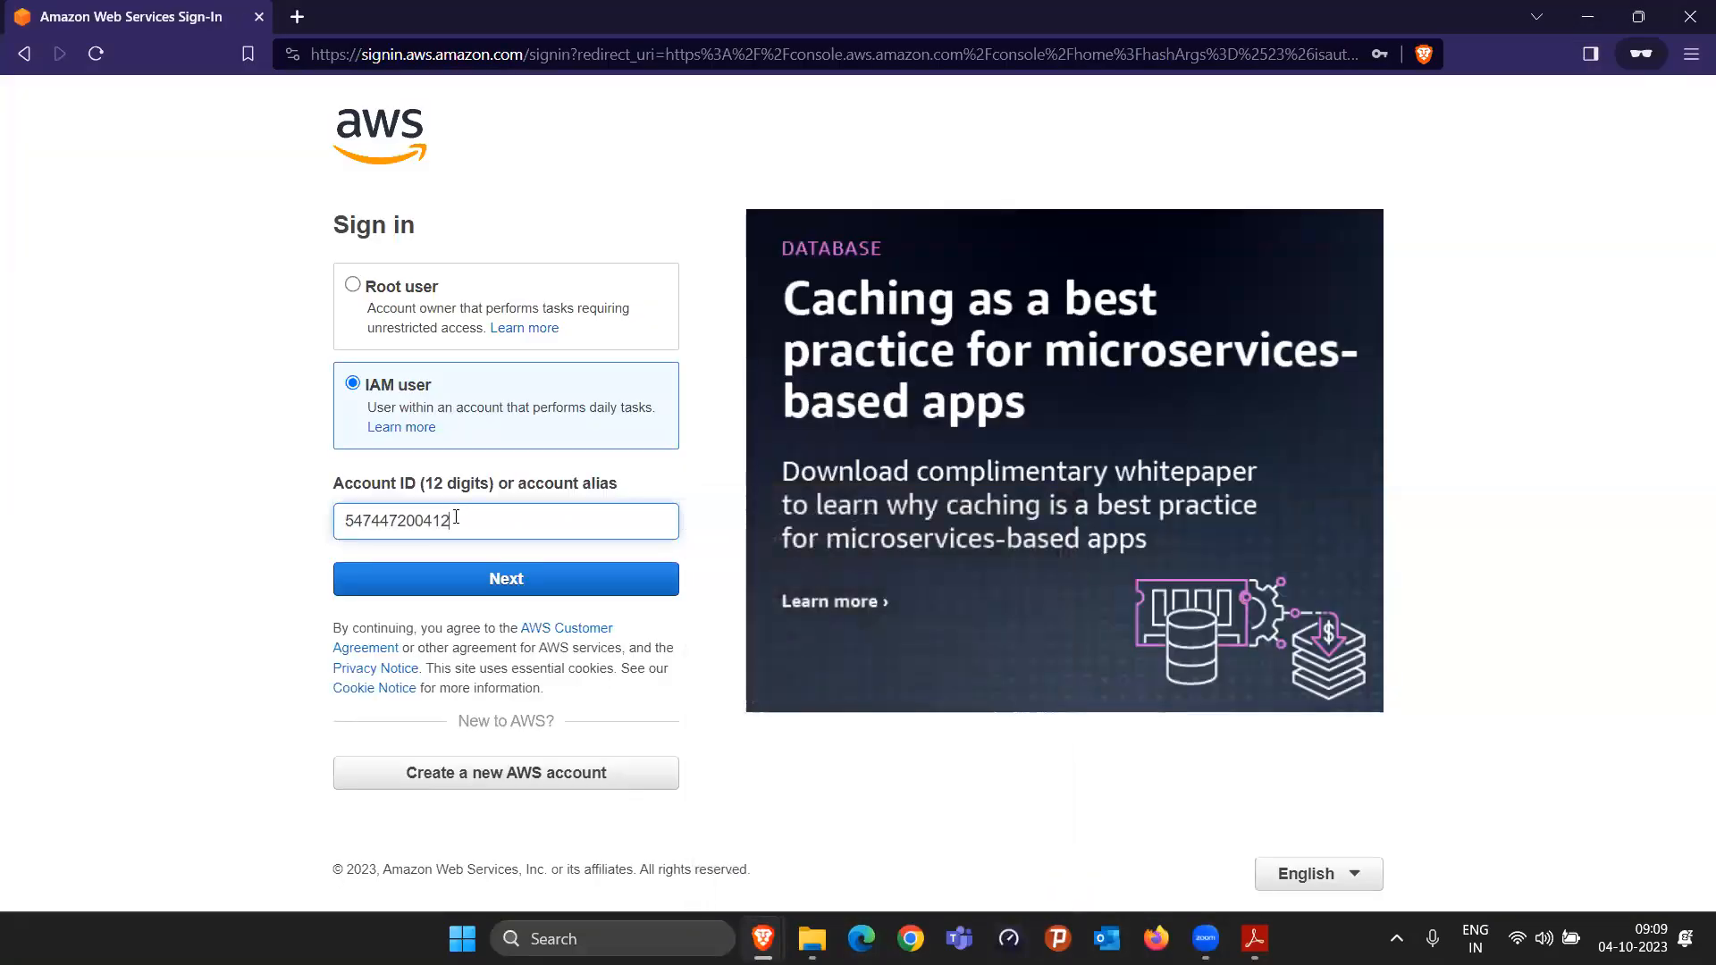
left_click(454, 586)
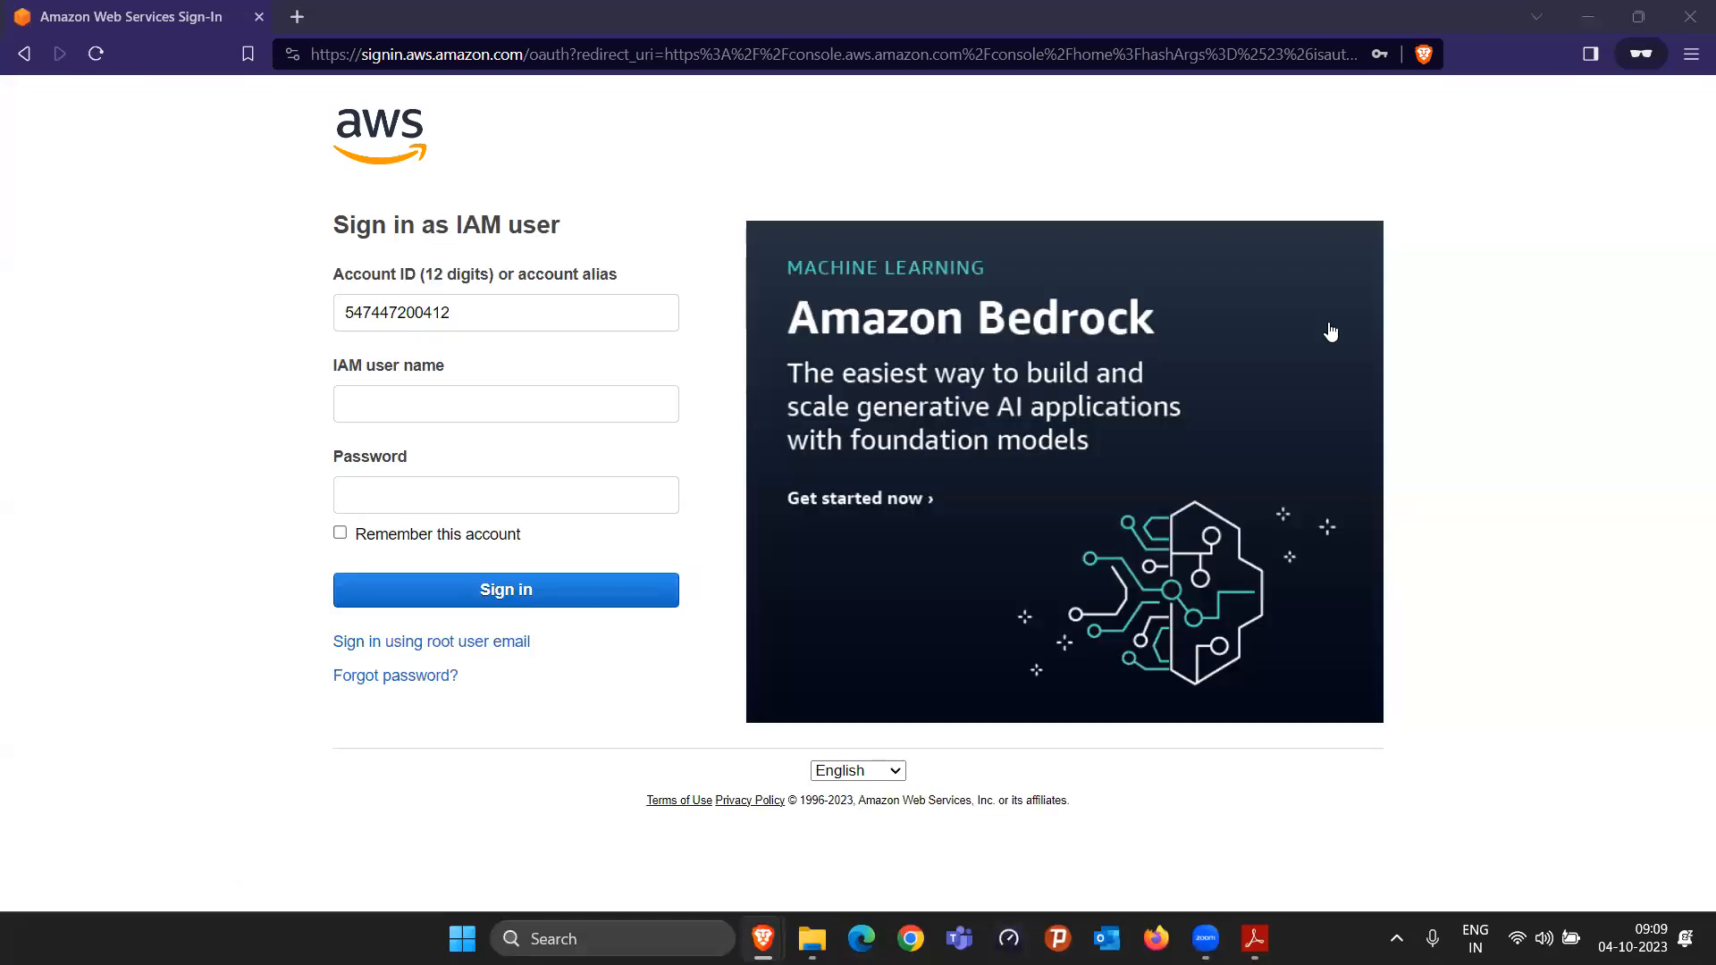
left_click(444, 404)
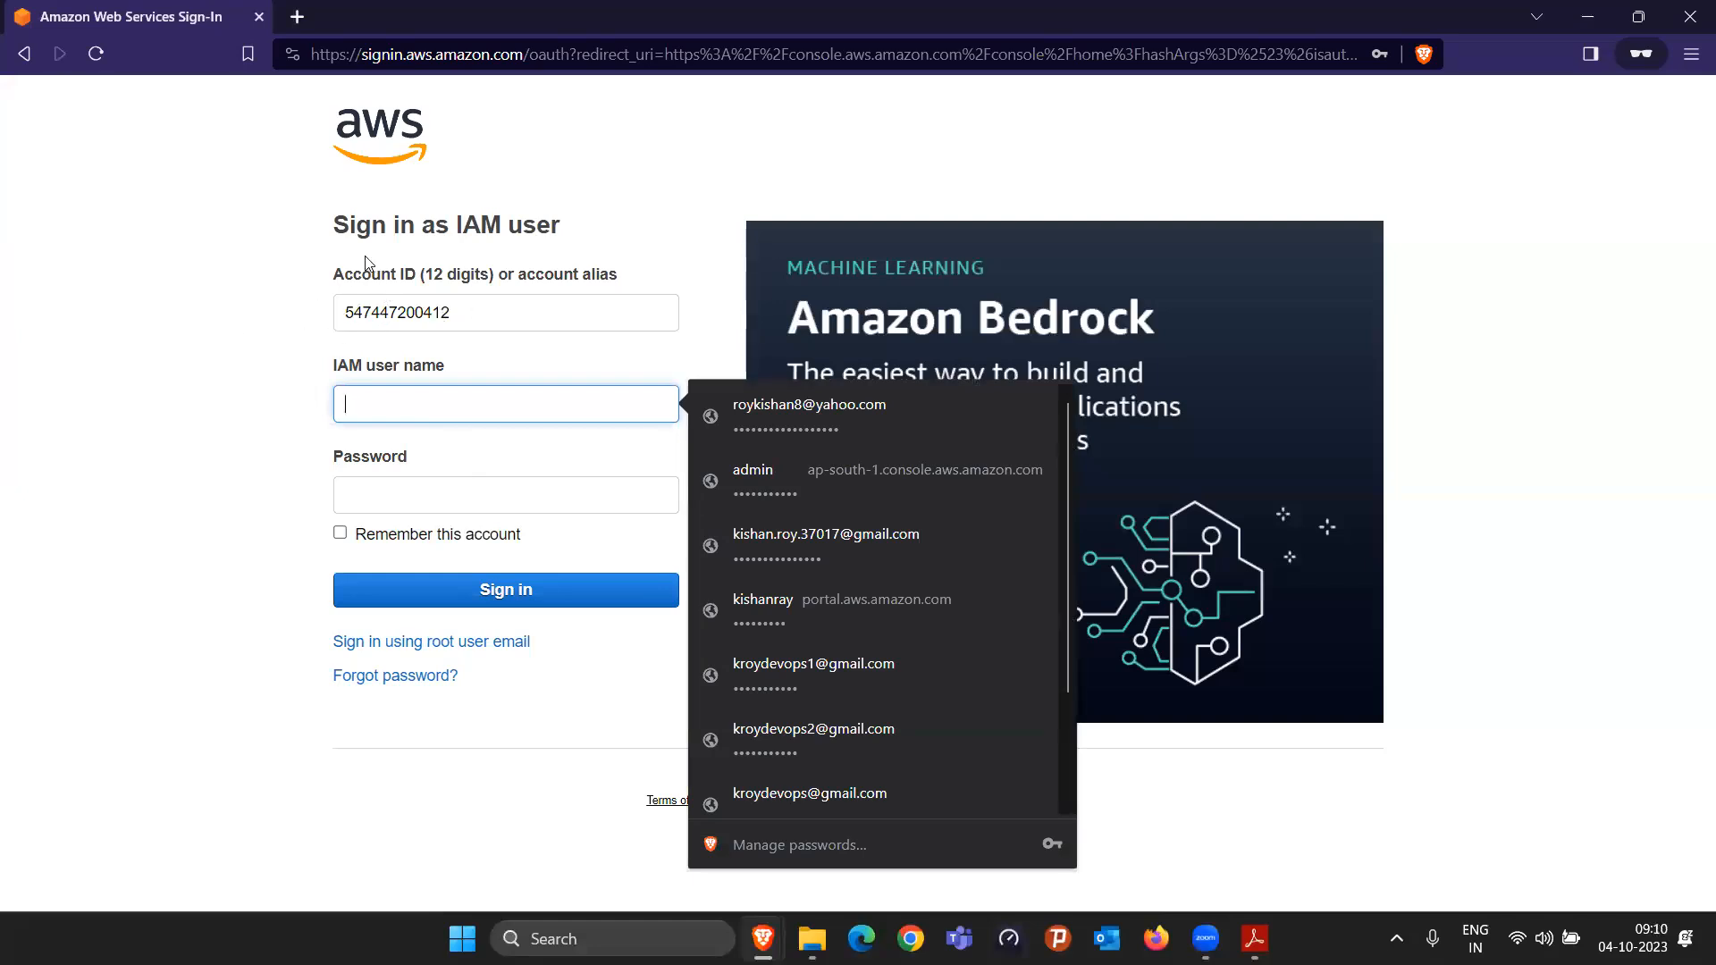
Step: Load the console sign-in URL copied from the new user's sign-in details in a new private tab, and close the earlier sign-in tab
left_click(298, 18)
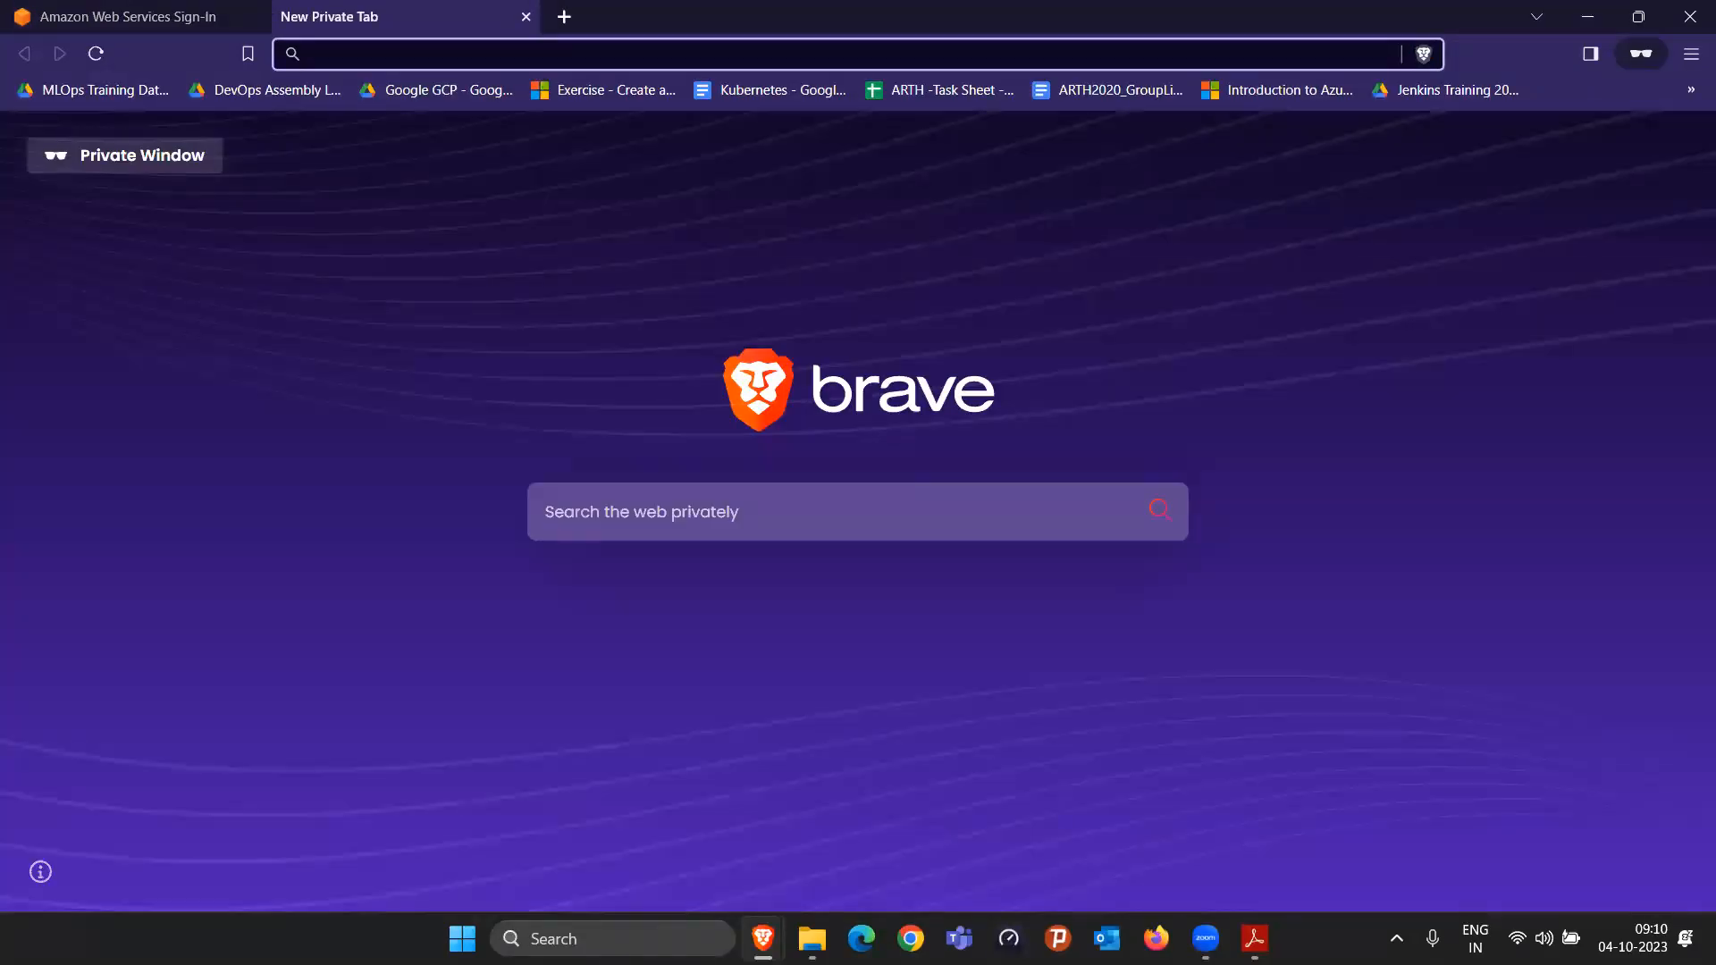
mouse_move(762, 937)
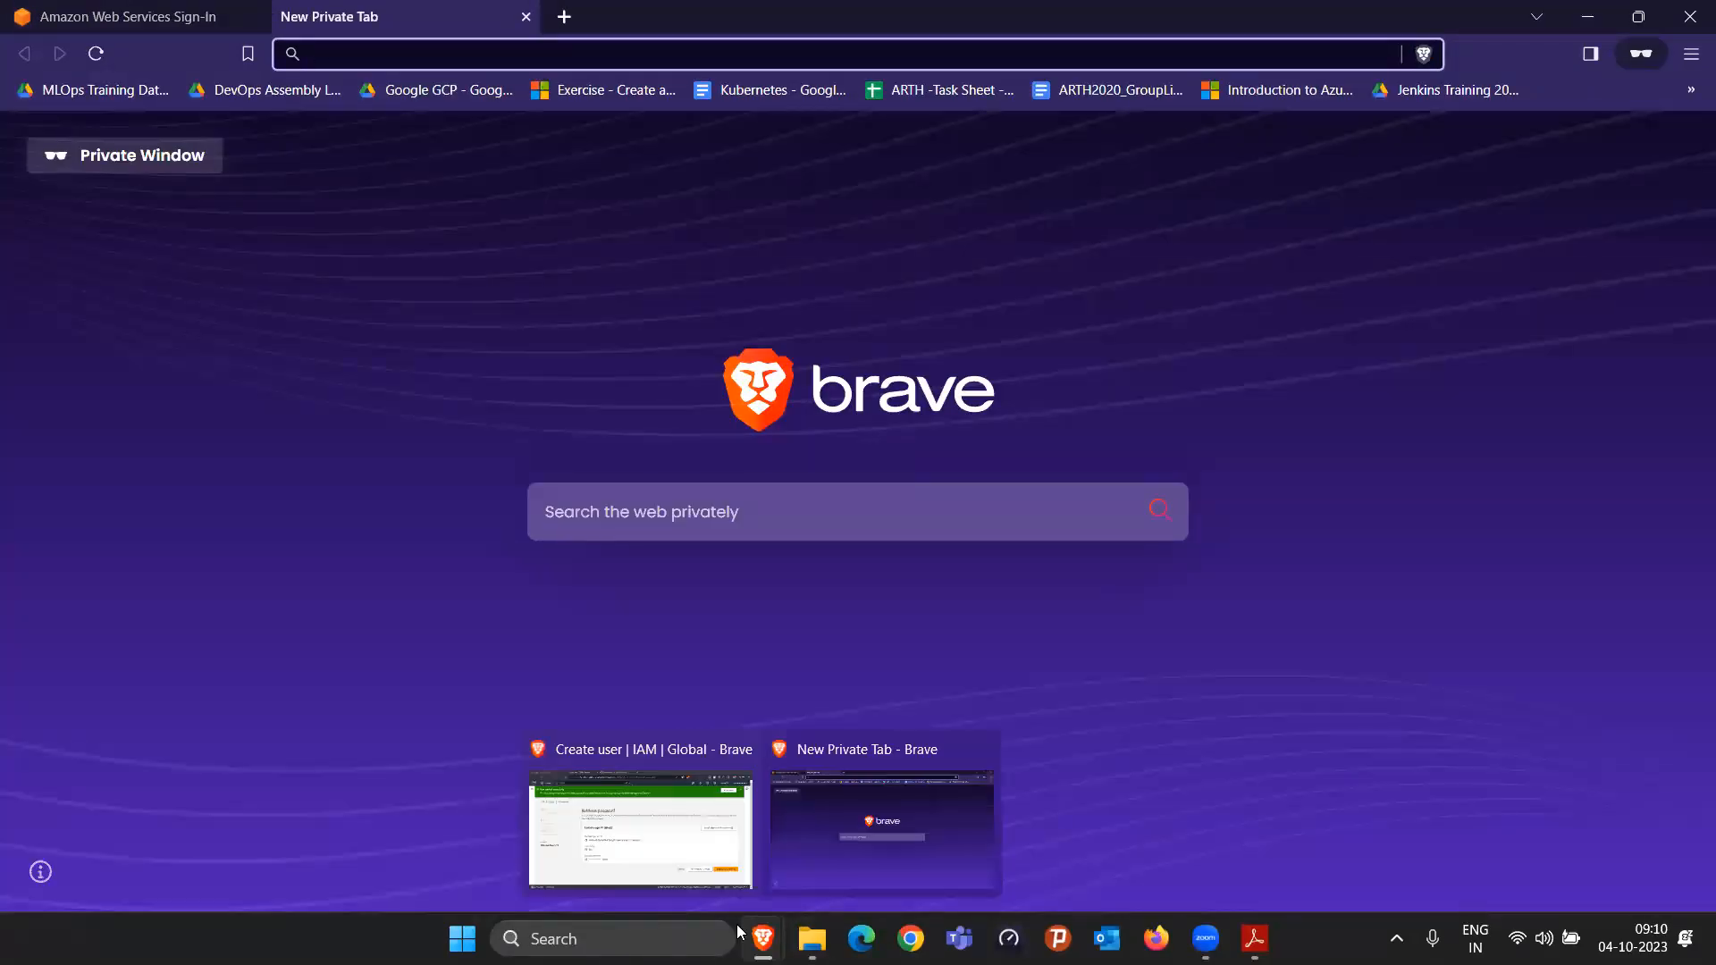
left_click(437, 538)
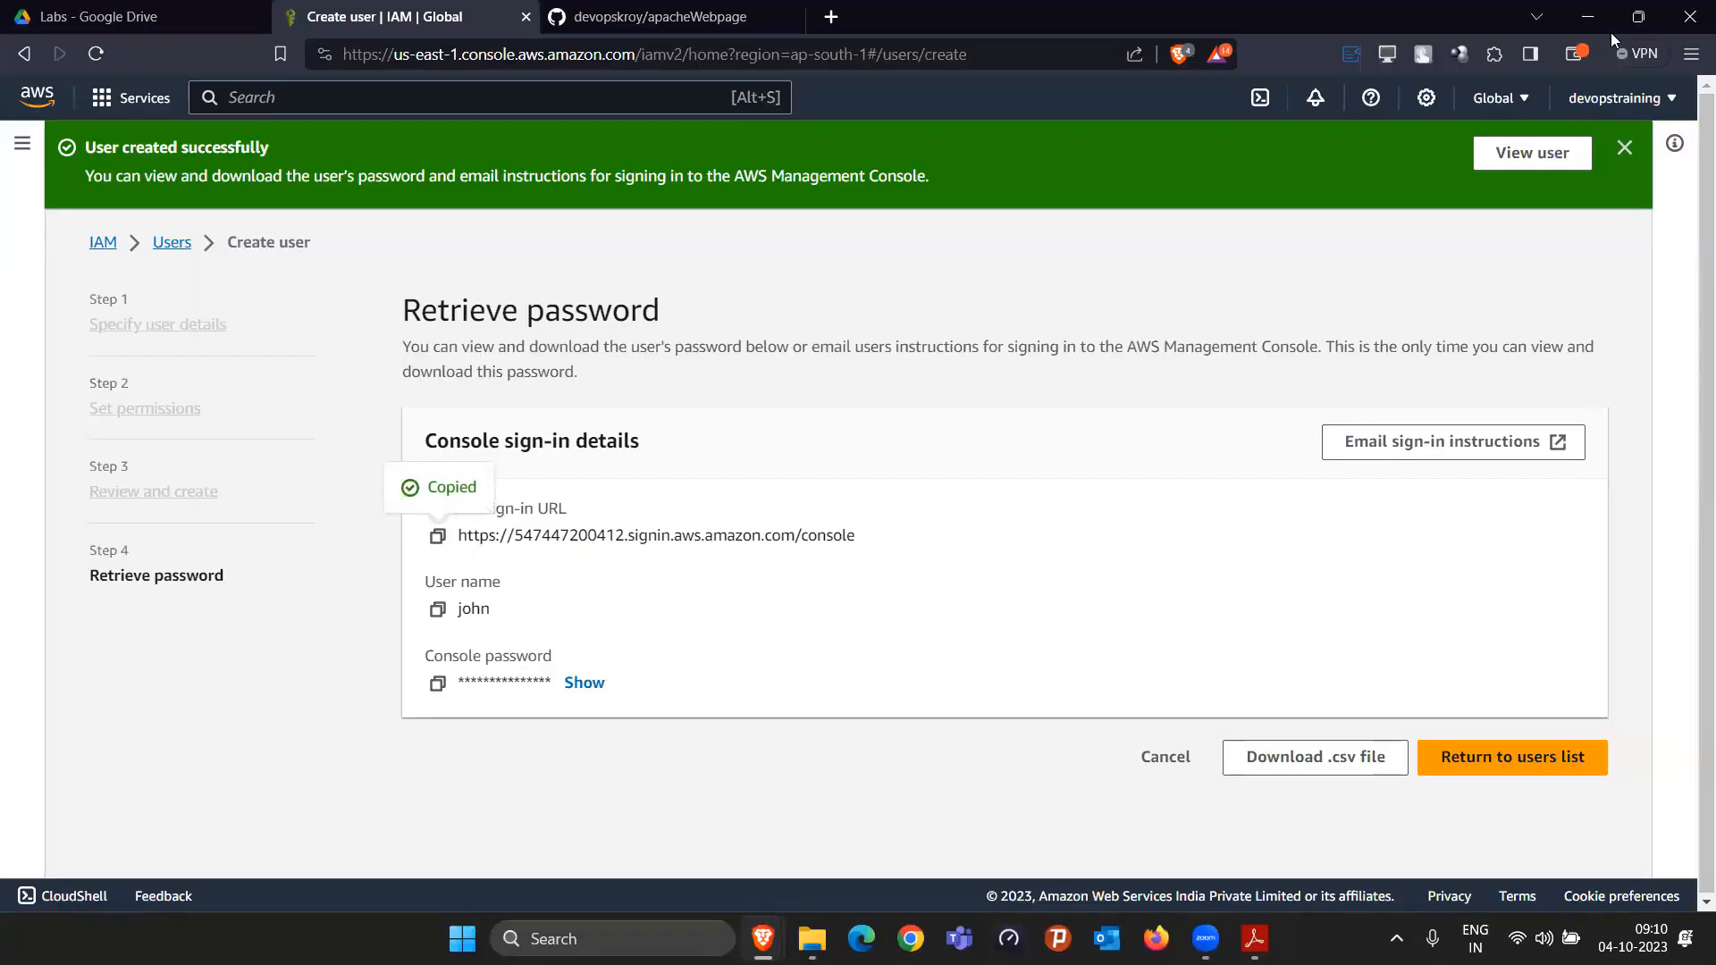
mouse_move(763, 939)
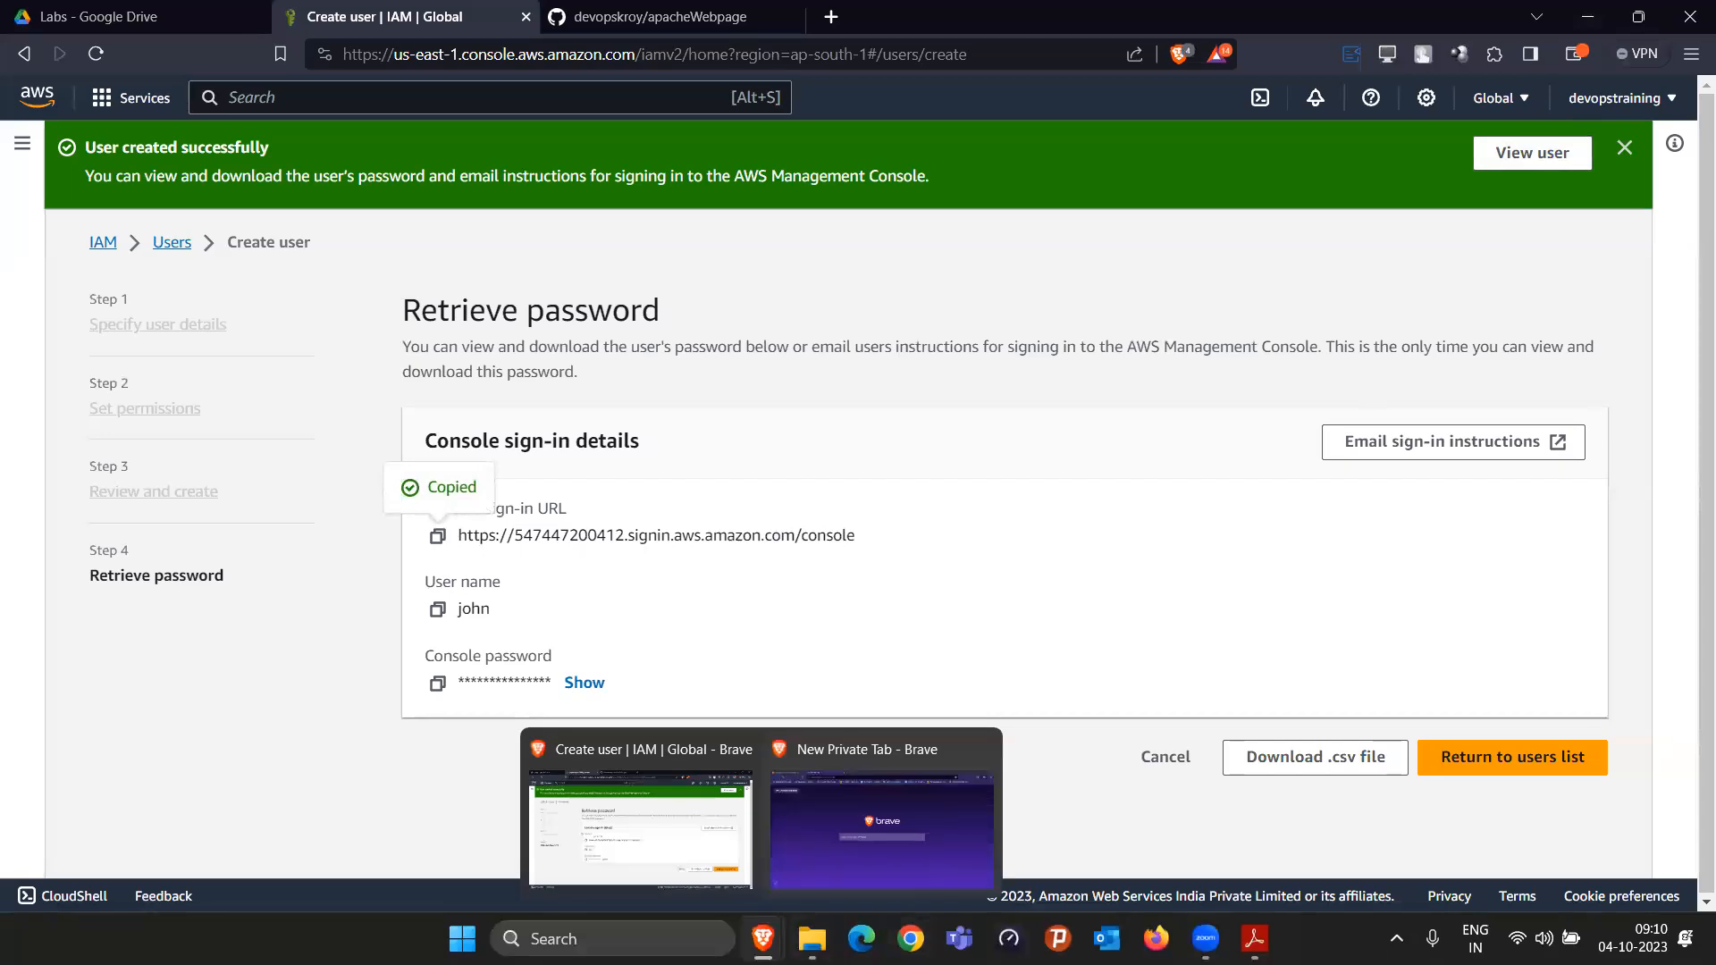
left_click(882, 829)
key("ctrl+v")
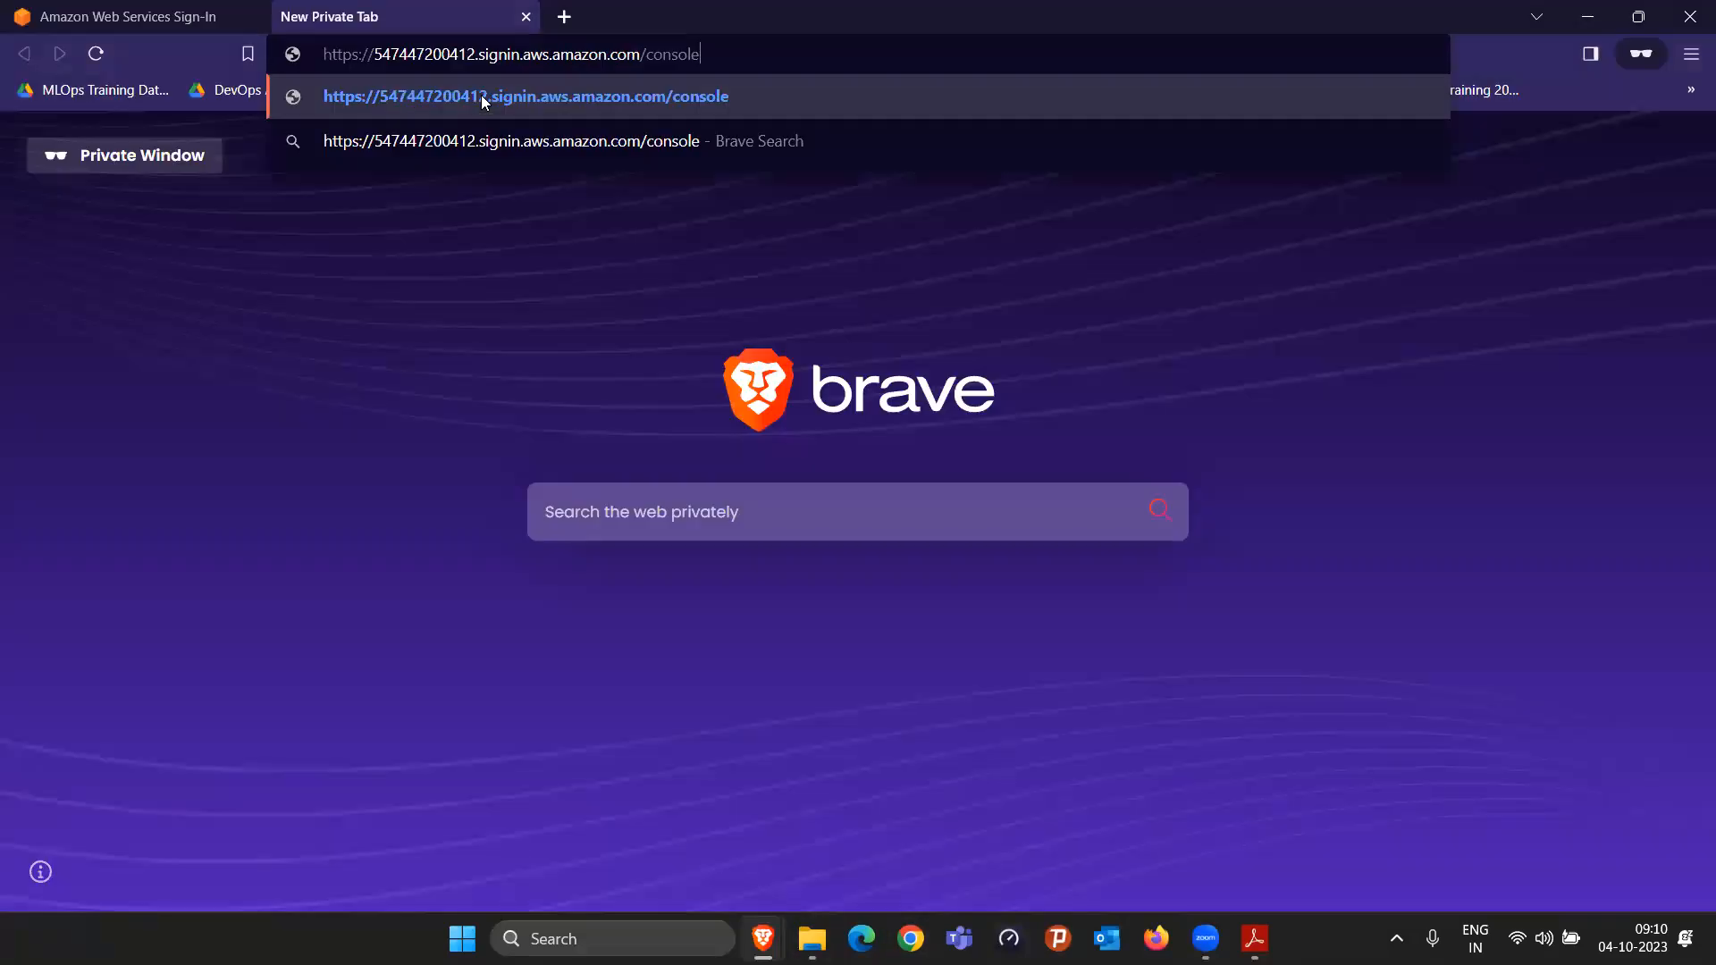
left_click(484, 99)
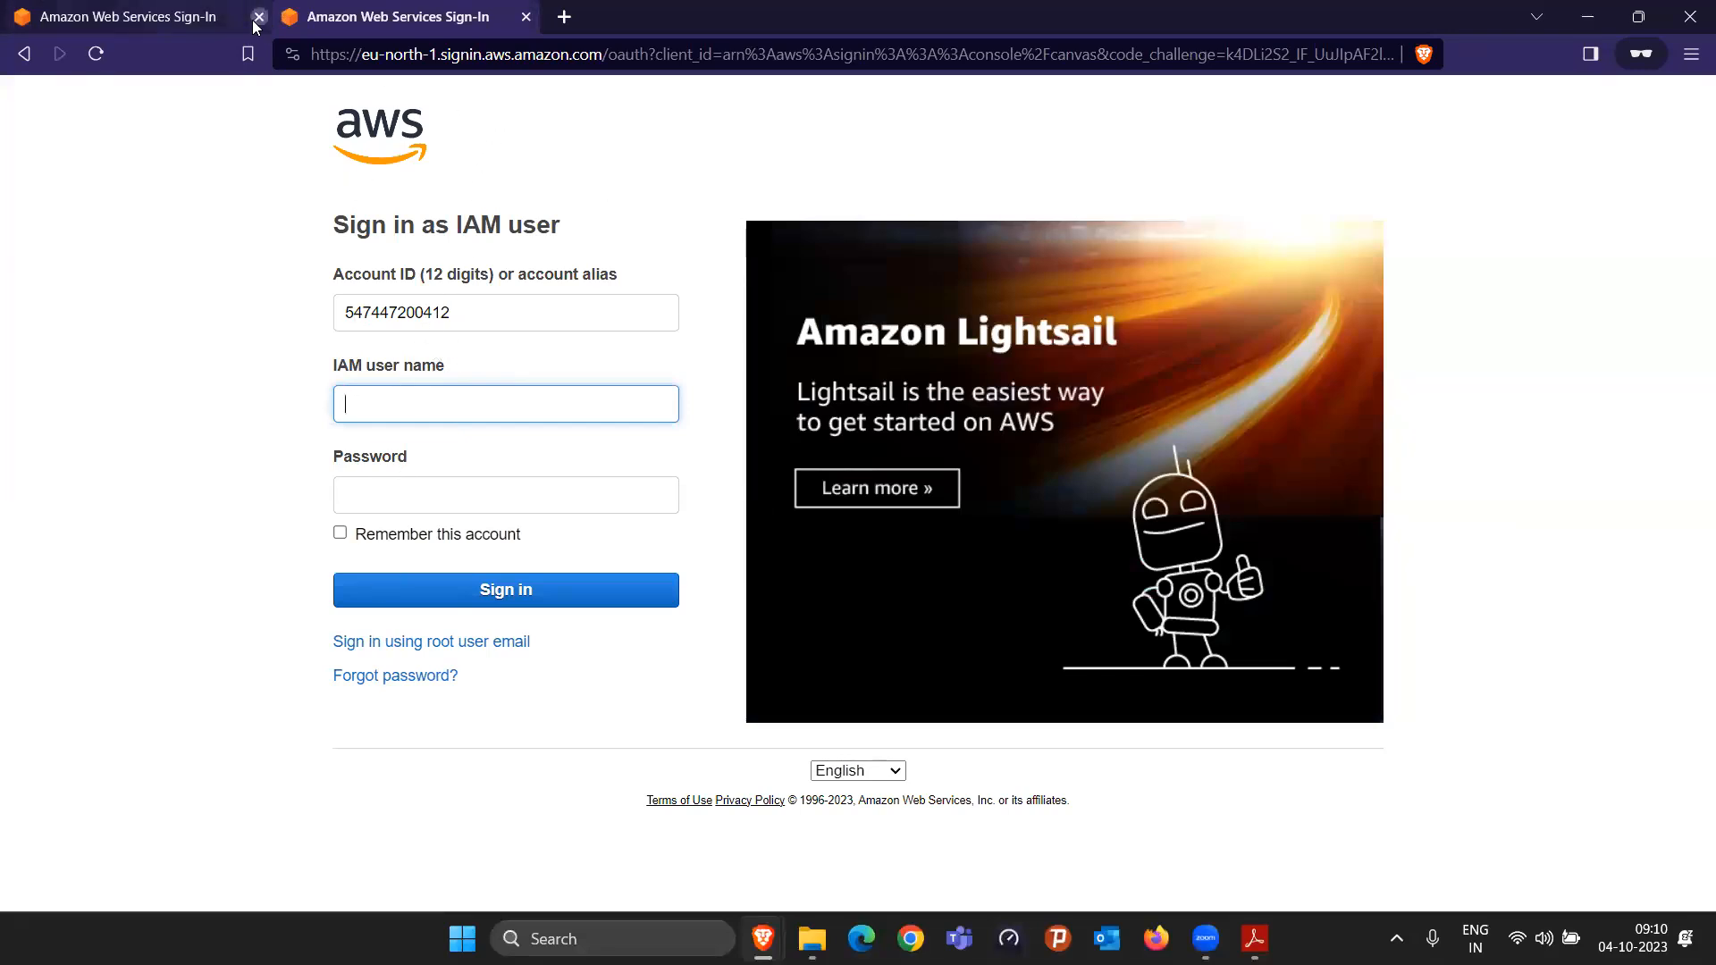
left_click(259, 17)
Step: Sign in with the new IAM user's name and the console password copied from the user's sign-in details
left_click(416, 407)
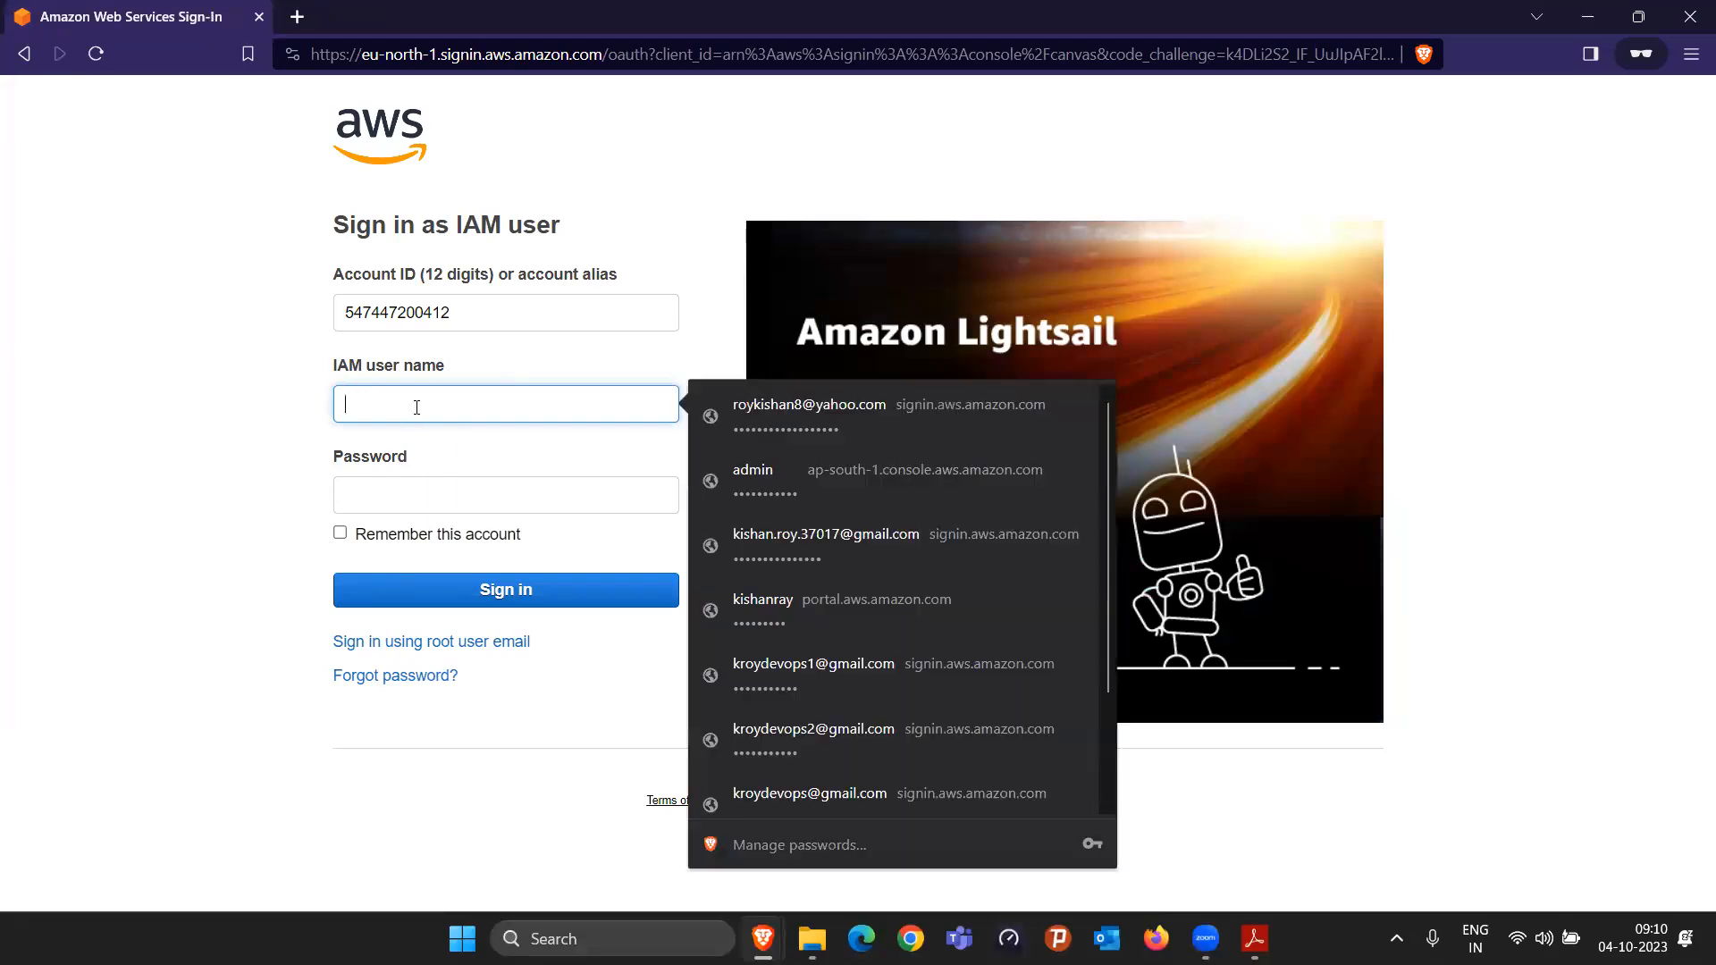
key("Escape")
type("john")
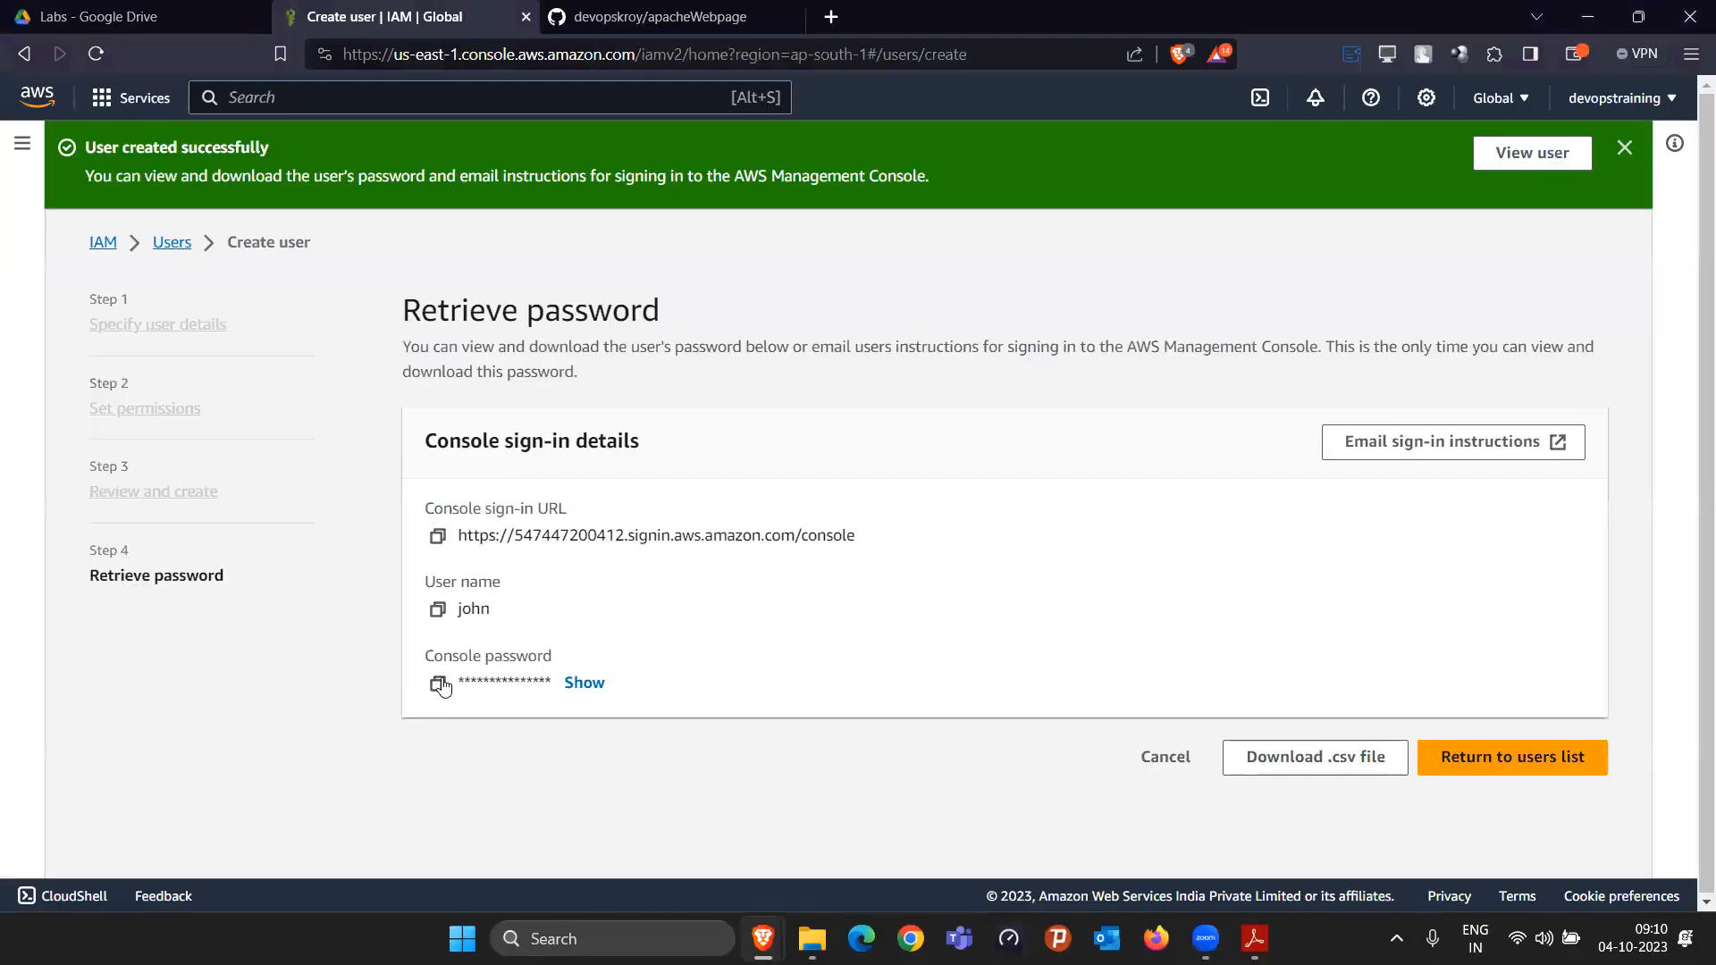
left_click(1587, 16)
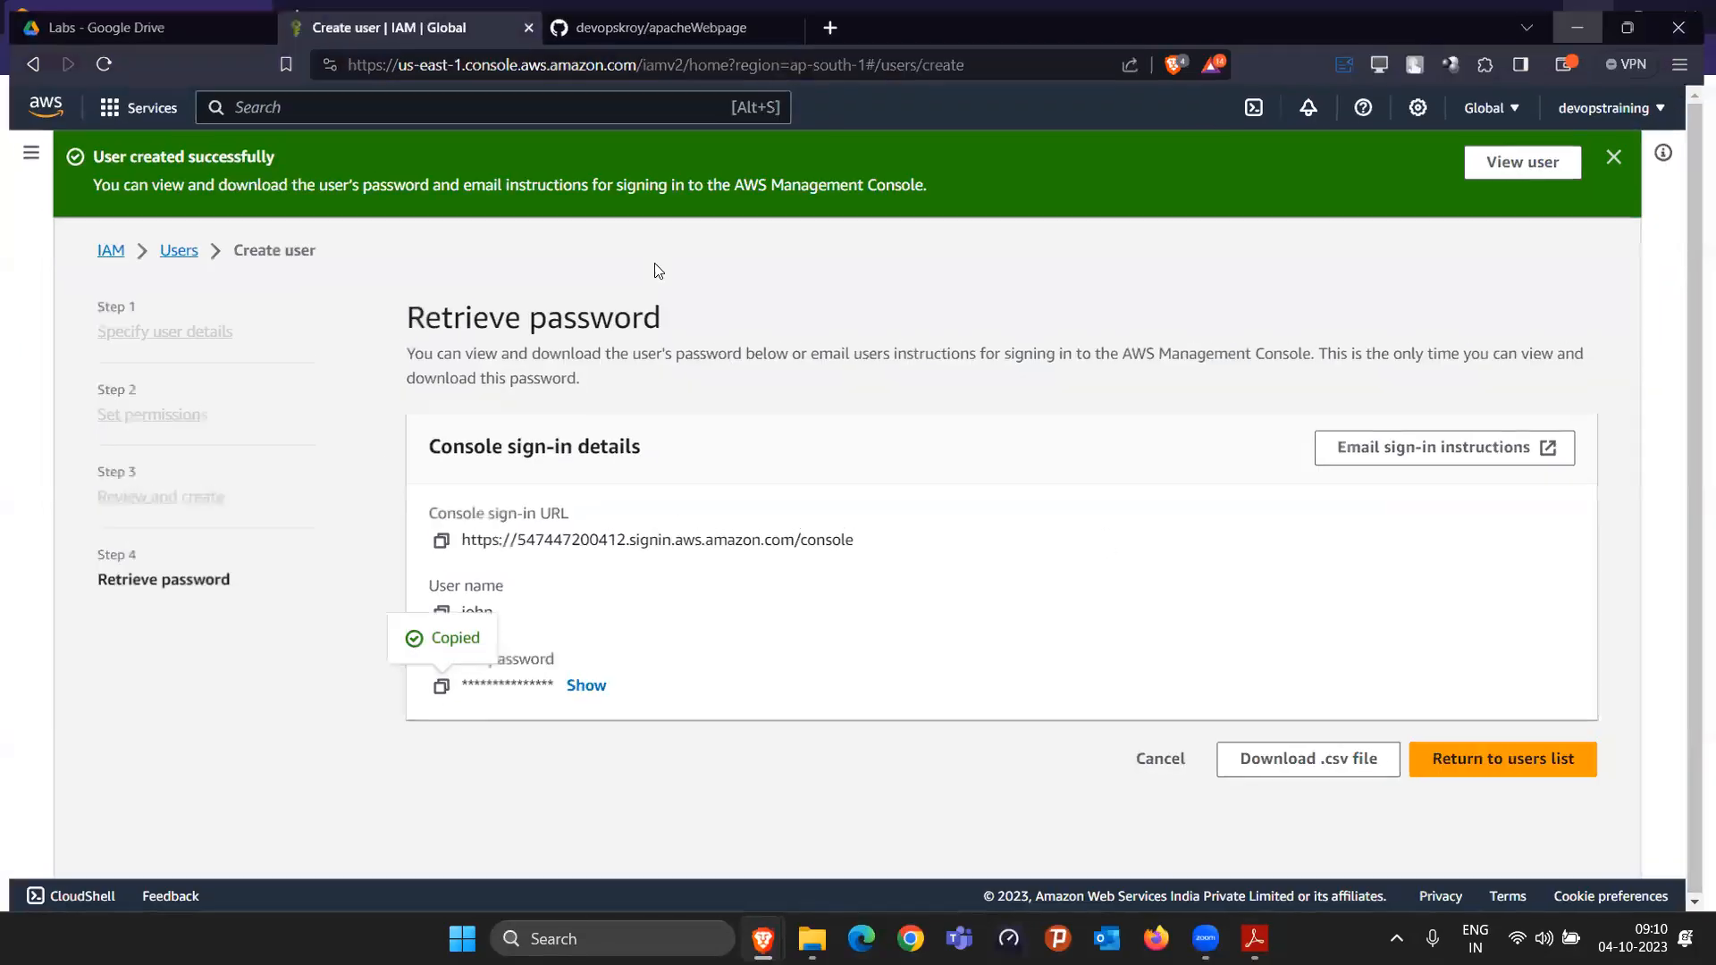
left_click(438, 495)
key("ctrl+v")
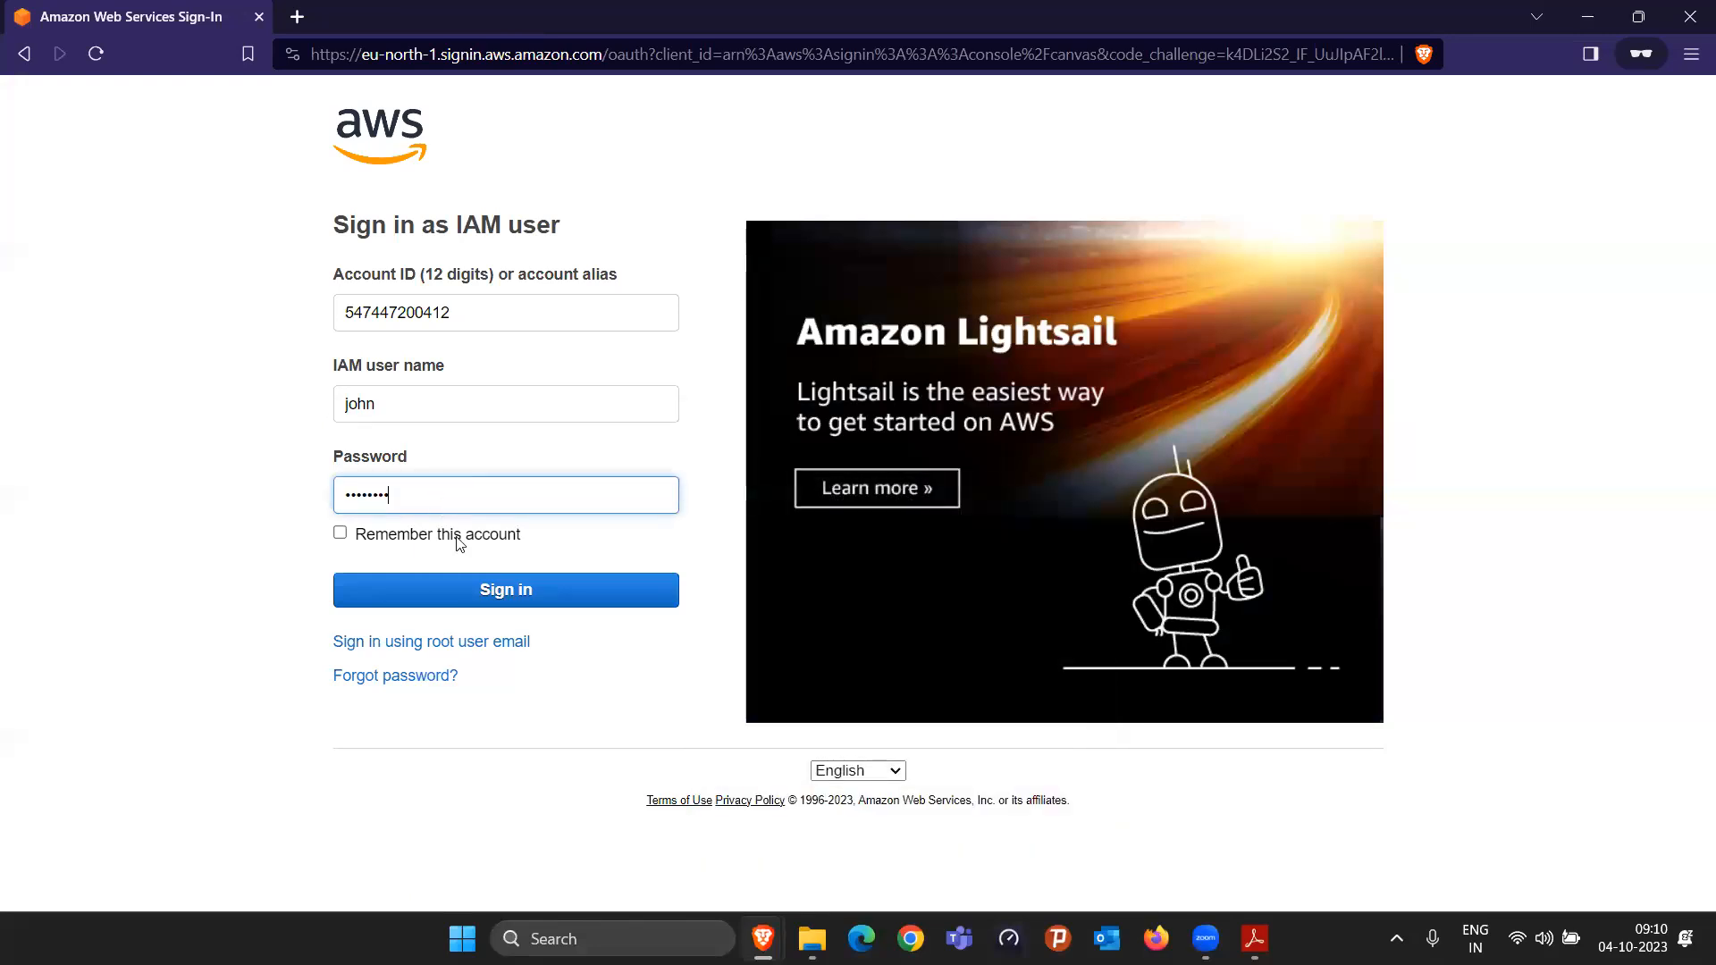
left_click(517, 590)
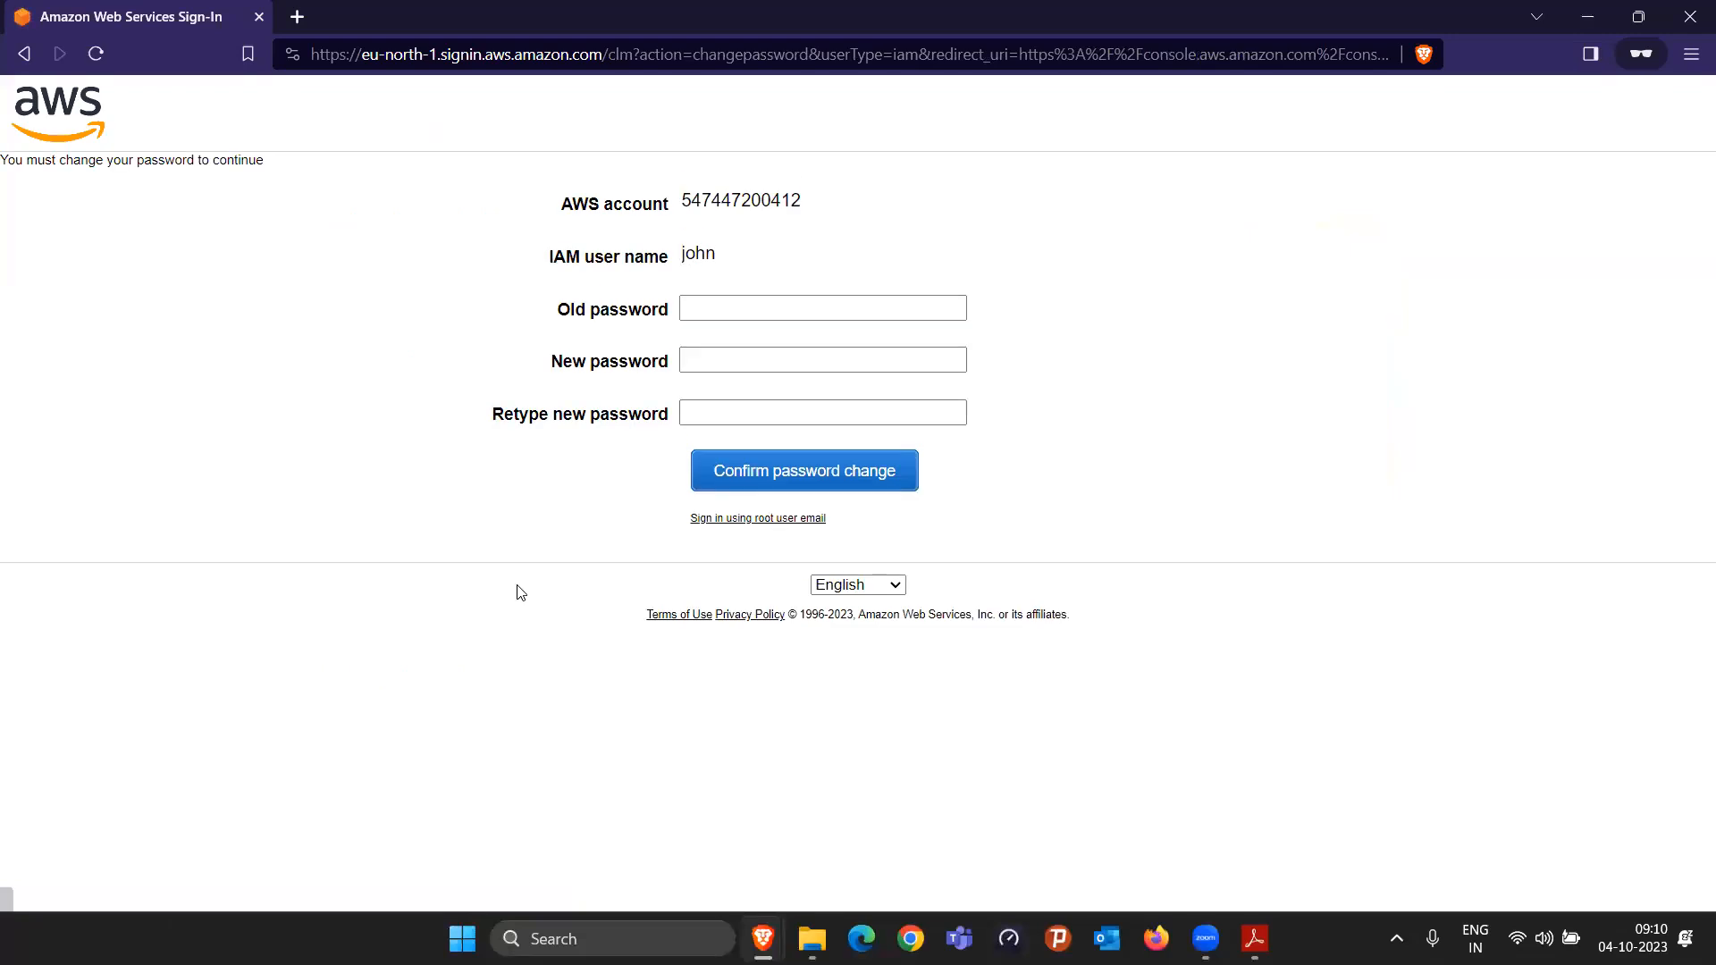
Step: Fill in the old password, enter and retype a new password, and confirm the password change
left_click(727, 311)
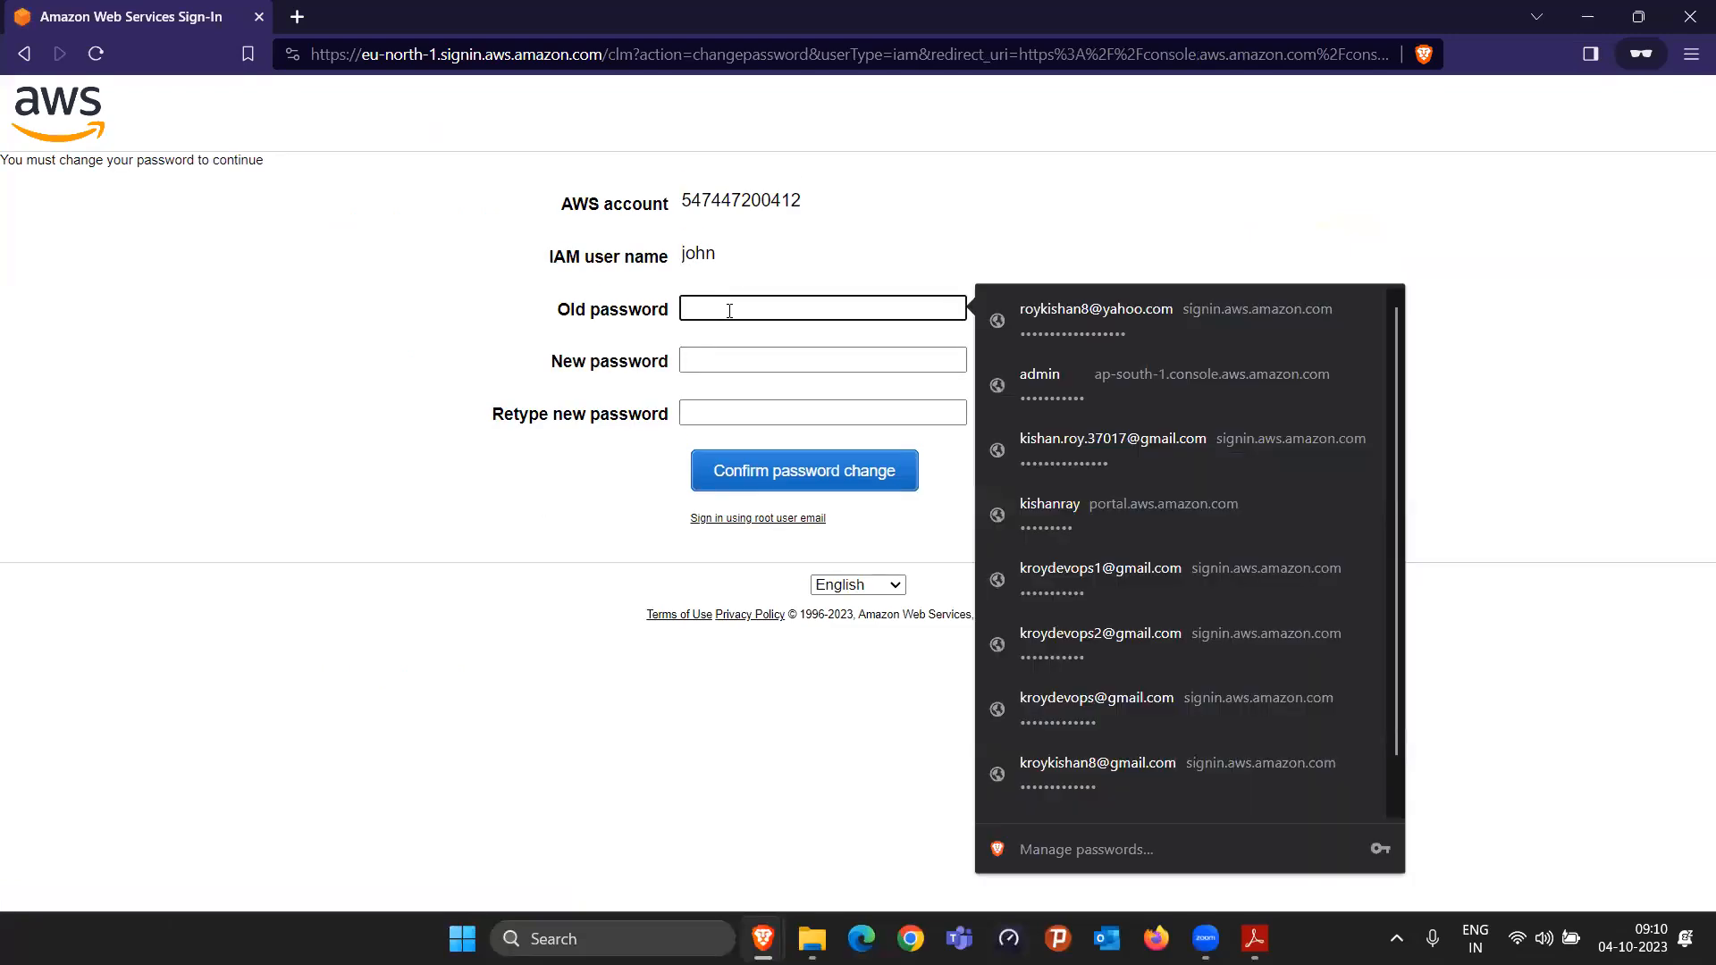
key("ctrl+v")
left_click(754, 374)
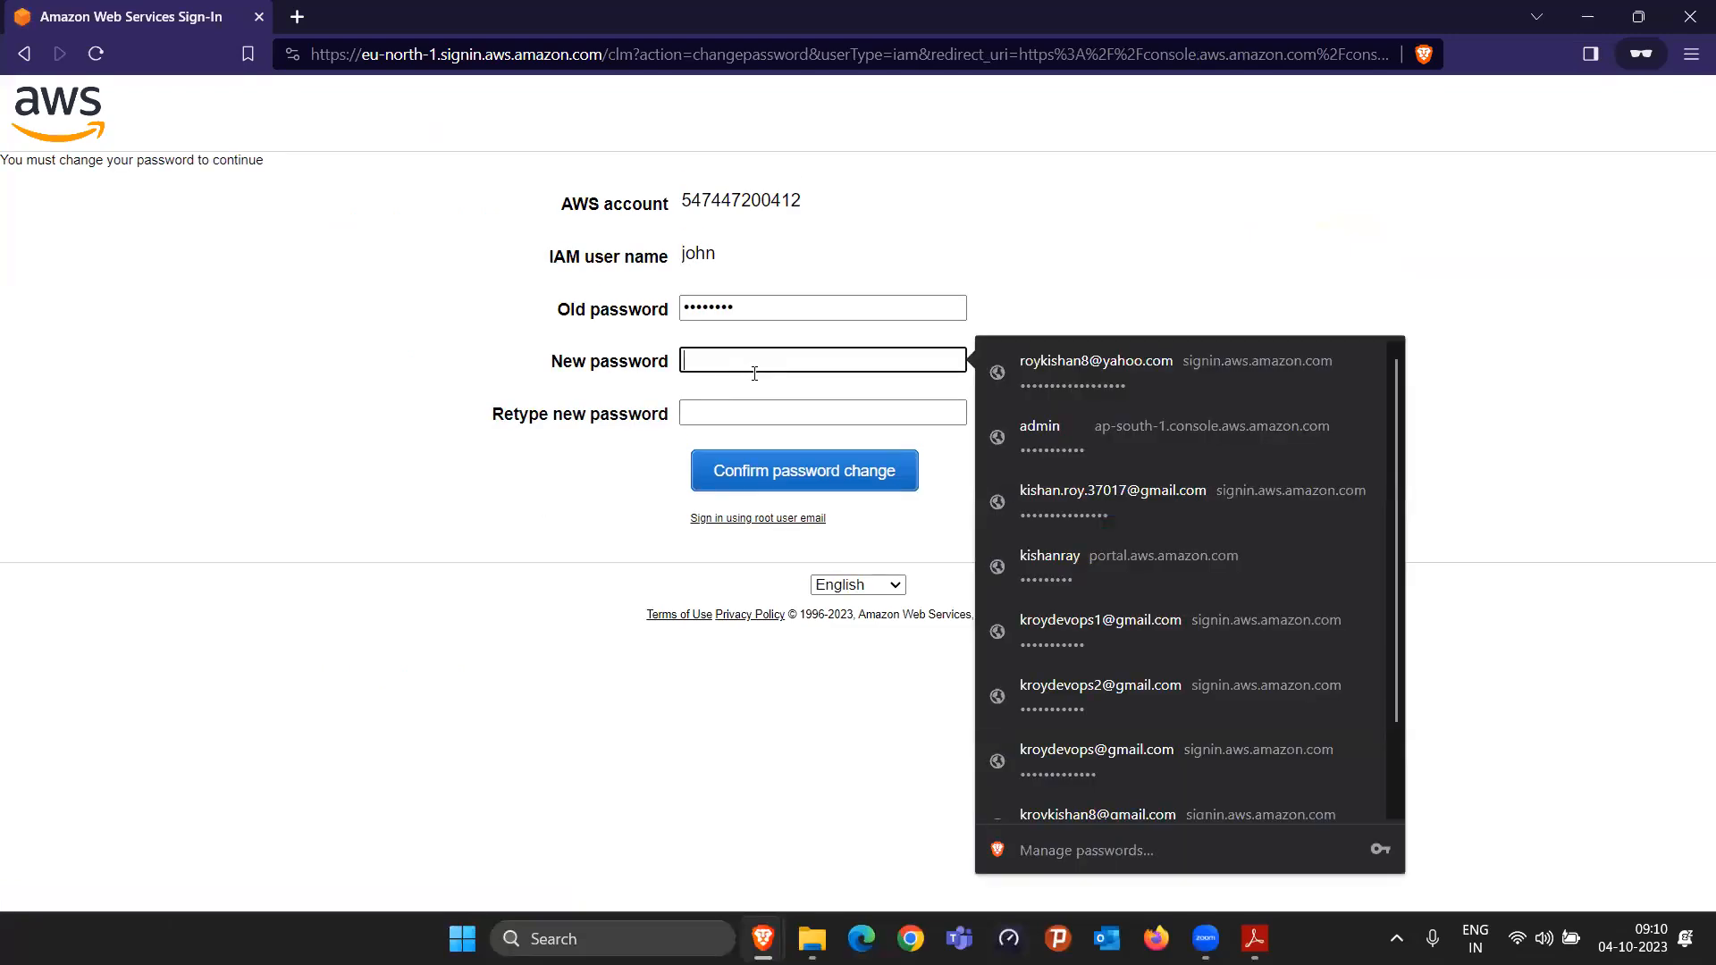
type("••")
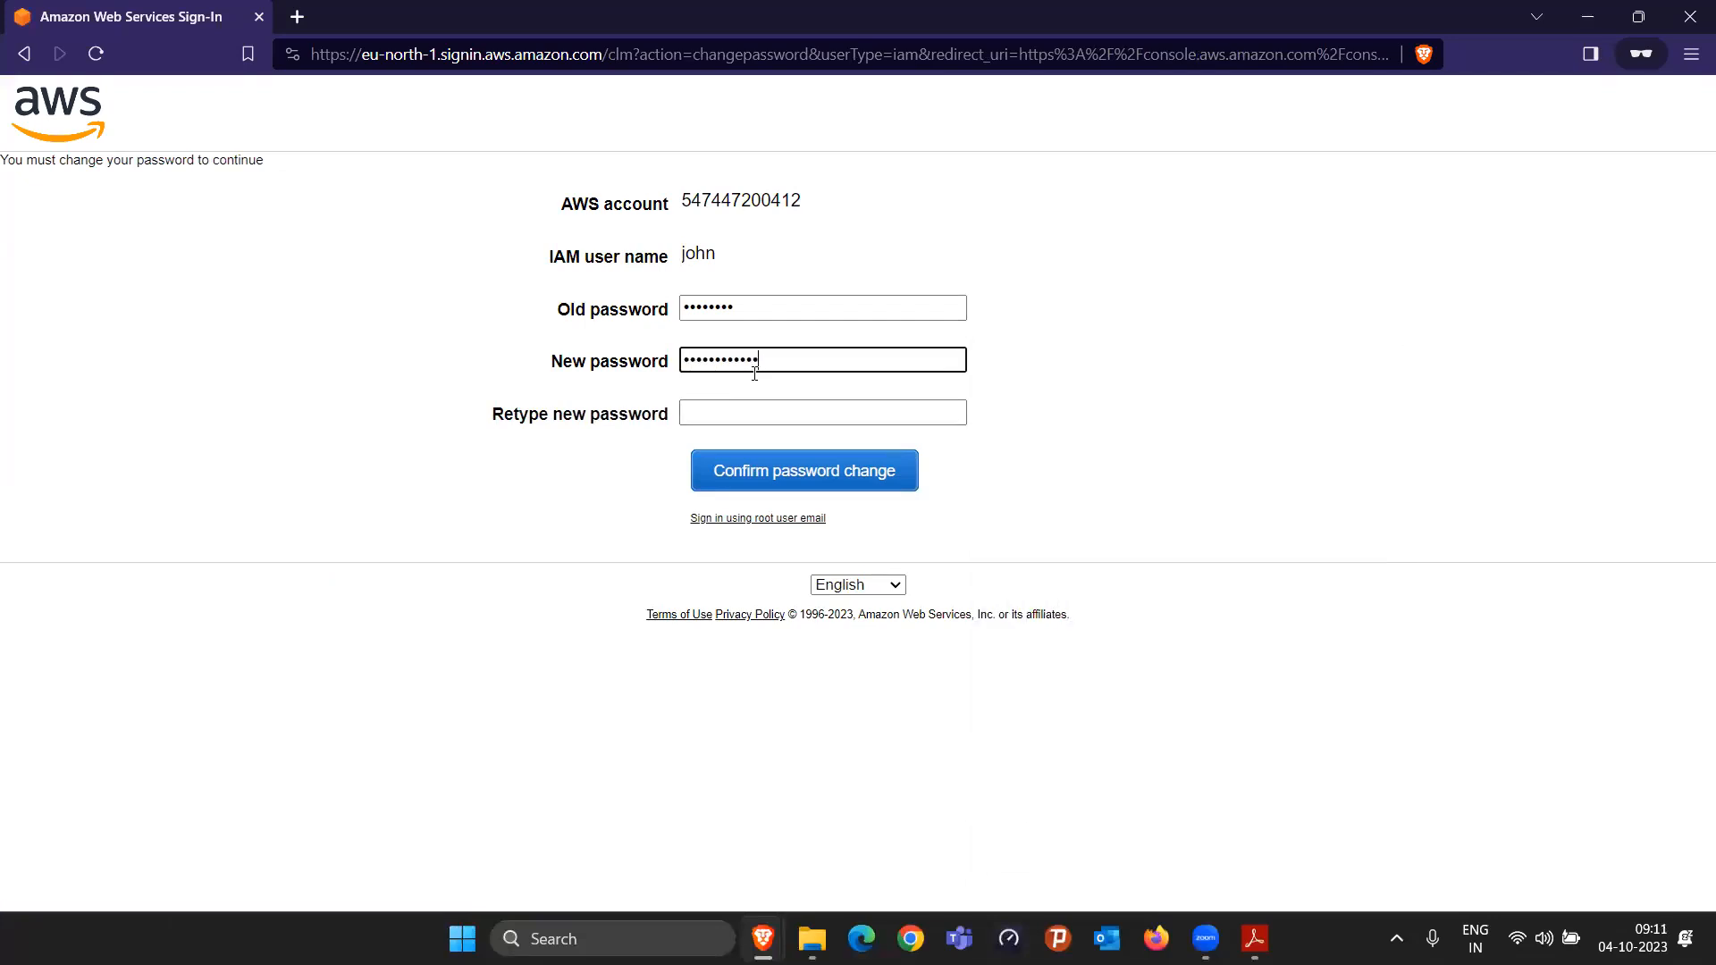
left_click(759, 408)
type("••••")
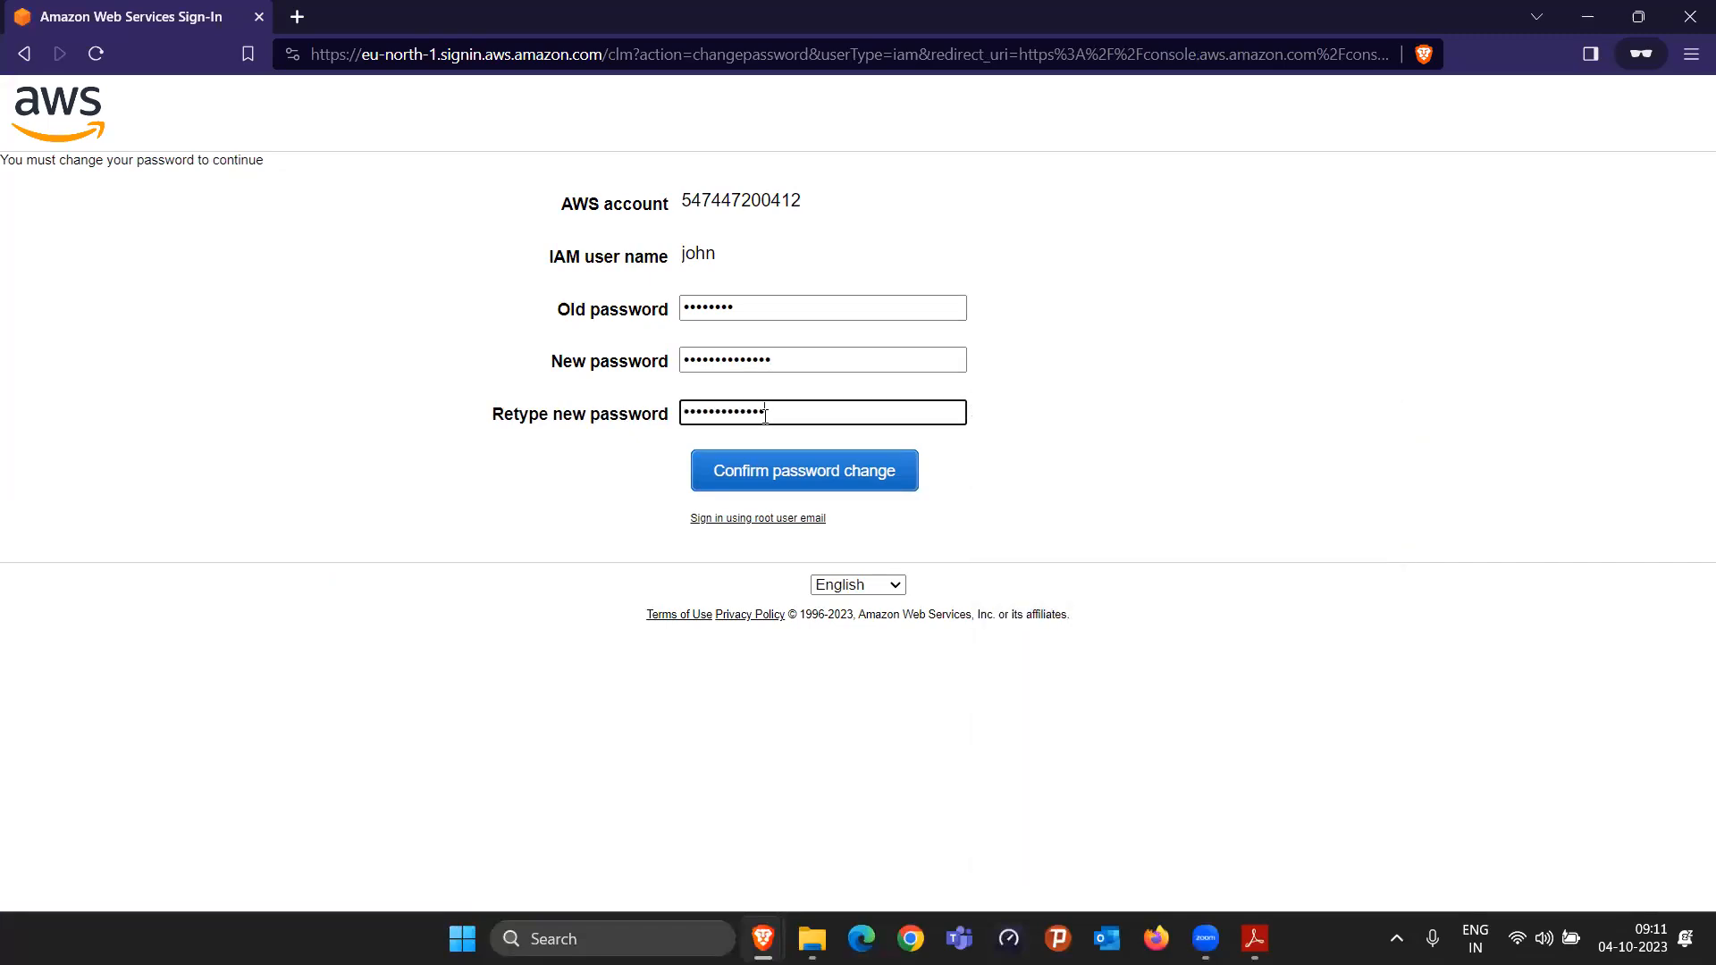
left_click(829, 471)
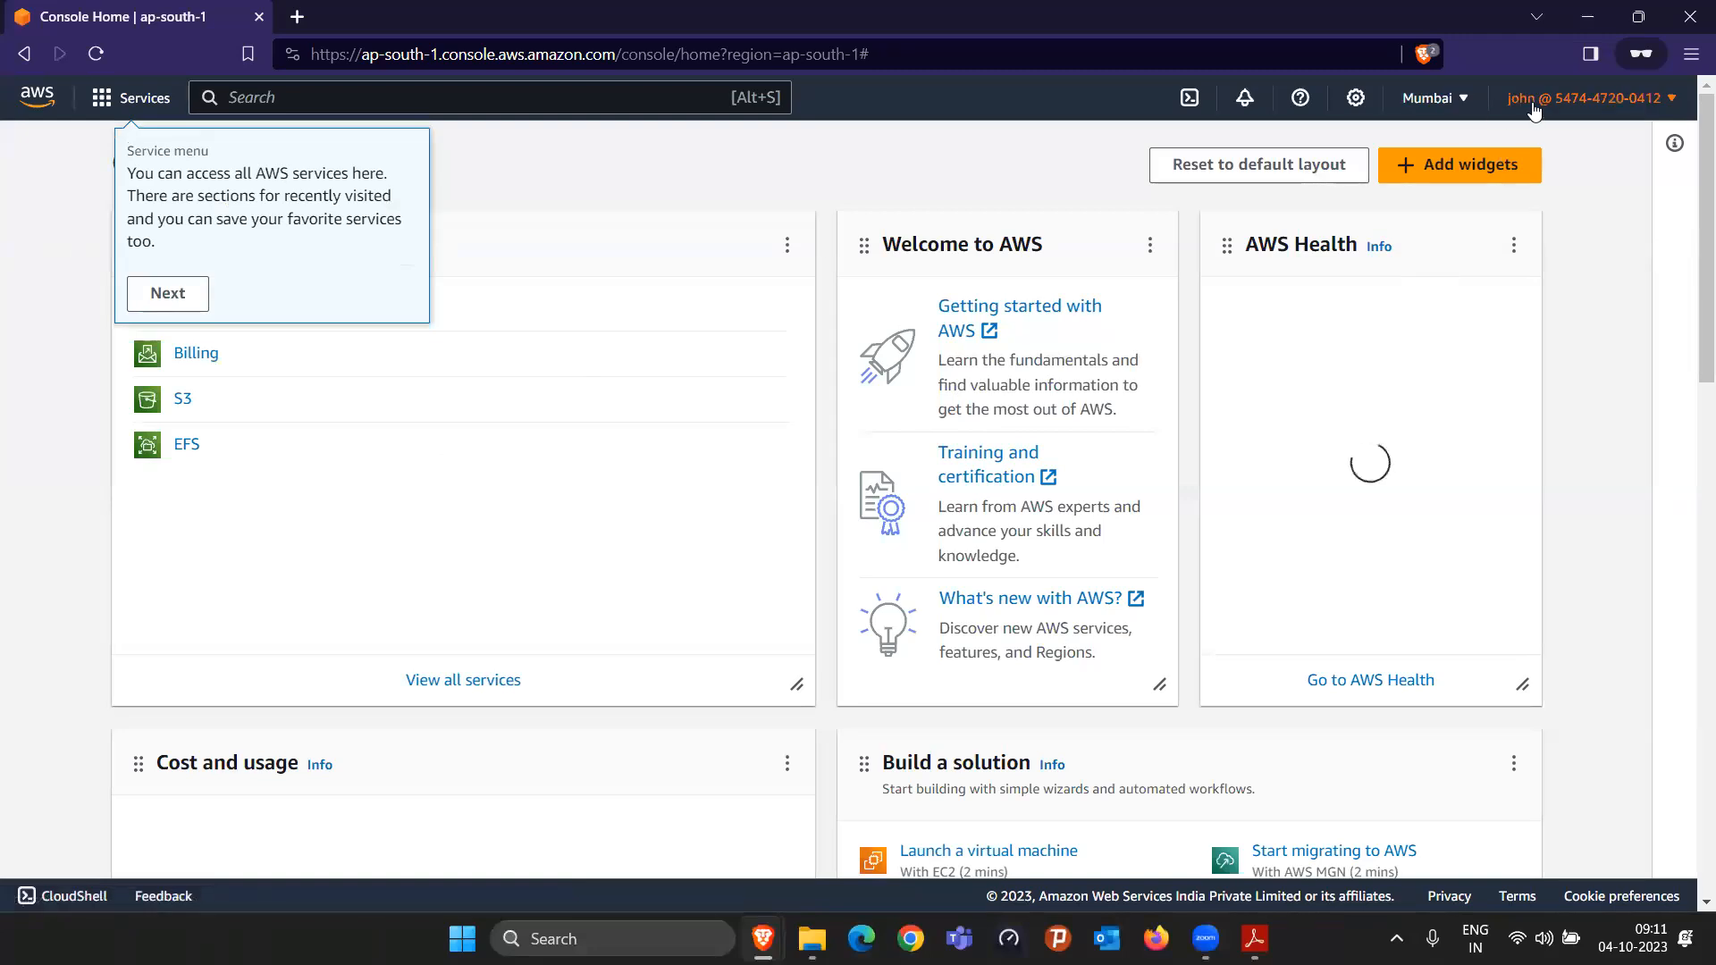
Step: Compare the account details in the administrator's console with the account ID and IAM user shown in the private window's console
left_click(1587, 16)
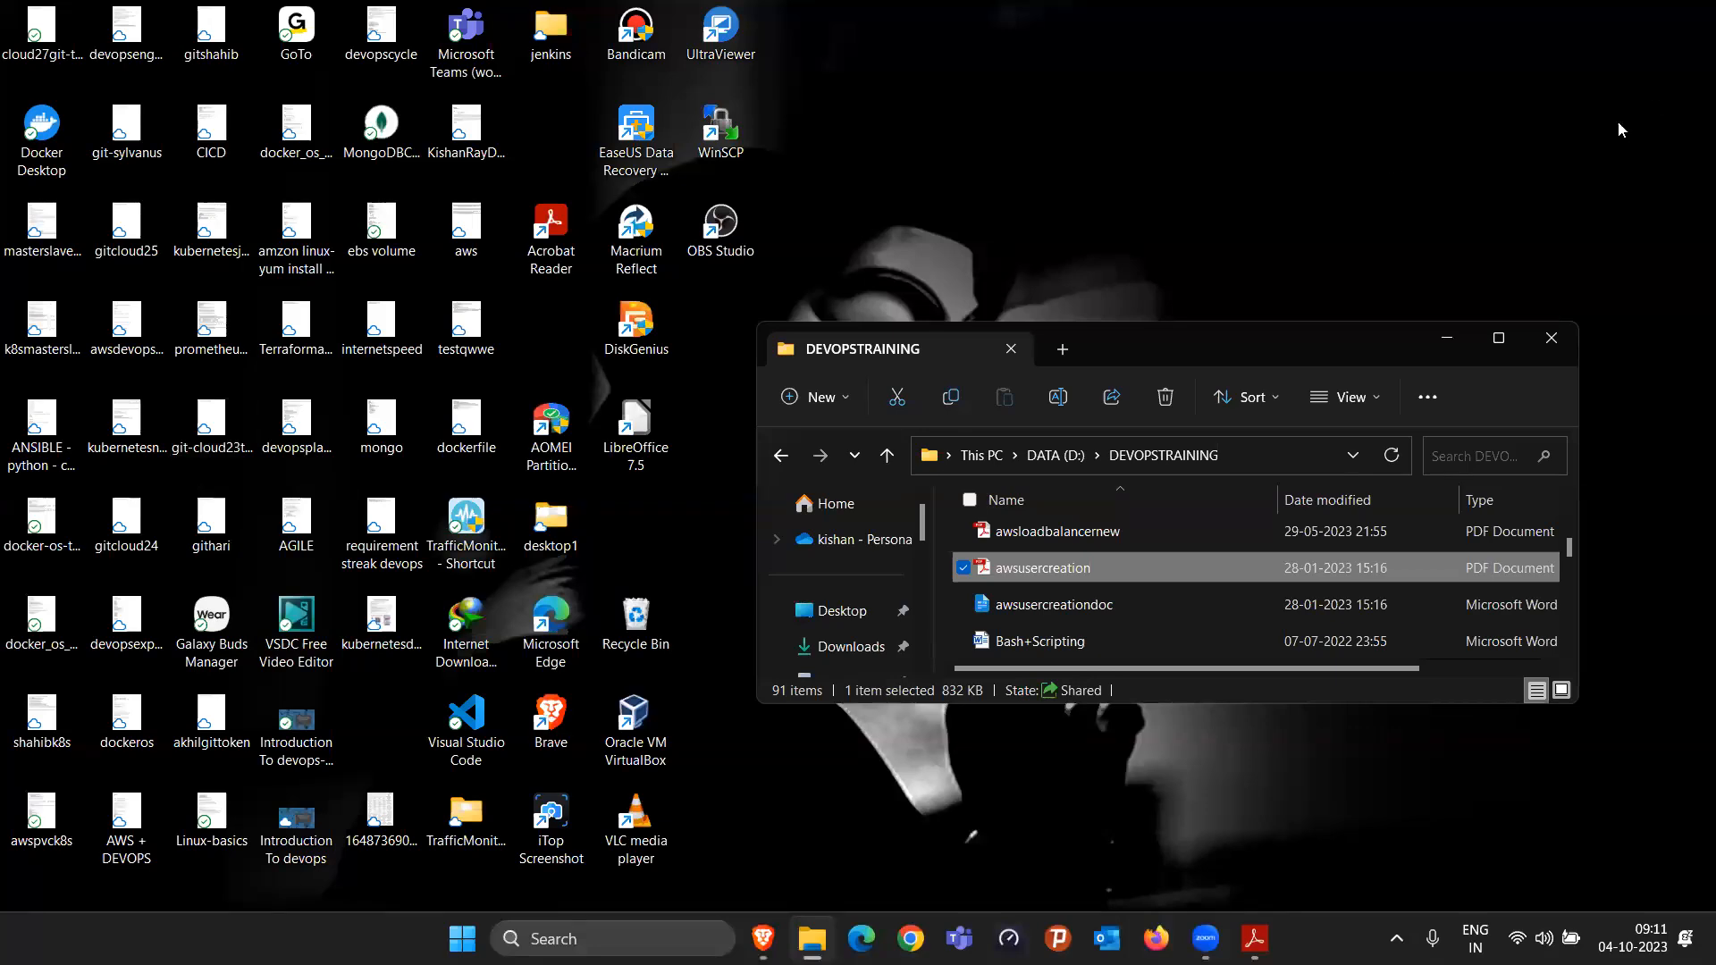
key("alt+Tab")
left_click(1595, 102)
left_click_drag(1353, 158, 1604, 149)
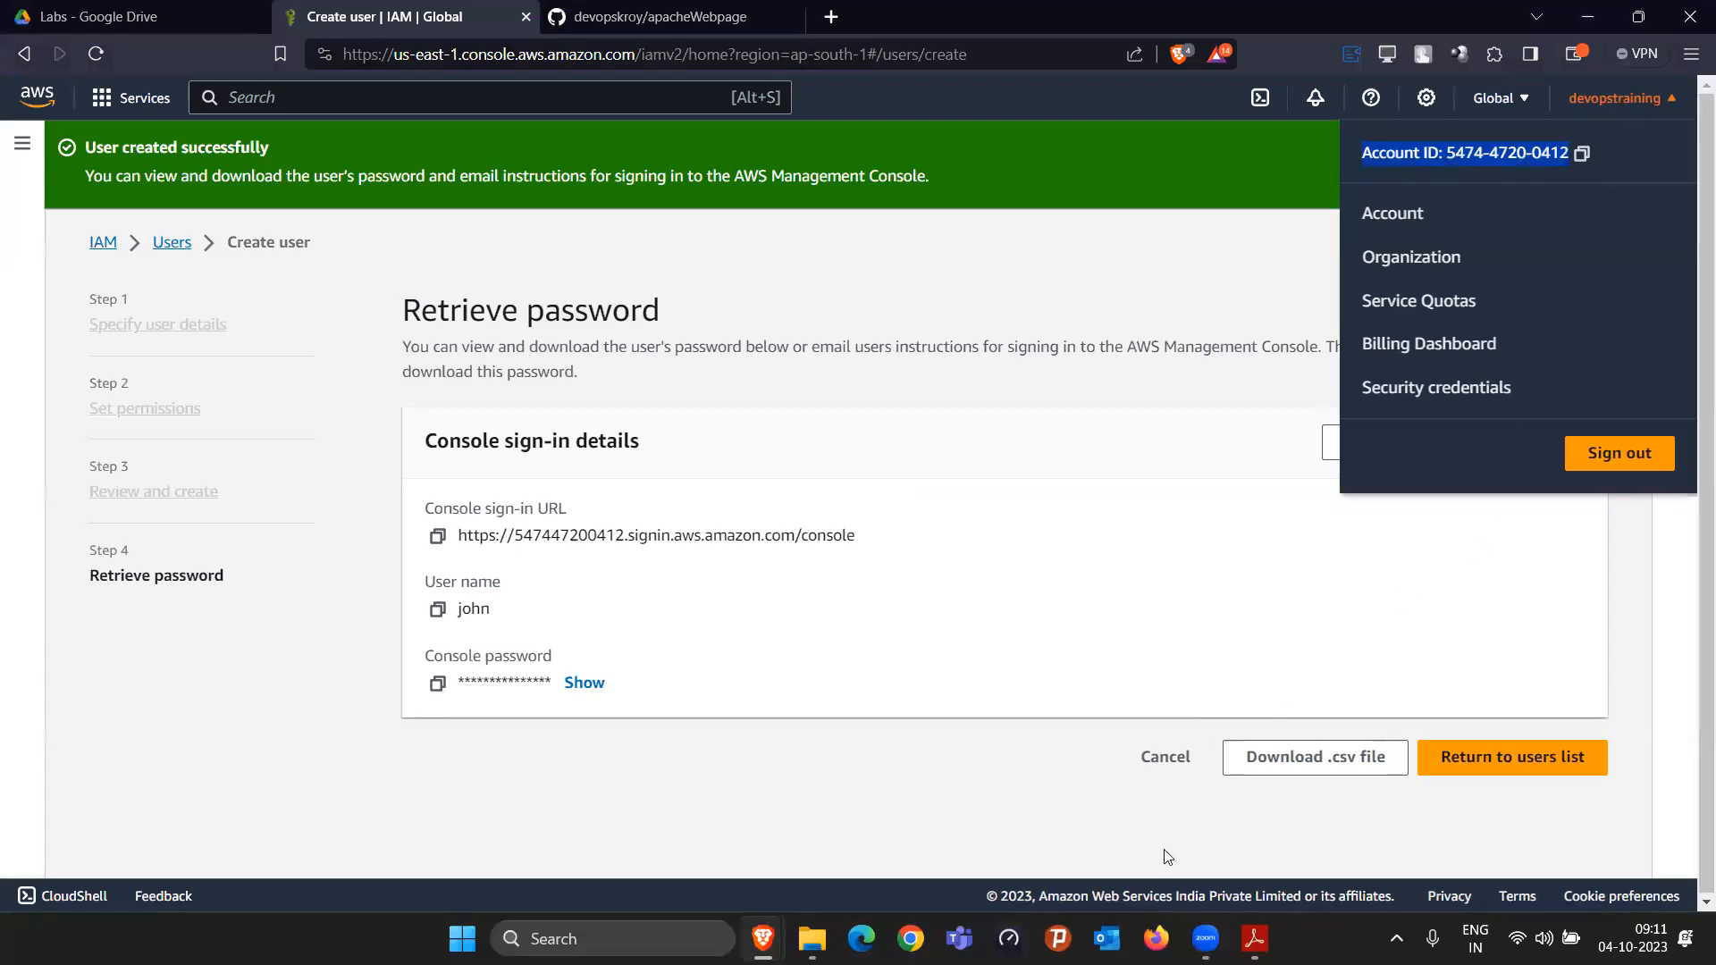
mouse_move(783, 920)
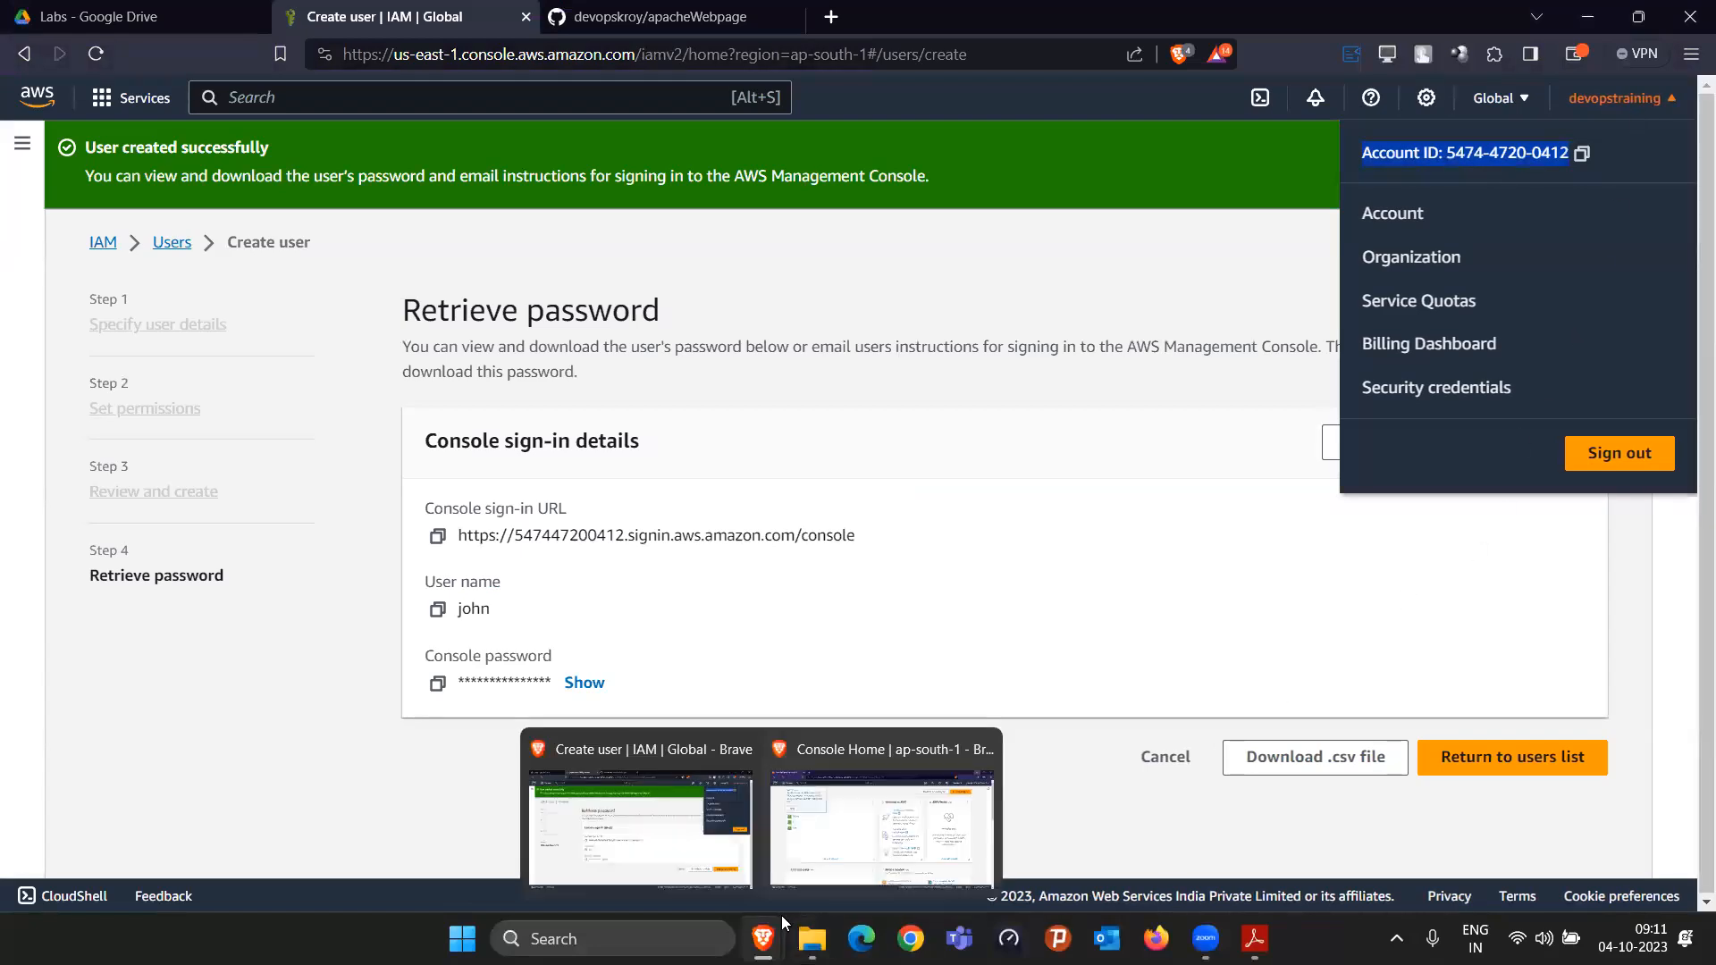
left_click(897, 828)
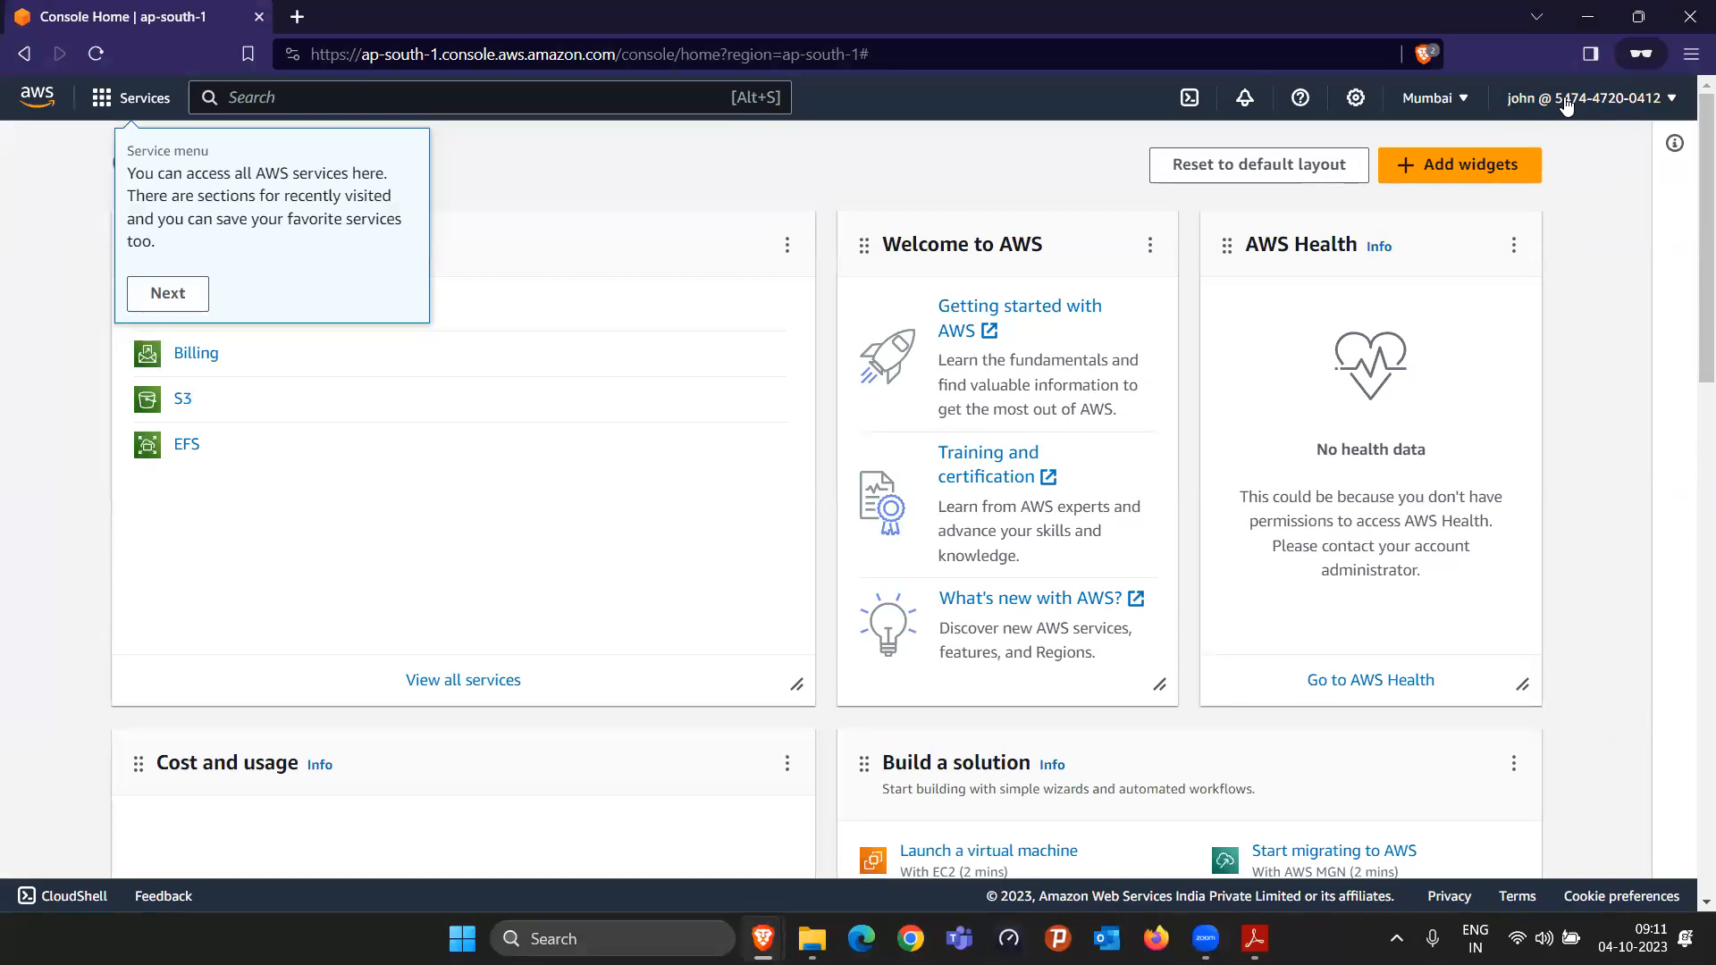
left_click(1673, 99)
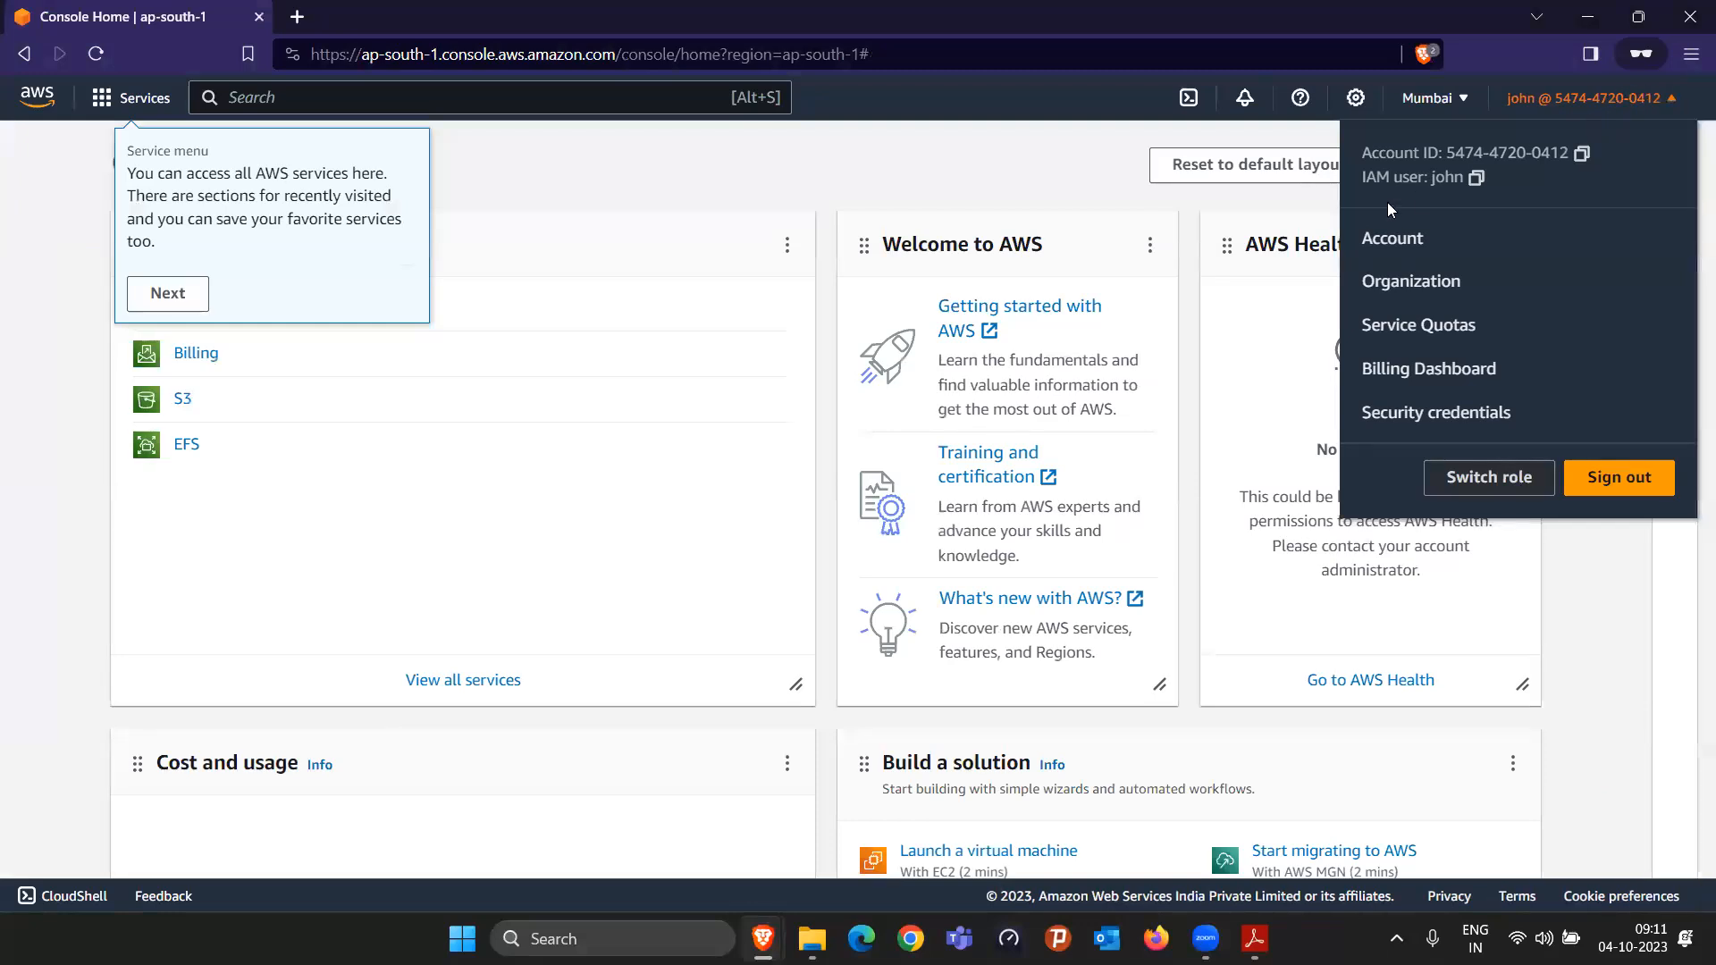
left_click_drag(1364, 182, 1441, 173)
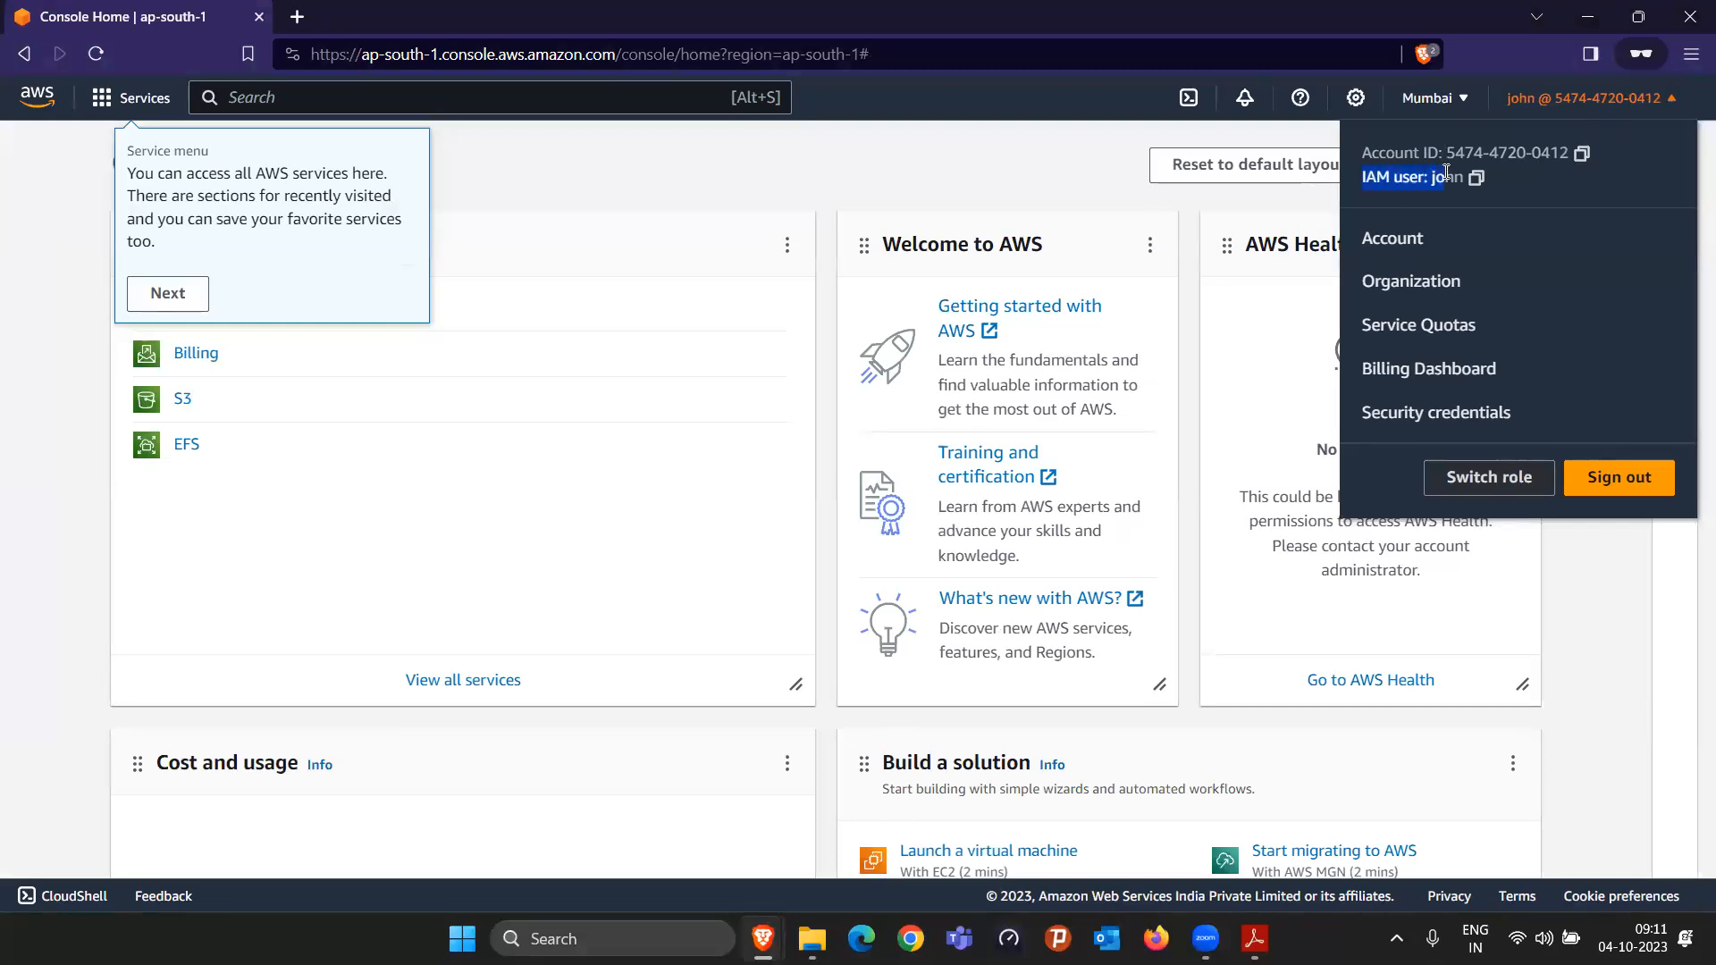
left_click(853, 177)
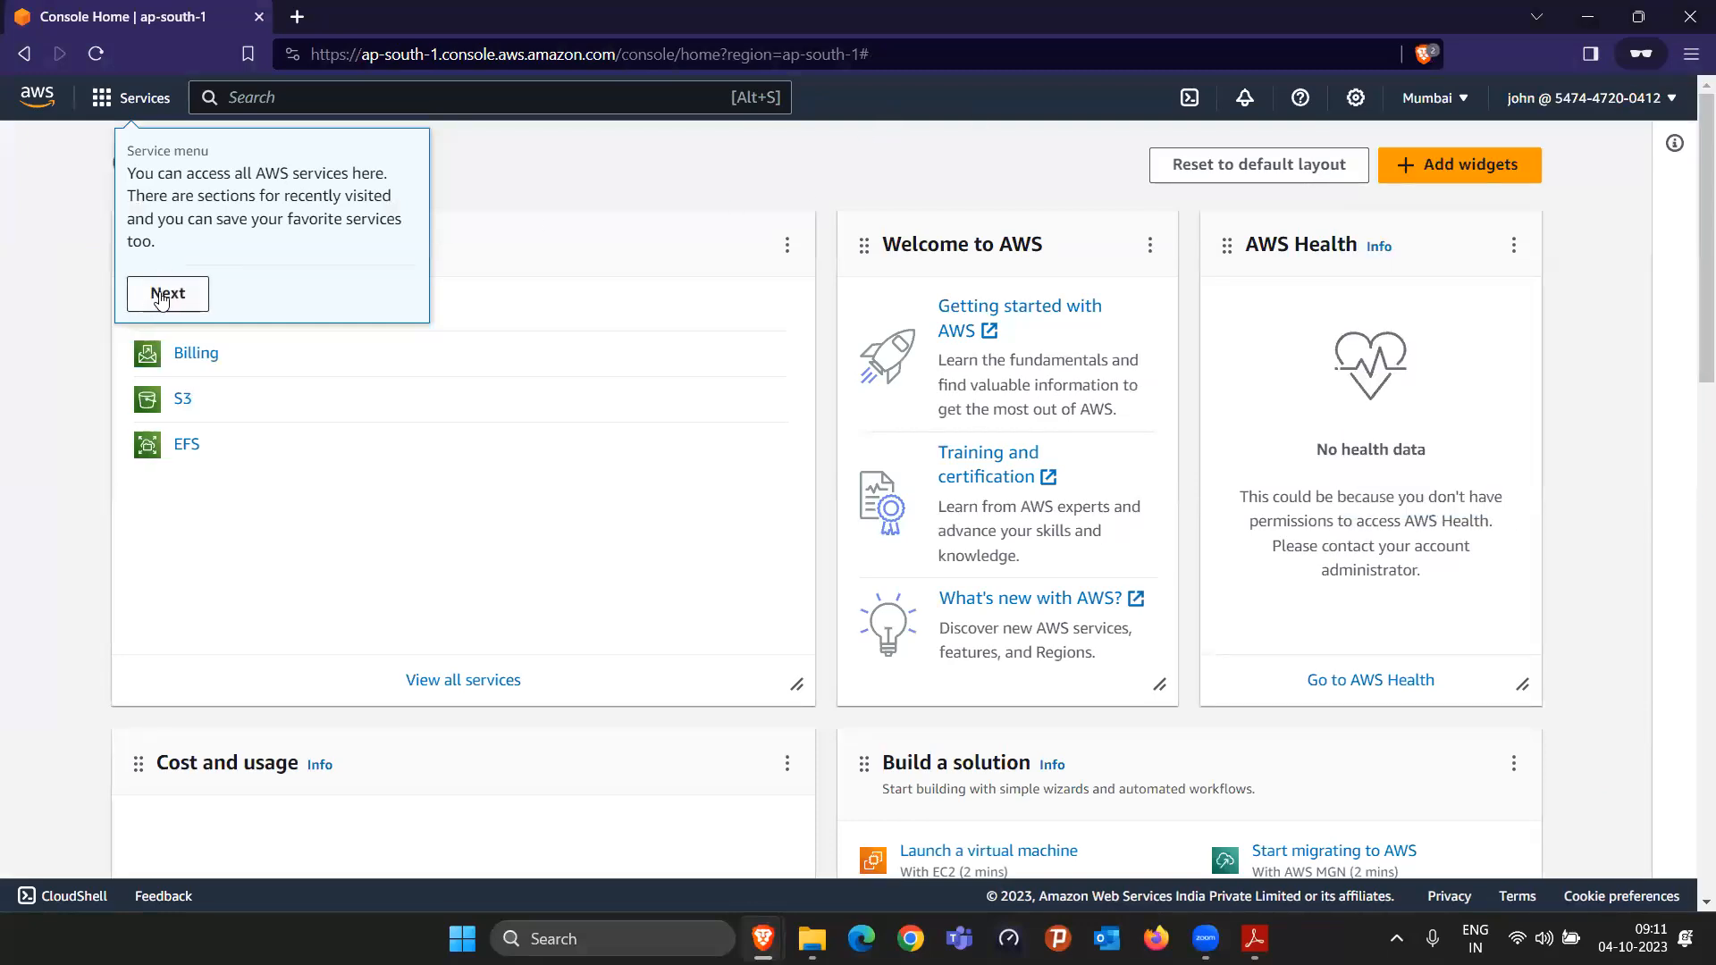
Step: Dismiss the introductory tips on the Console Home page and open the signed-in user's account details
left_click(166, 293)
left_click(268, 266)
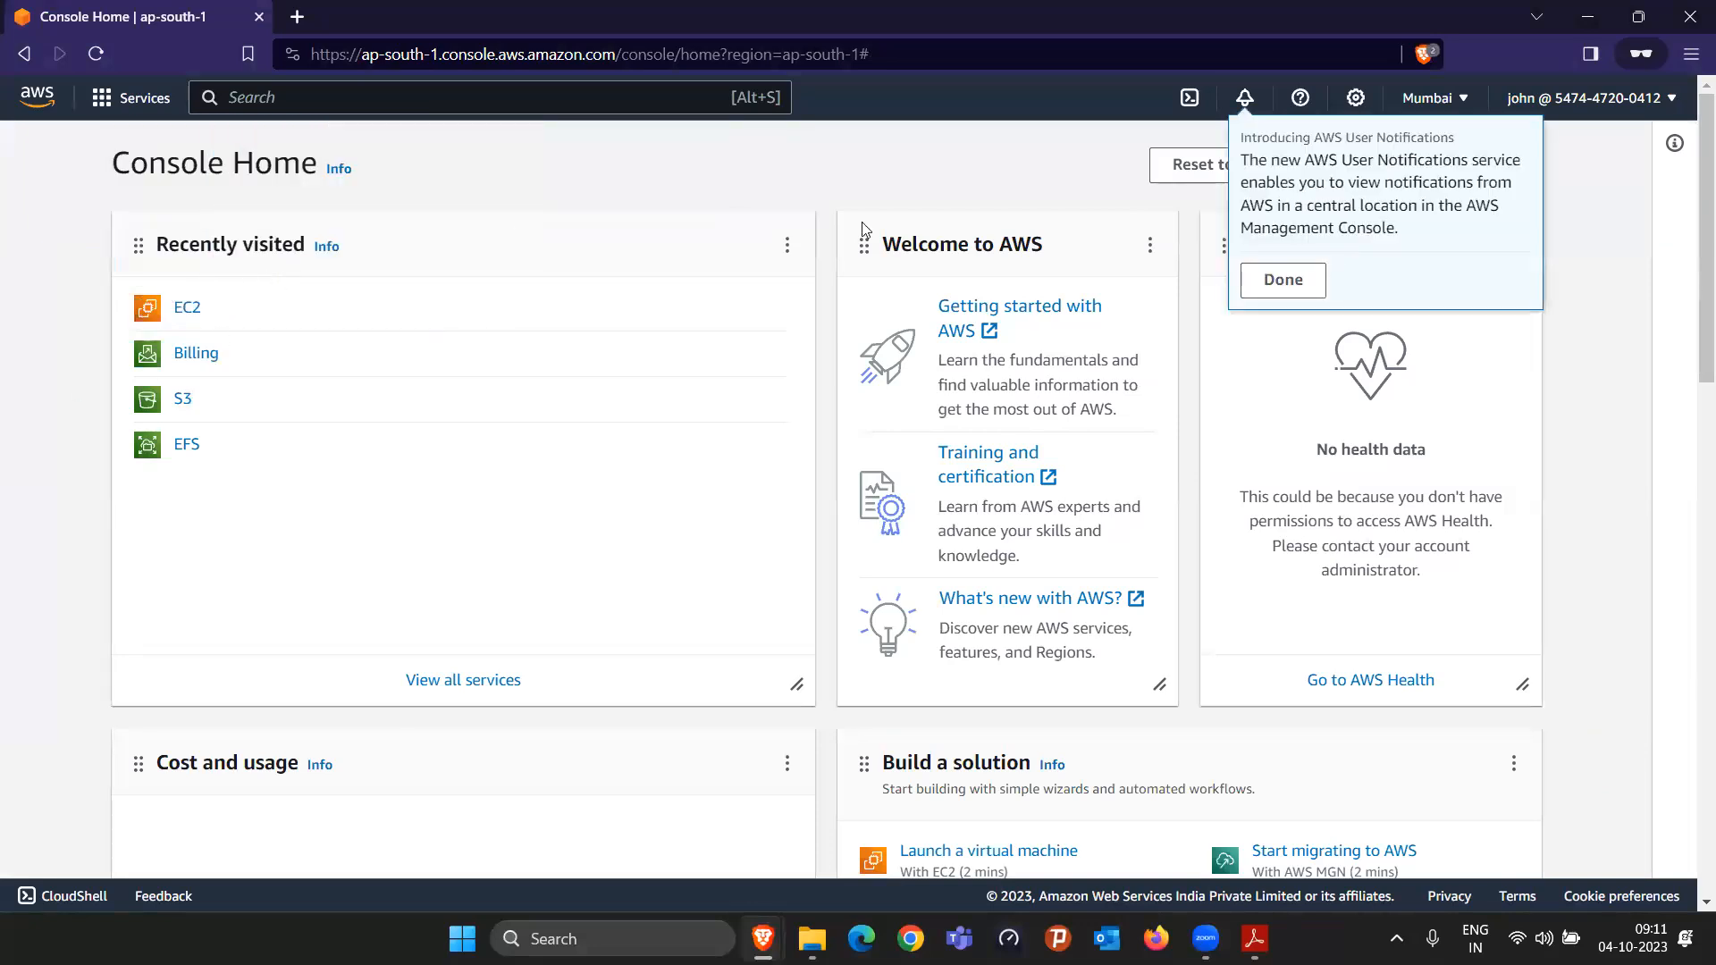
left_click(1285, 299)
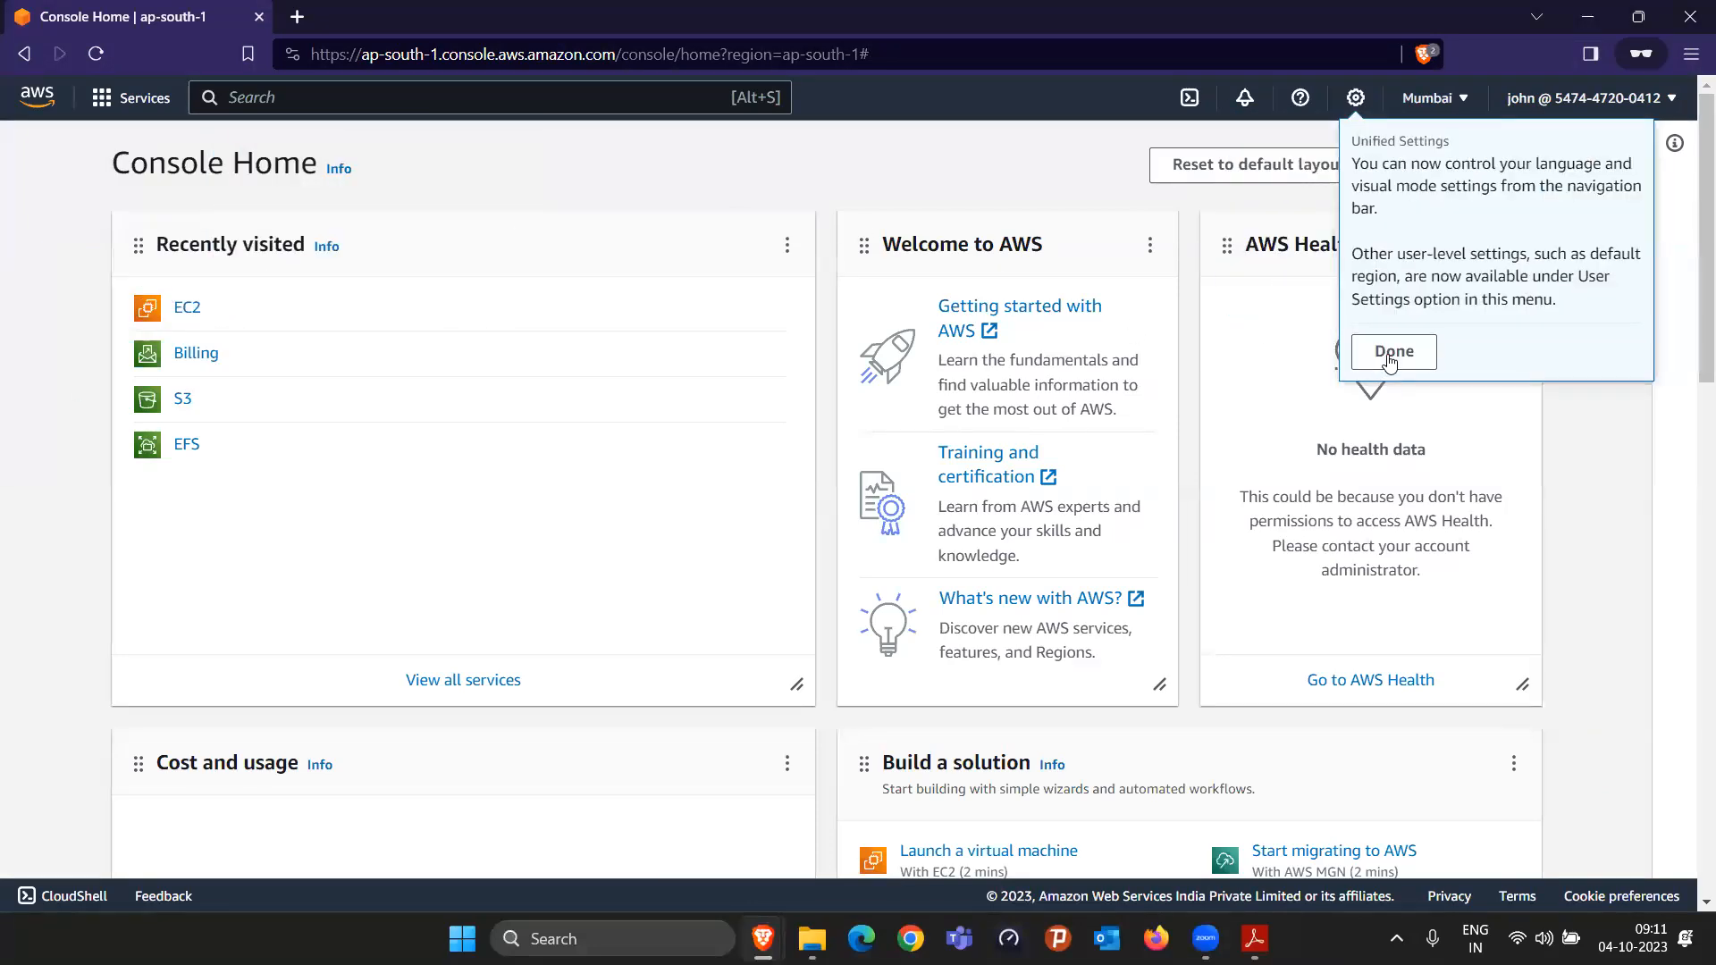
left_click(1393, 351)
left_click(1582, 97)
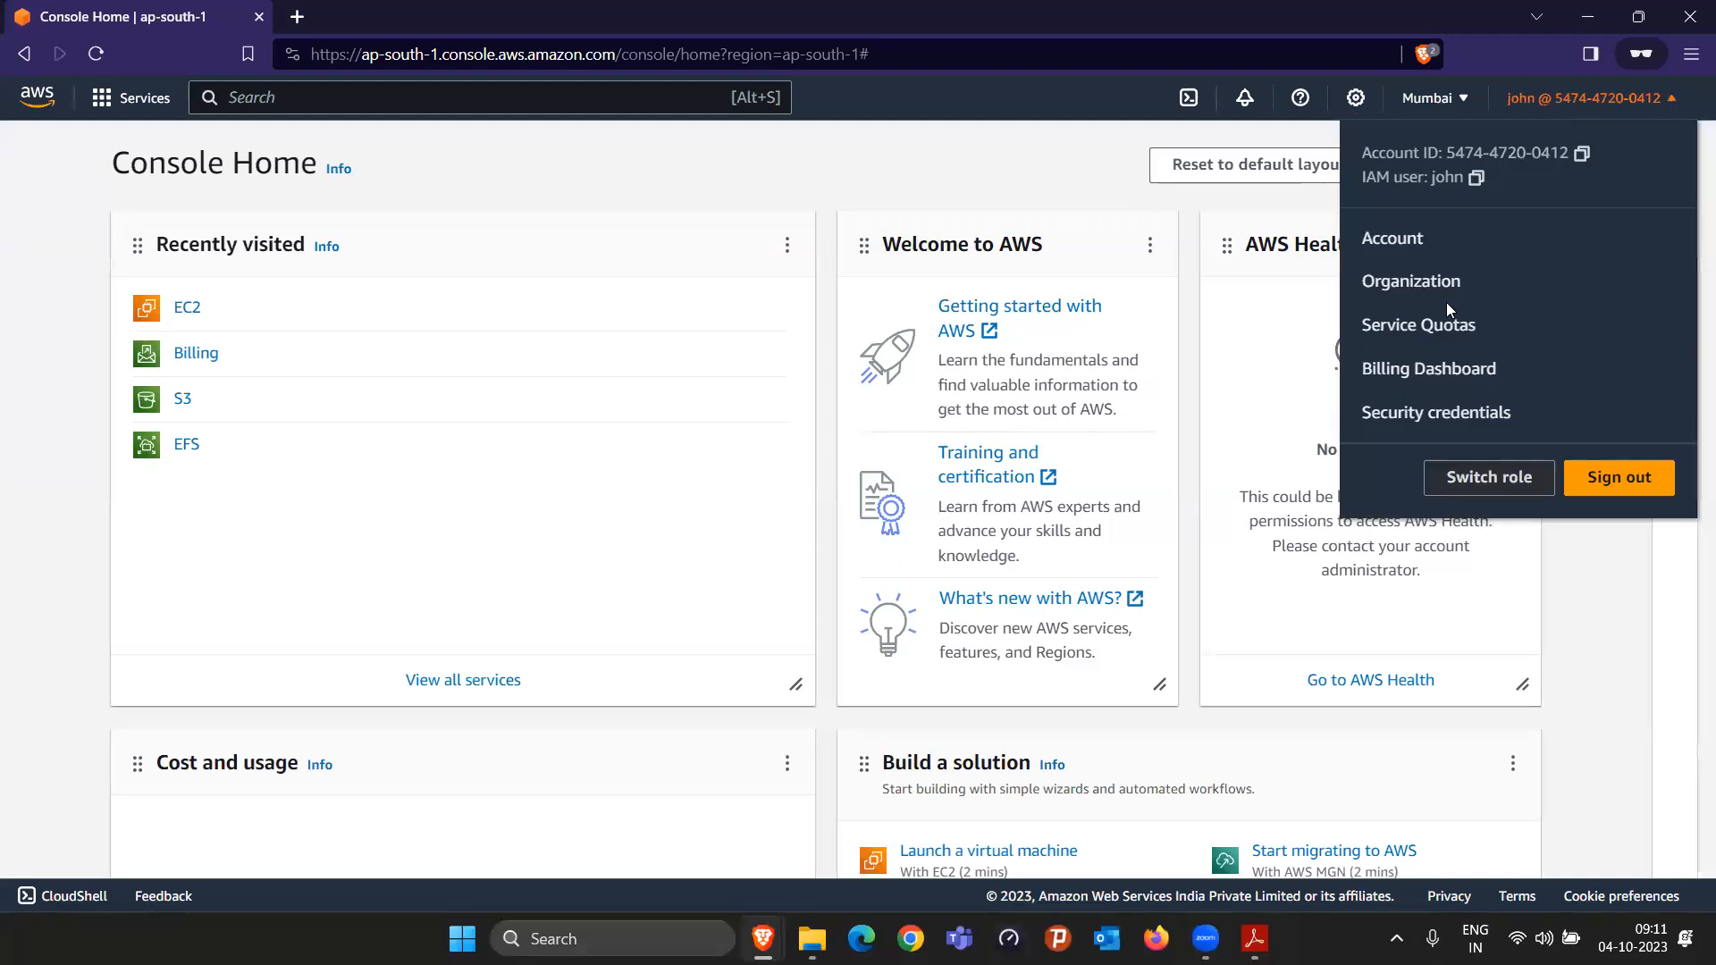
Step: Check the signed-in user's access to the Billing Dashboard, and go to the S3 service
left_click(1396, 374)
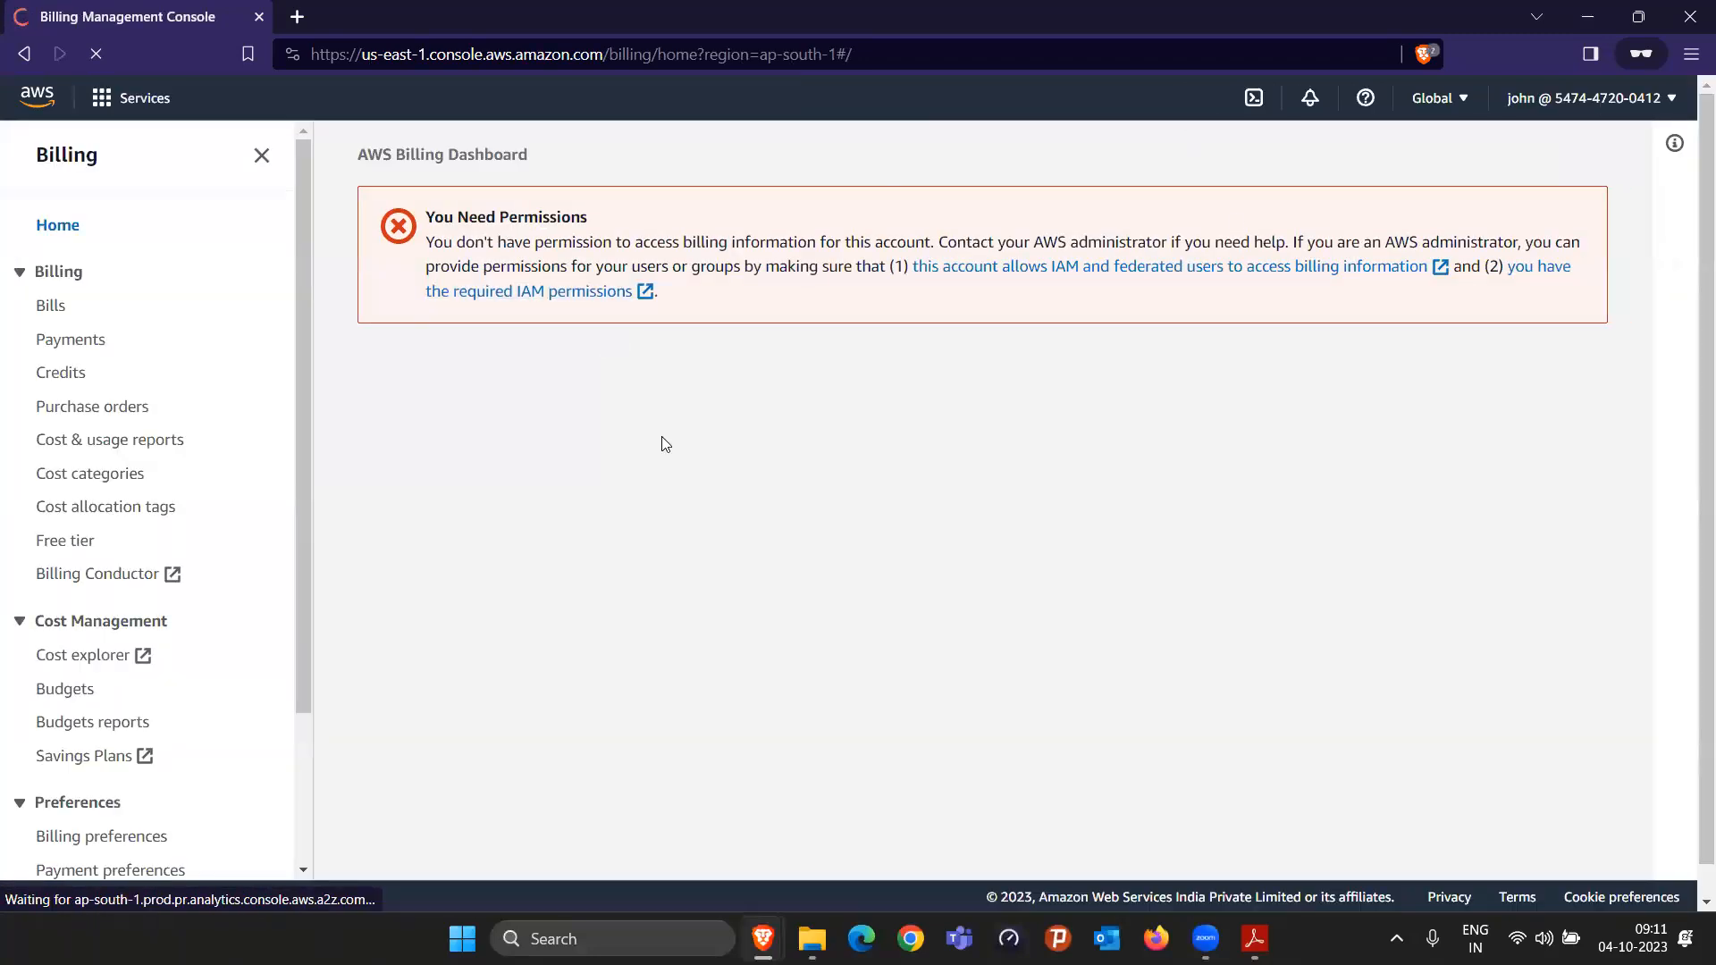
left_click(134, 97)
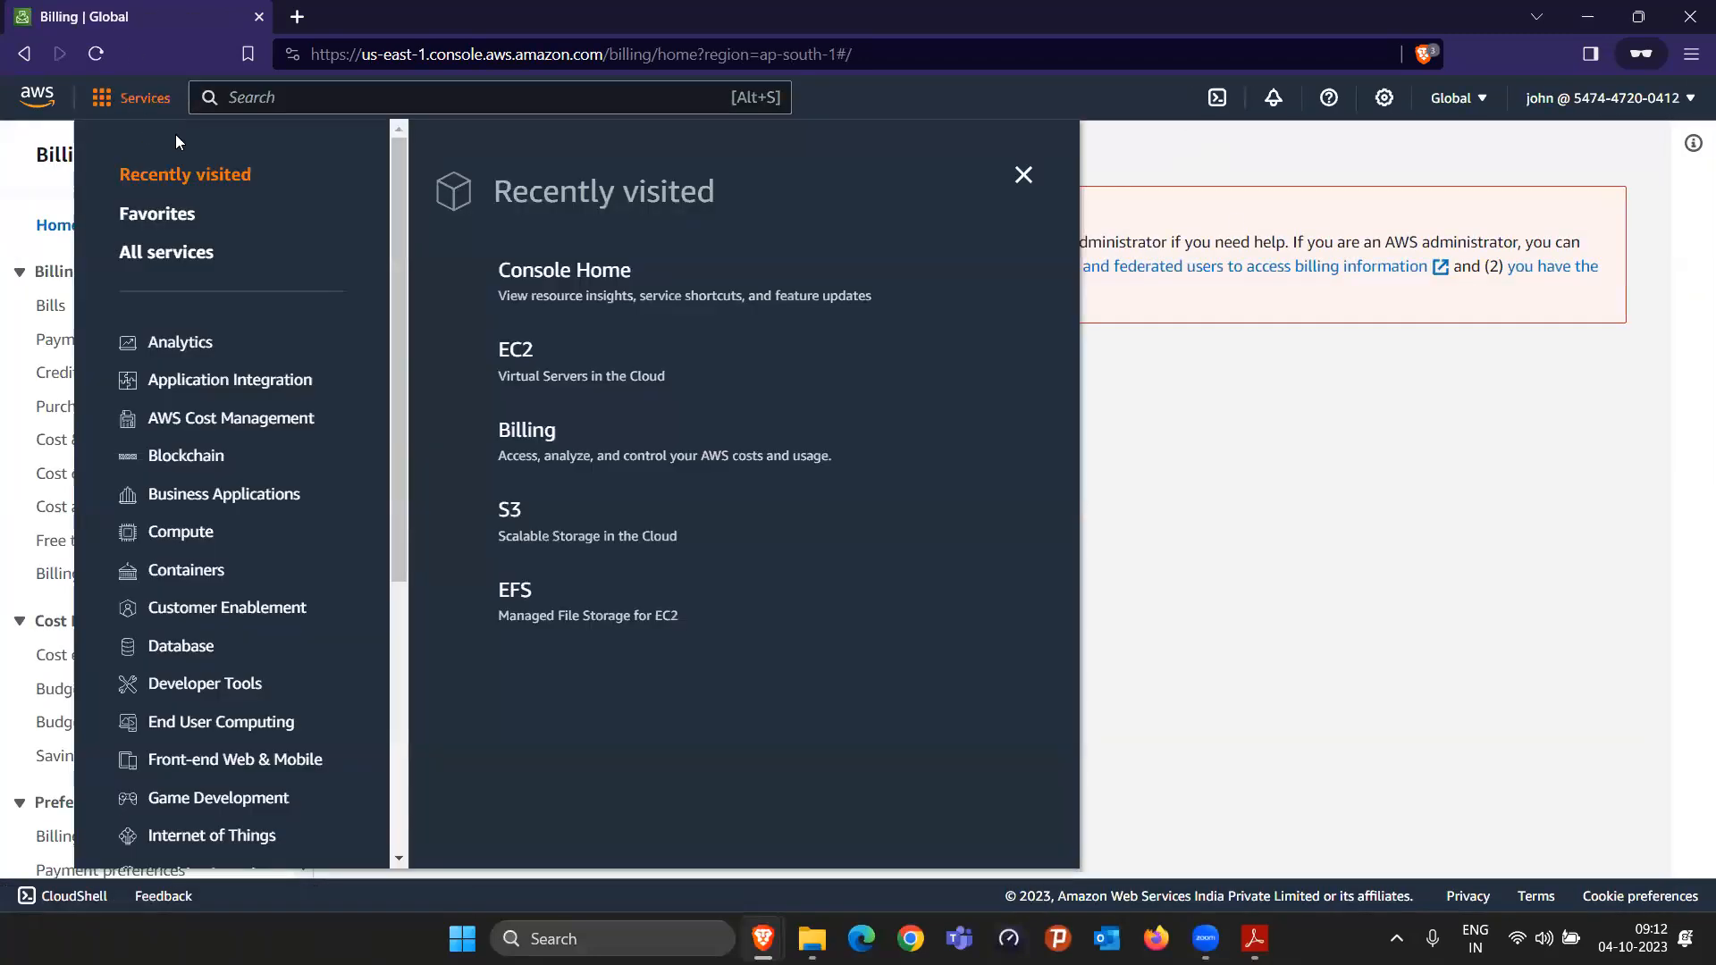
left_click(522, 523)
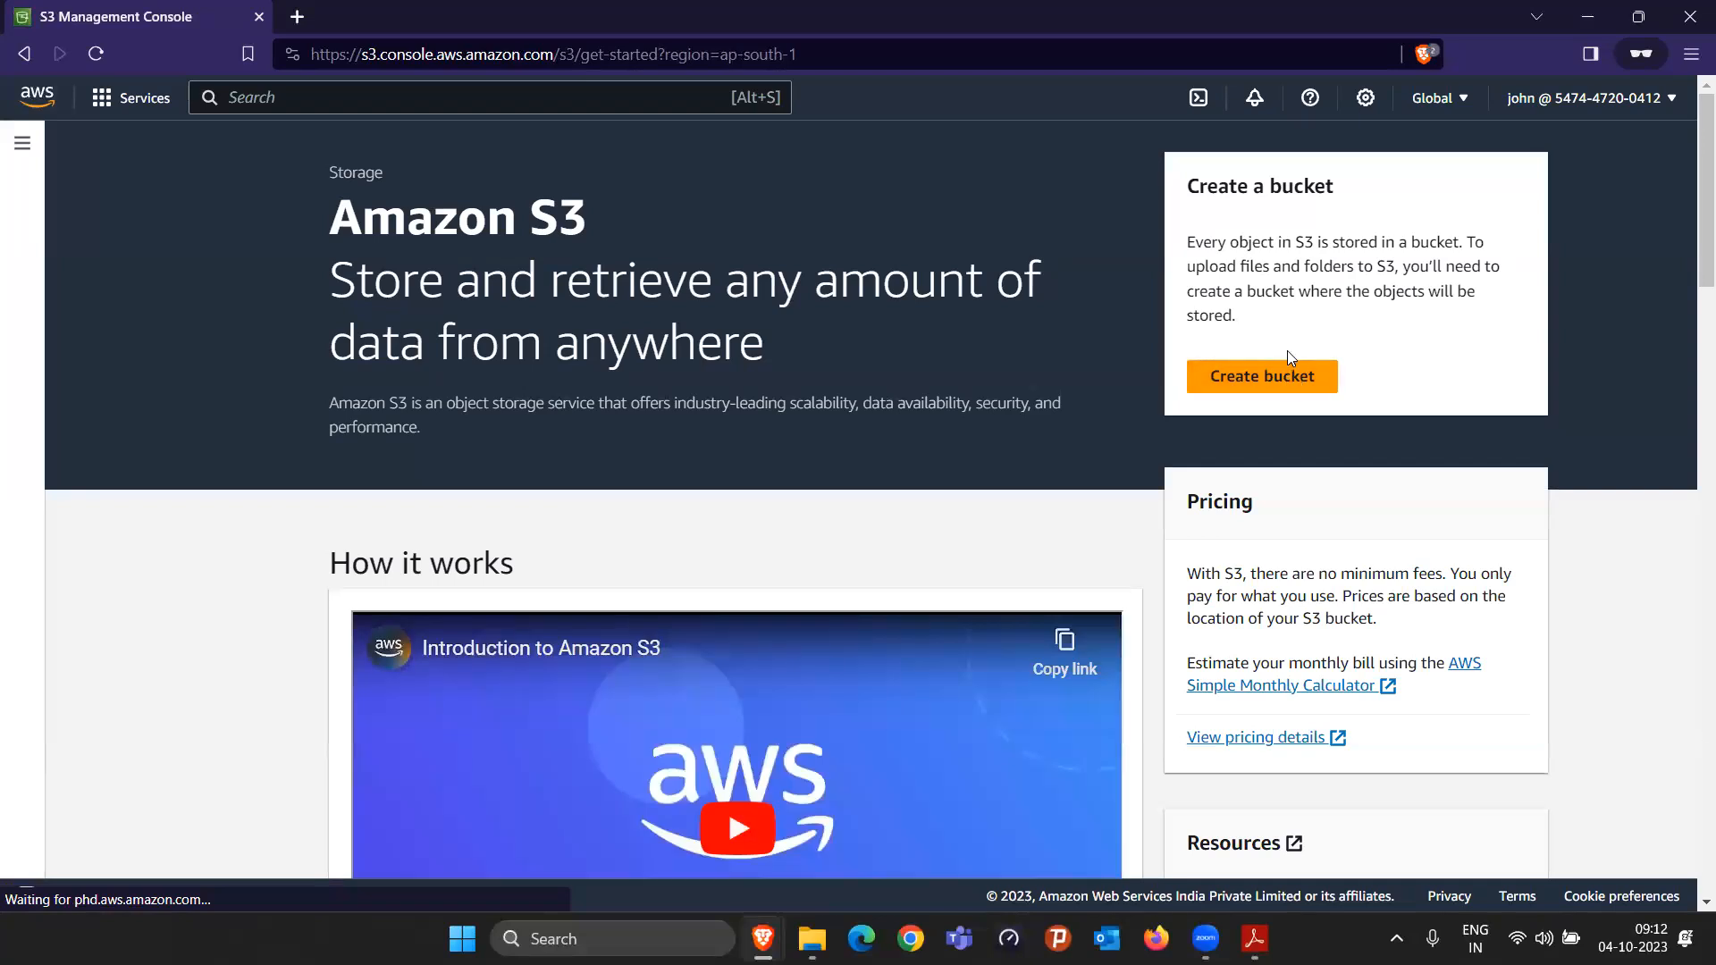
Step: Try to create an S3 bucket named mytestaws123476 with the default settings, and return to the Amazon S3 start page
left_click(1287, 375)
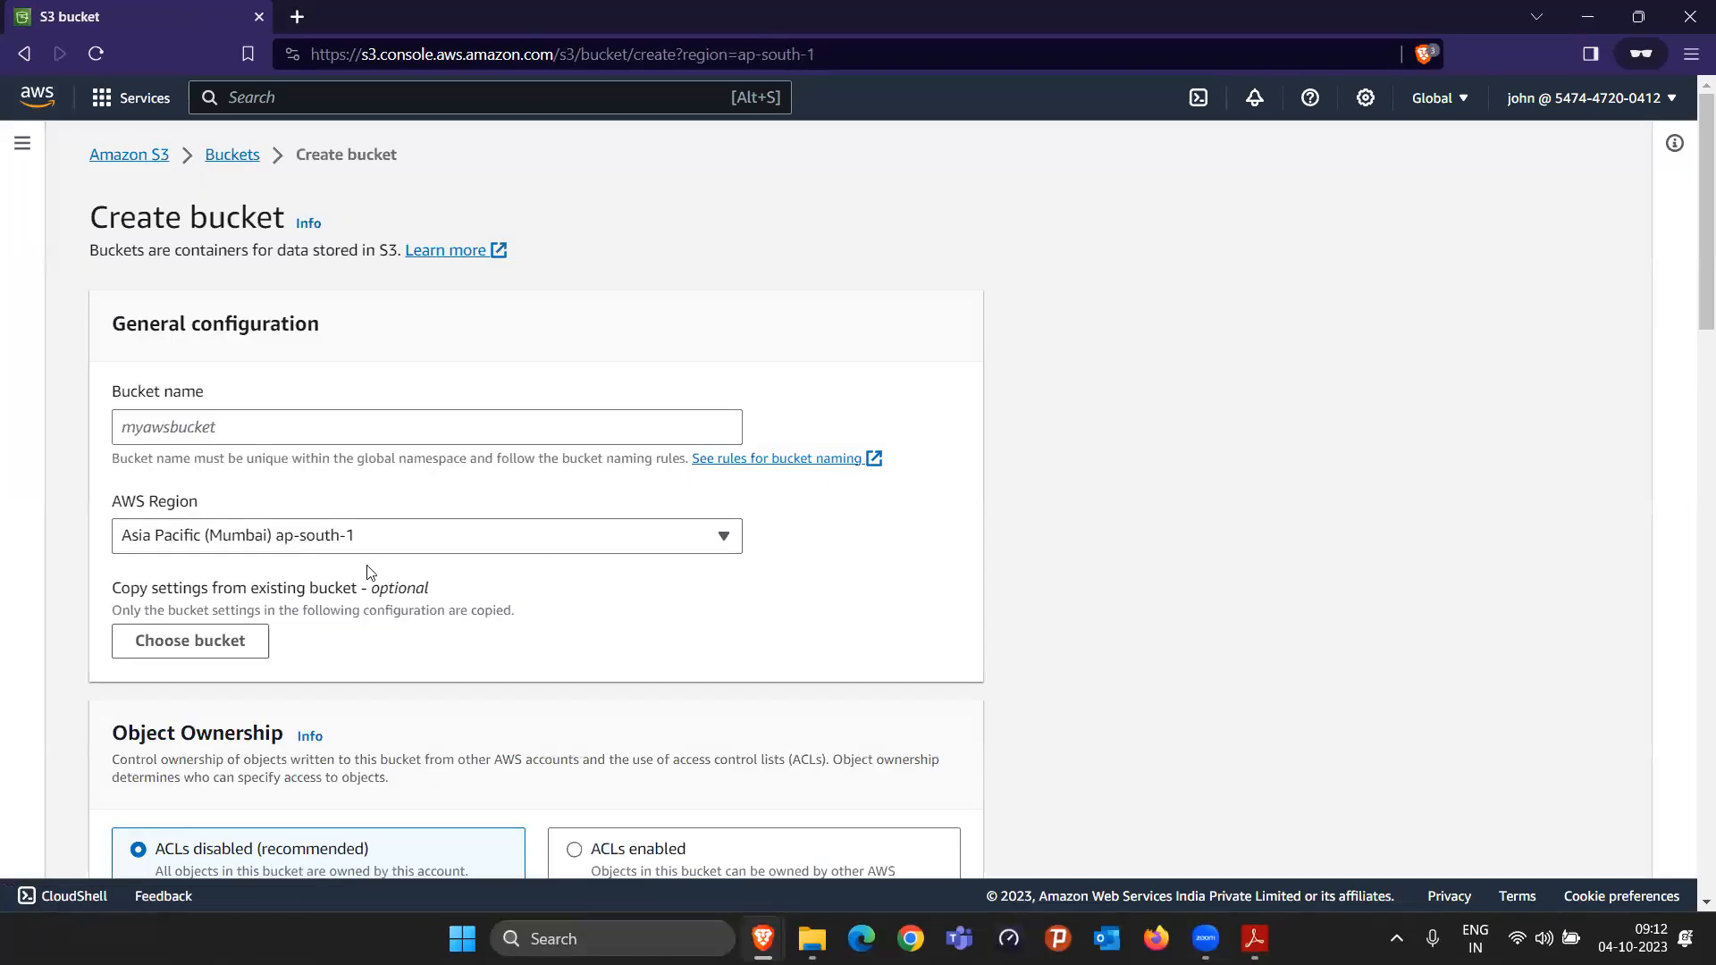
left_click(380, 435)
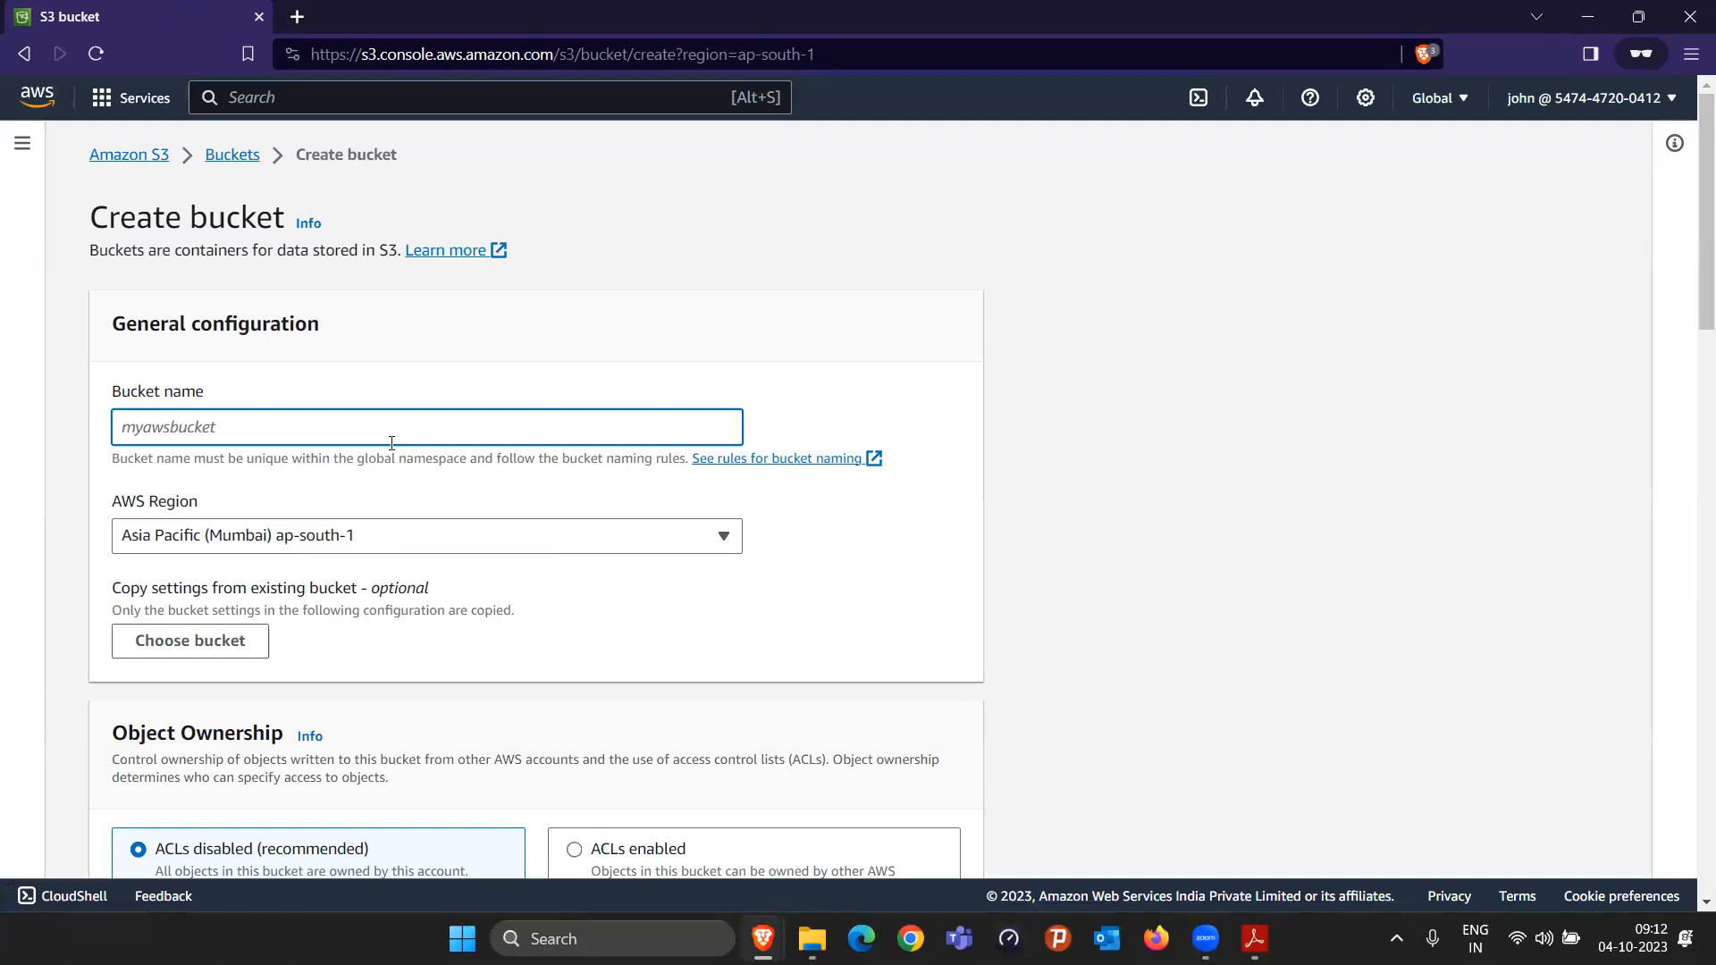
type("mytestaws123476")
scroll(465, 383, "down", 10)
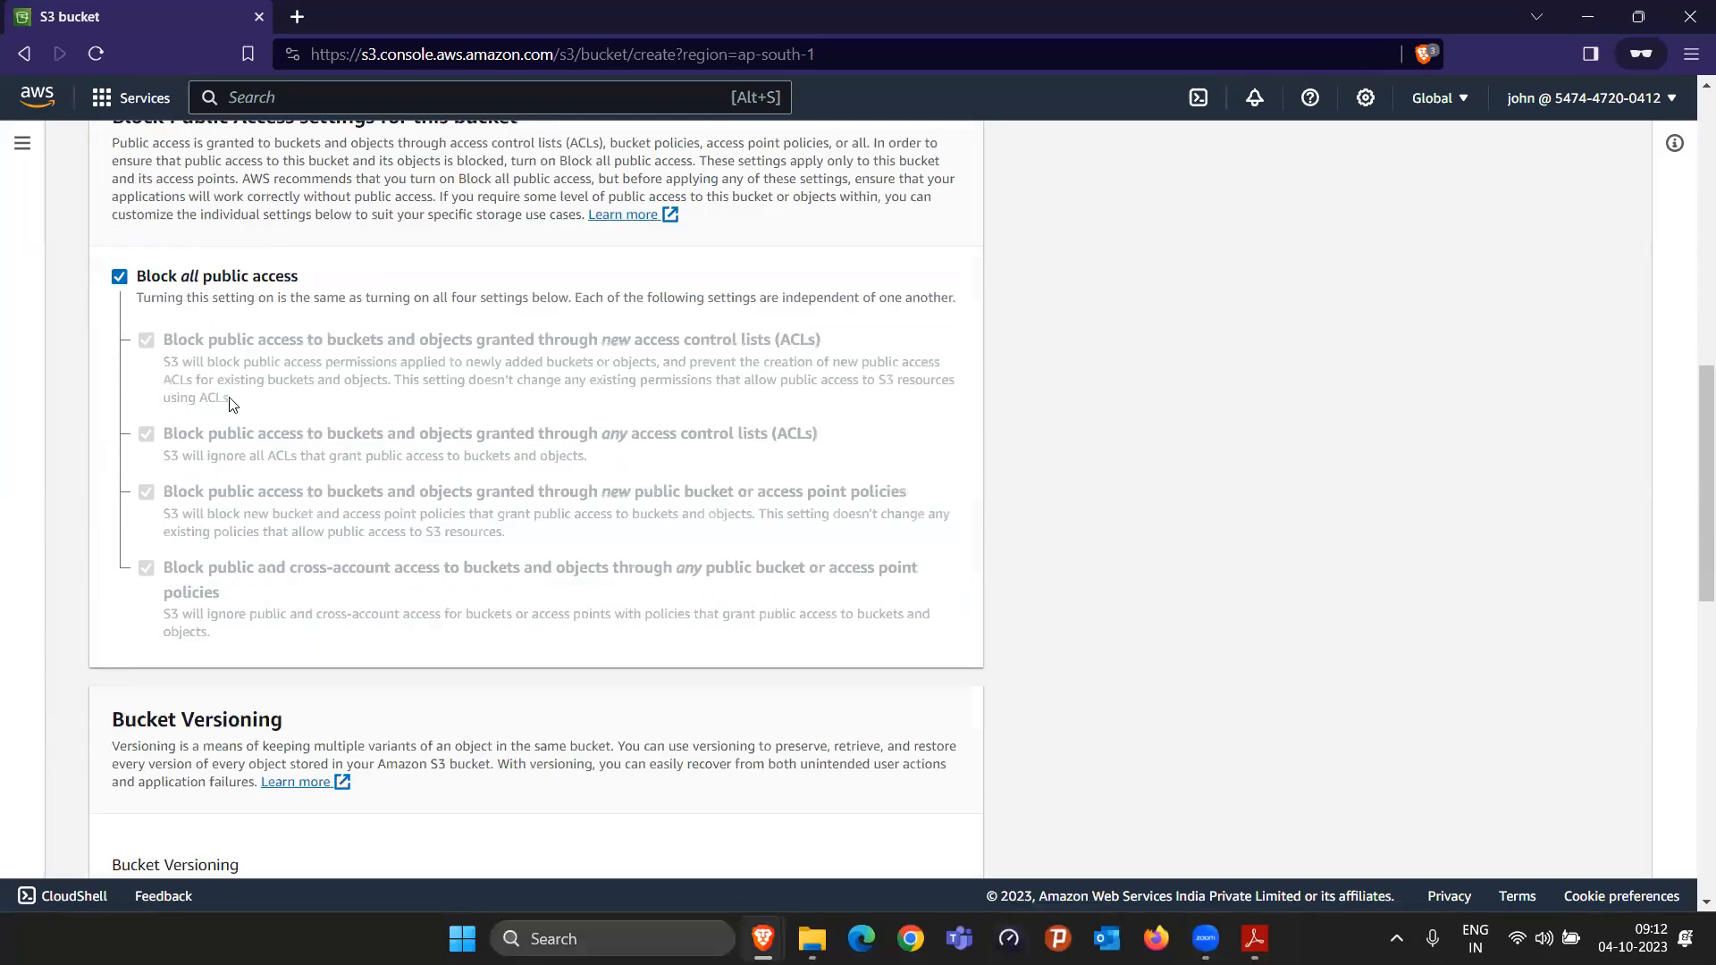
scroll(919, 796, "down", 15)
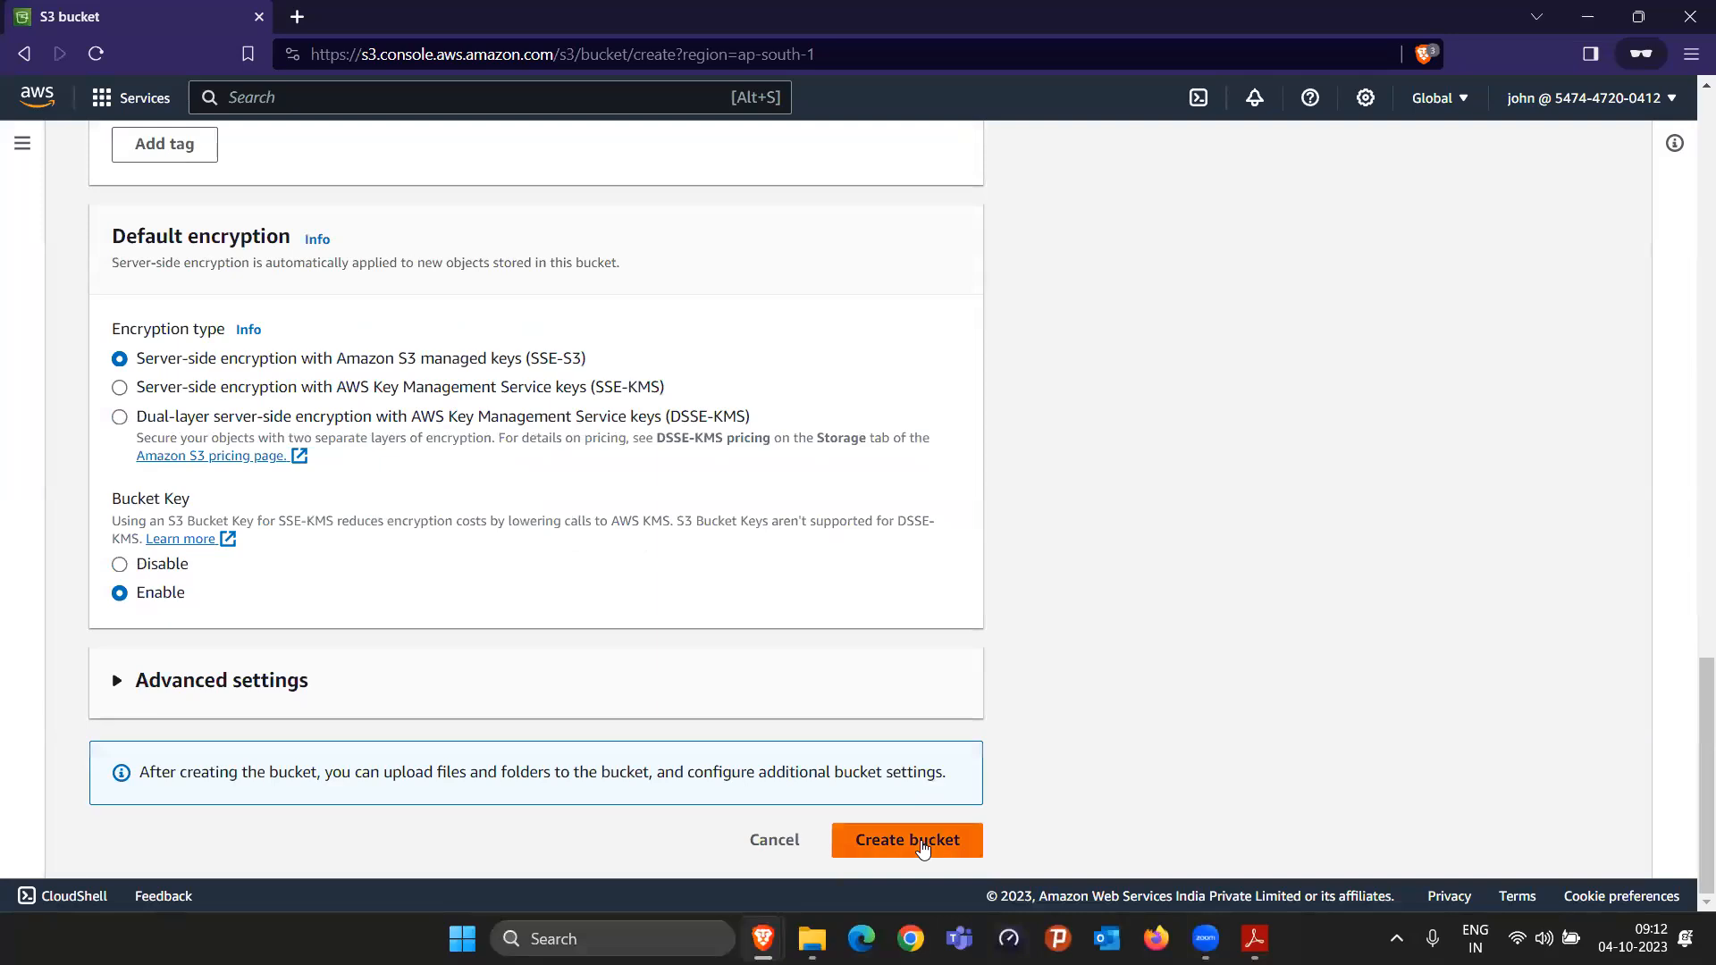
left_click(921, 837)
scroll(837, 764, "down", 3)
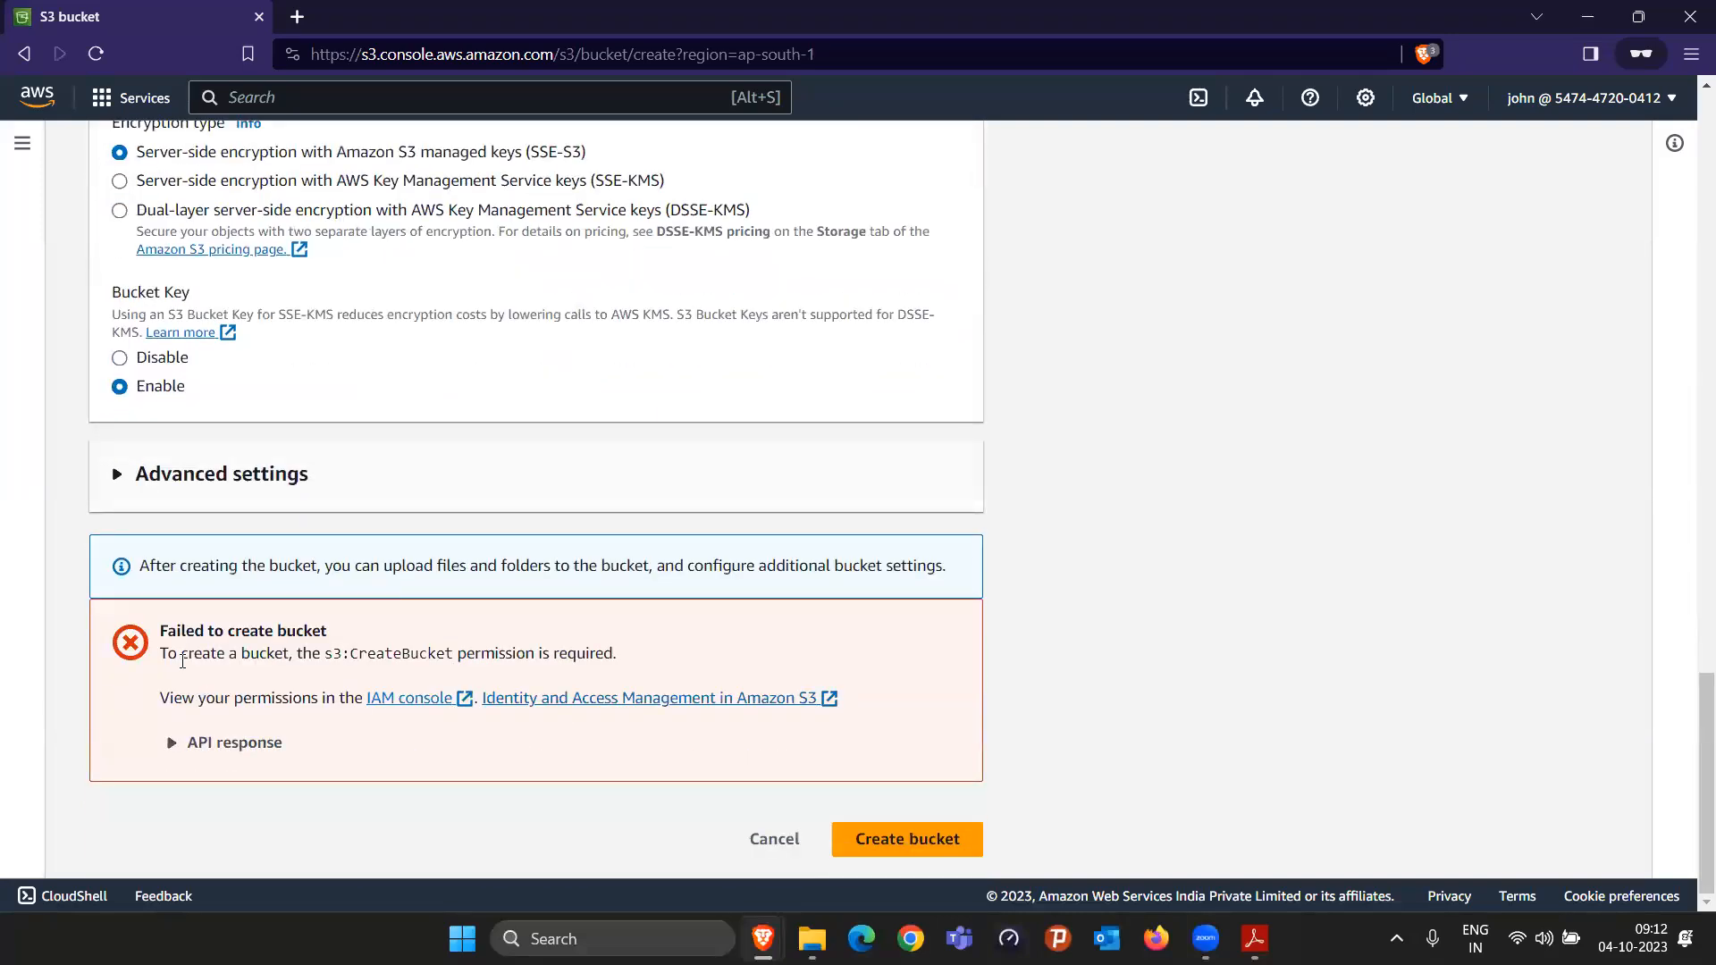
left_click_drag(180, 653, 358, 722)
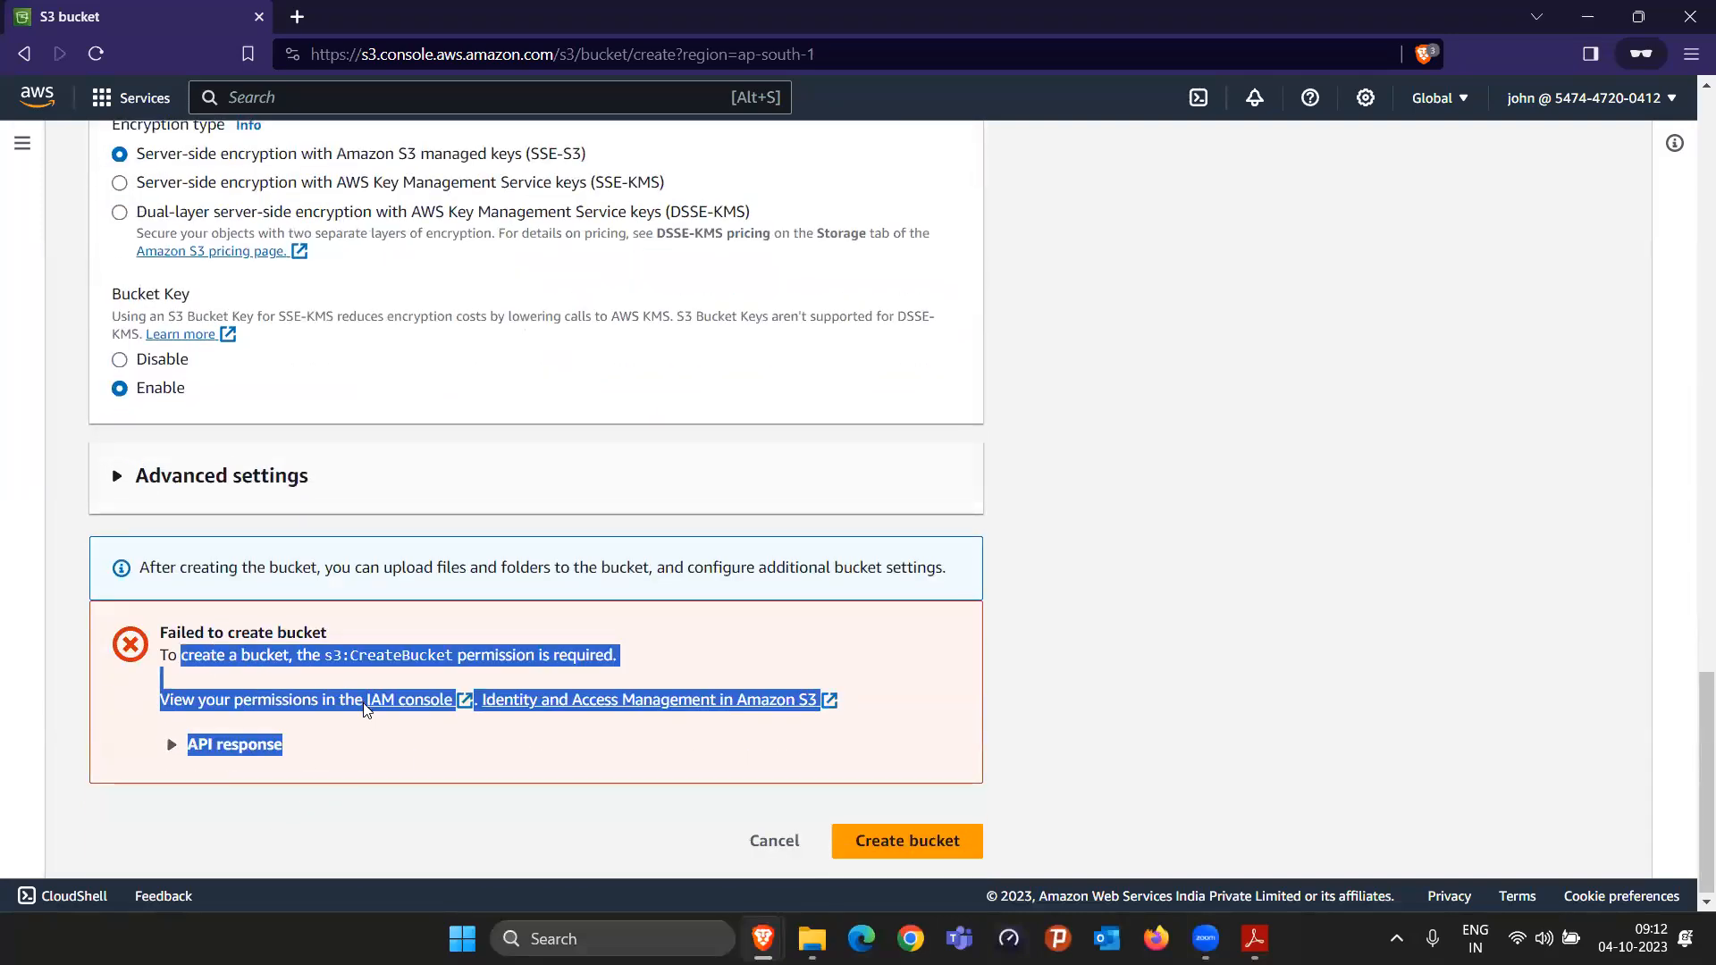
scroll(402, 590, "up", 20)
scroll(143, 121, "up", 3)
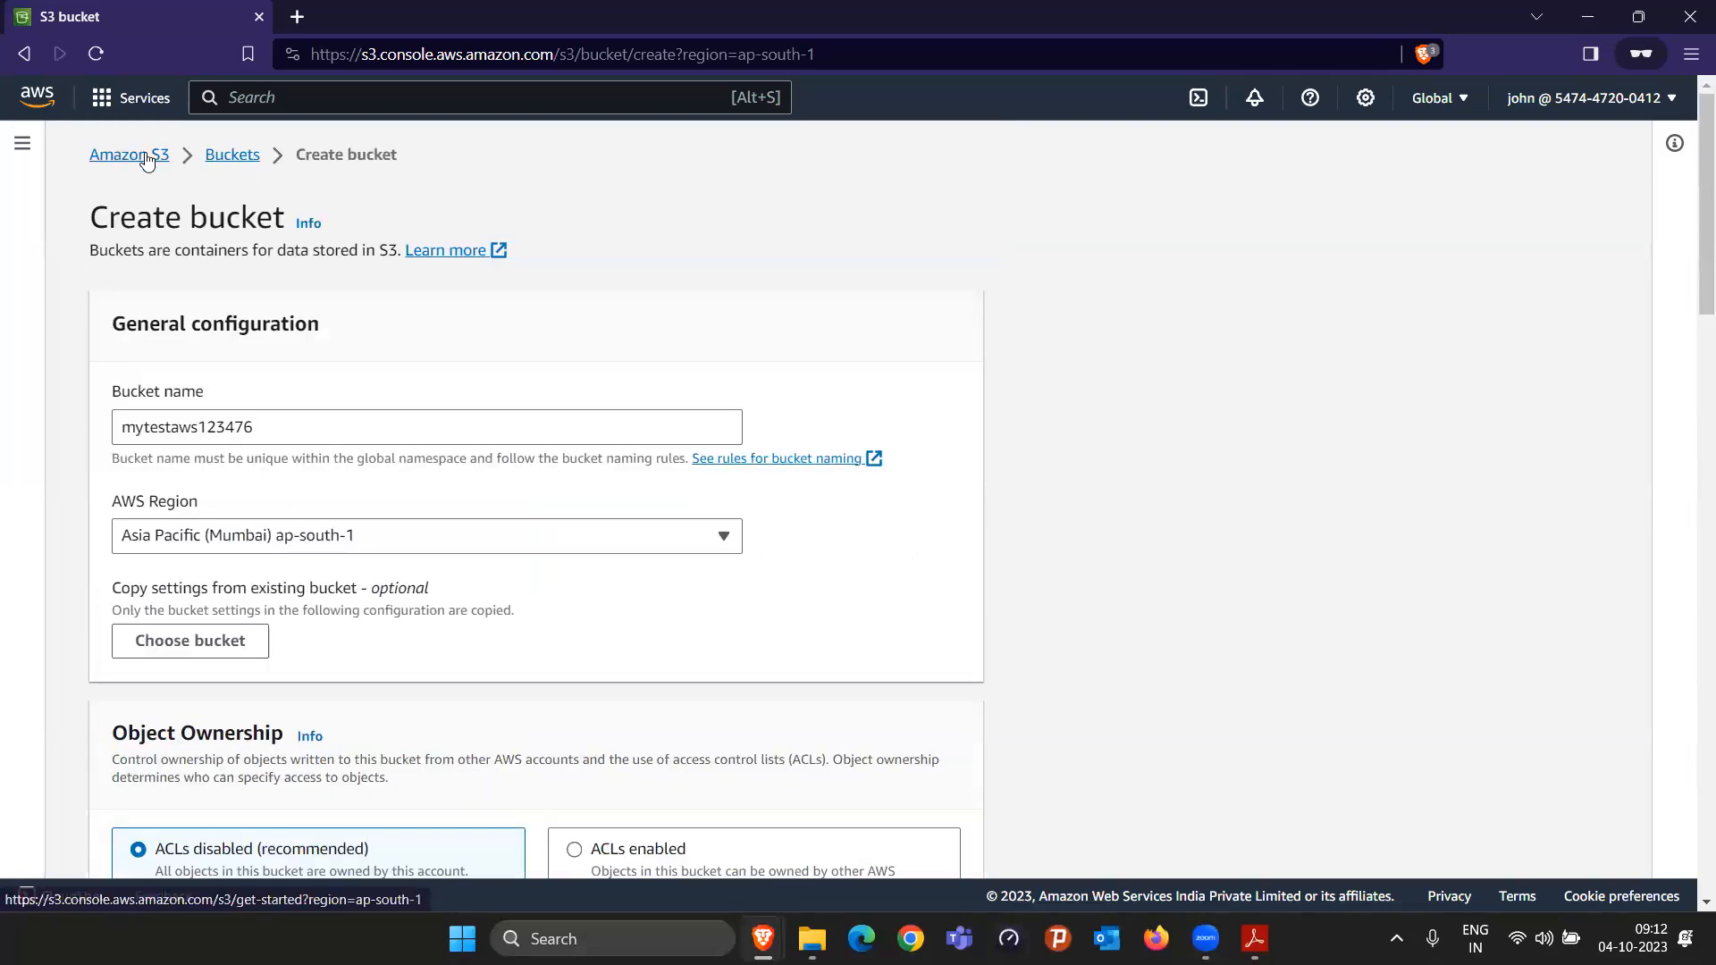
left_click(131, 153)
Step: Go to the EC2 service and open its list of instances
left_click(130, 97)
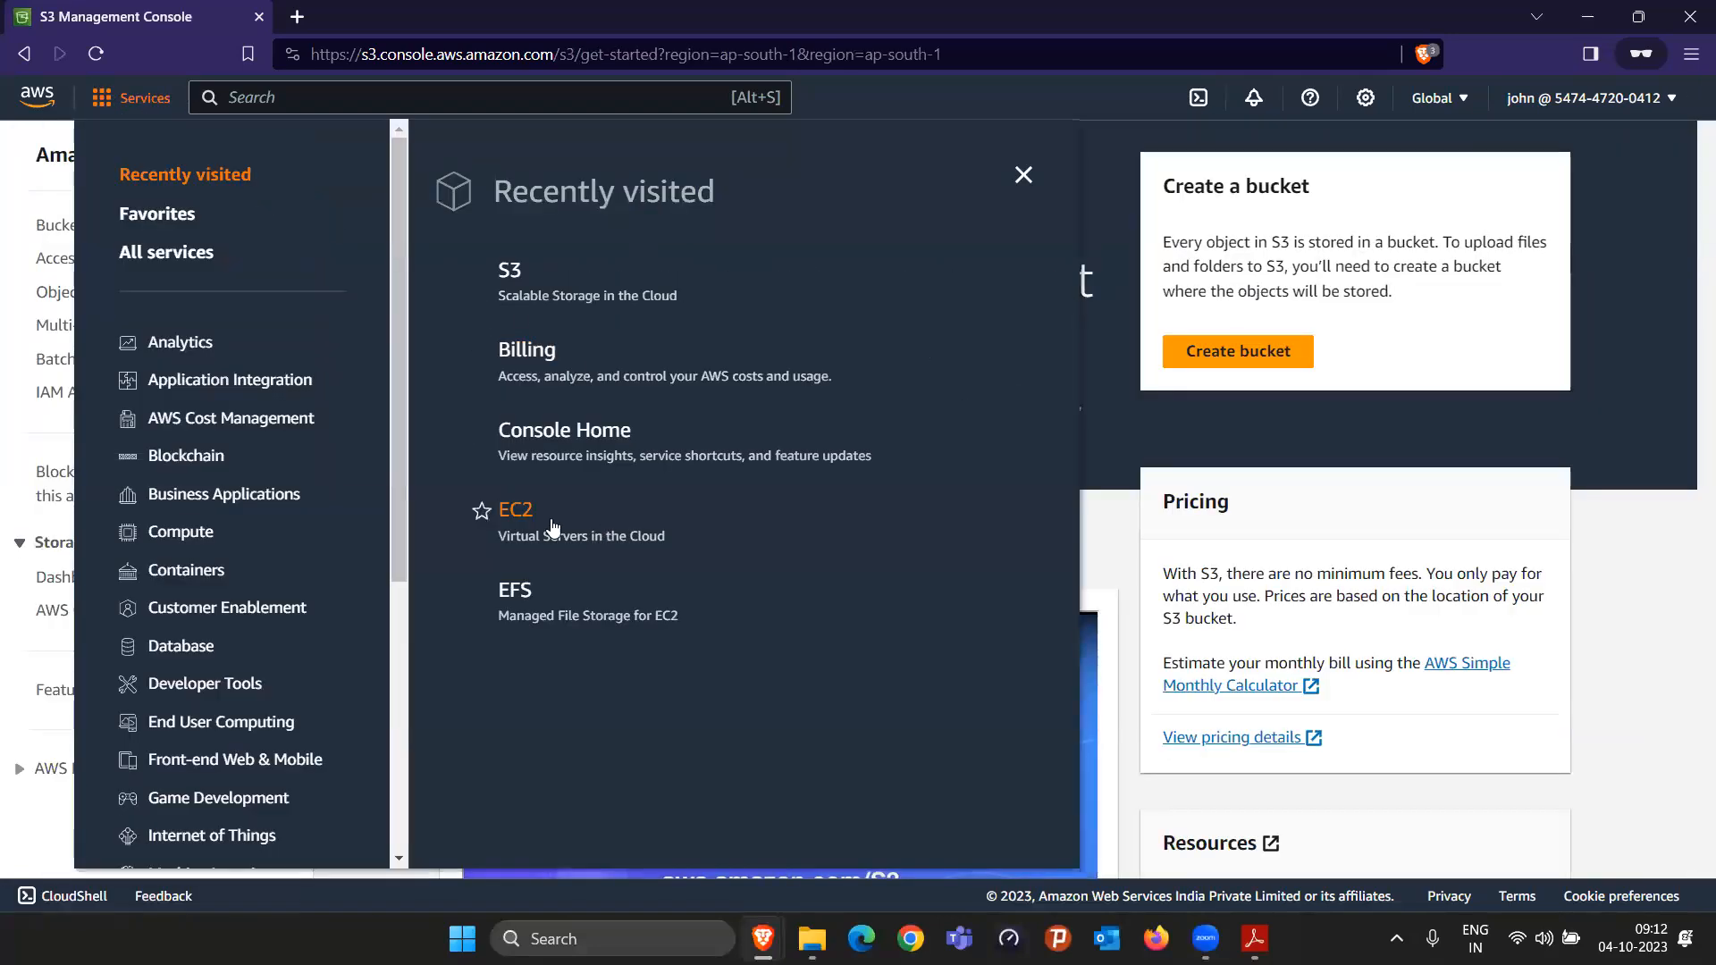
left_click(528, 509)
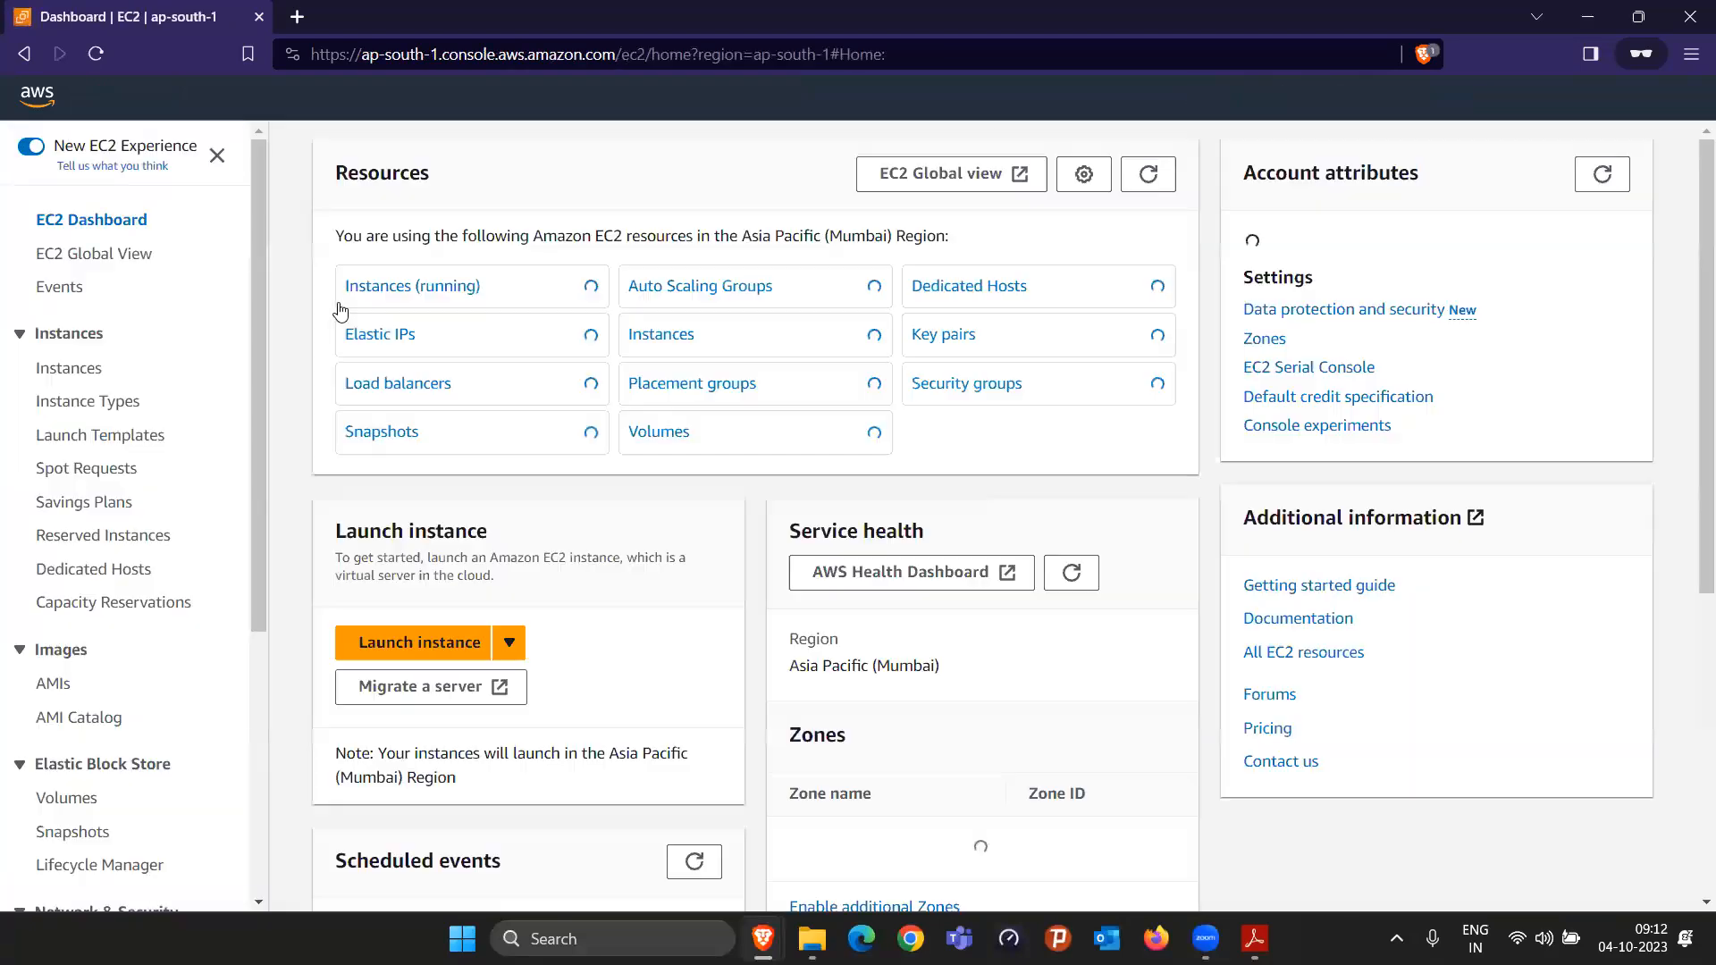
left_click(64, 371)
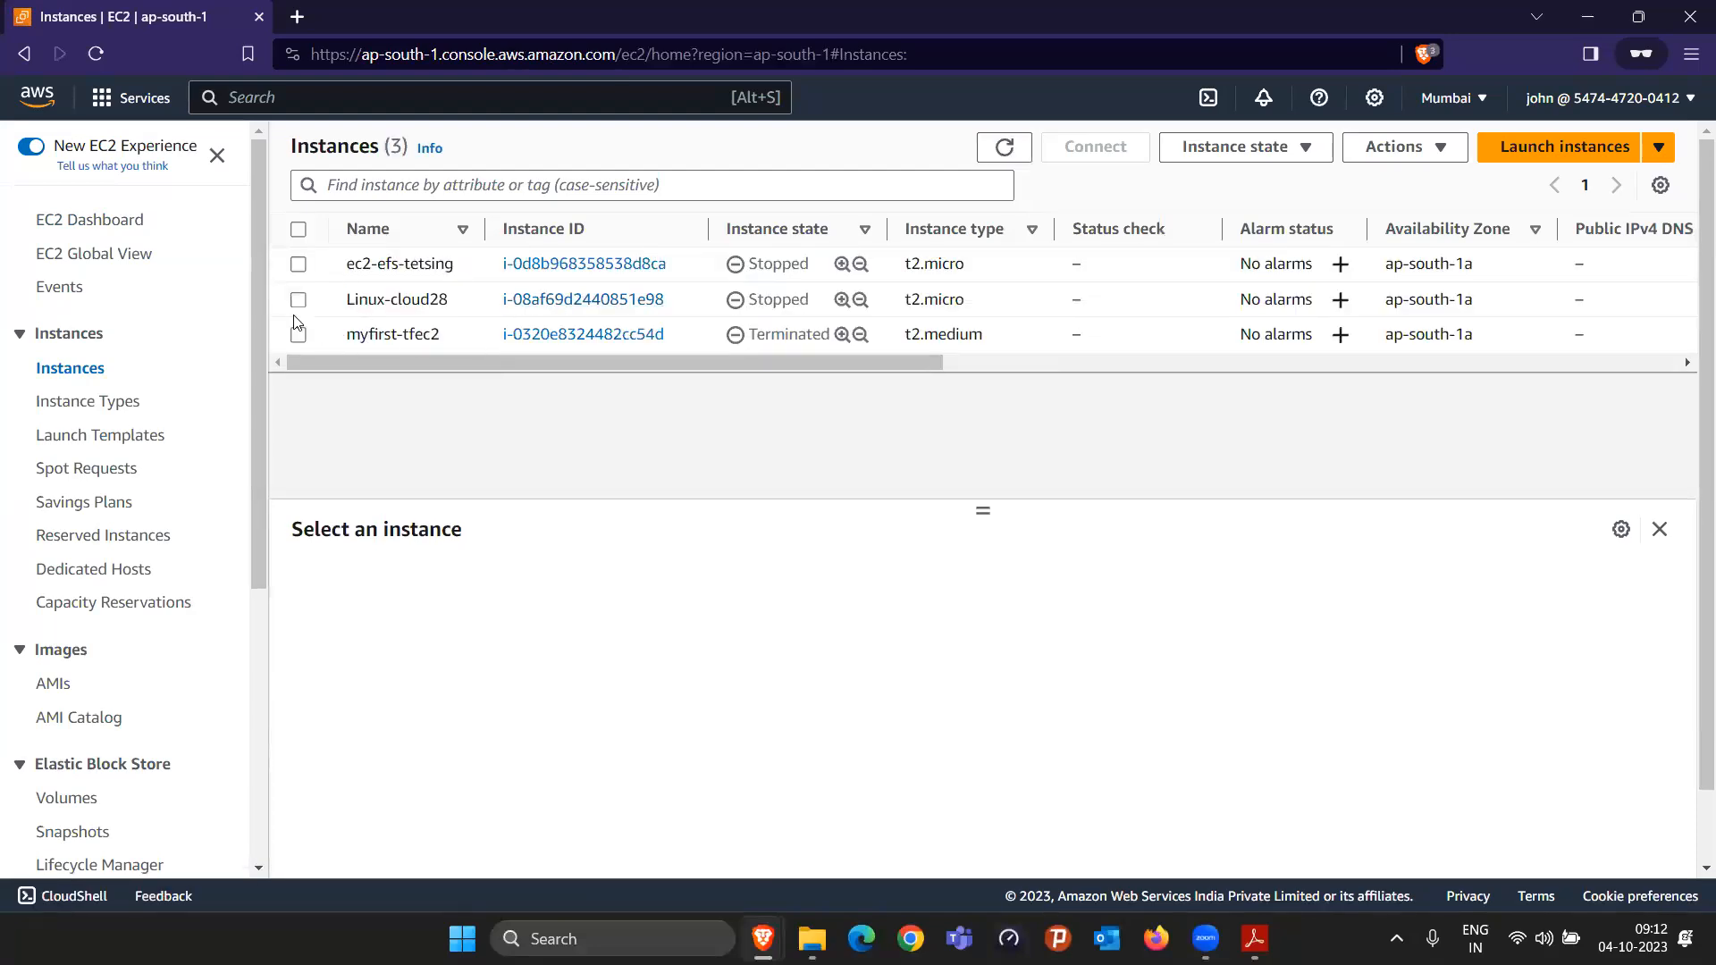
Step: Try to start the stopped ec2-efs-tetsing instance, then clear its selection and refresh the instances list
left_click(298, 264)
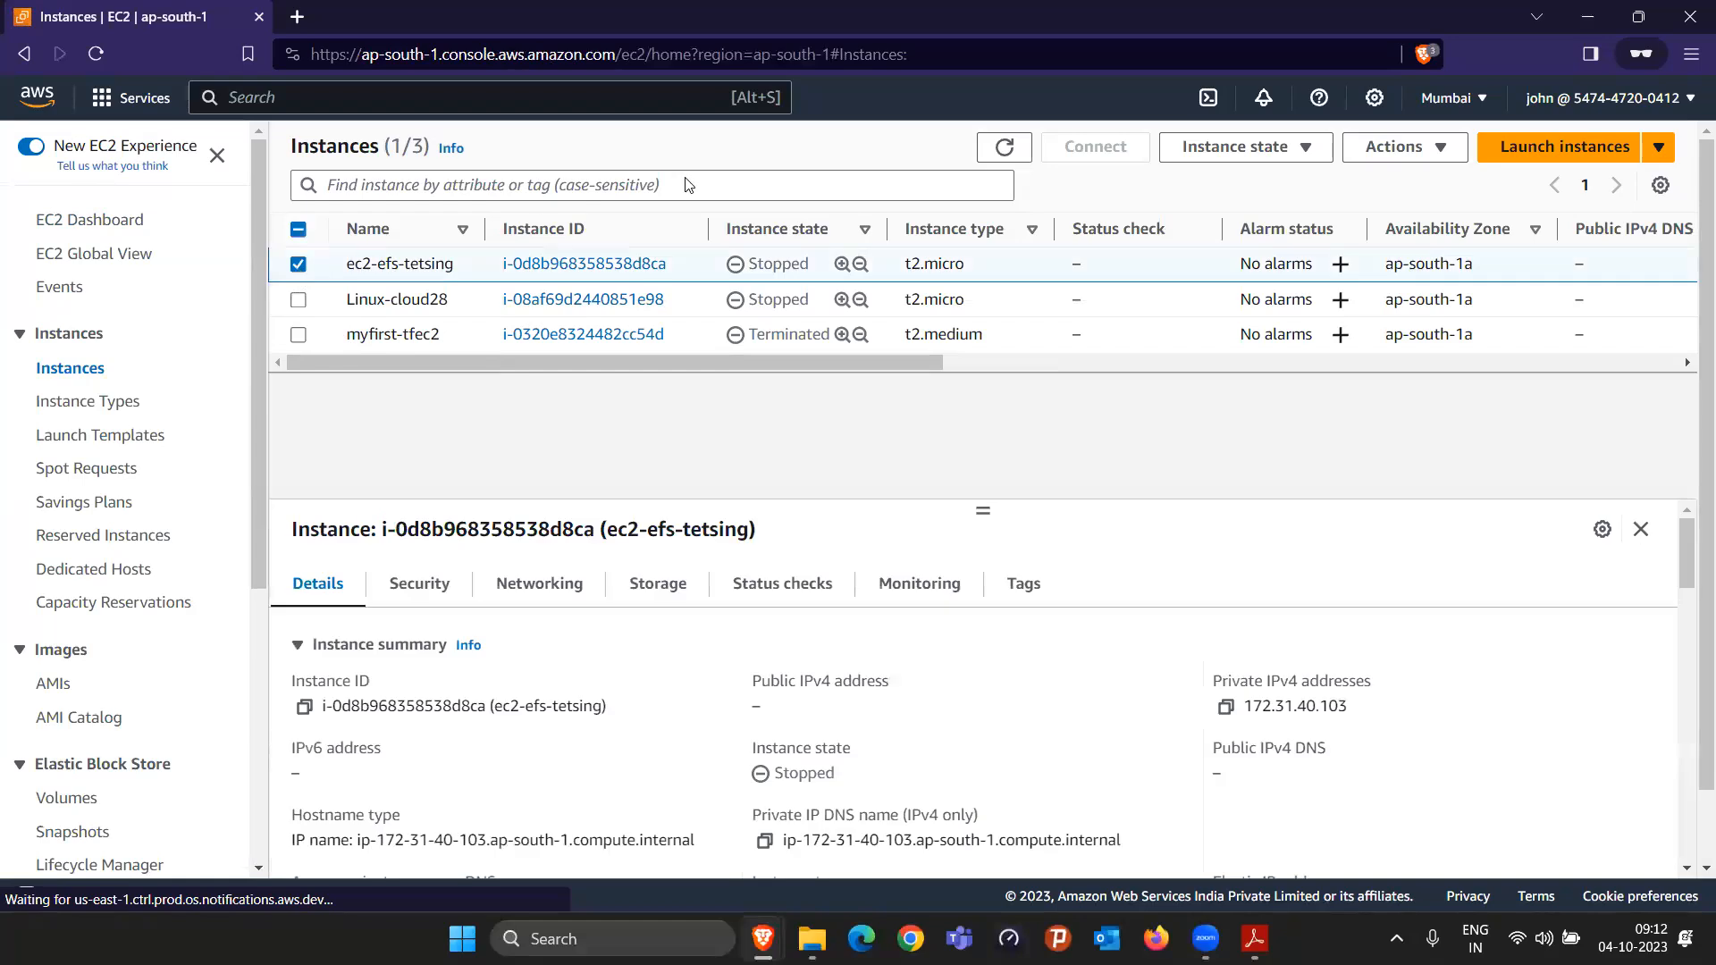
left_click(1240, 147)
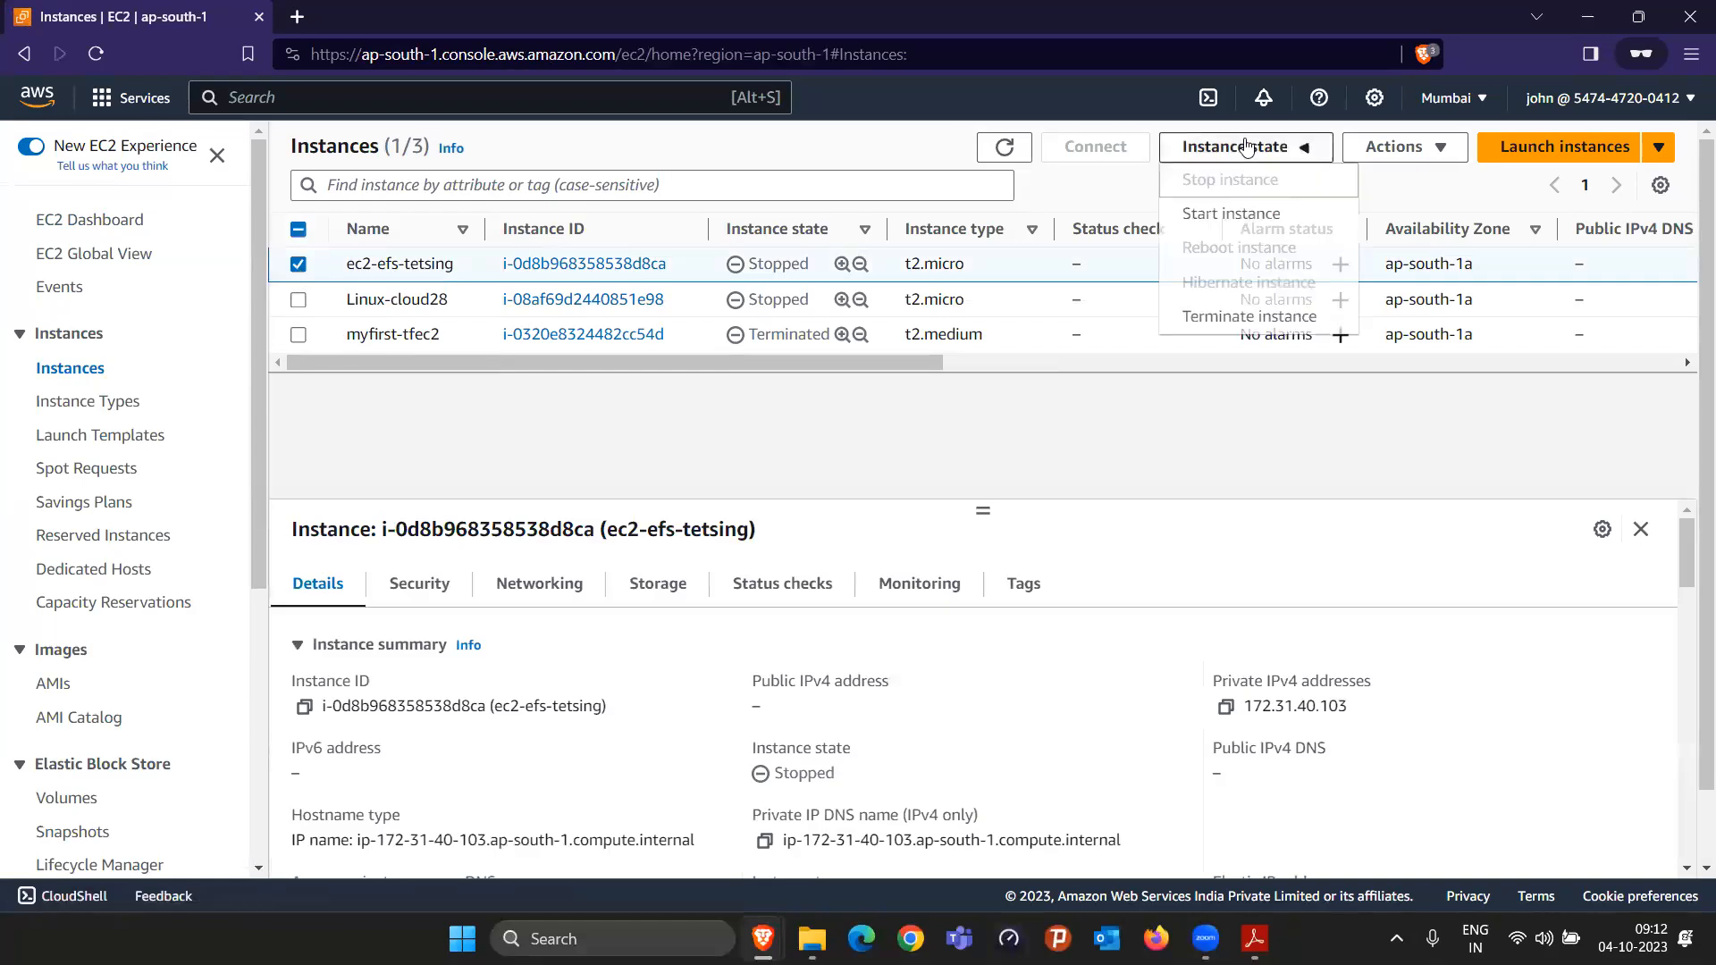
left_click(1222, 219)
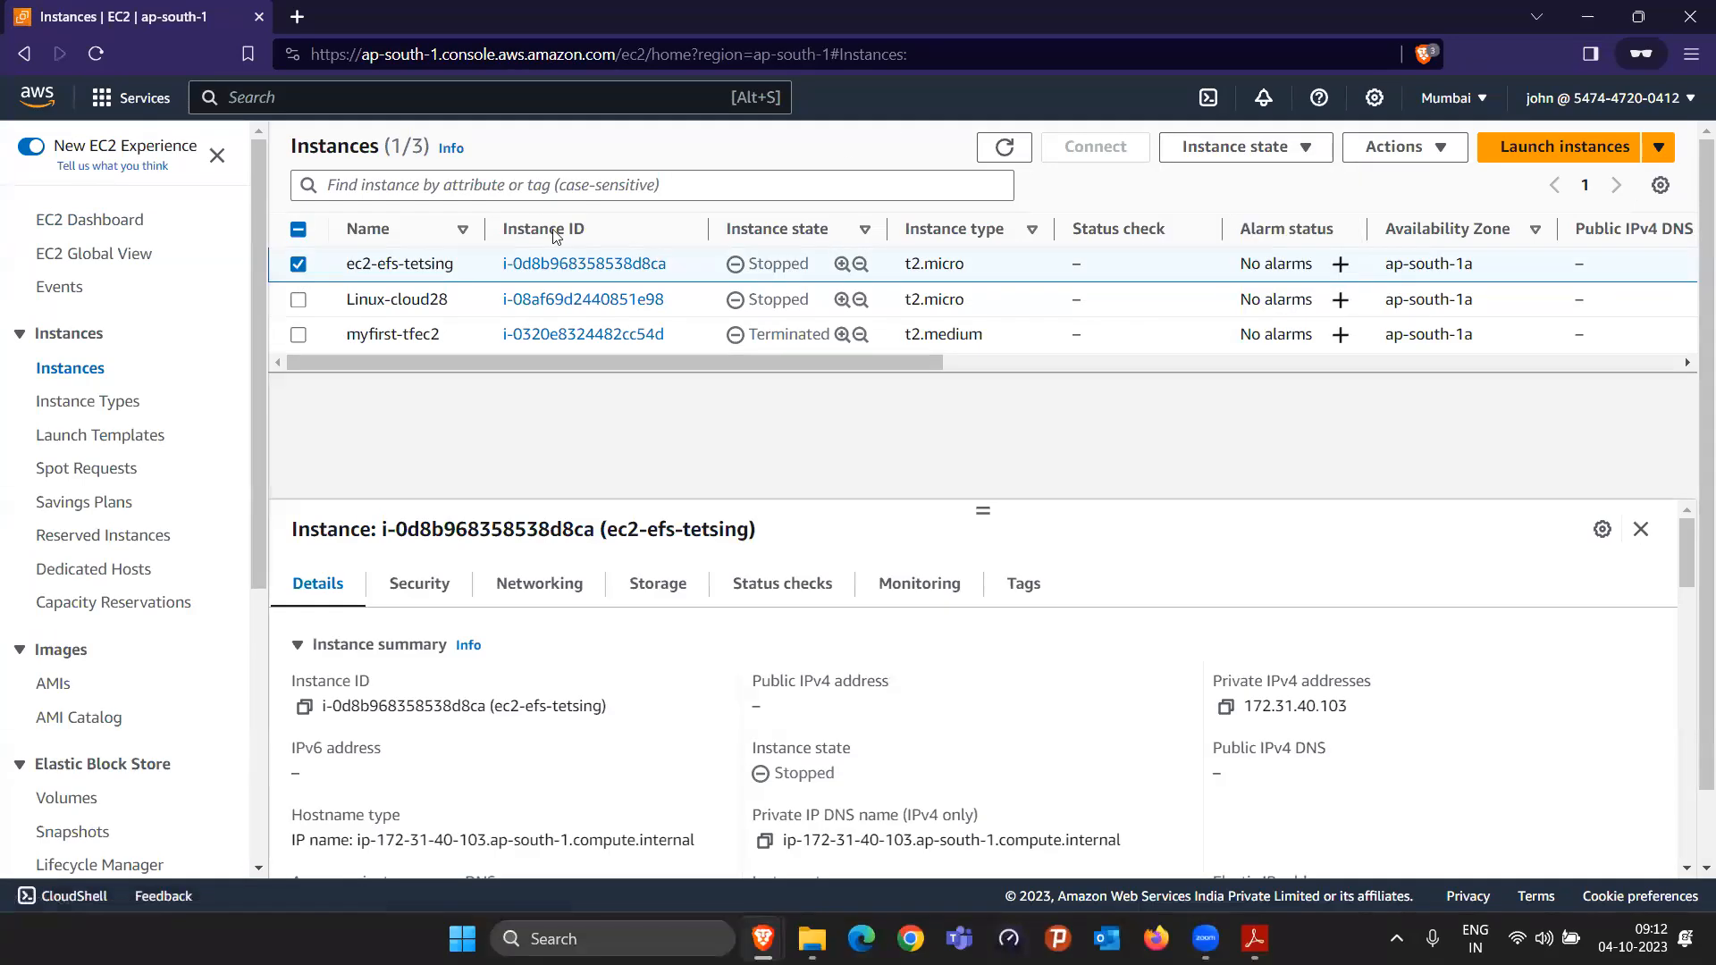
left_click_drag(311, 165, 847, 166)
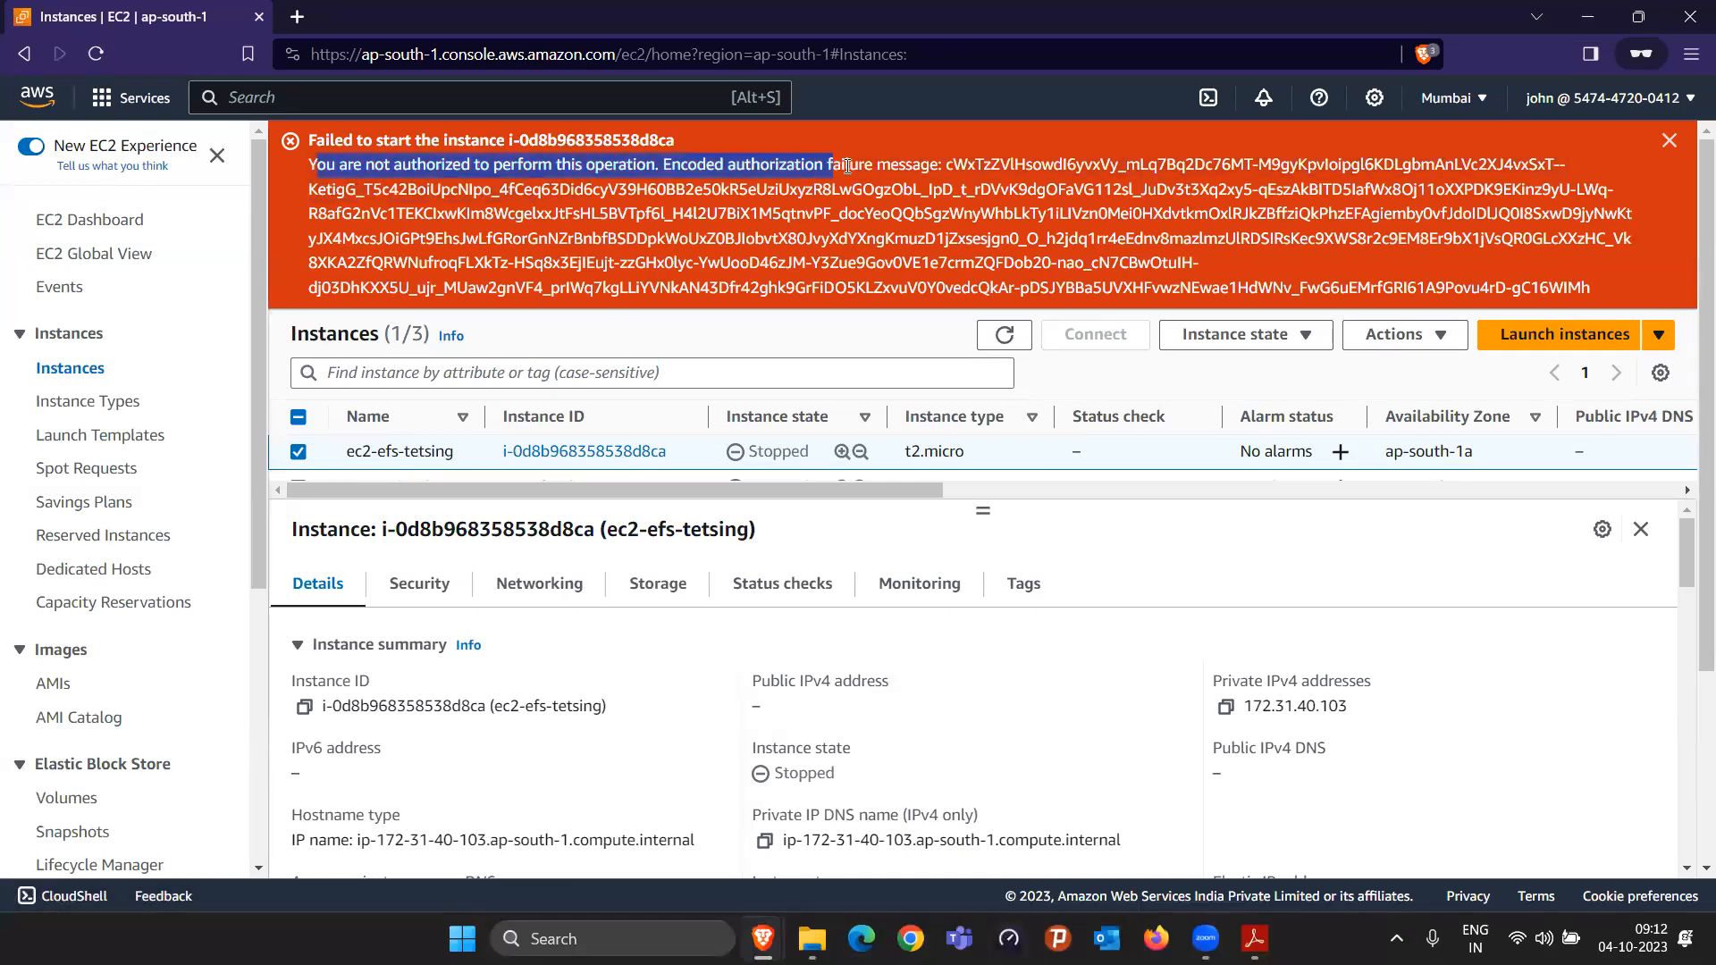
left_click(1668, 140)
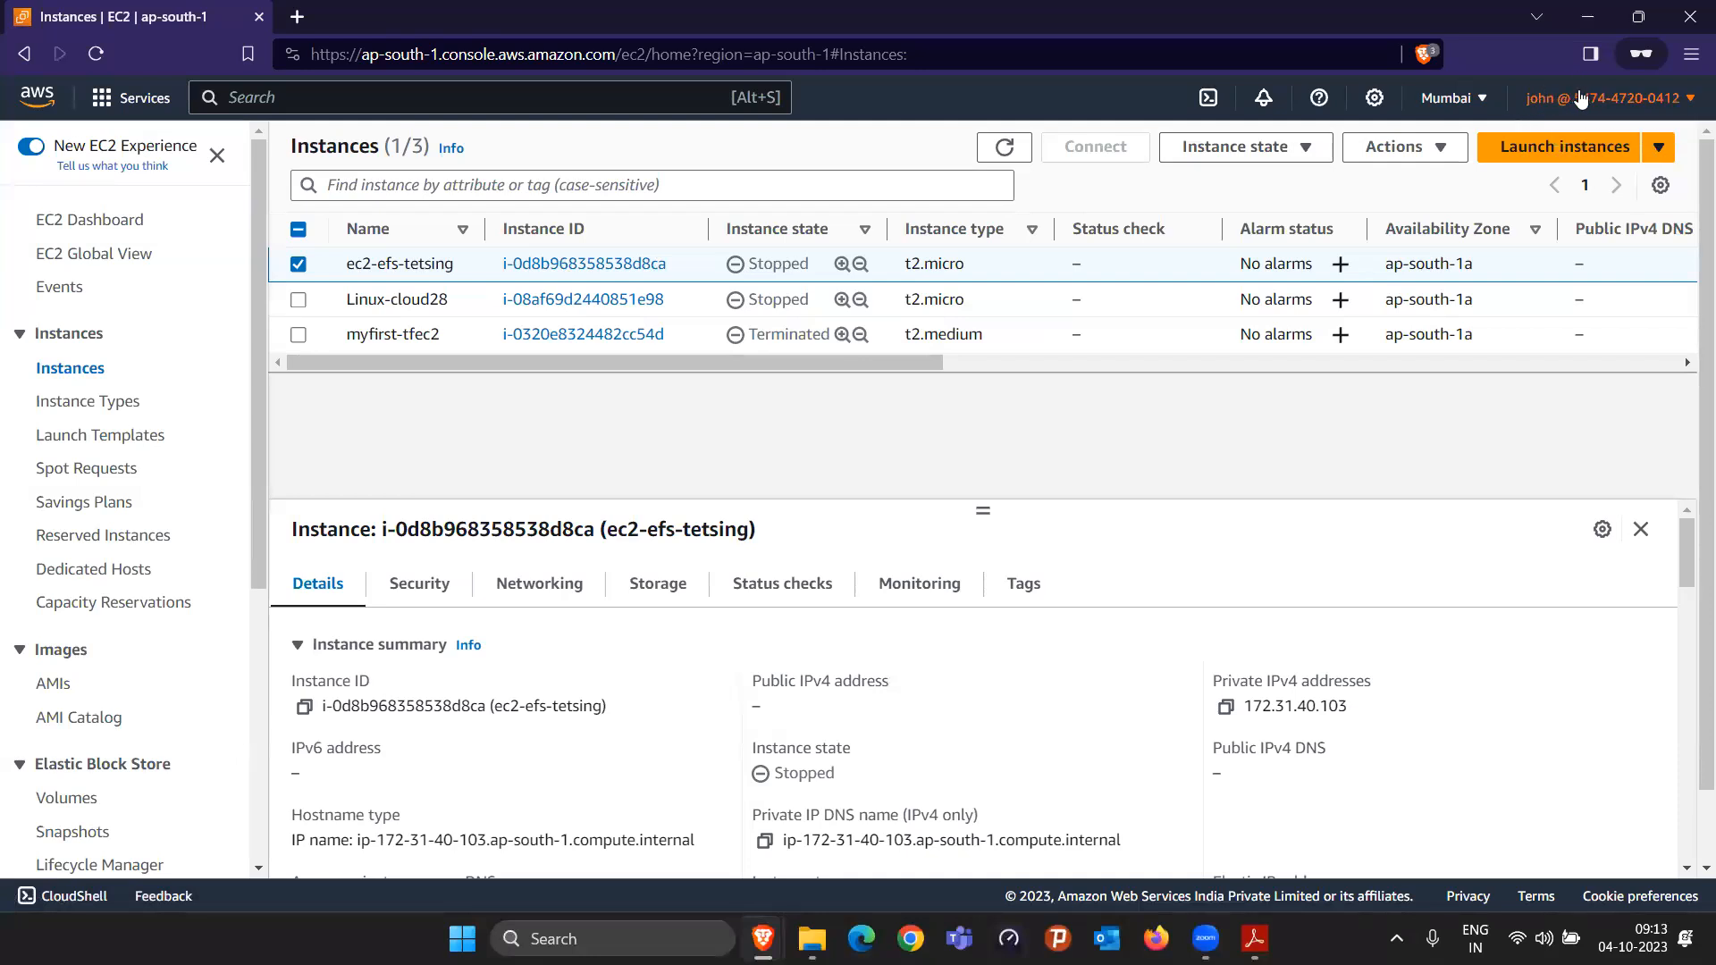
left_click(298, 265)
left_click(1003, 146)
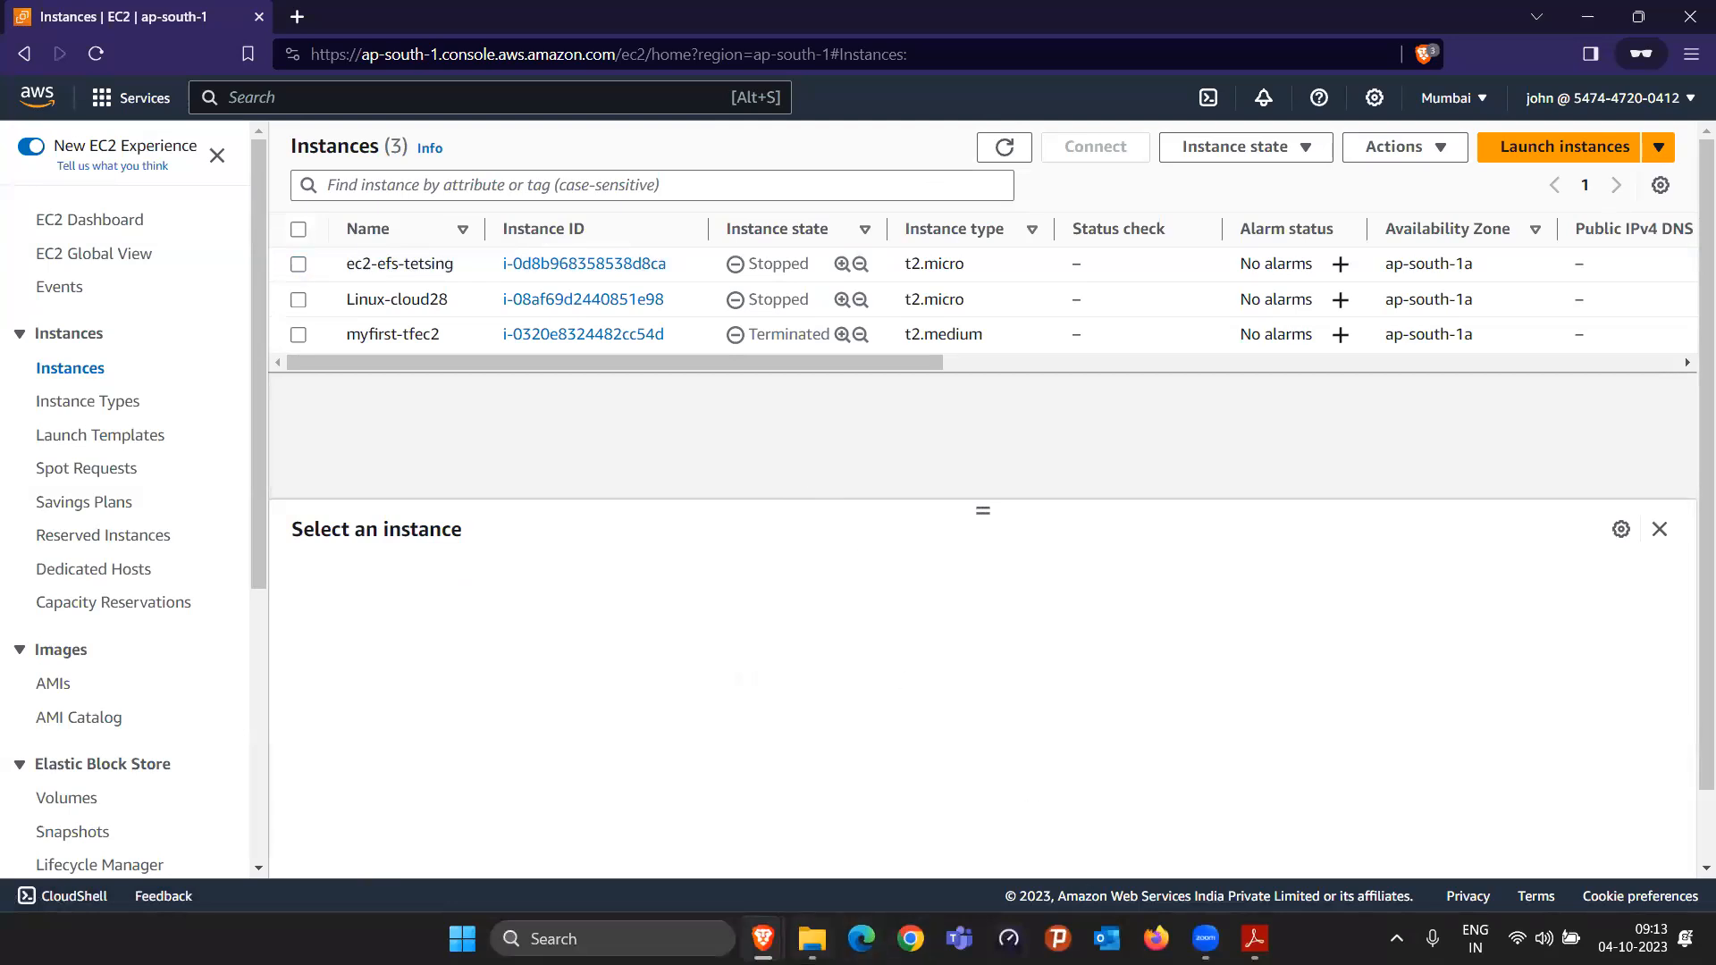
Step: Switch to the administrator's browser window, return to the IAM Users list and view the new user's permissions policies
mouse_move(774, 927)
key("alt+Tab")
left_click(176, 243)
left_click(1117, 603)
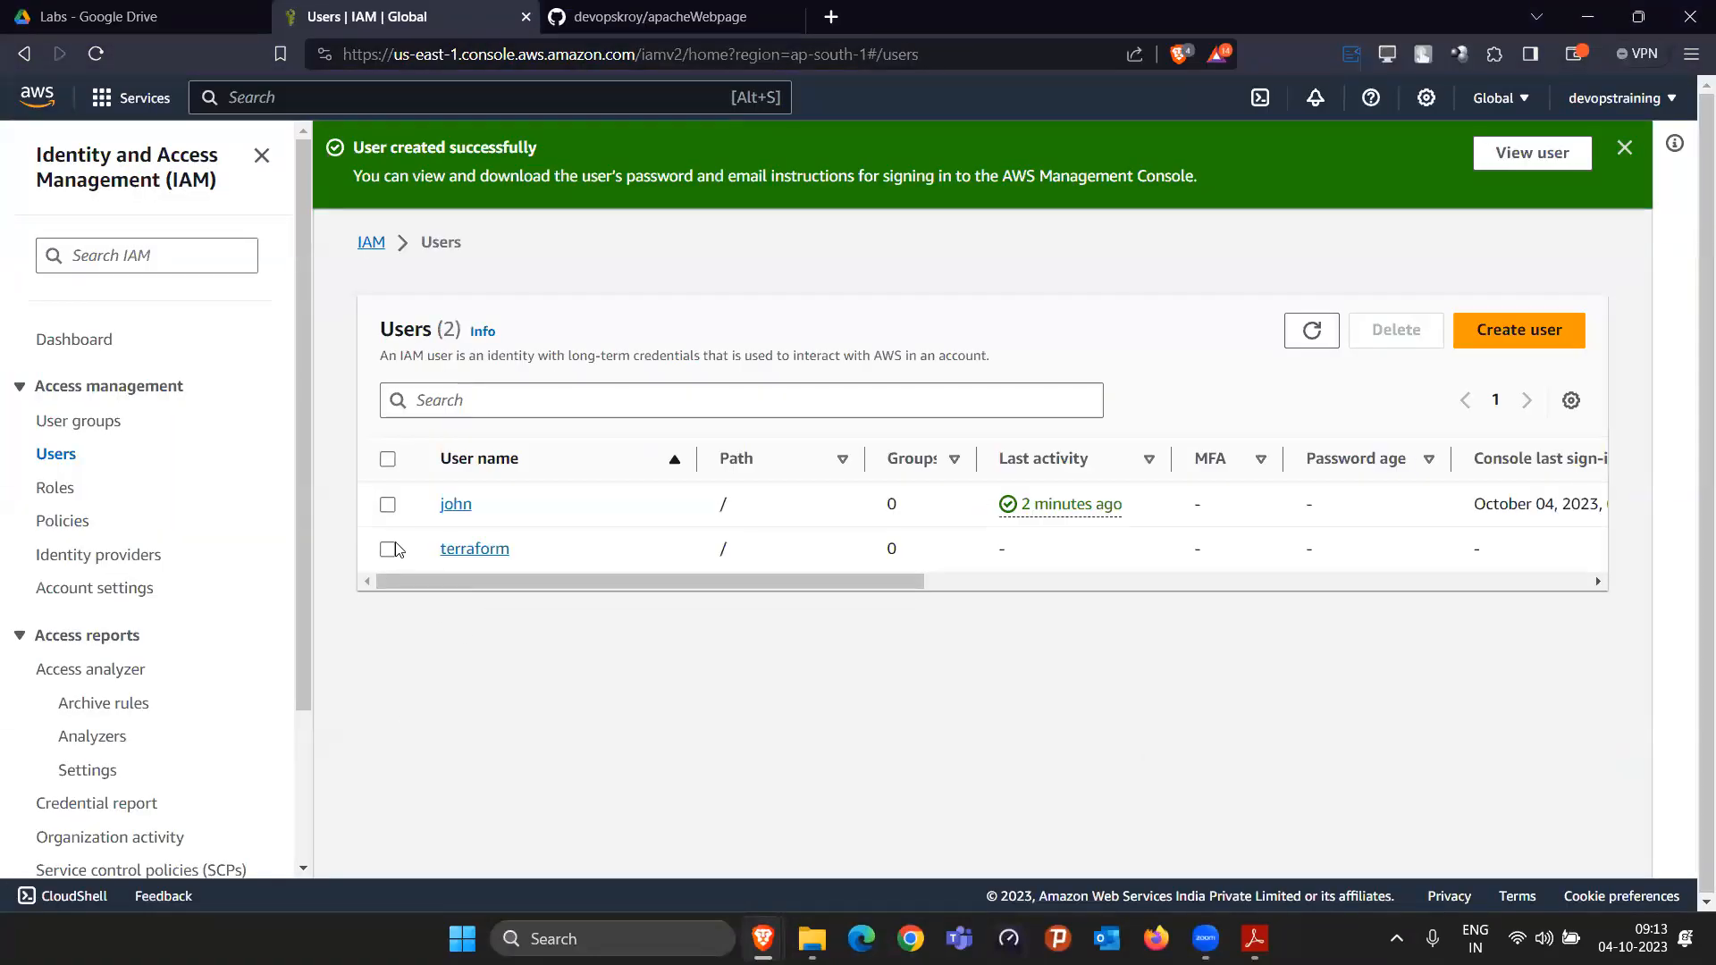
left_click(454, 505)
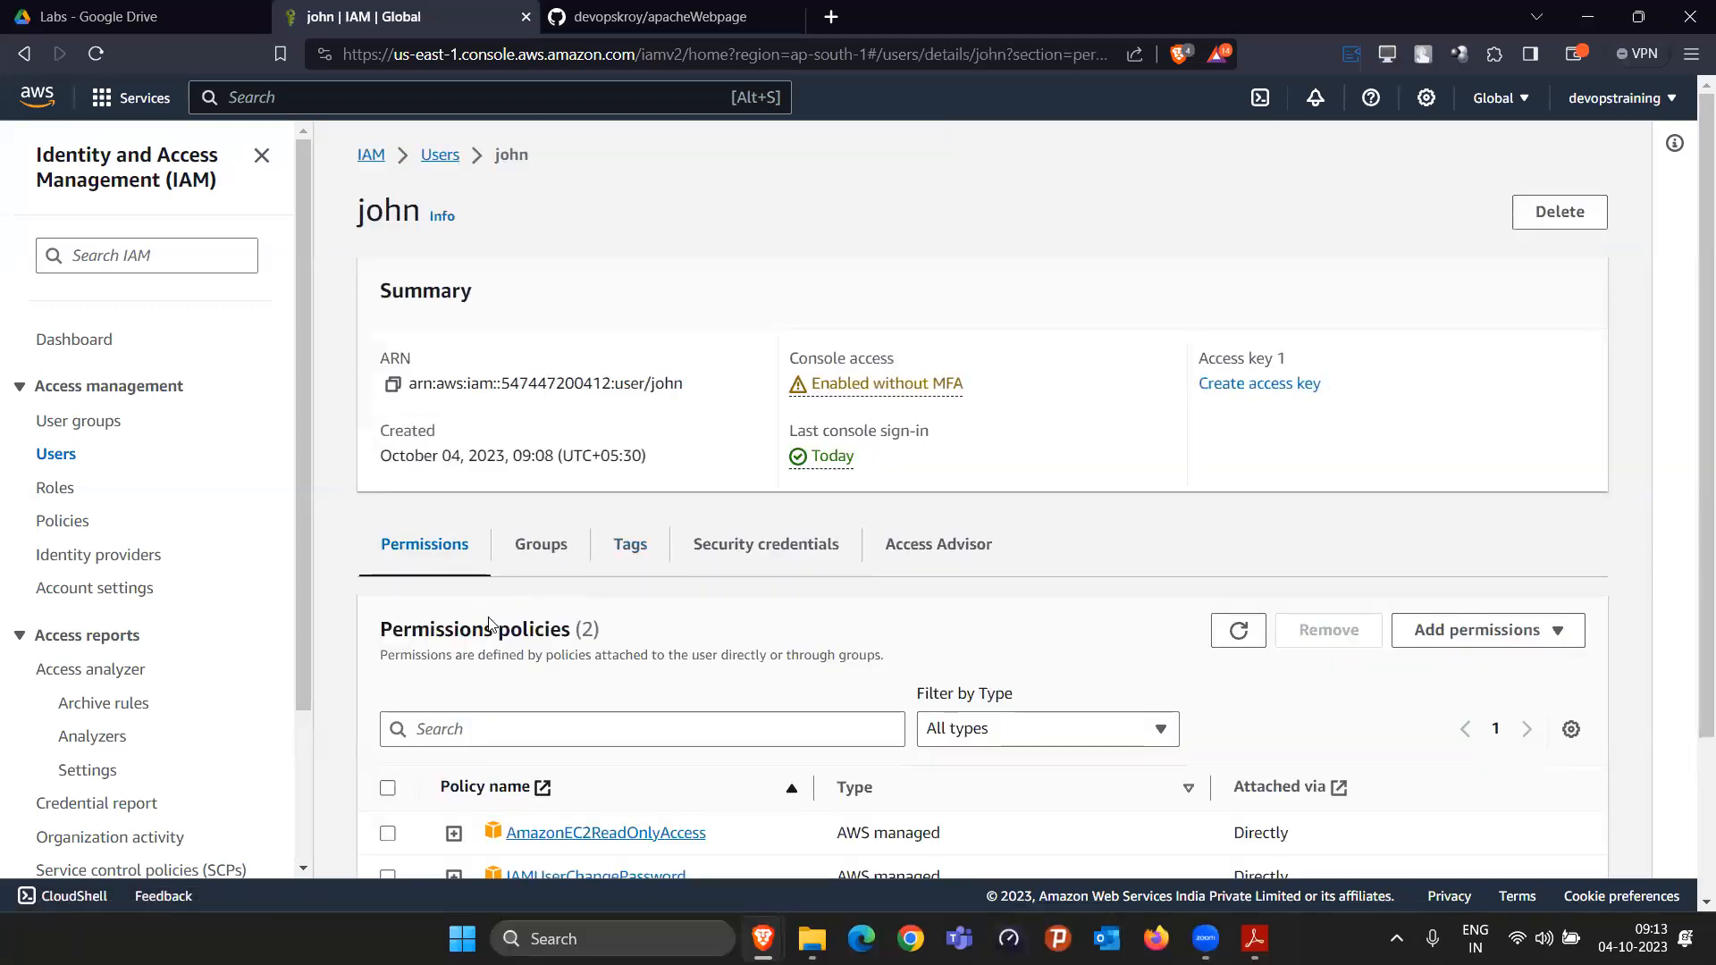
scroll(489, 623, "down", 3)
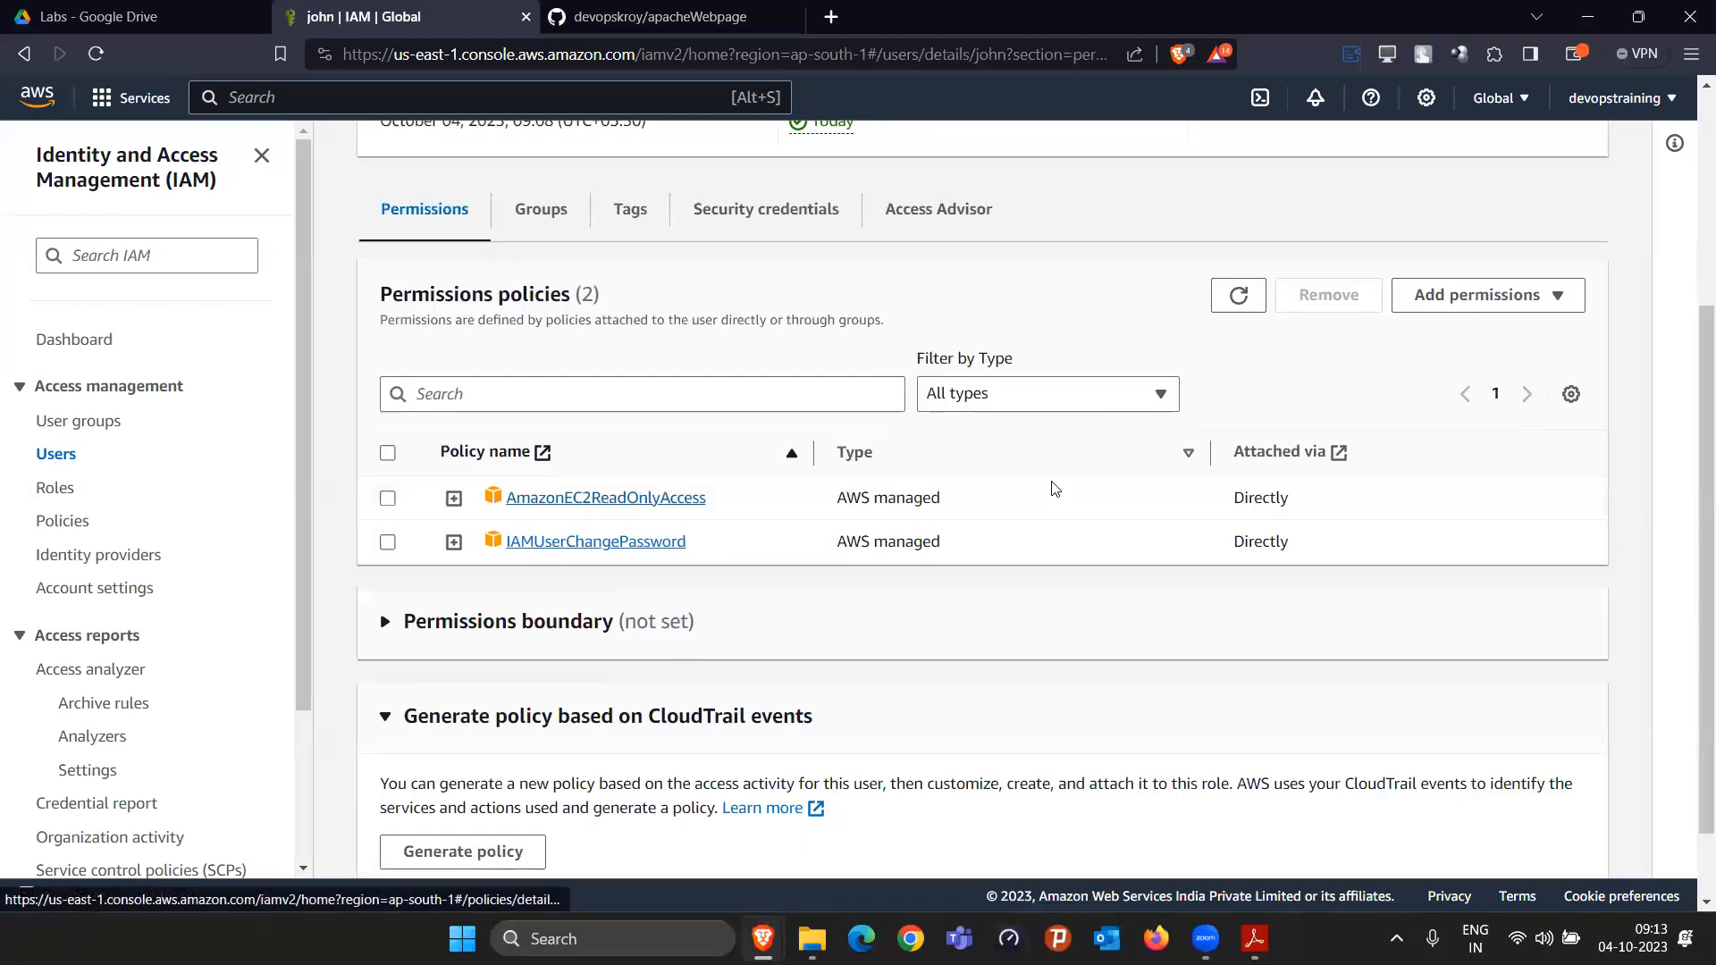
Step: Attach the AmazonEC2FullAccess policy directly to the new IAM user
left_click(1466, 302)
left_click(1470, 329)
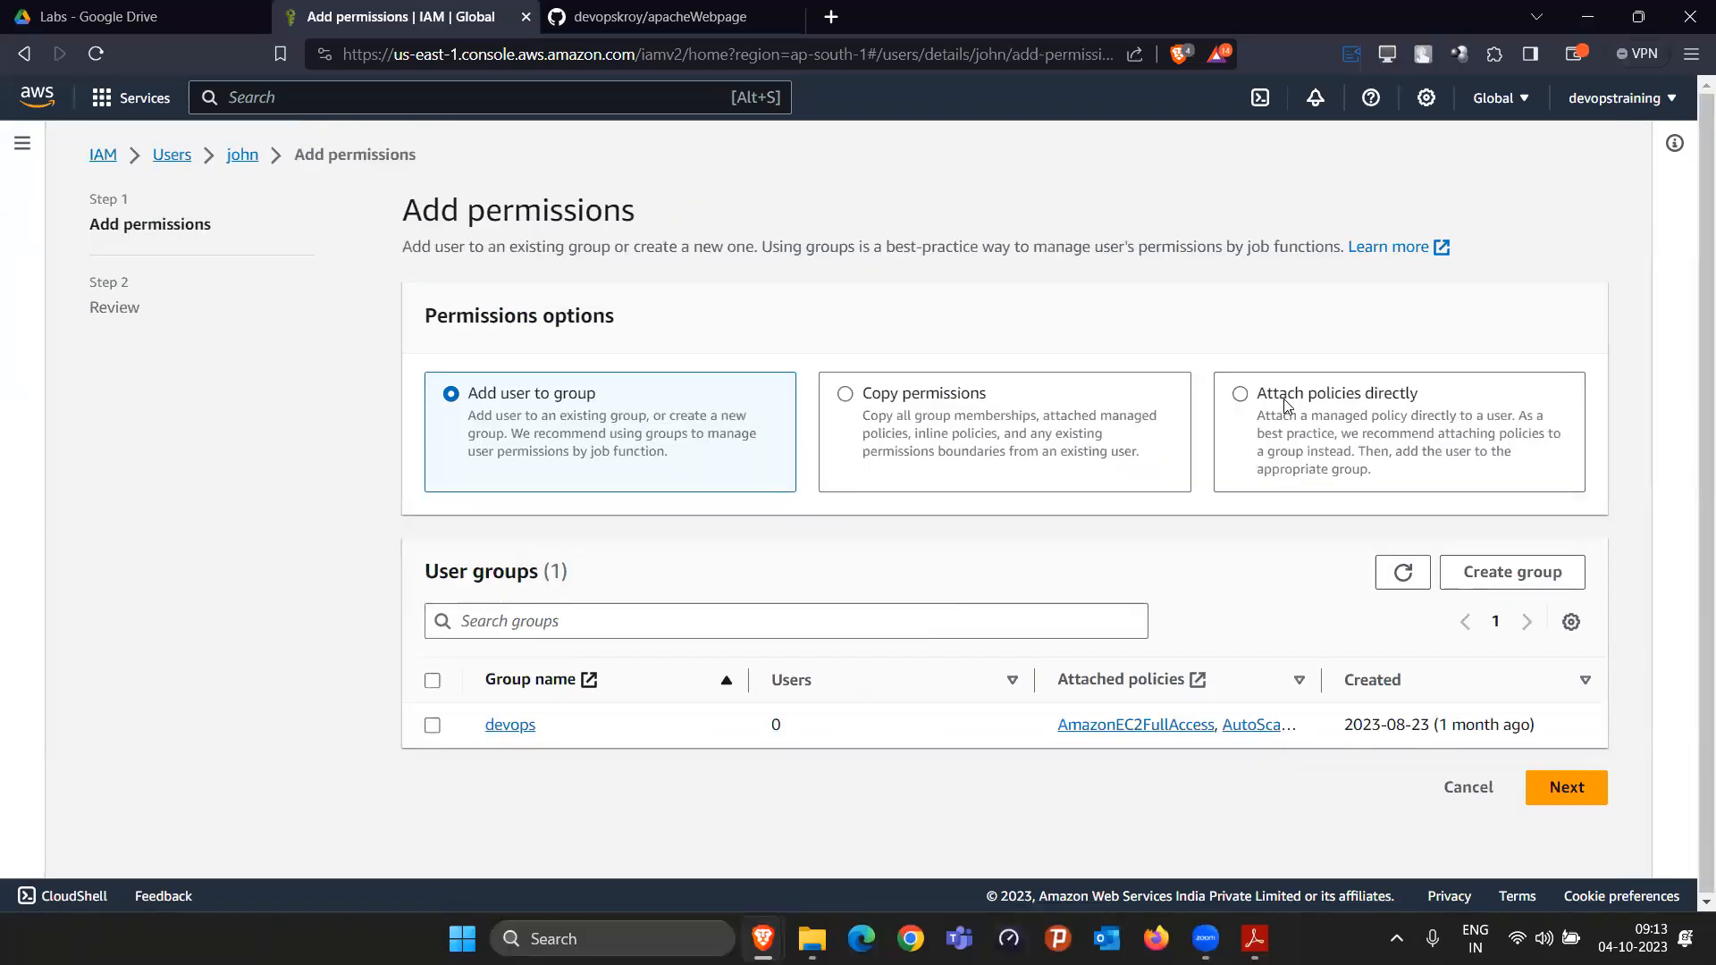
left_click(1285, 404)
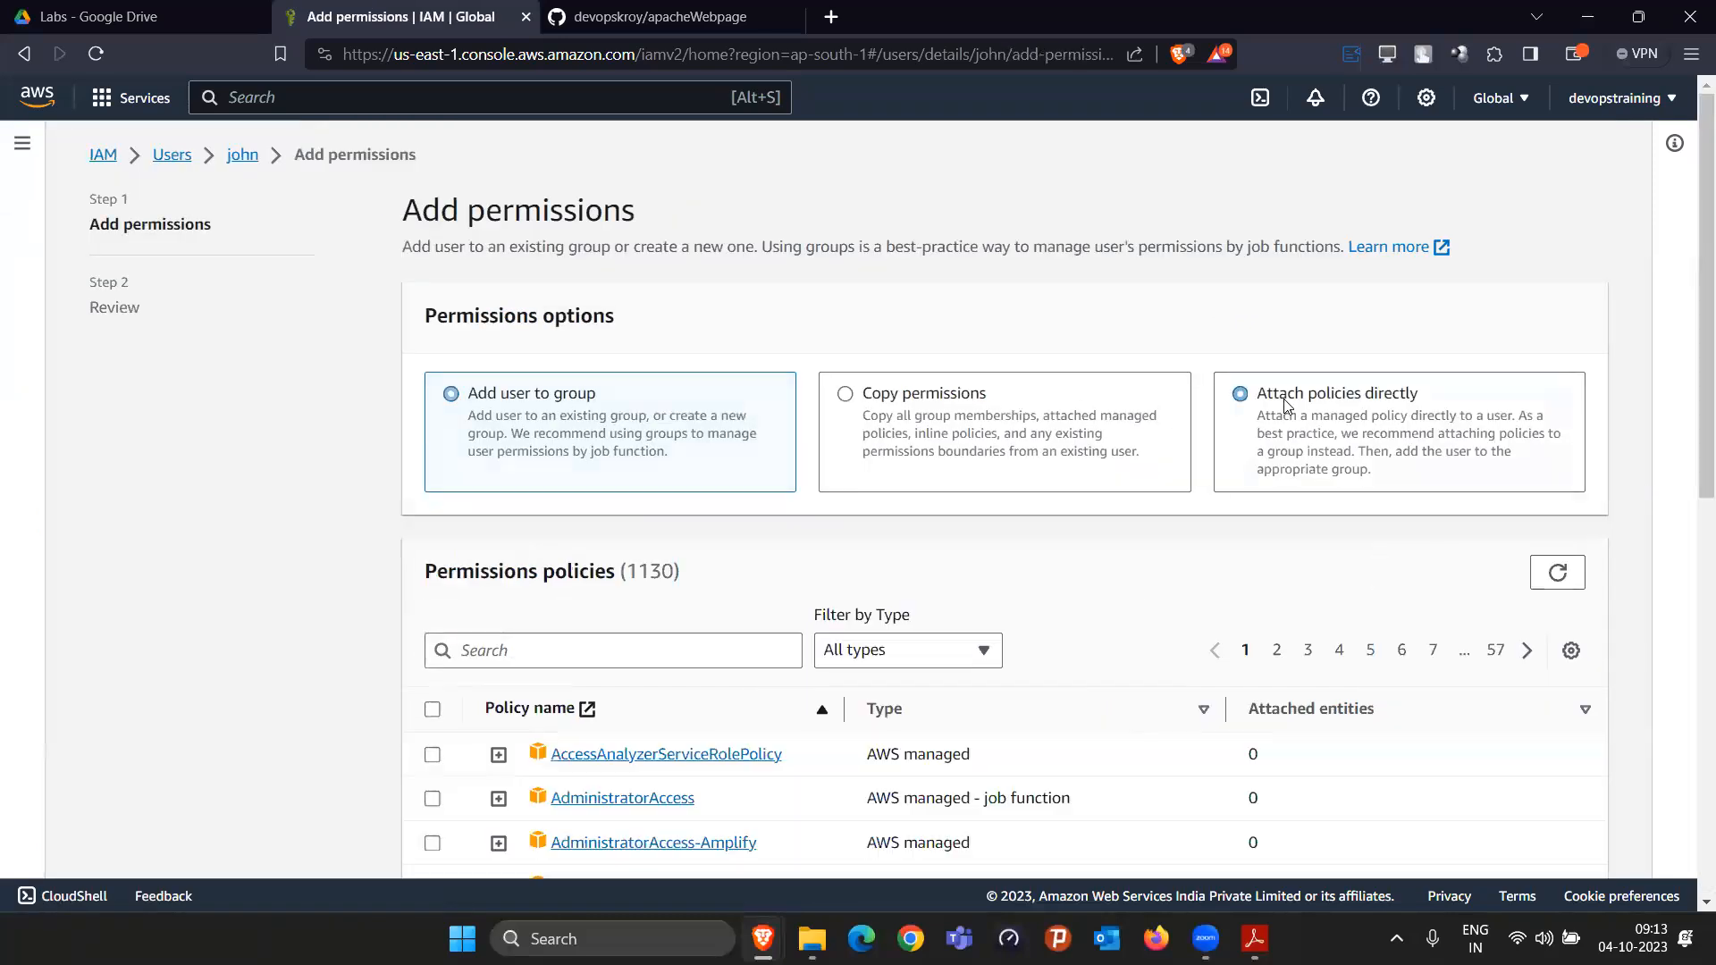
left_click(567, 647)
type("ec2")
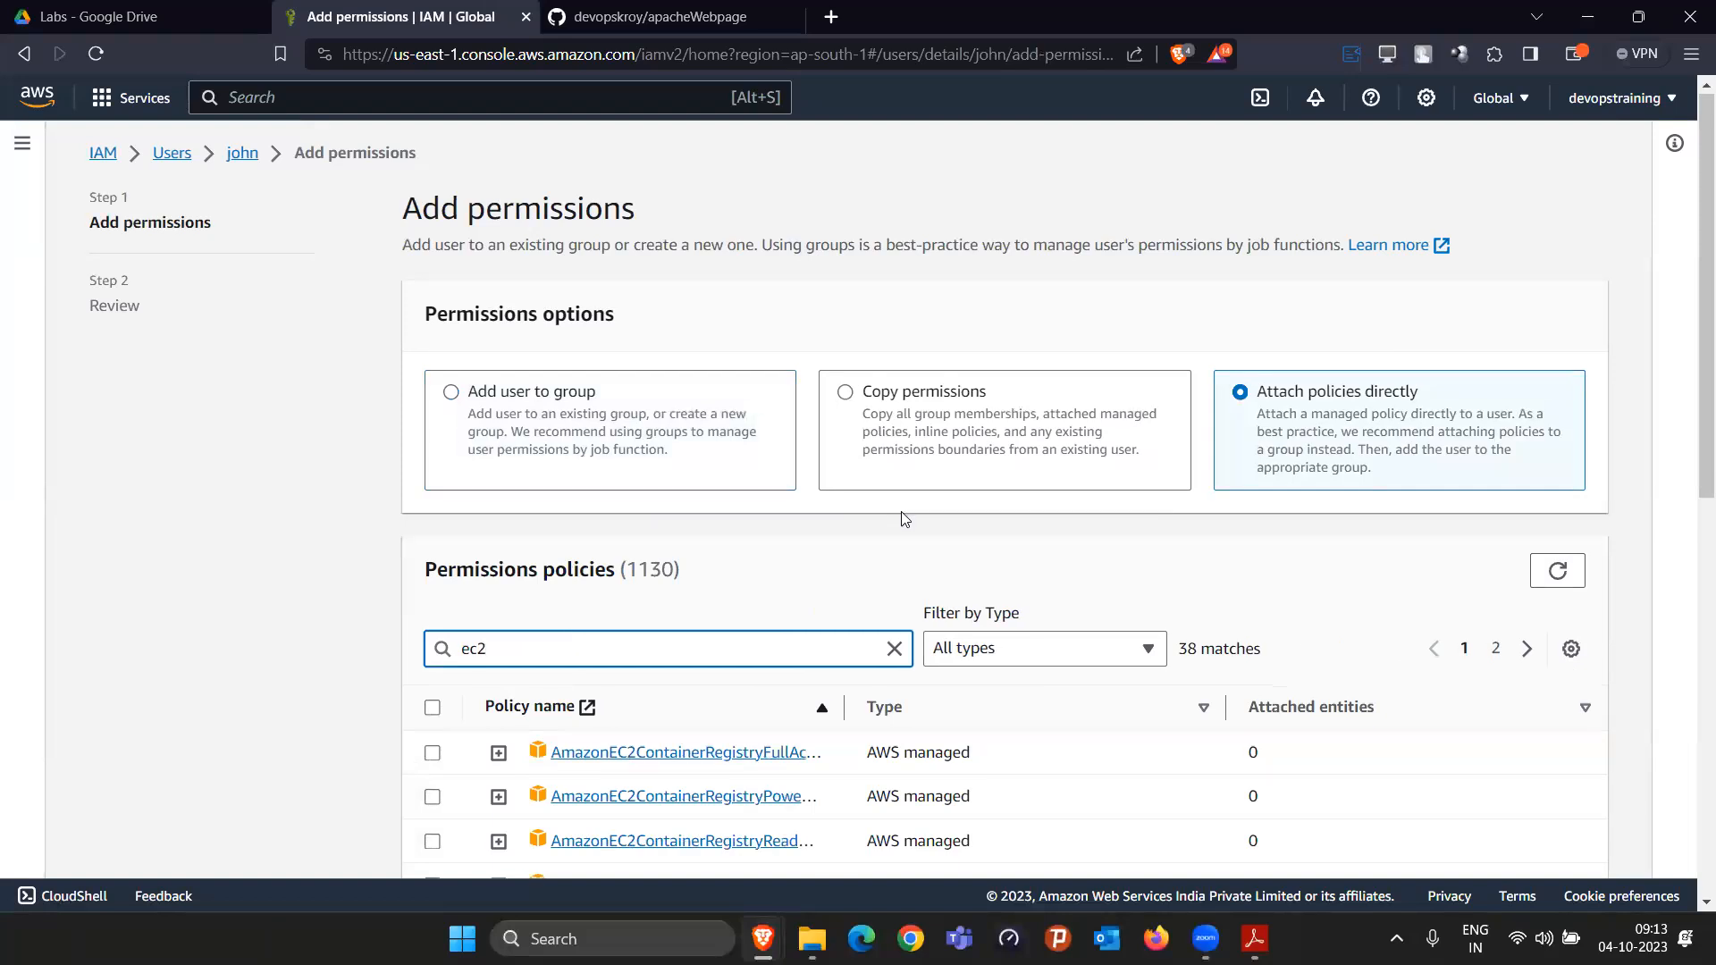
scroll(759, 568, "down", 4)
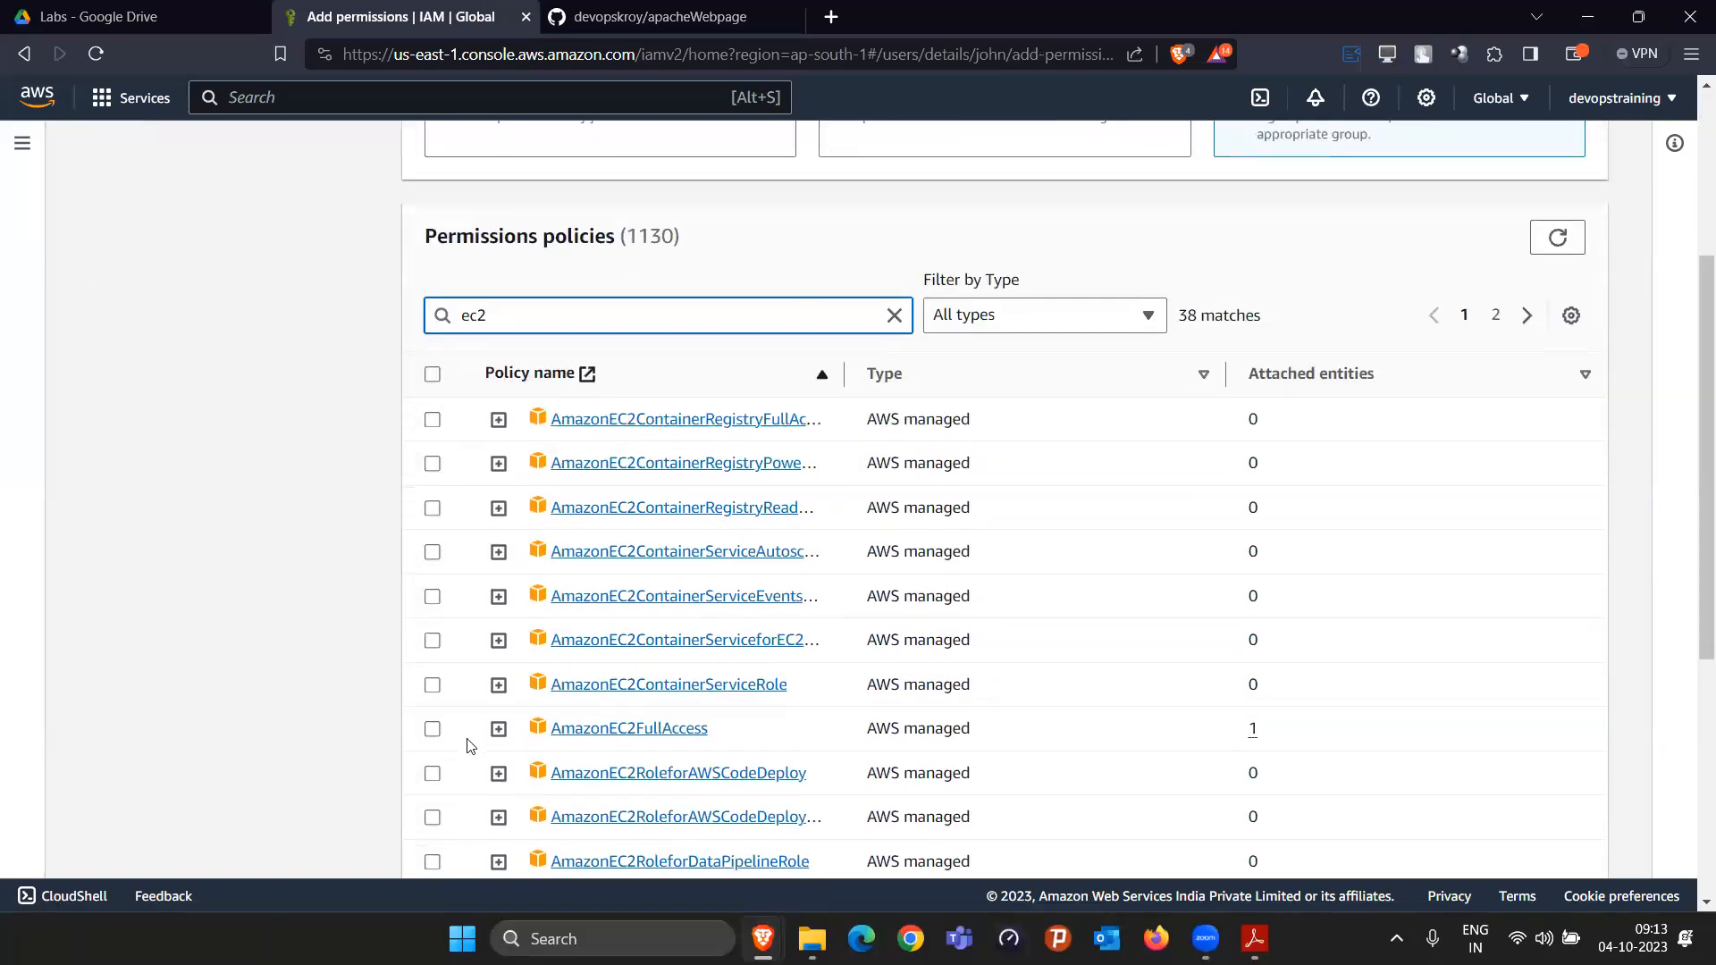
left_click(431, 730)
scroll(1374, 693, "down", 5)
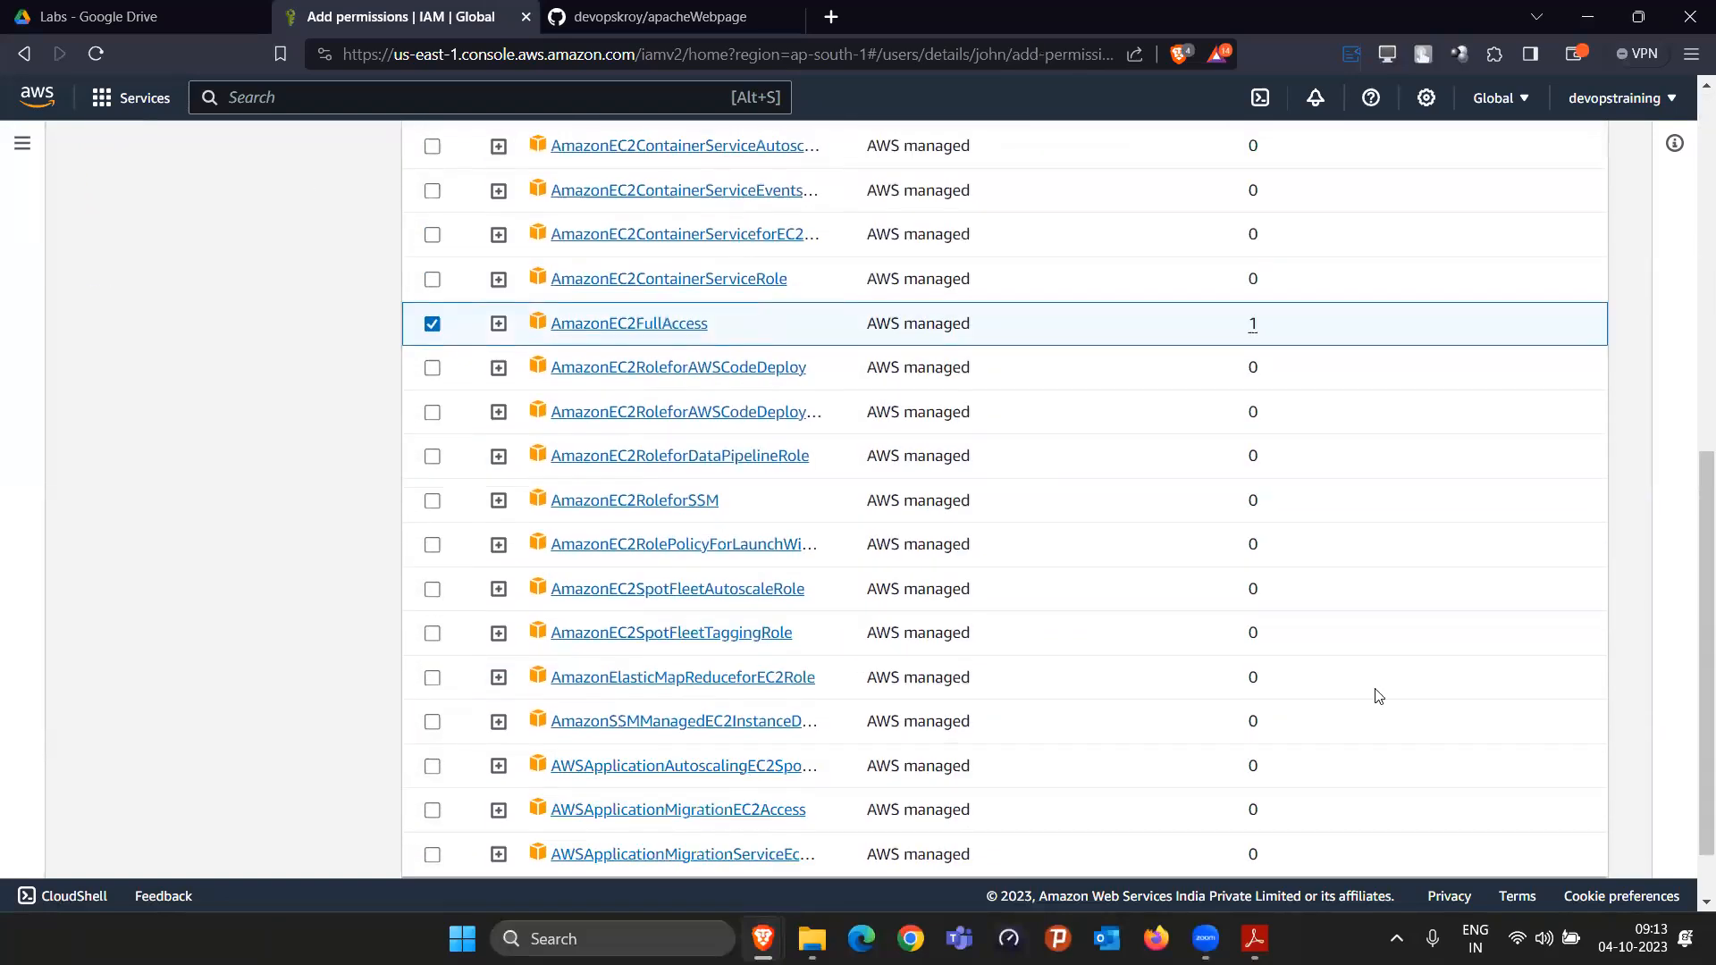
left_click(1555, 840)
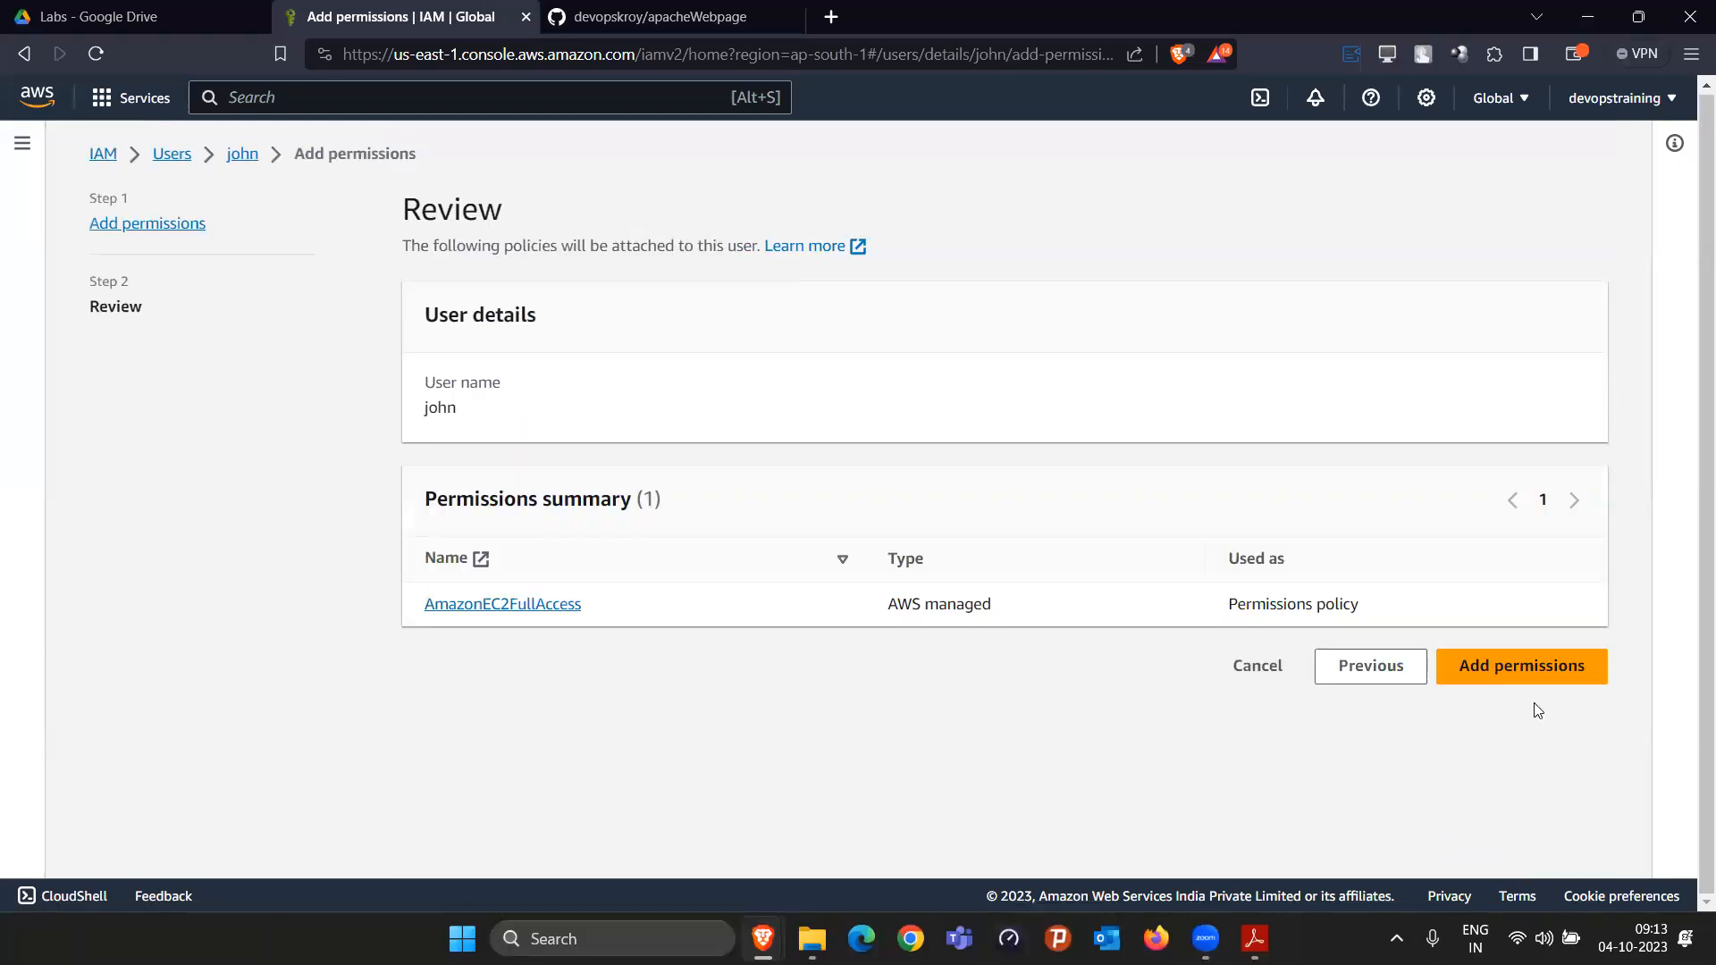
left_click(1528, 659)
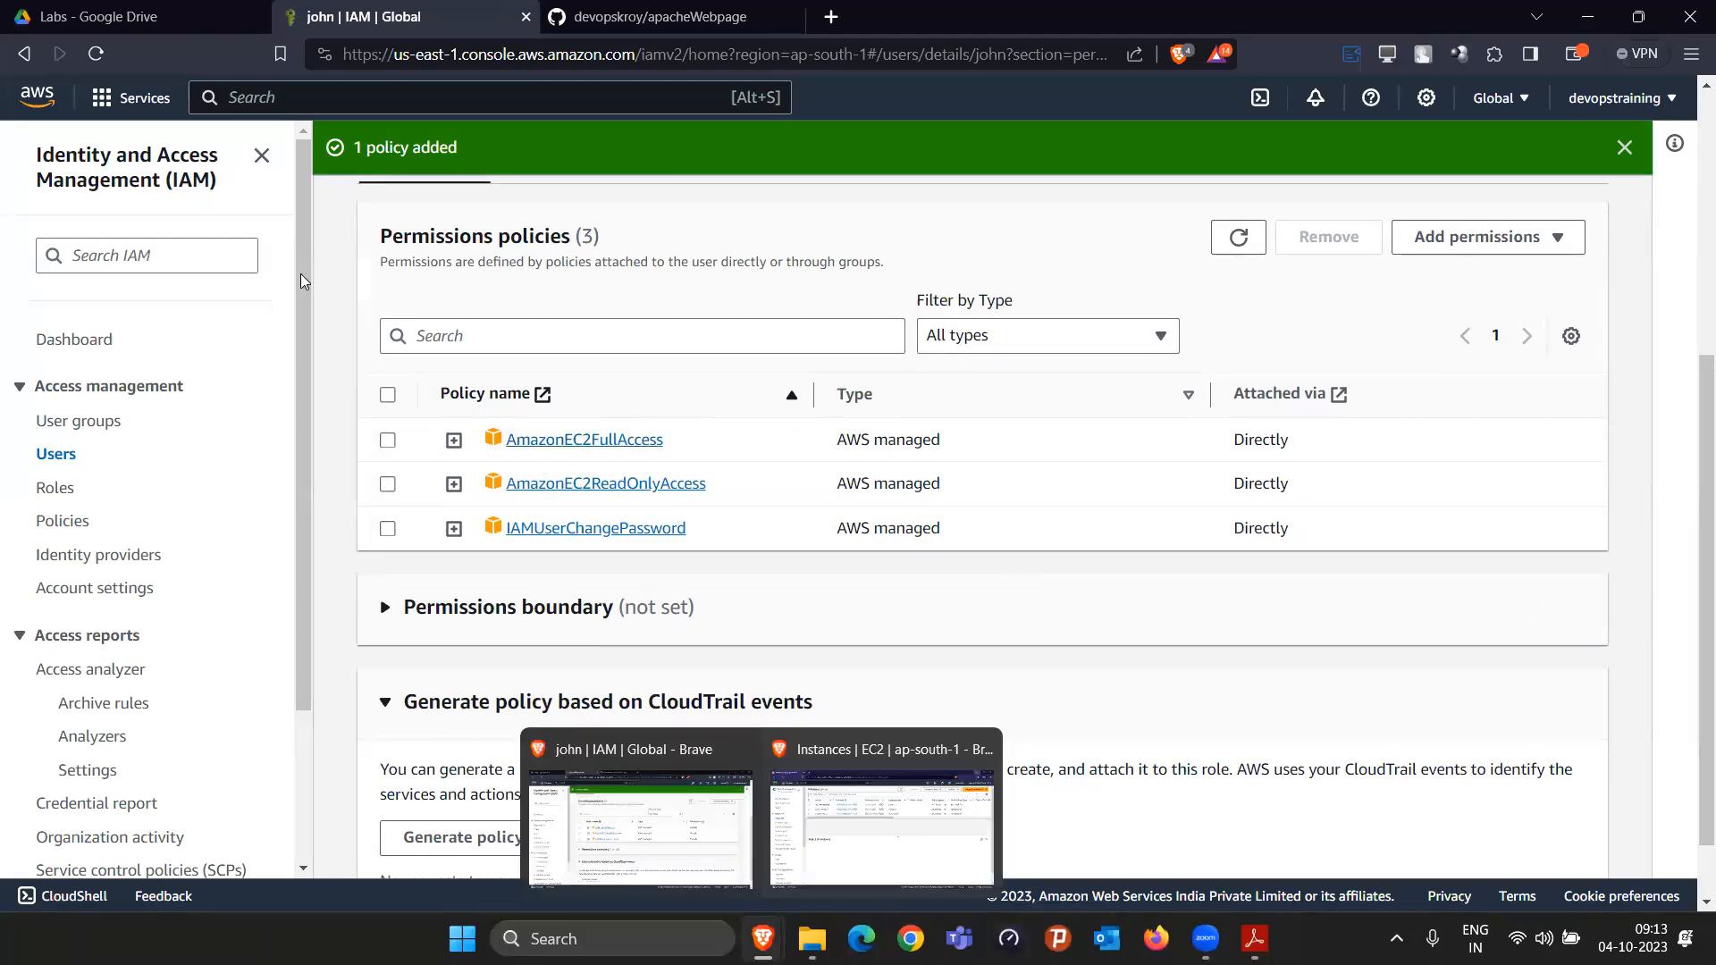
Step: Switch back to the private window, refresh the instances list and start the ec2-efs-tetsing instance
left_click(881, 827)
left_click(1004, 150)
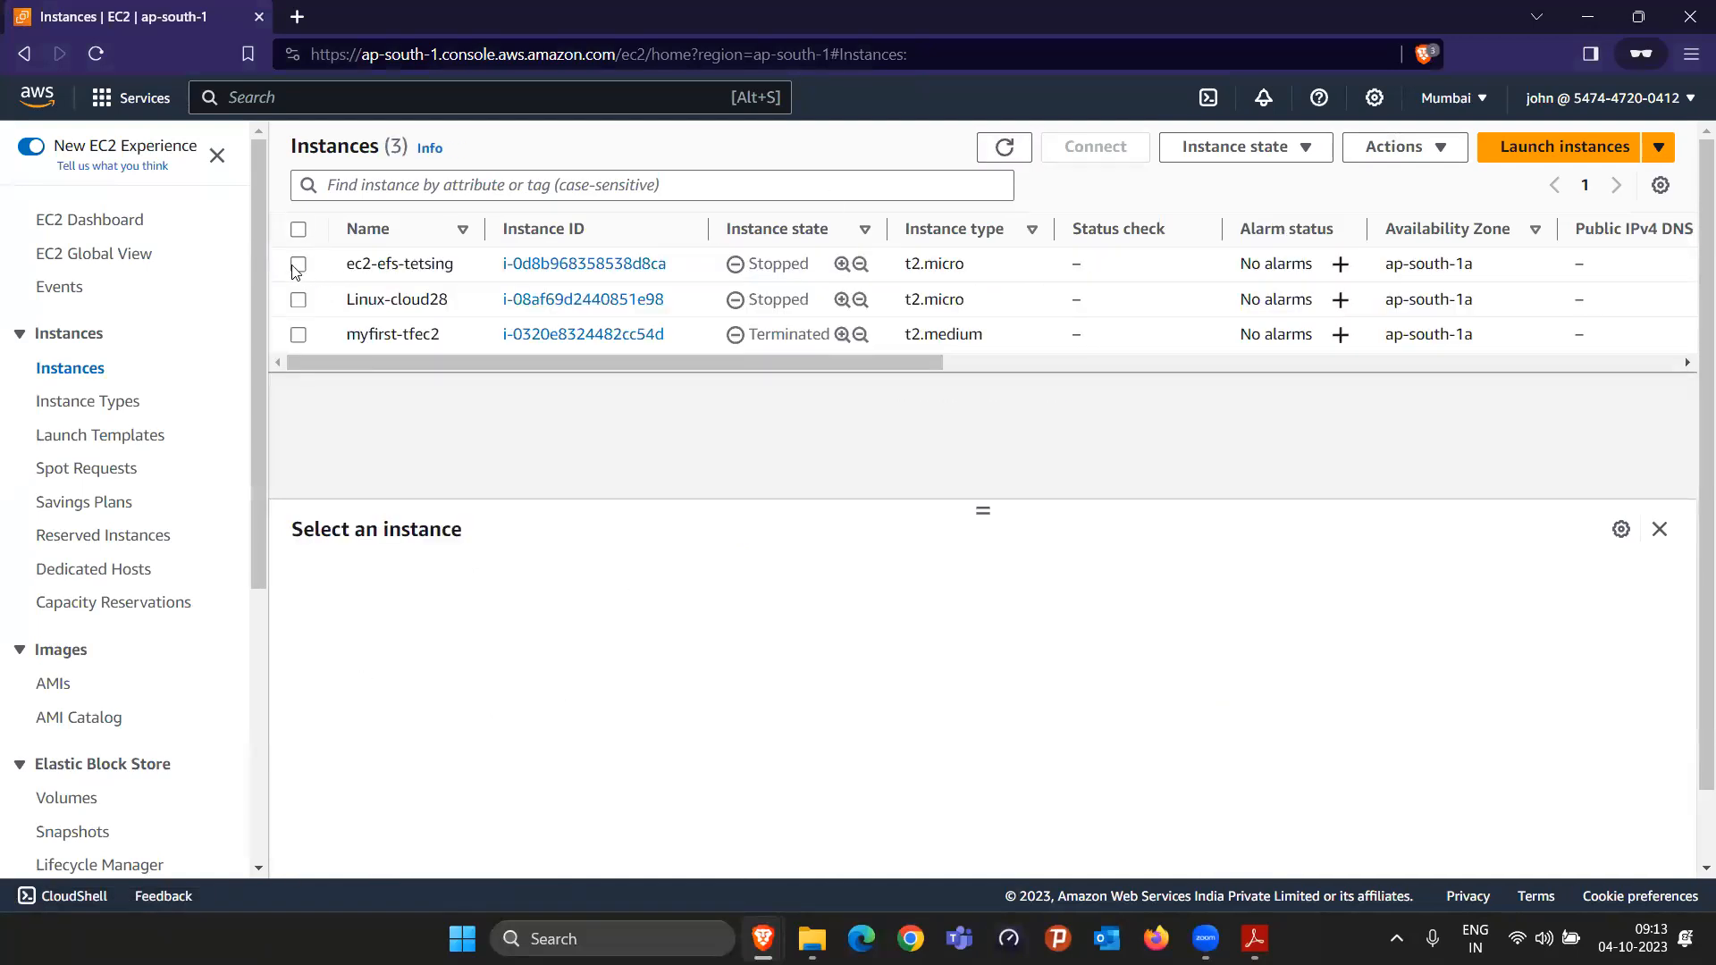
left_click(1249, 159)
left_click(1224, 210)
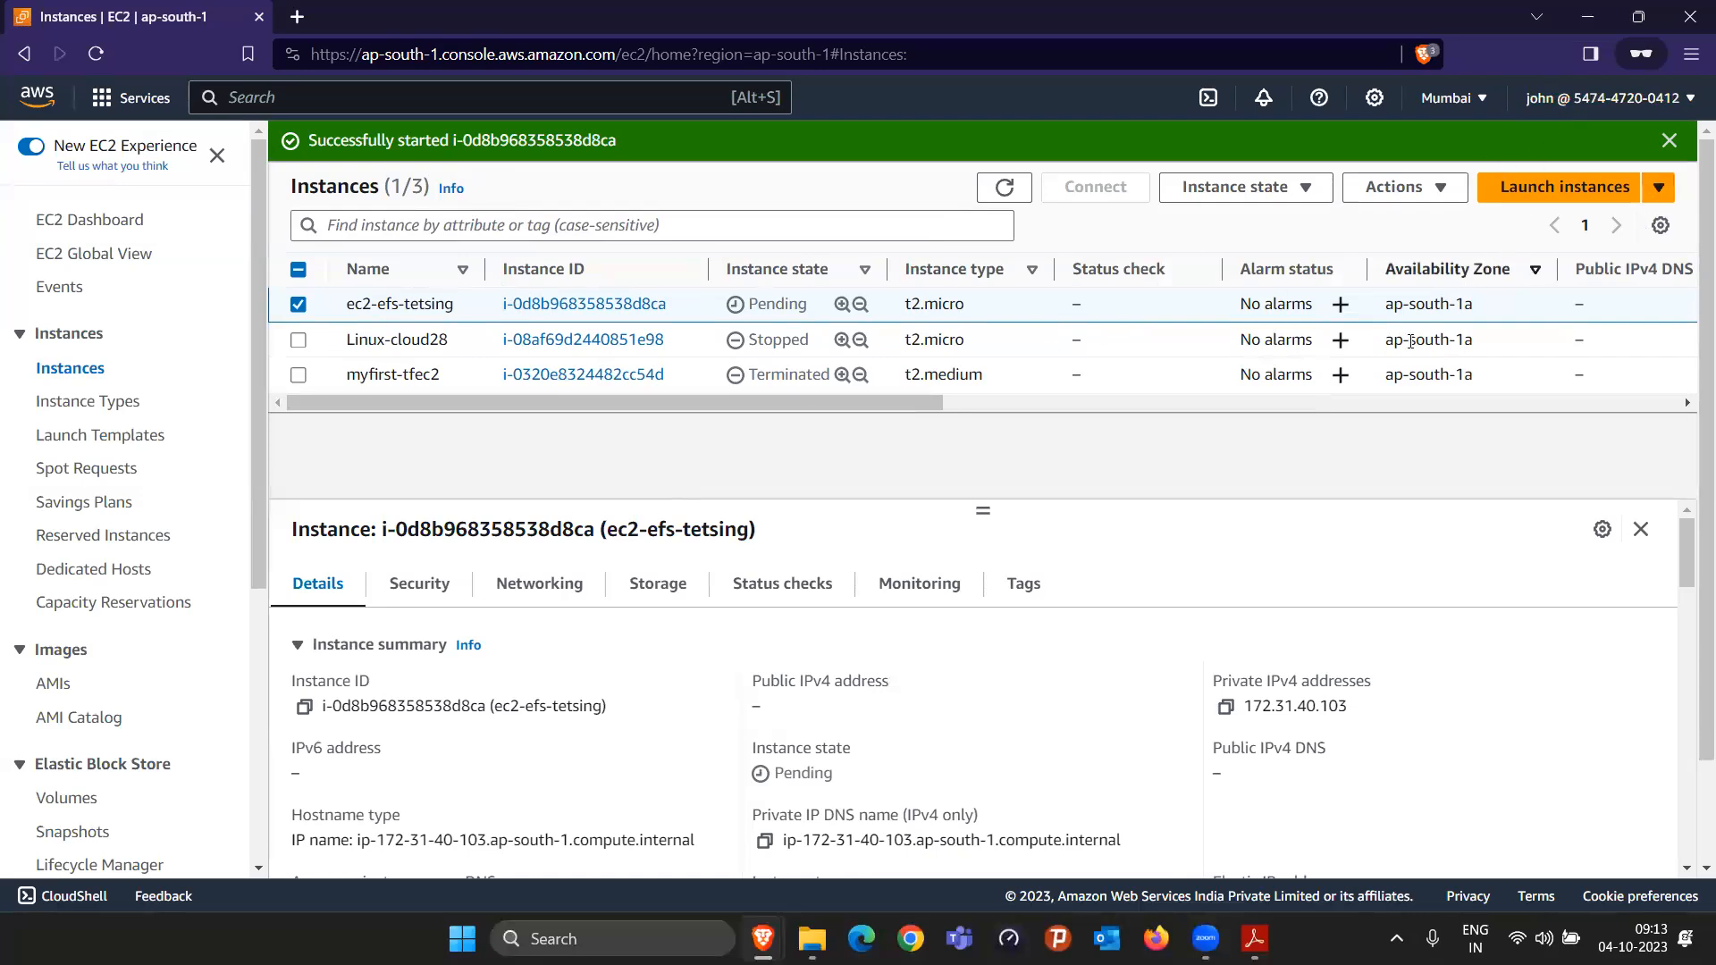
left_click(1670, 140)
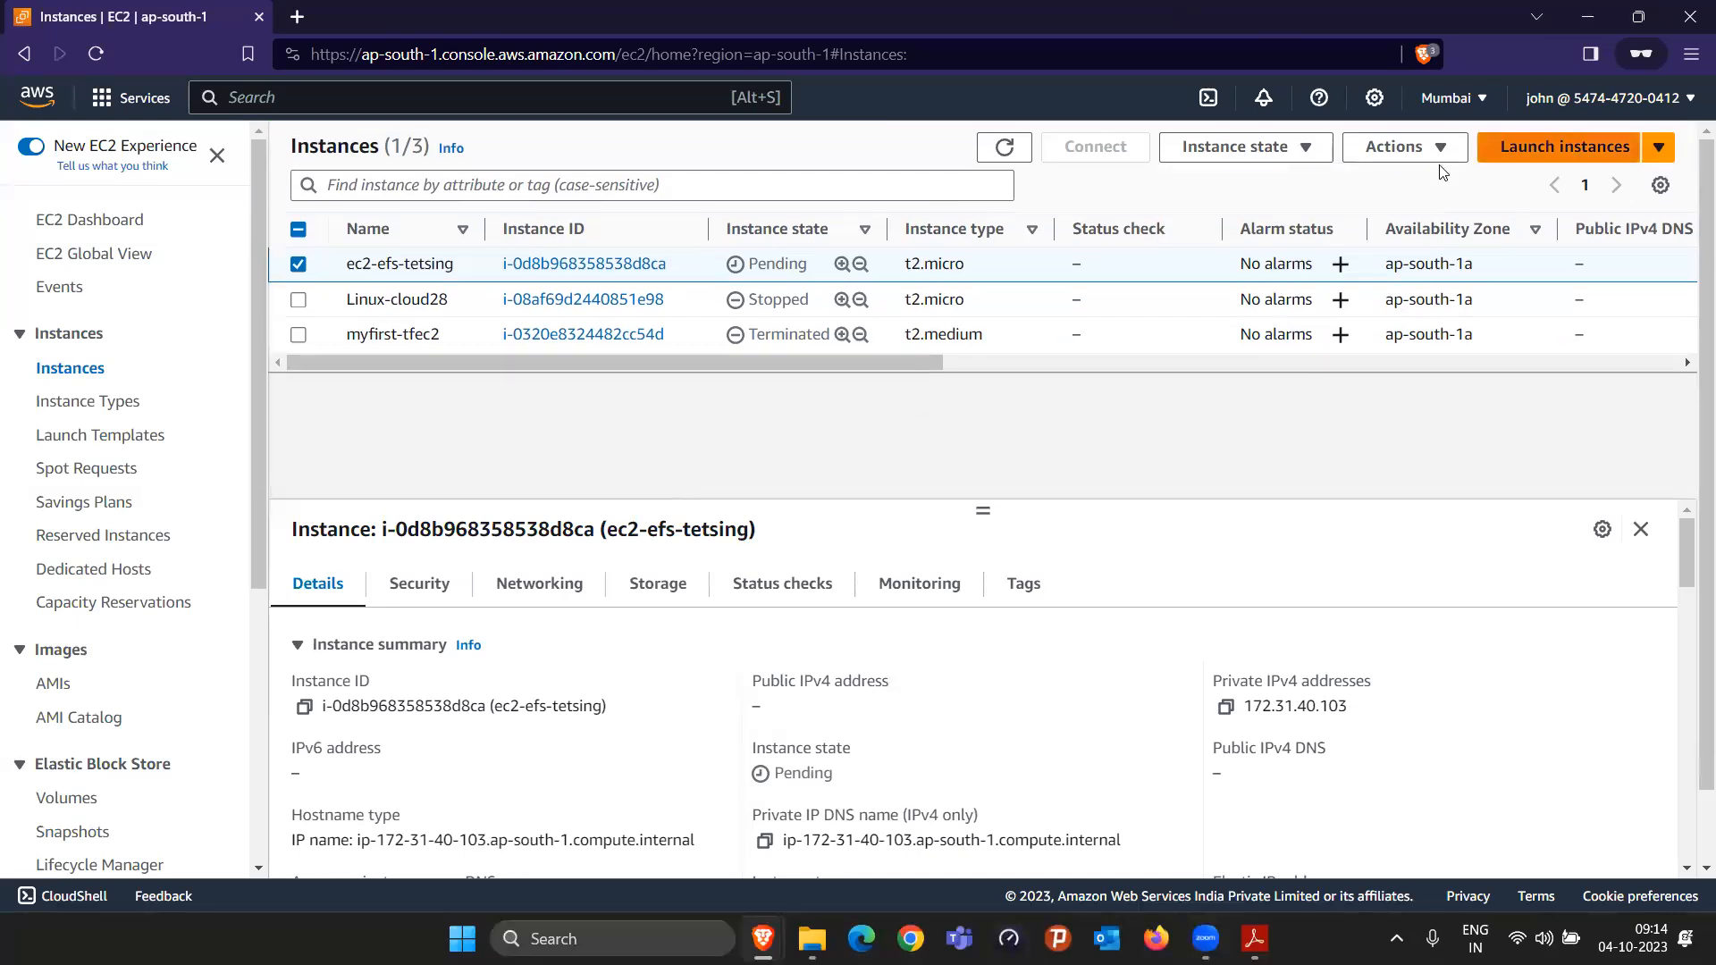
Step: Refresh the instances list repeatedly to check the state of the ec2-efs-tetsing instance
left_click(1004, 147)
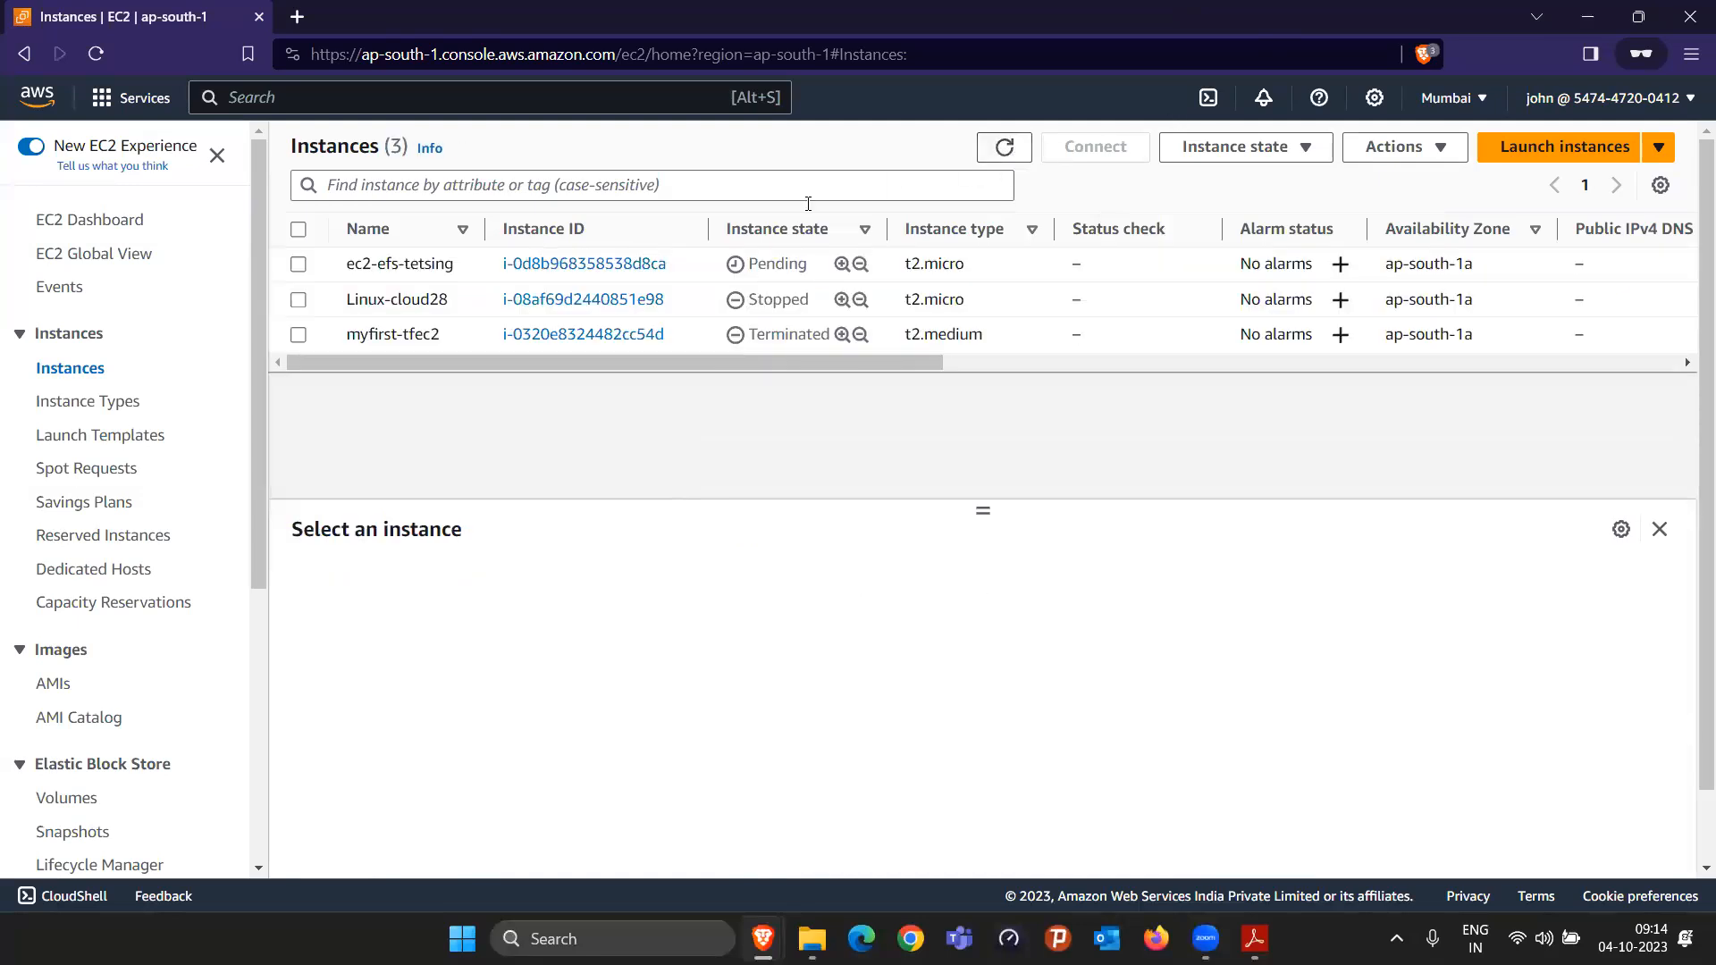
left_click(1003, 146)
left_click(1003, 146)
left_click(1003, 145)
left_click(1002, 145)
left_click(1001, 145)
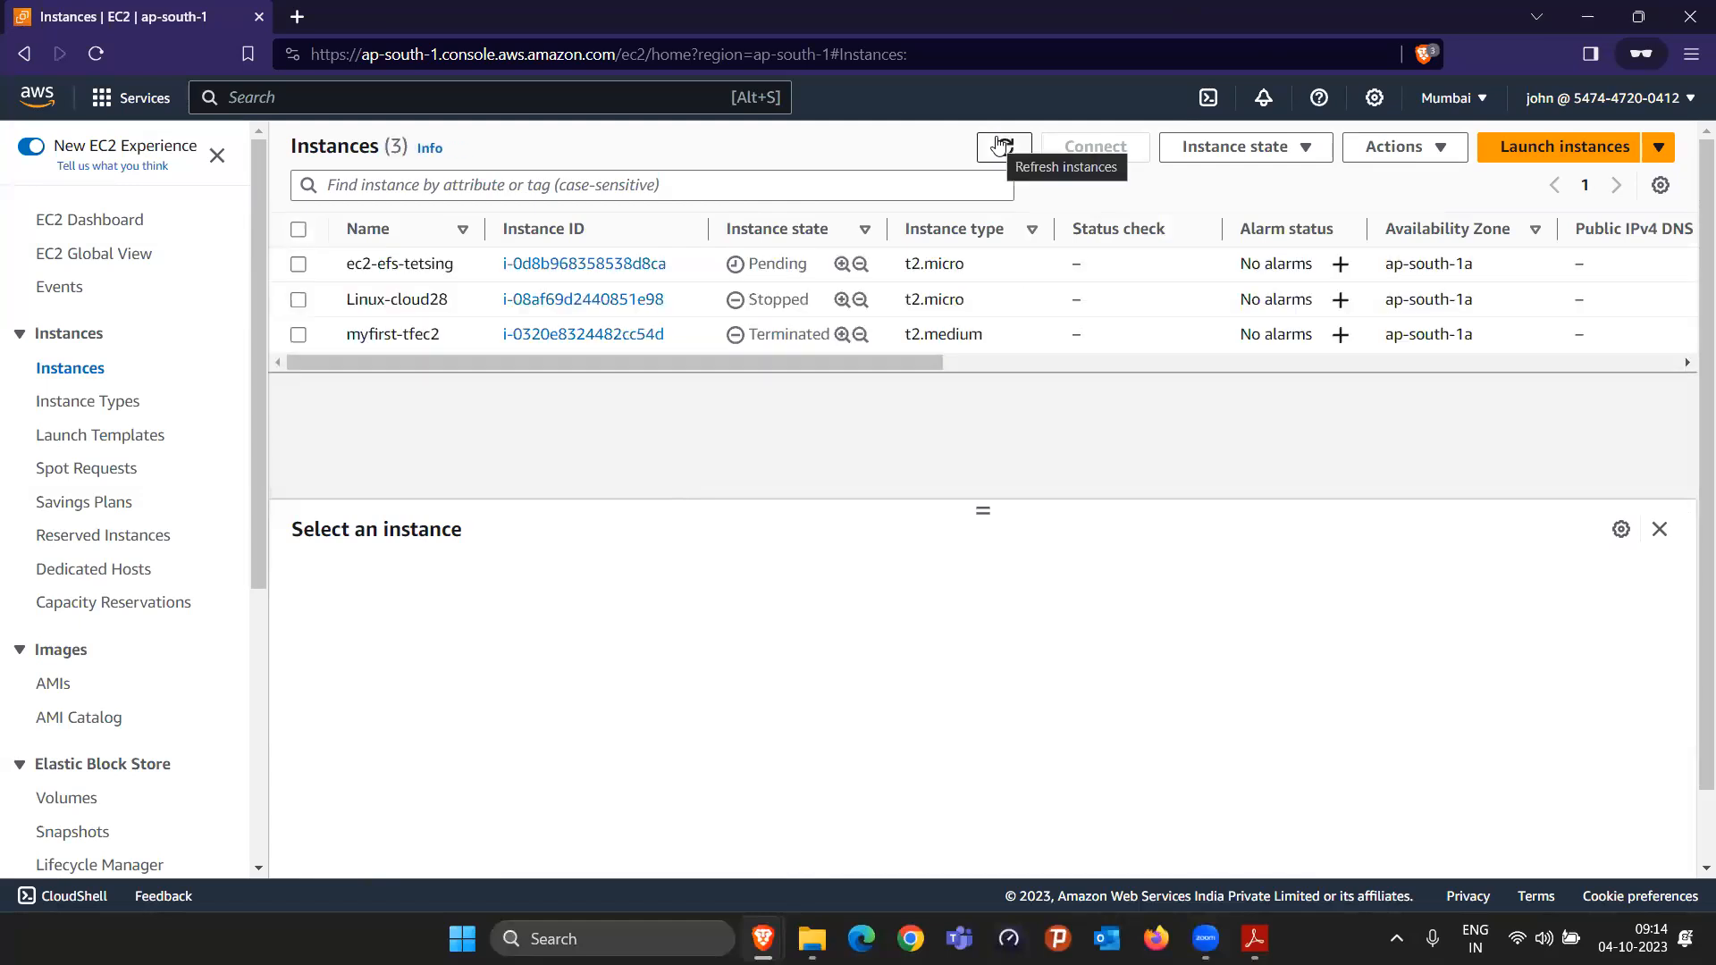
left_click(1003, 145)
left_click(1003, 146)
left_click(1003, 145)
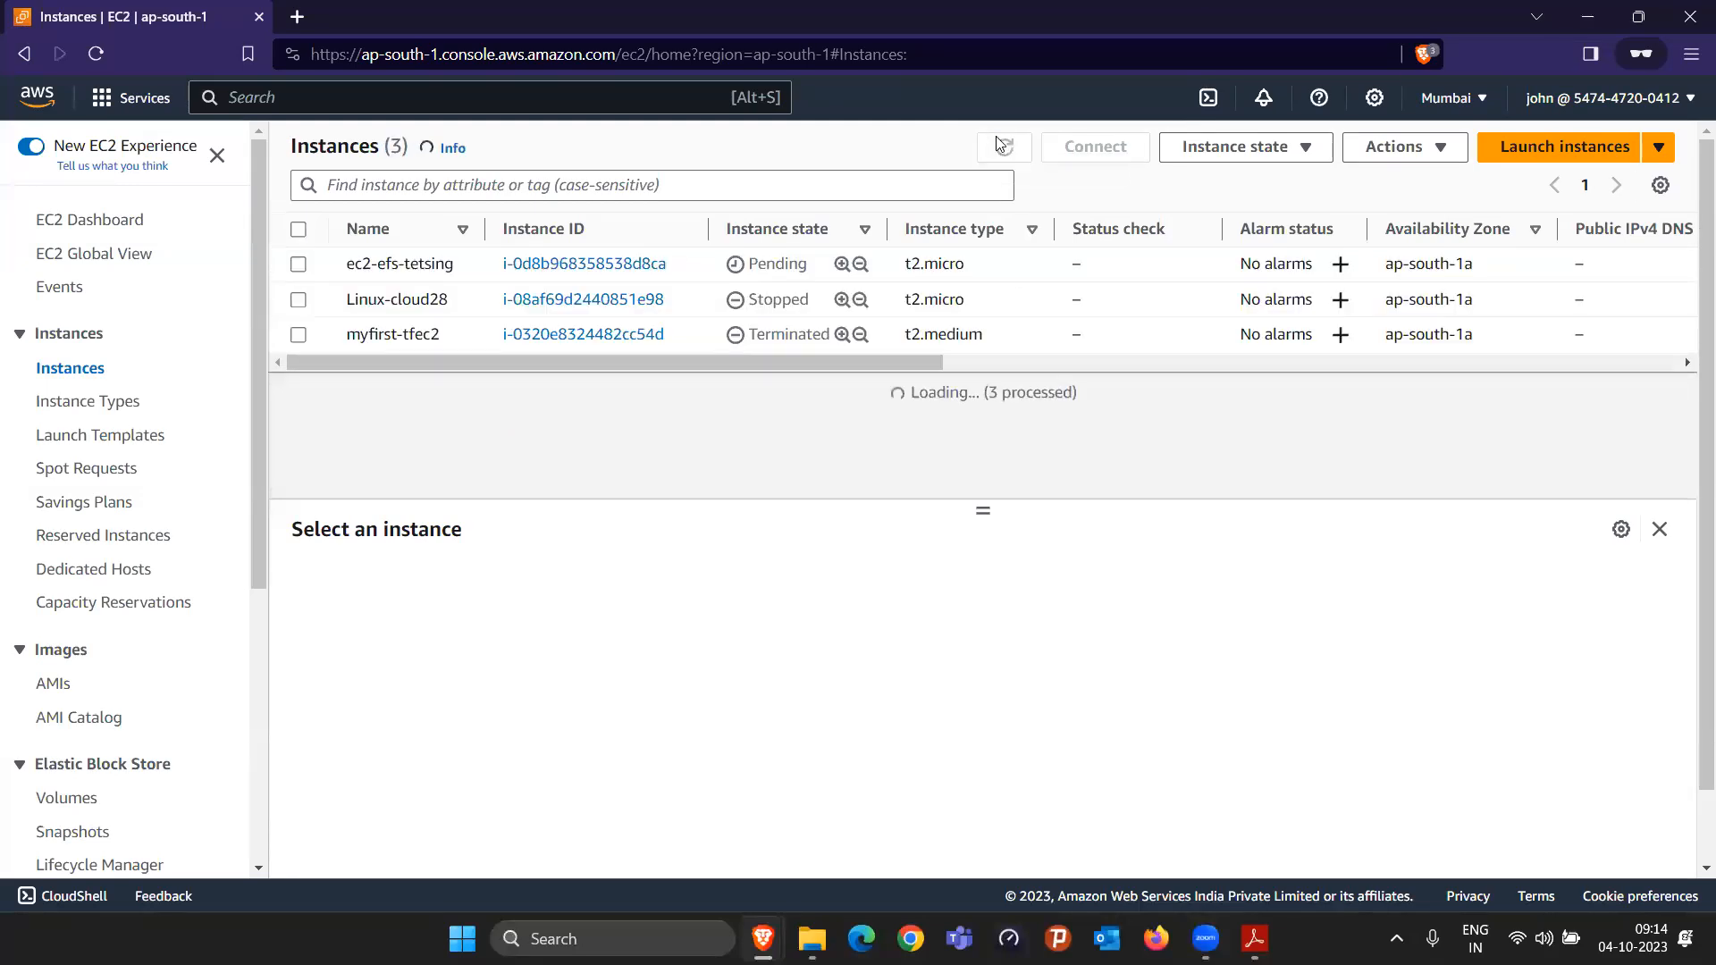
Step: Keep reloading the instances list to monitor whether the ec2-efs-tetsing instance has finished starting
left_click(1002, 146)
left_click(1003, 146)
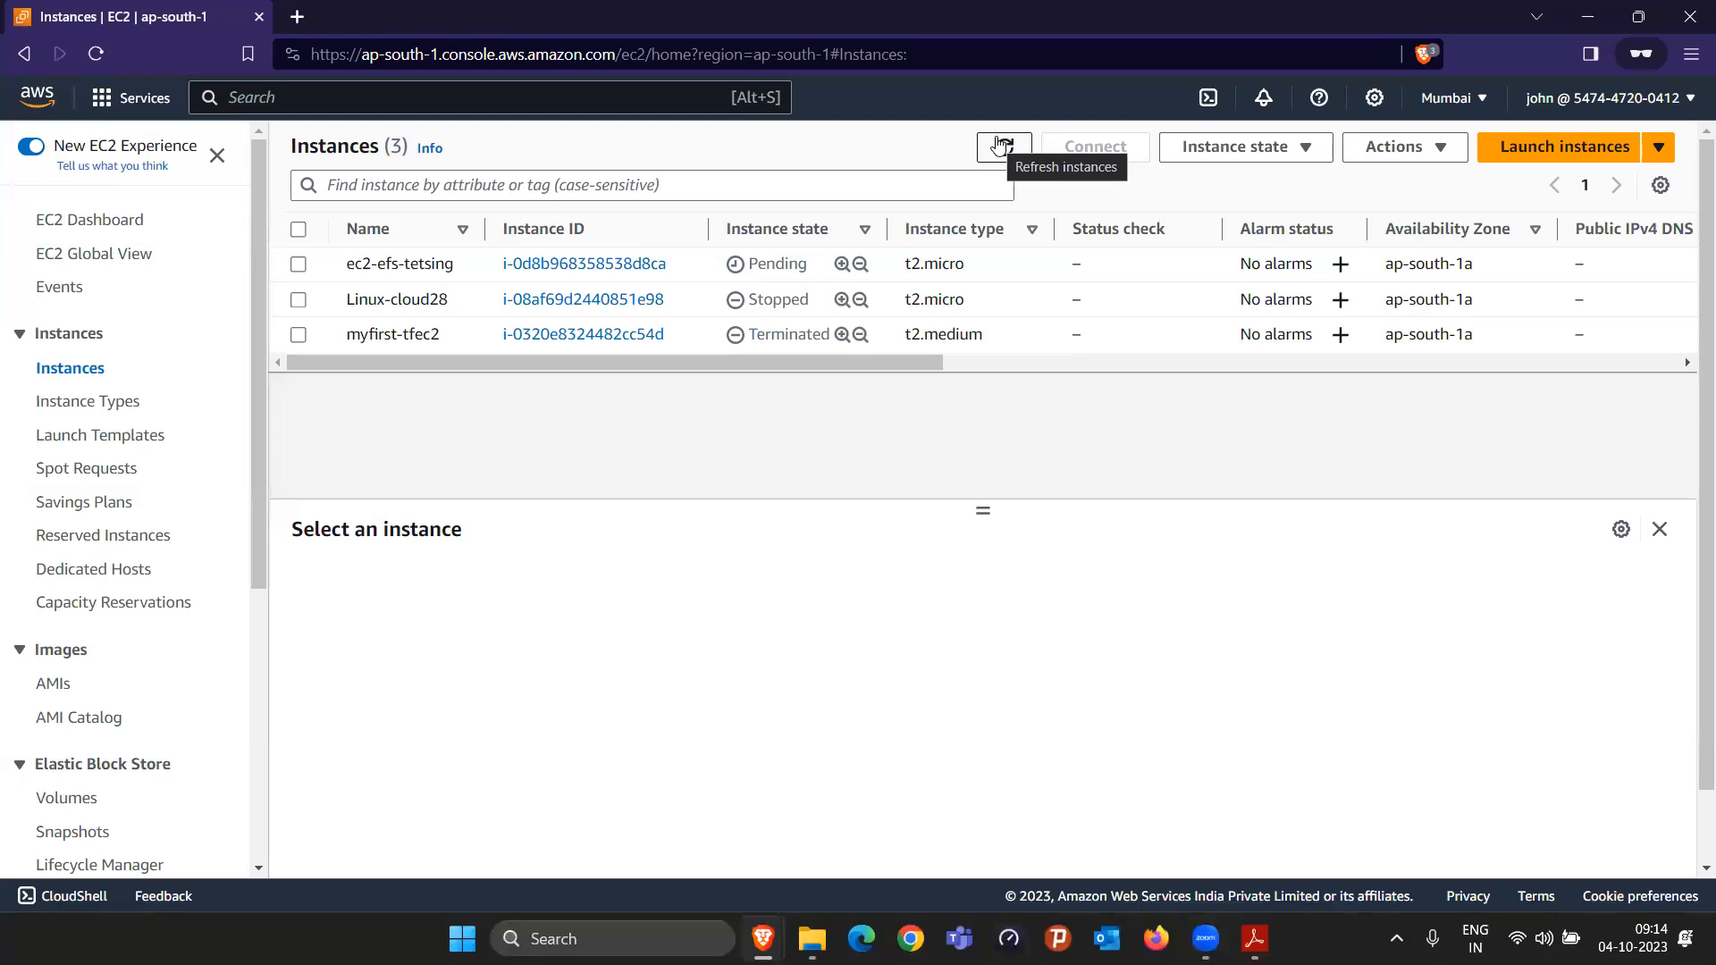
left_click(1002, 145)
left_click(1003, 144)
left_click(1003, 146)
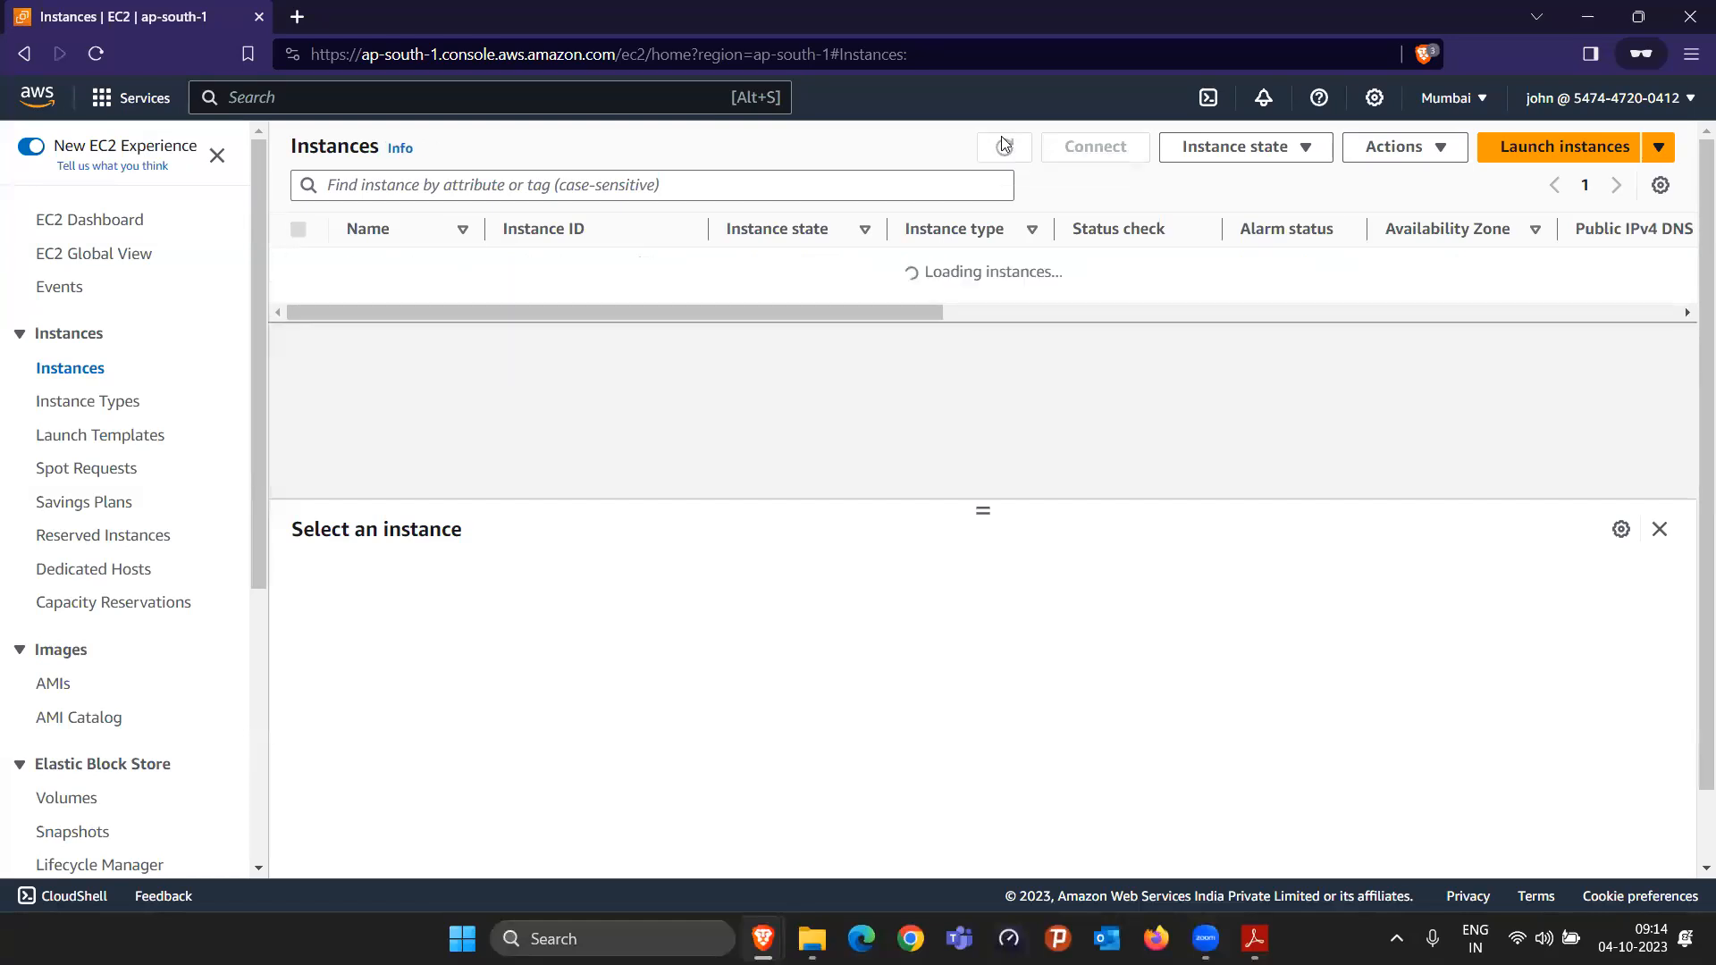
left_click(1003, 146)
left_click(1003, 145)
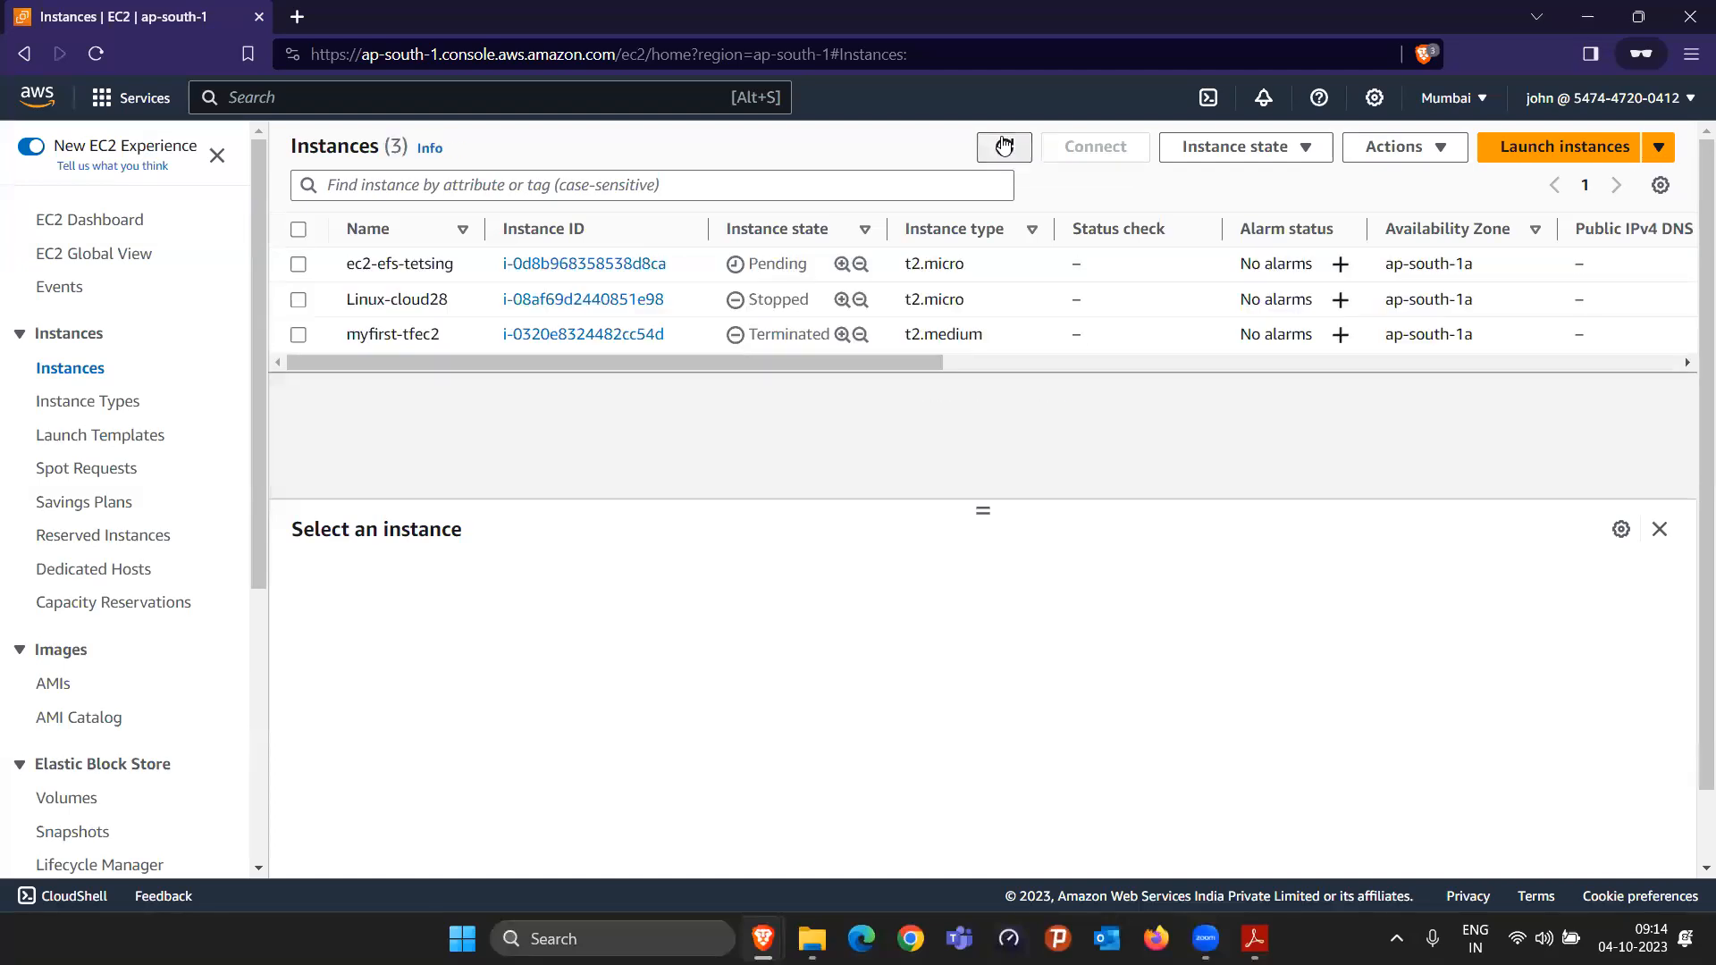
left_click(1004, 145)
left_click(1003, 145)
left_click(1004, 147)
left_click(1005, 147)
left_click(1004, 146)
left_click(299, 264)
left_click(999, 147)
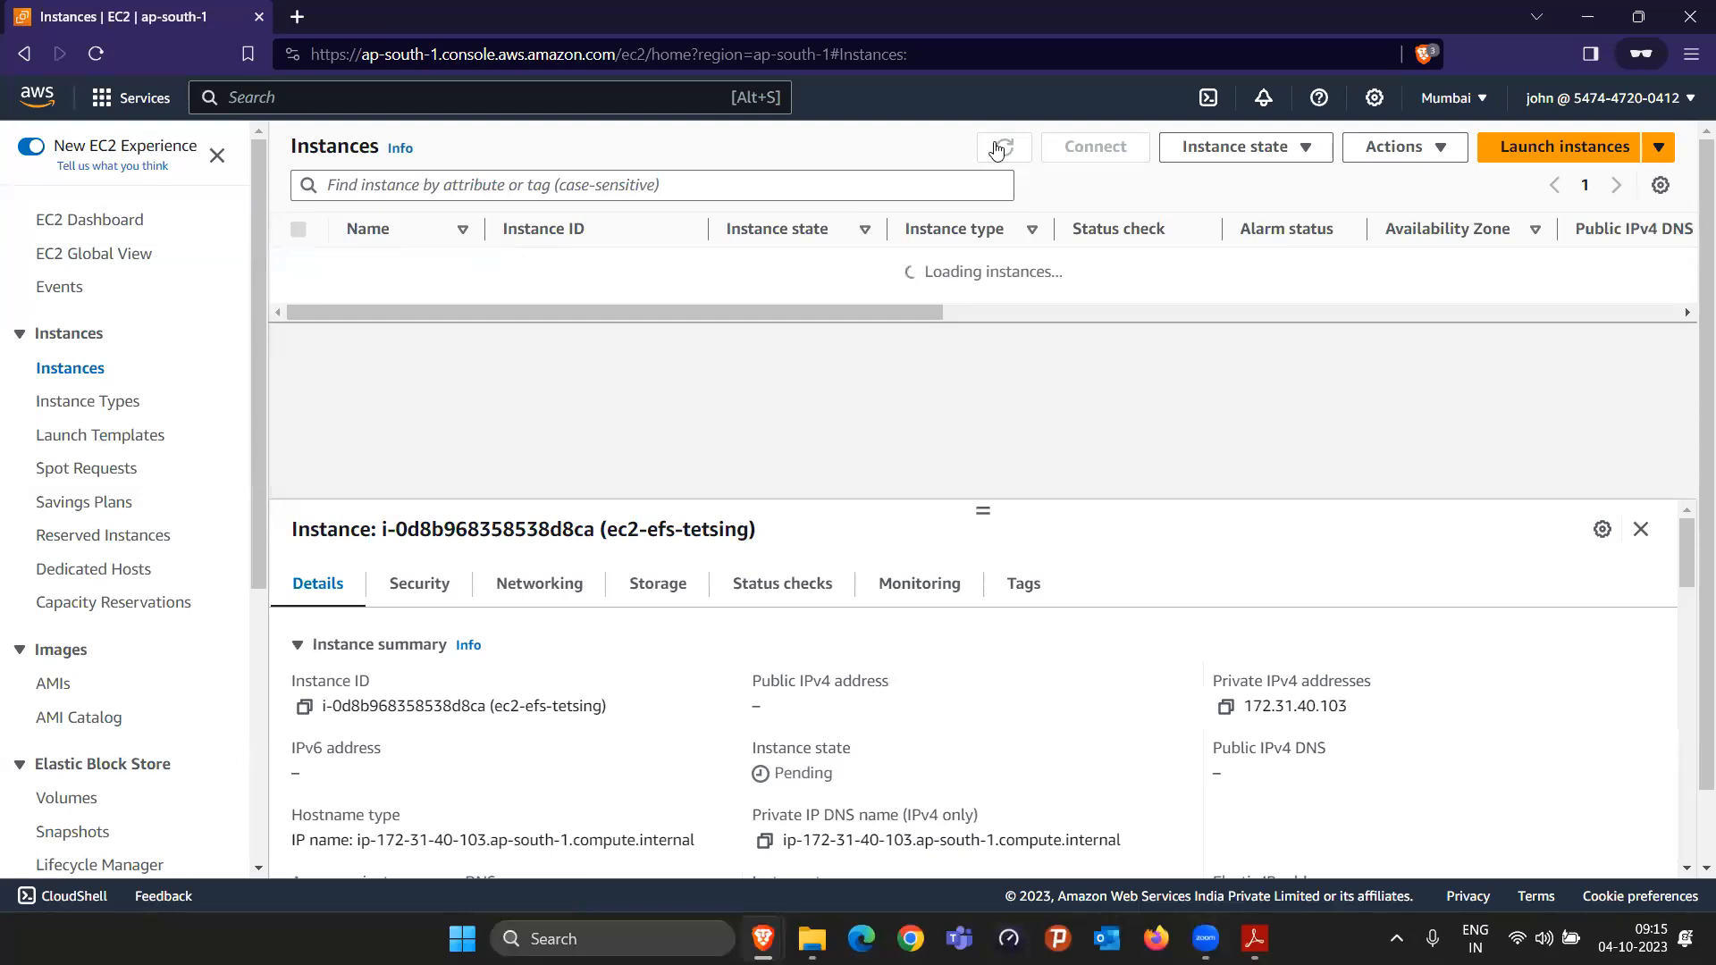
left_click(1001, 145)
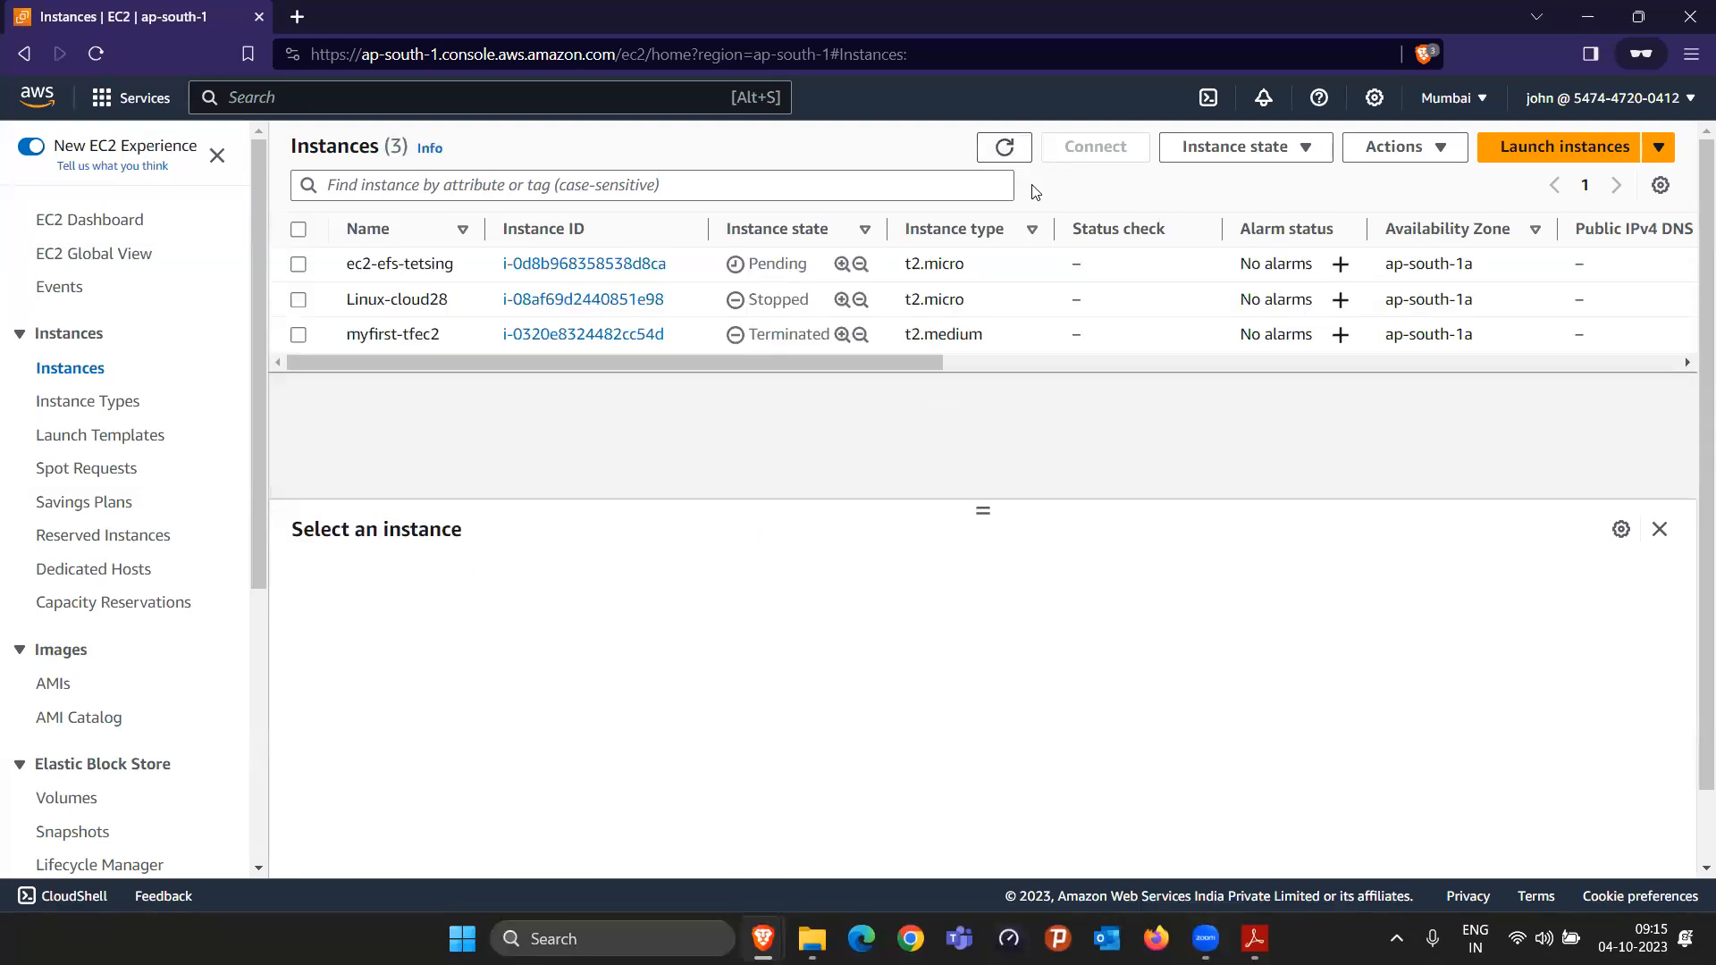
left_click(1017, 154)
Step: View the storage details of the ec2-efs-tetsing instance and refresh the instances list
left_click(298, 265)
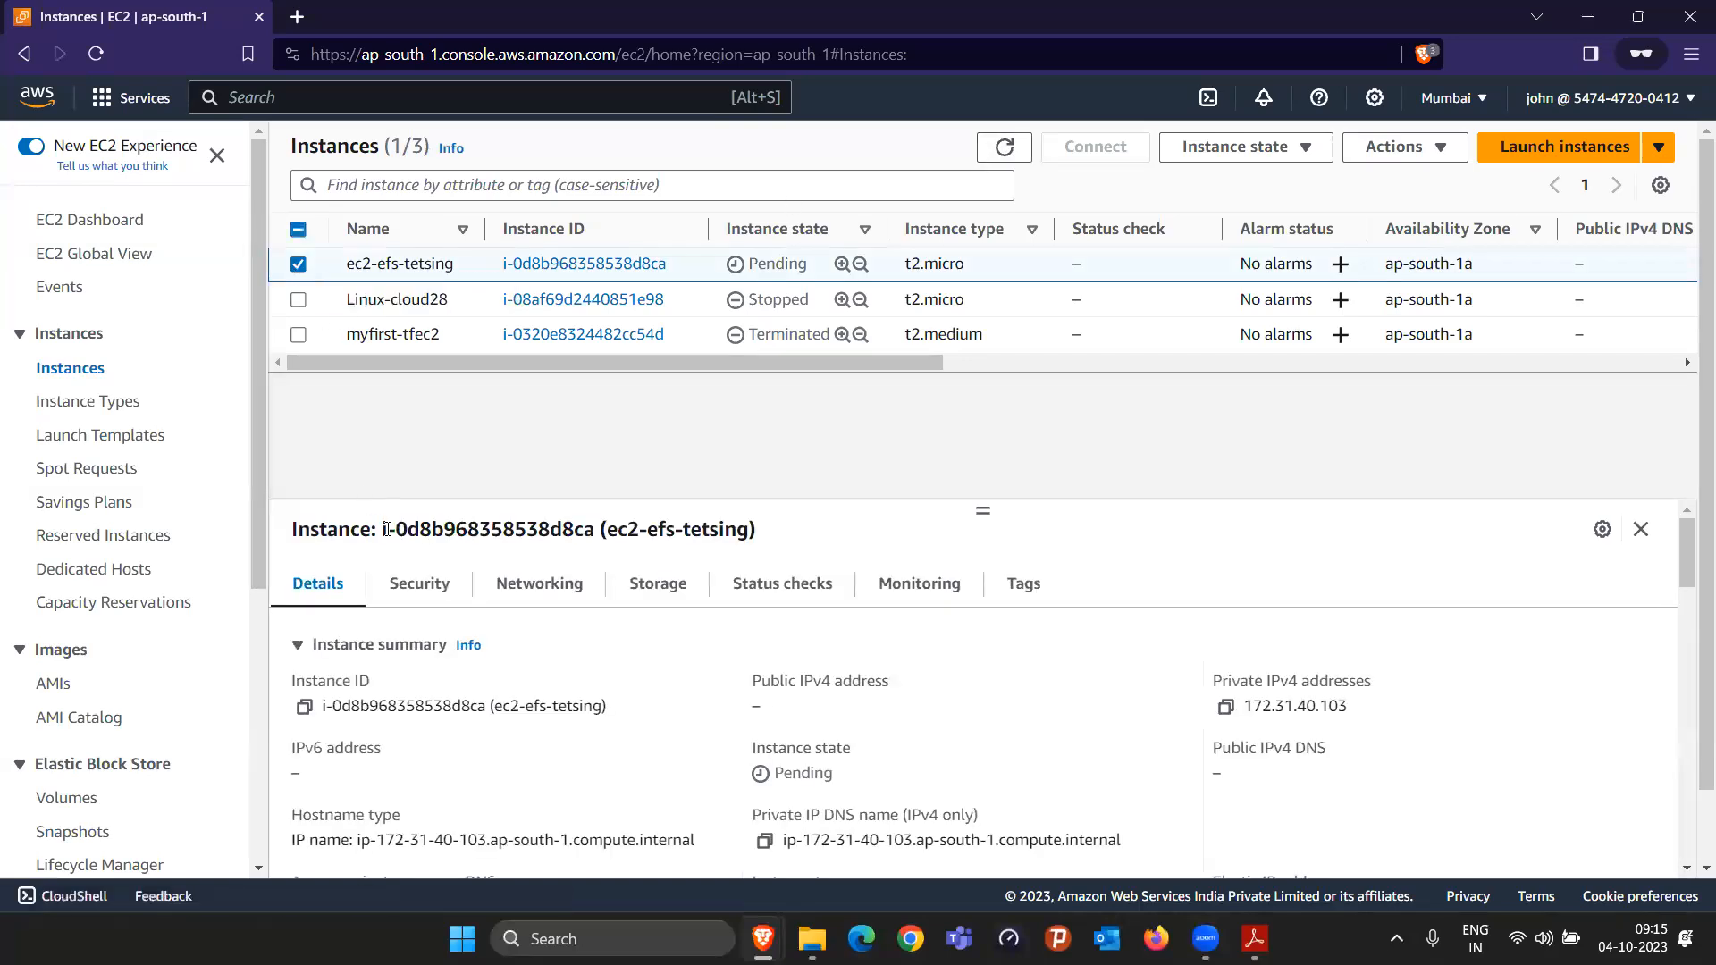
left_click(630, 583)
scroll(625, 577, "down", 5)
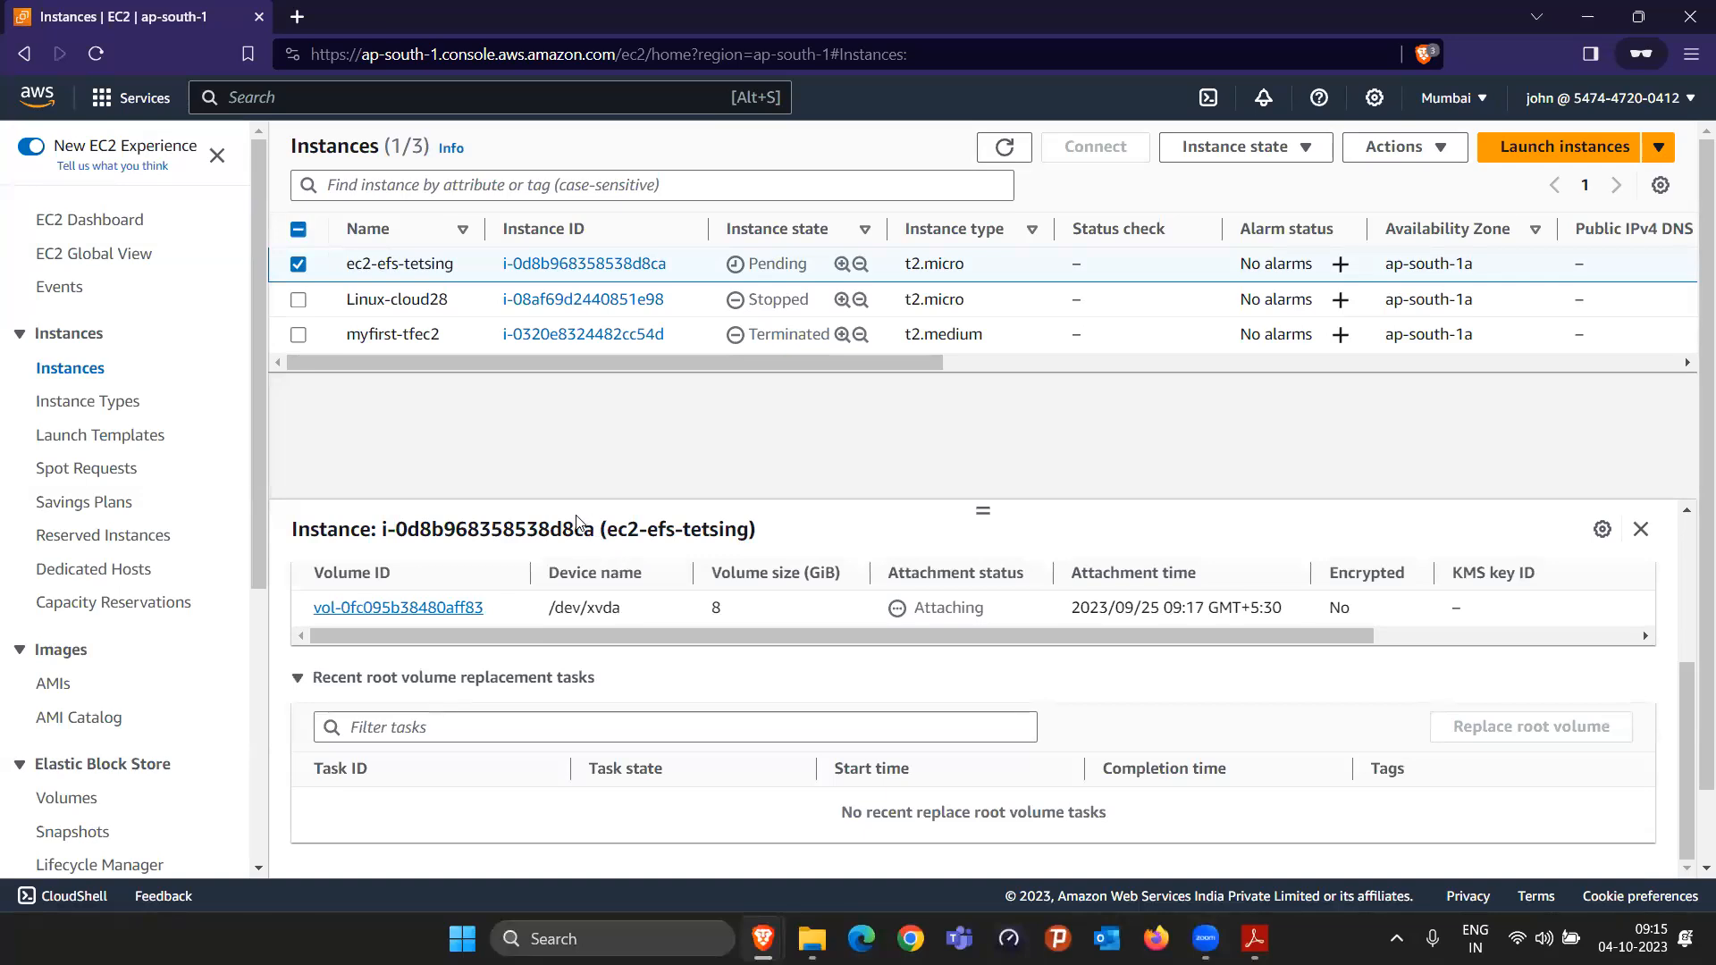
left_click(1004, 149)
left_click(1013, 154)
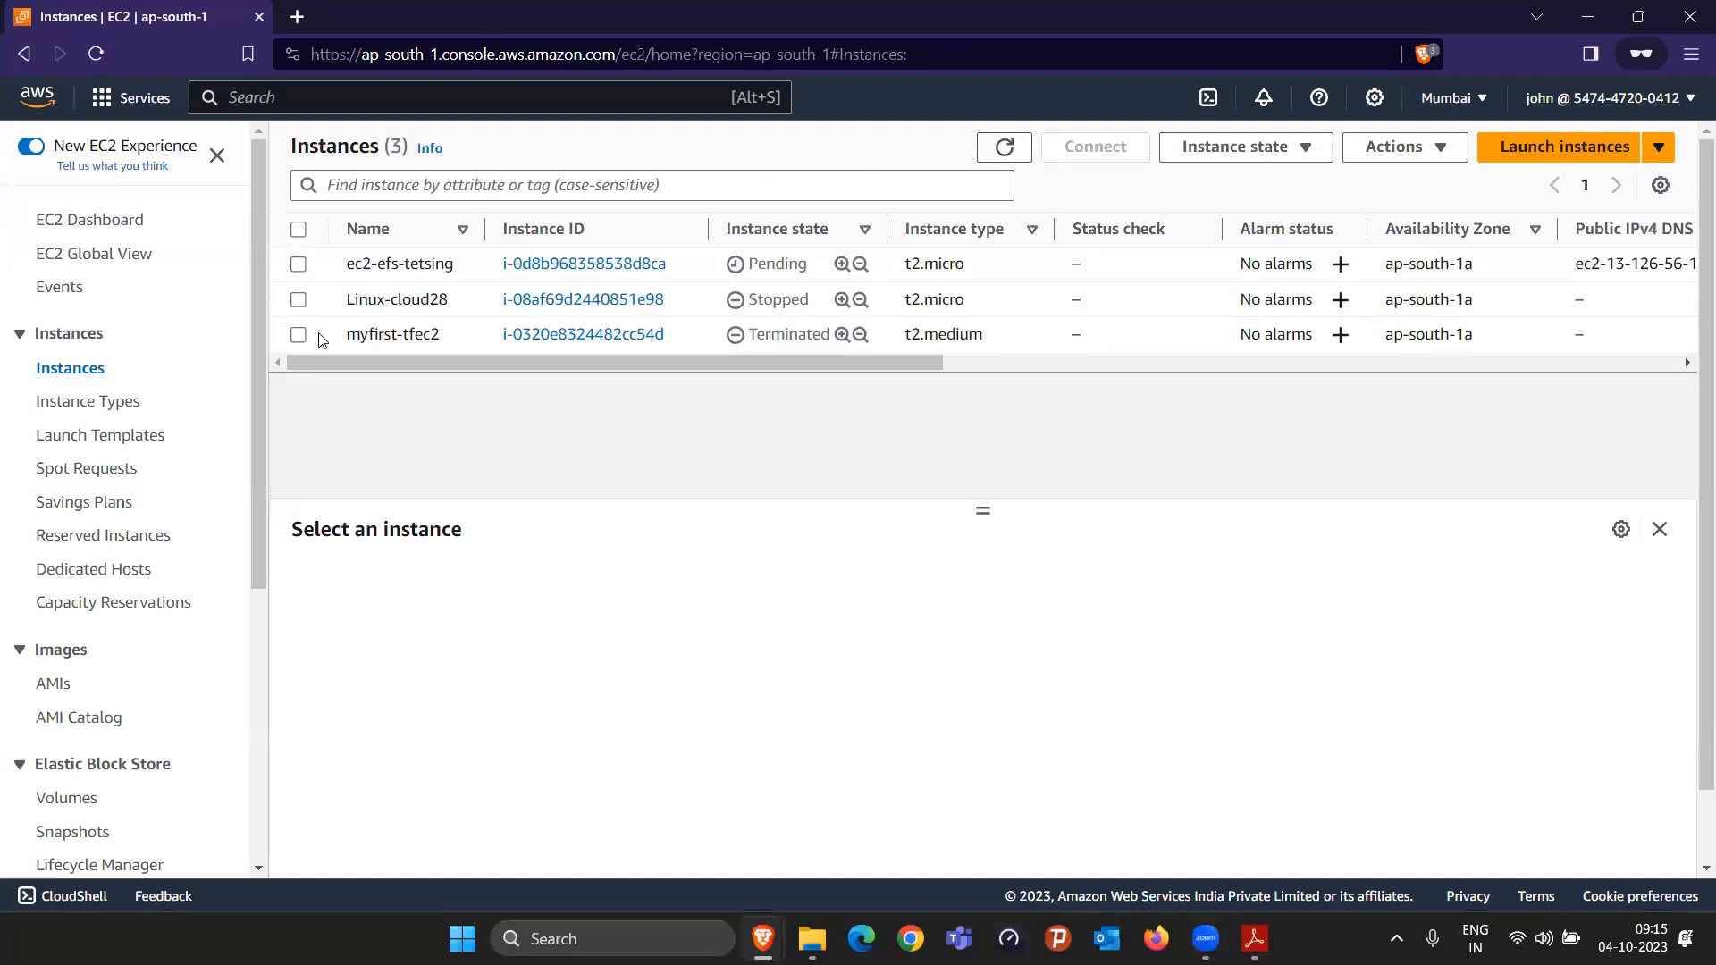
Step: Start the Linux-cloud28 instance and dismiss the notification
left_click(298, 300)
left_click(1245, 146)
left_click(1233, 215)
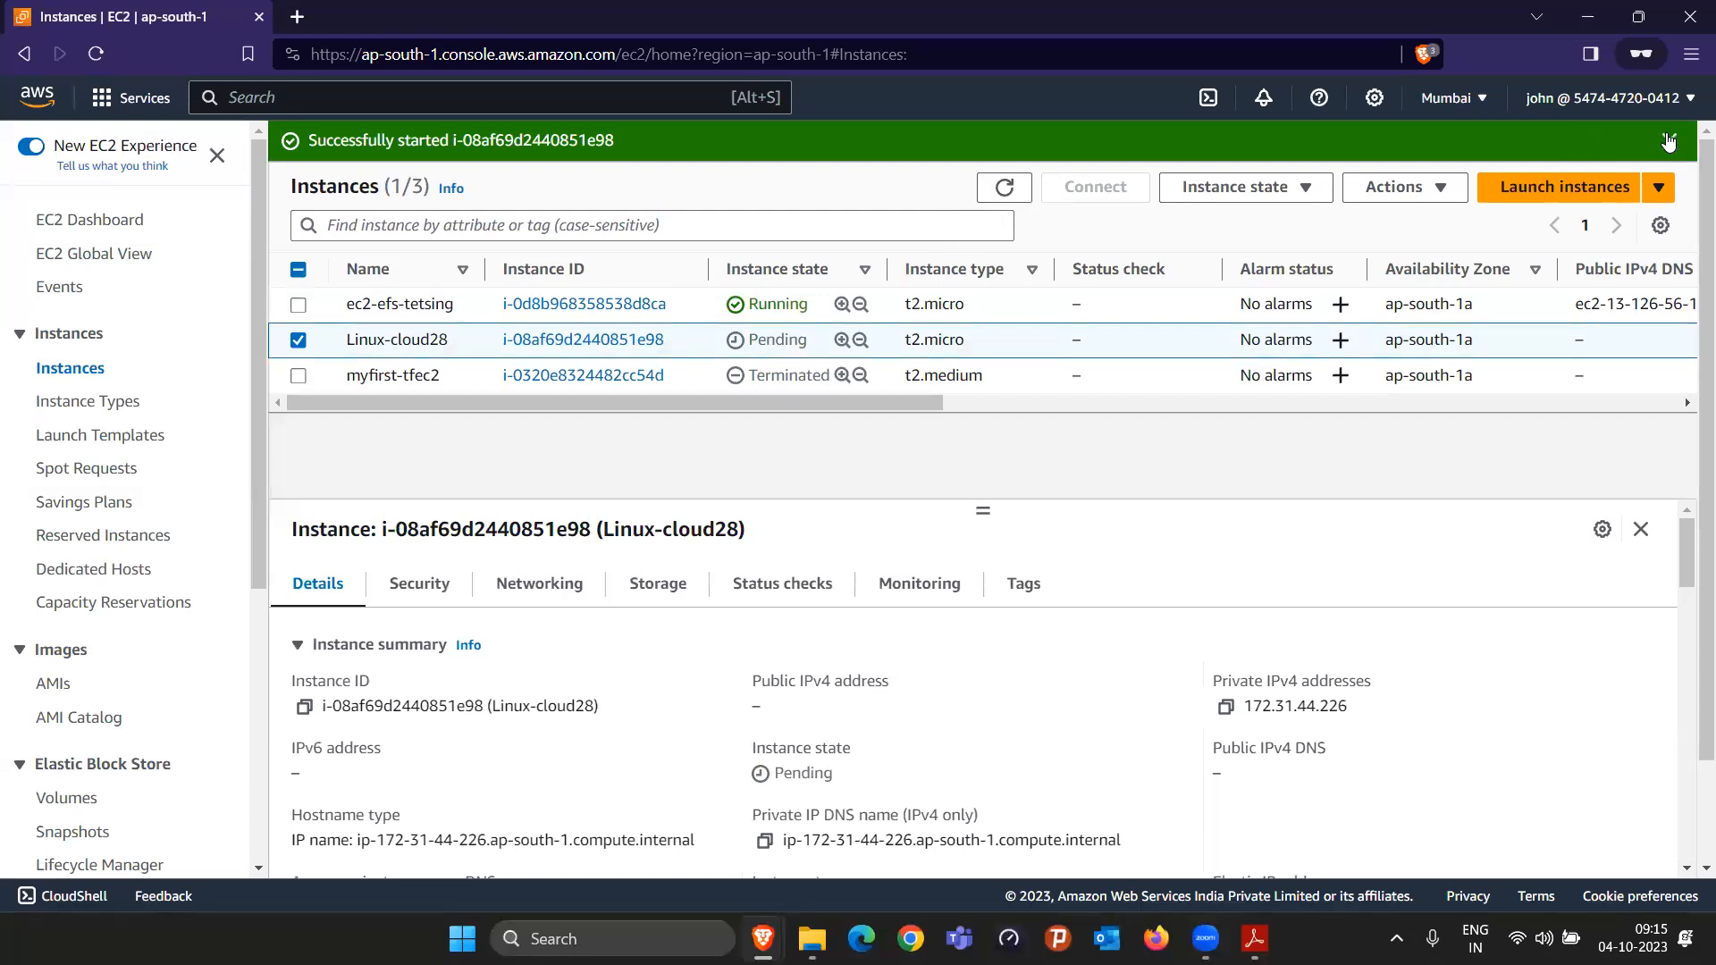
left_click(1667, 141)
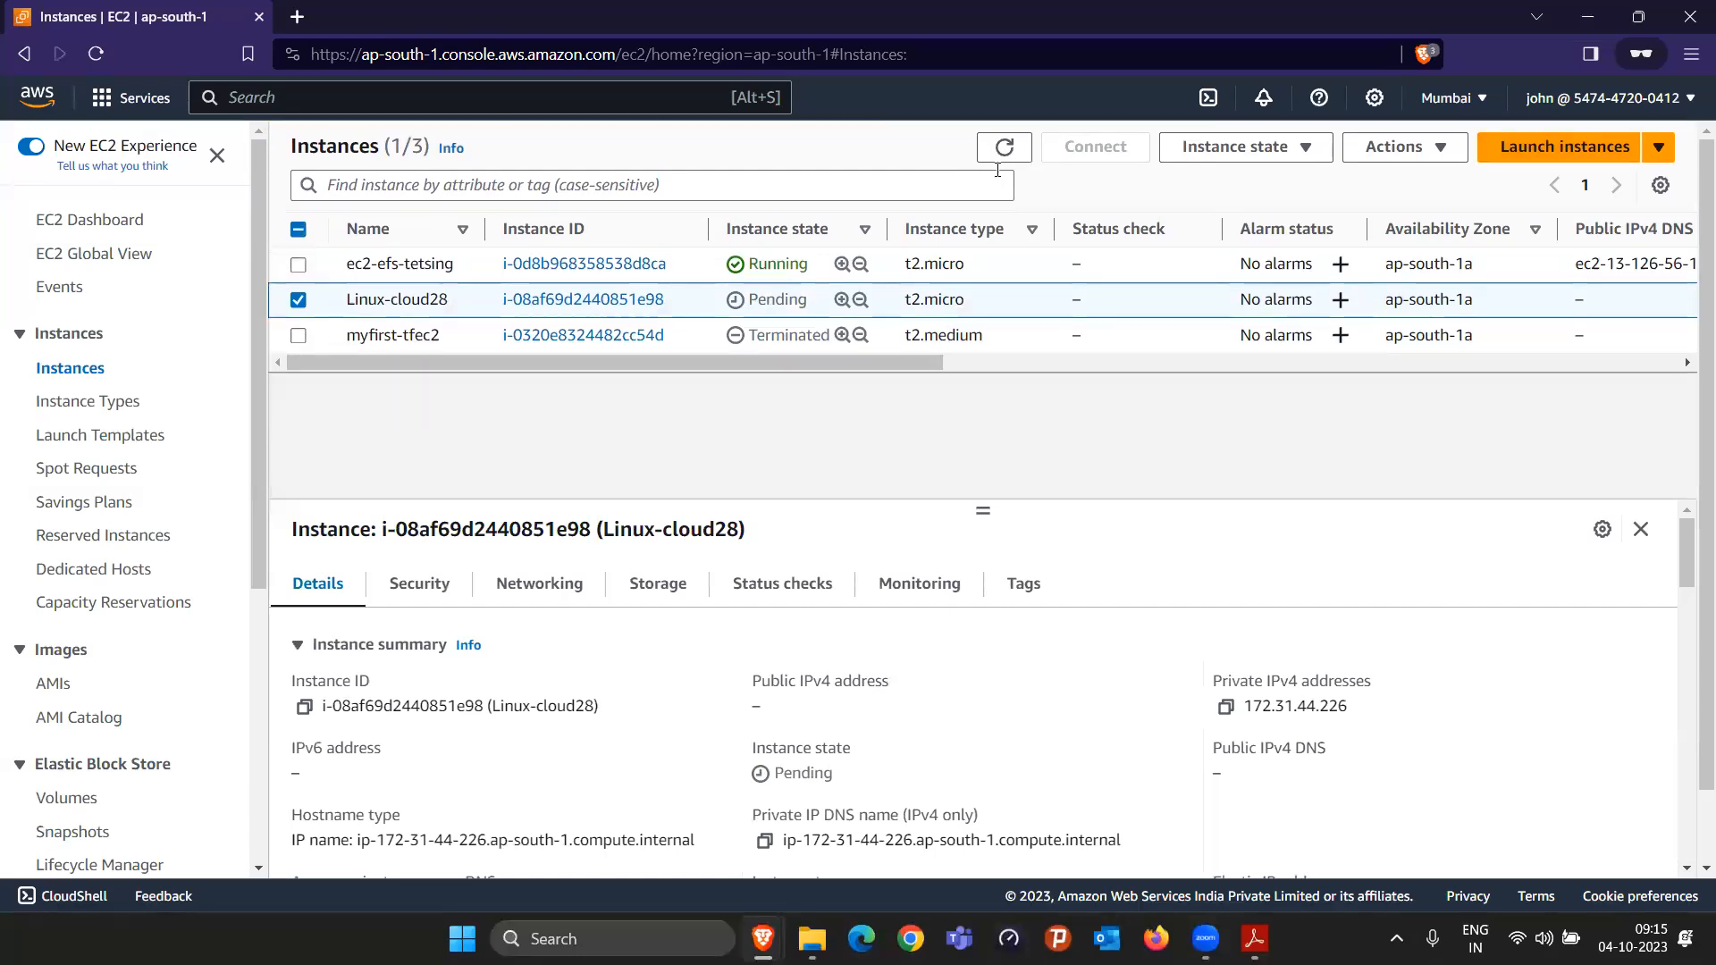
Step: Stop the ec2-efs-tetsing instance, refresh the instances list and dismiss the notification
left_click(300, 300)
left_click(298, 264)
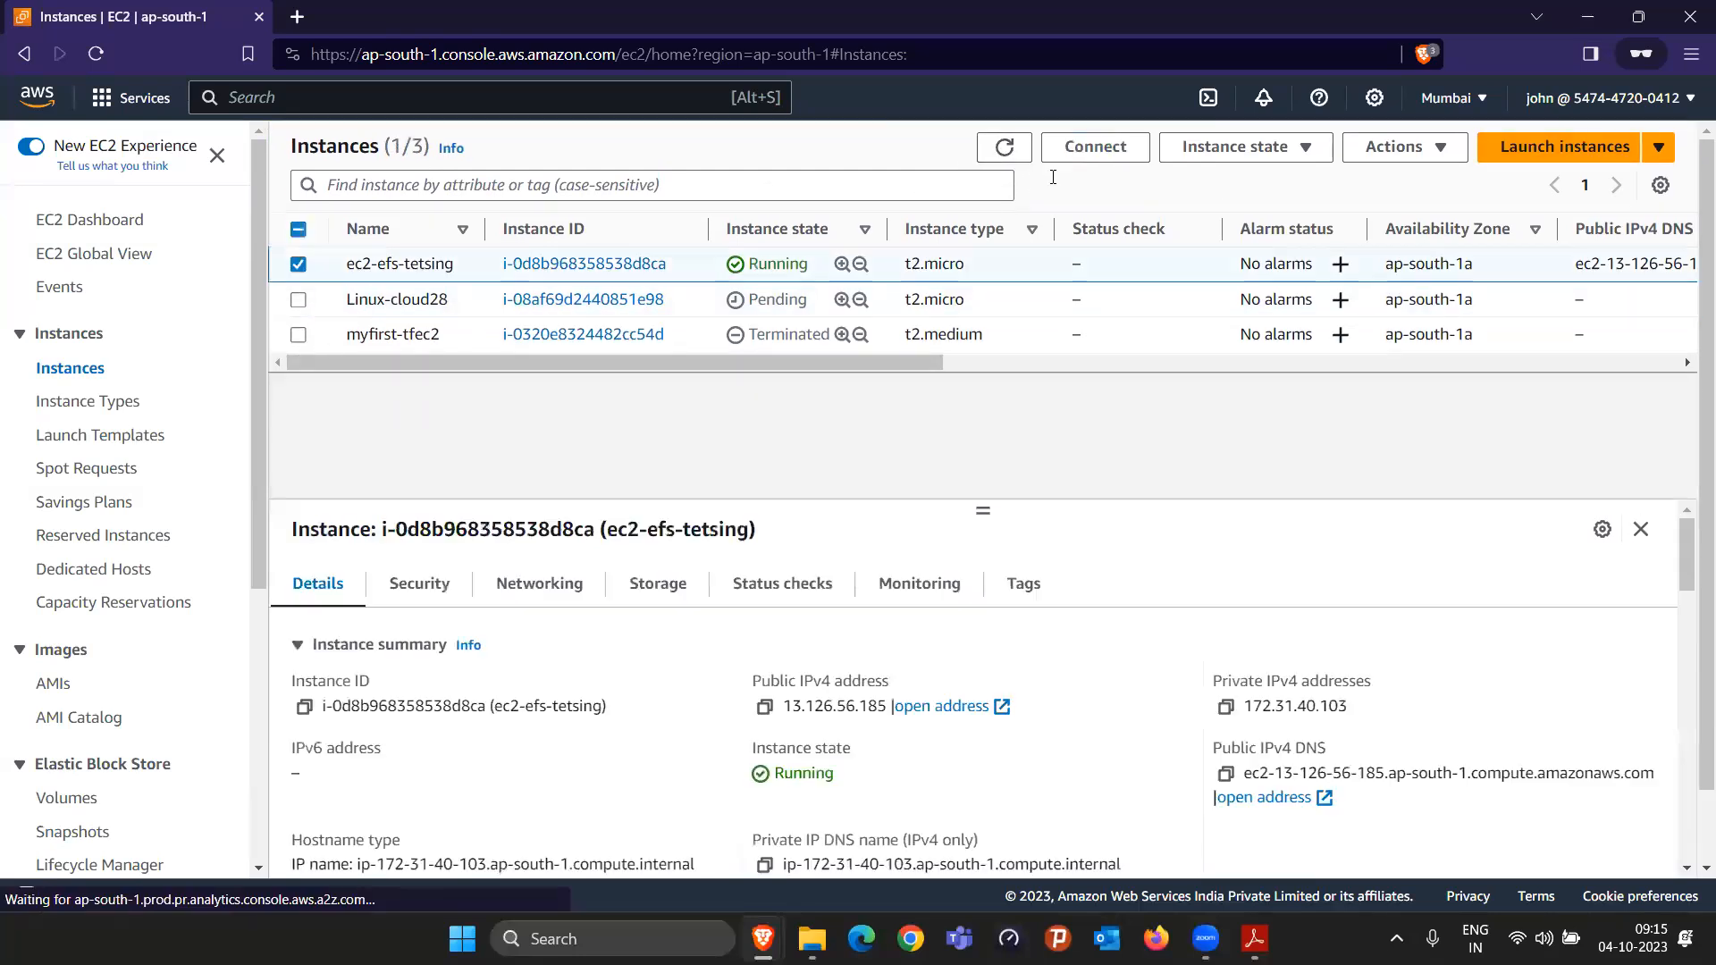
left_click(1224, 146)
left_click(1217, 182)
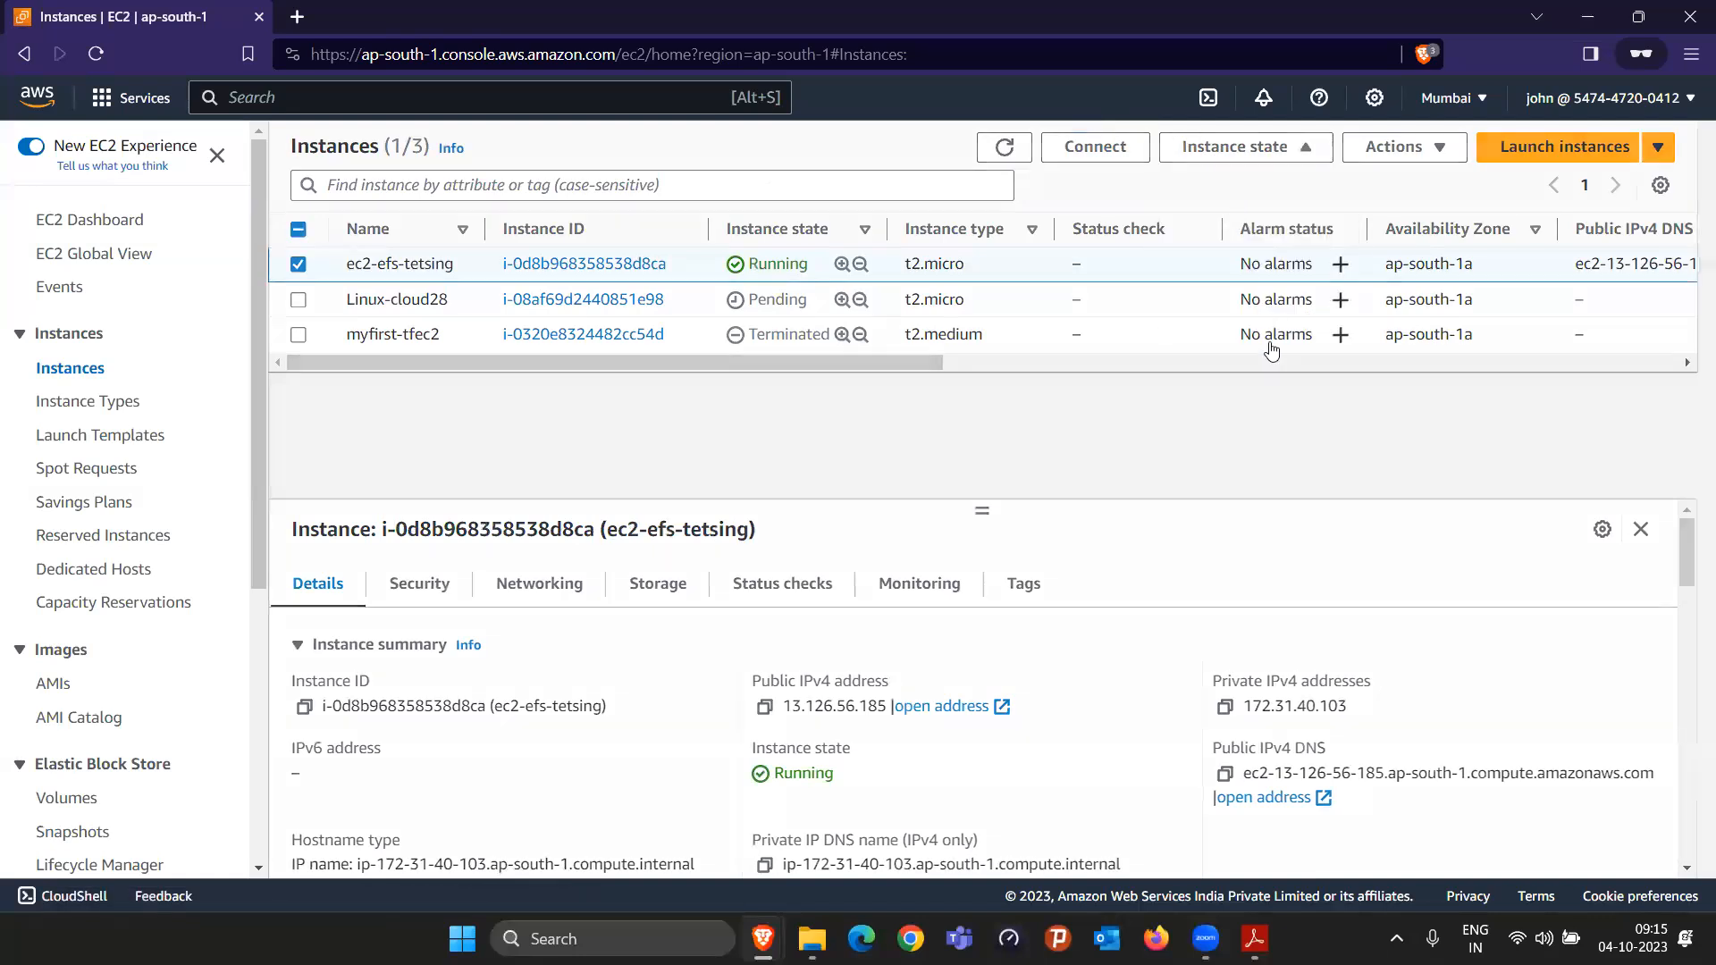
left_click(1273, 613)
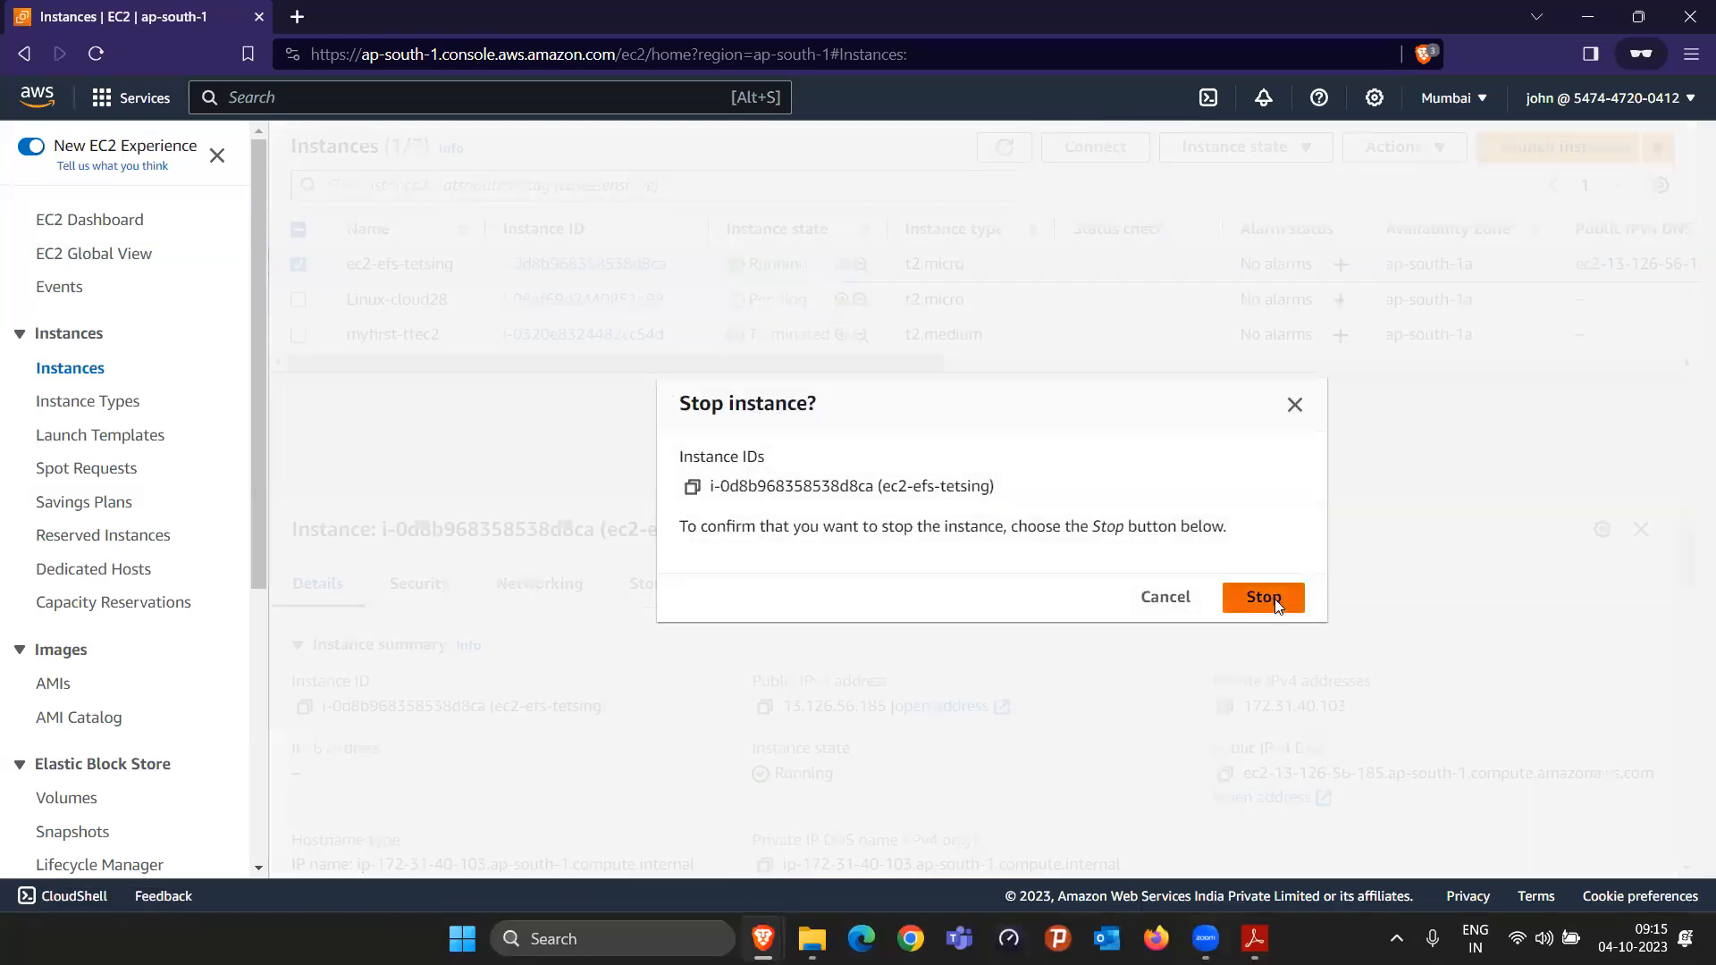
left_click(1011, 186)
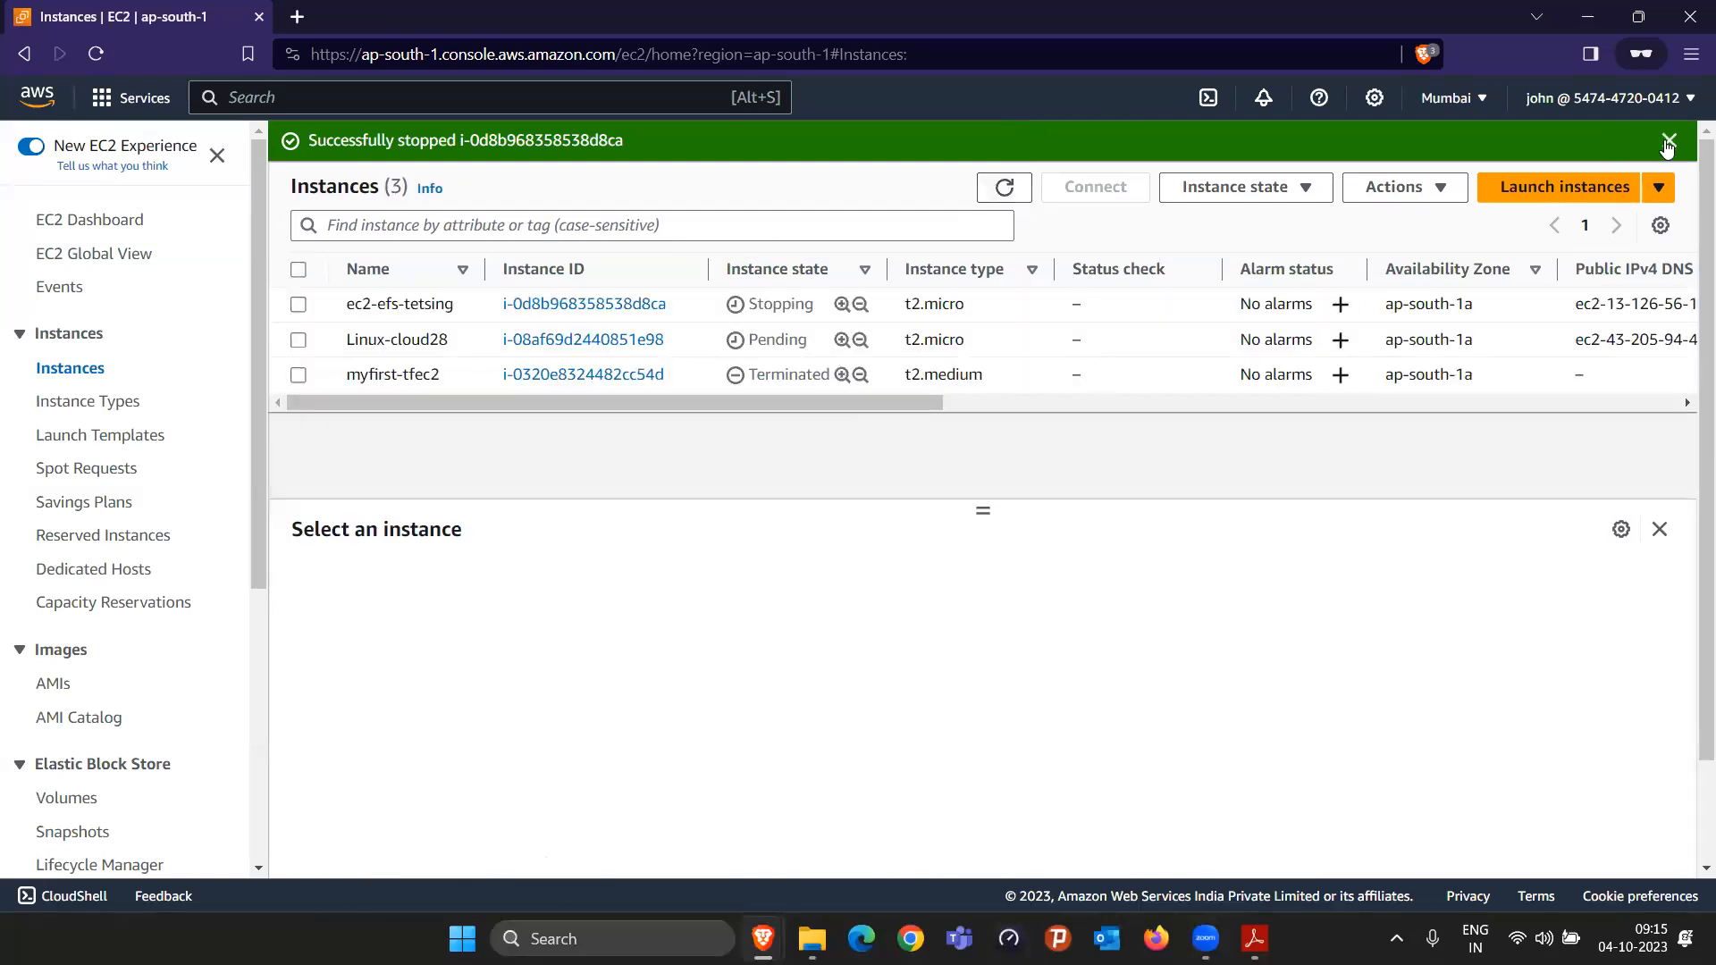
left_click(1668, 143)
Step: Refresh the instances list and stop the Linux-cloud28 instance
left_click(1005, 149)
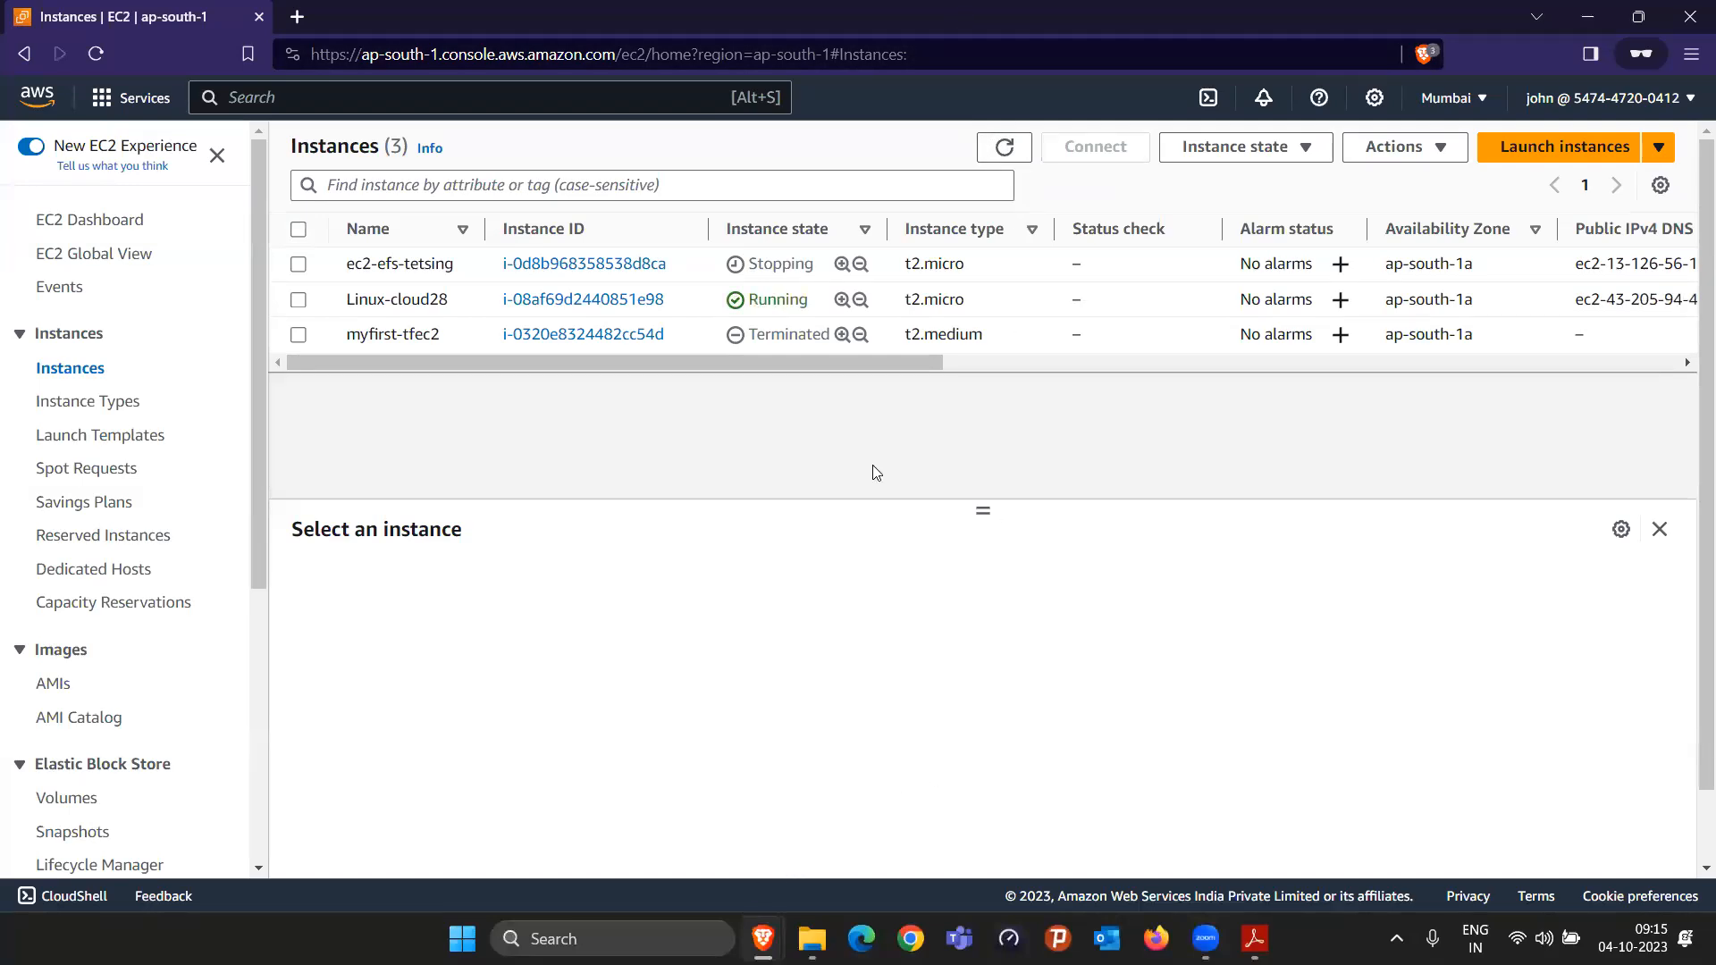
left_click(299, 300)
left_click(1226, 150)
left_click(1219, 445)
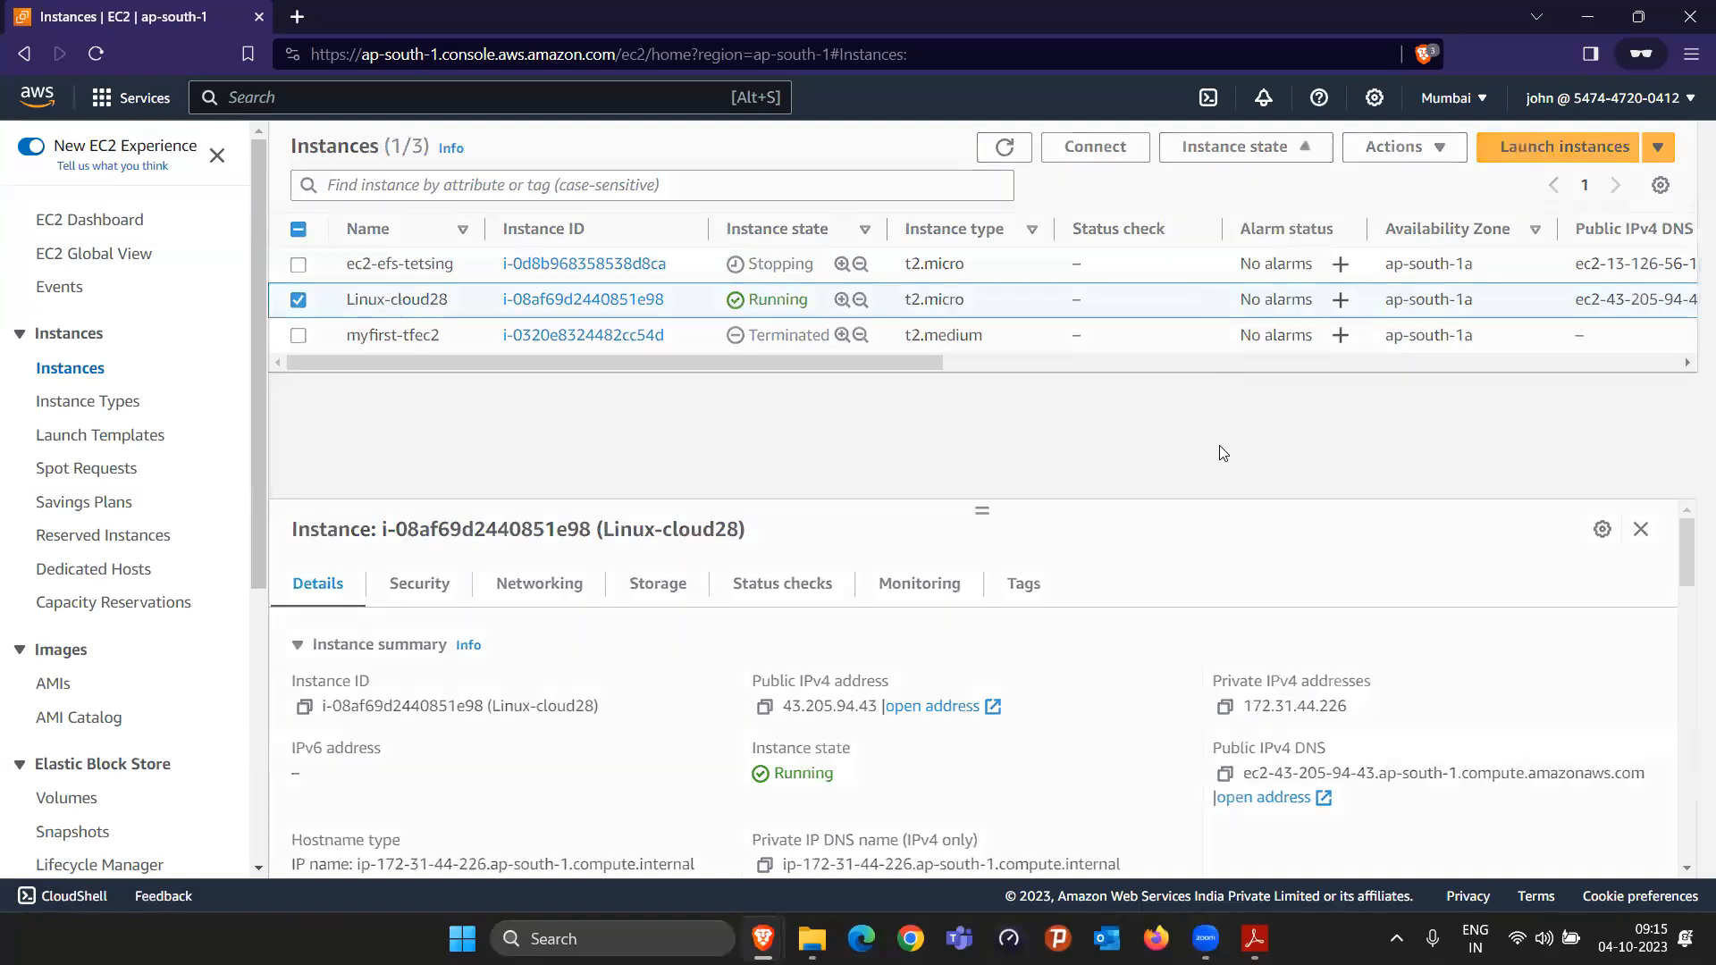
left_click(1263, 593)
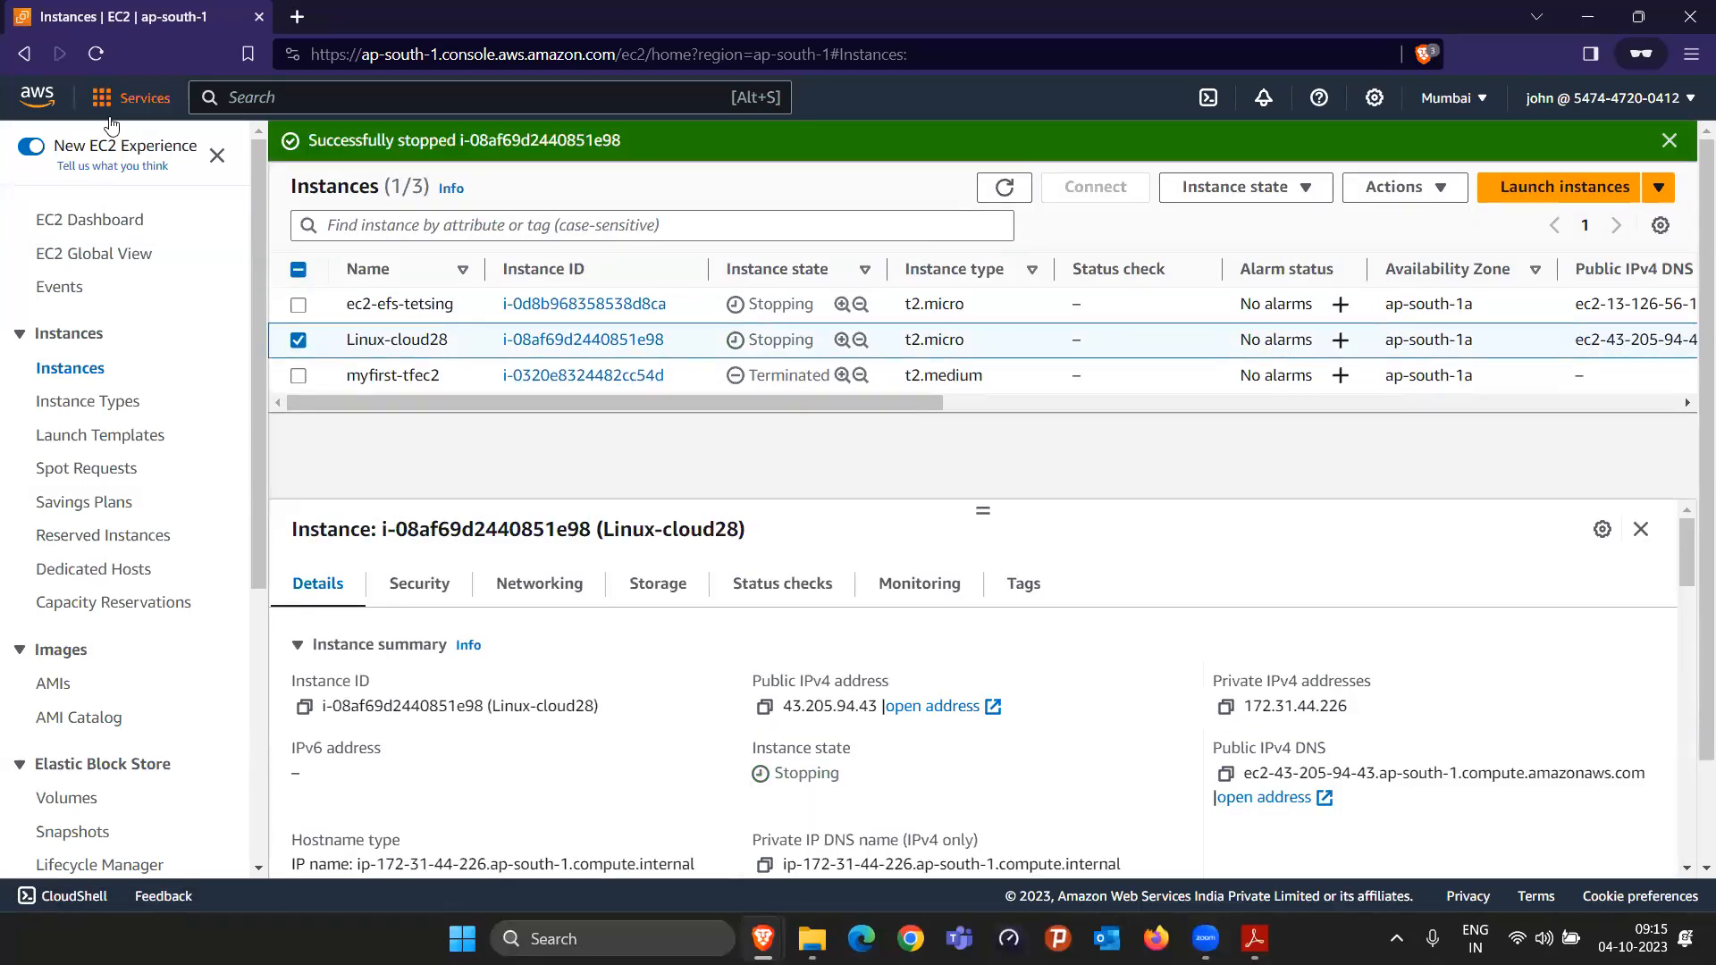
Step: Open the S3 service in the private session, and switch to the administrator's IAM window
left_click(130, 97)
left_click(502, 348)
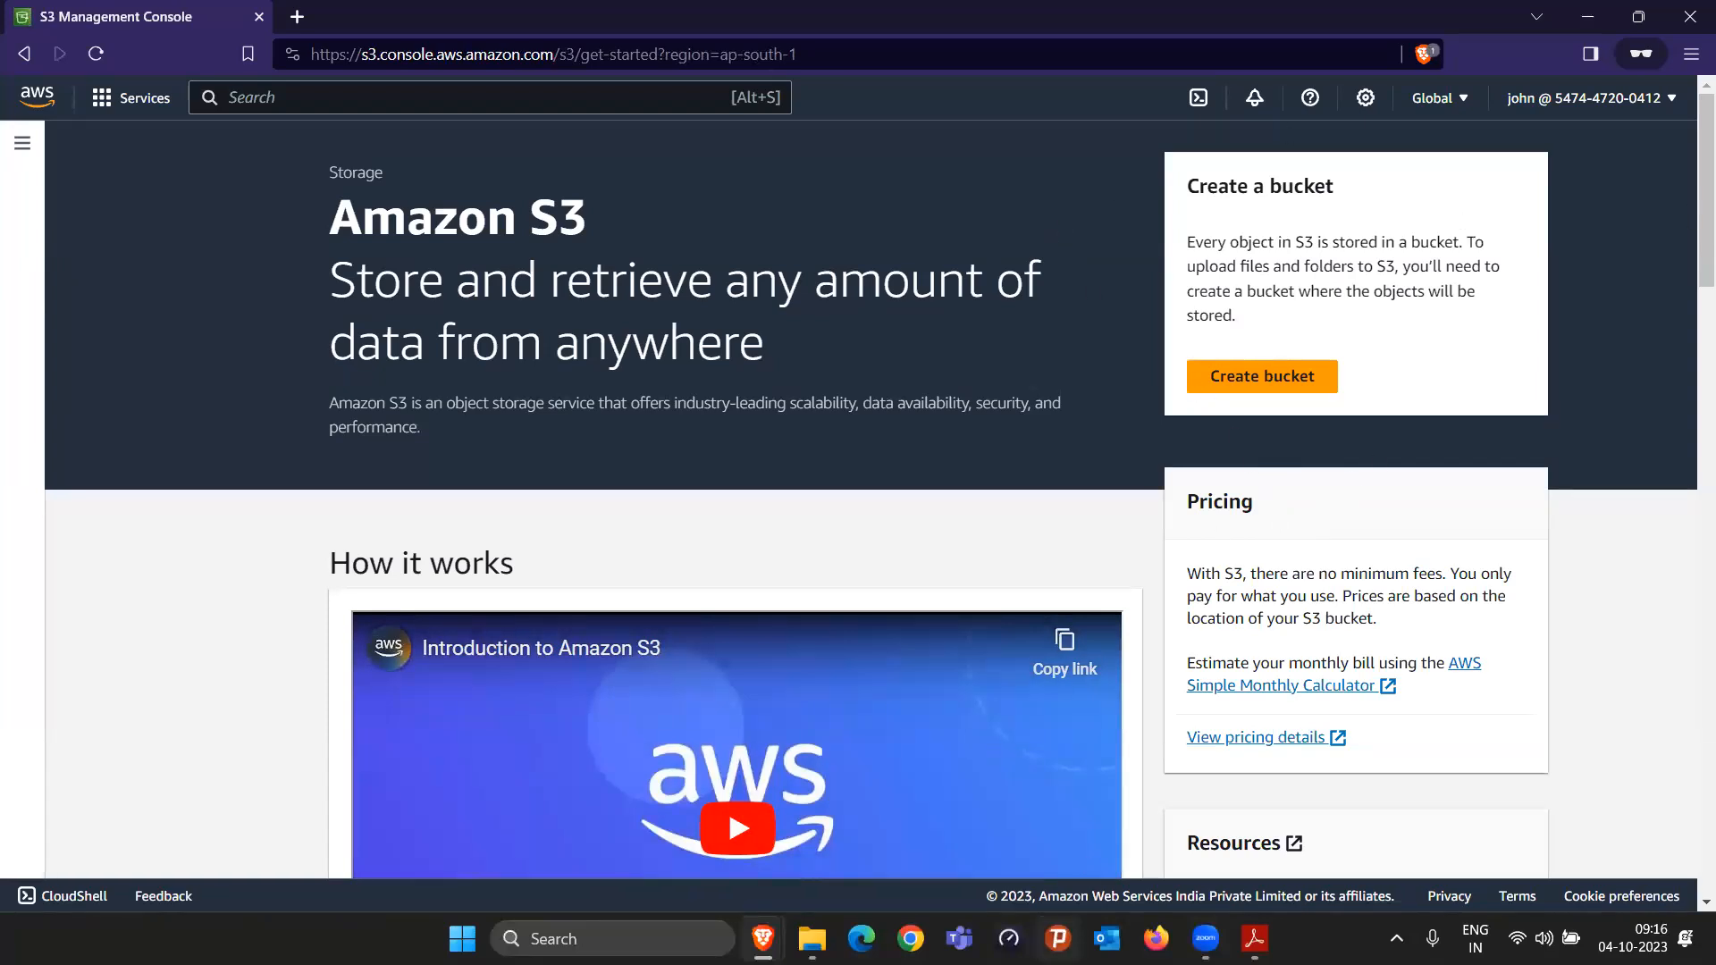
mouse_move(763, 938)
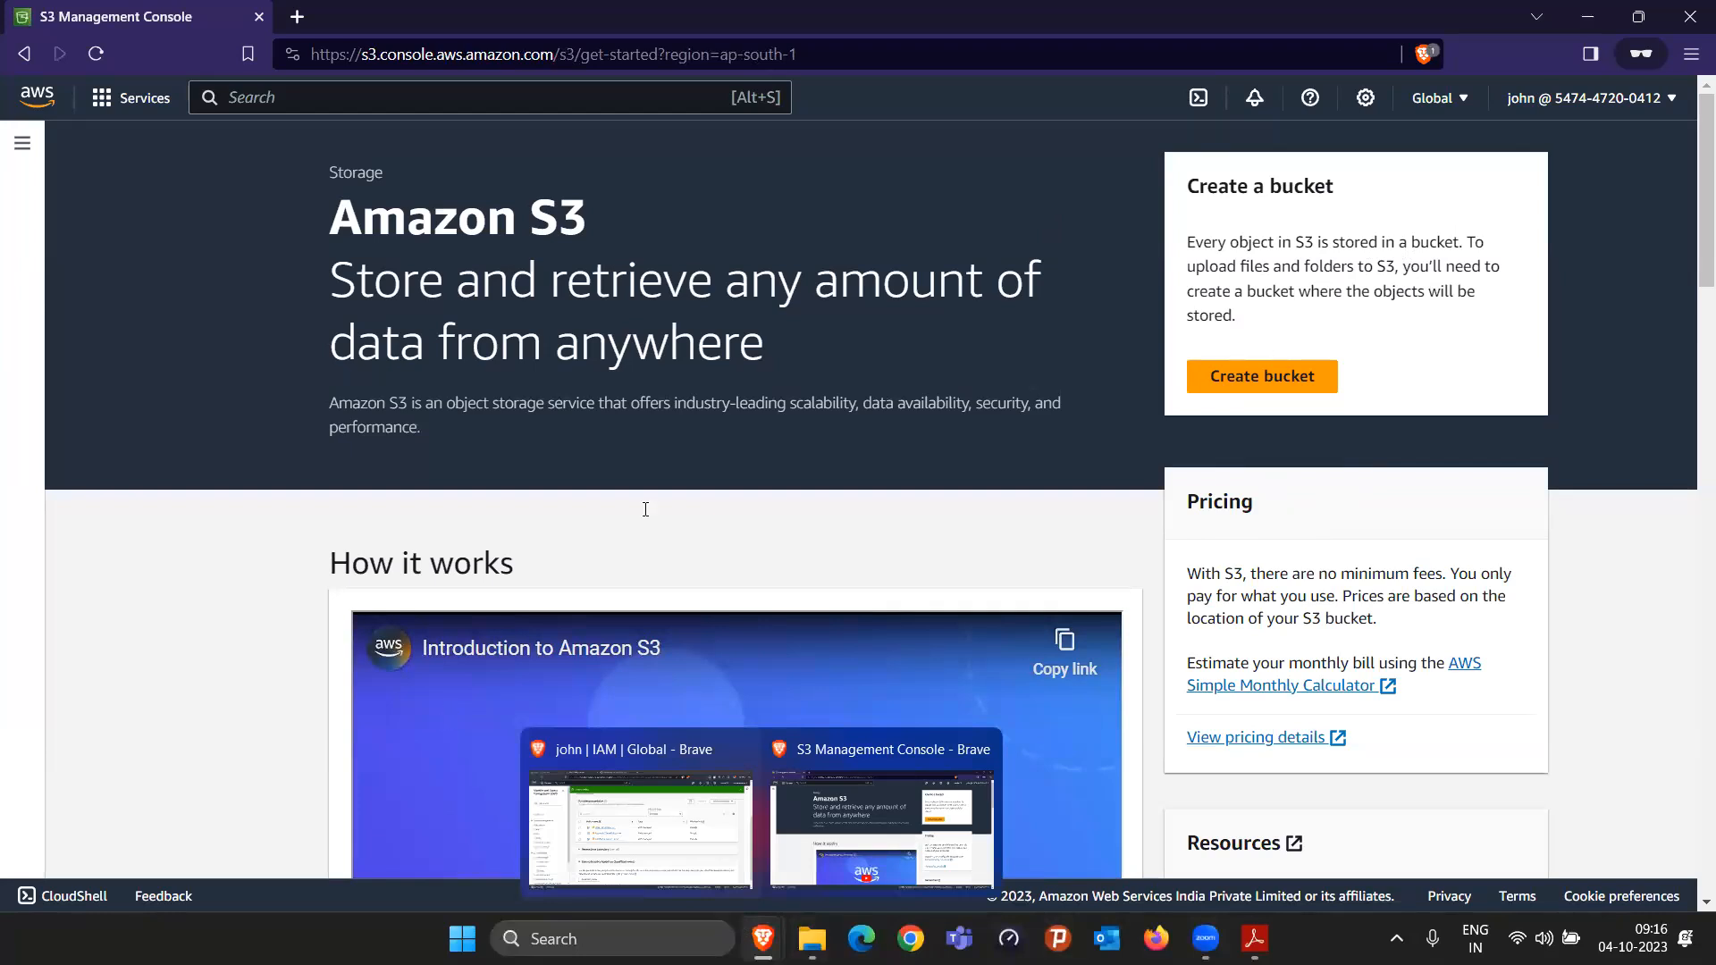
left_click(640, 827)
Step: Attach the AmazonS3FullAccess policy directly to the IAM user and view the user's permissions policies
left_click(1476, 236)
left_click(1482, 274)
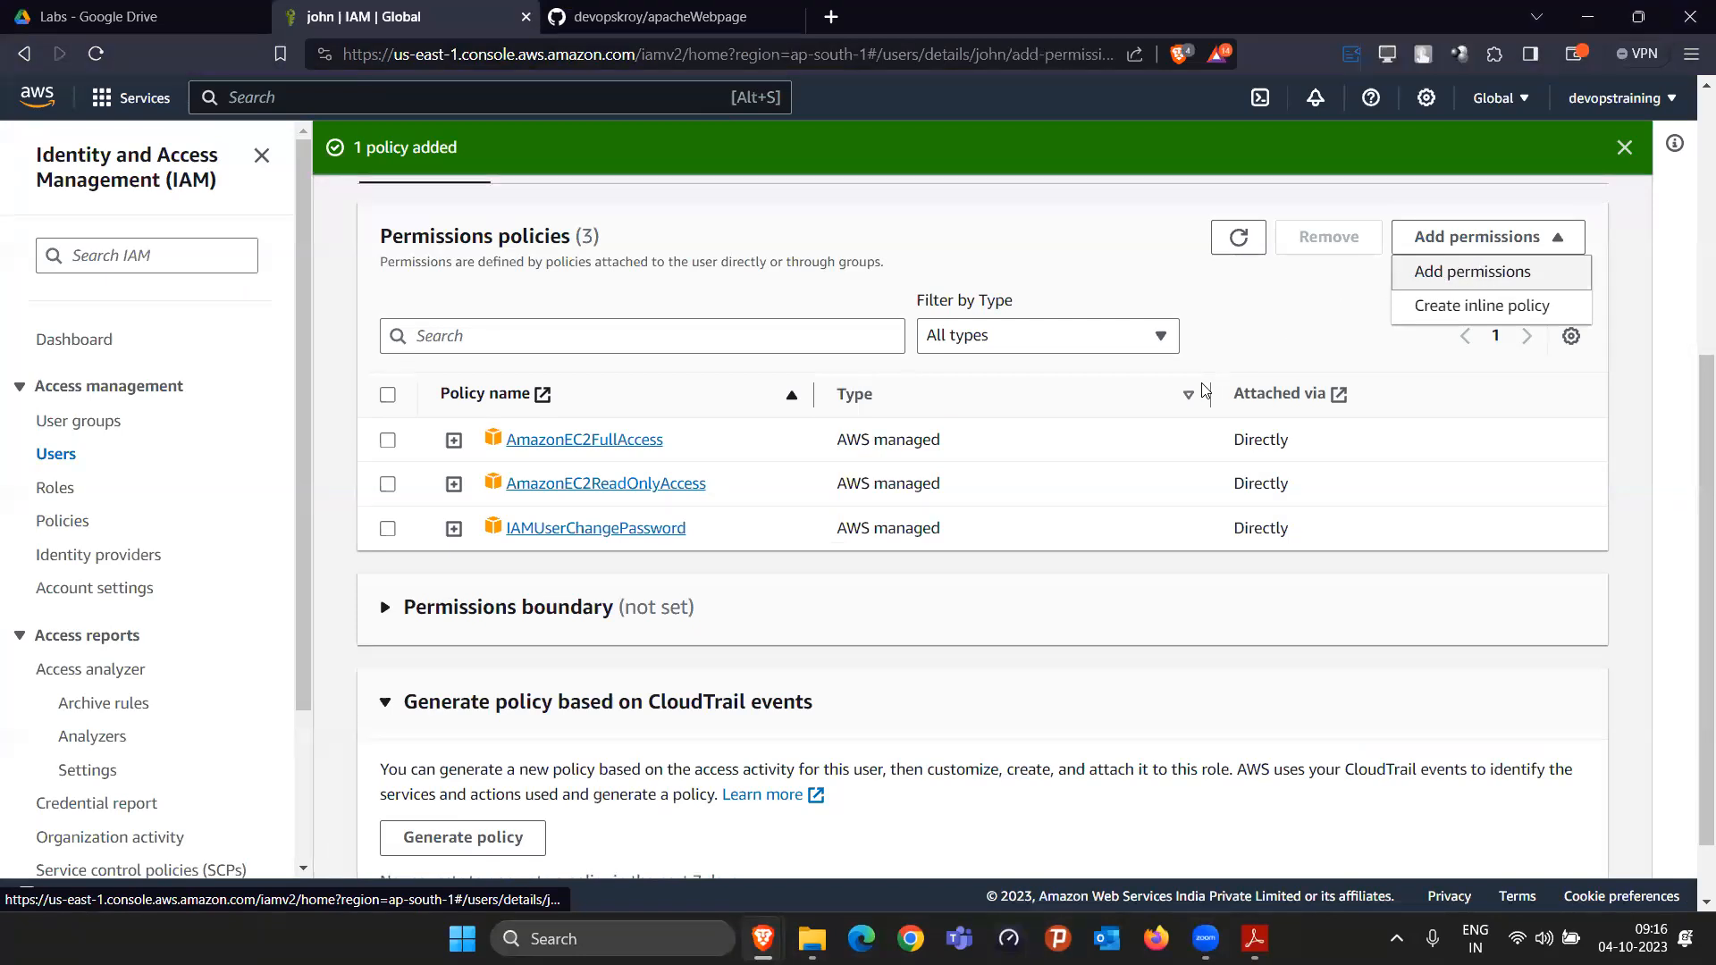
left_click(1241, 422)
left_click(710, 658)
type("s3")
scroll(959, 561, "down", 2)
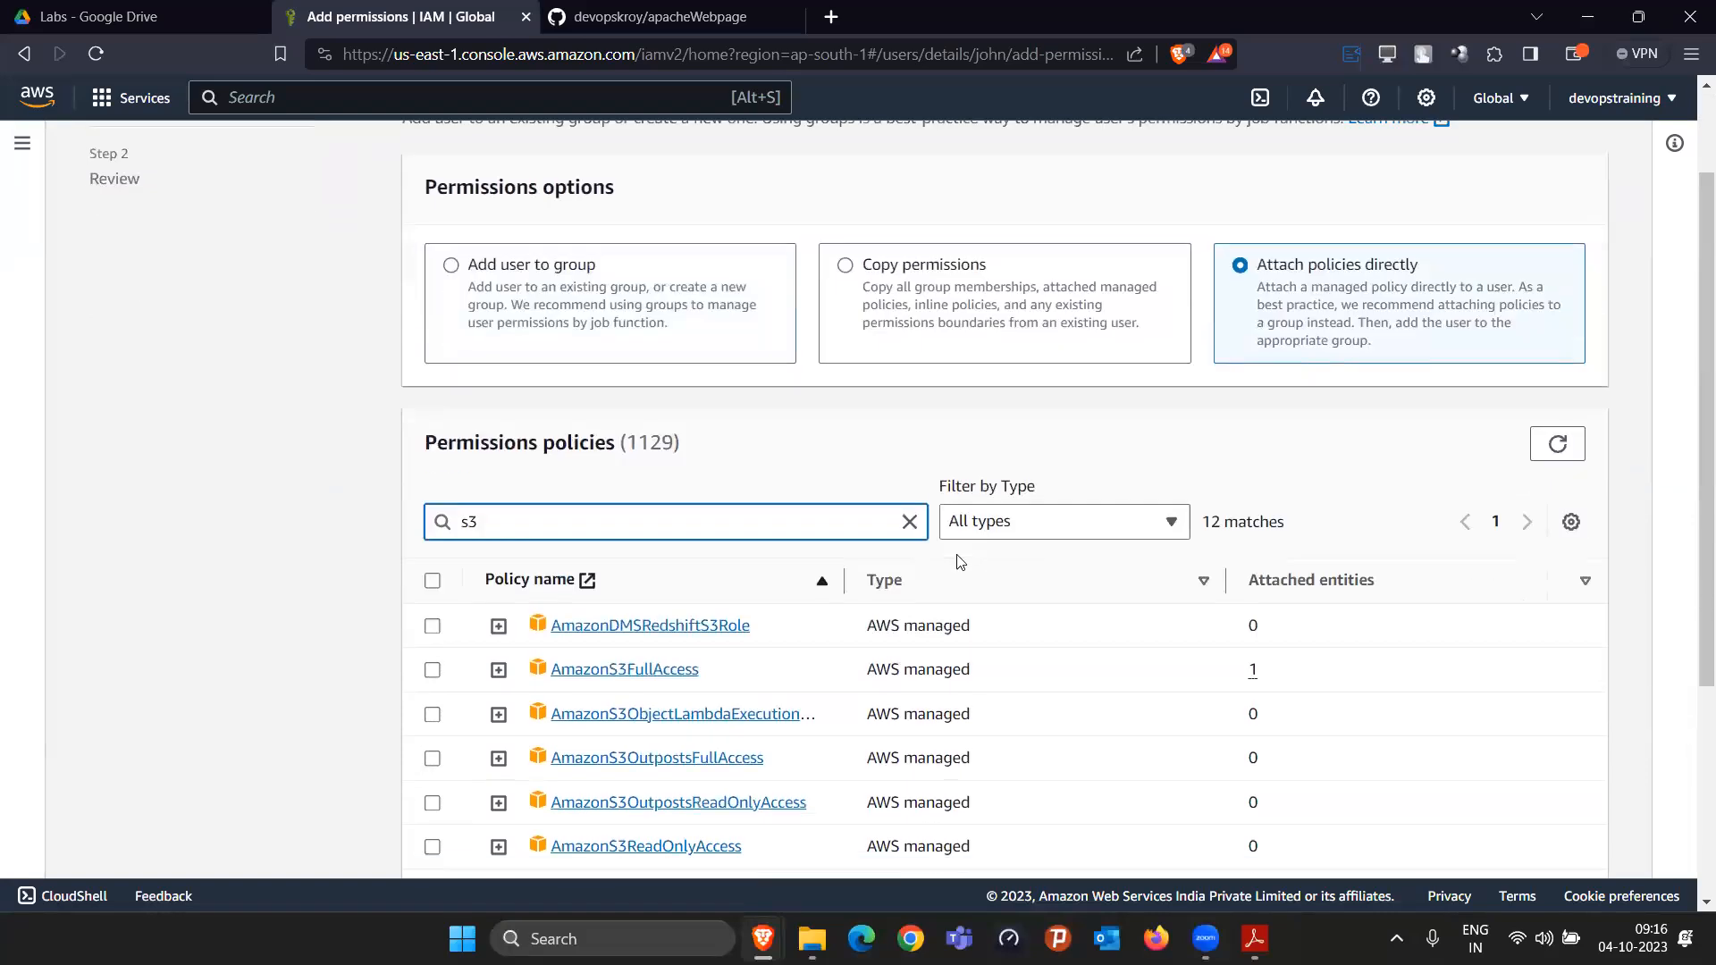
scroll(959, 561, "down", 1)
left_click(433, 575)
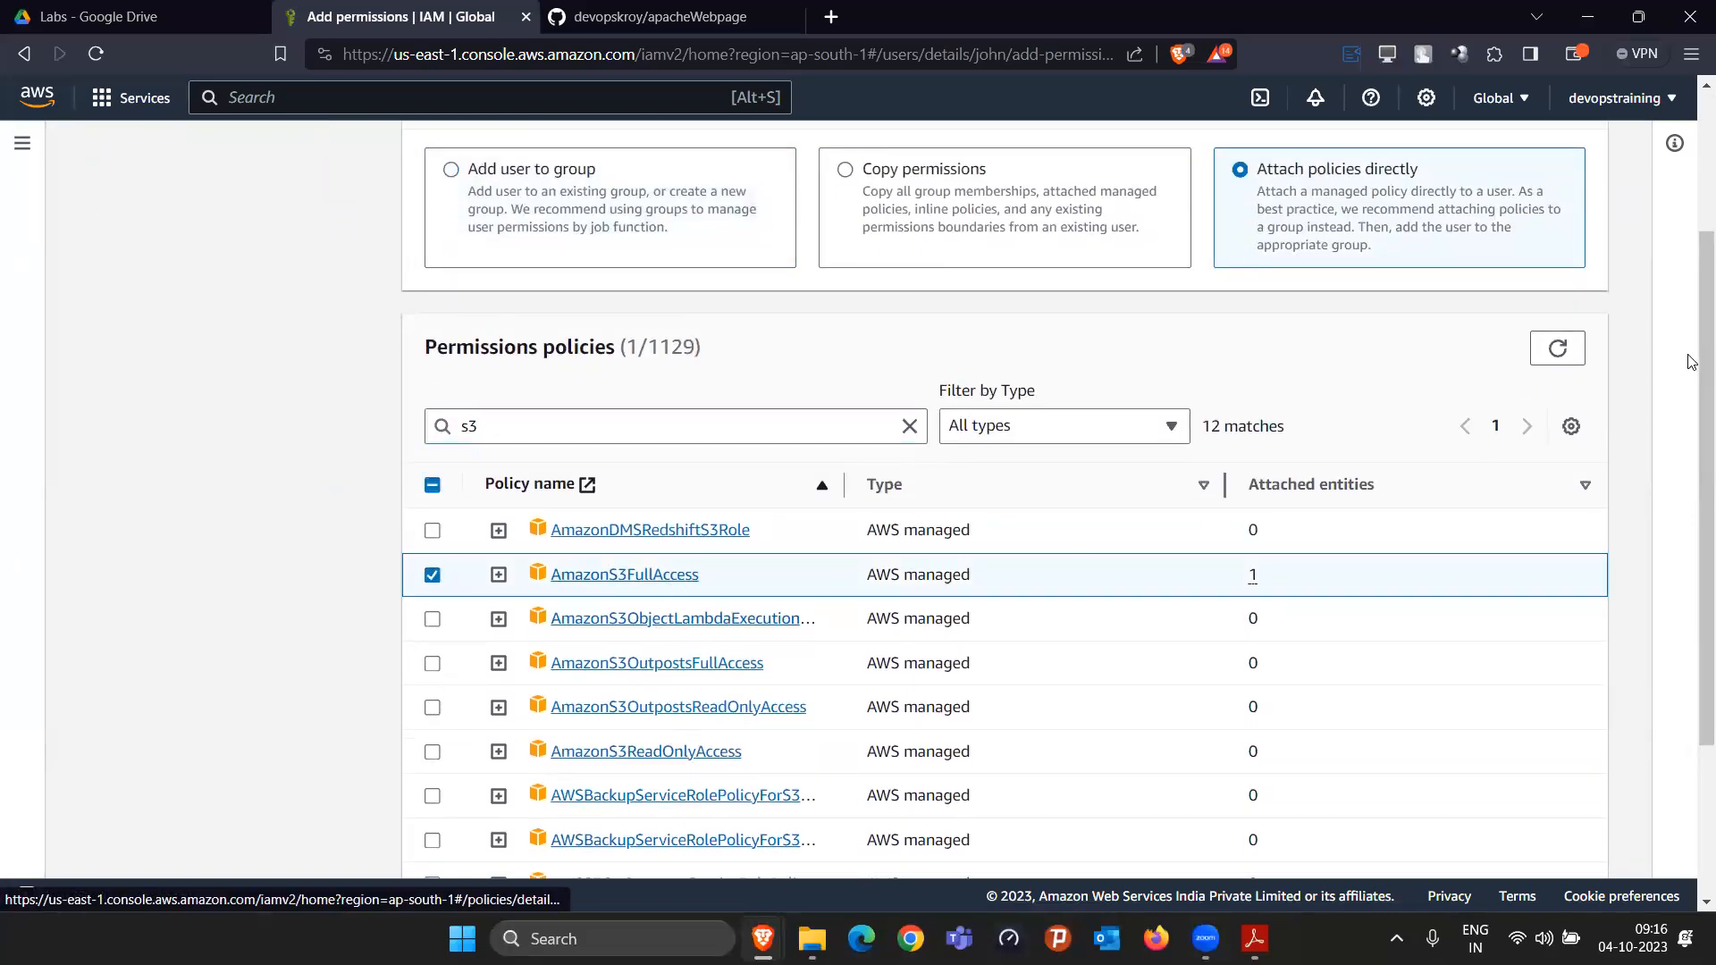
scroll(1520, 268, "down", 3)
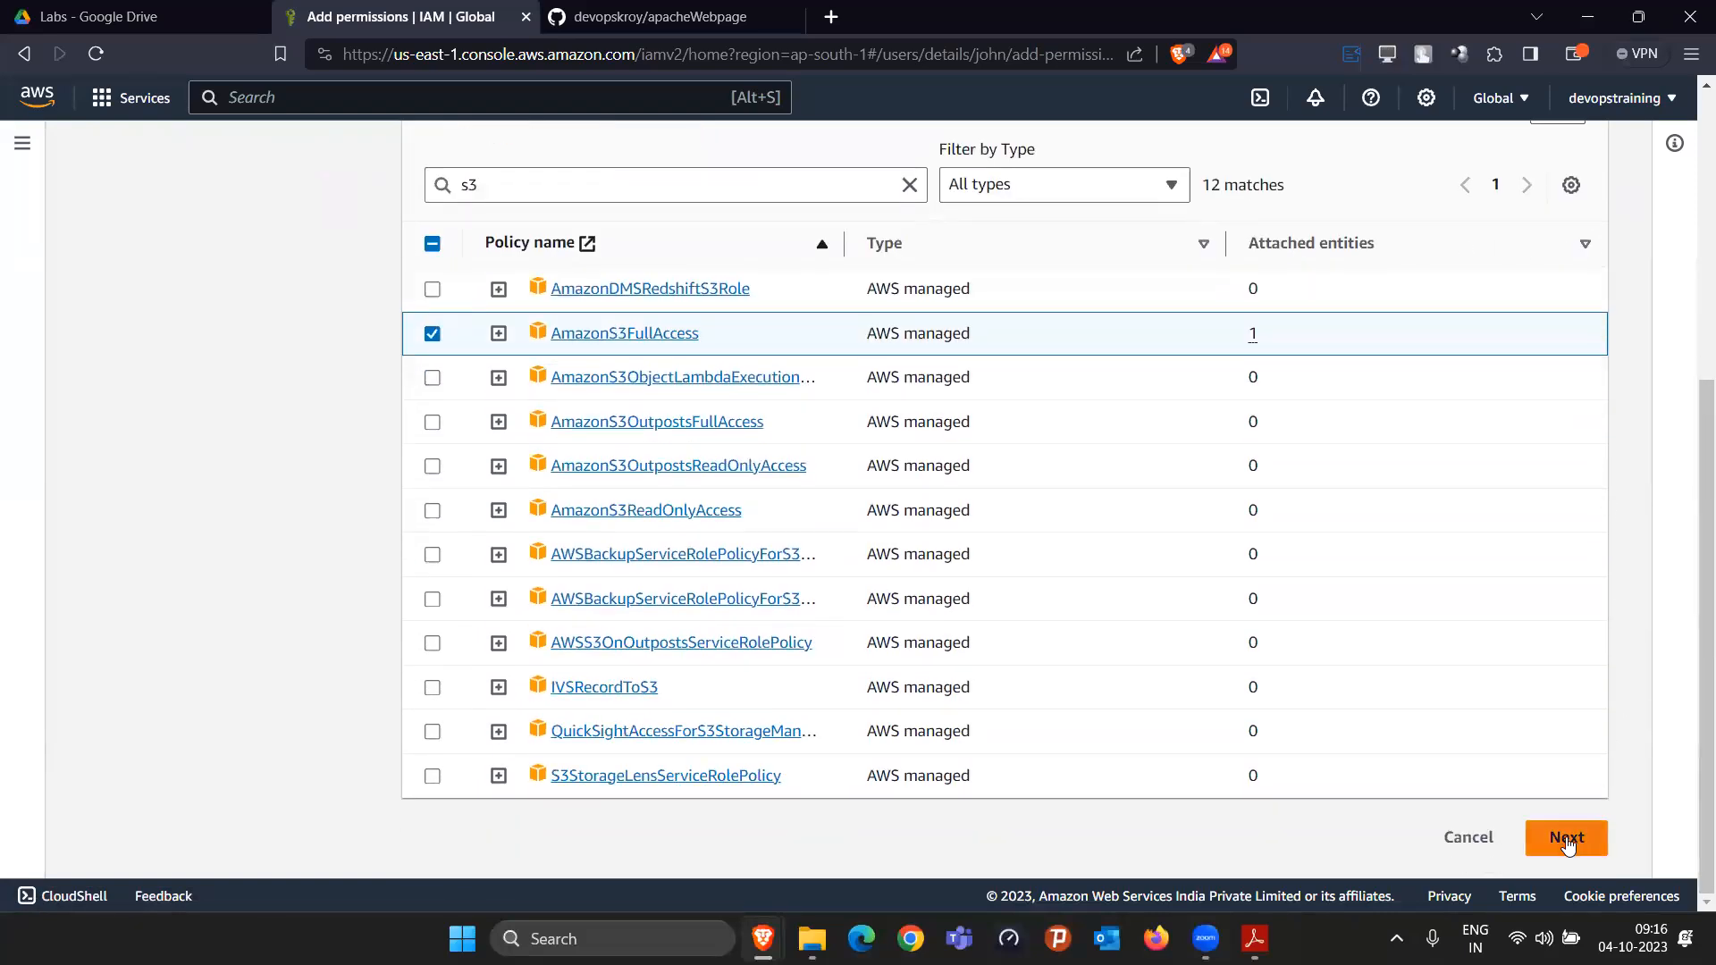
left_click(1566, 842)
left_click(1544, 664)
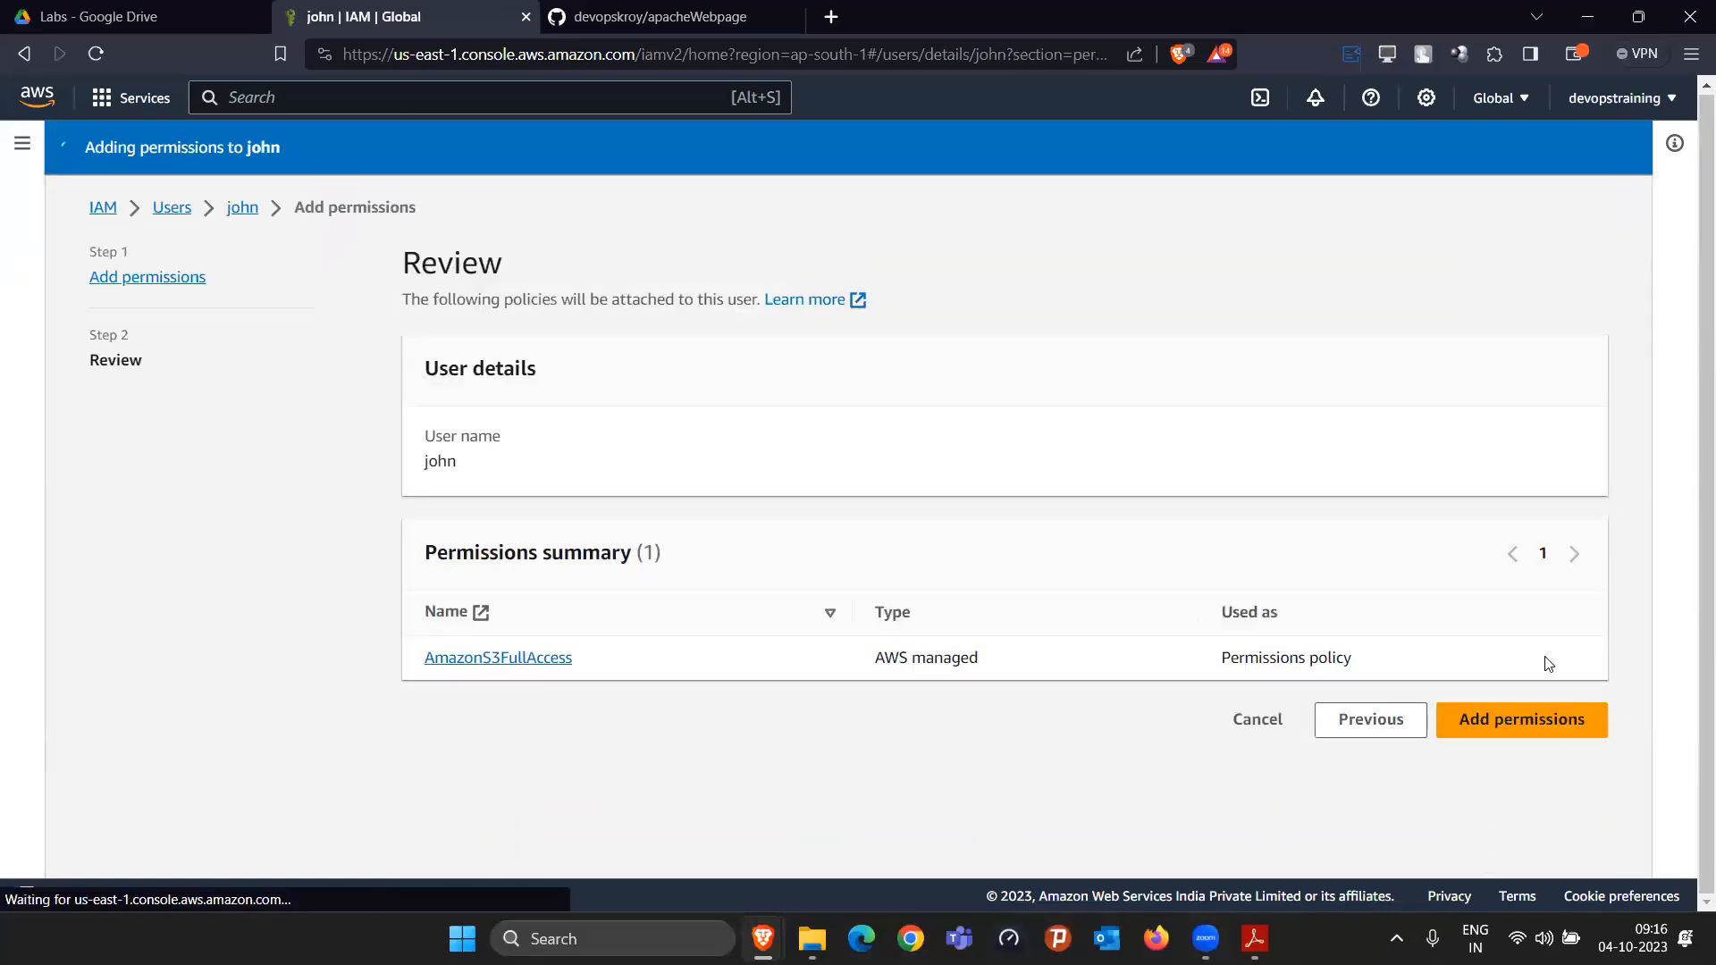
scroll(579, 502, "down", 3)
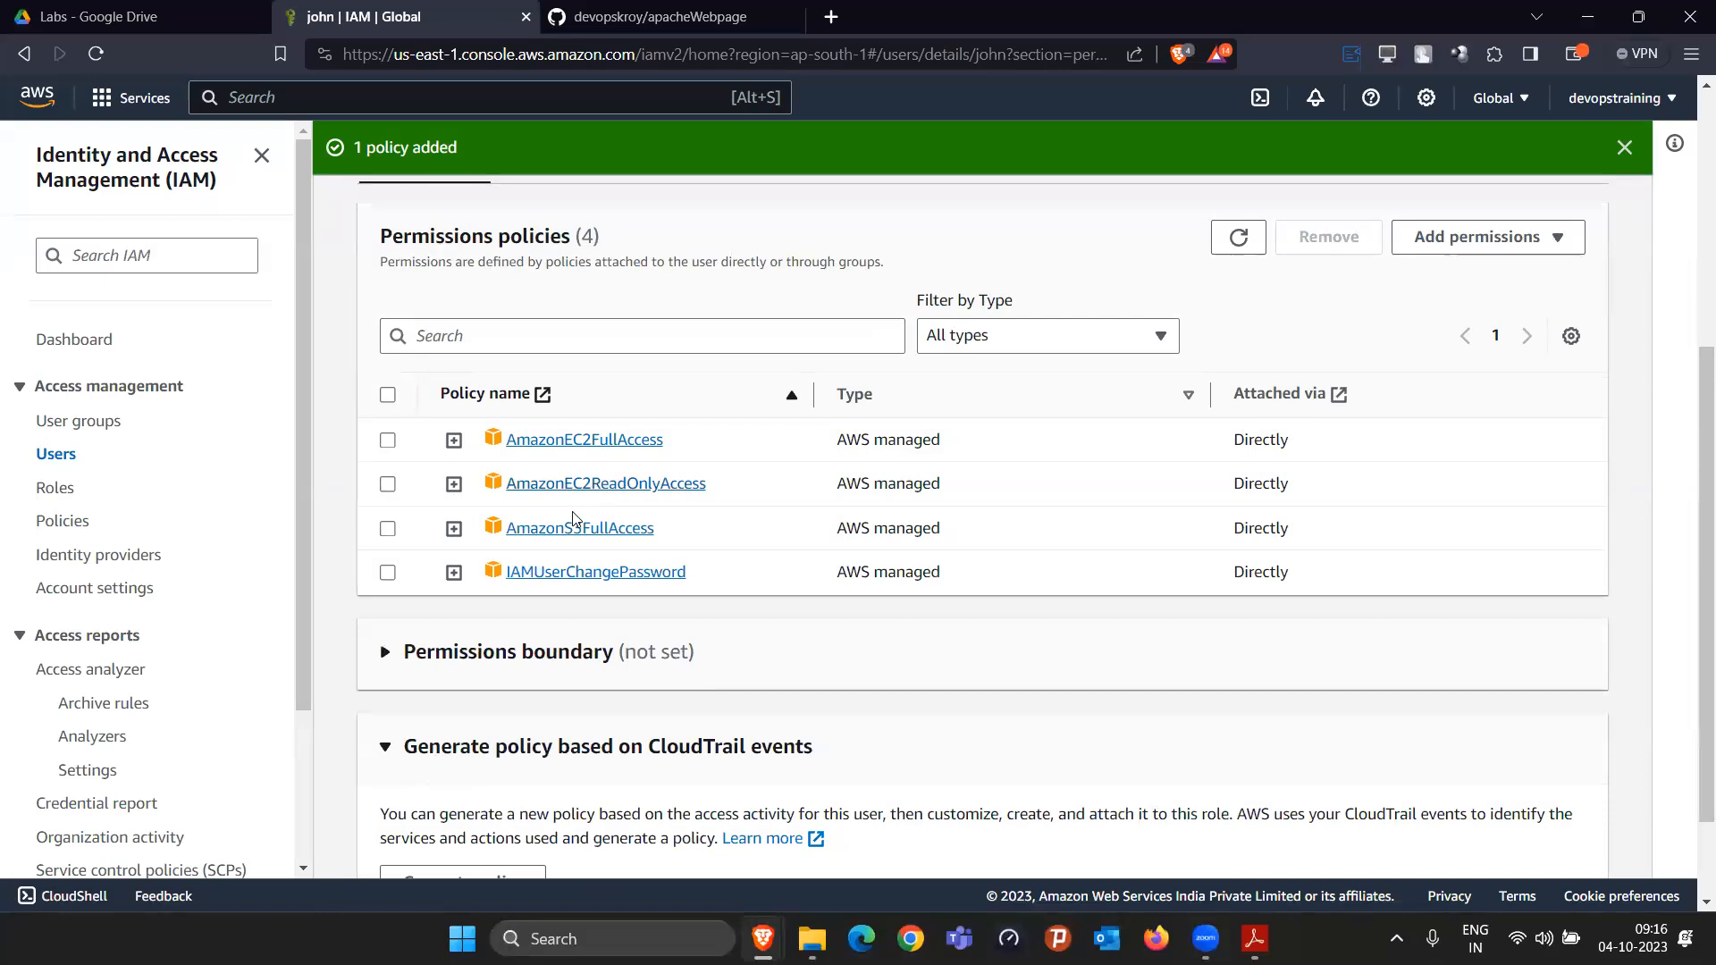
Step: Return to the private window, reload S3, refresh the bucket list and open the image folder in kroydevopsbucket1
left_click(1638, 16)
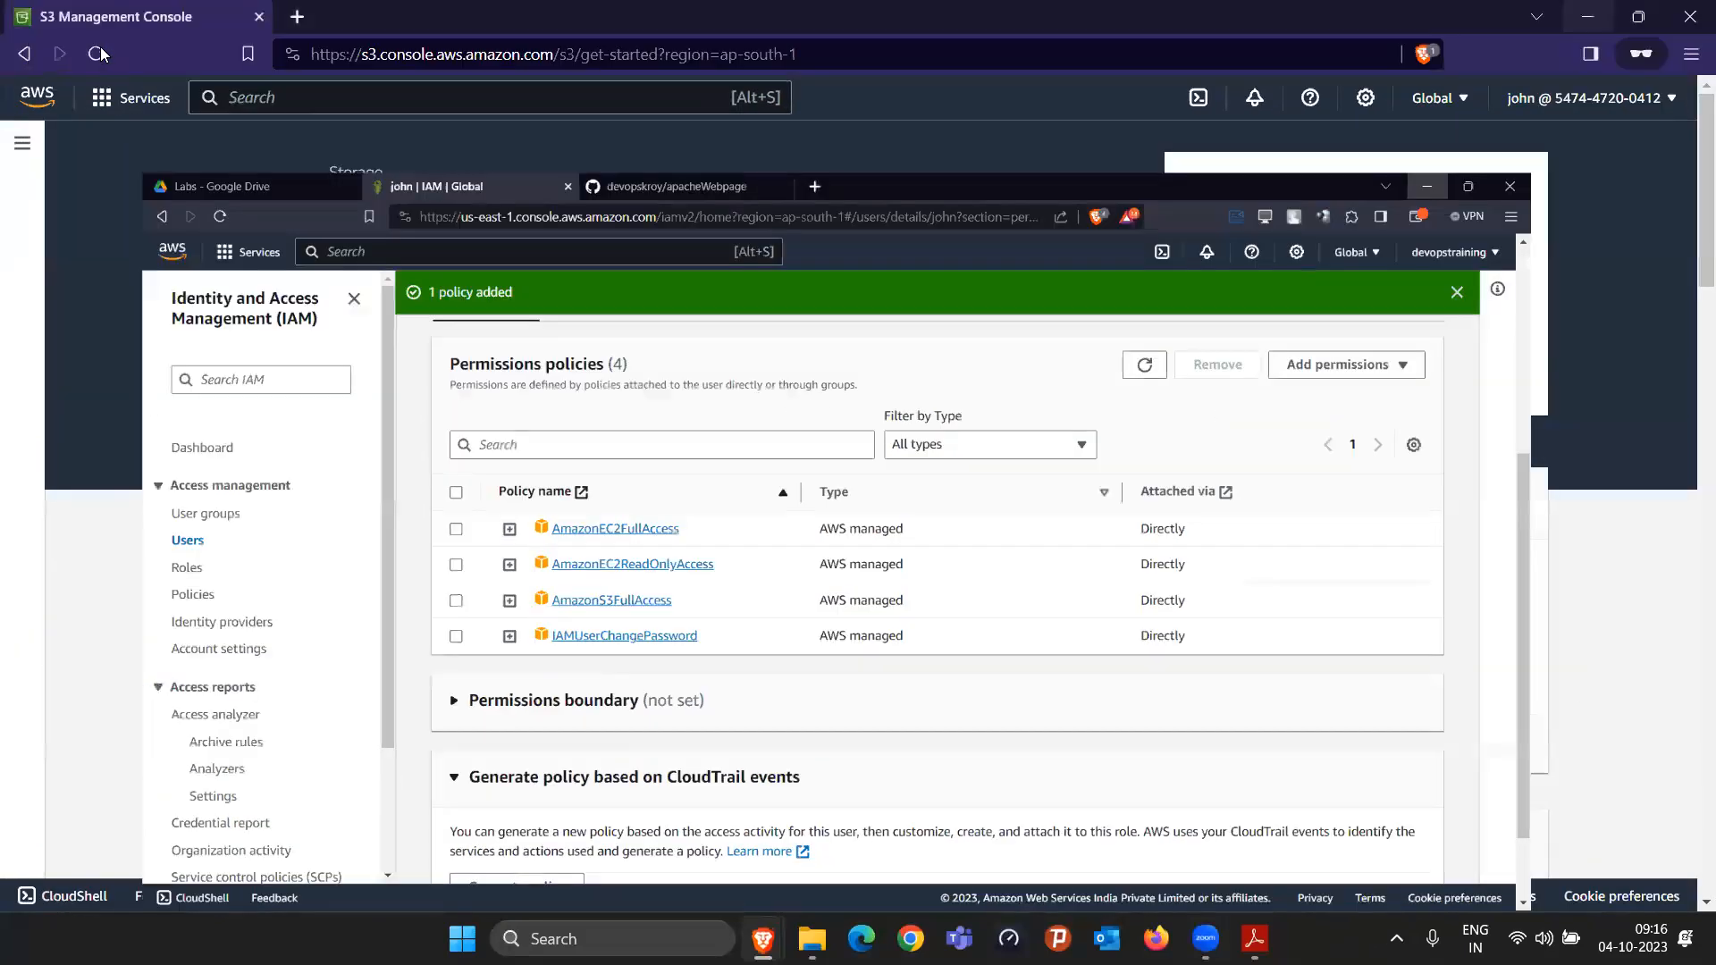
left_click(99, 54)
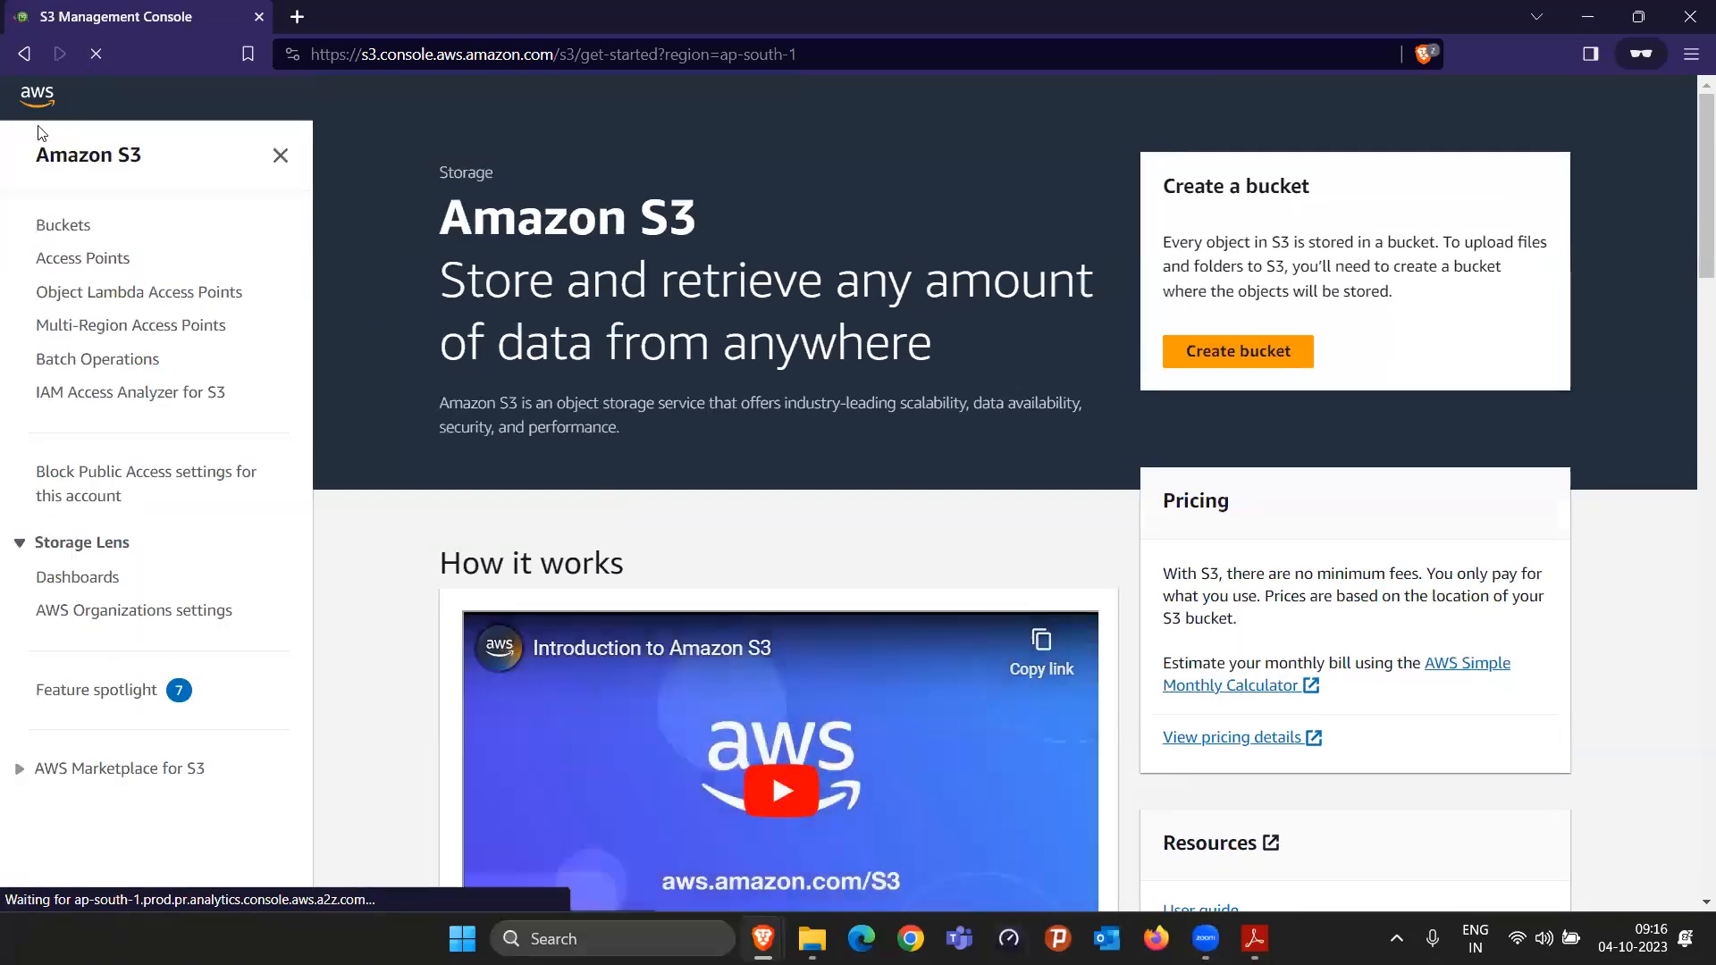
left_click(58, 228)
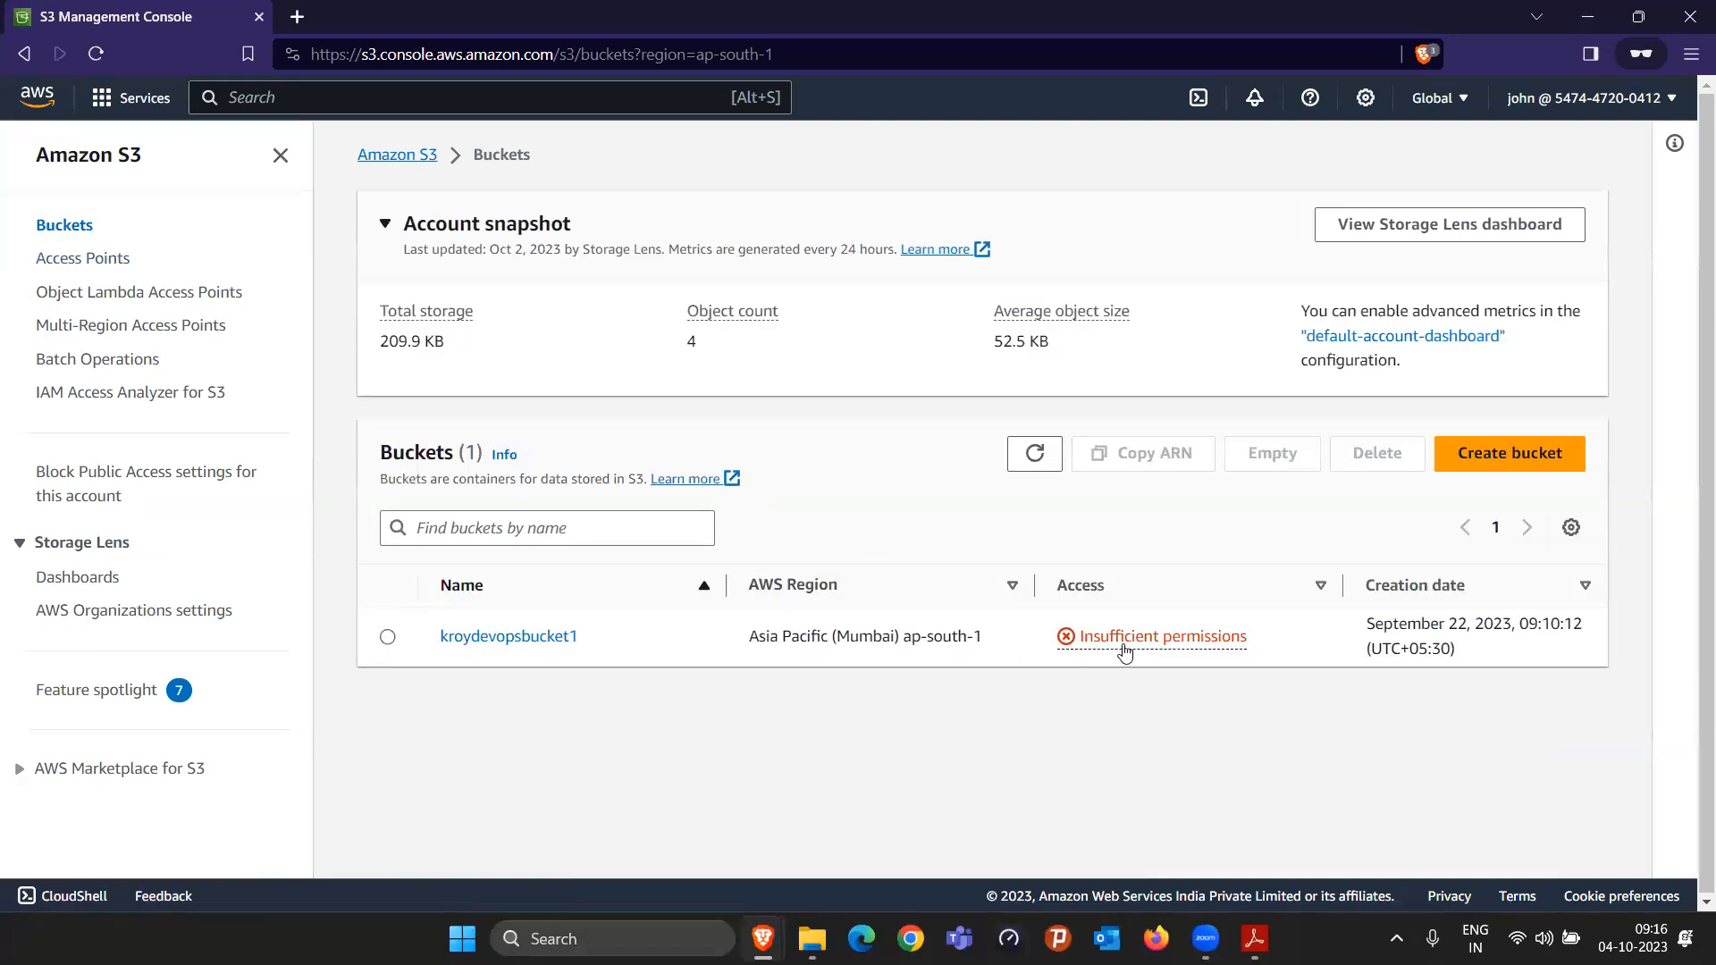
left_click(1035, 453)
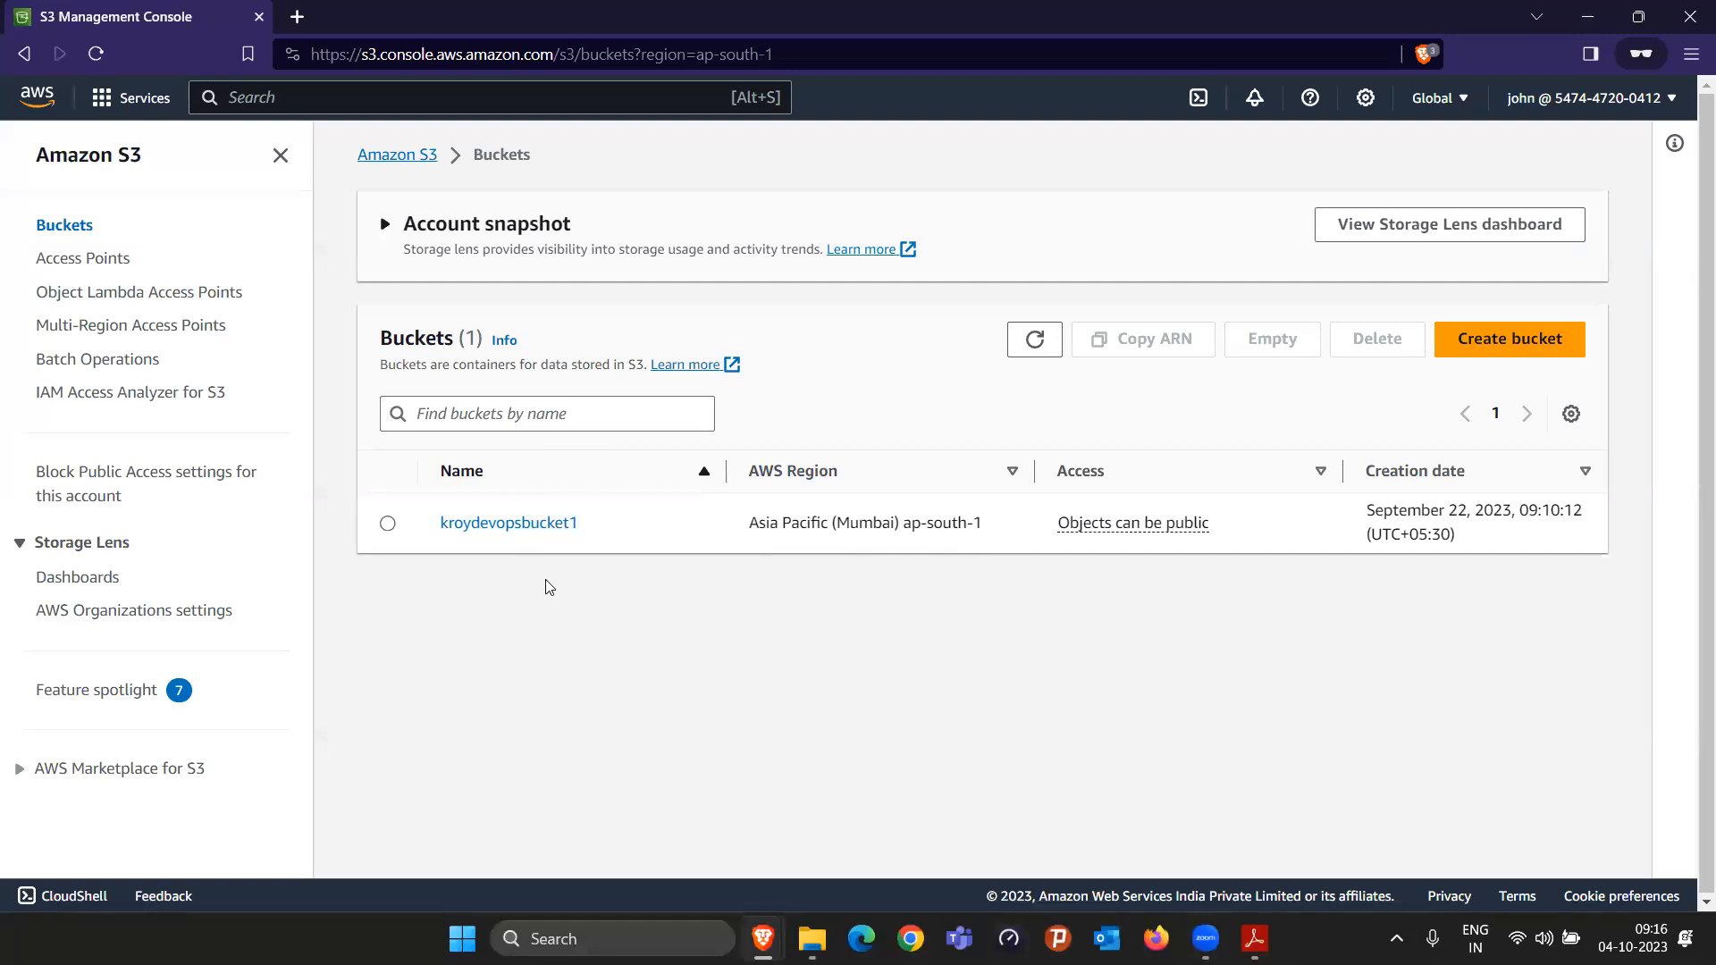
left_click(531, 529)
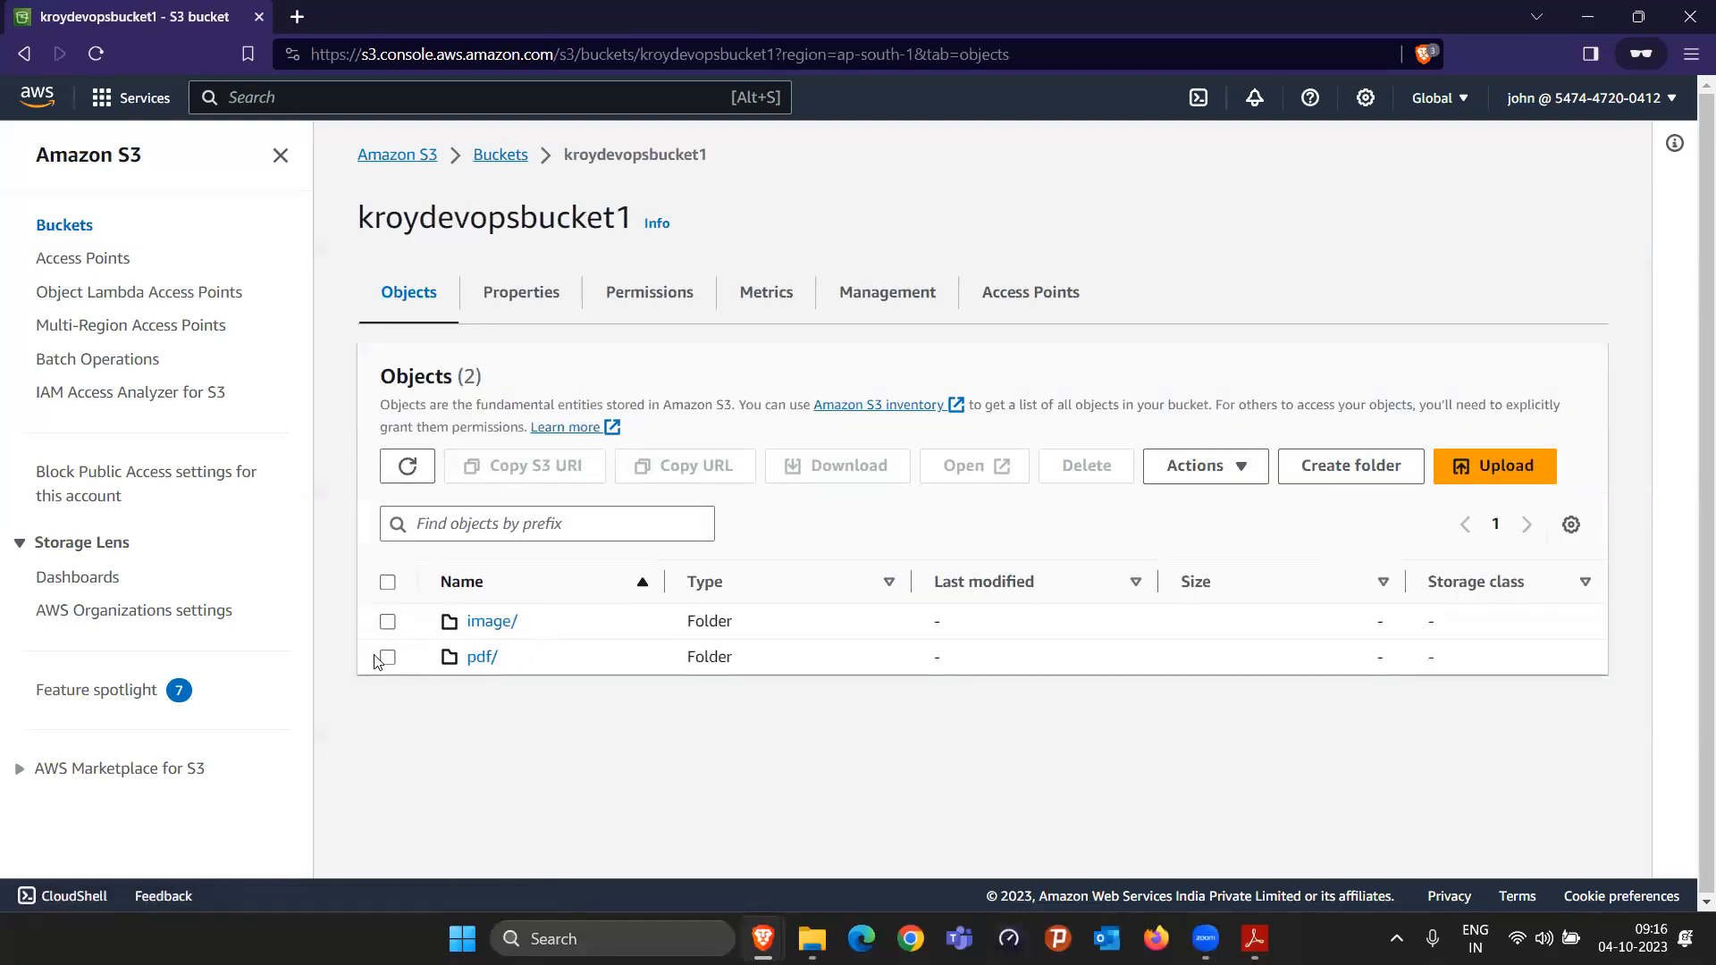
left_click(490, 621)
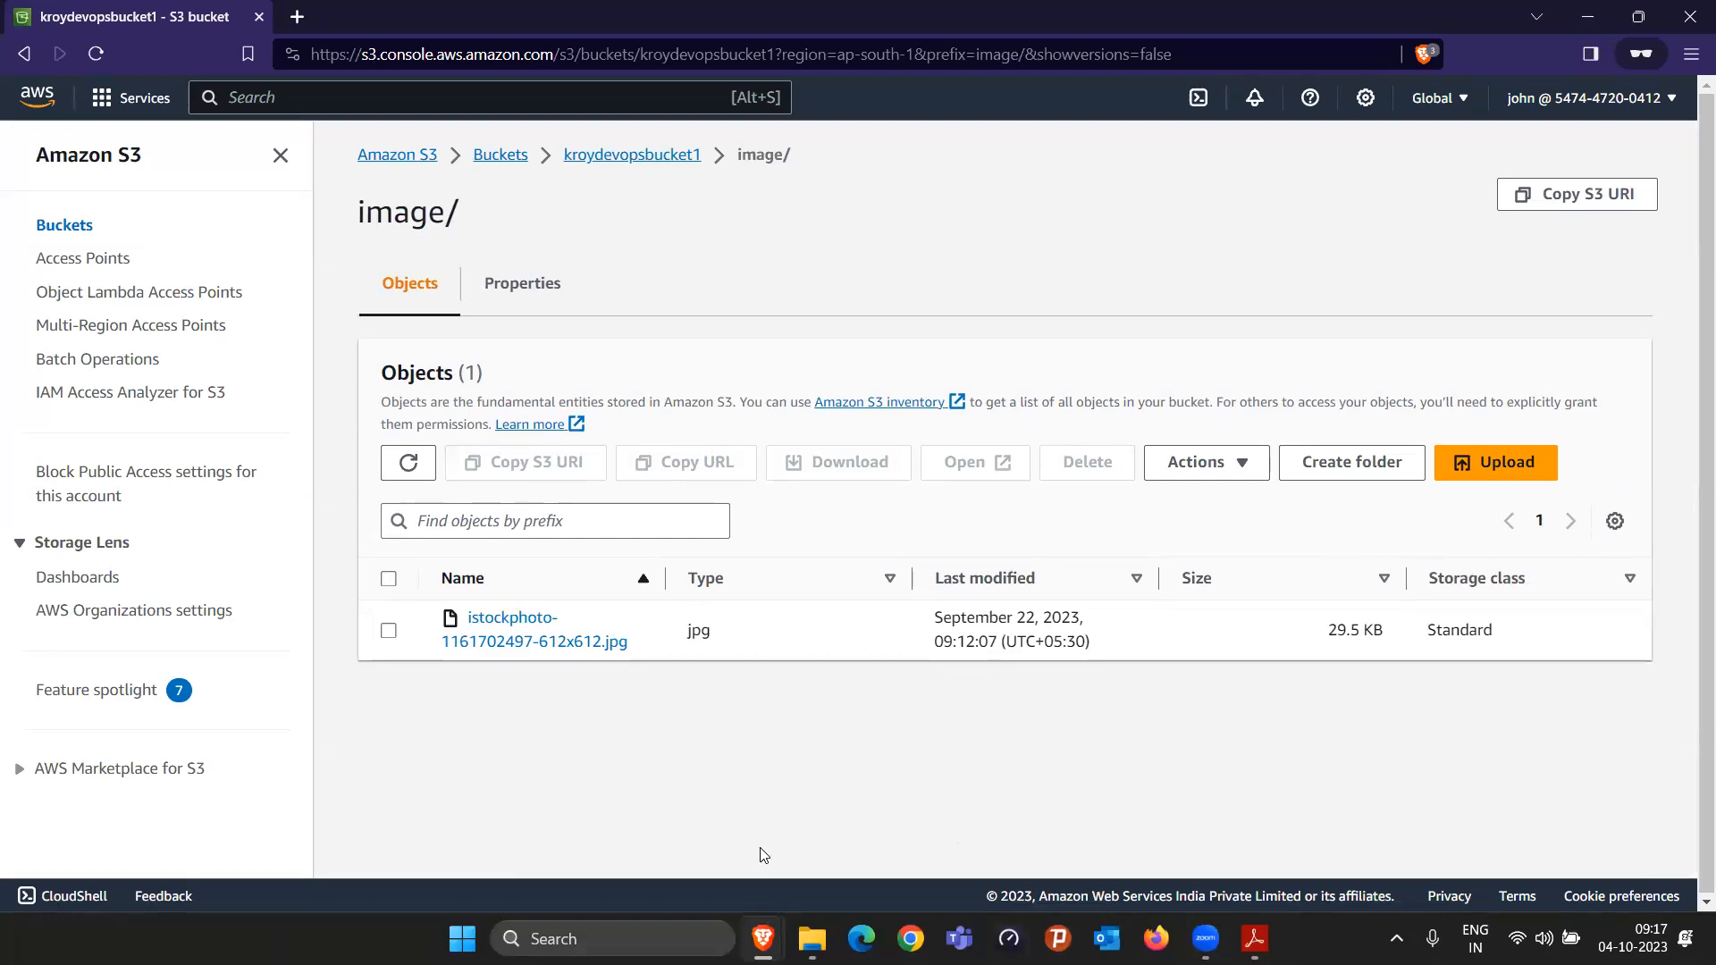
Step: Open the Billing dashboard in the private session to test the user's access
left_click(100, 98)
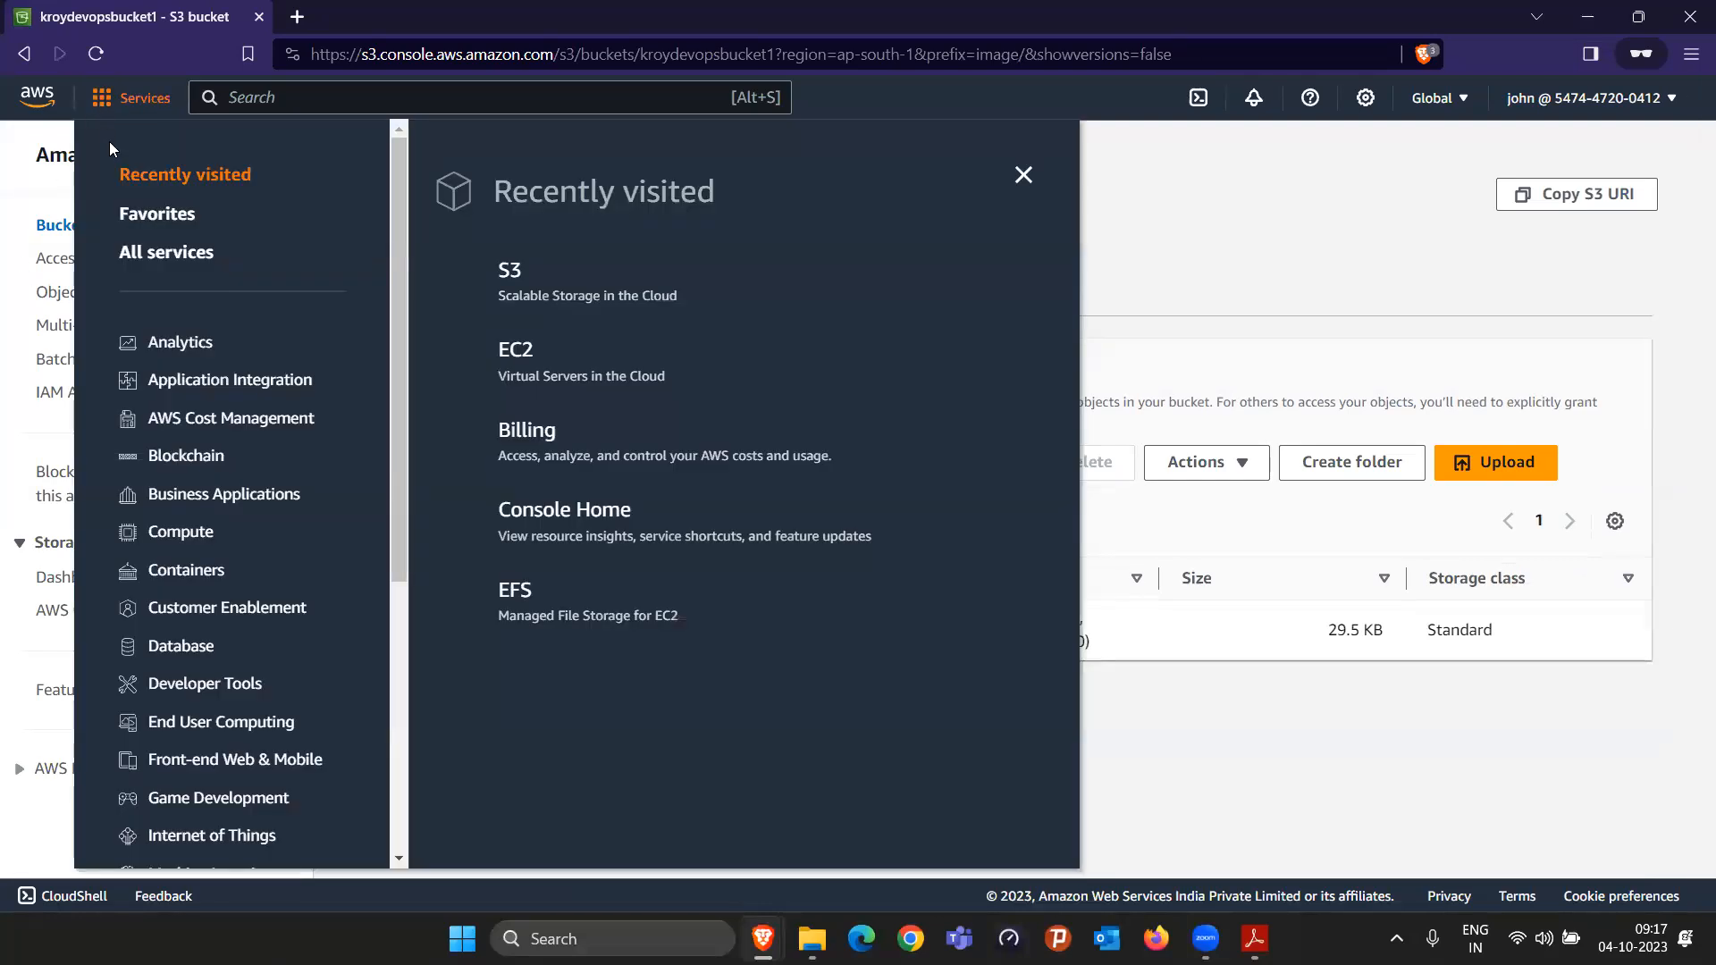
left_click(522, 431)
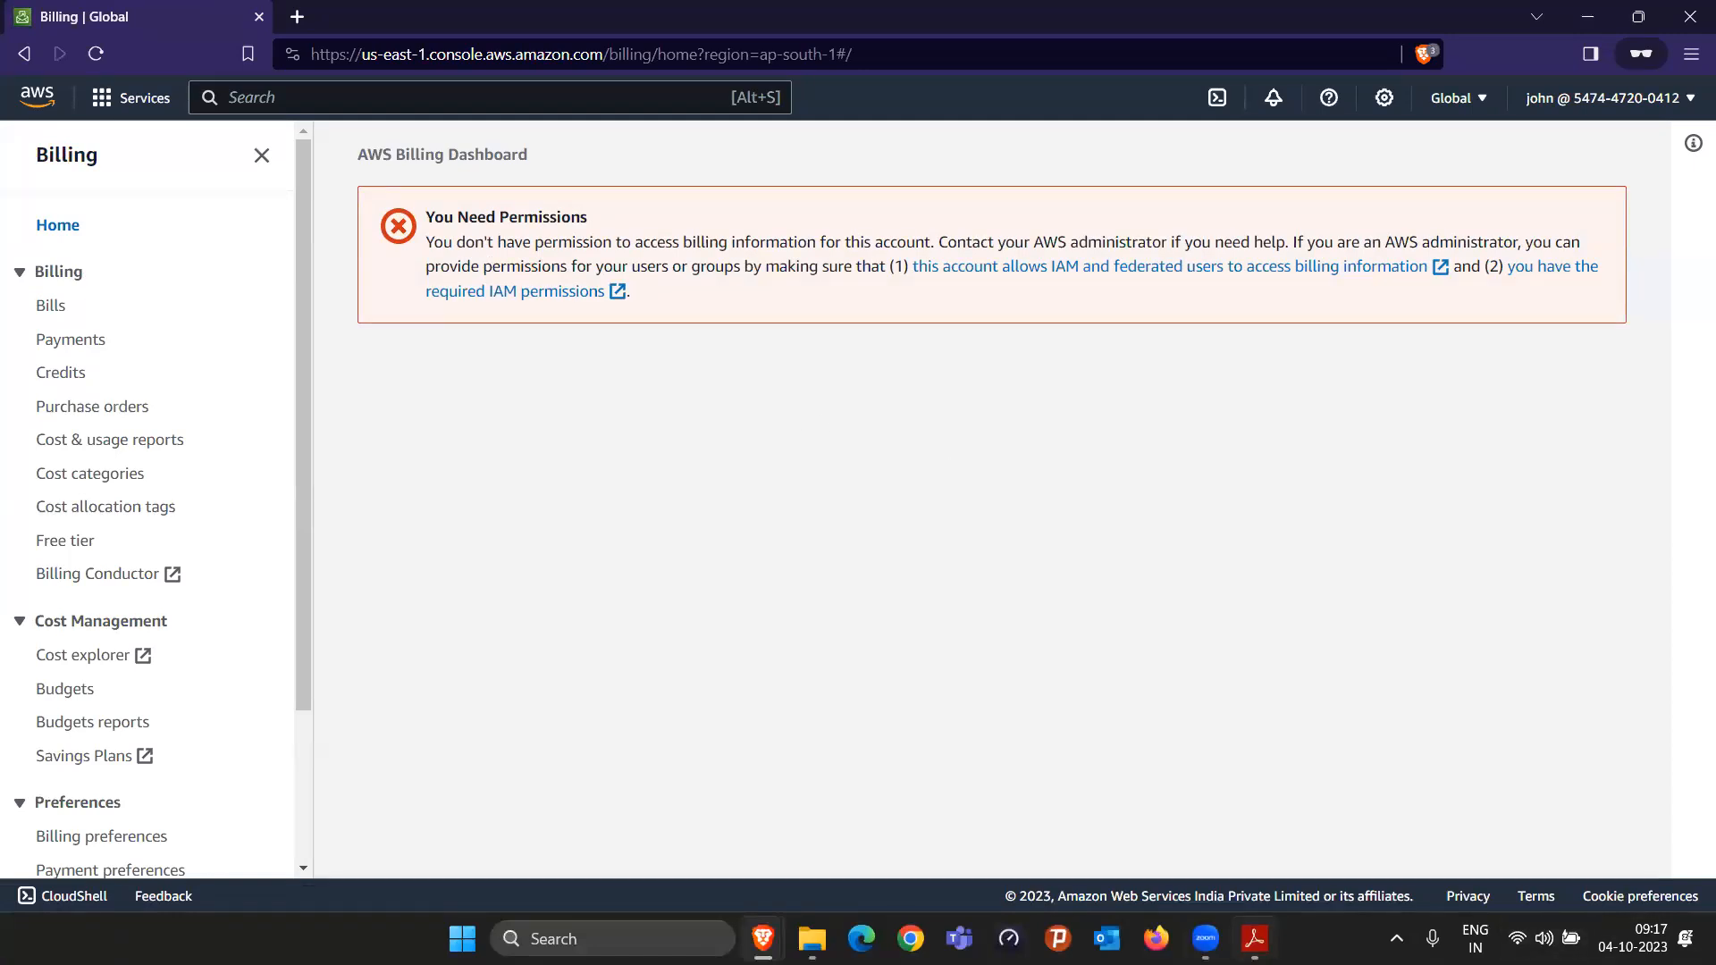
Step: Switch to the administrator's window and remove the AmazonS3FullAccess, AmazonEC2ReadOnlyAccess and AmazonEC2FullAccess policies from the IAM user
mouse_move(1254, 938)
mouse_move(762, 937)
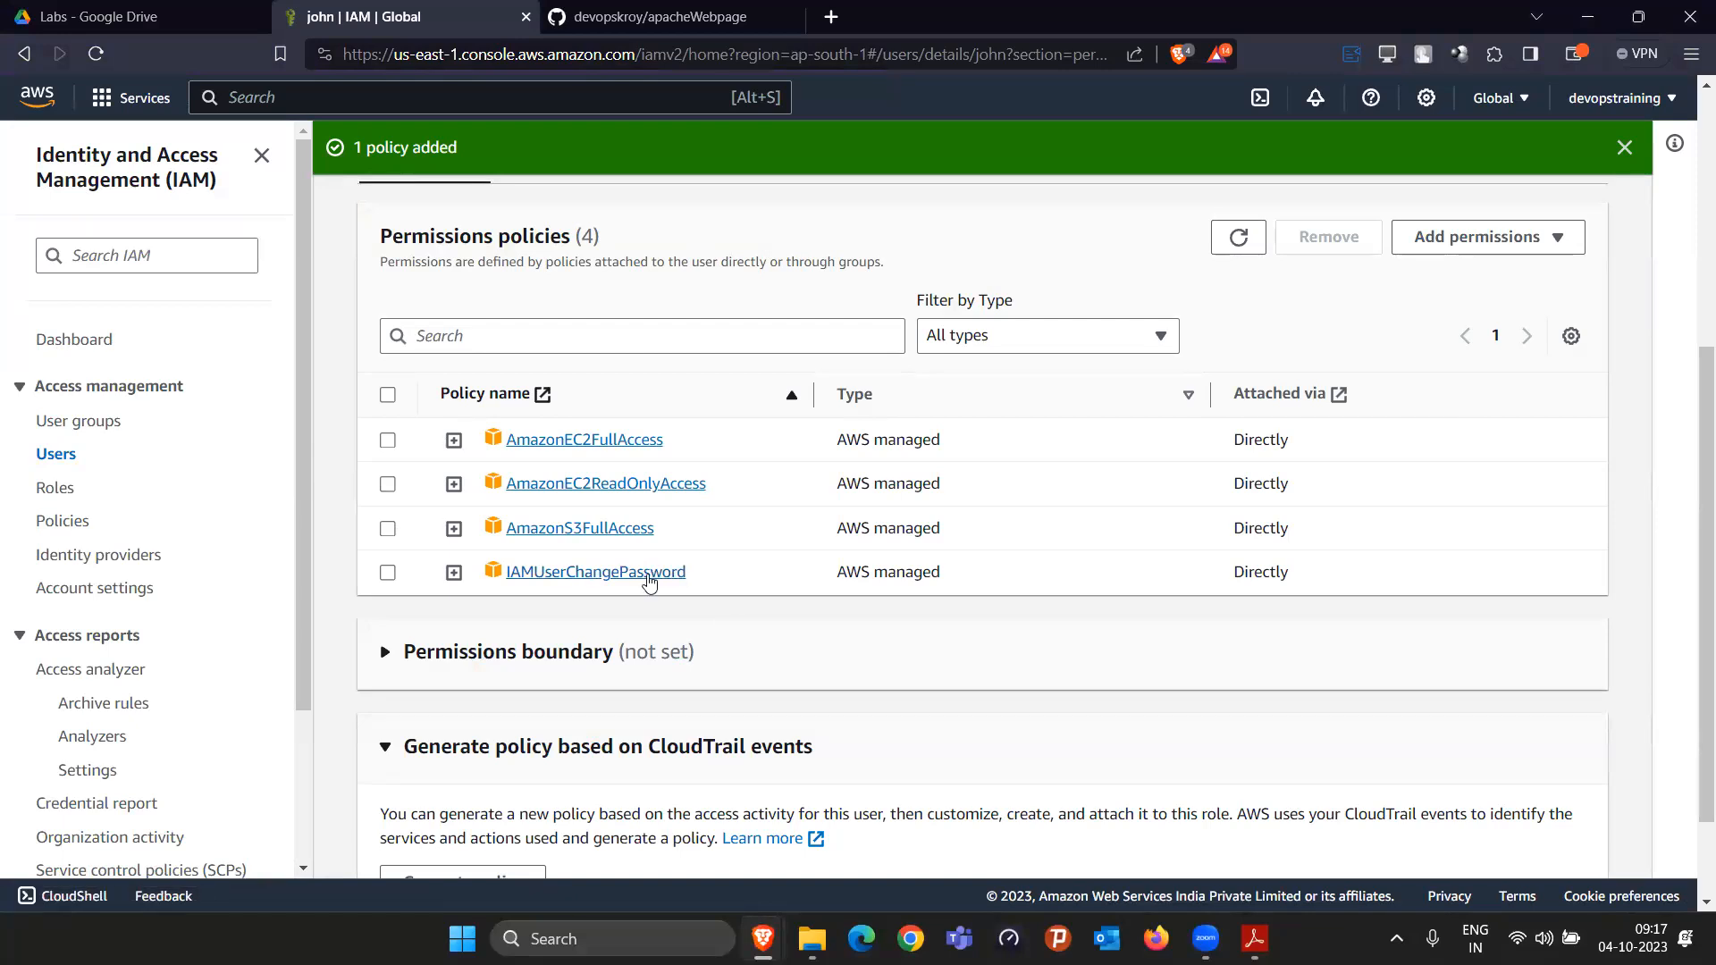
left_click(388, 529)
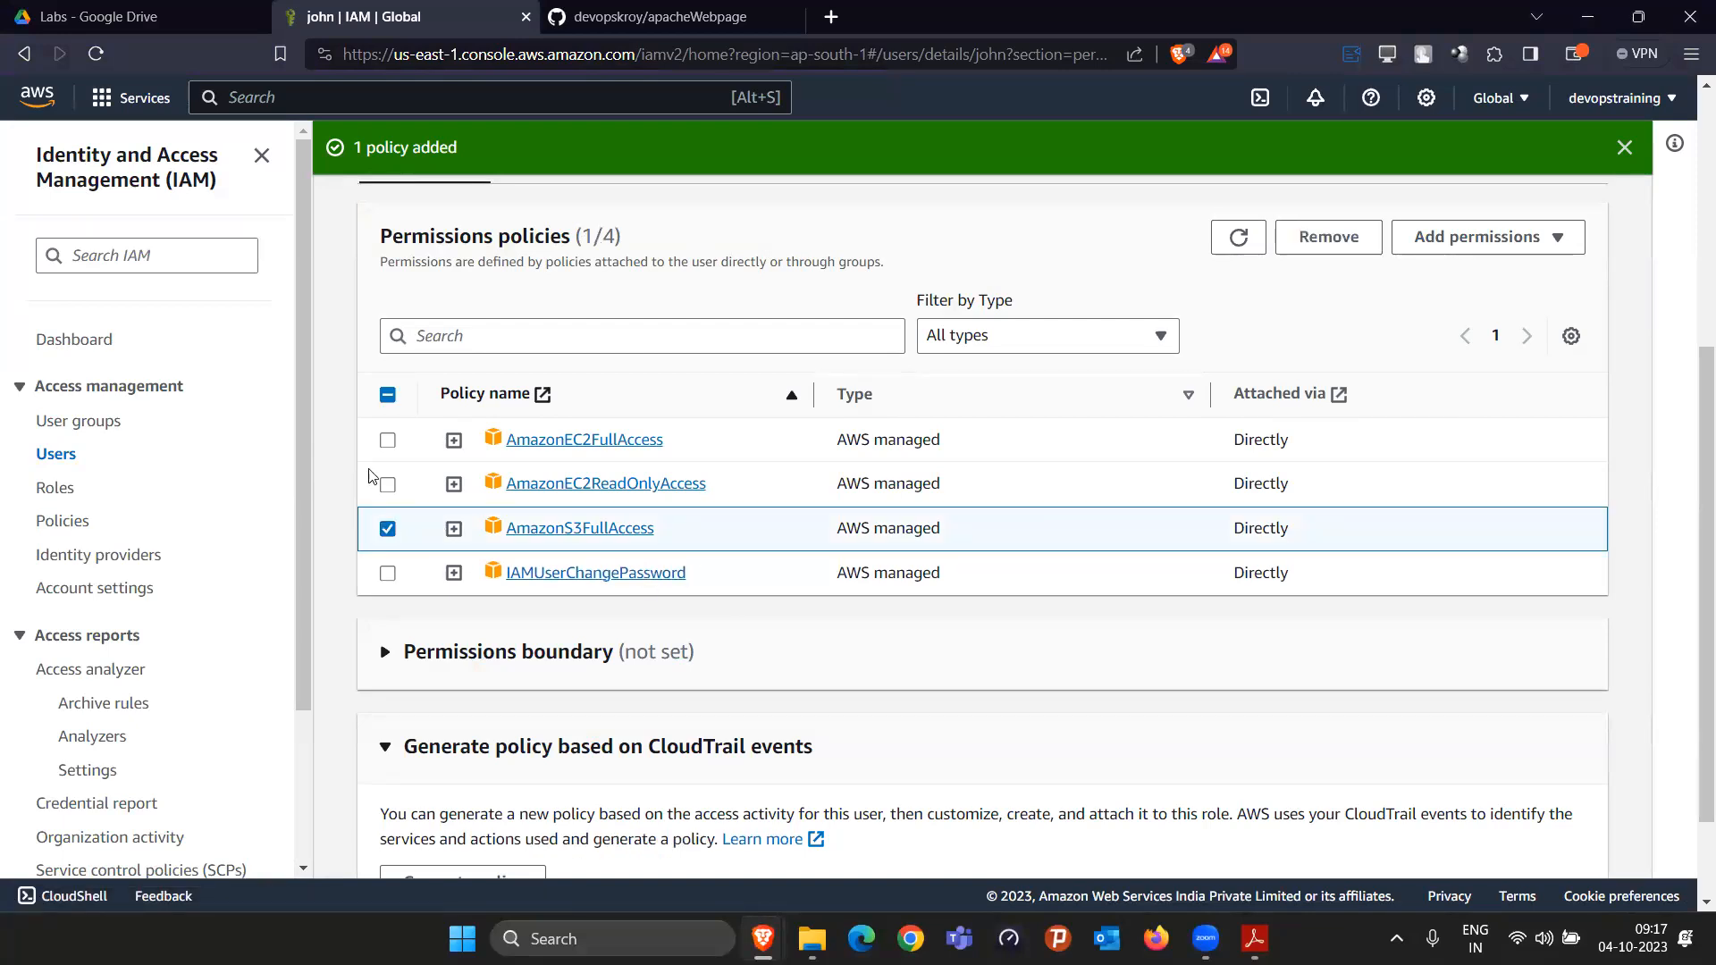
left_click(387, 484)
left_click(387, 440)
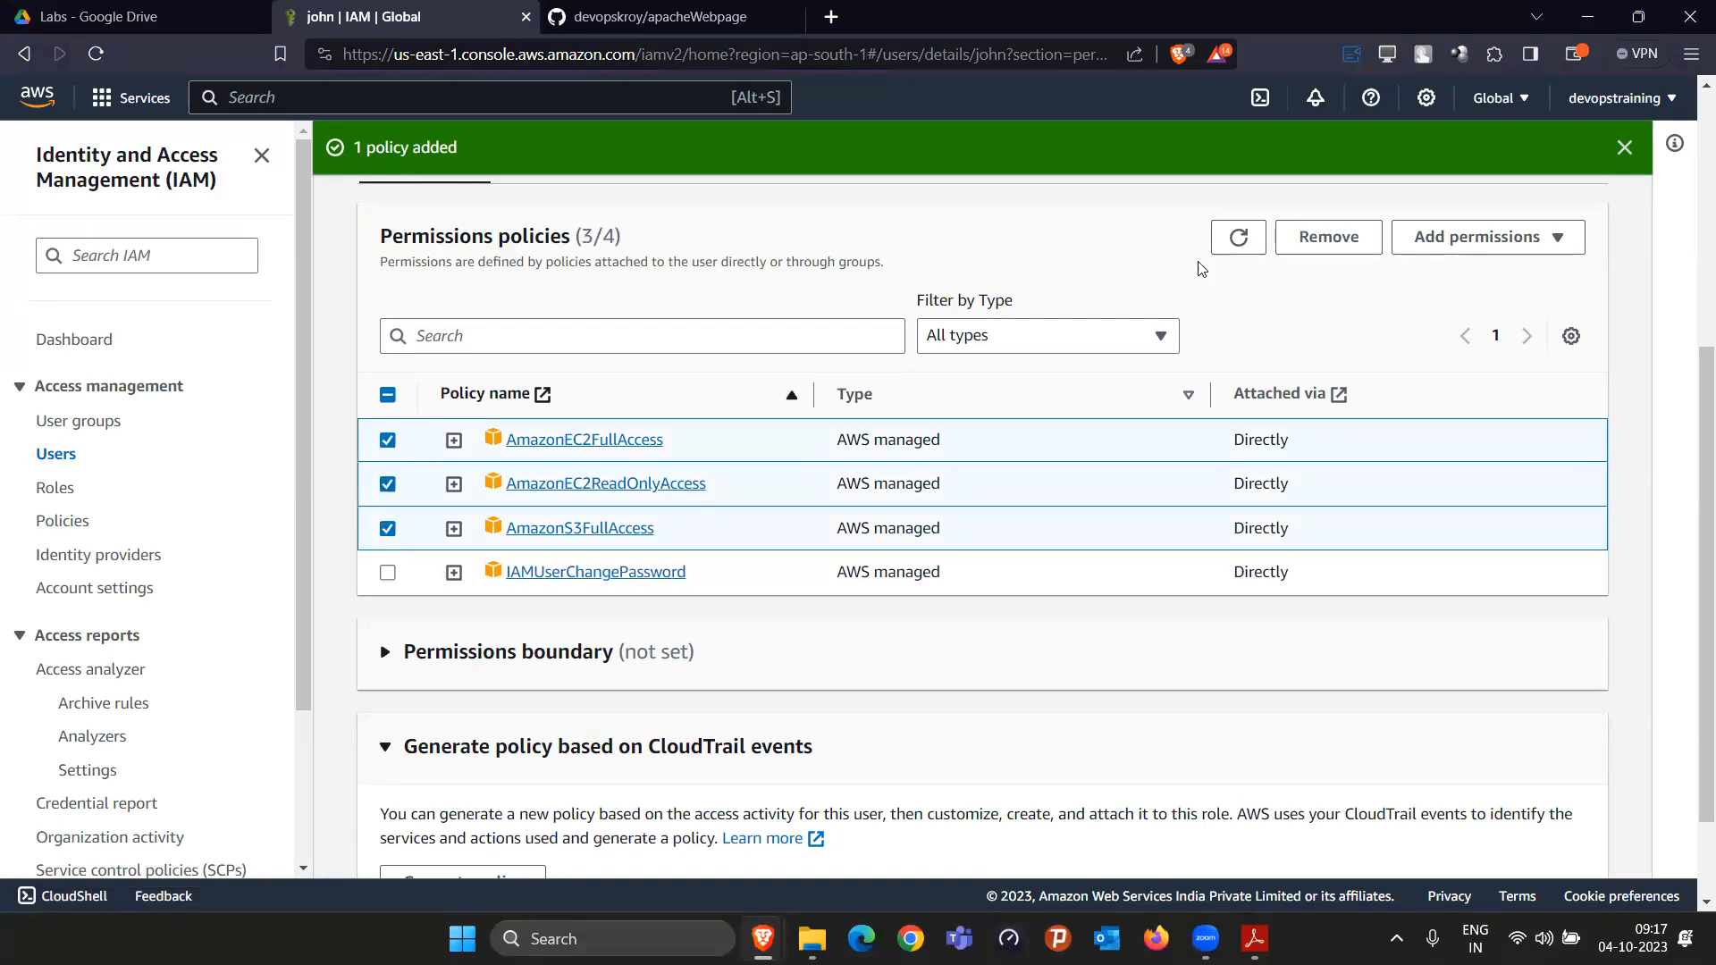
left_click(1329, 237)
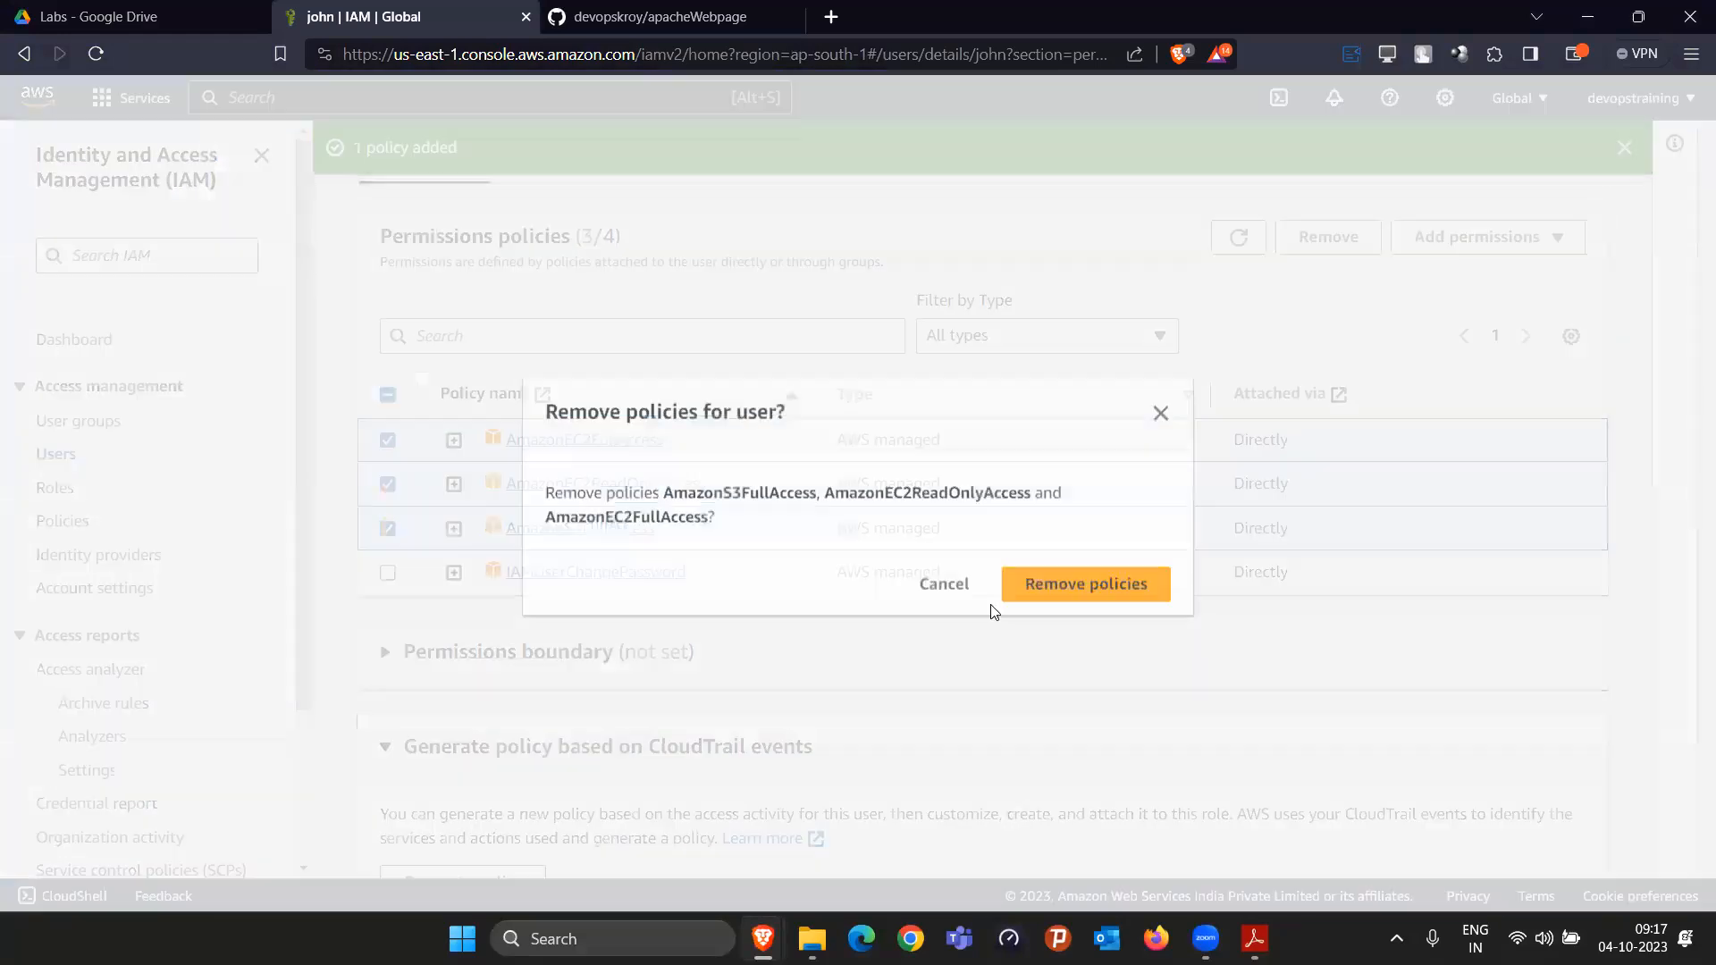
left_click(1010, 590)
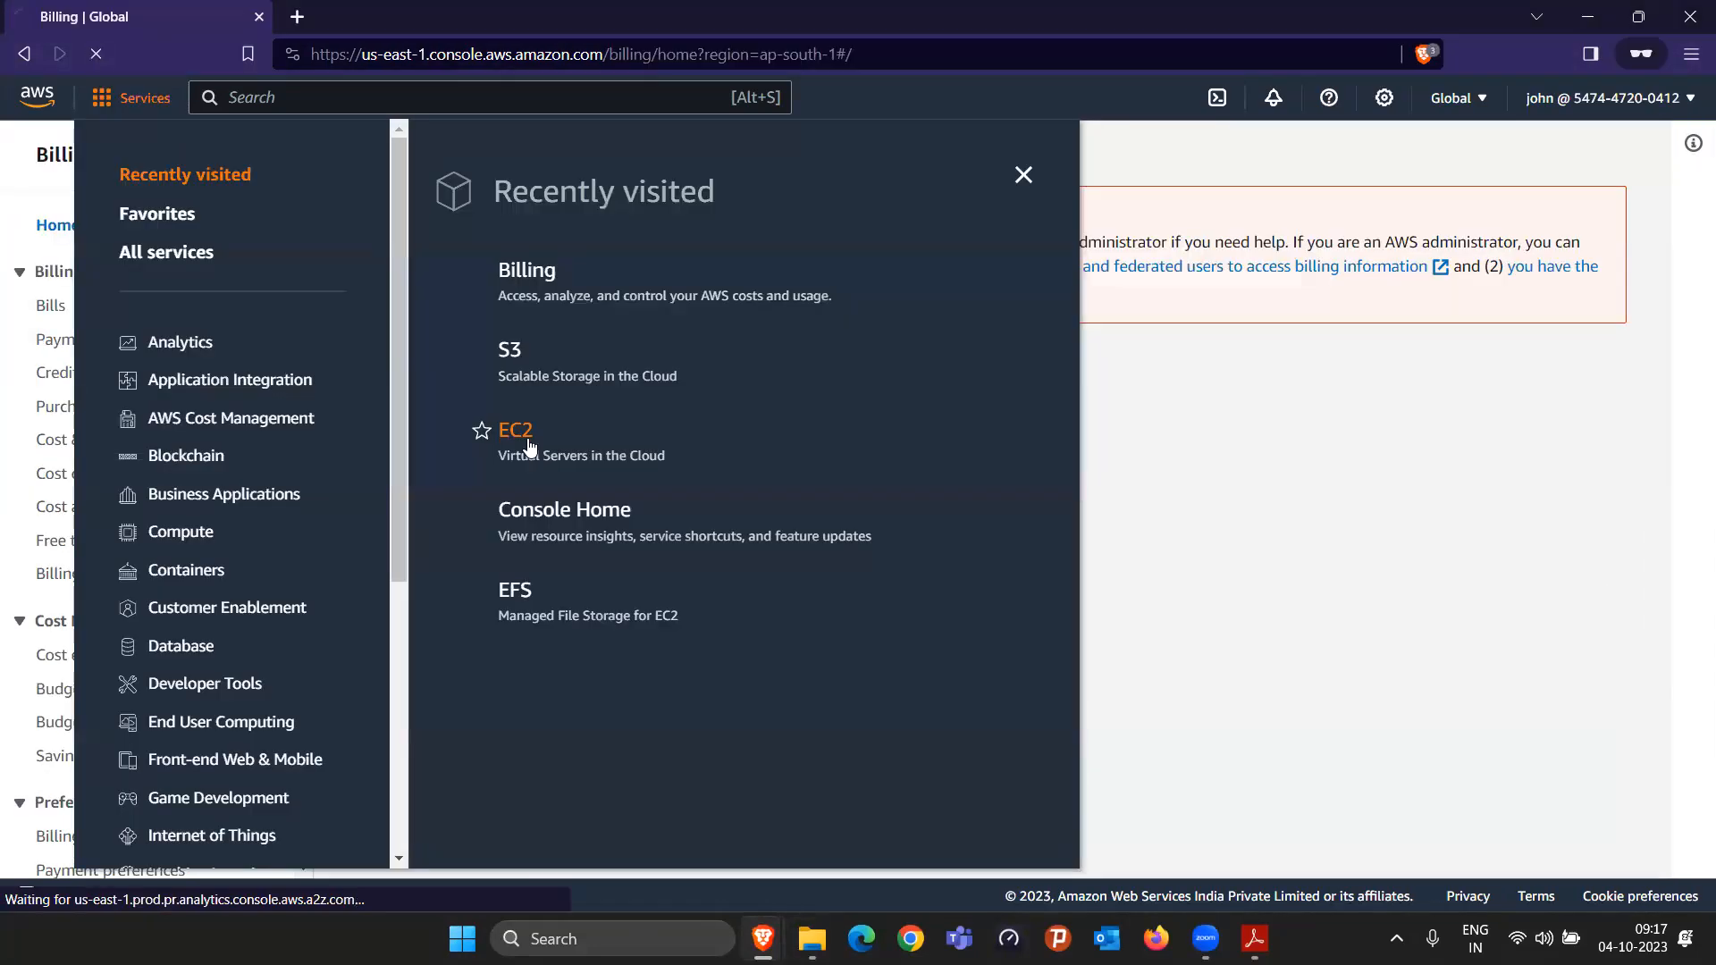
Step: Open the EC2 Instances page in the private session to test the user's access without the removed policies
left_click(517, 447)
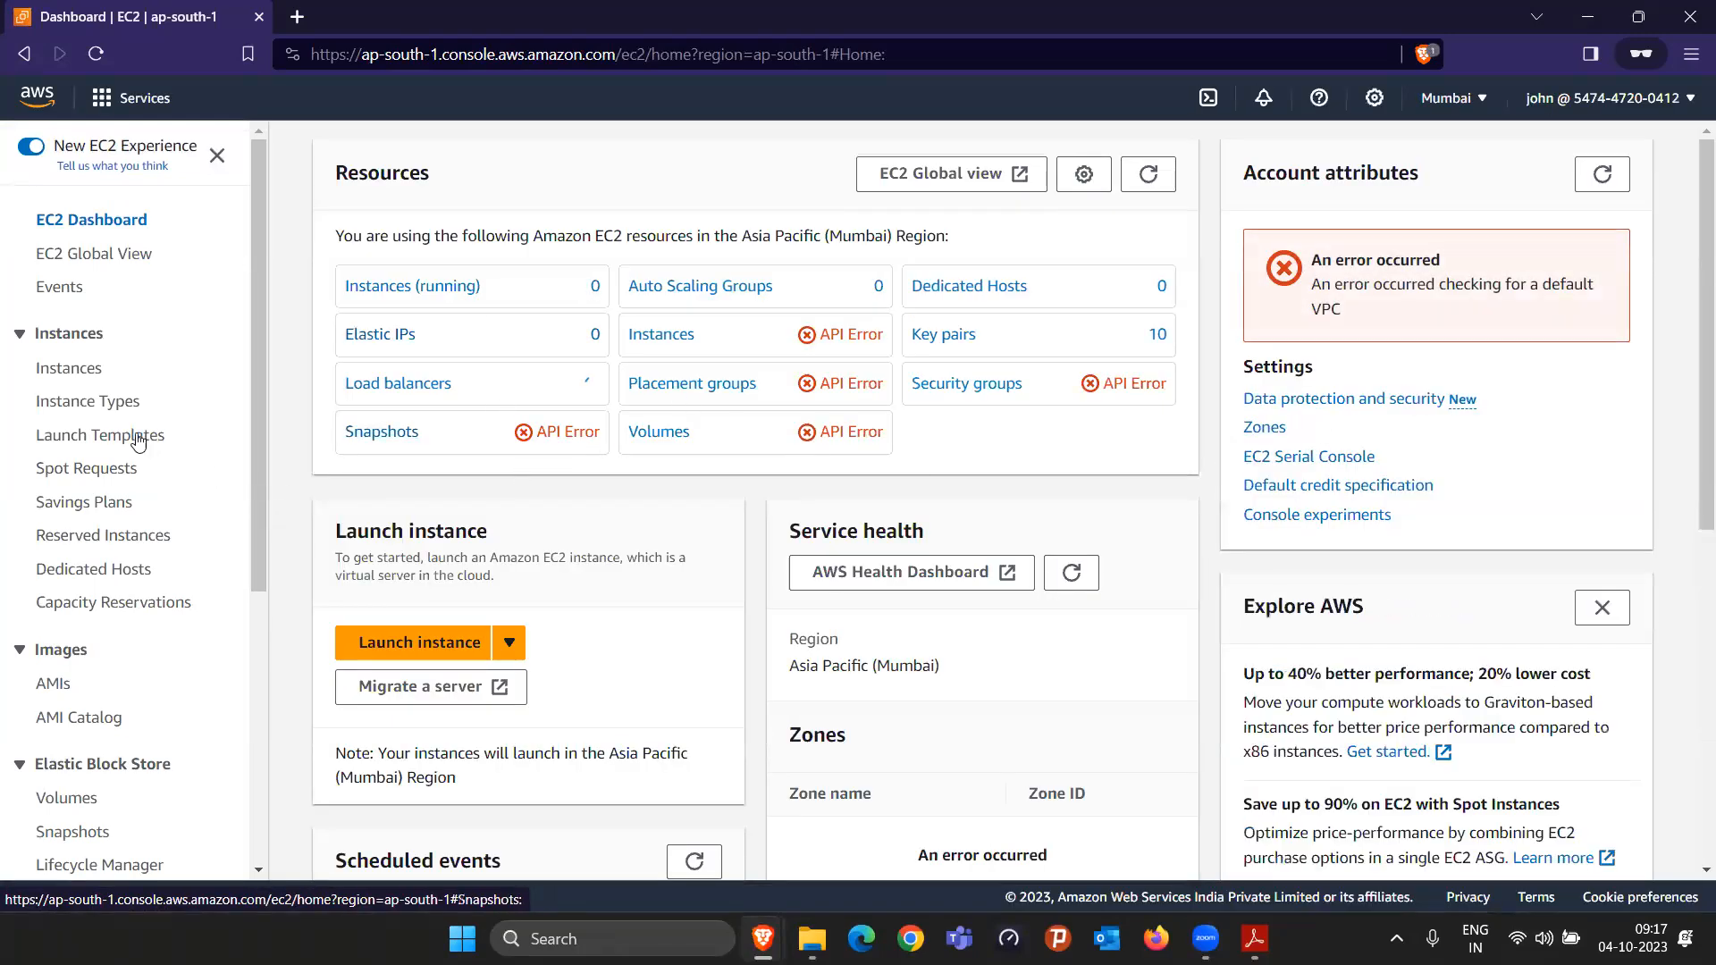
left_click(72, 368)
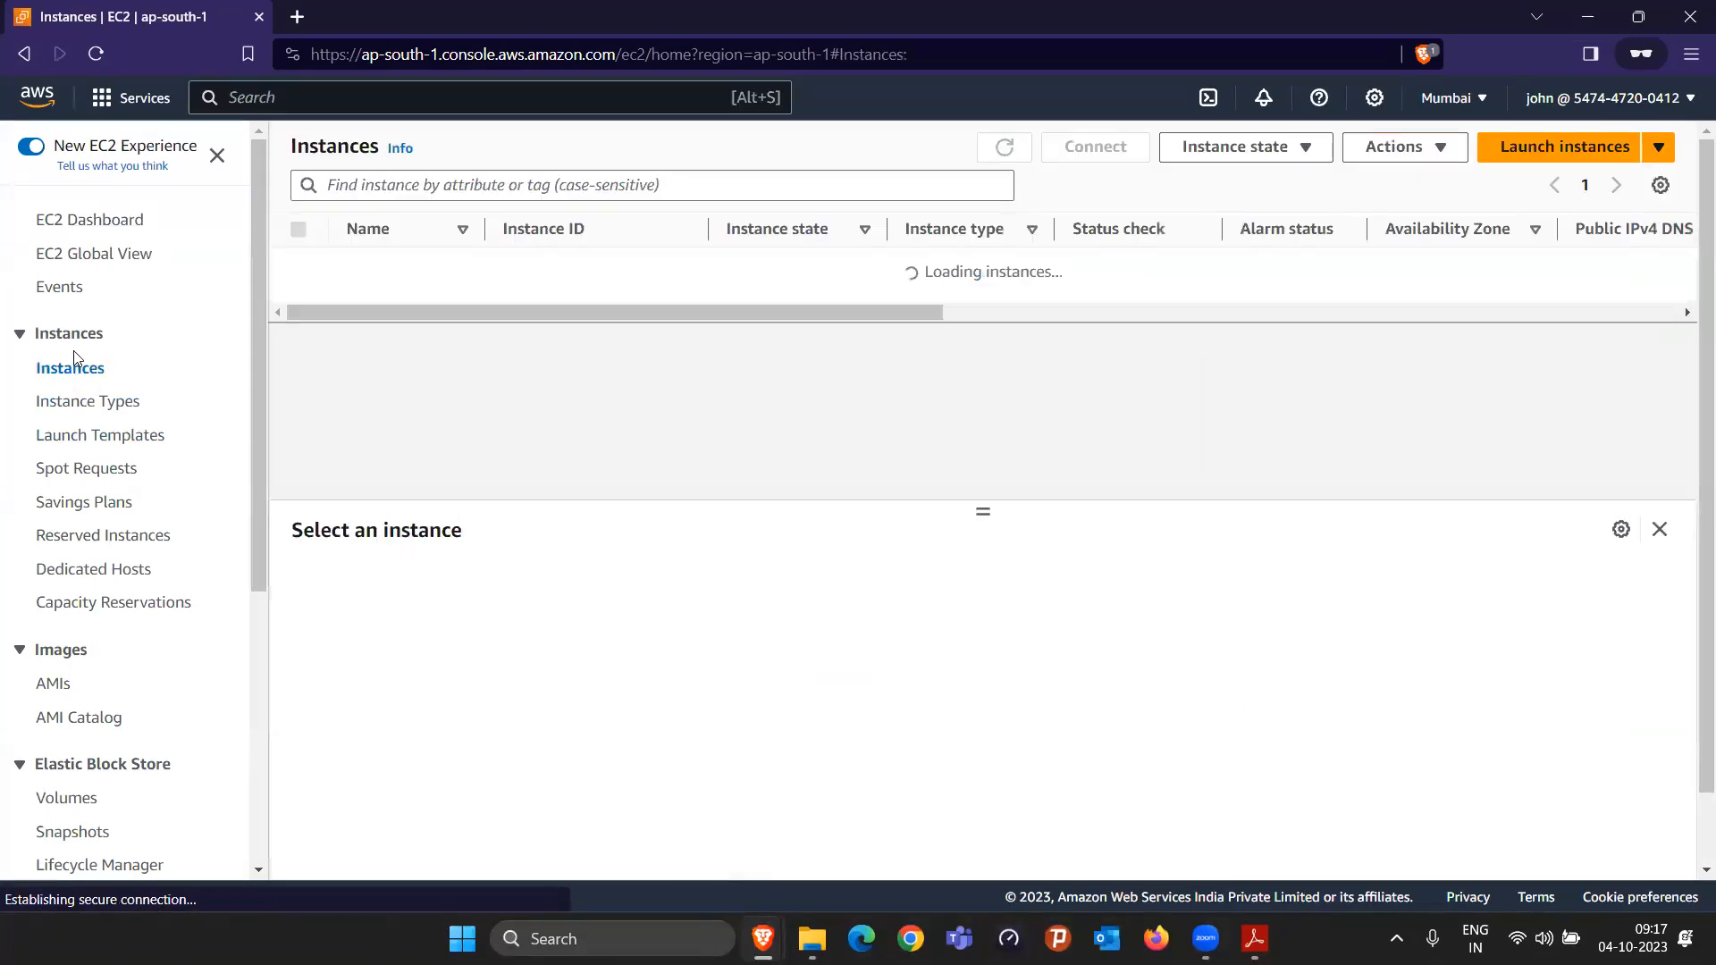
left_click_drag(788, 267, 1207, 298)
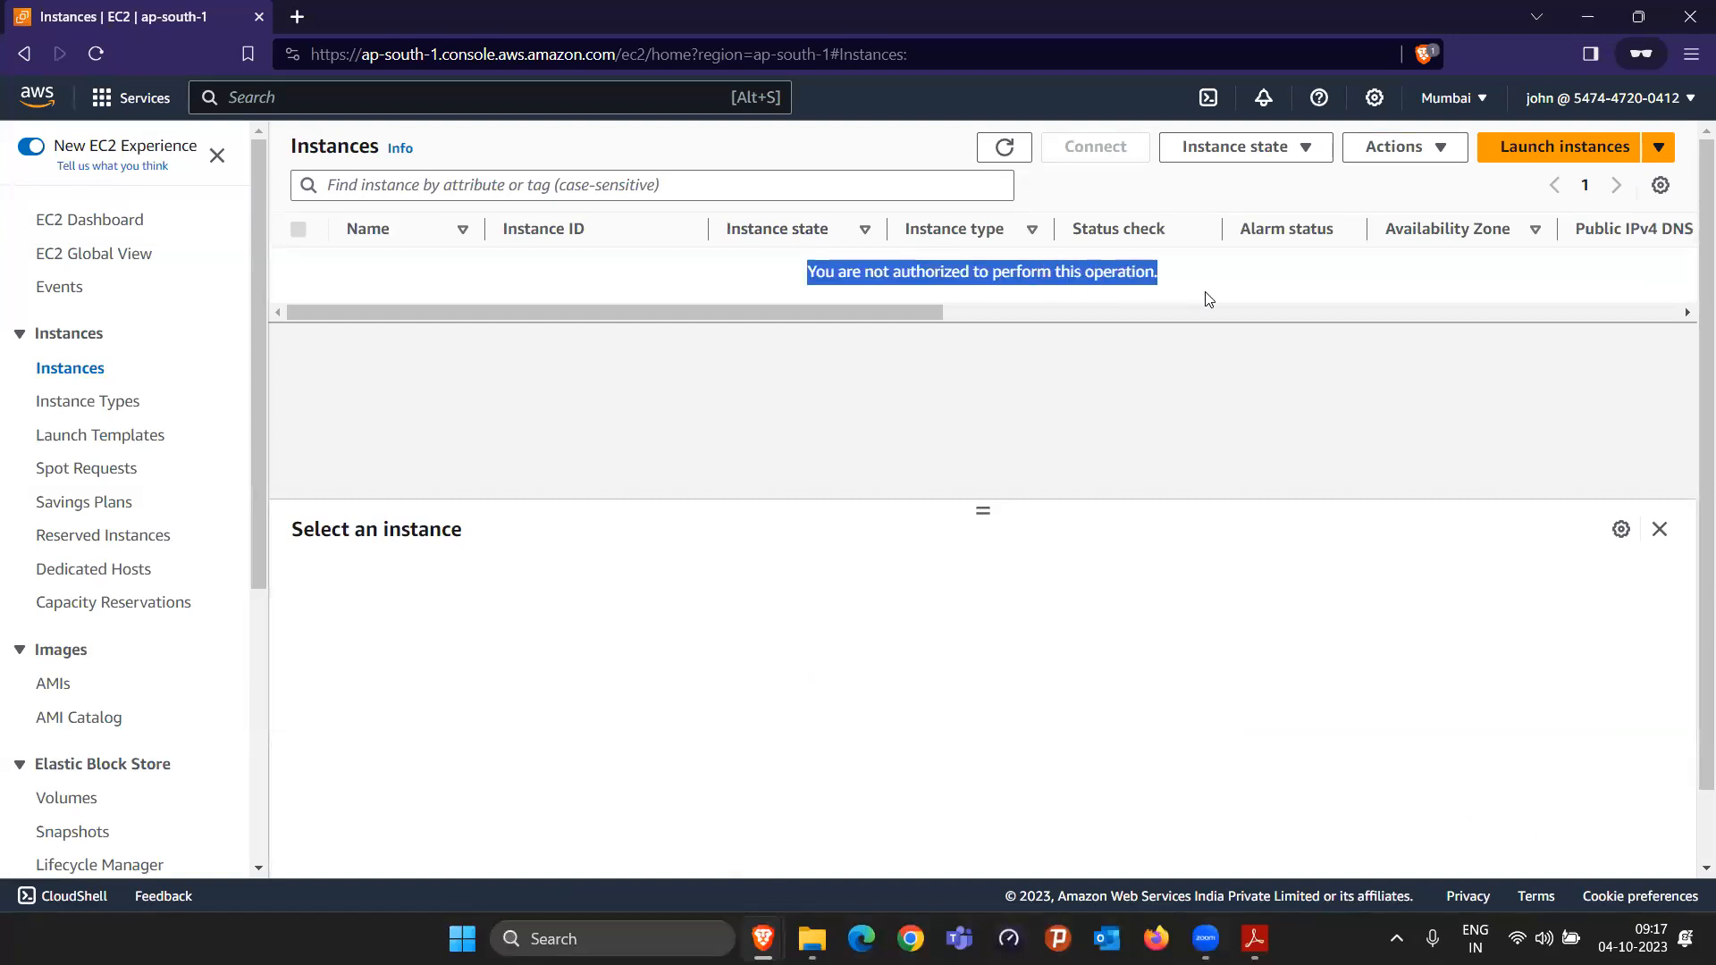
Step: Return to the administrator's window, attach the PowerUserAccess policy directly to the IAM user and view the attached policies
left_click(1587, 16)
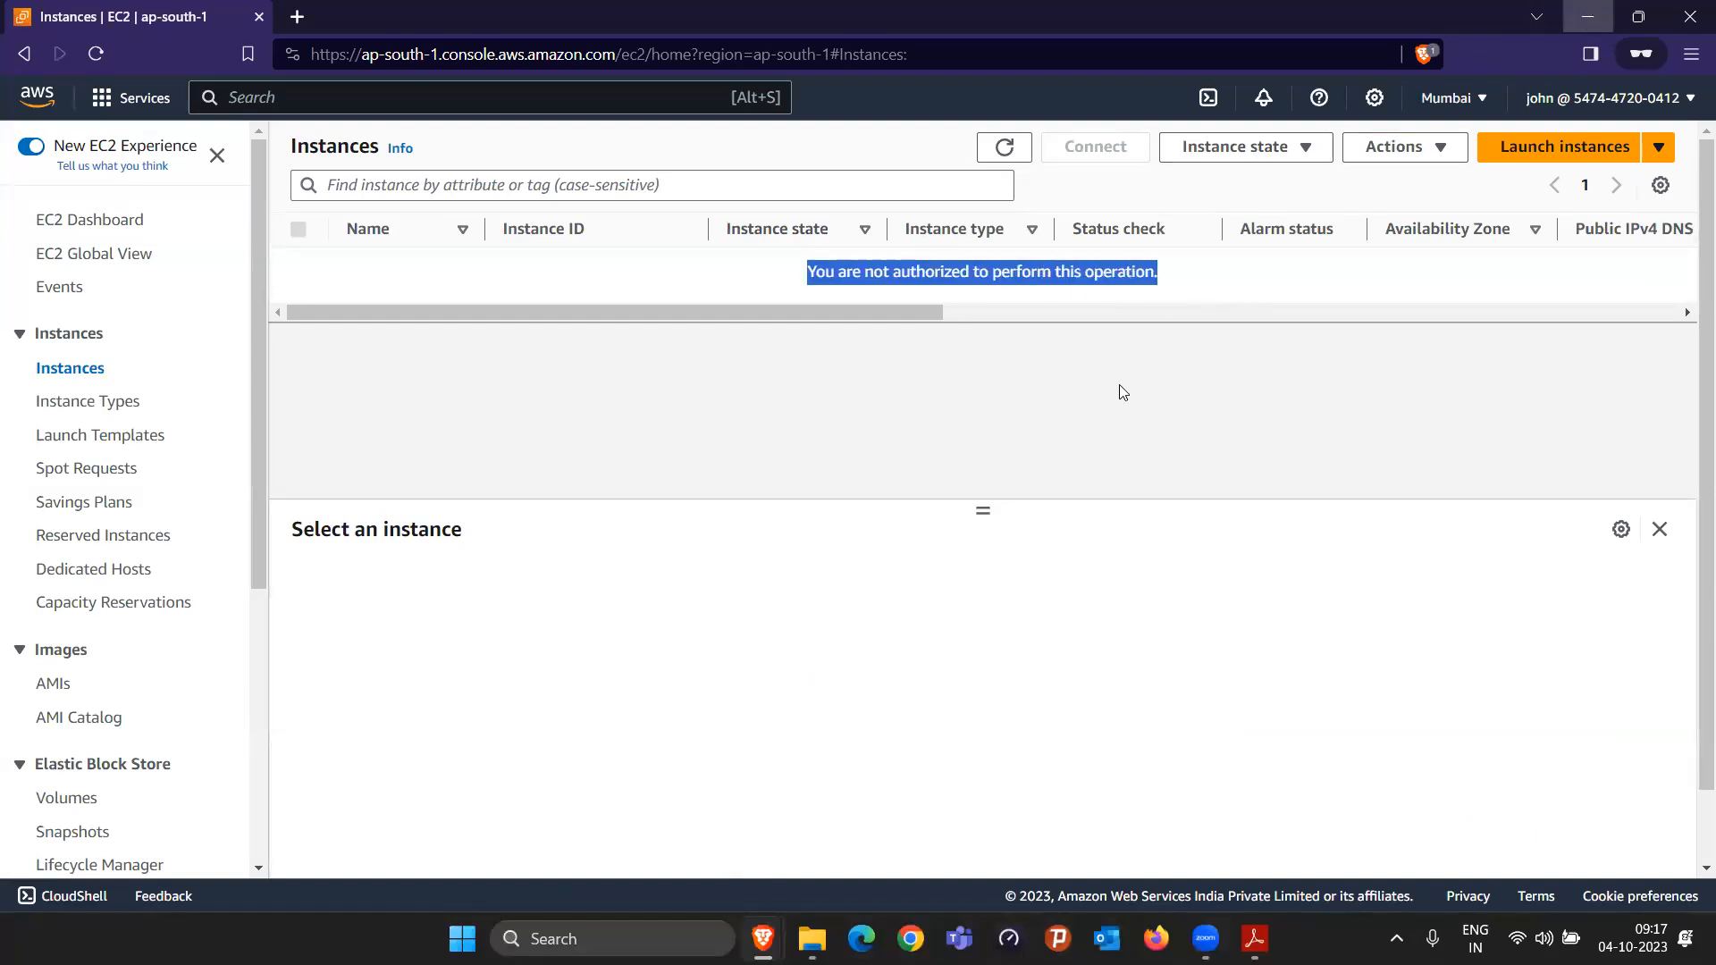
left_click(1488, 246)
left_click(1476, 277)
left_click(1242, 411)
left_click(582, 654)
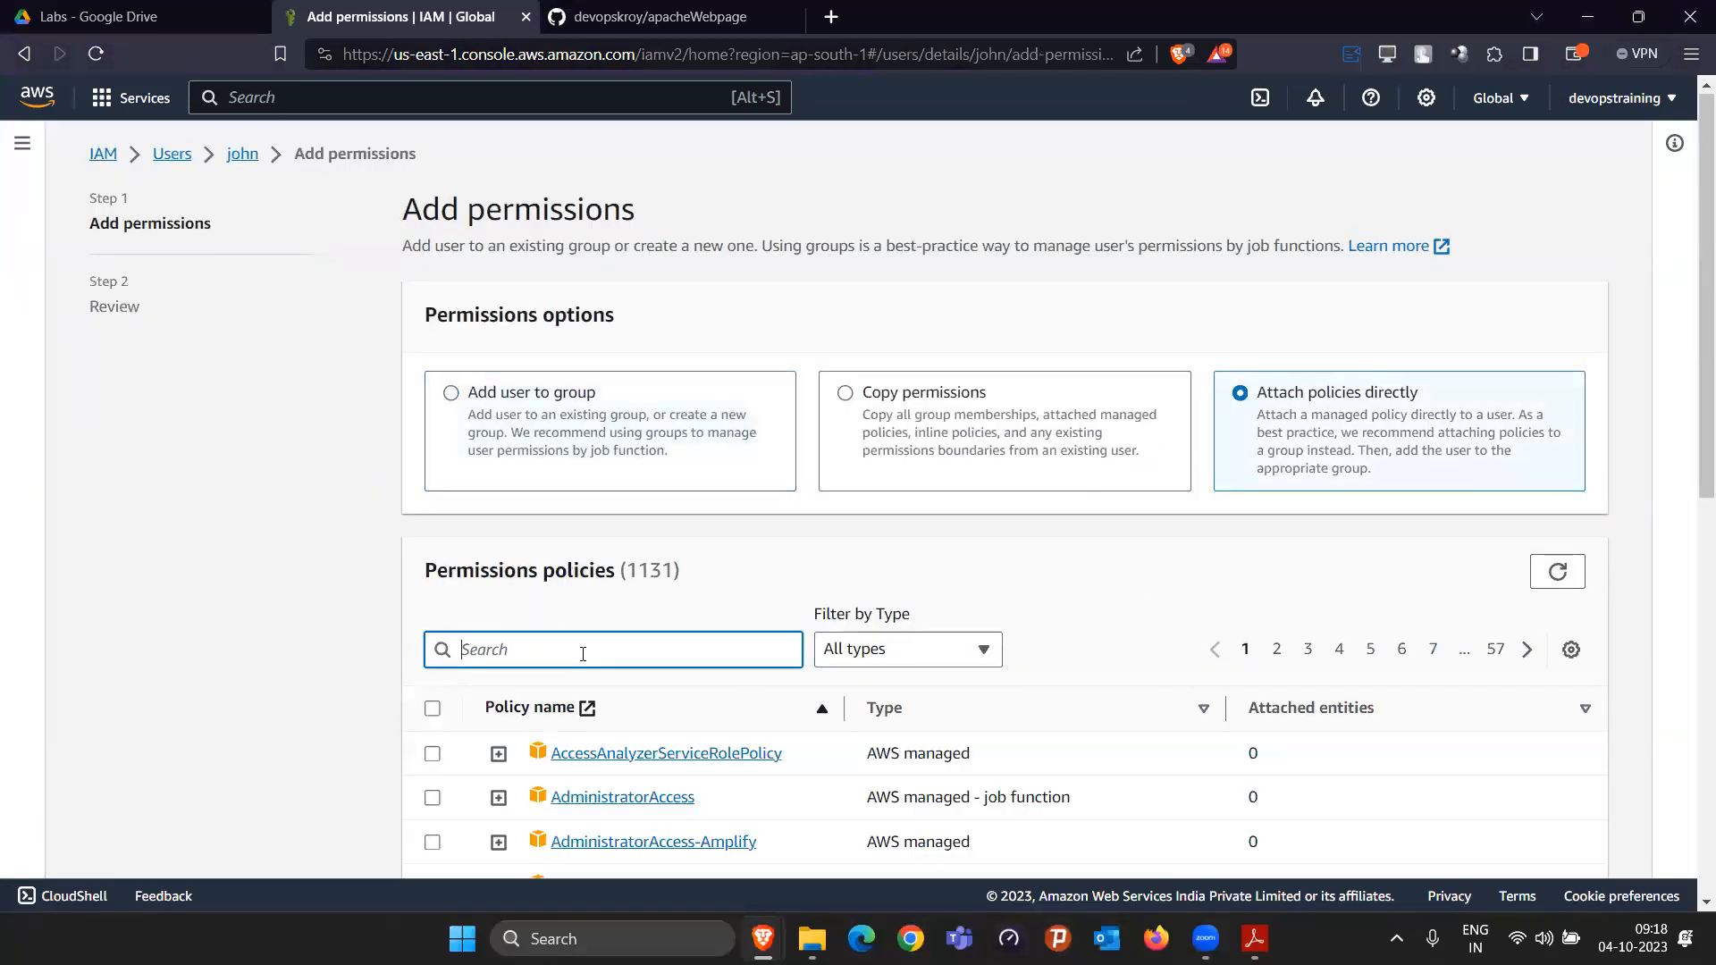
type("power")
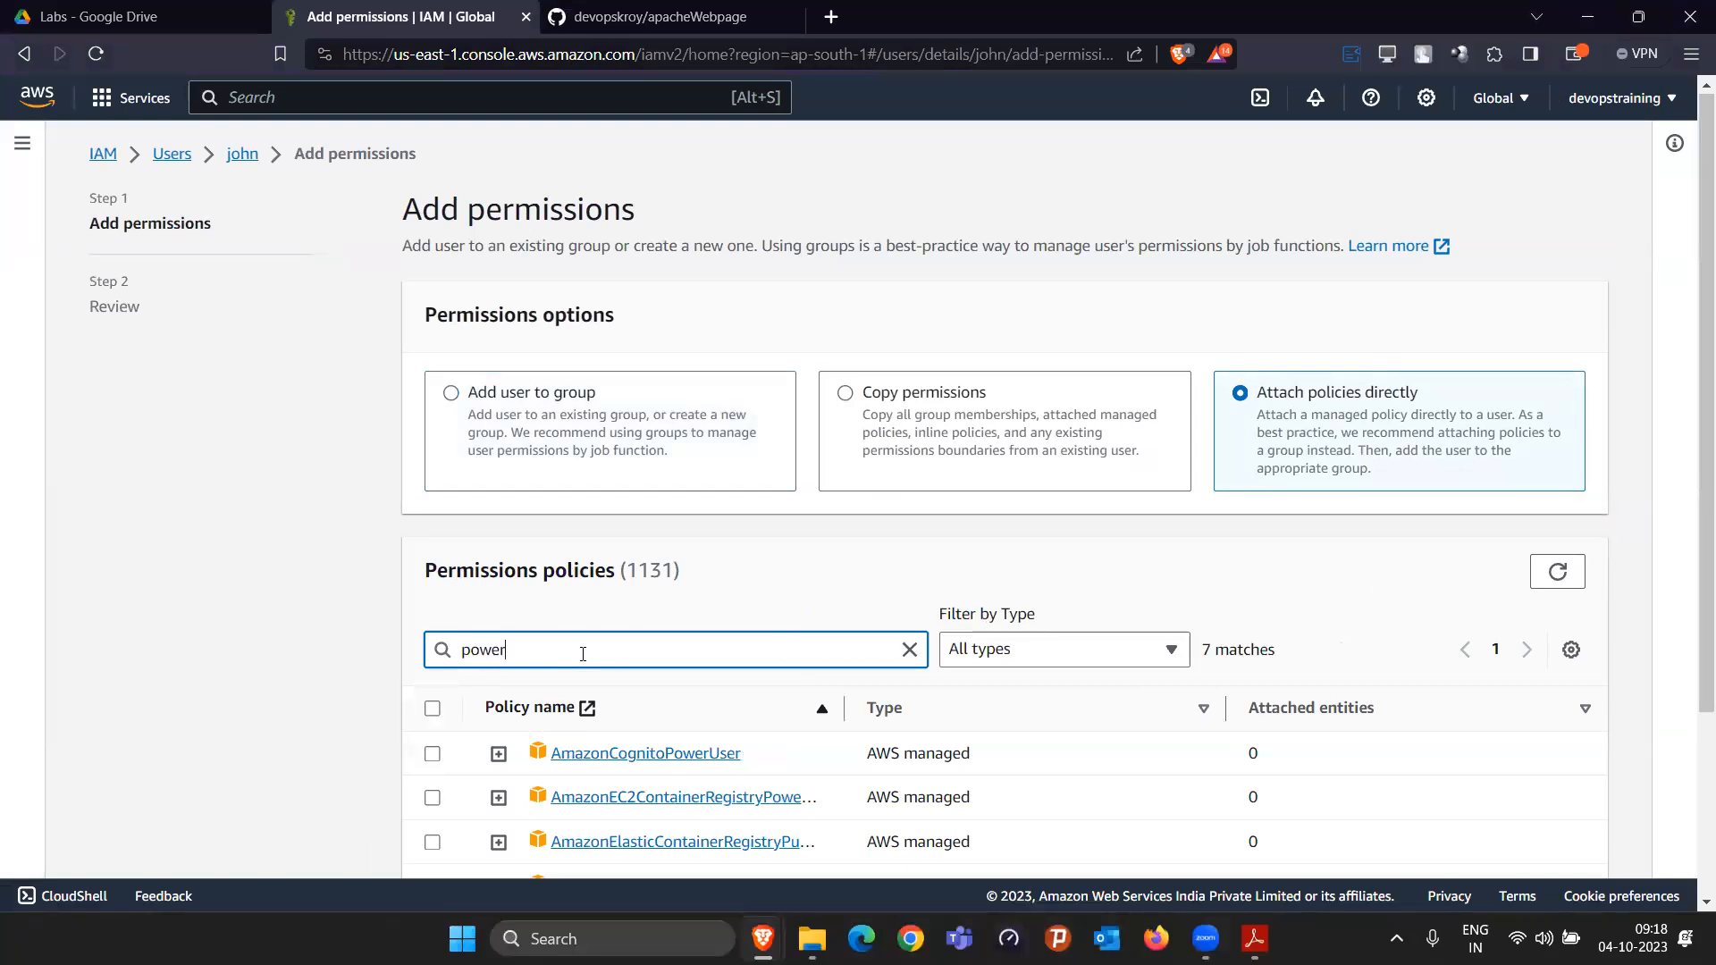
scroll(589, 658, "down", 3)
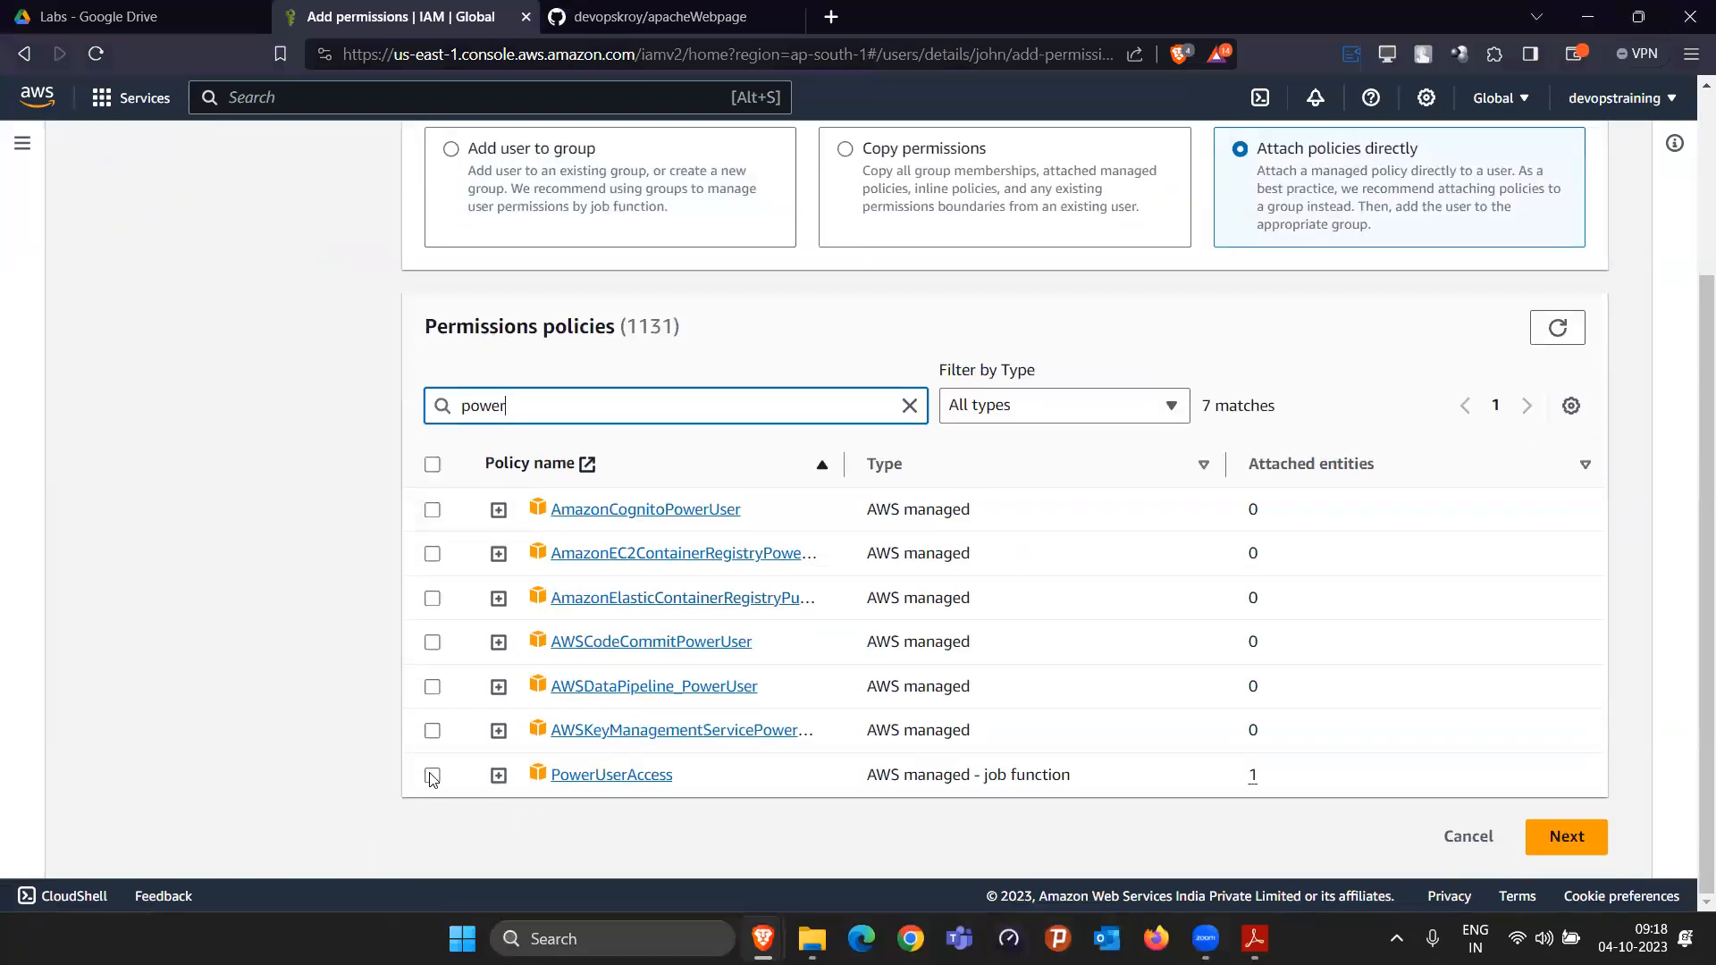
left_click(432, 776)
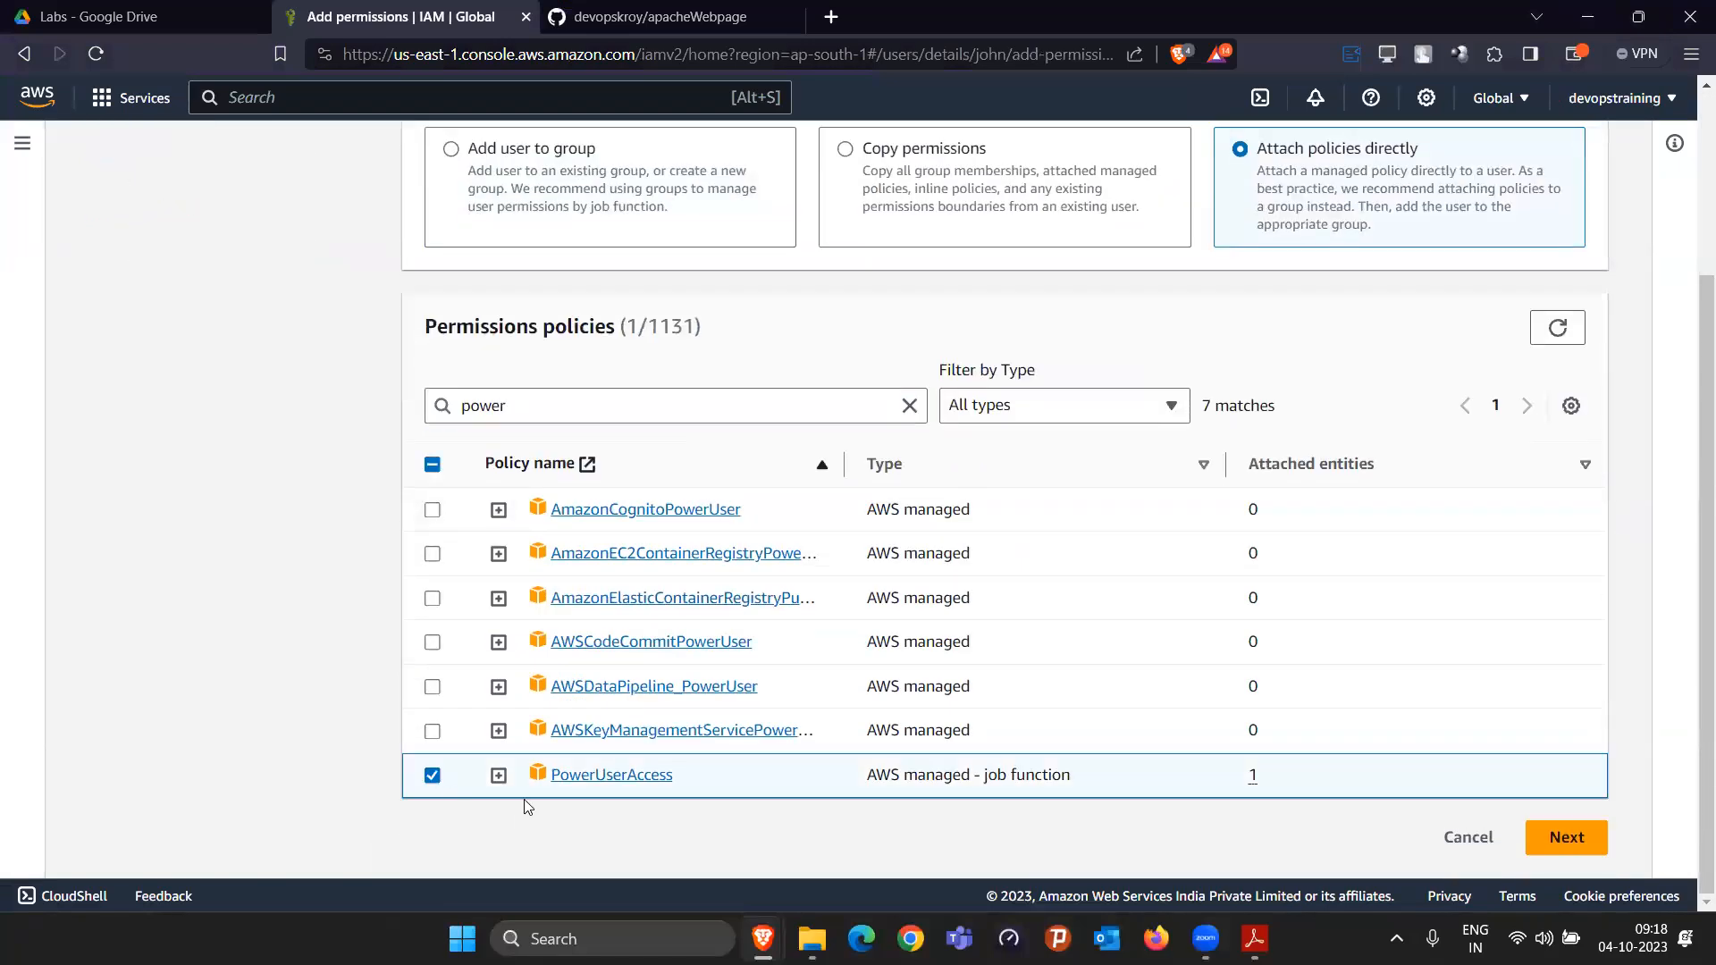
left_click(1599, 840)
left_click(1544, 688)
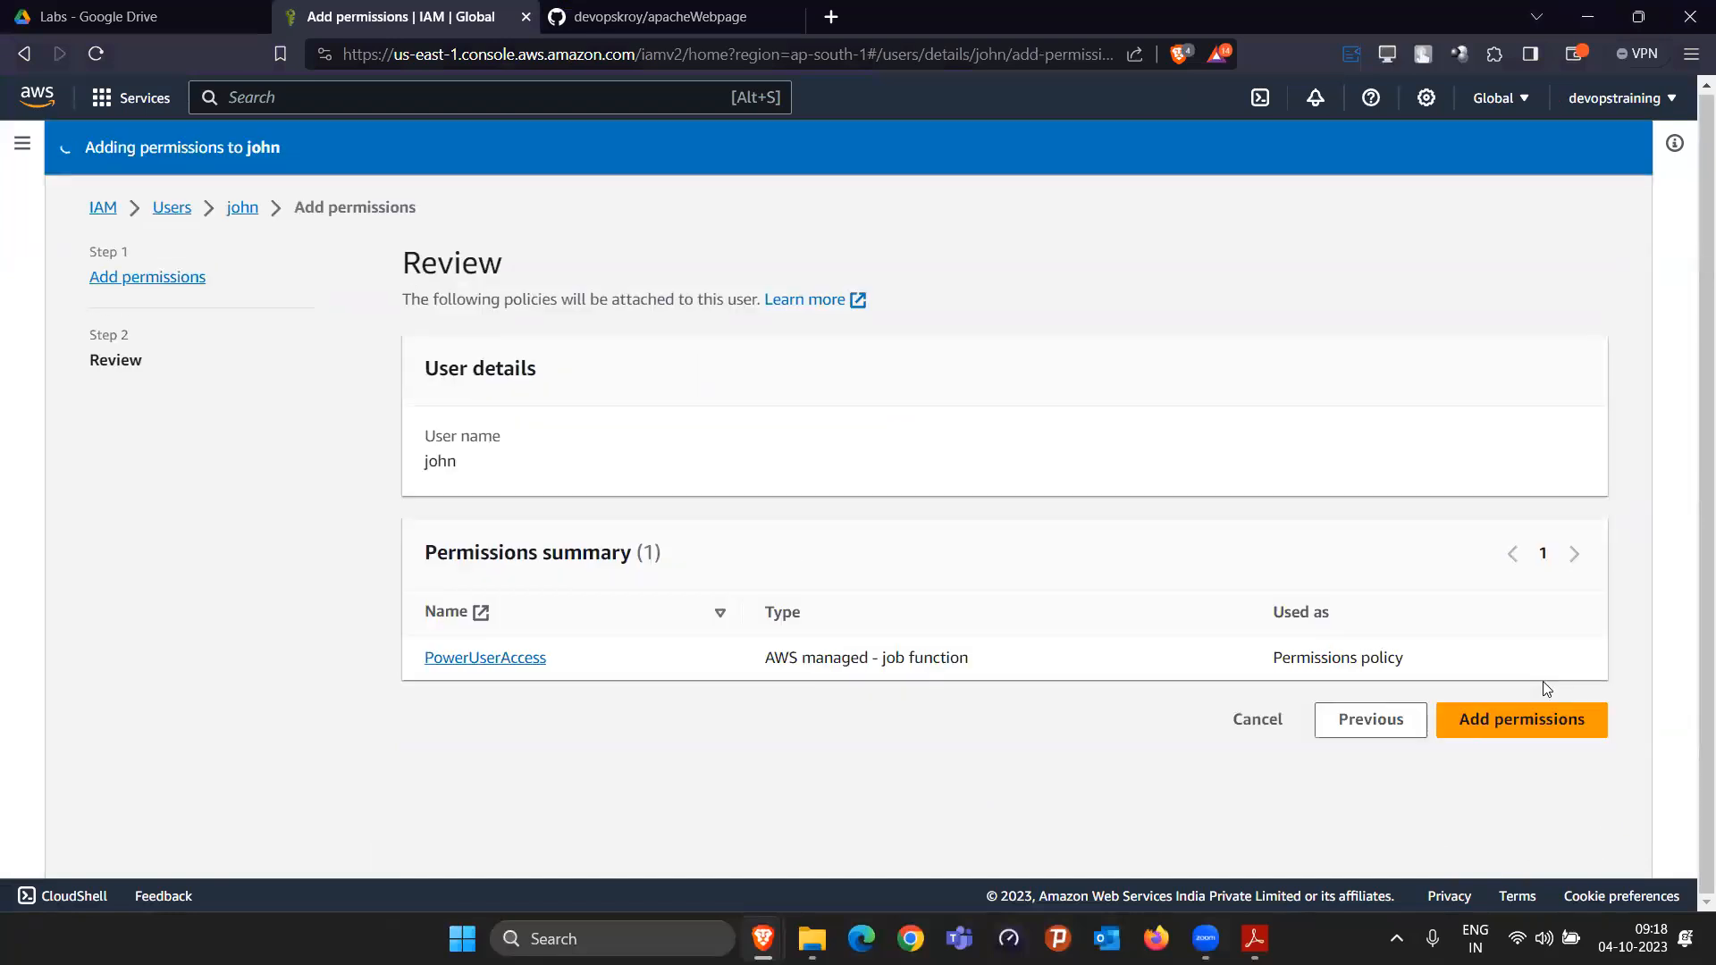
scroll(919, 671, "down", 5)
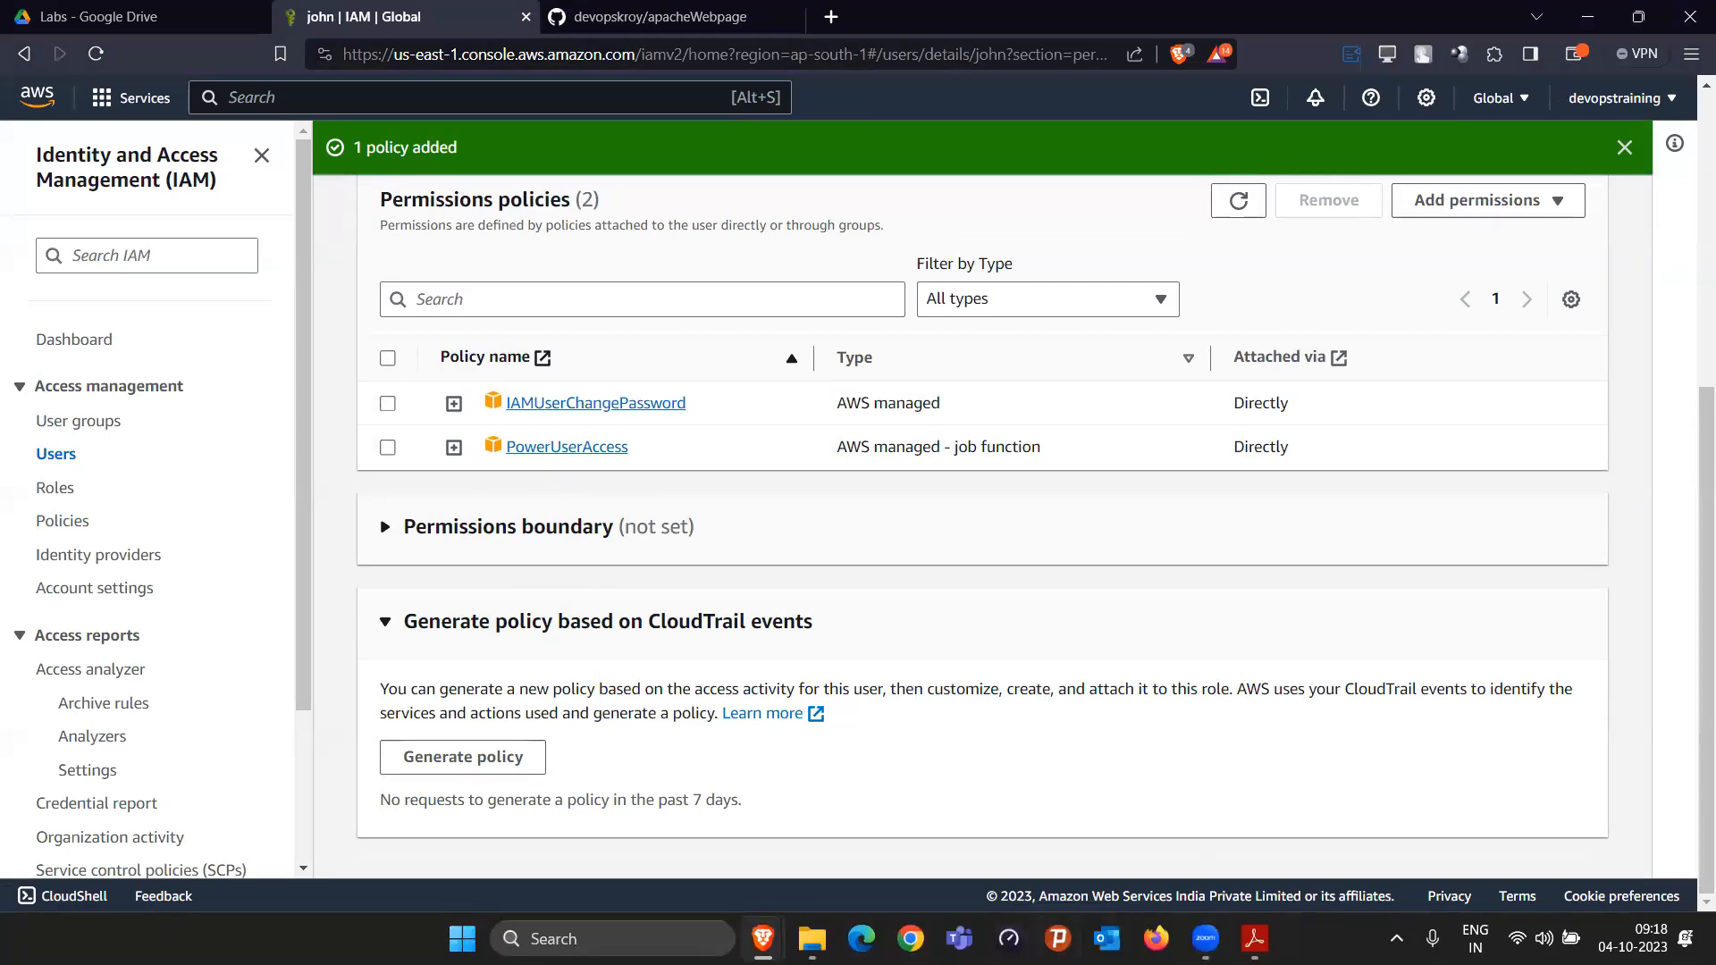
Step: In the private window, reload the EC2 instances list and open the Load Balancers and Volumes pages to test access
mouse_move(763, 939)
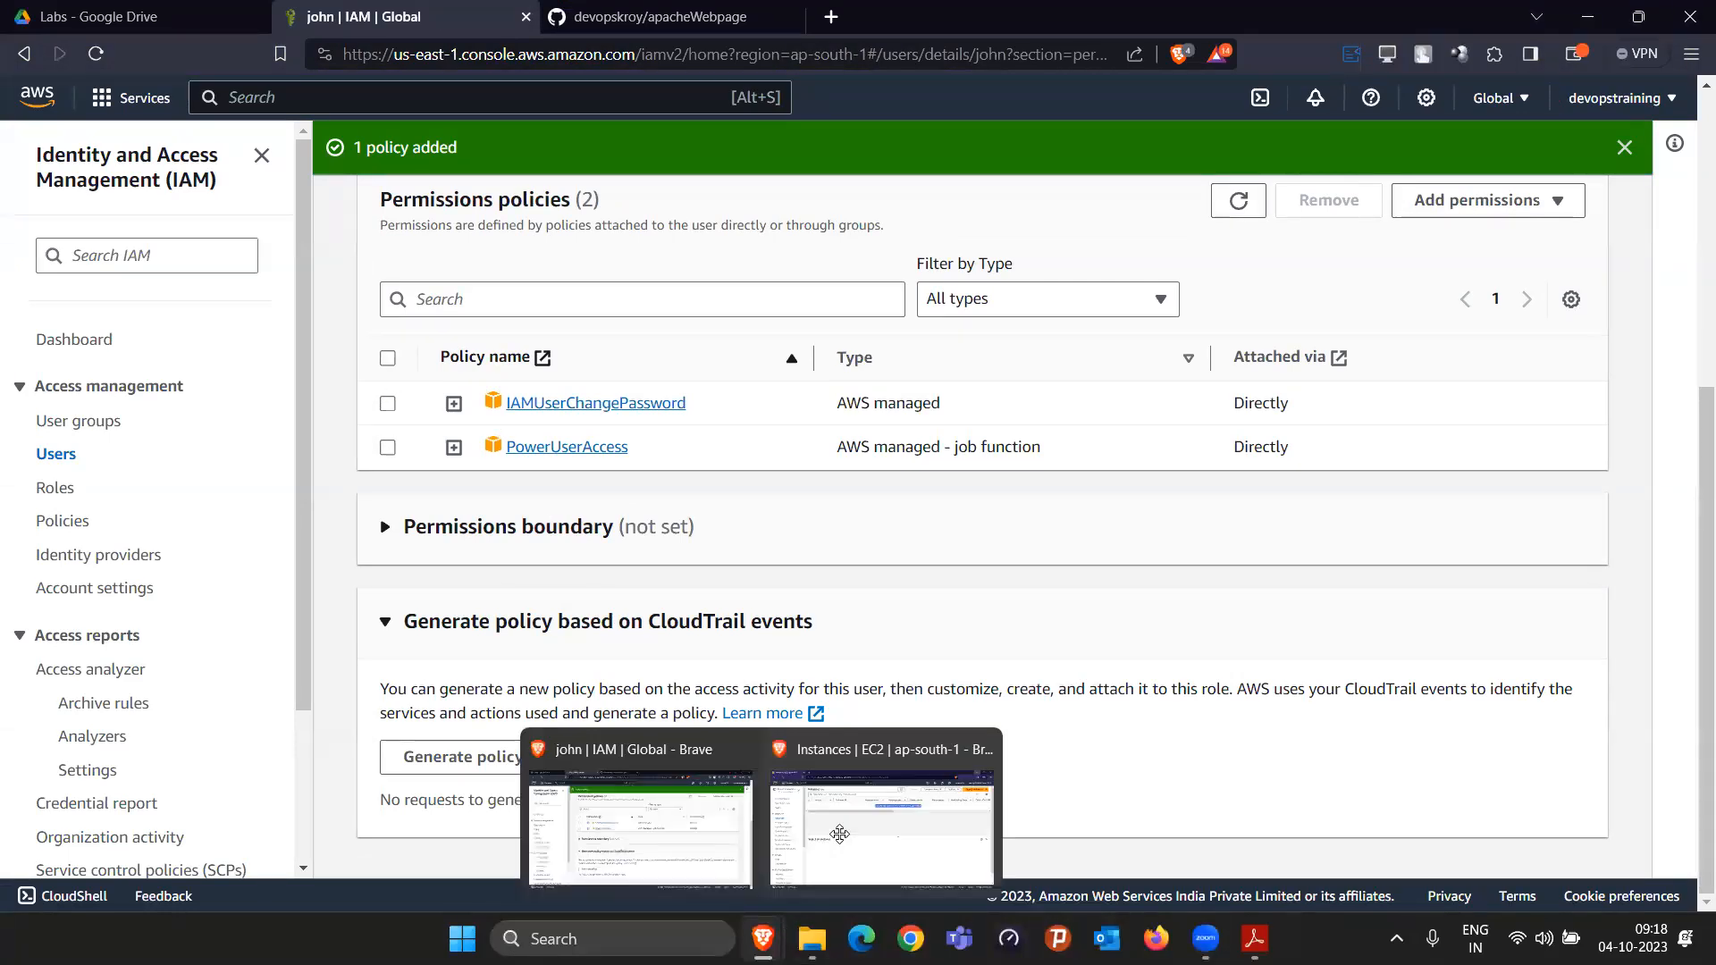
left_click(95, 52)
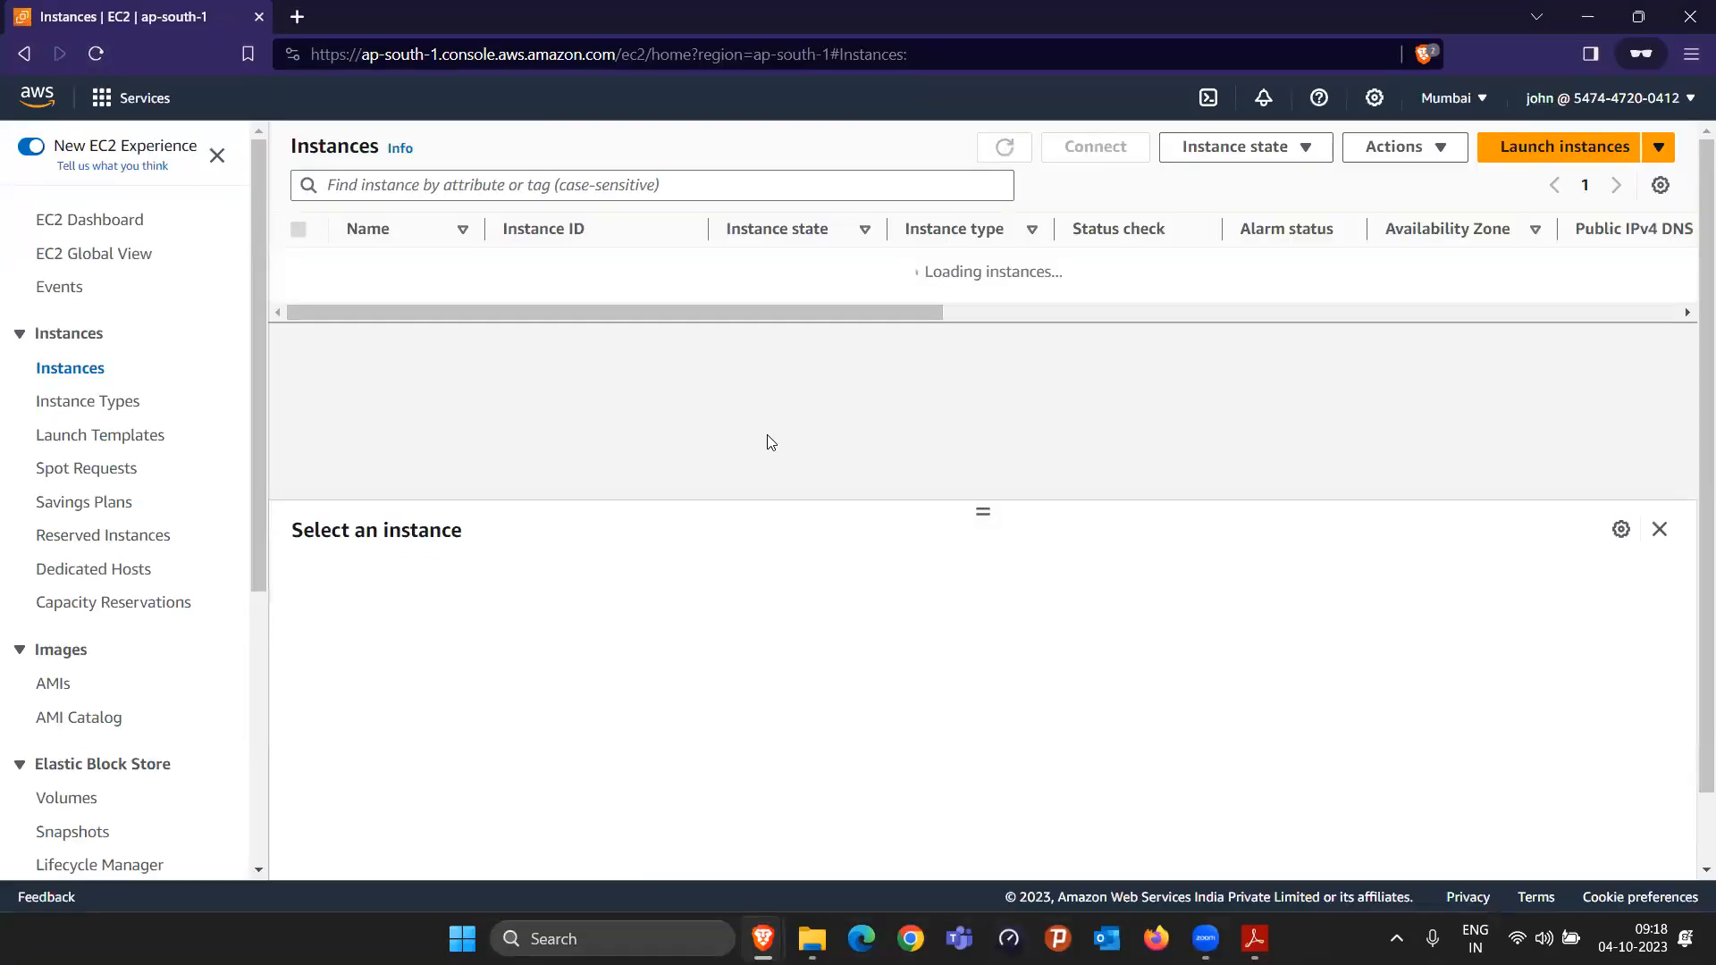
scroll(110, 659, "down", 4)
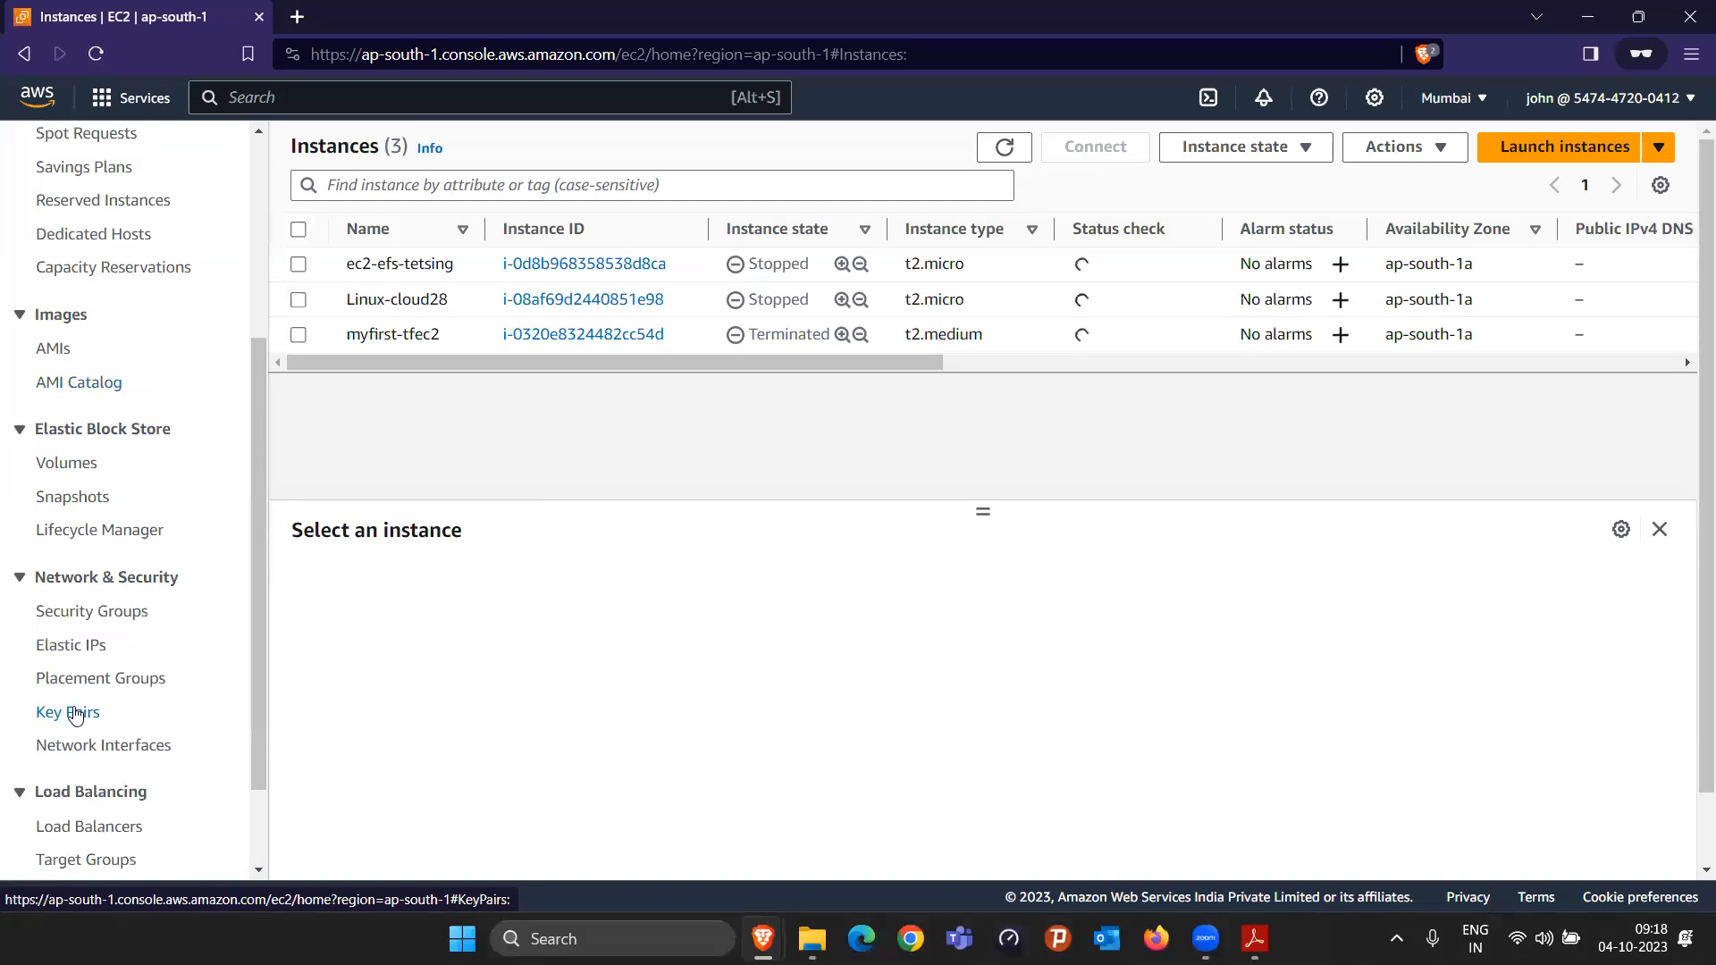
left_click(86, 826)
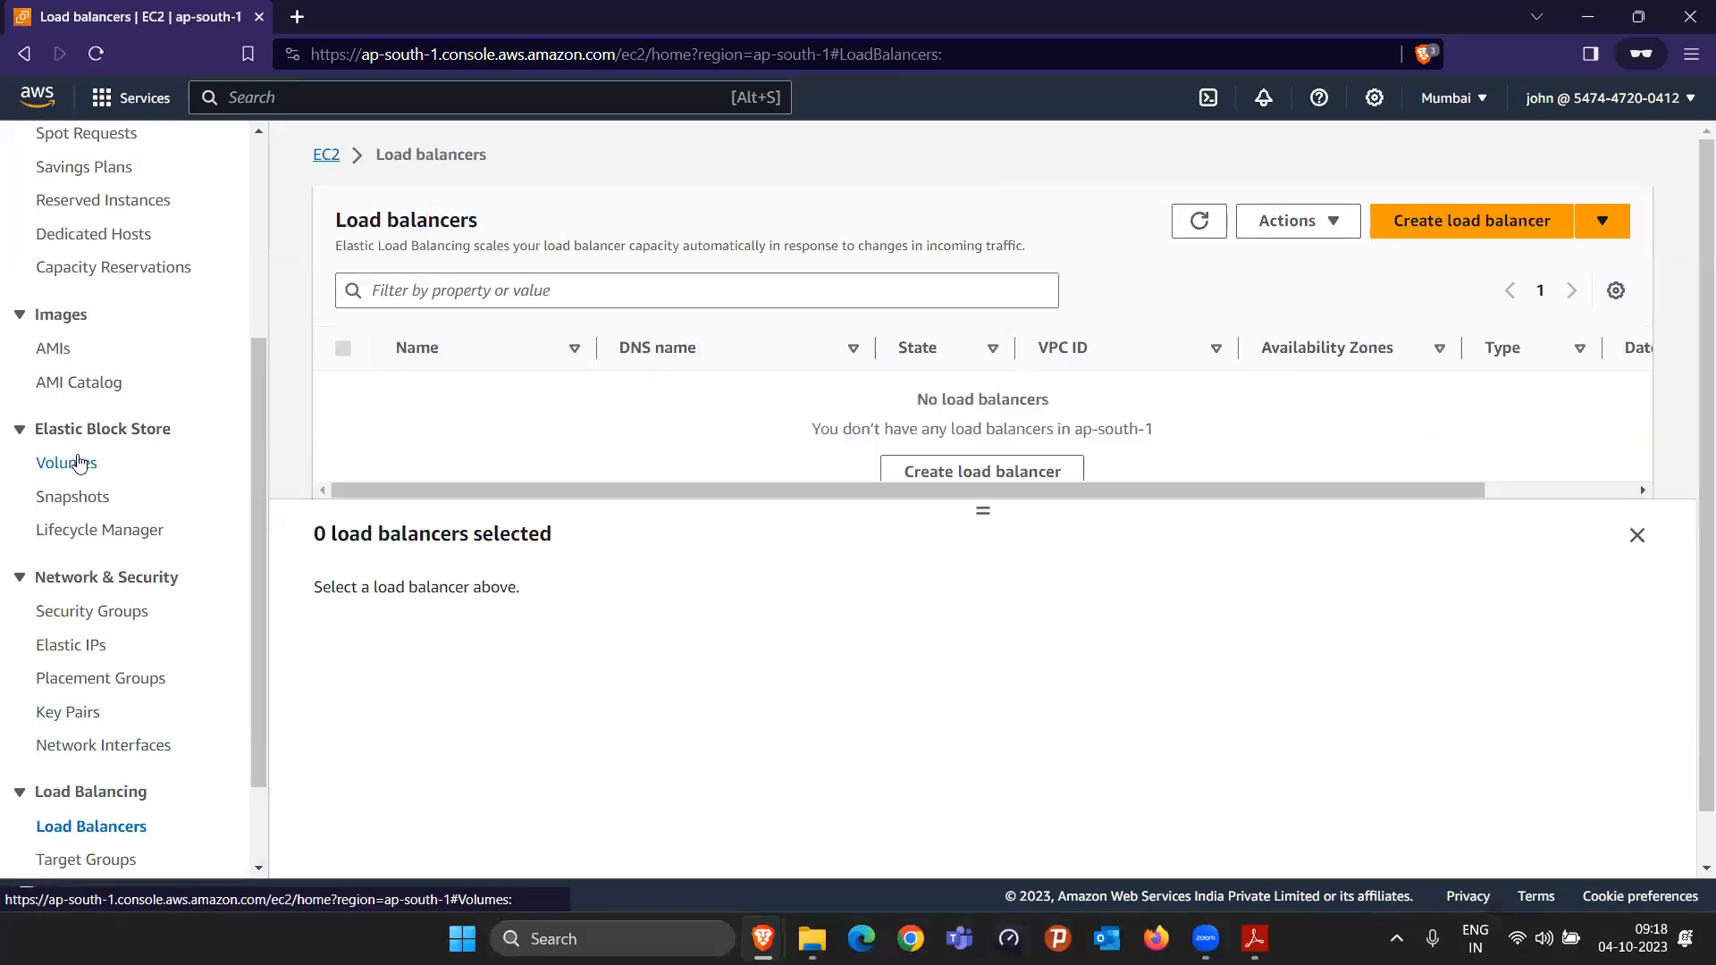
left_click(79, 462)
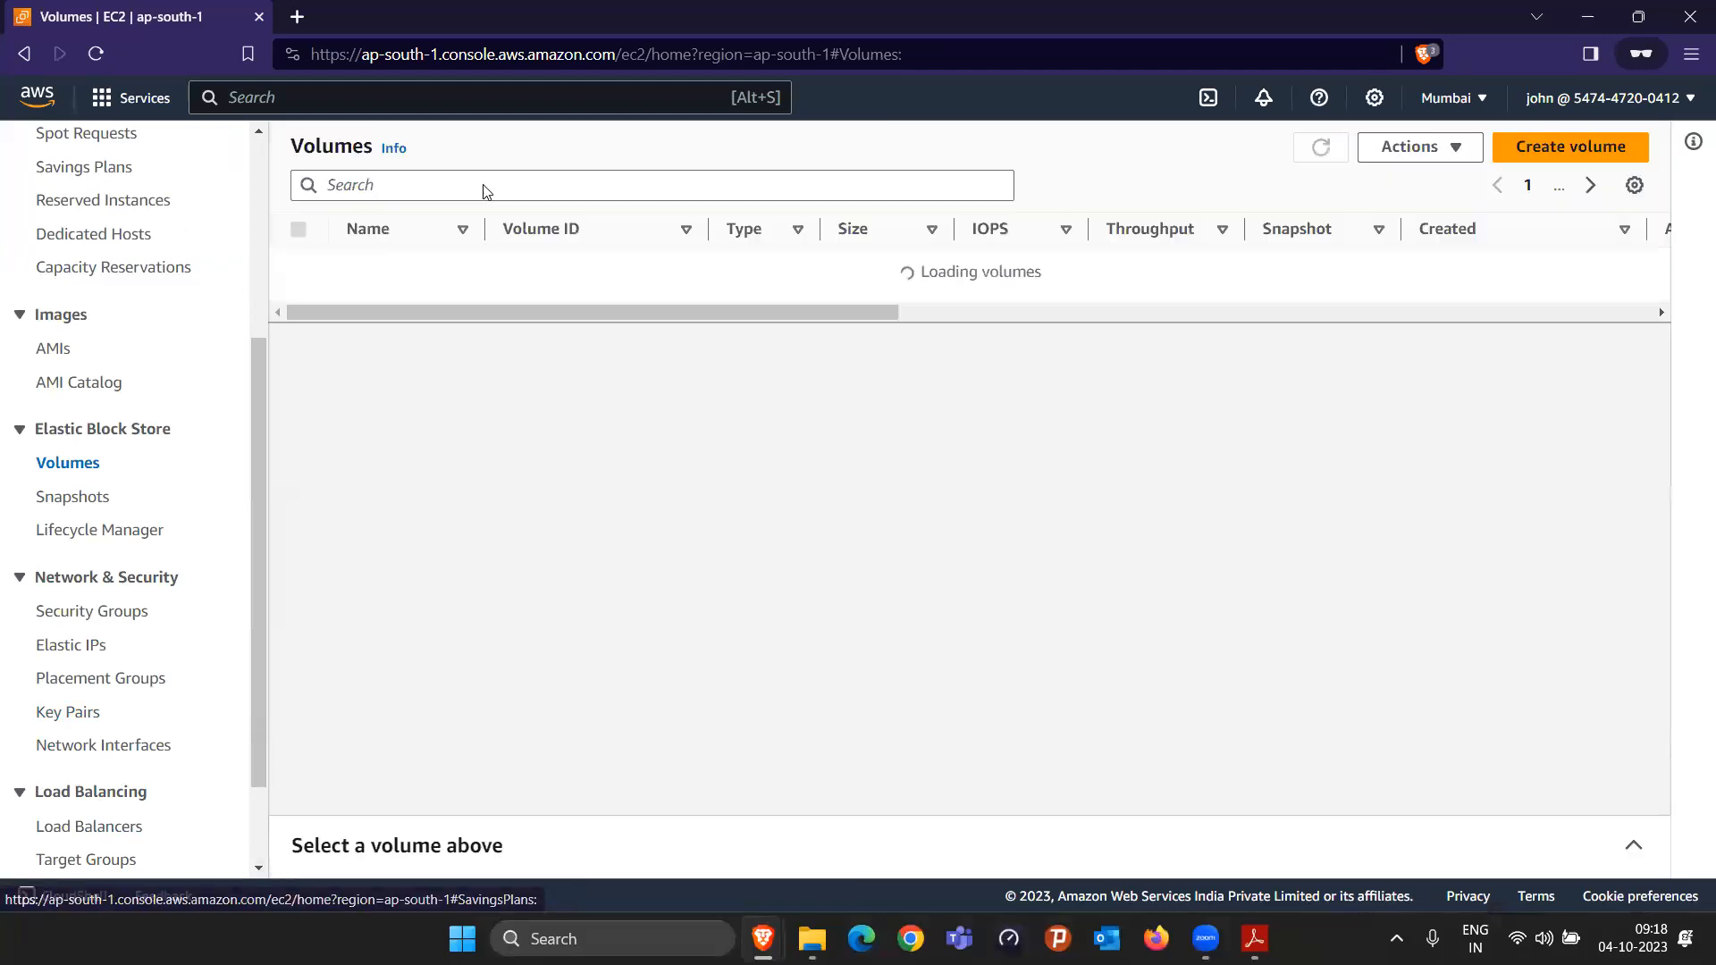
Step: Search for IAM in the private session, open its Users page, and open the Billing Dashboard to test access
left_click(107, 100)
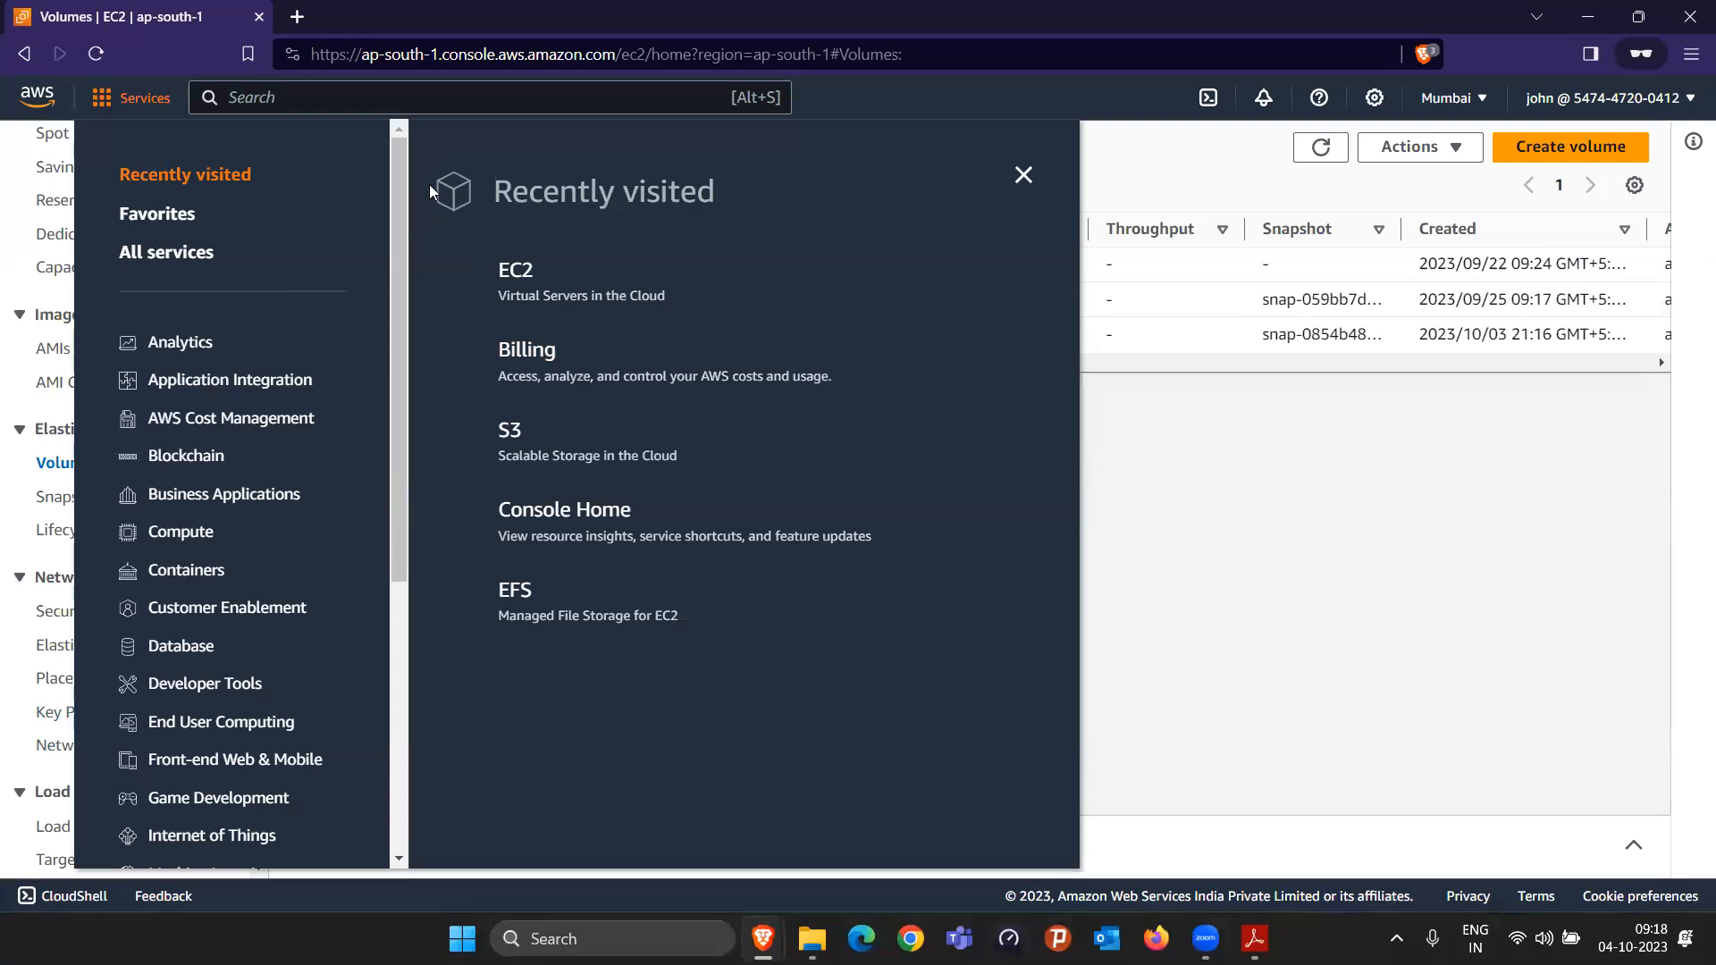
left_click(454, 97)
type("iam")
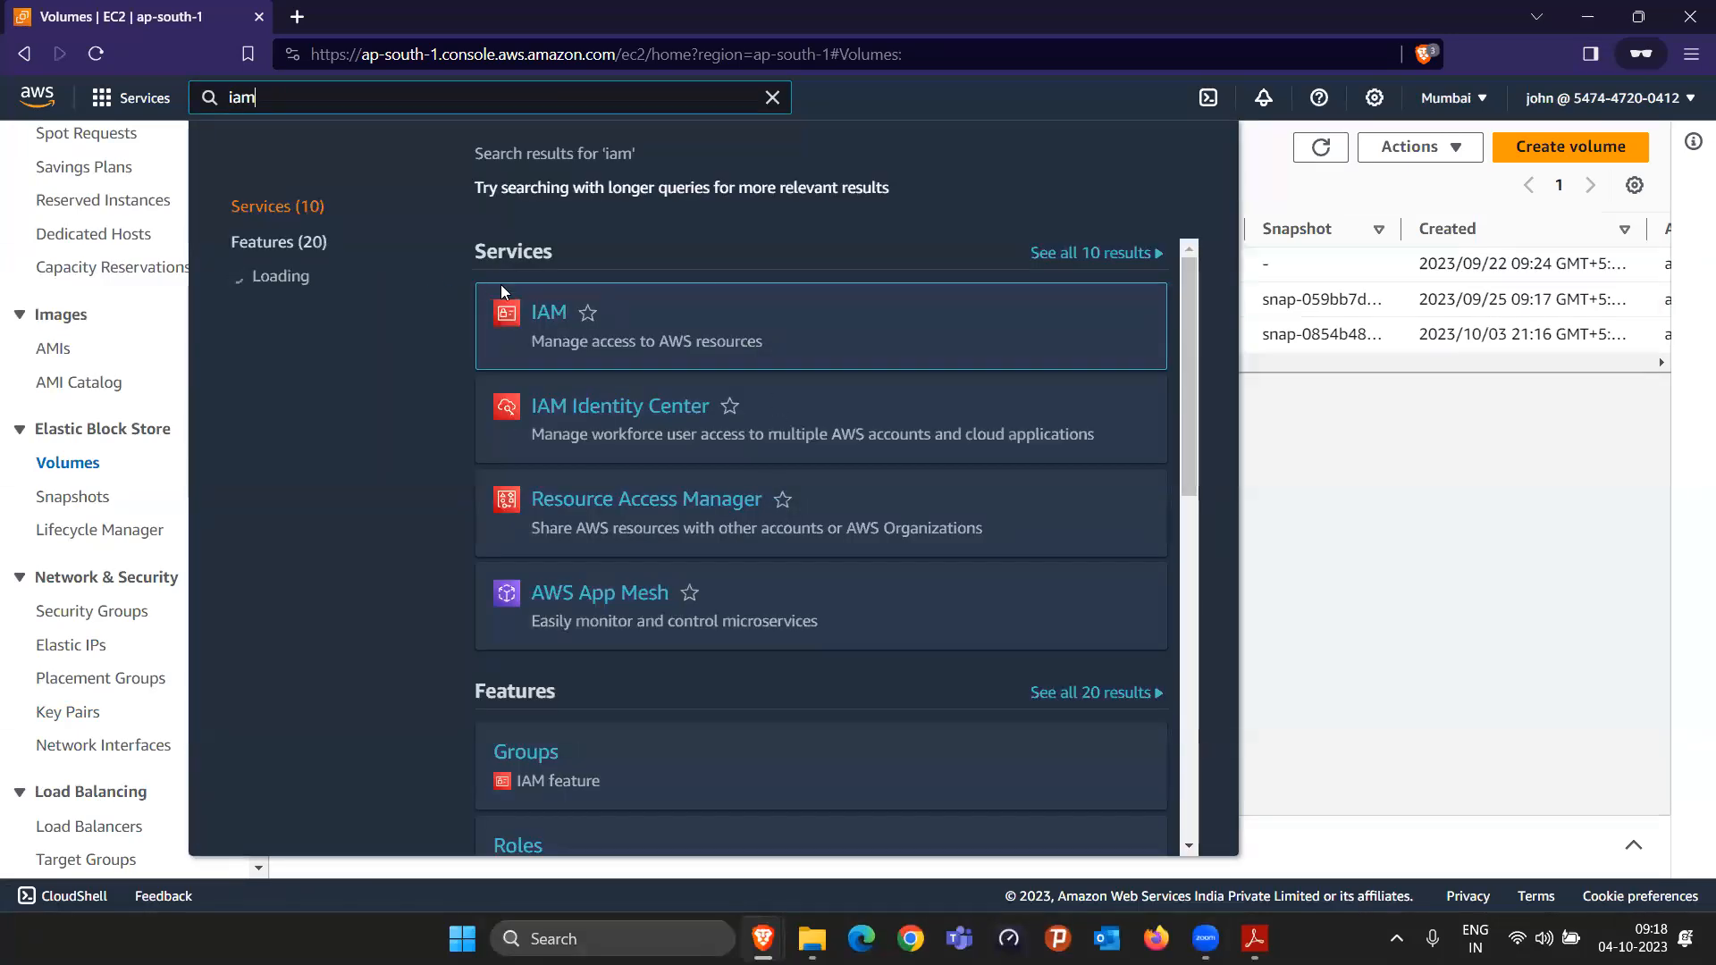
left_click(543, 322)
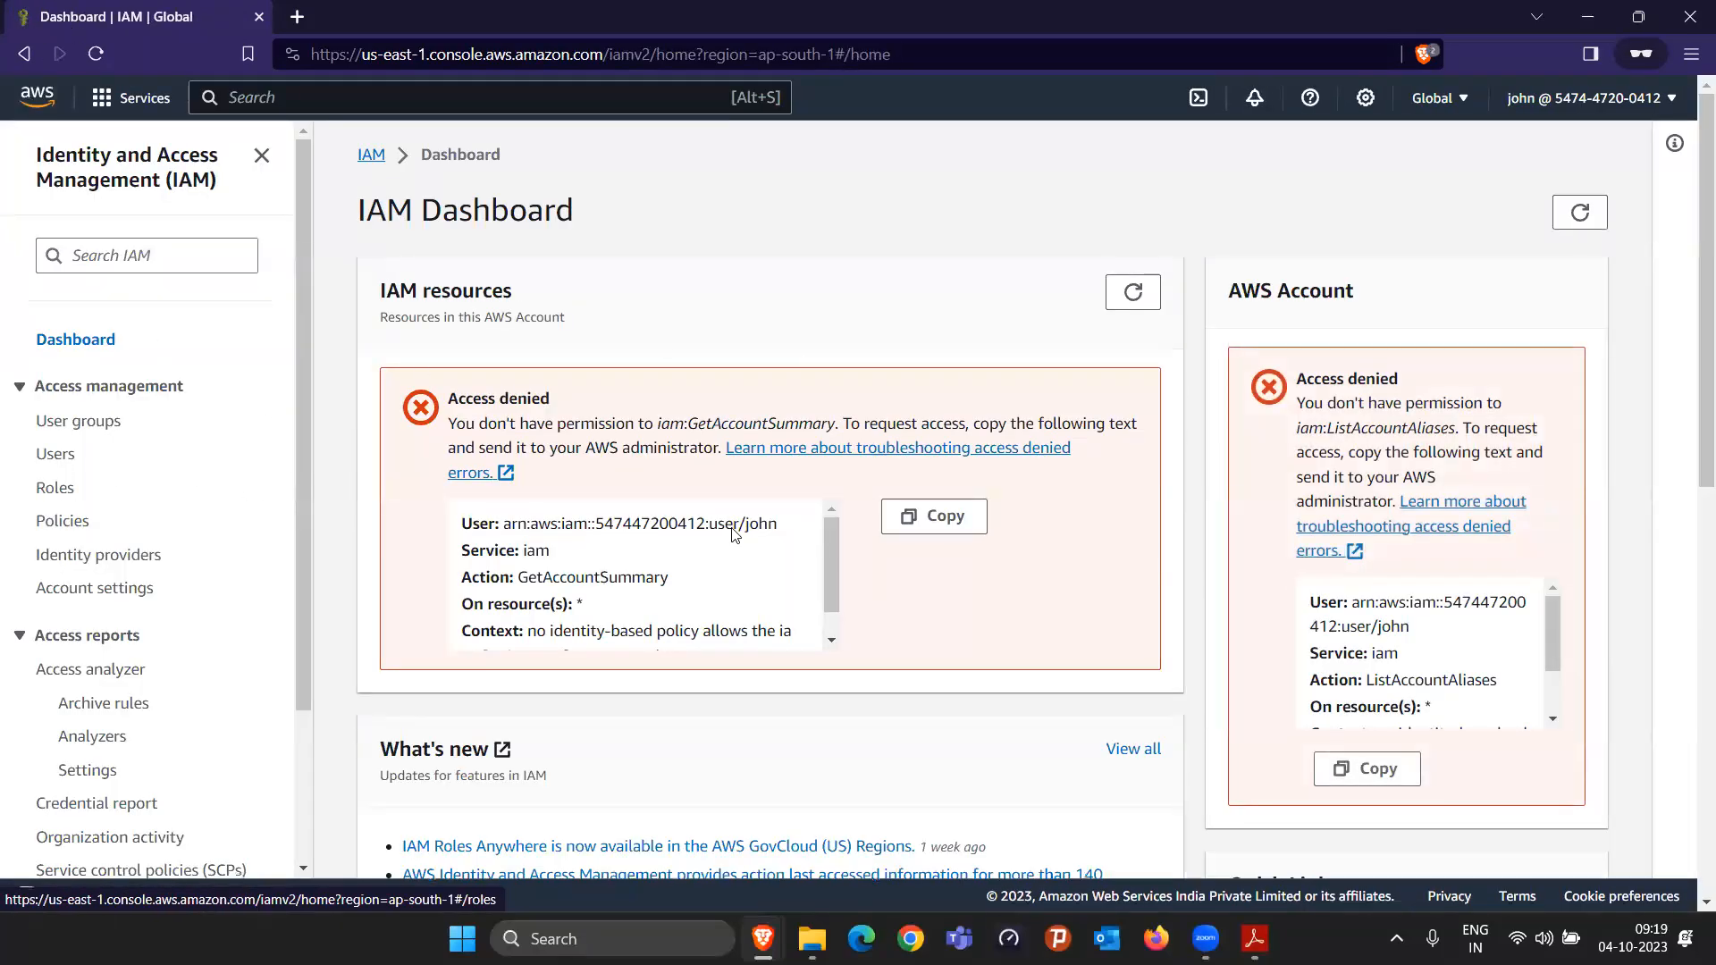
left_click(57, 456)
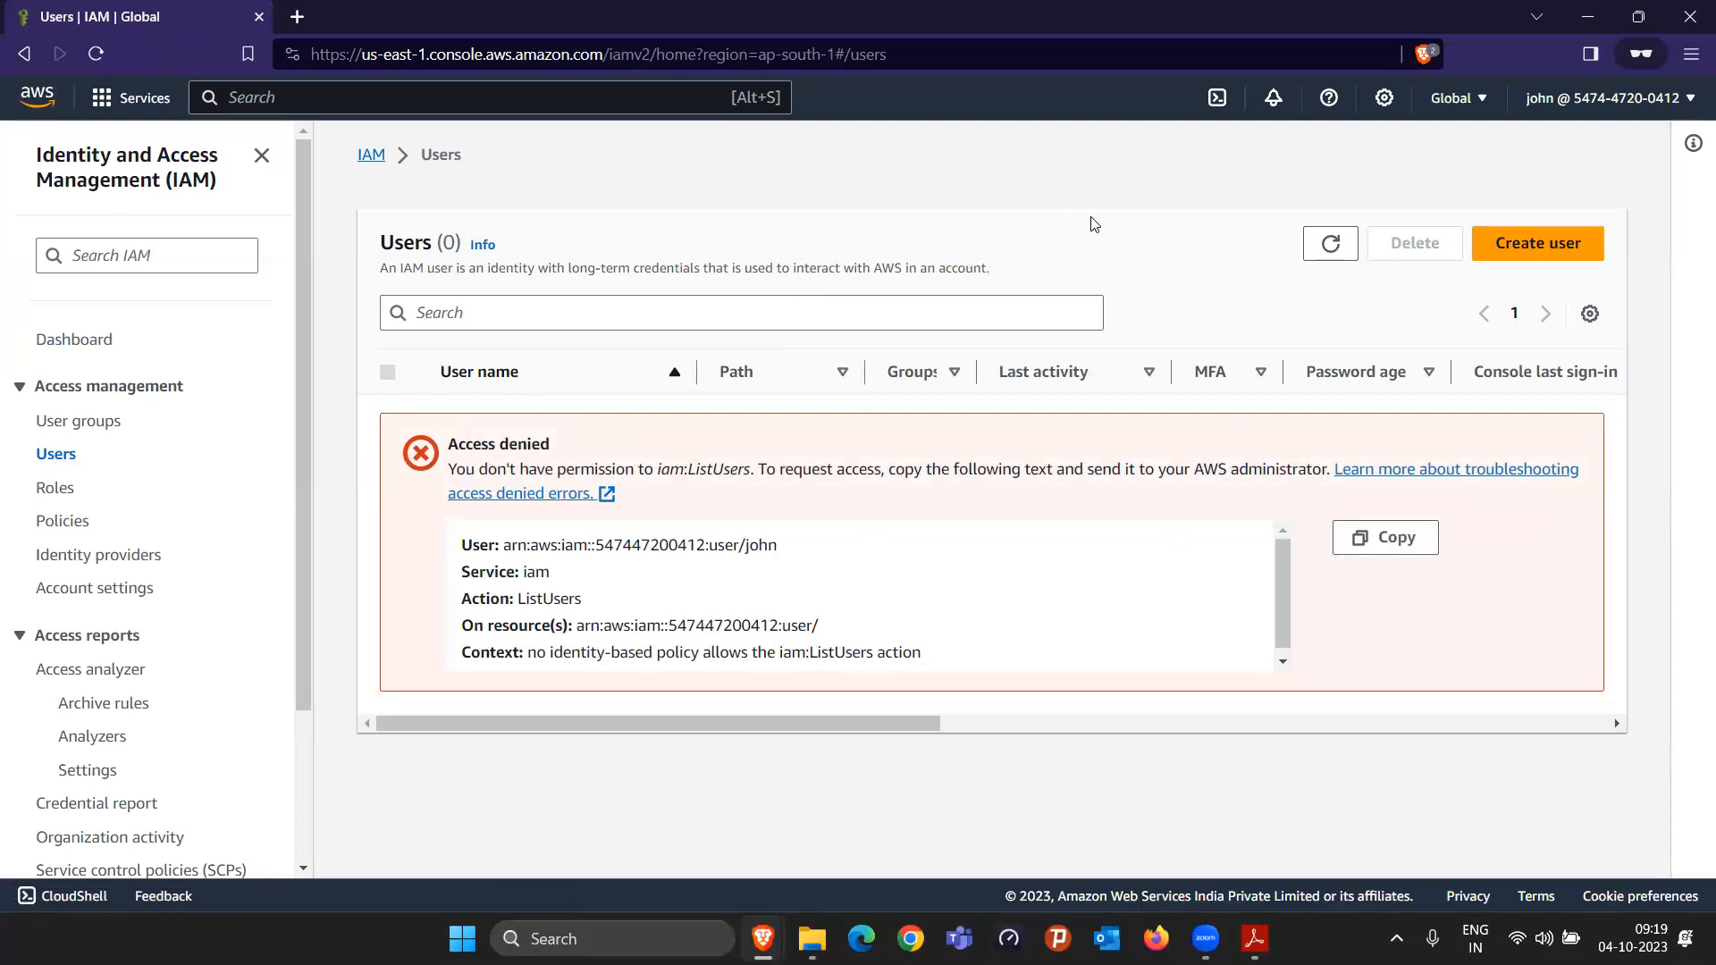
left_click(1613, 100)
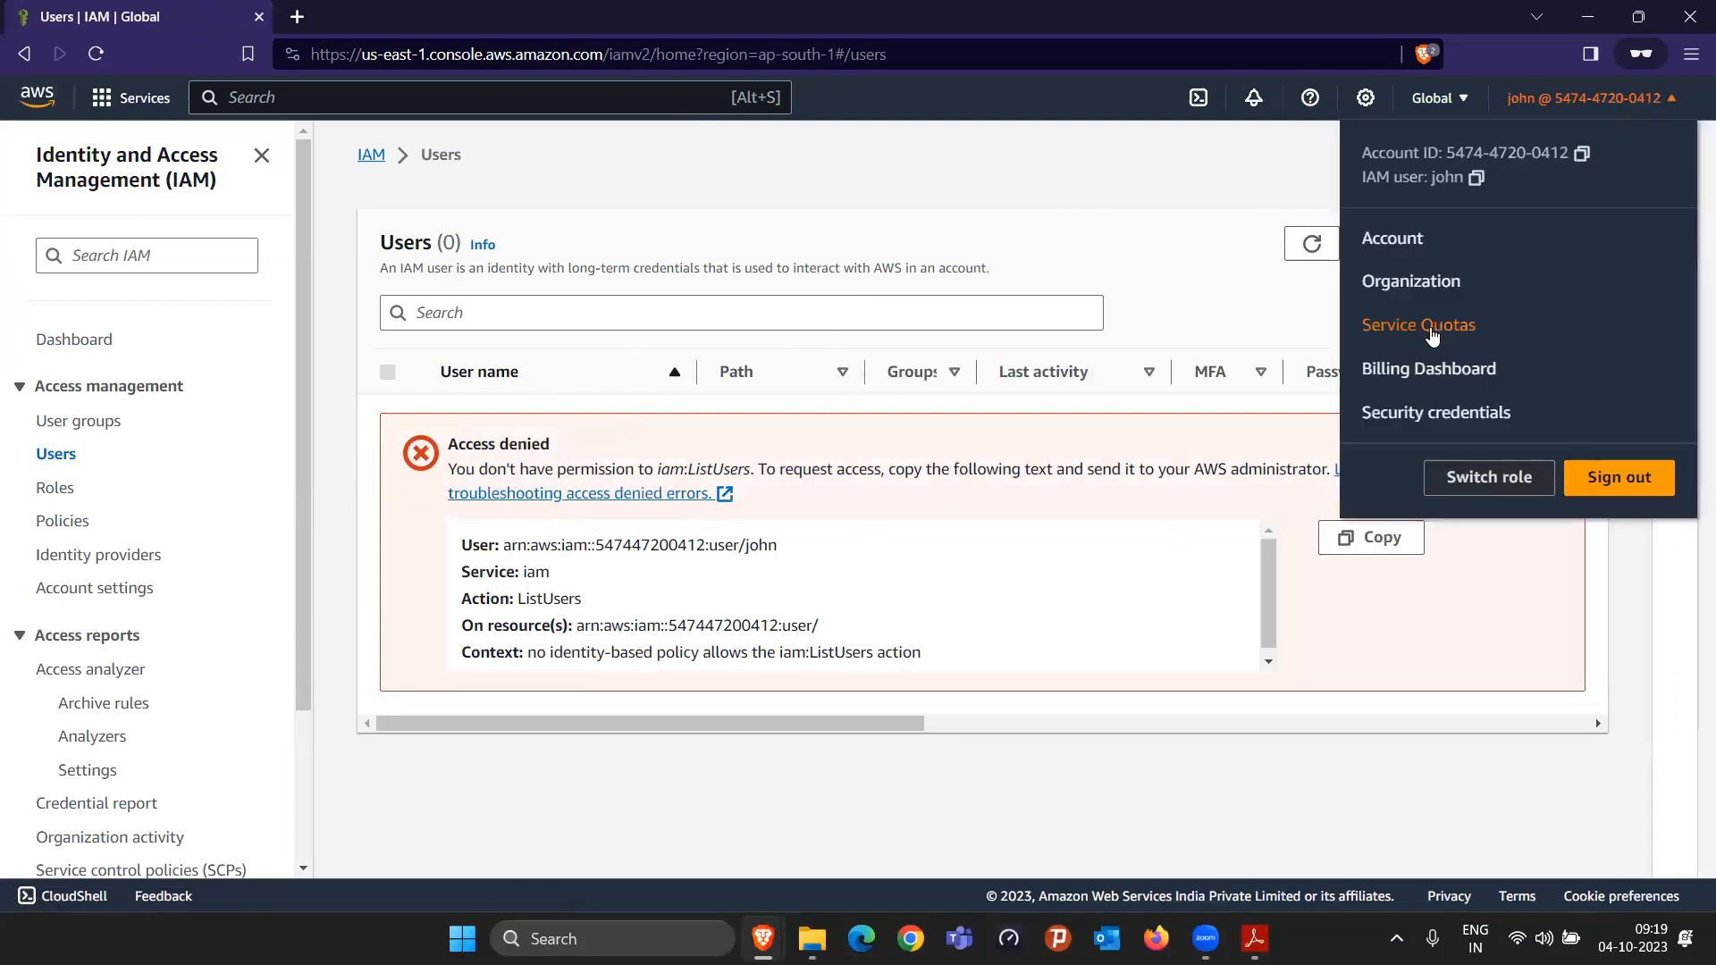
left_click(1439, 376)
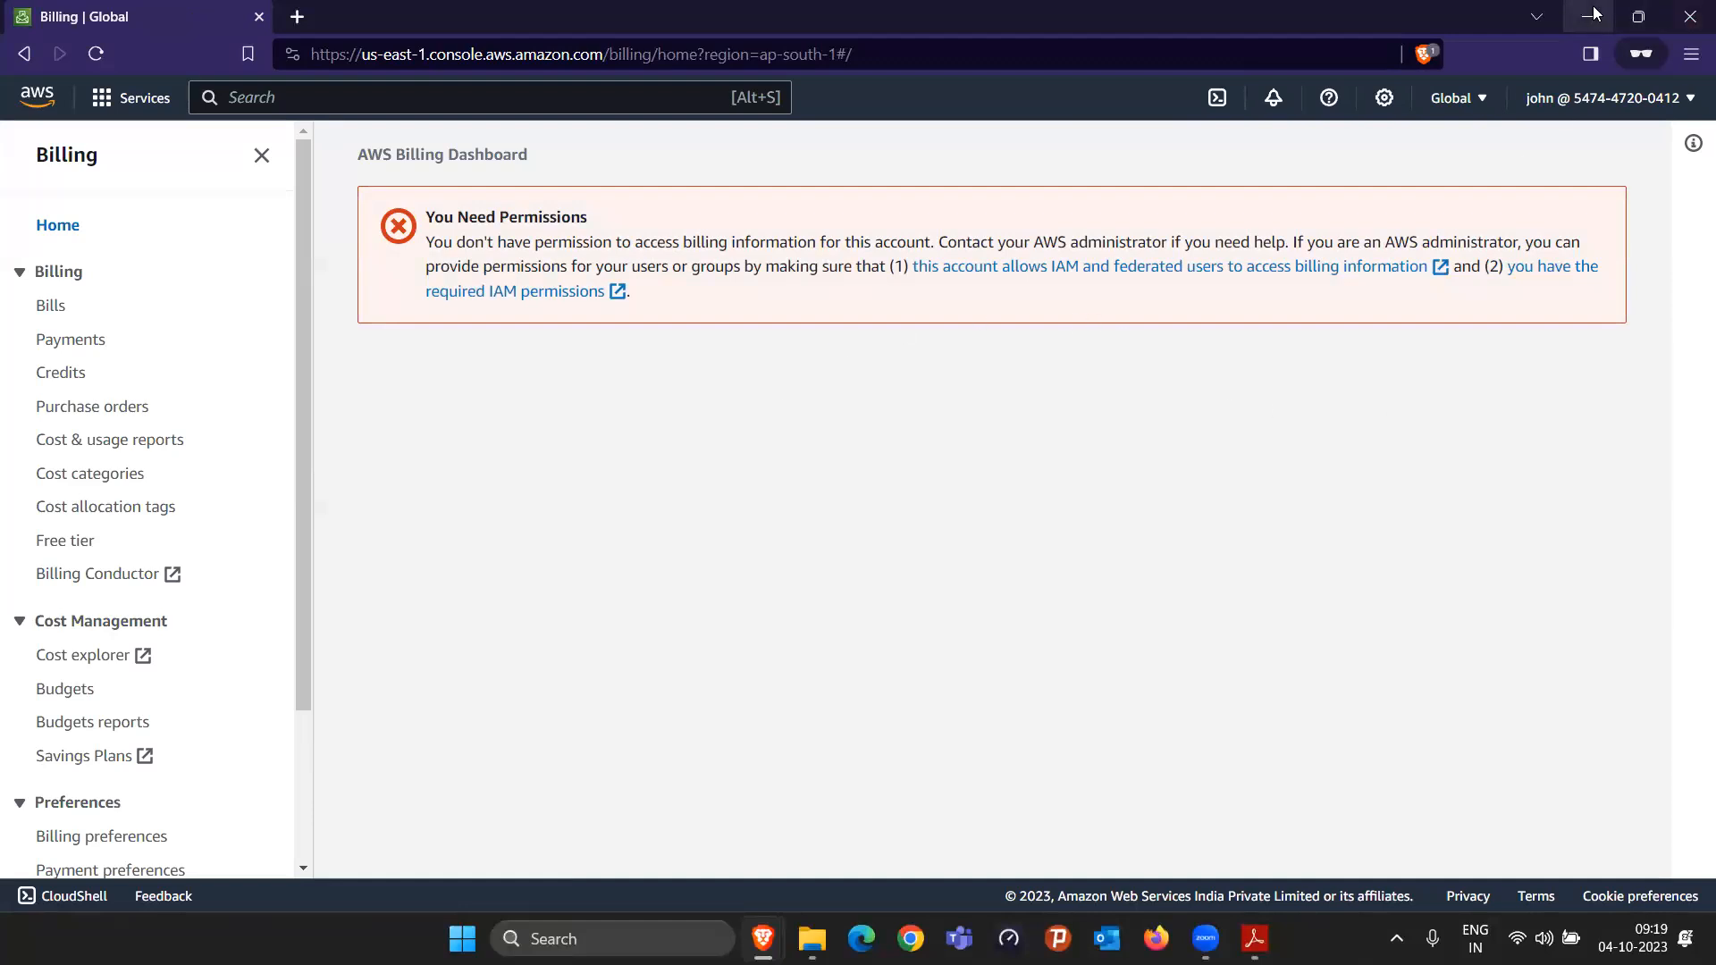
Step: Return to the administrator's window and remove the PowerUserAccess policy from the IAM user
left_click(1638, 16)
left_click(1568, 36)
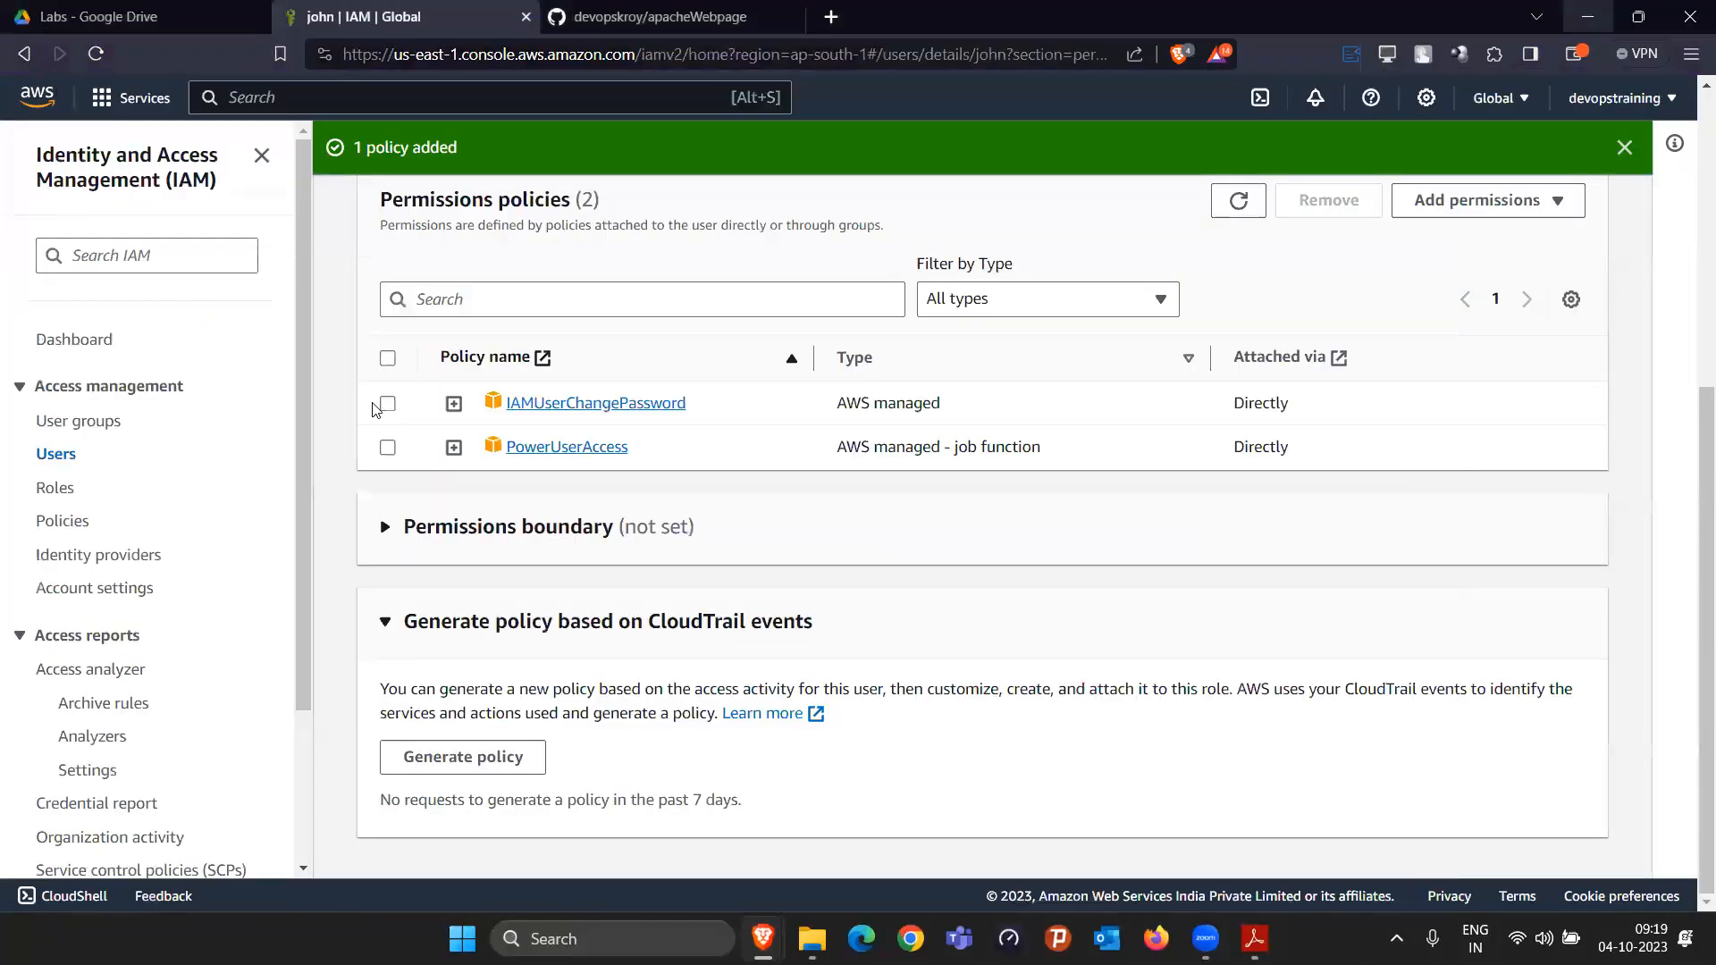
left_click(387, 448)
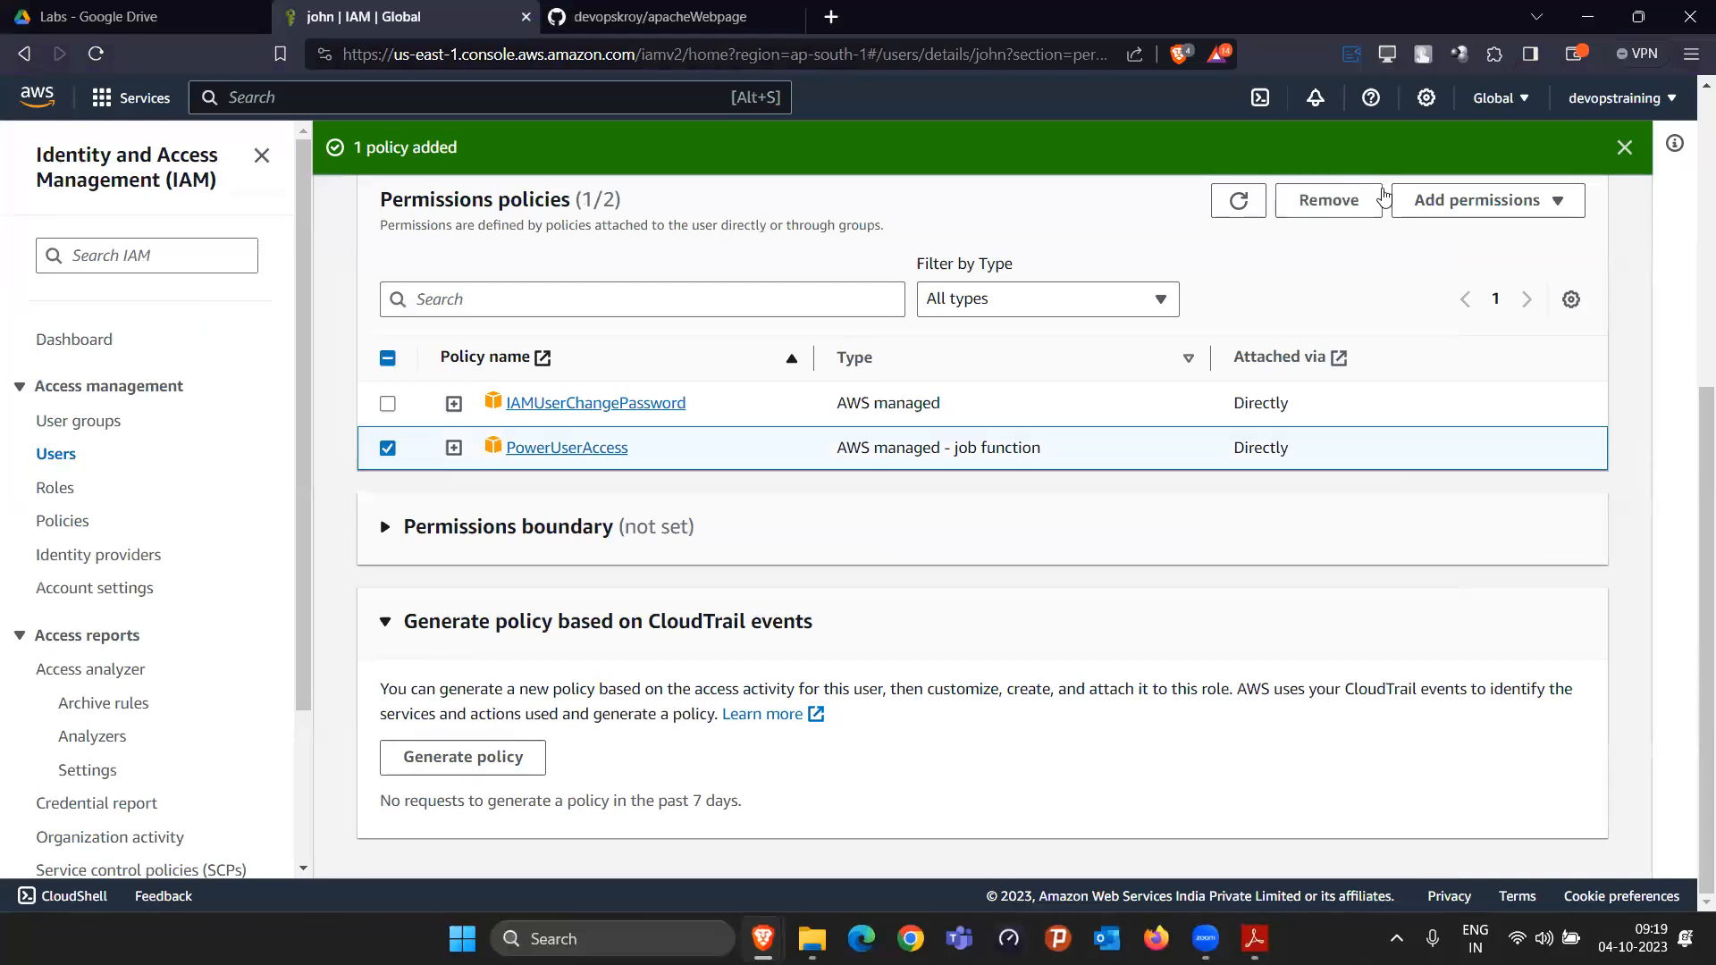
left_click(1297, 201)
left_click(1107, 576)
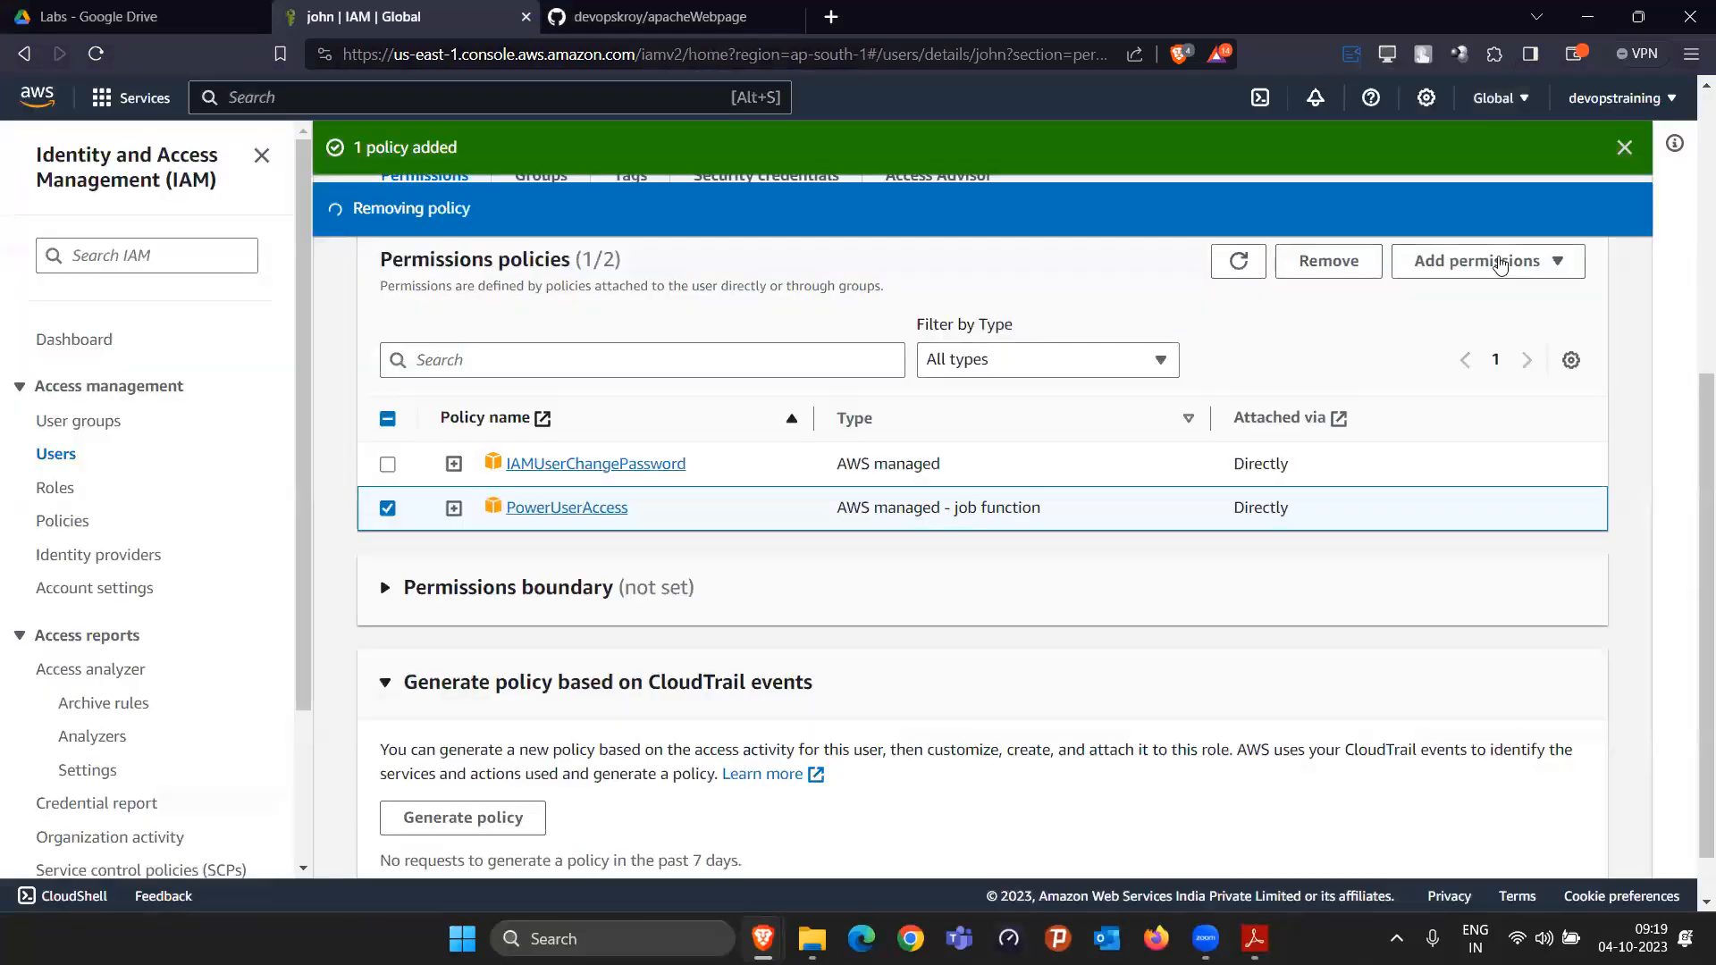
Step: Attach the AdministratorAccess policy directly to the IAM user and view the user's permissions policies
left_click(1479, 244)
left_click(1476, 280)
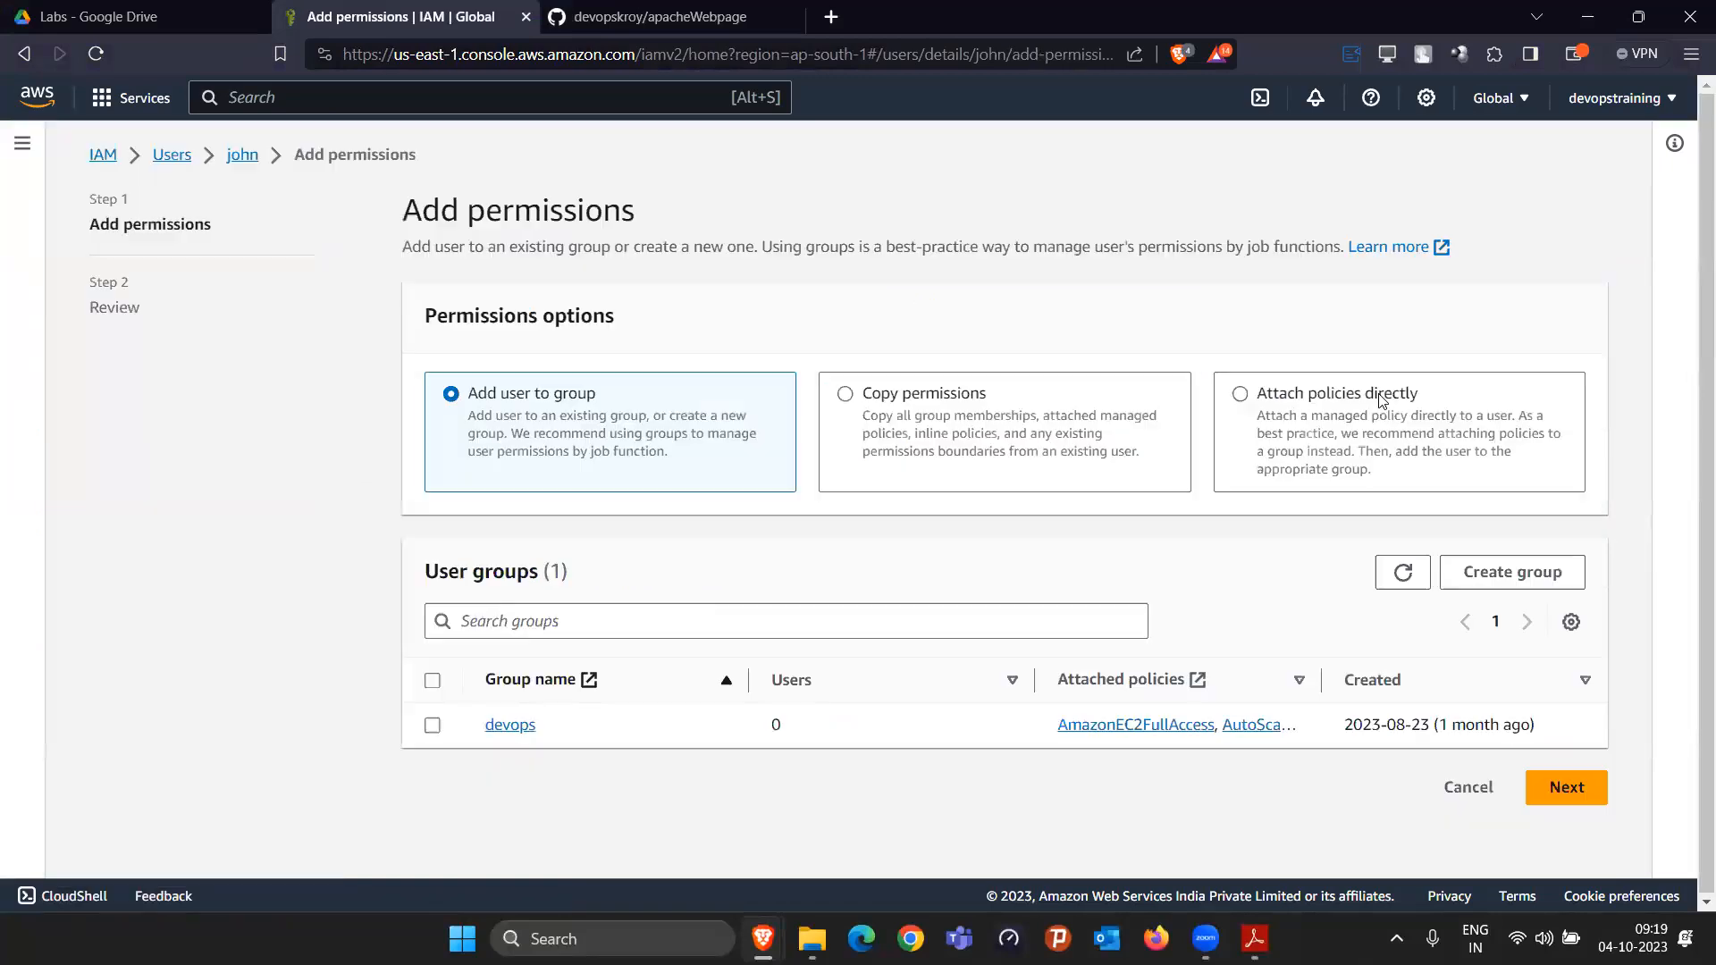
left_click(1359, 432)
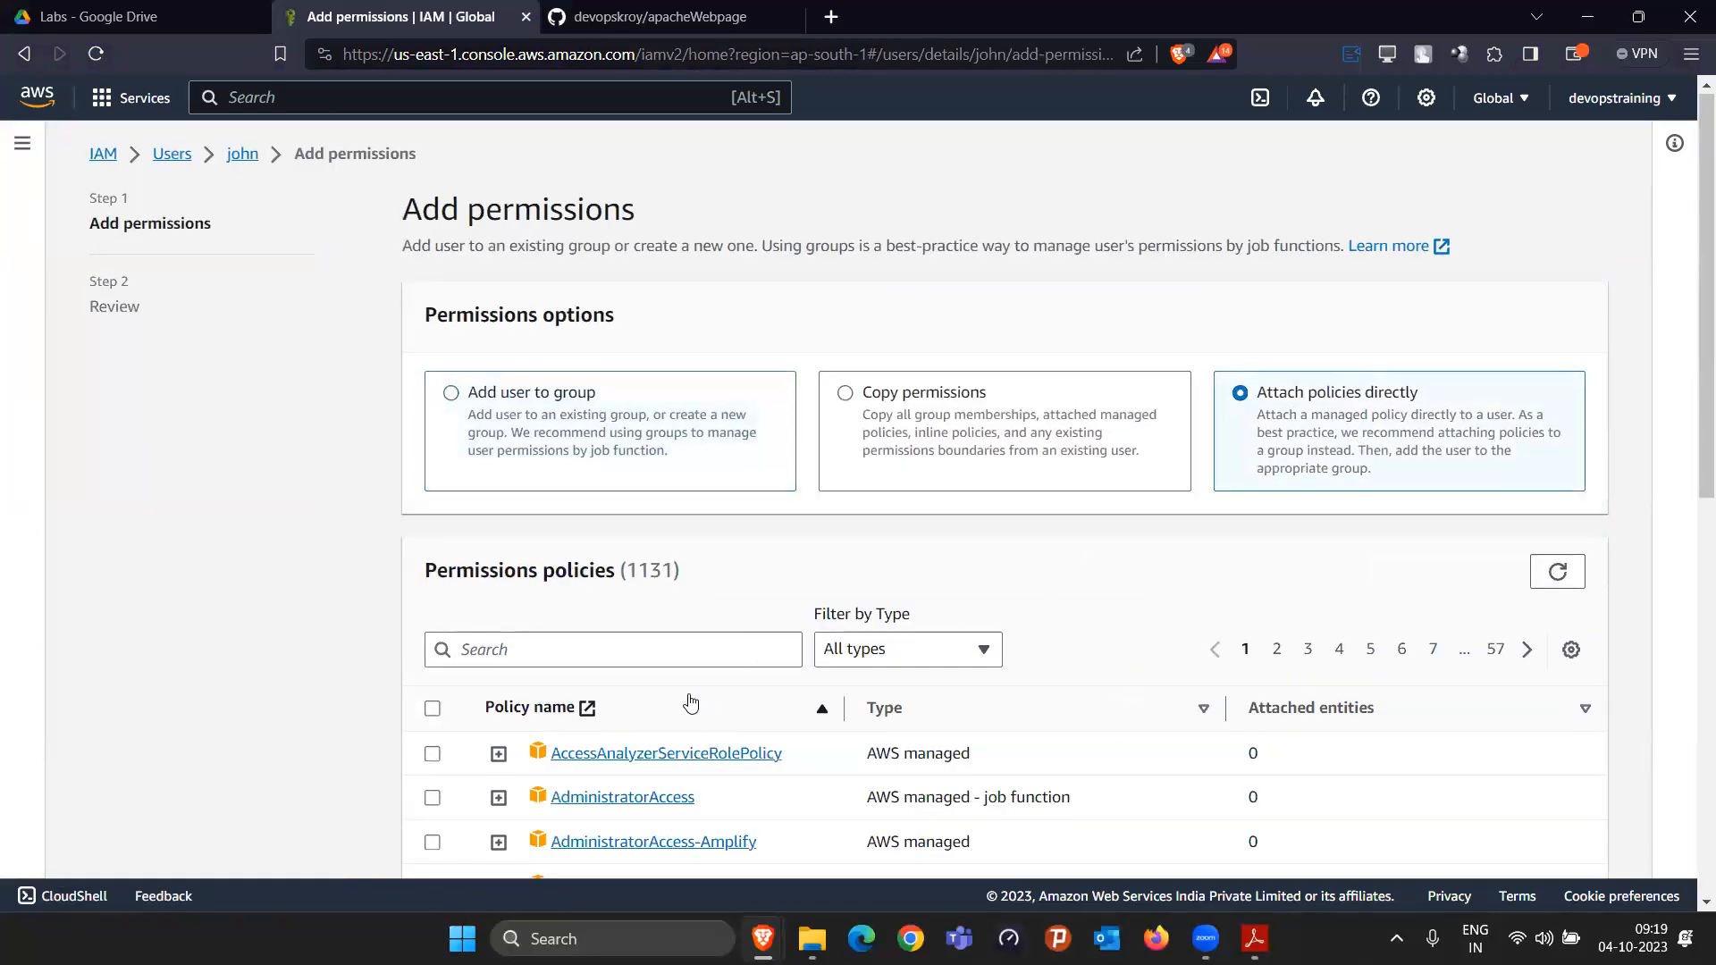
scroll(537, 625, "down", 3)
left_click(552, 560)
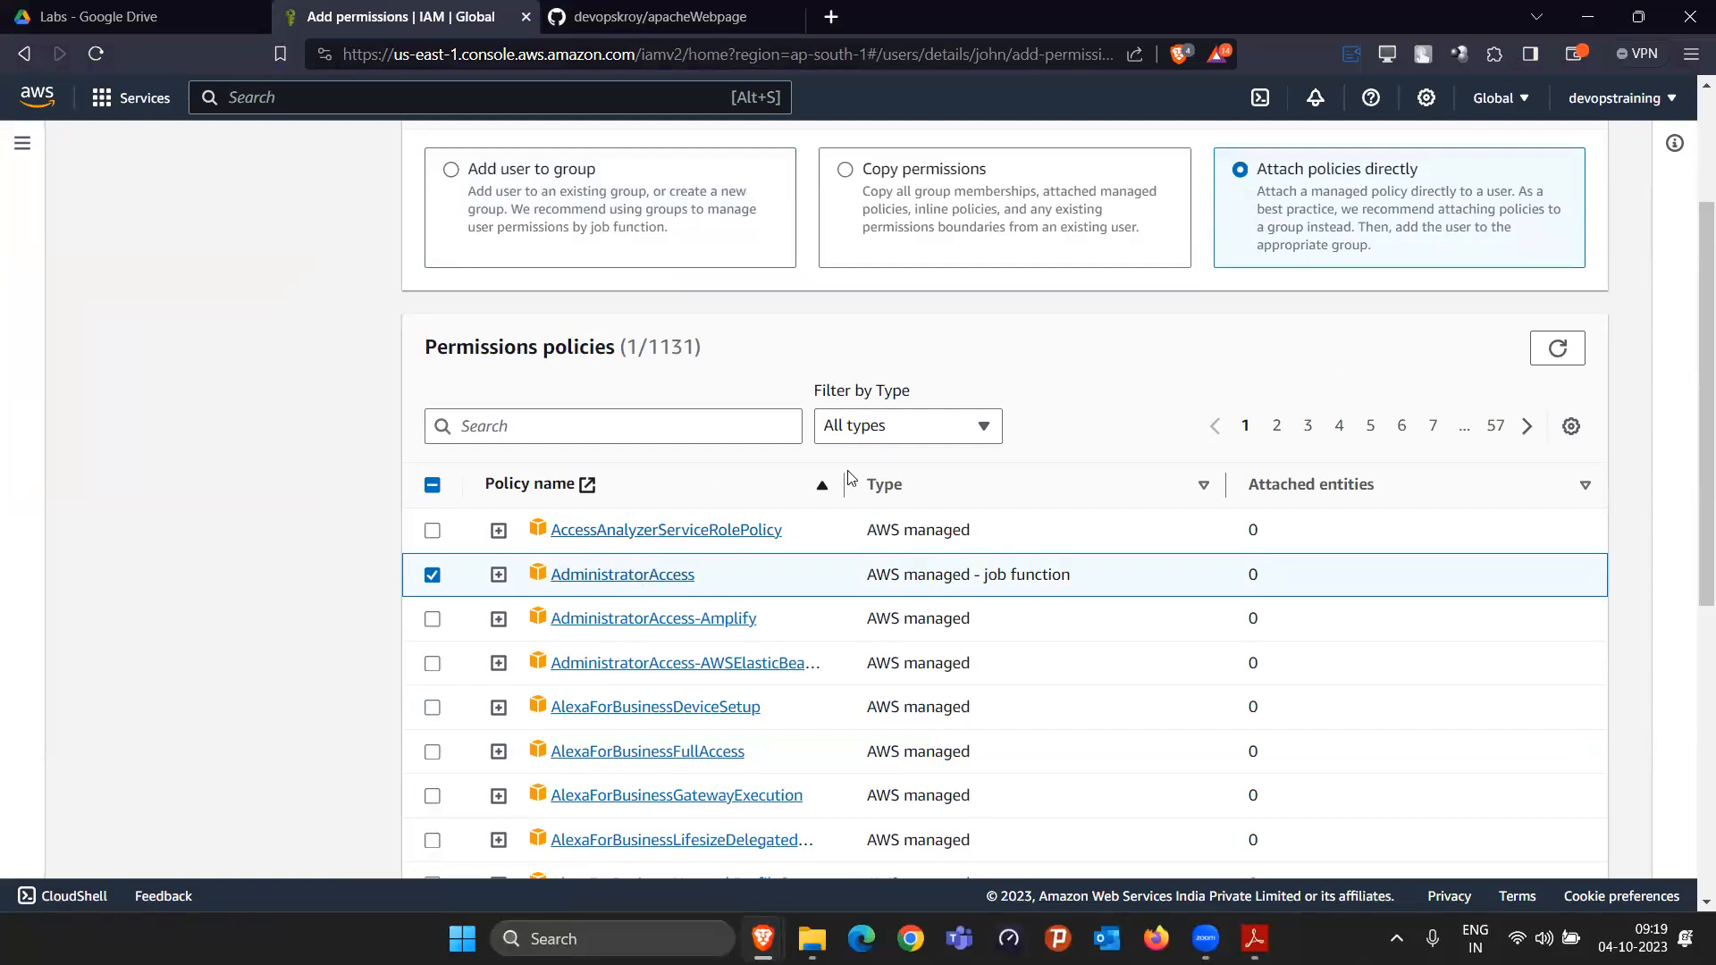
scroll(1211, 304, "down", 6)
left_click(1555, 845)
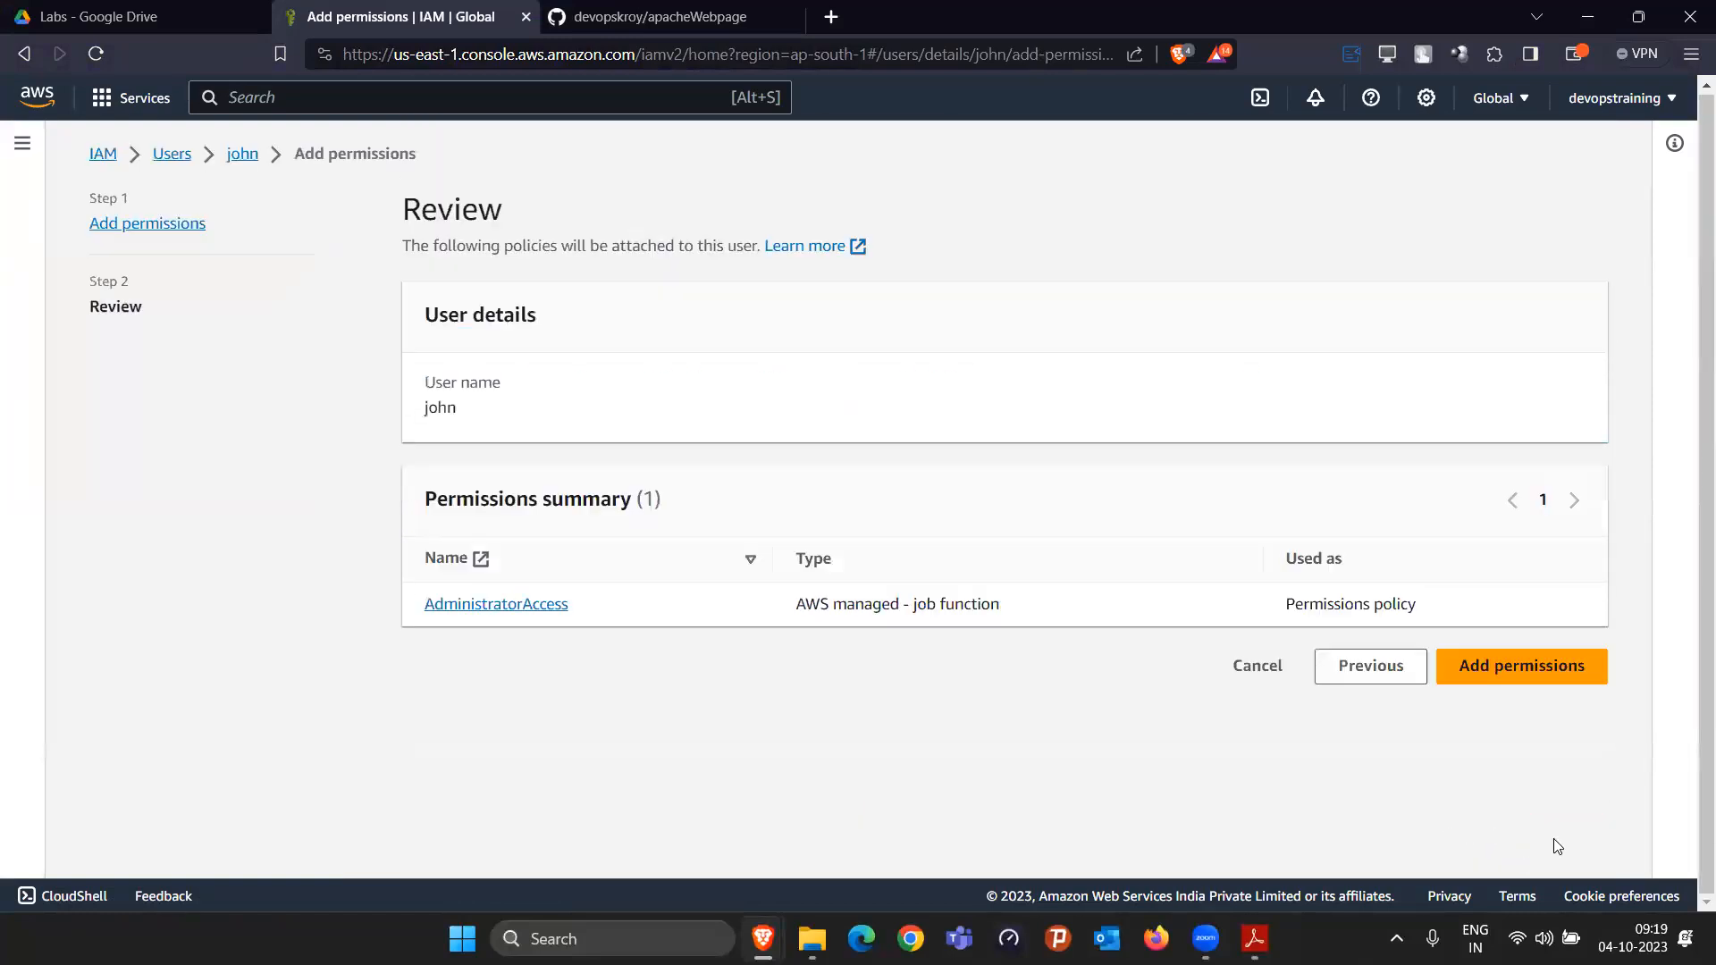
left_click(1532, 667)
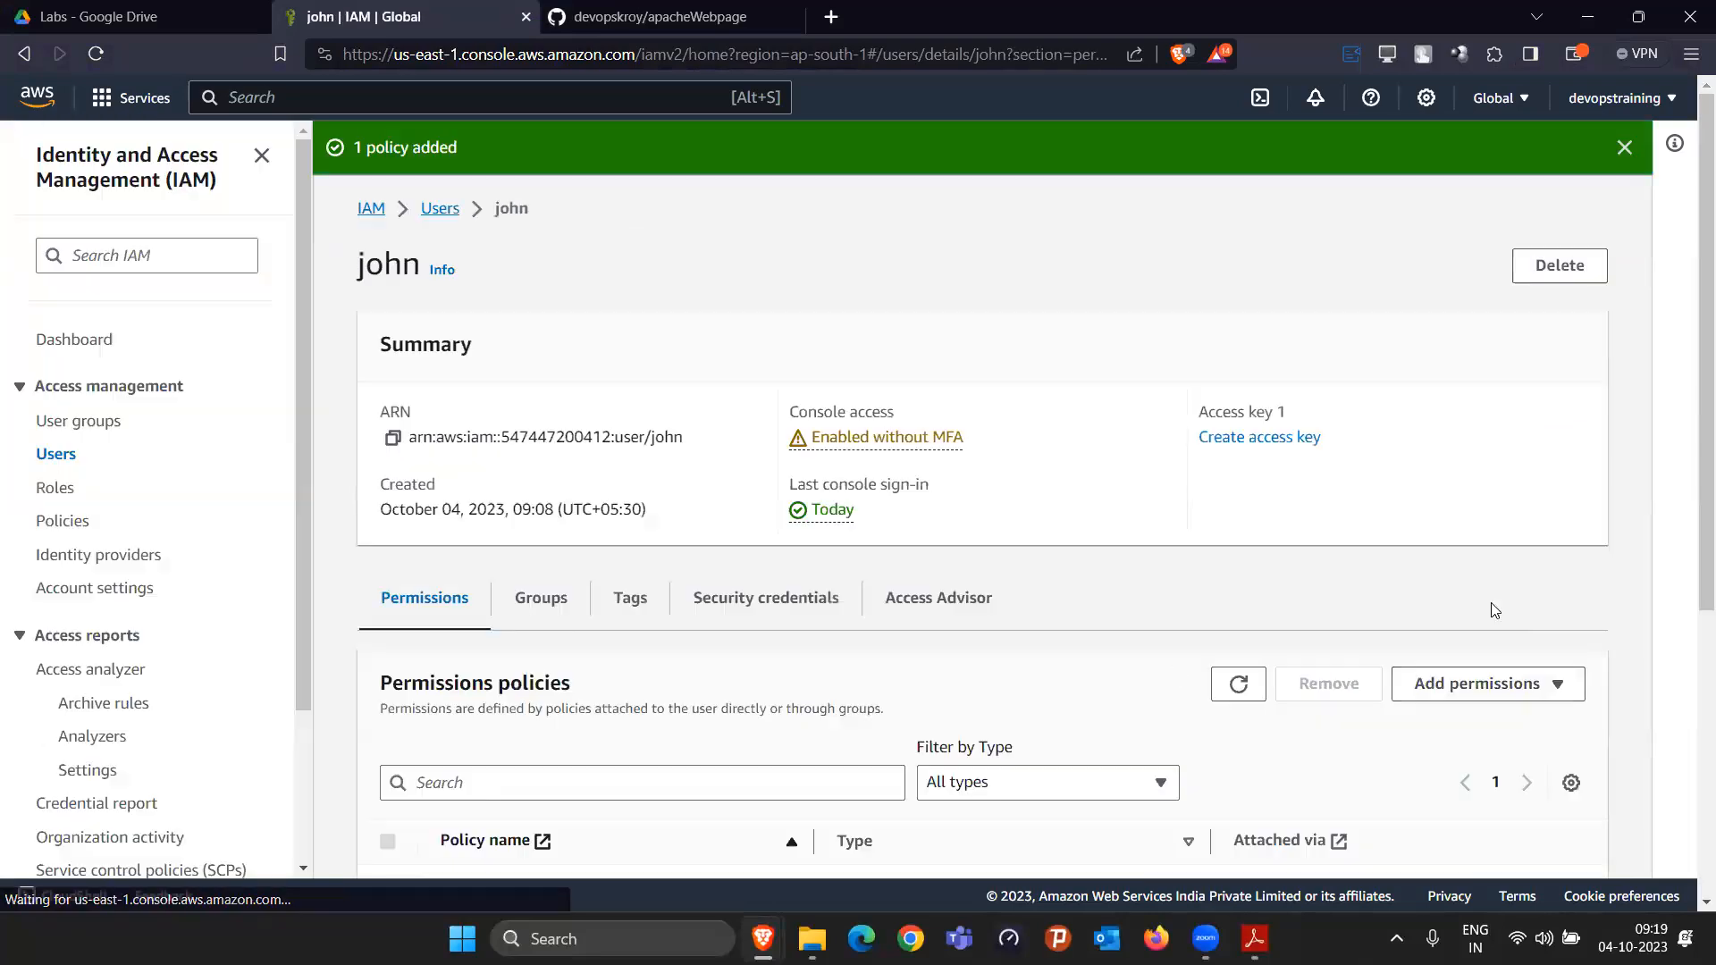
scroll(518, 809, "down", 5)
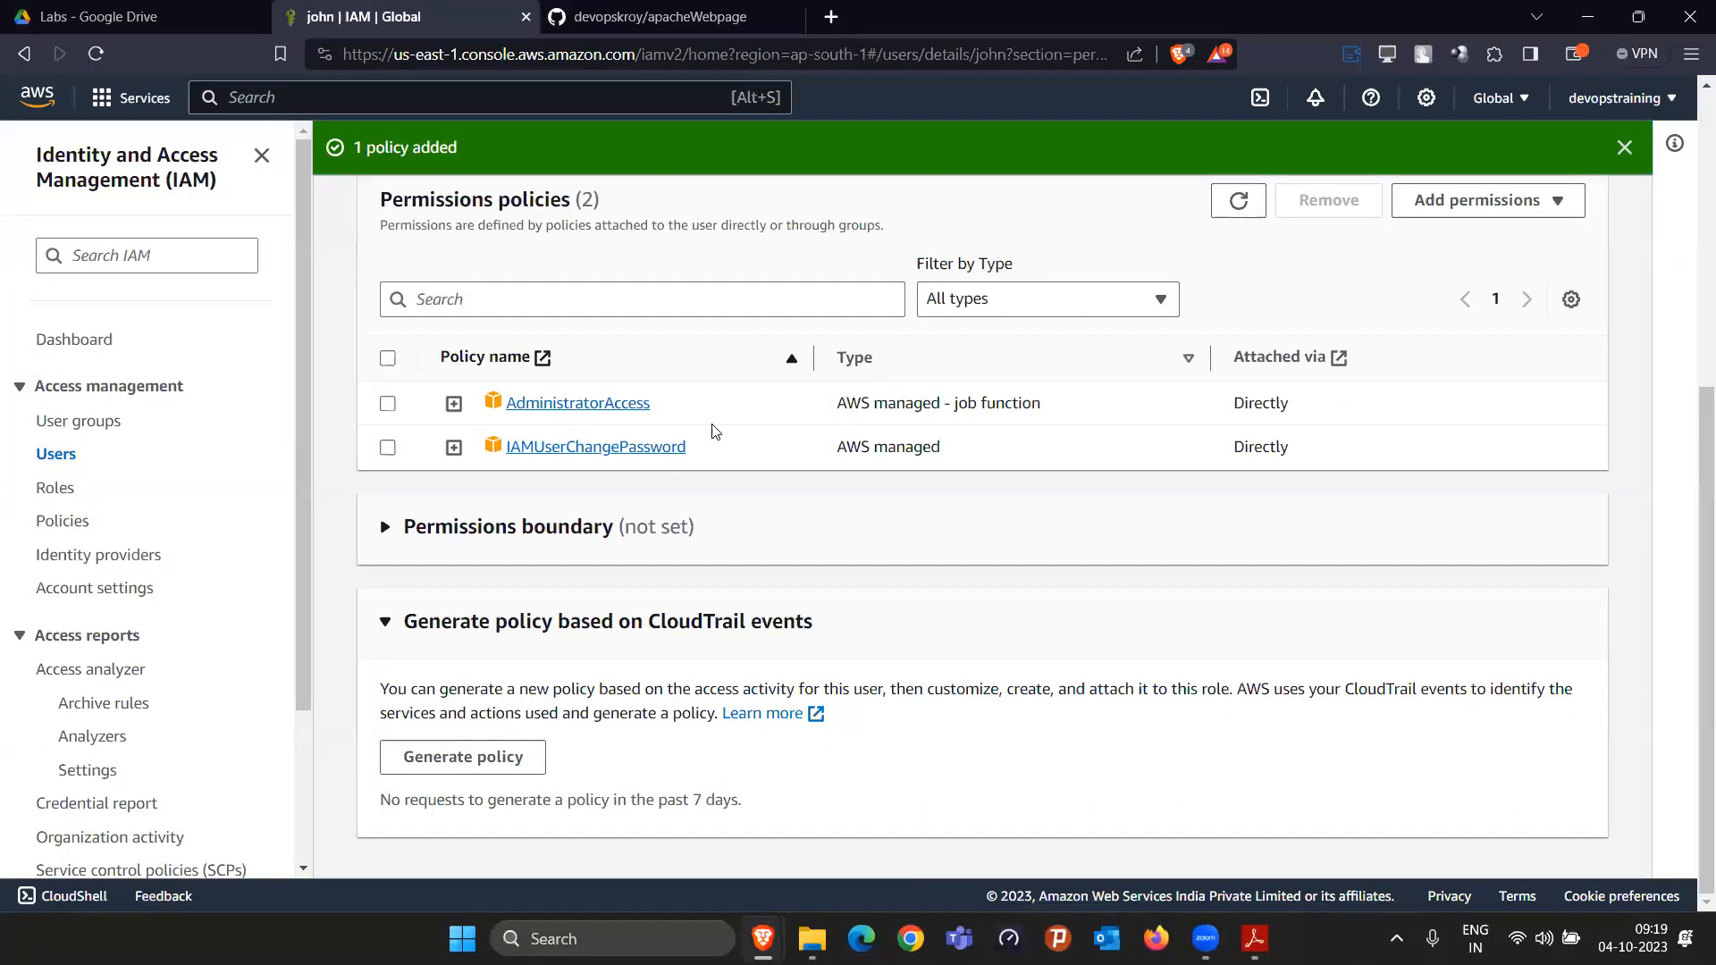
Step: Switch to the private window and open the EC2 dashboard to test the IAM user's access
left_click(1587, 16)
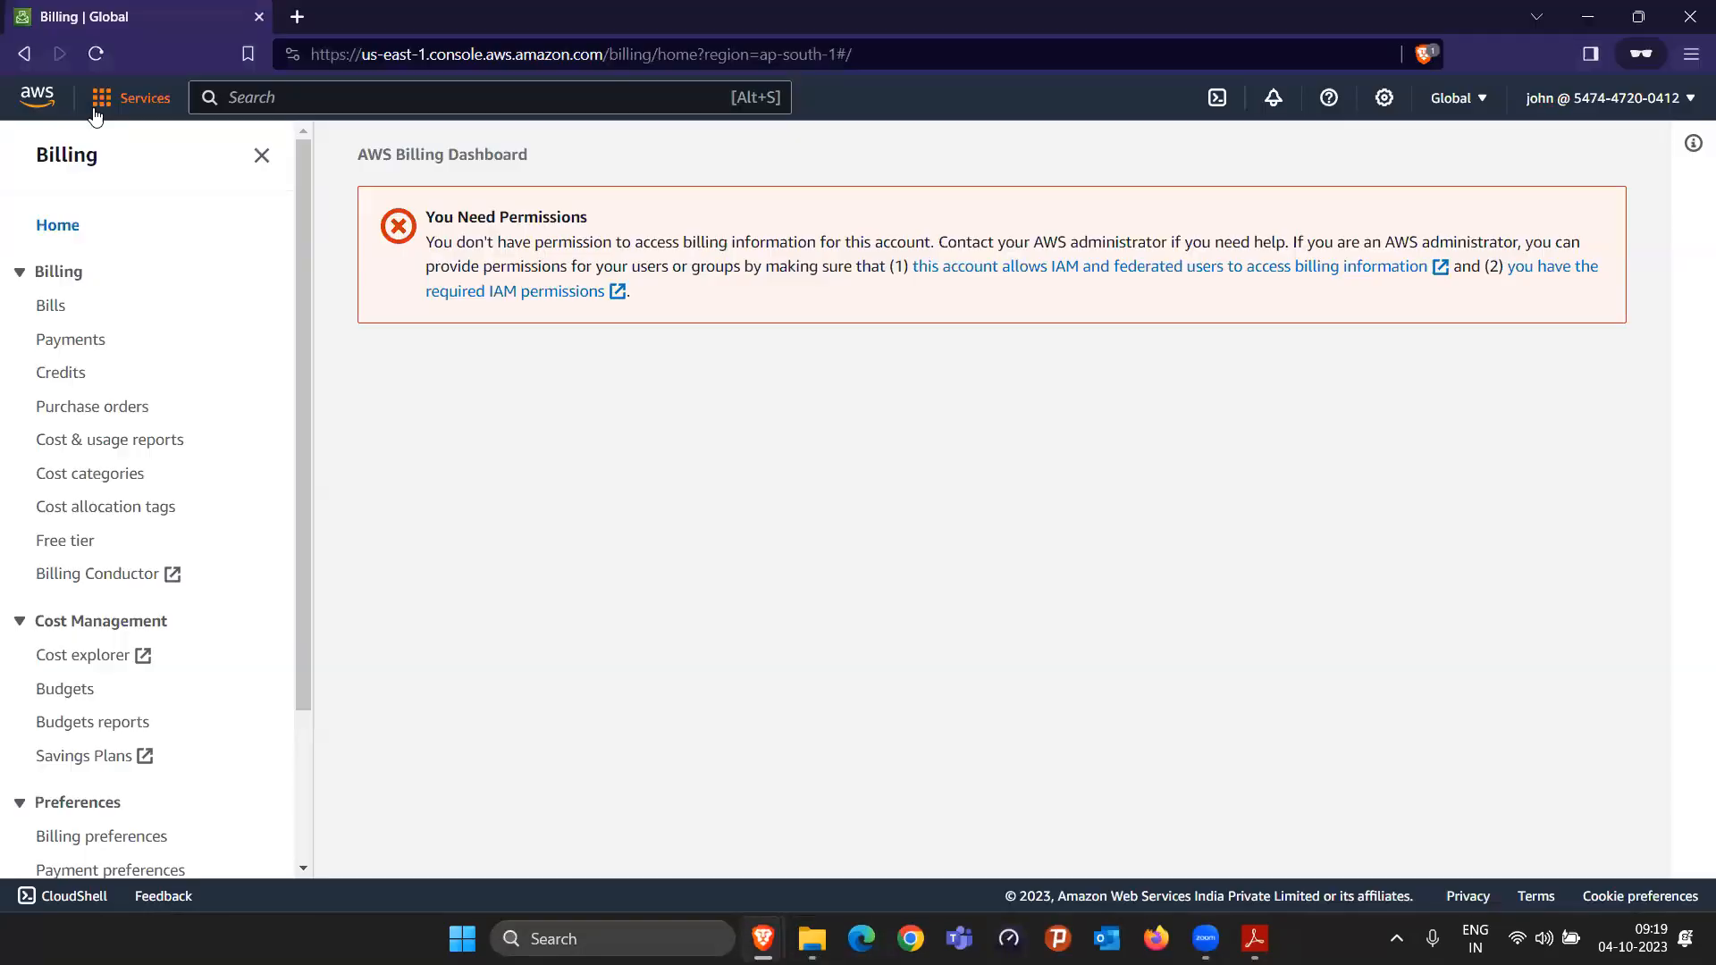
left_click(94, 104)
left_click(505, 349)
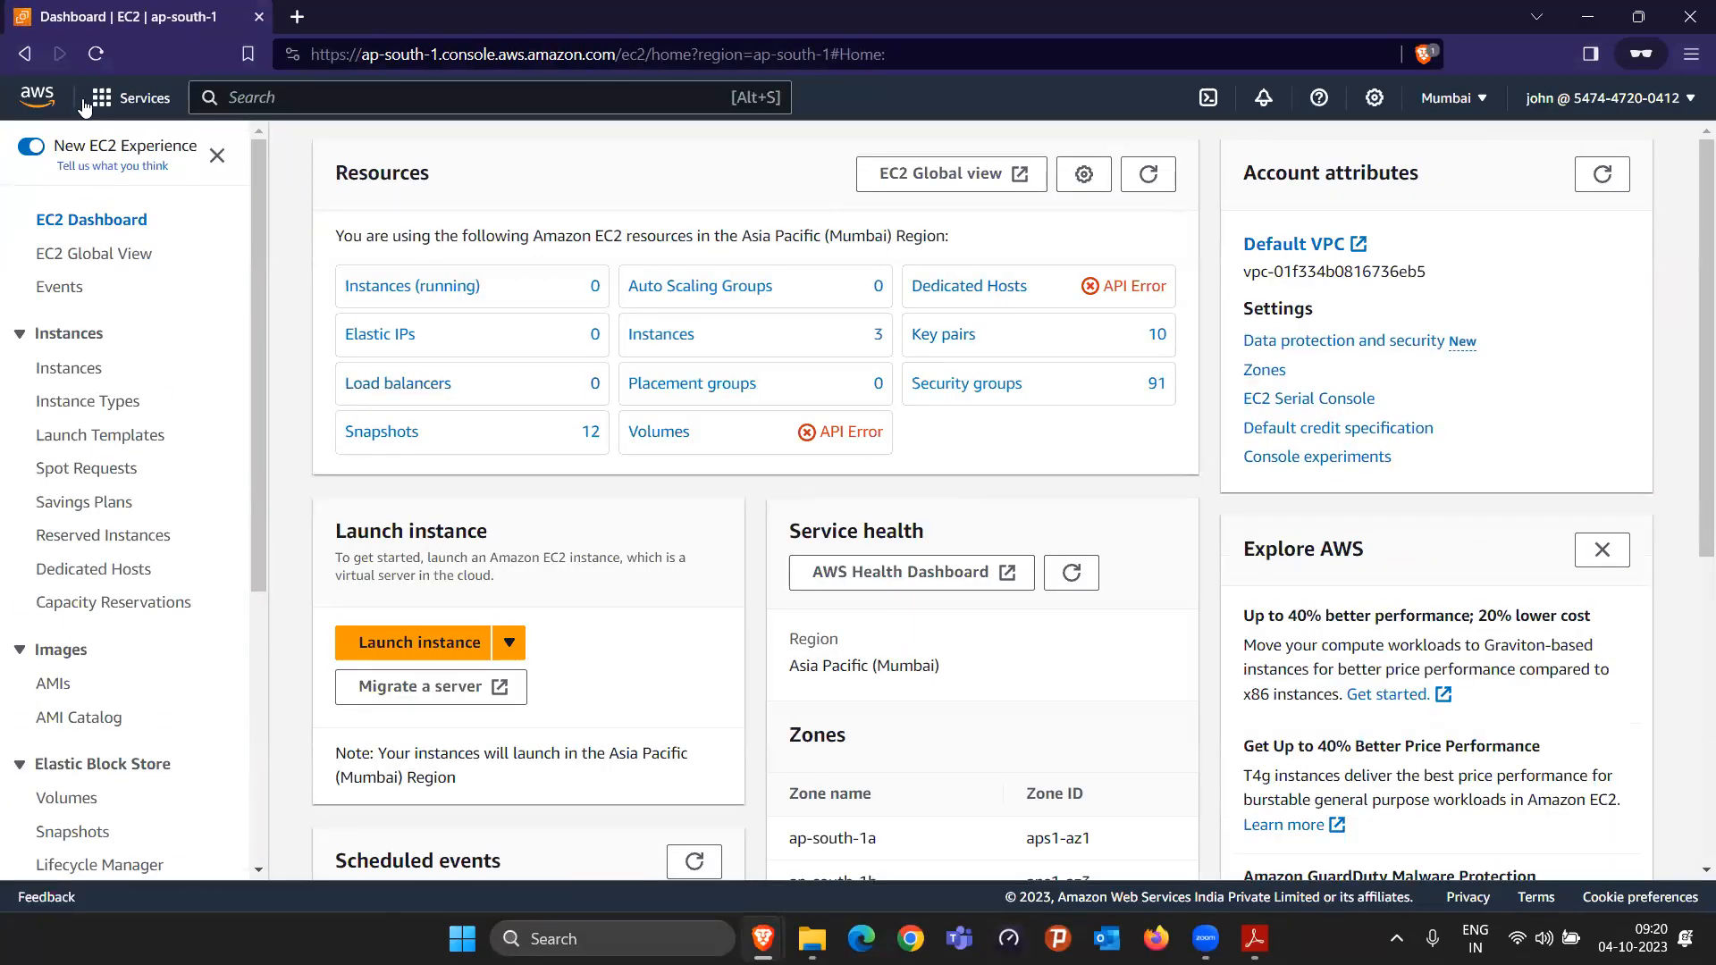
Step: Search for IAM in the private session and open the IAM user's details from the Users page
left_click(100, 98)
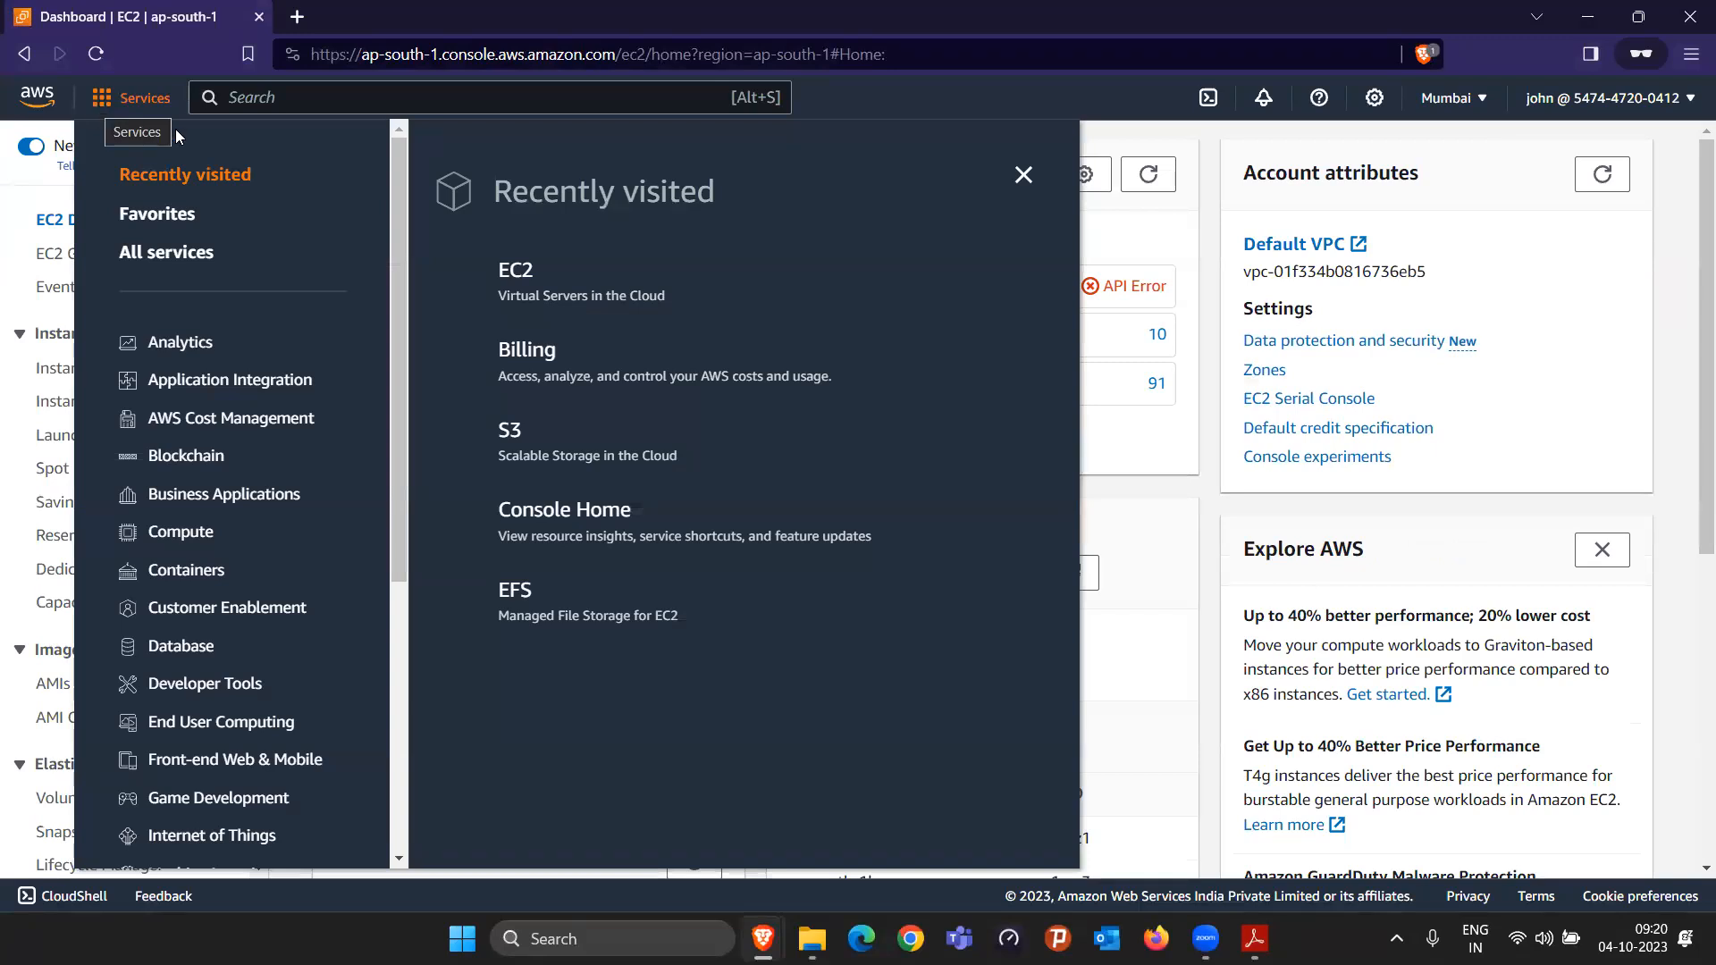
left_click(261, 95)
type("iam")
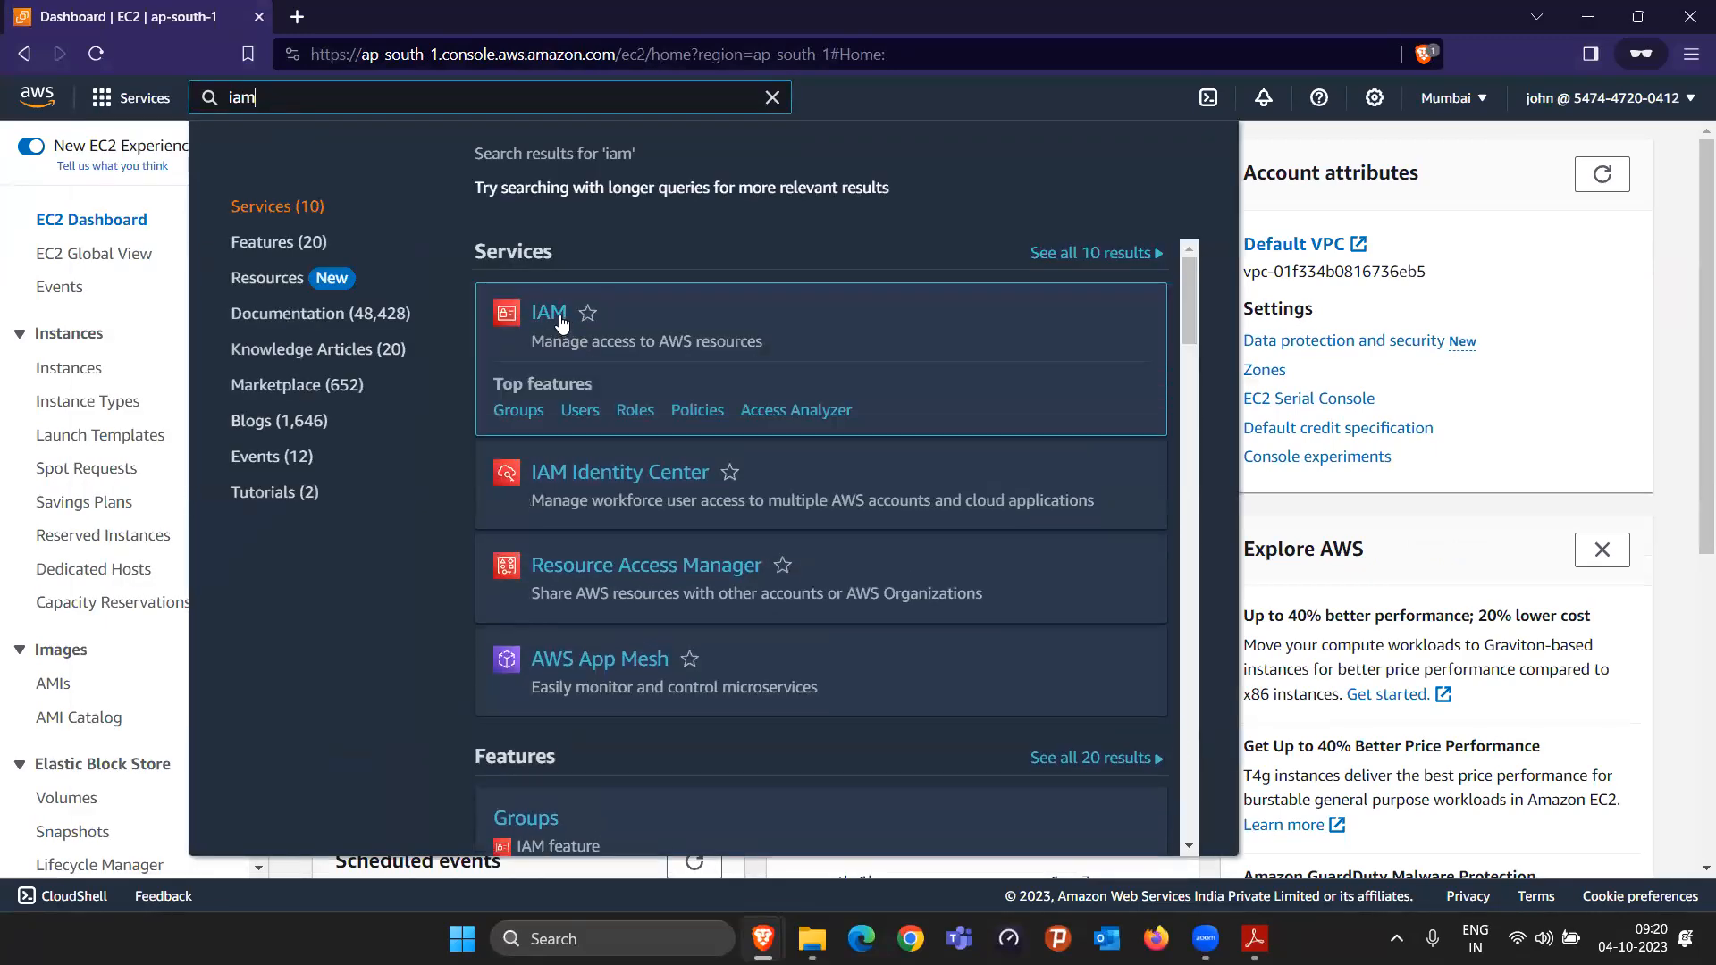
left_click(558, 317)
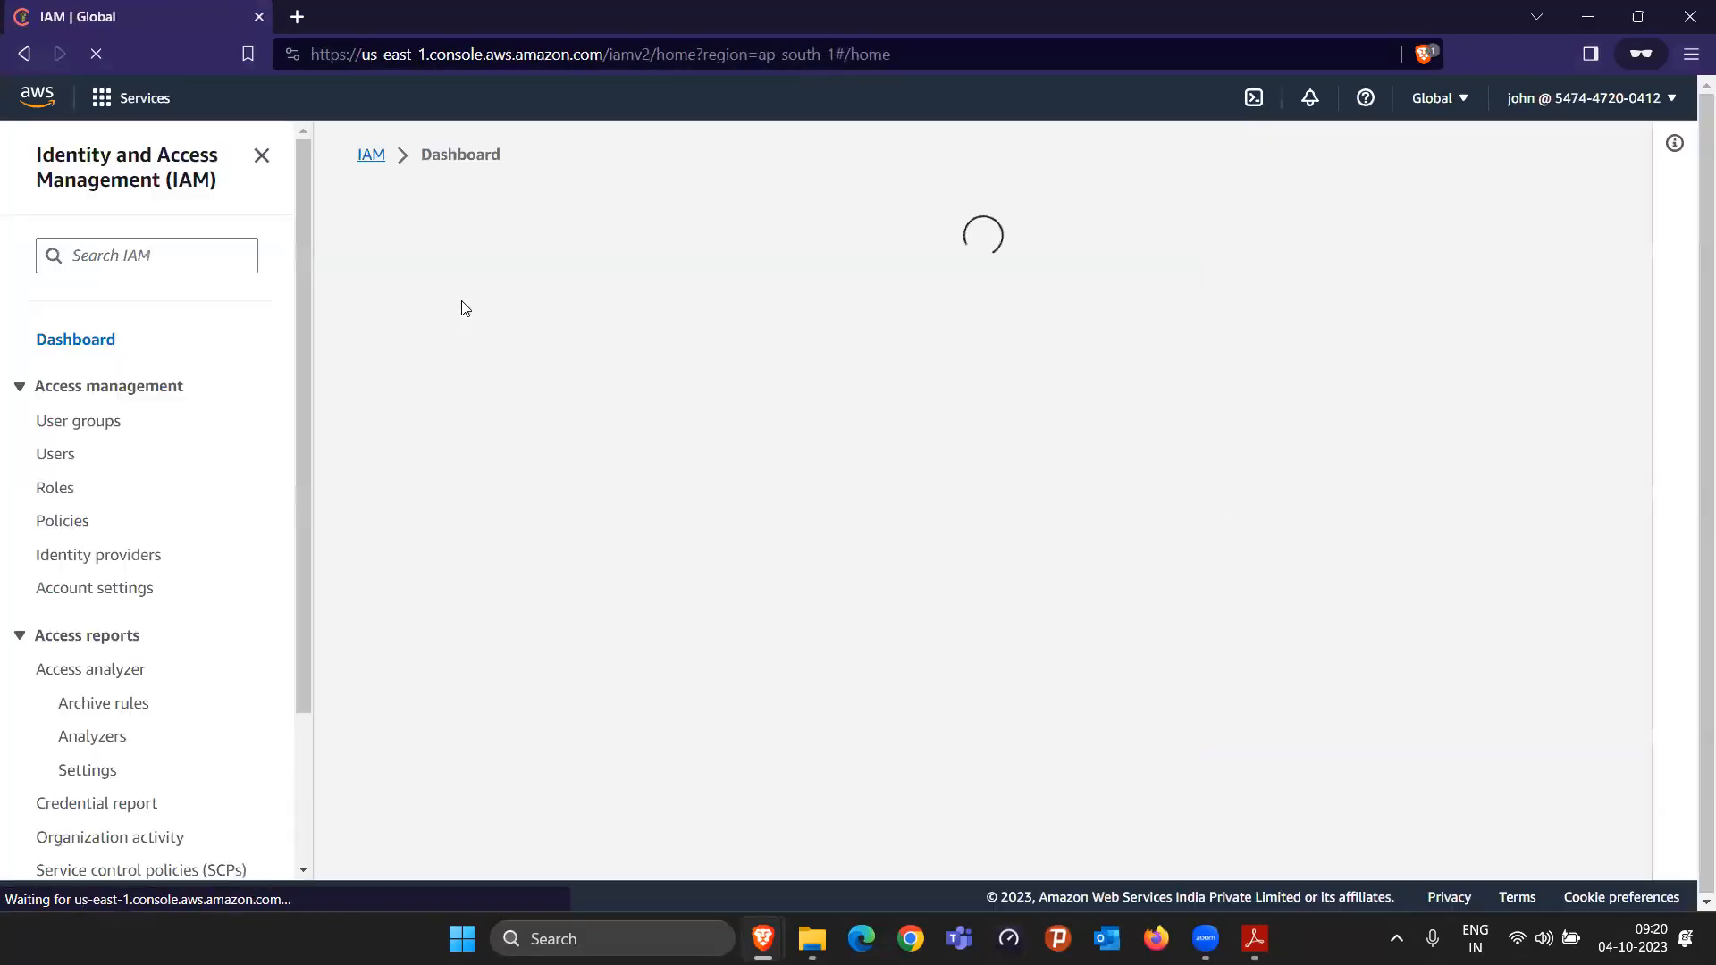
left_click(56, 453)
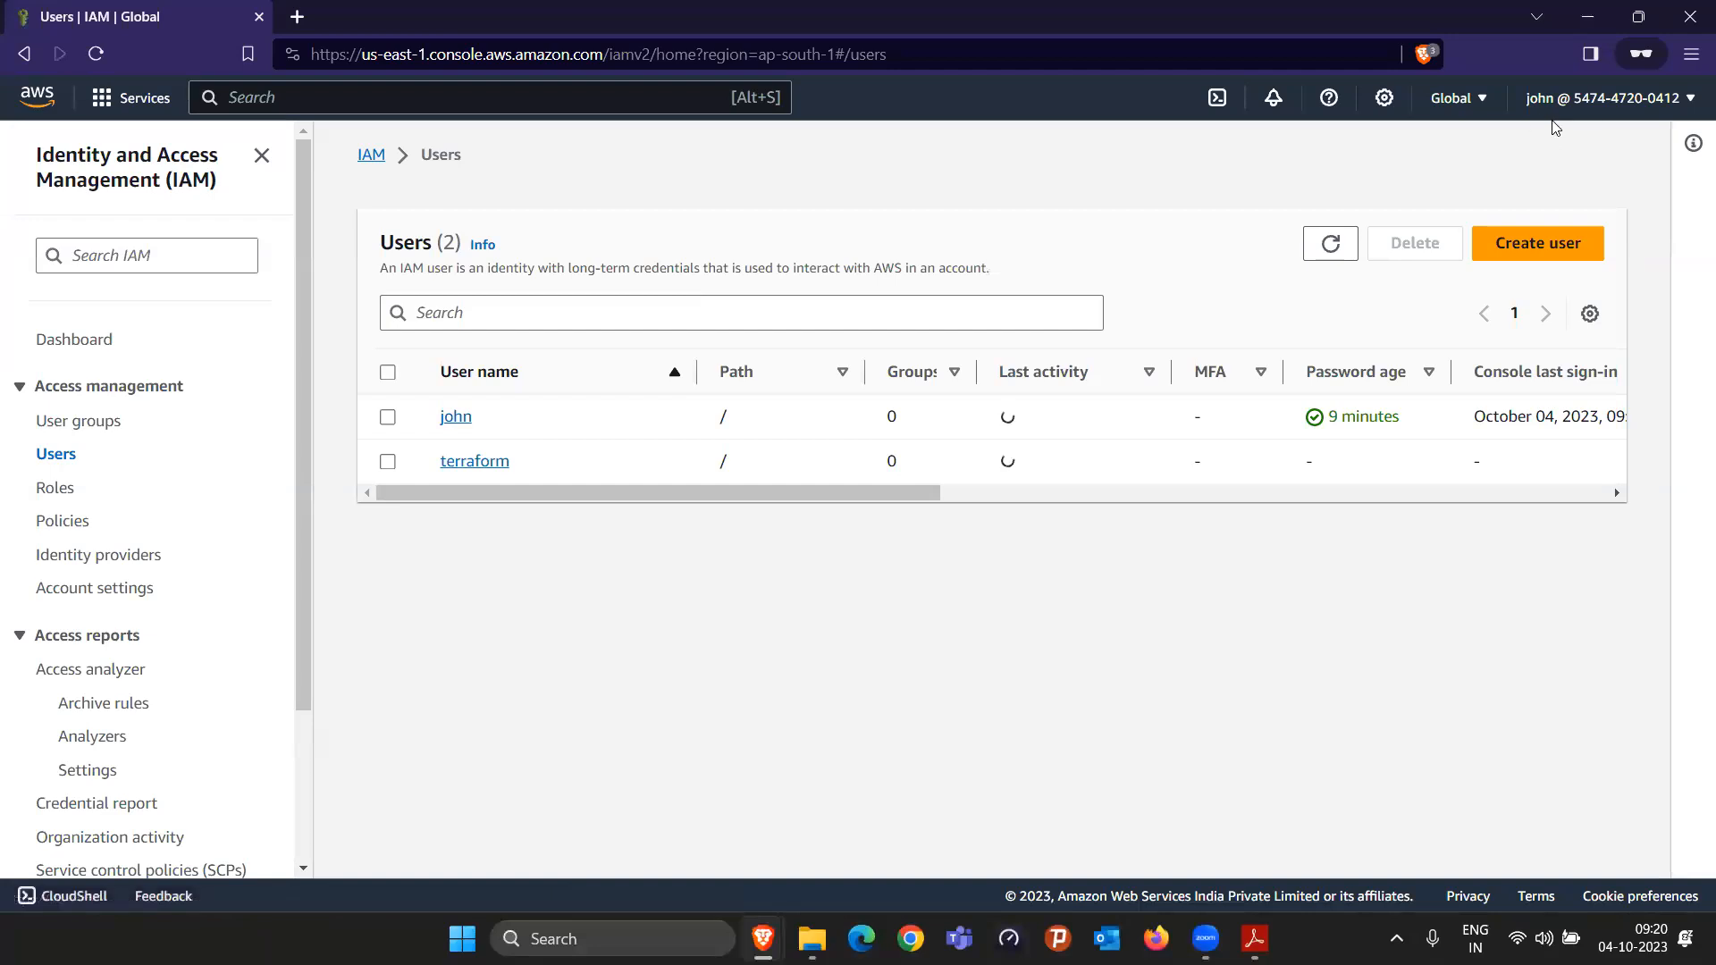
left_click(459, 418)
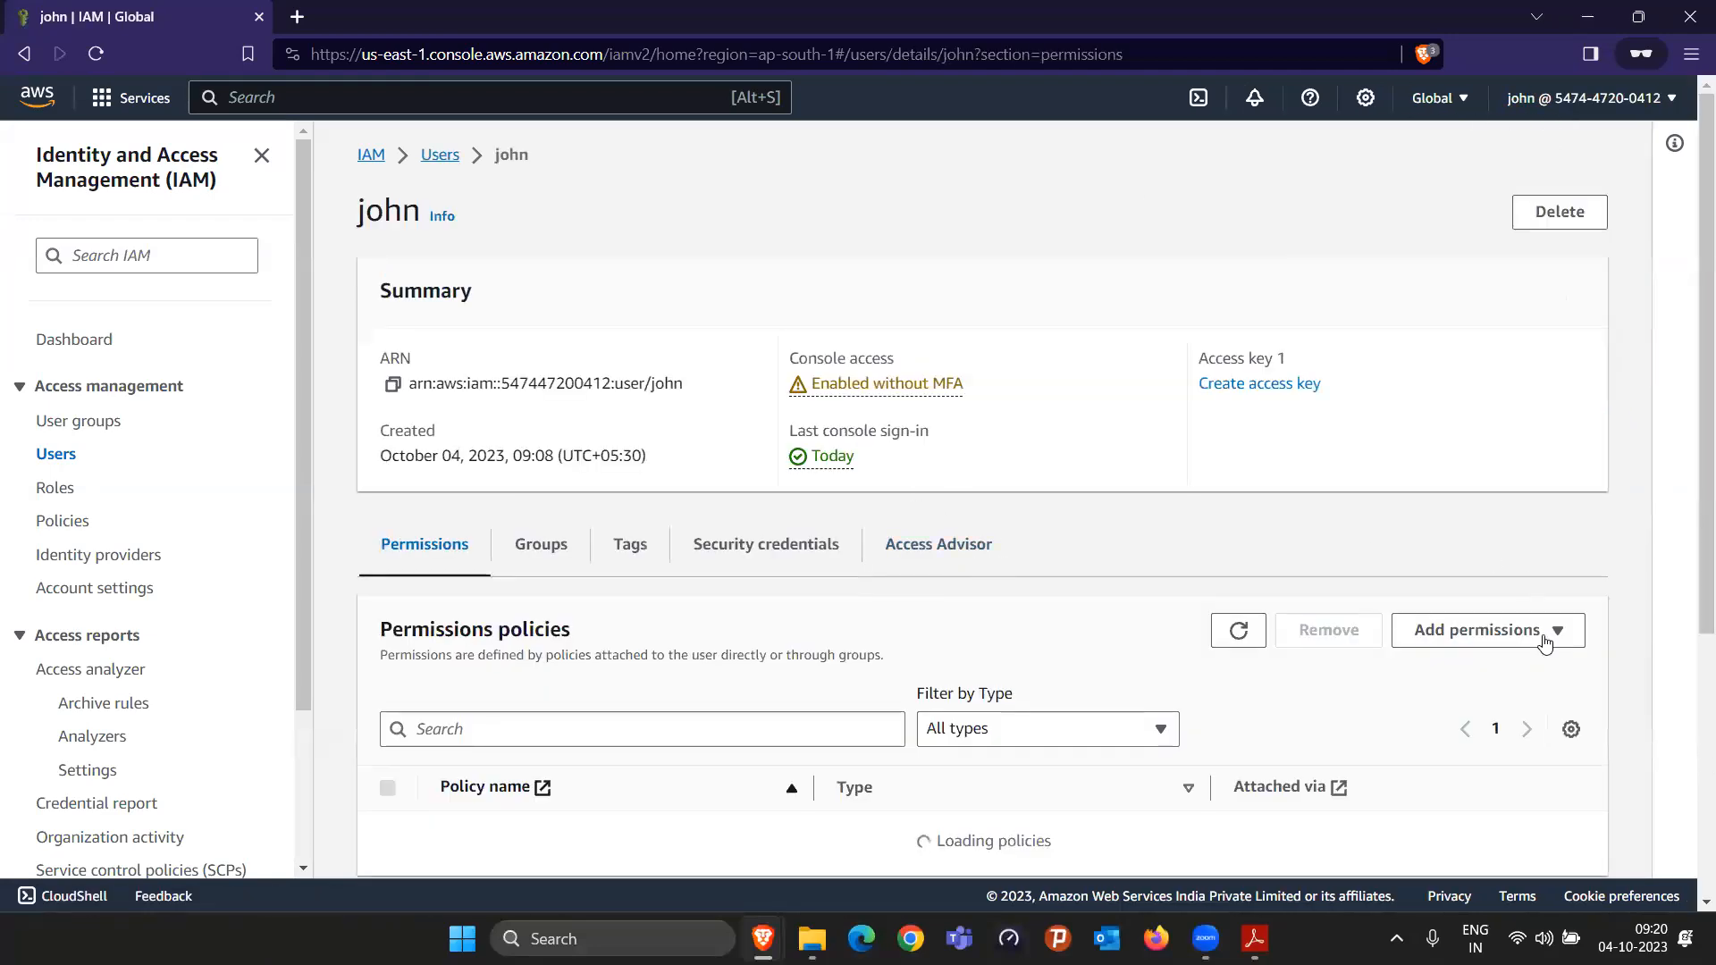
Step: Attach the AmazonS3FullAccess policy directly to the IAM user and review the user's permissions policies
scroll(1532, 662, "down", 2)
left_click(1516, 414)
left_click(1479, 328)
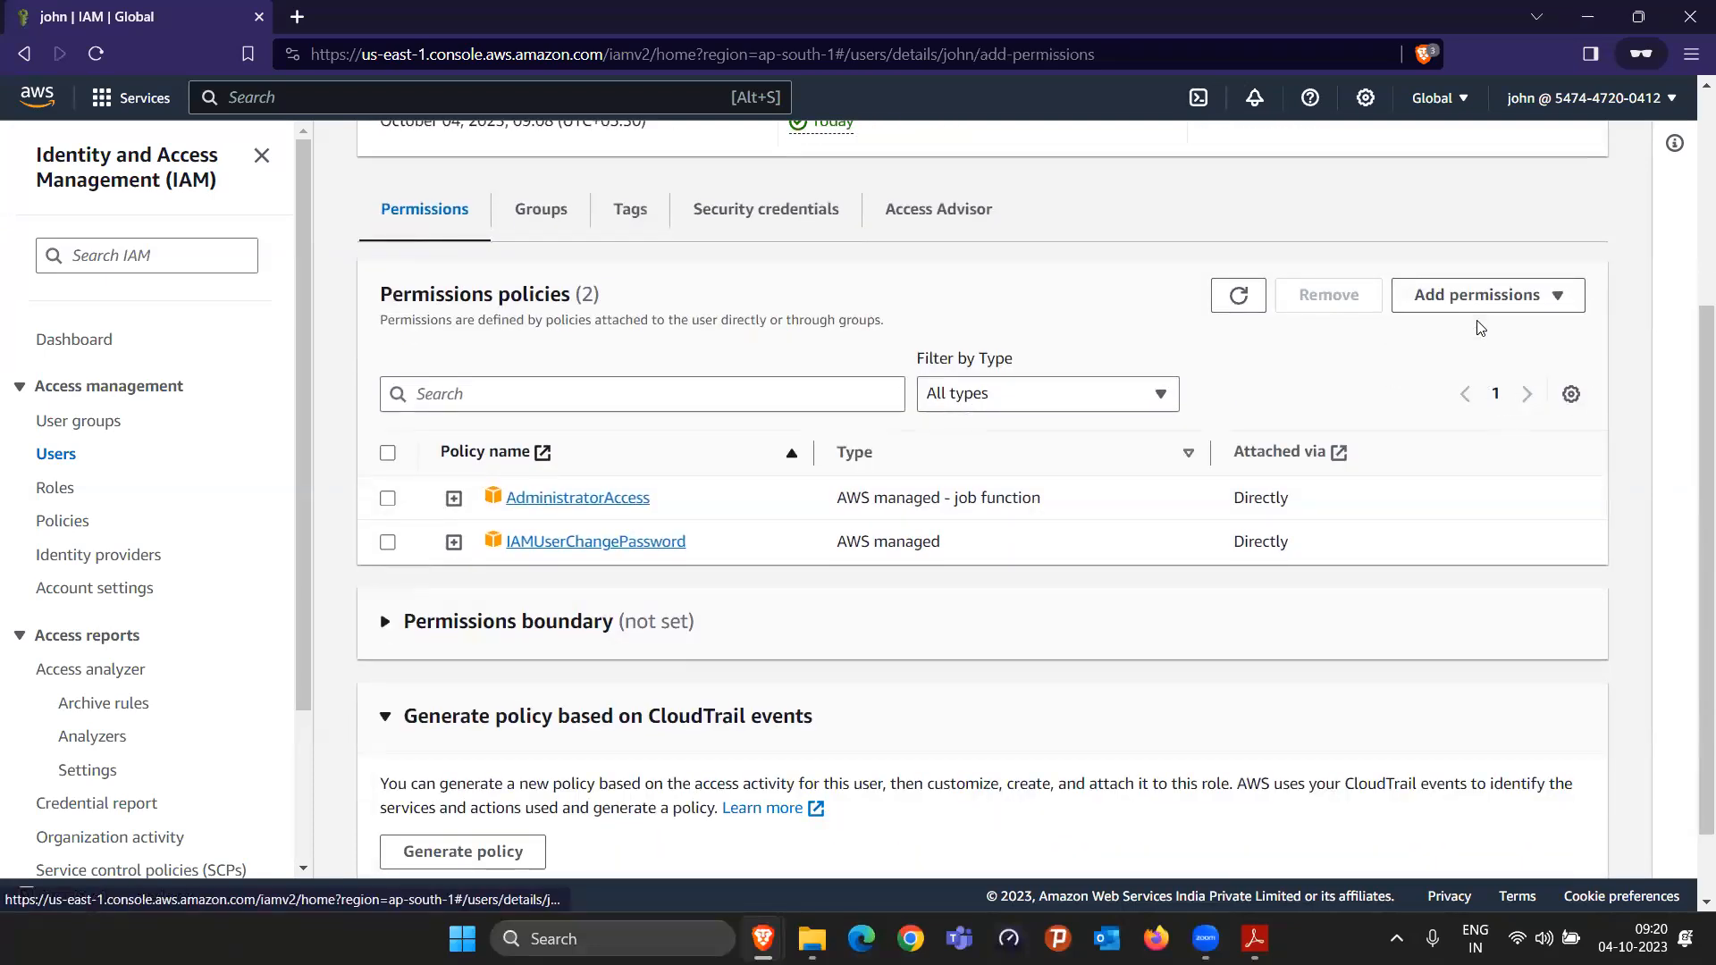
left_click(1341, 411)
left_click(597, 666)
type("s3")
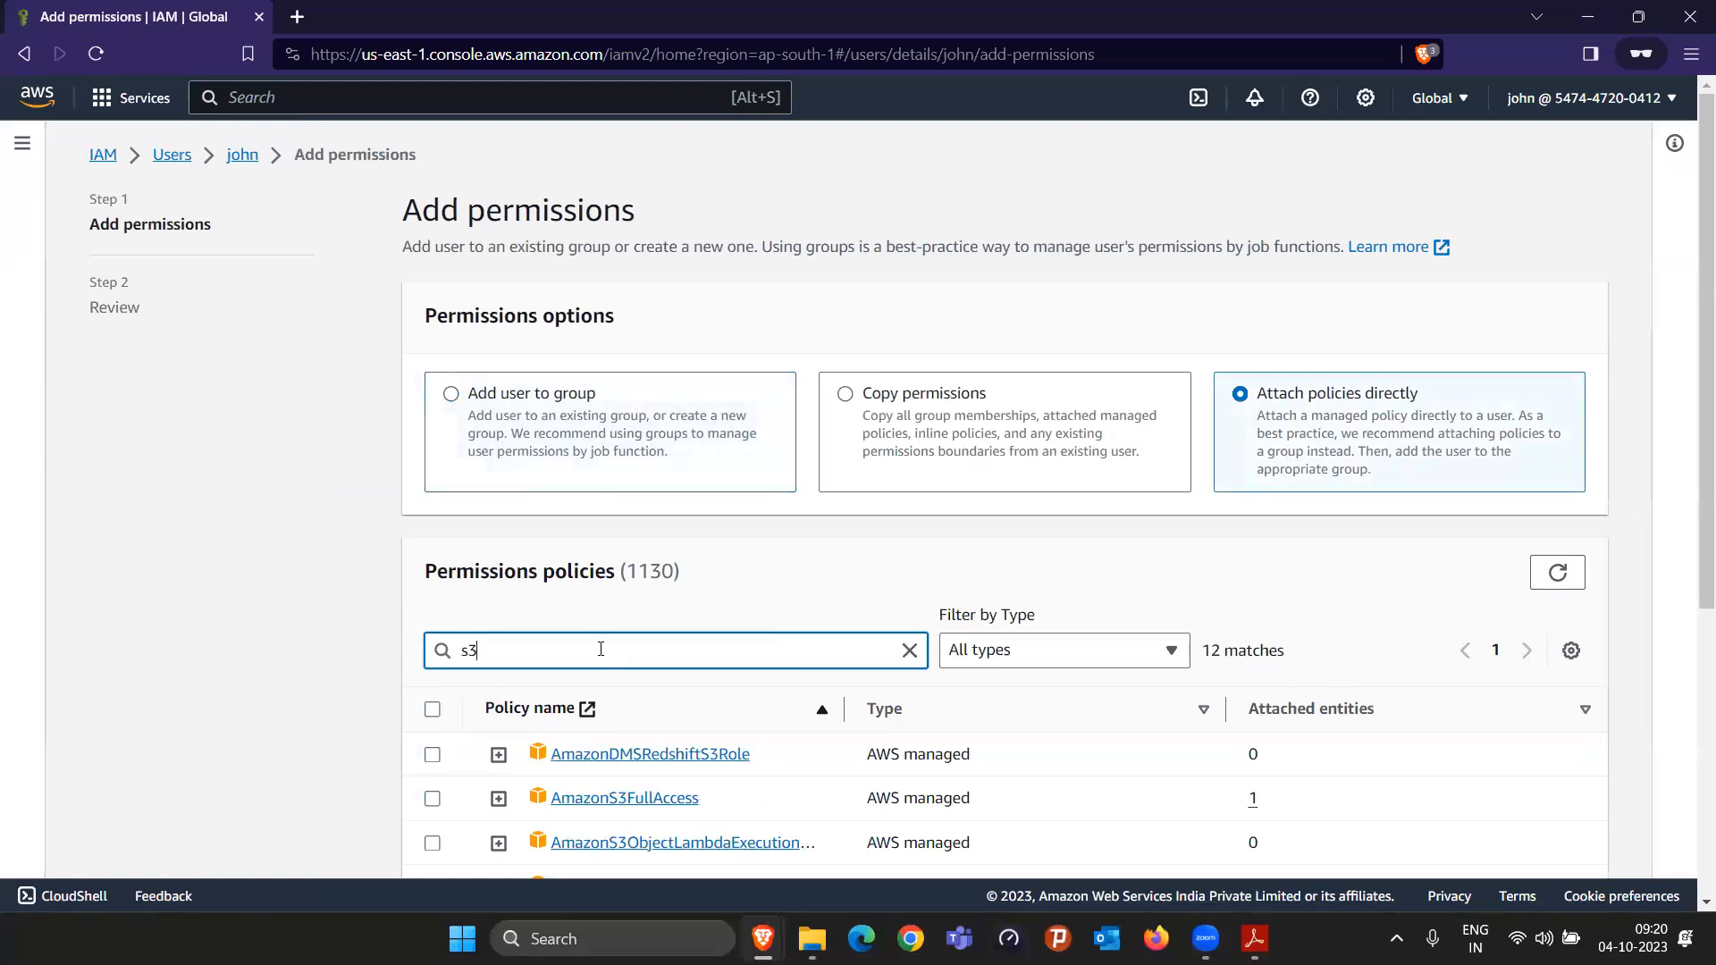
scroll(456, 556, "down", 3)
left_click(431, 575)
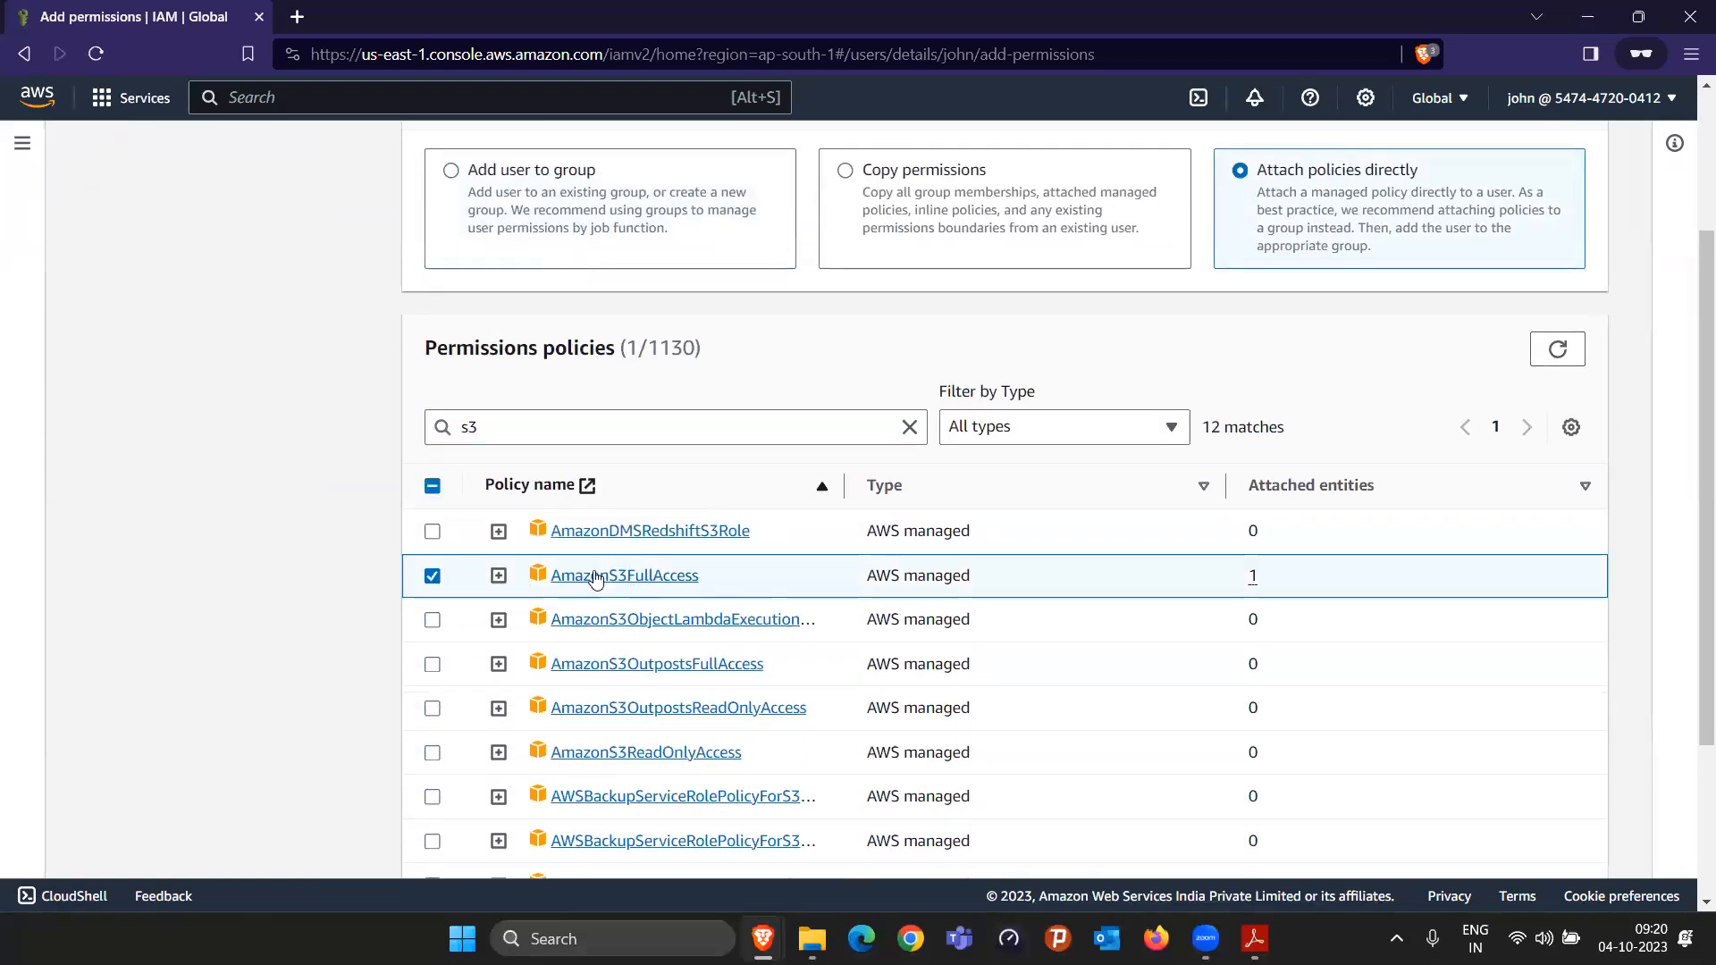
scroll(772, 554, "down", 5)
left_click(1556, 839)
left_click(1570, 676)
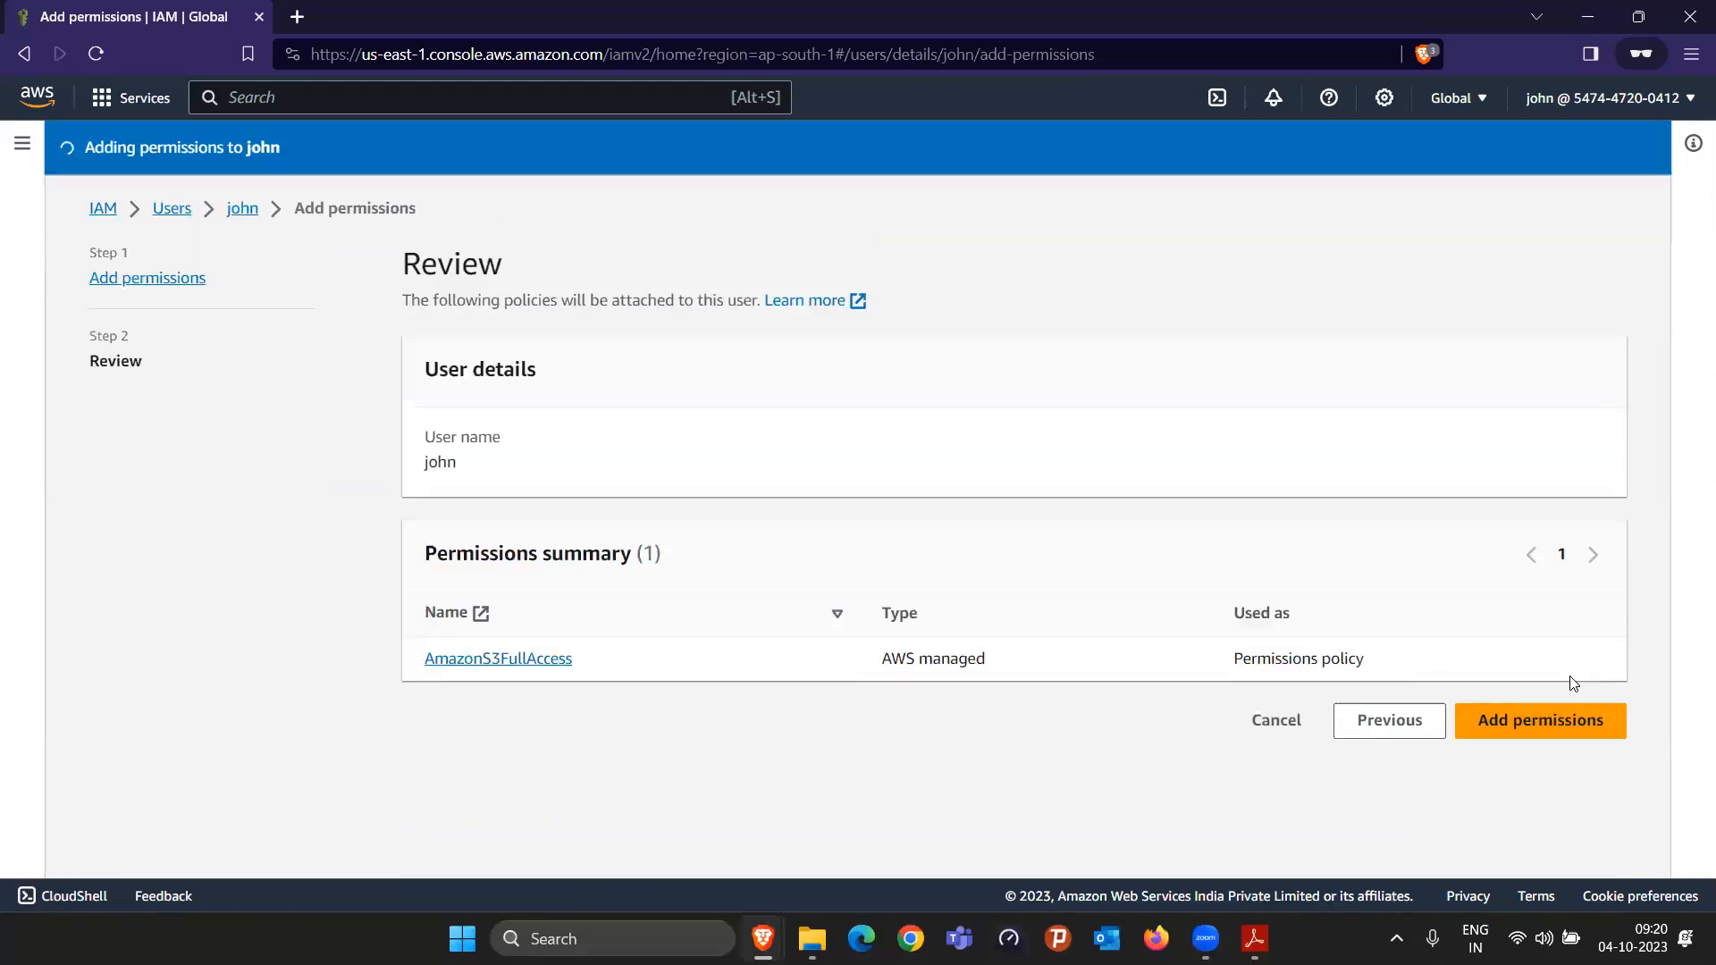
scroll(733, 692, "down", 5)
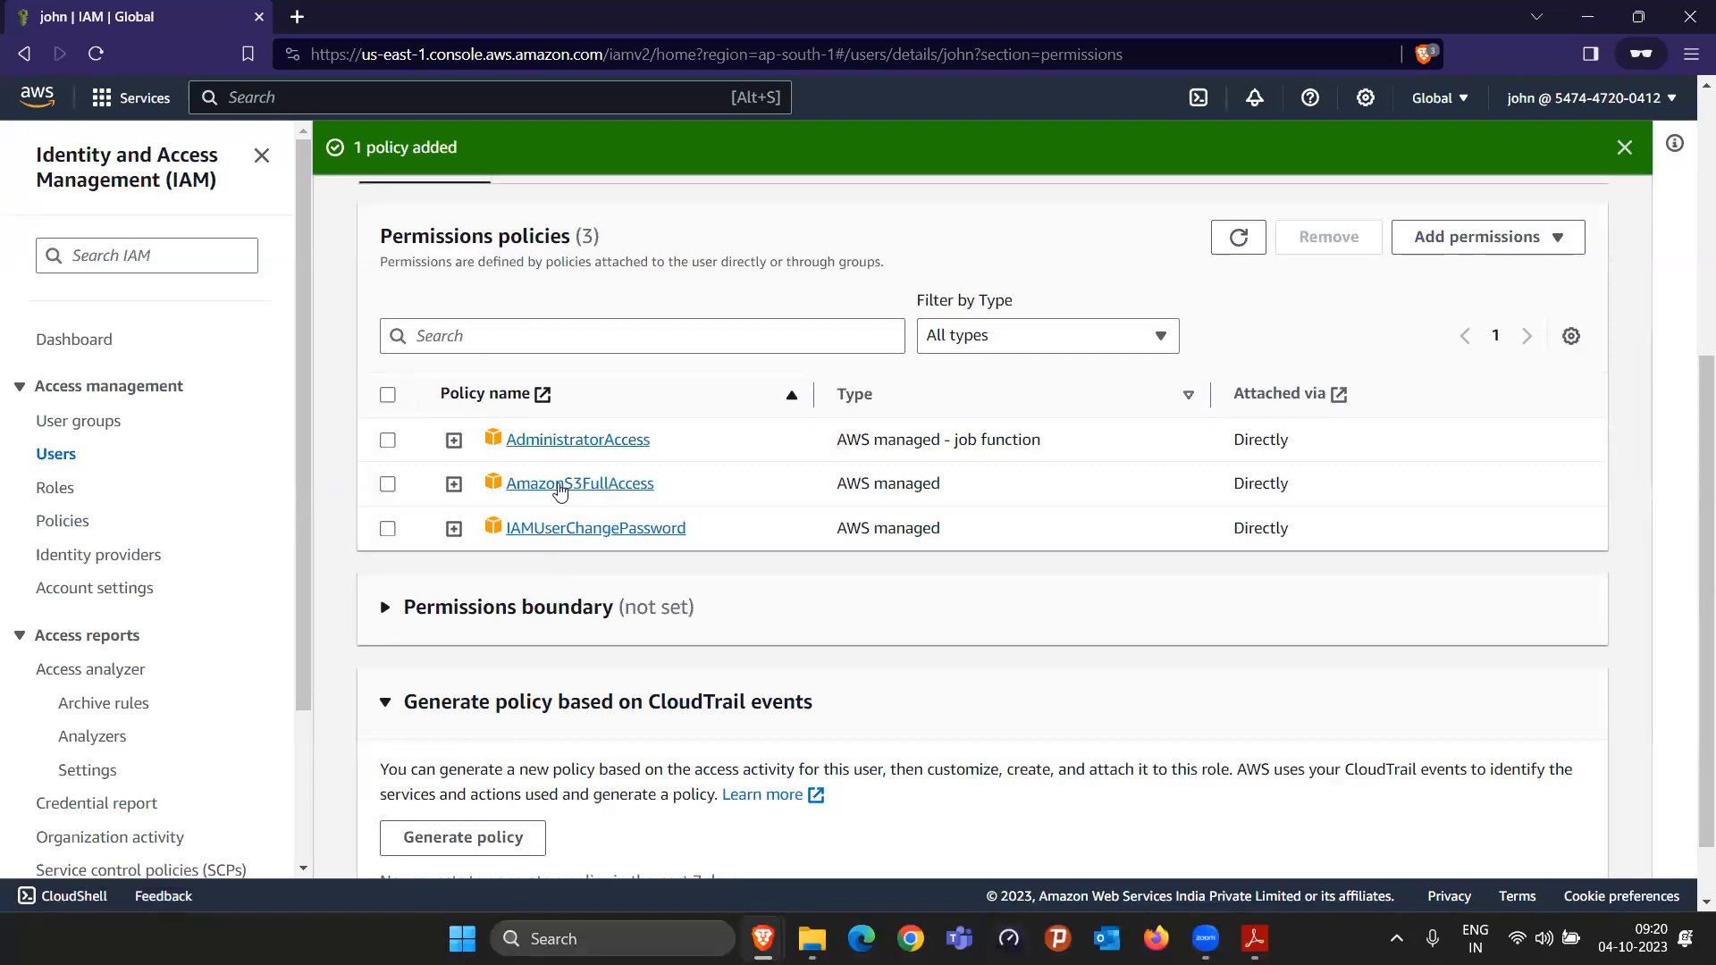
scroll(581, 474, "up", 5)
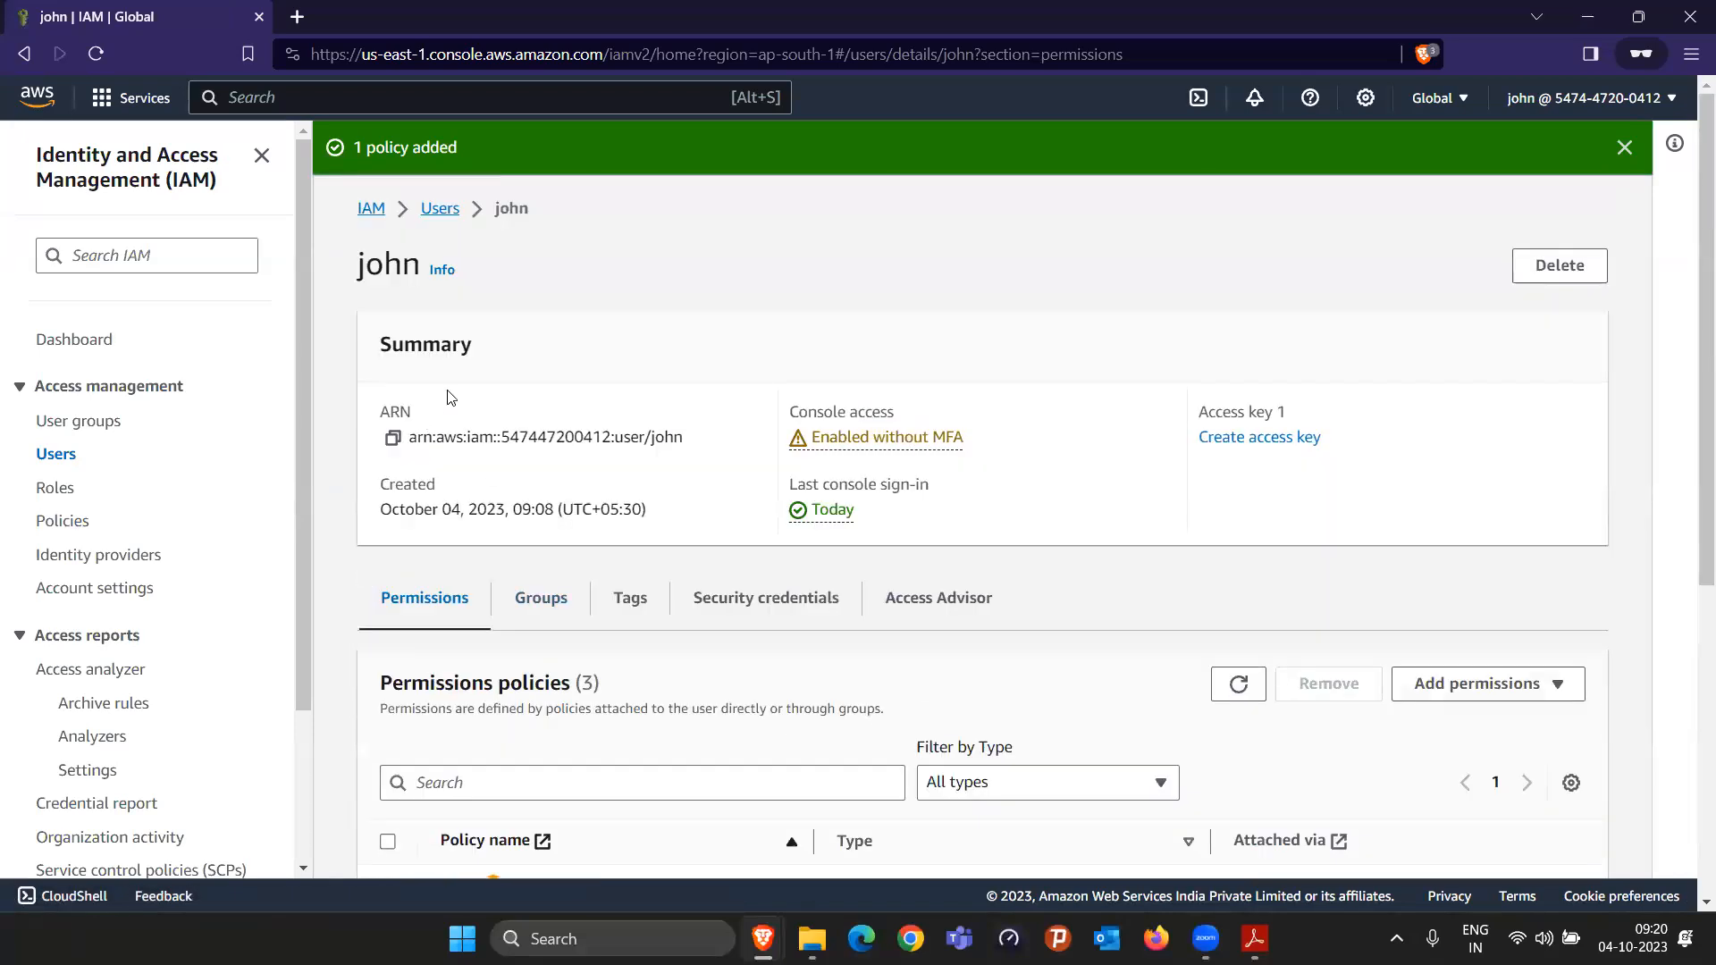
scroll(804, 545, "down", 3)
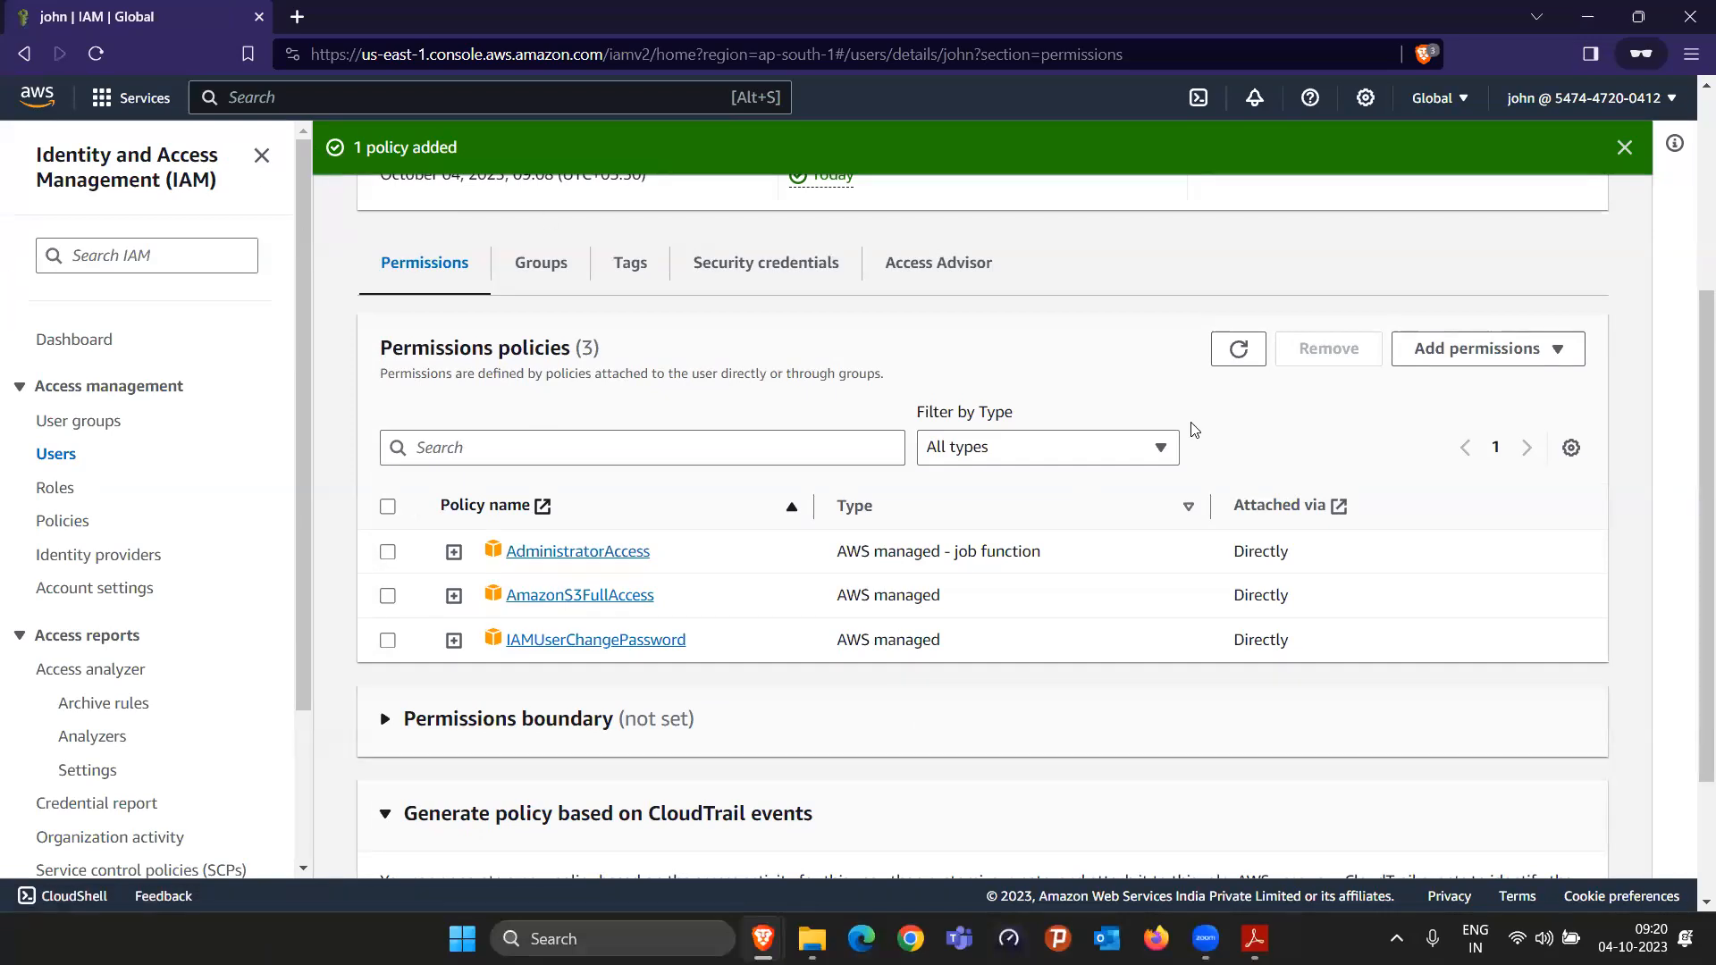
Step: Open the Billing Dashboard in the private session to test access, and return to the EC2 dashboard
left_click(1517, 105)
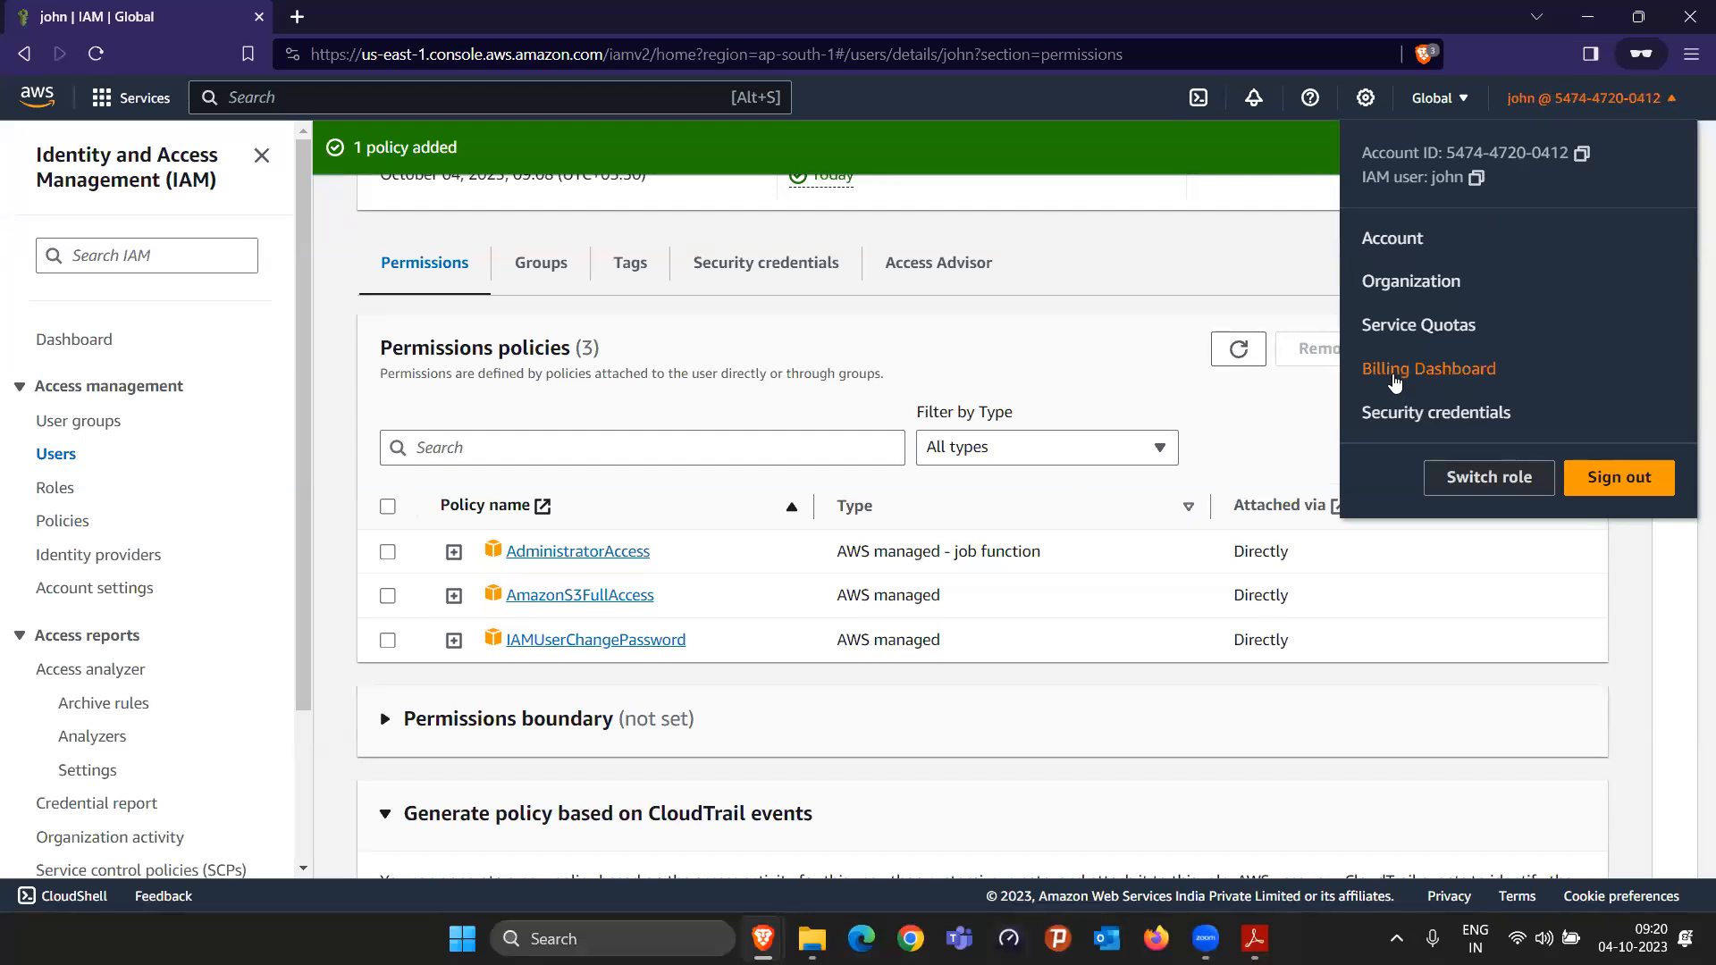
left_click(1398, 377)
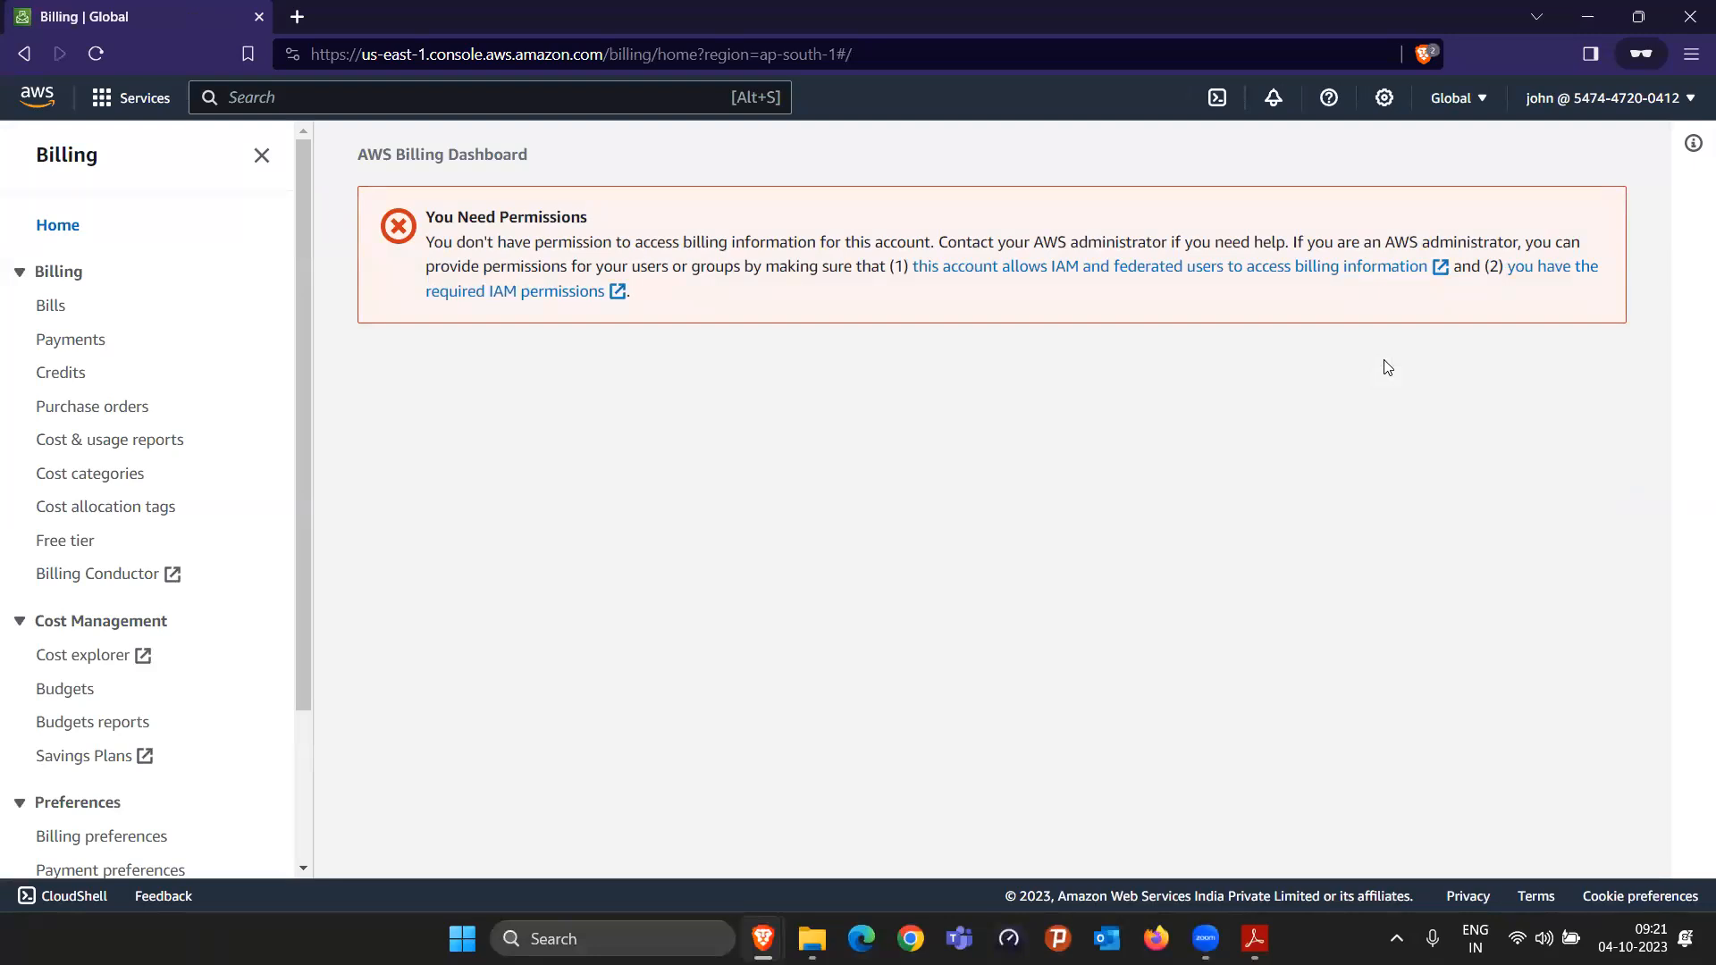
left_click(116, 100)
left_click(508, 358)
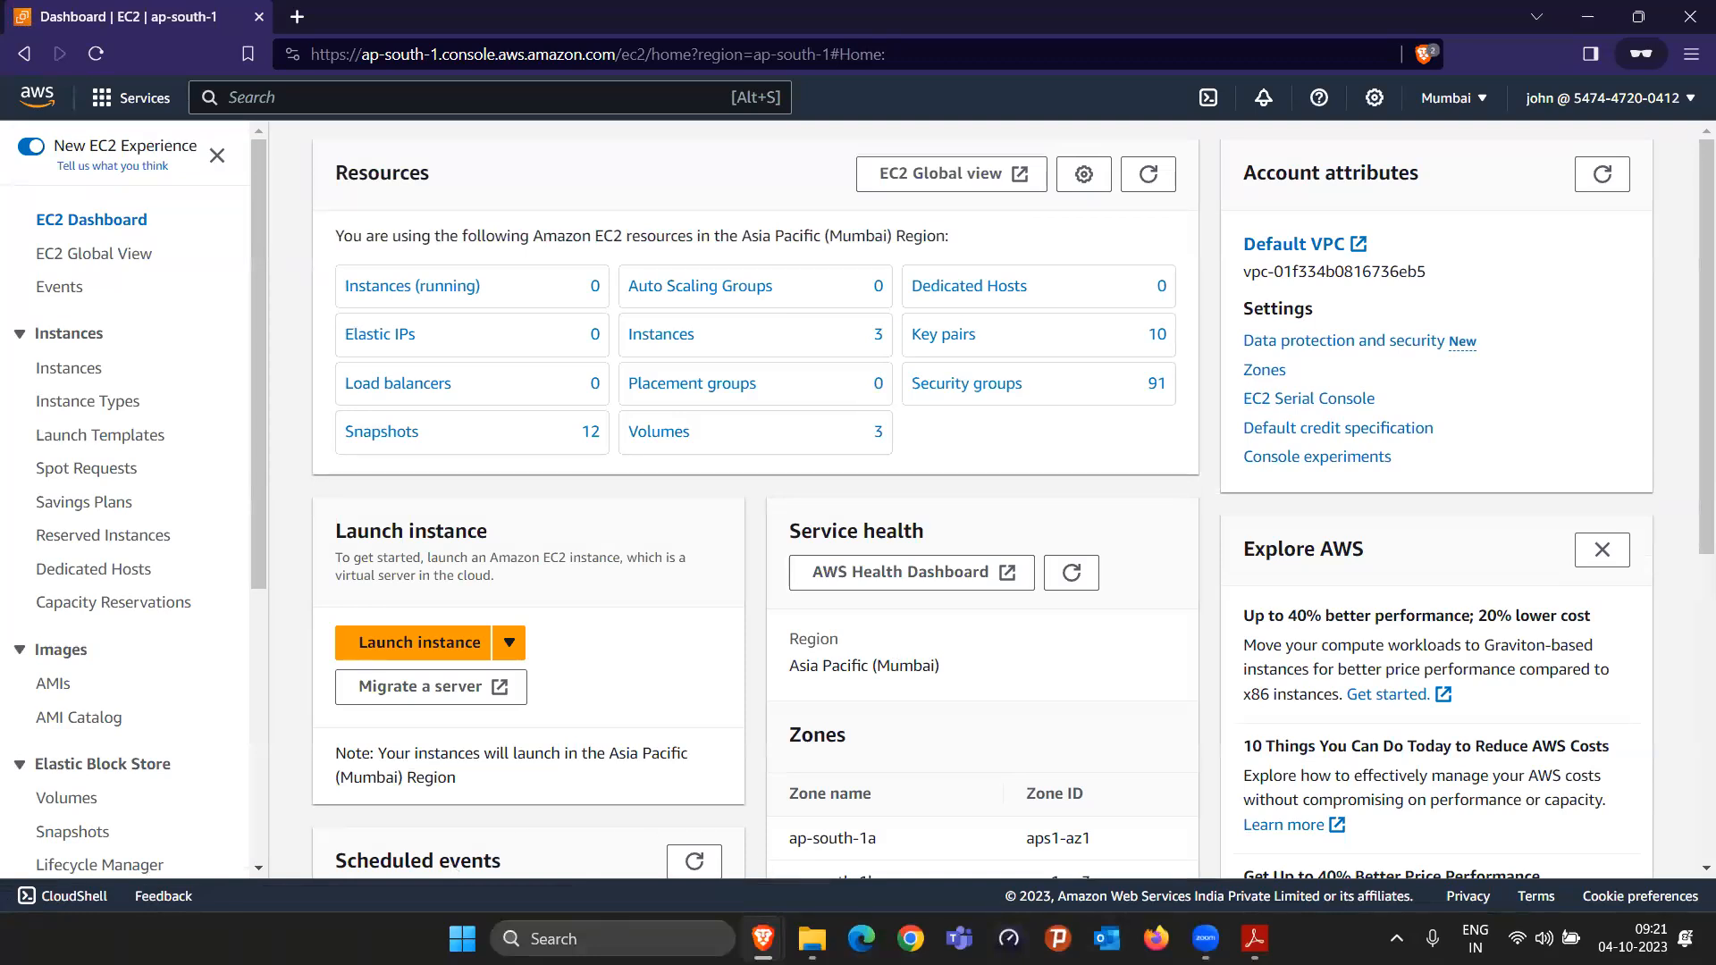
Step: Switch to the PDF notes in Adobe Reader and review the IAM user creation, sign-in email and USER GROUP sections
left_click(1255, 938)
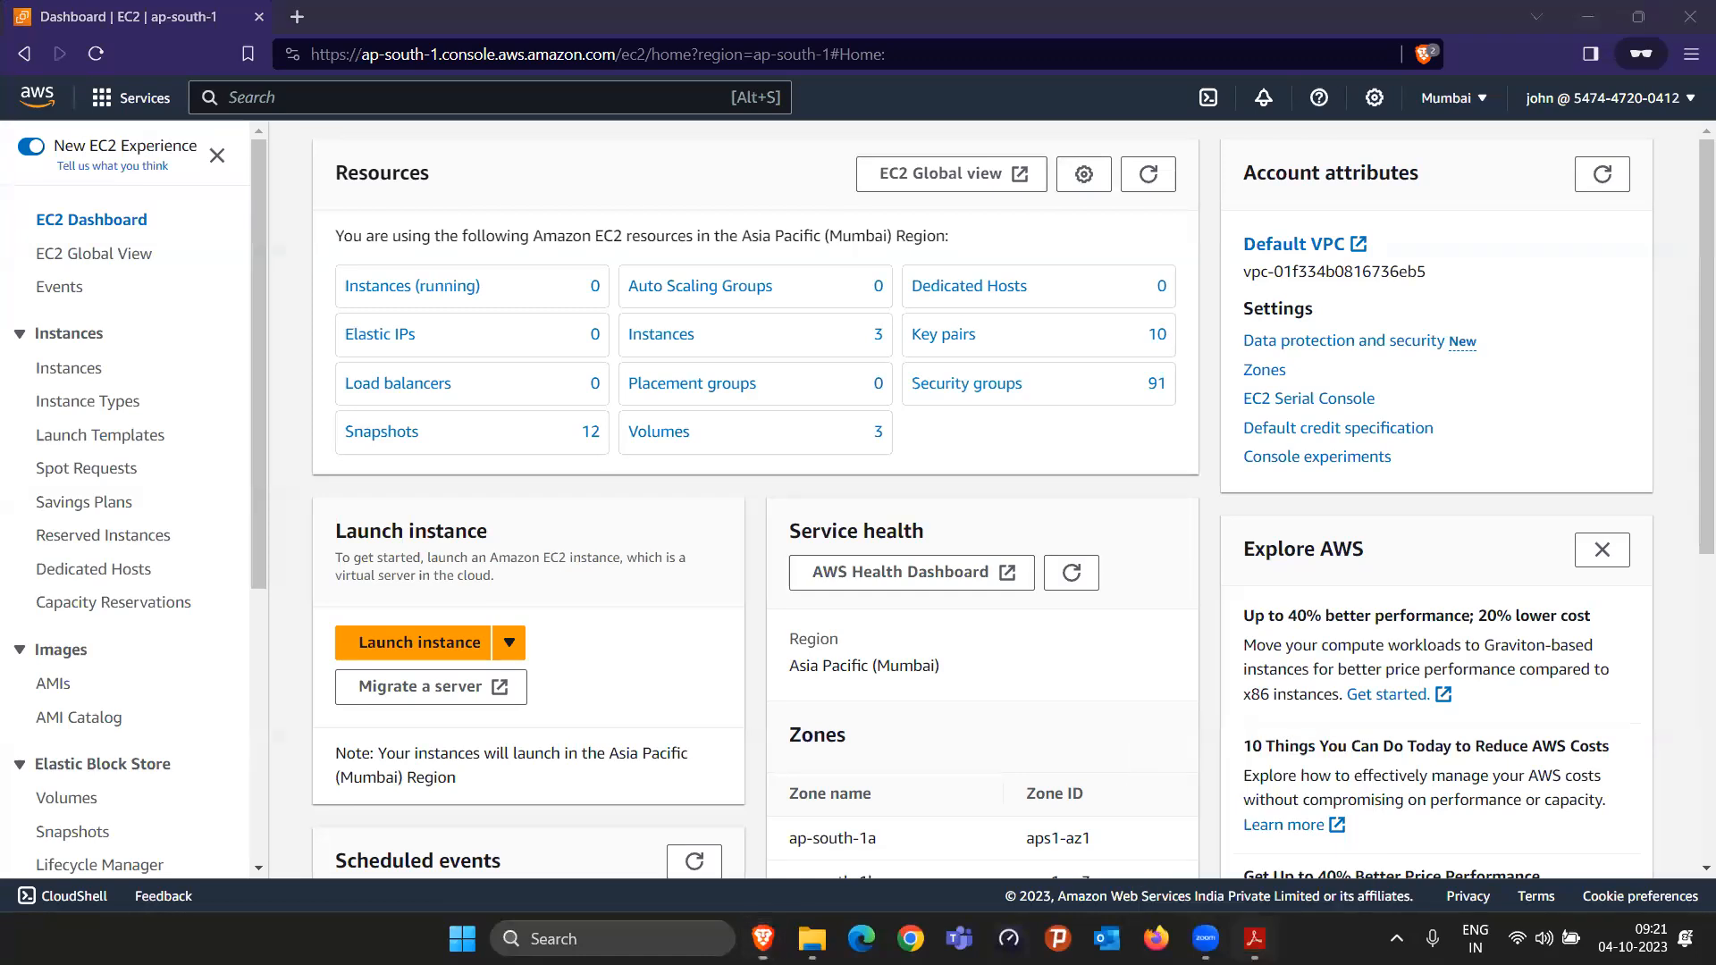
scroll(979, 694, "down", 20)
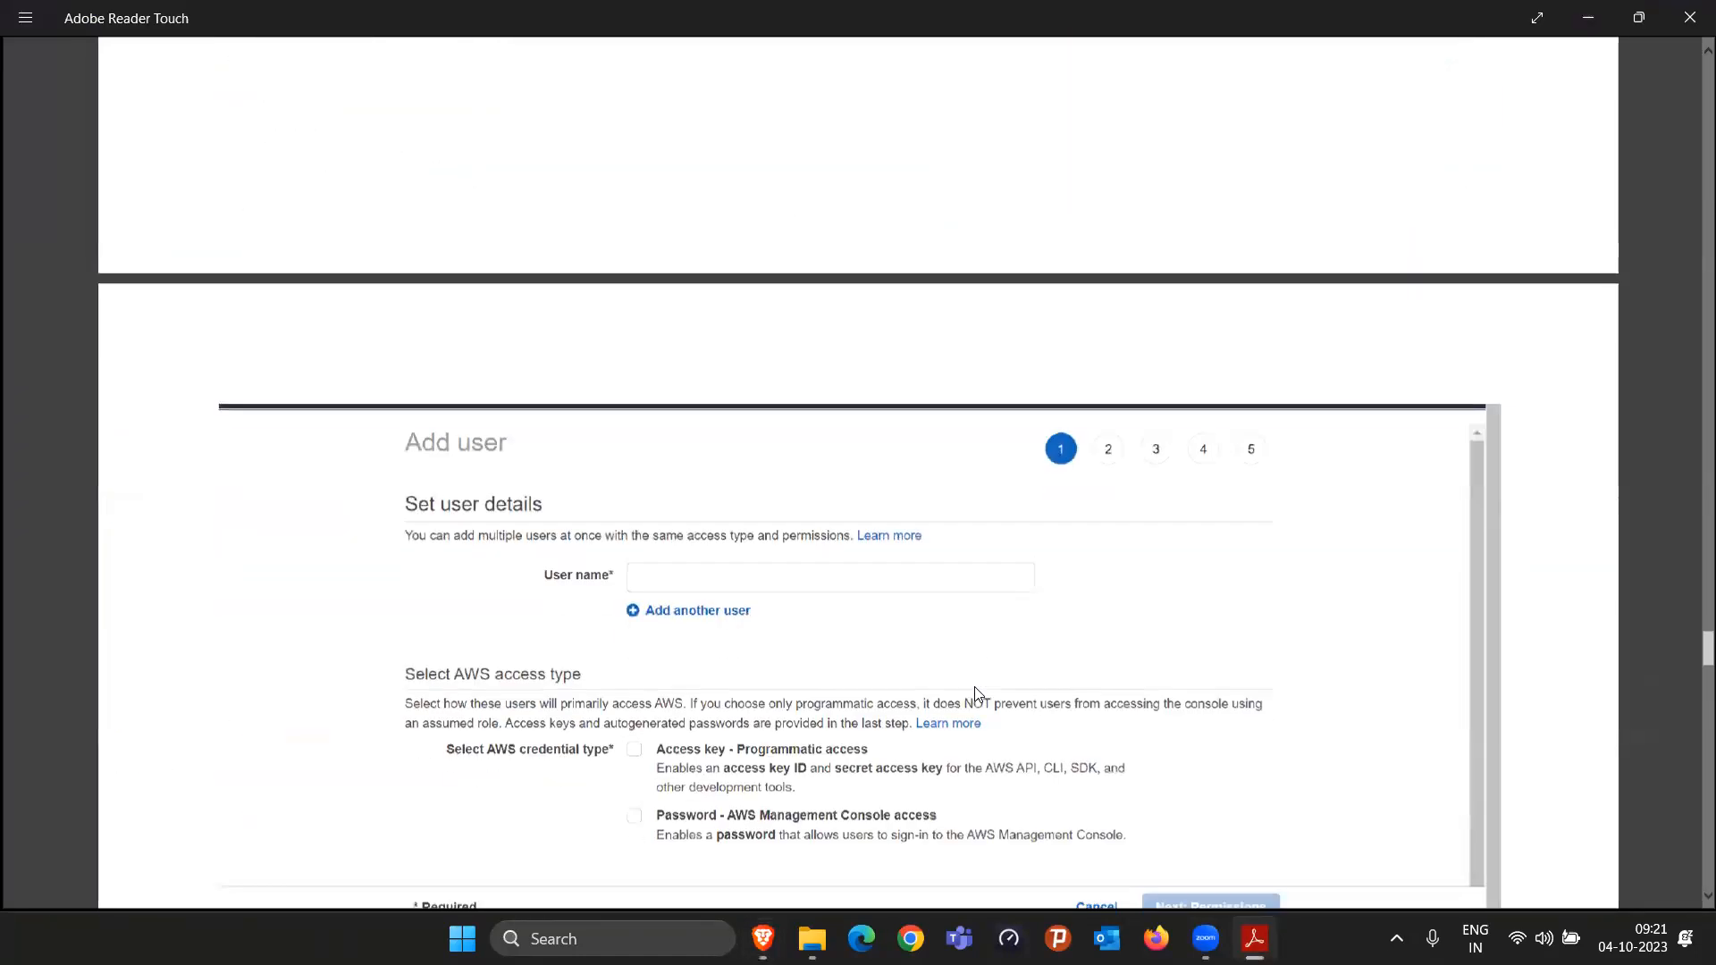
scroll(978, 695, "down", 15)
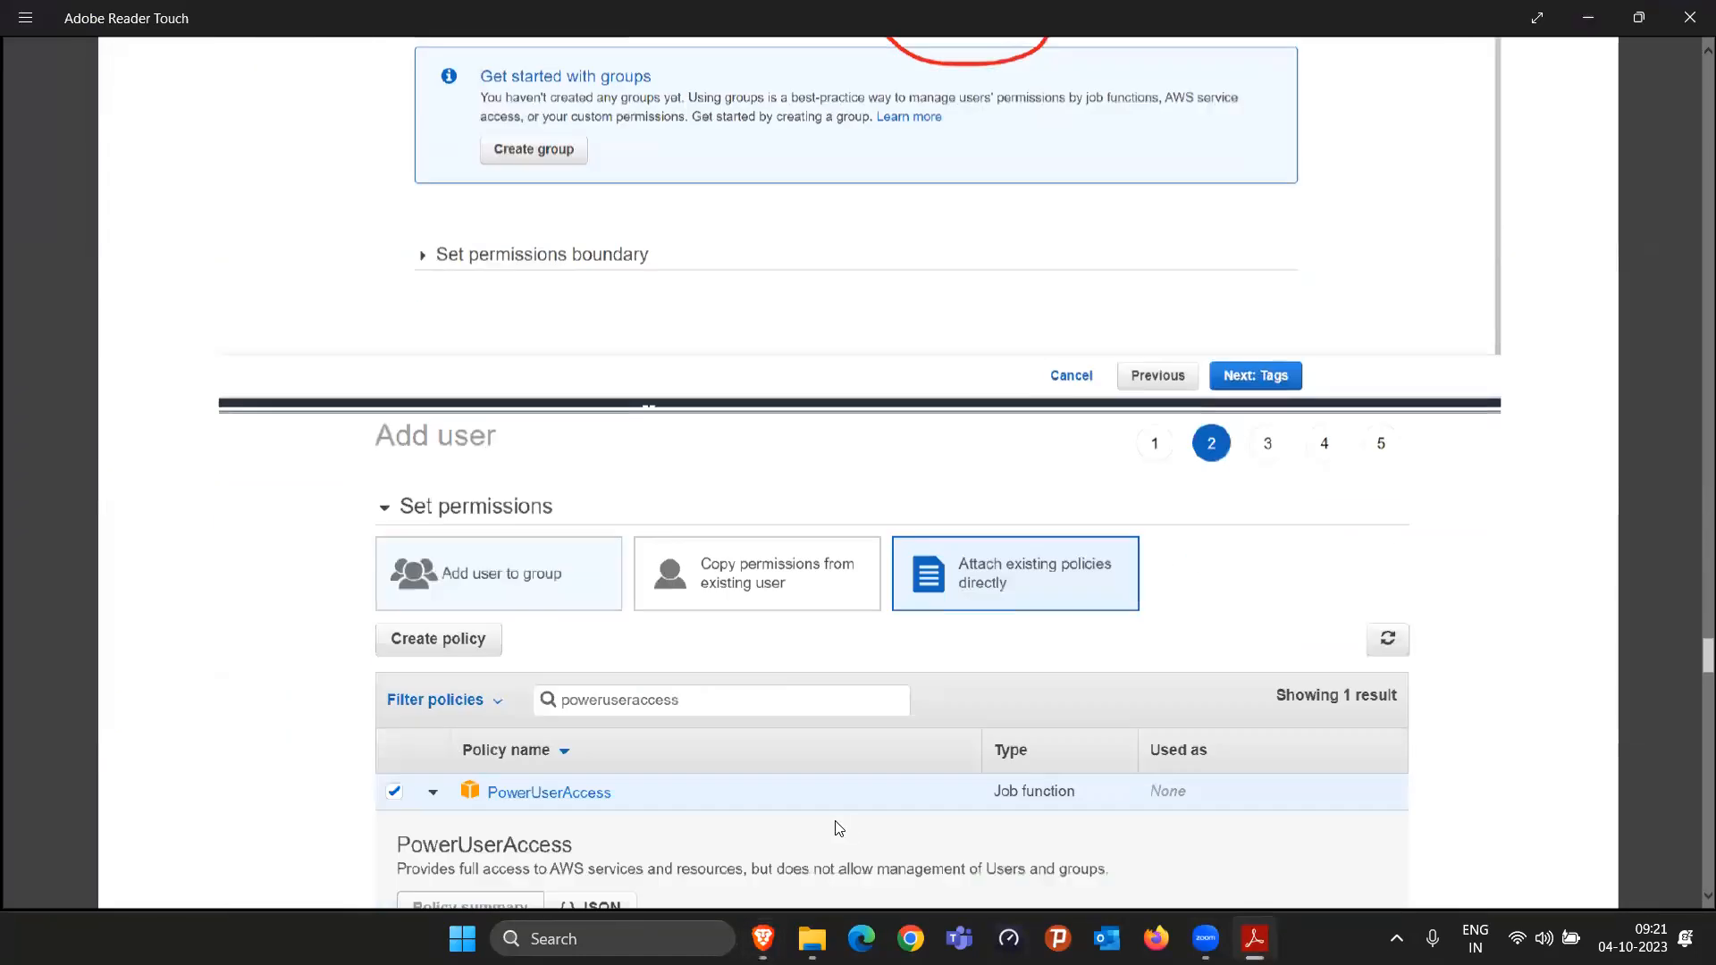
scroll(819, 820, "down", 12)
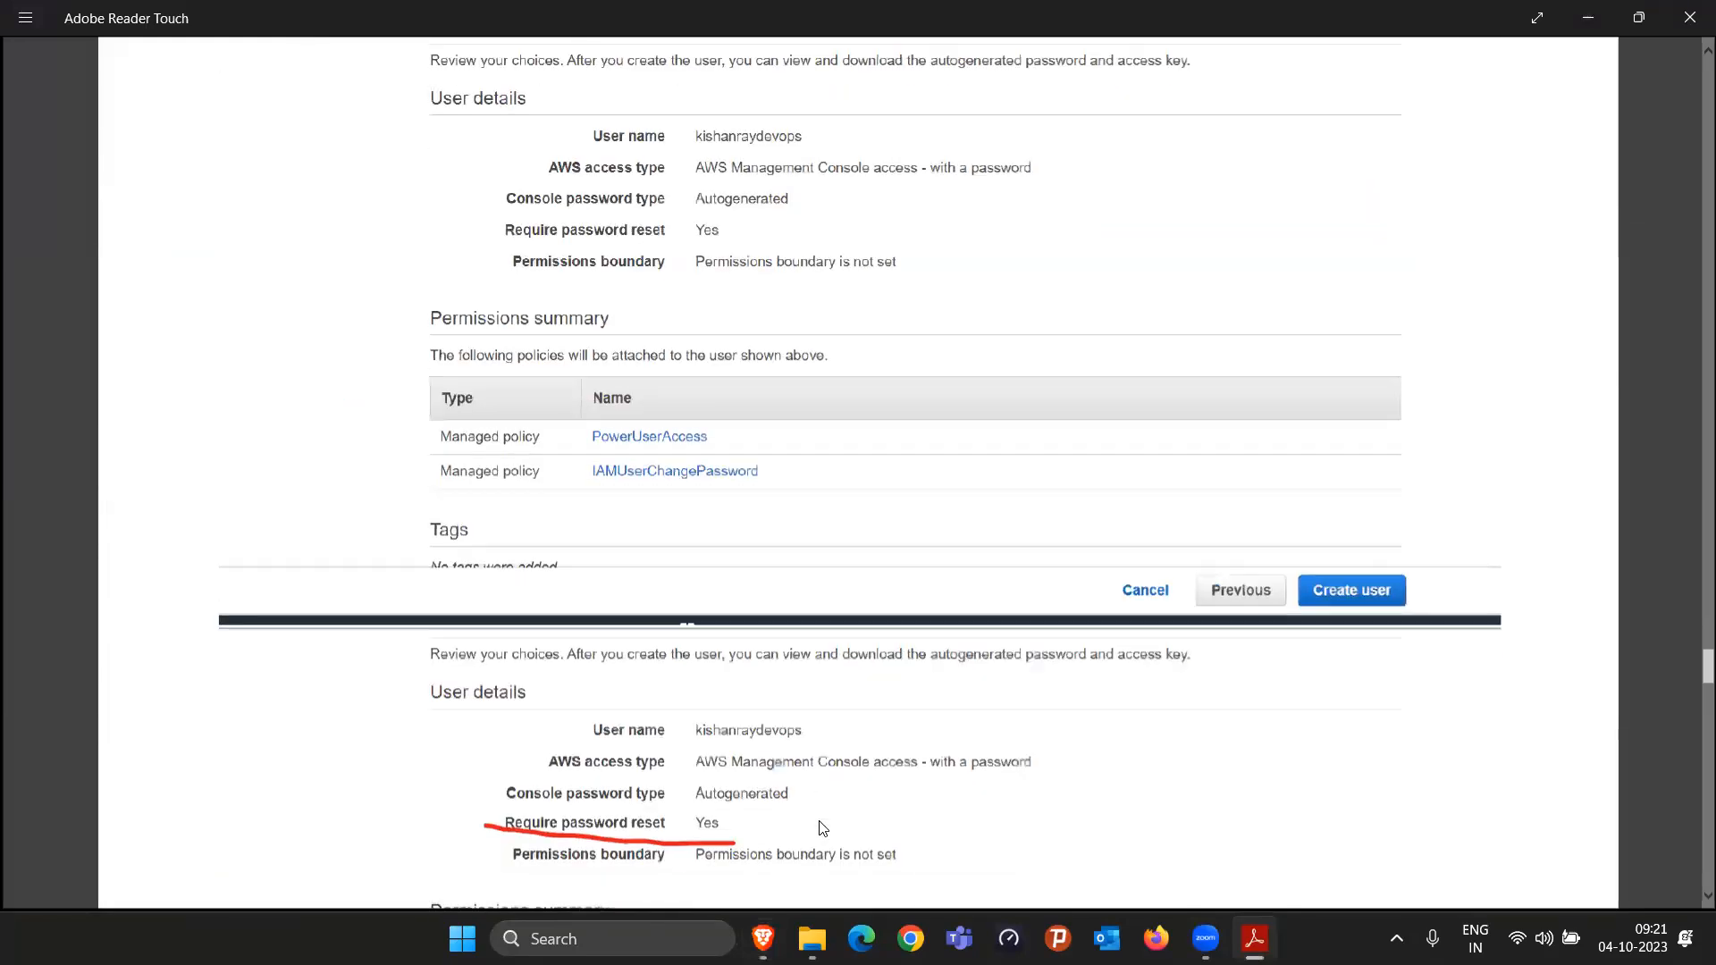
scroll(822, 829, "down", 12)
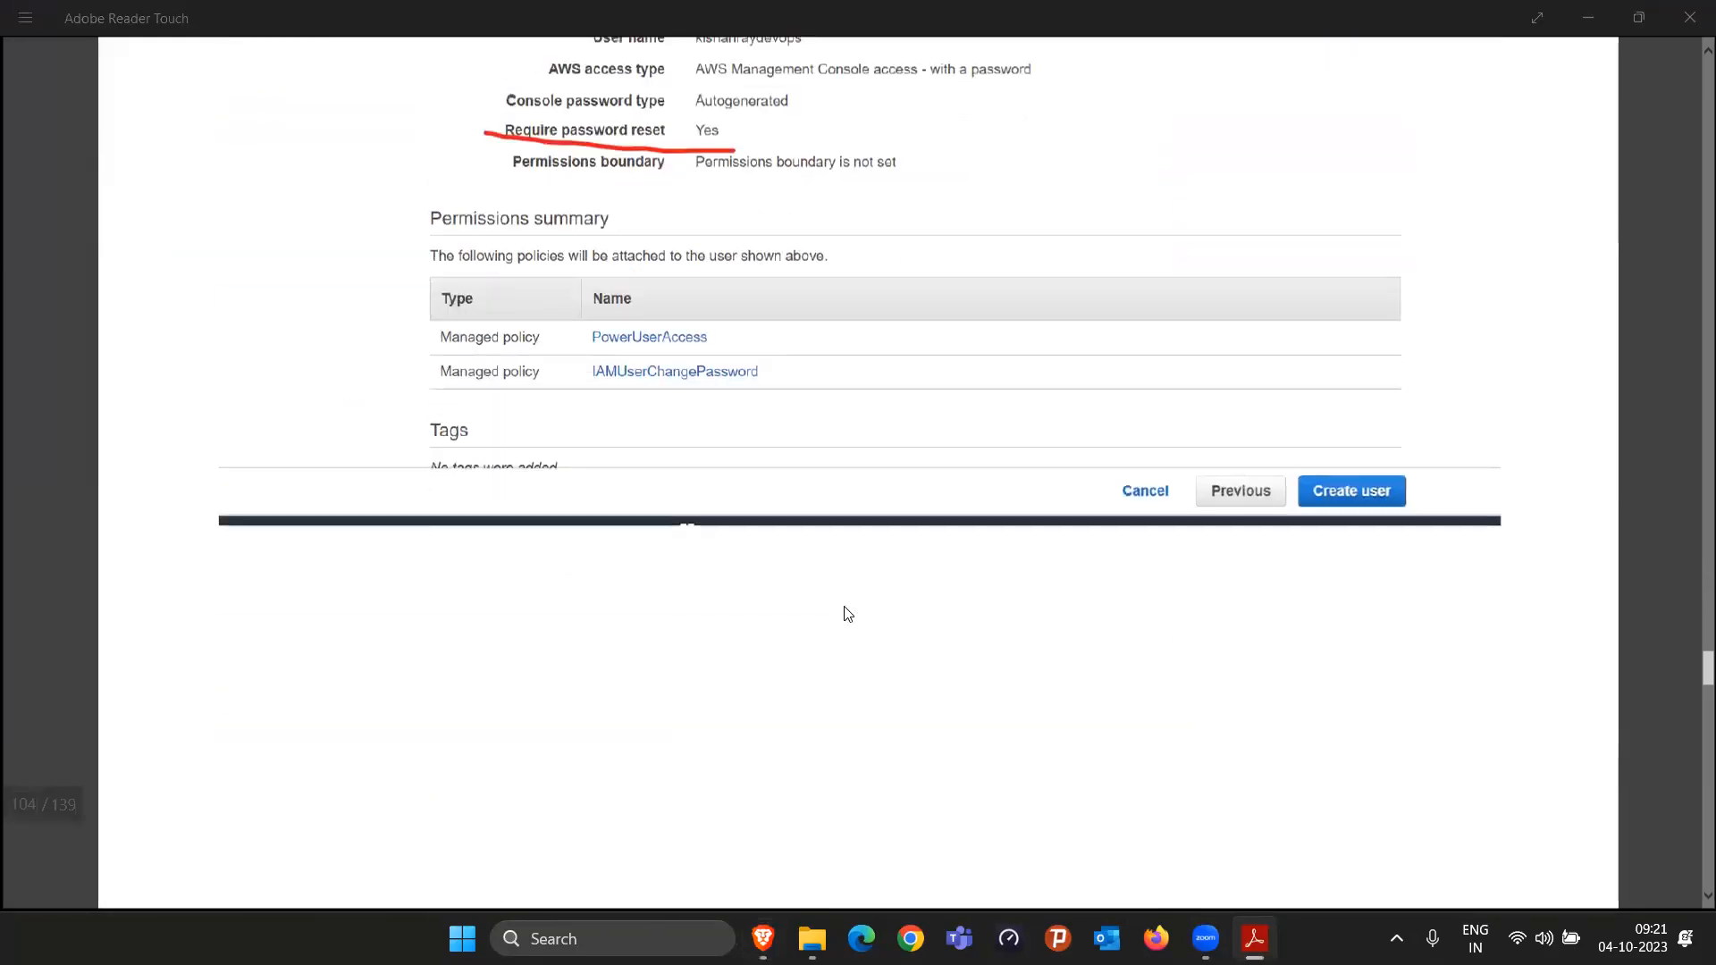
scroll(849, 597, "down", 10)
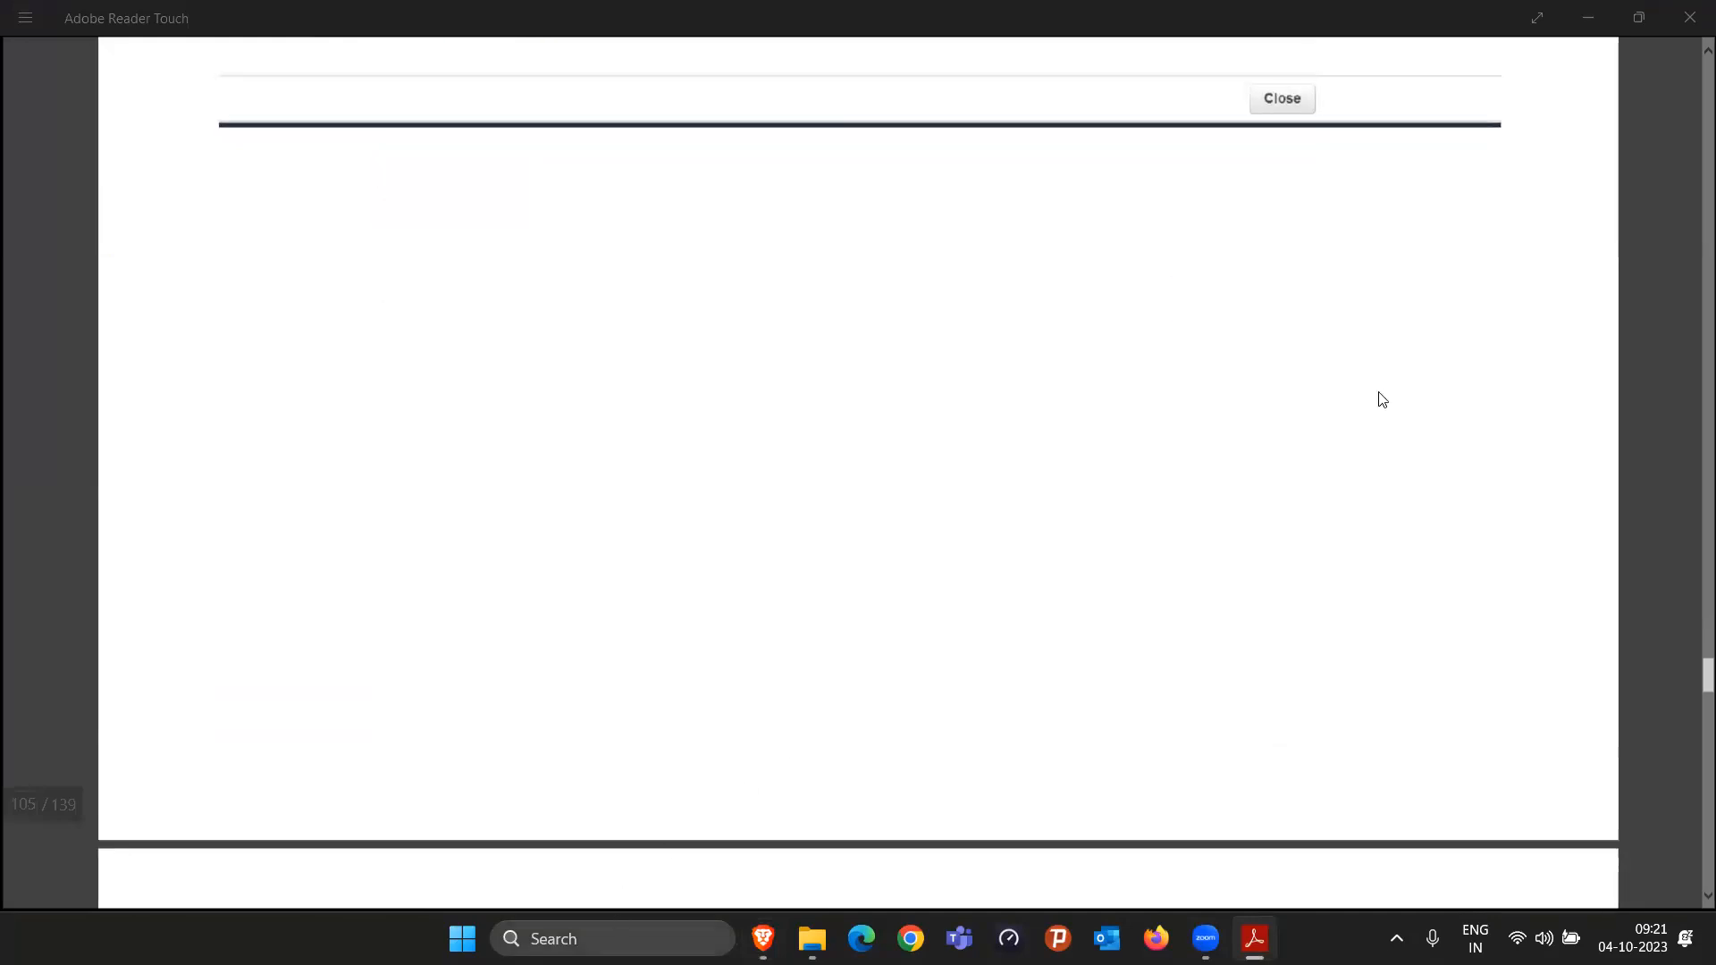
scroll(1042, 583, "down", 10)
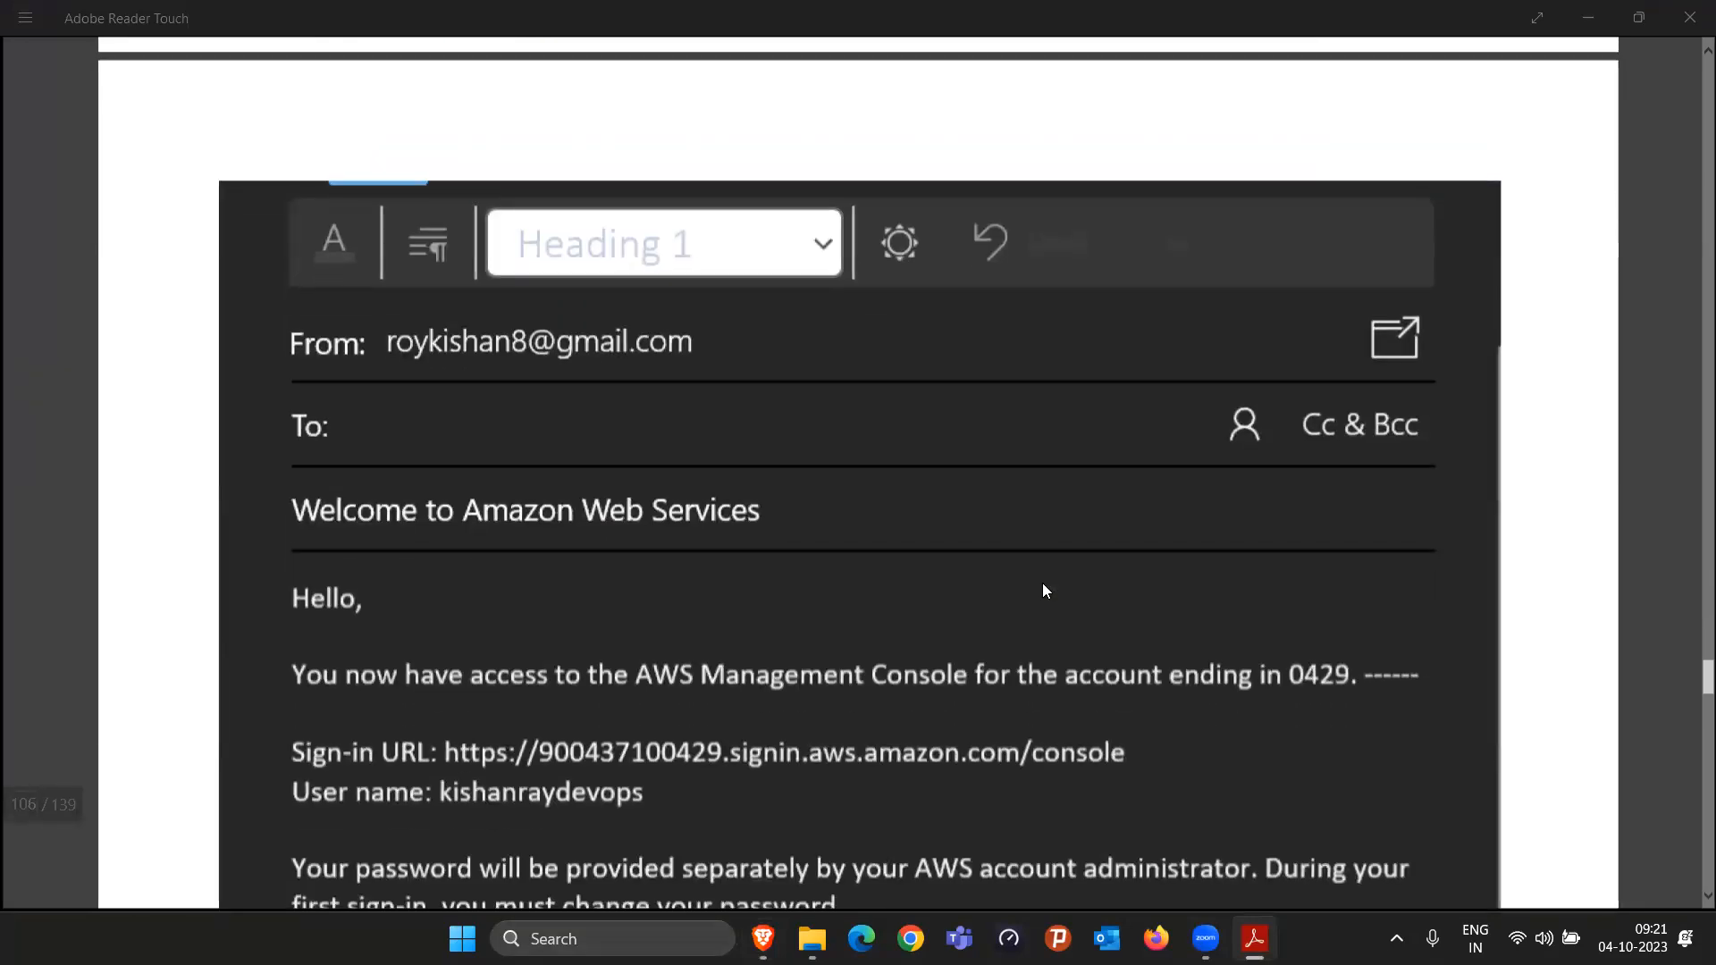
scroll(711, 559, "up", 7)
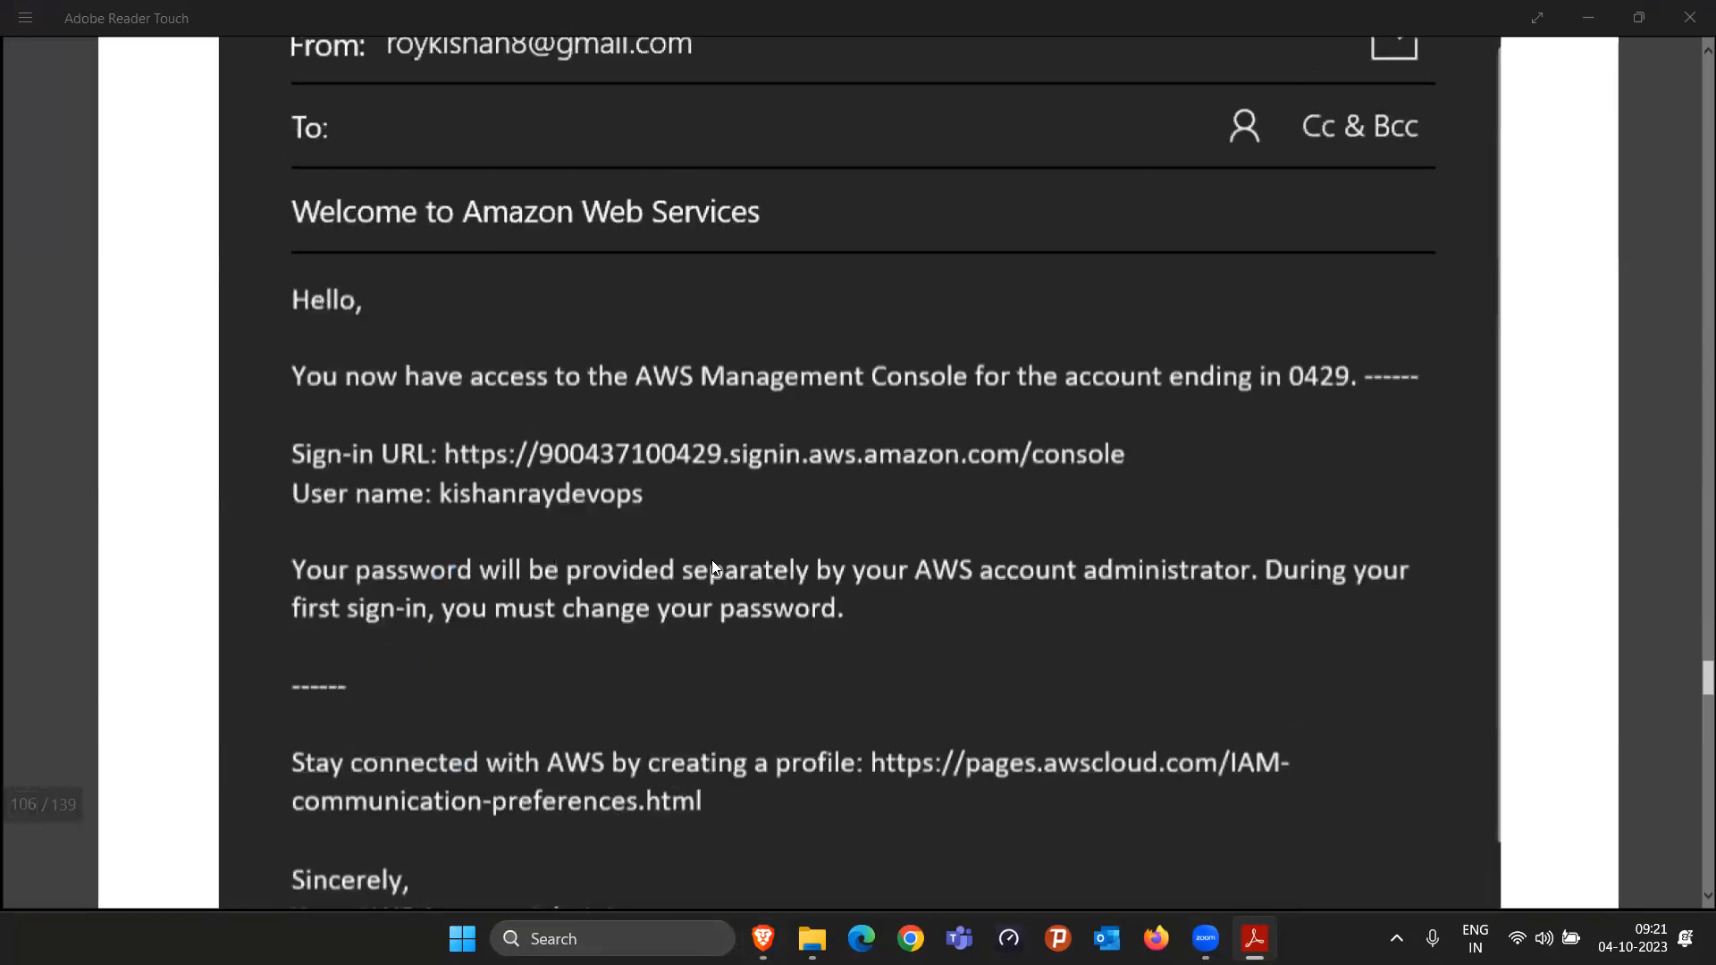
scroll(711, 568, "down", 3)
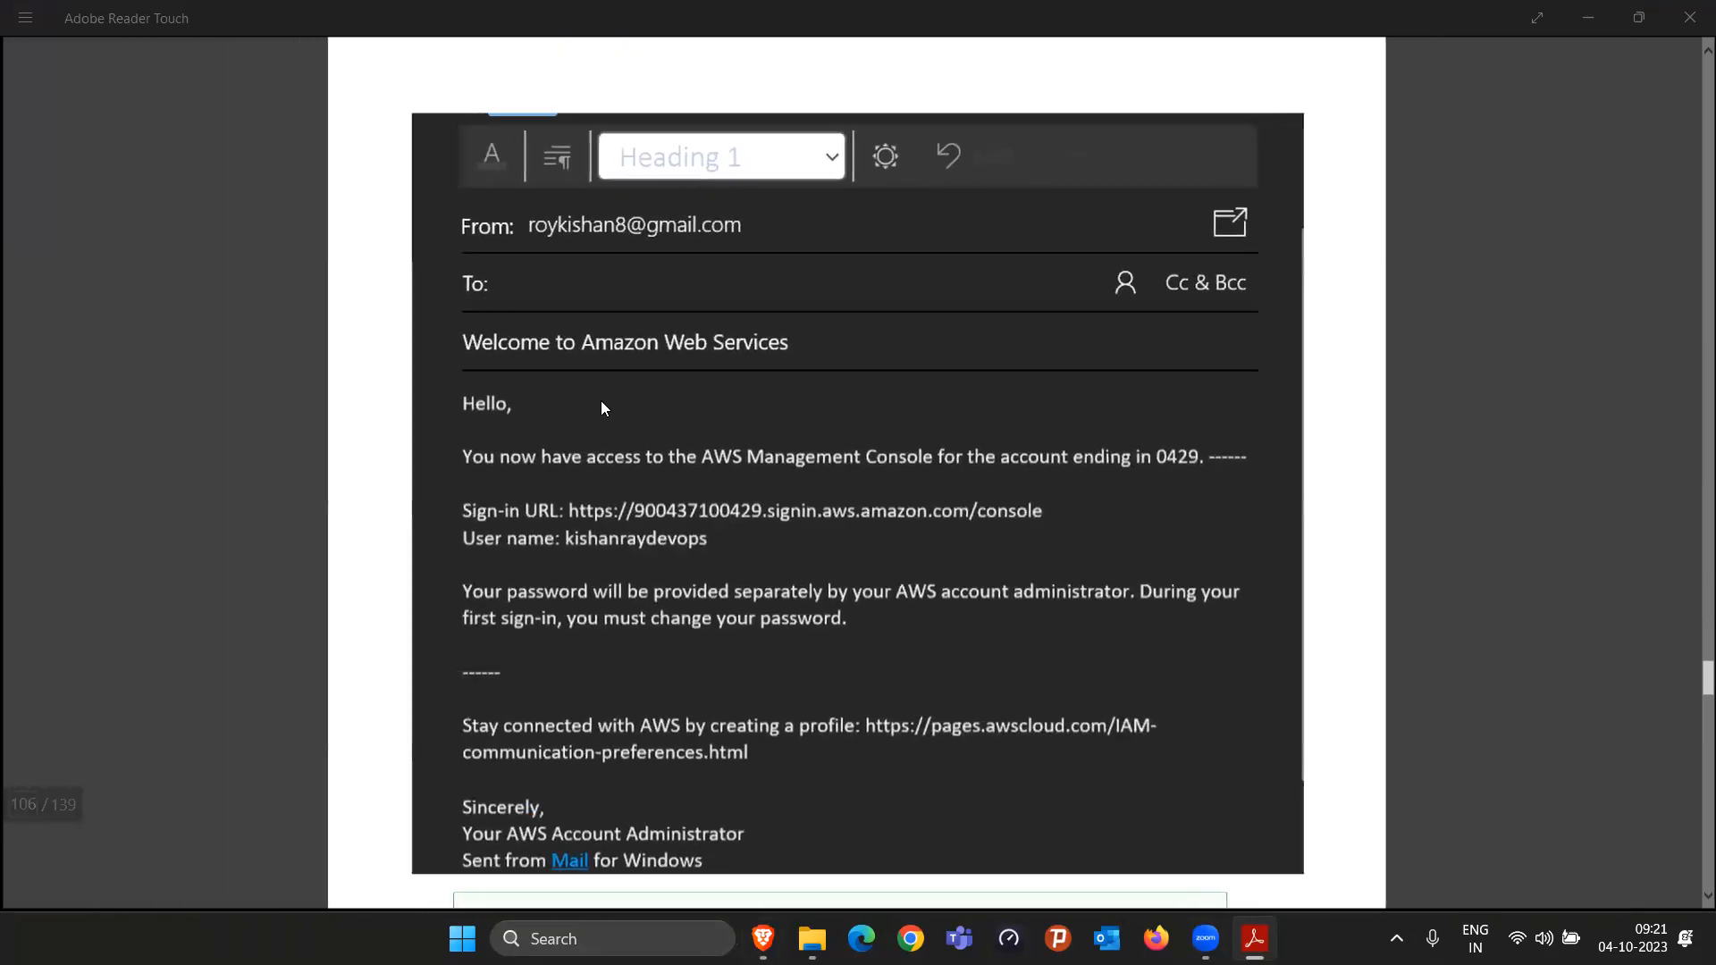
scroll(906, 295, "down", 3)
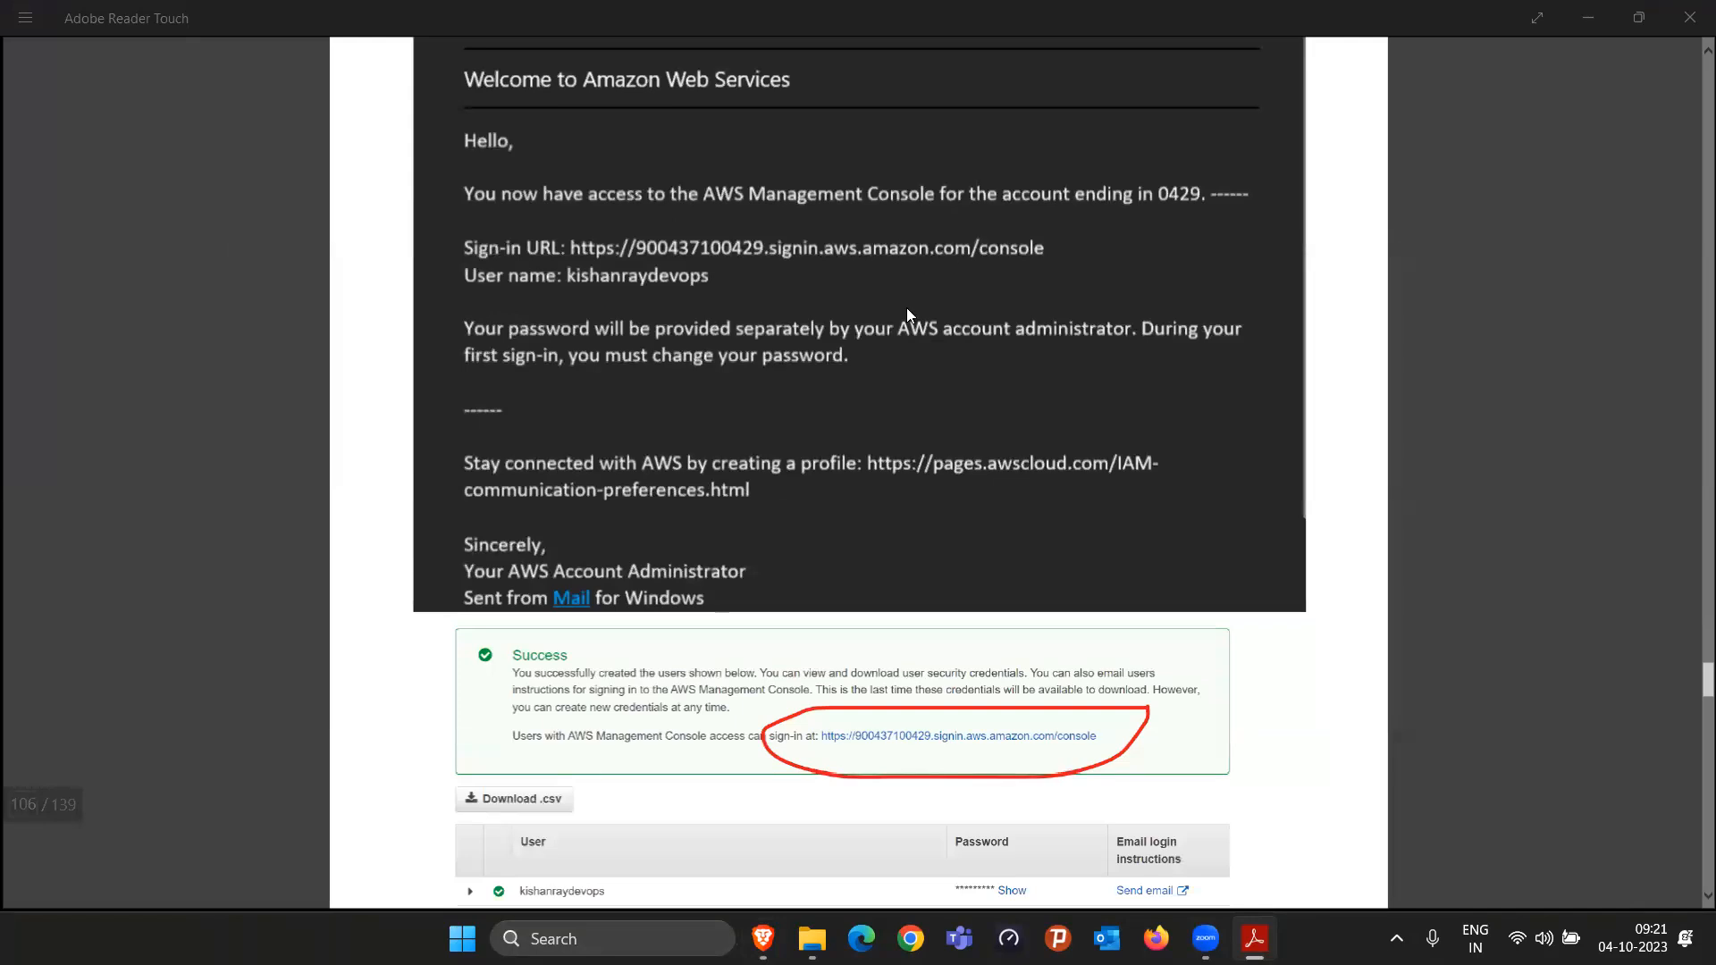
scroll(906, 307, "down", 9)
scroll(1008, 437, "down", 20)
scroll(999, 473, "down", 20)
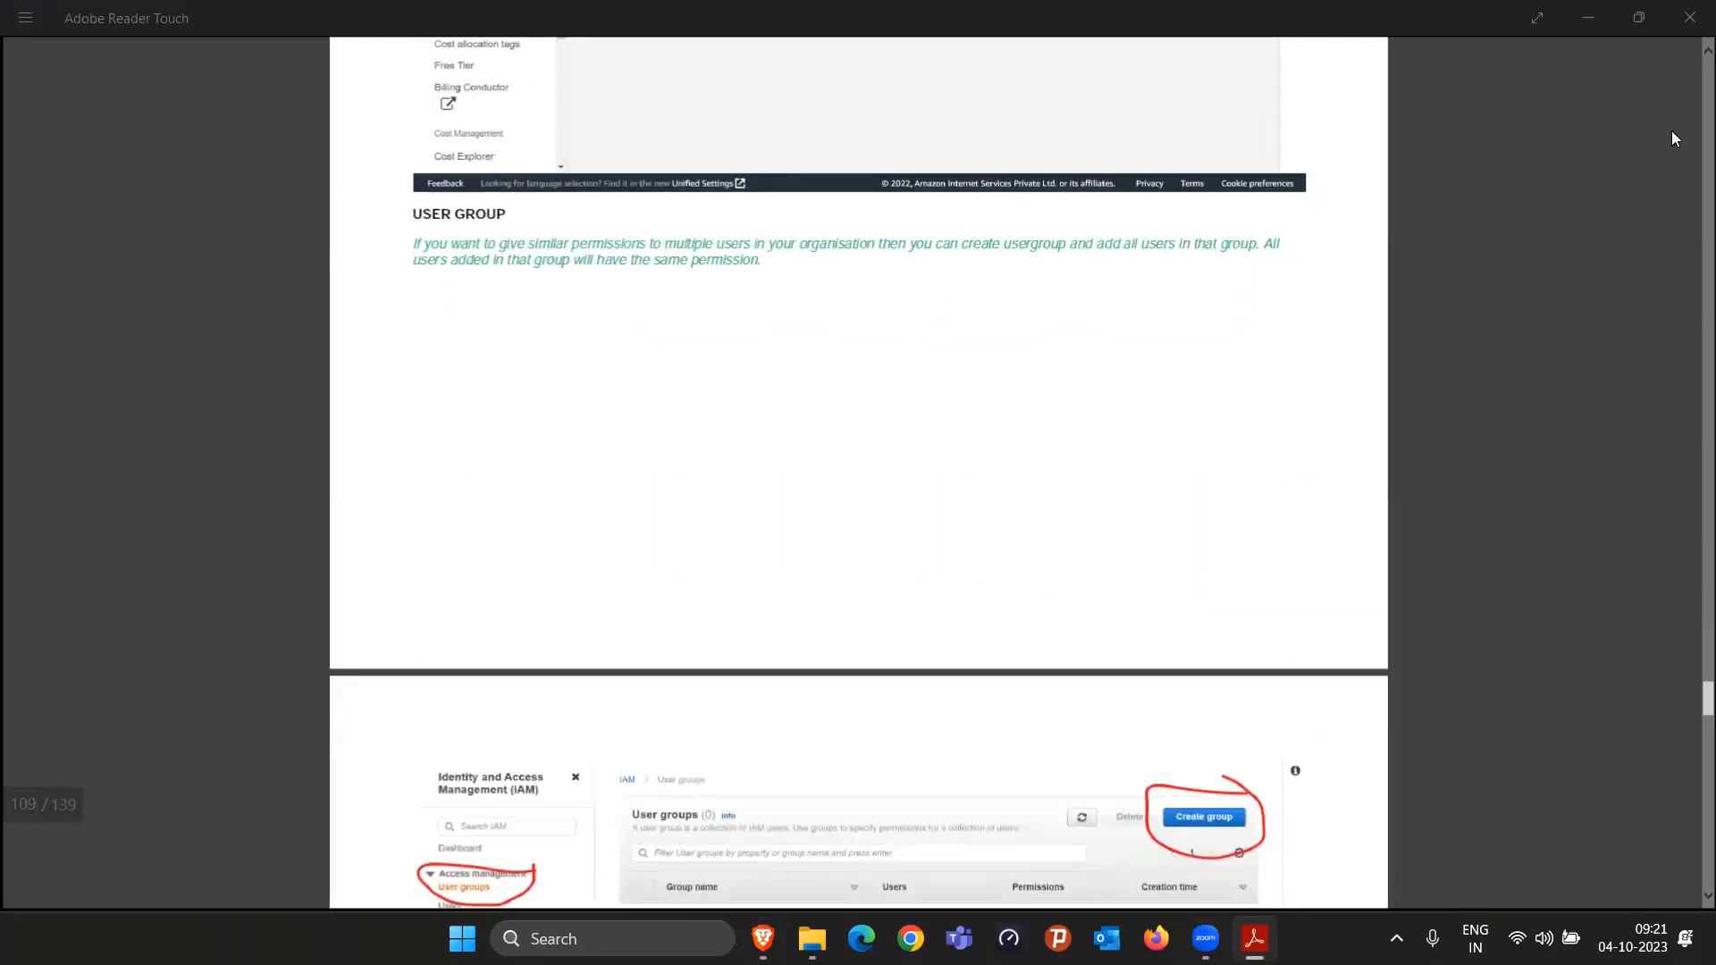
left_click(1588, 17)
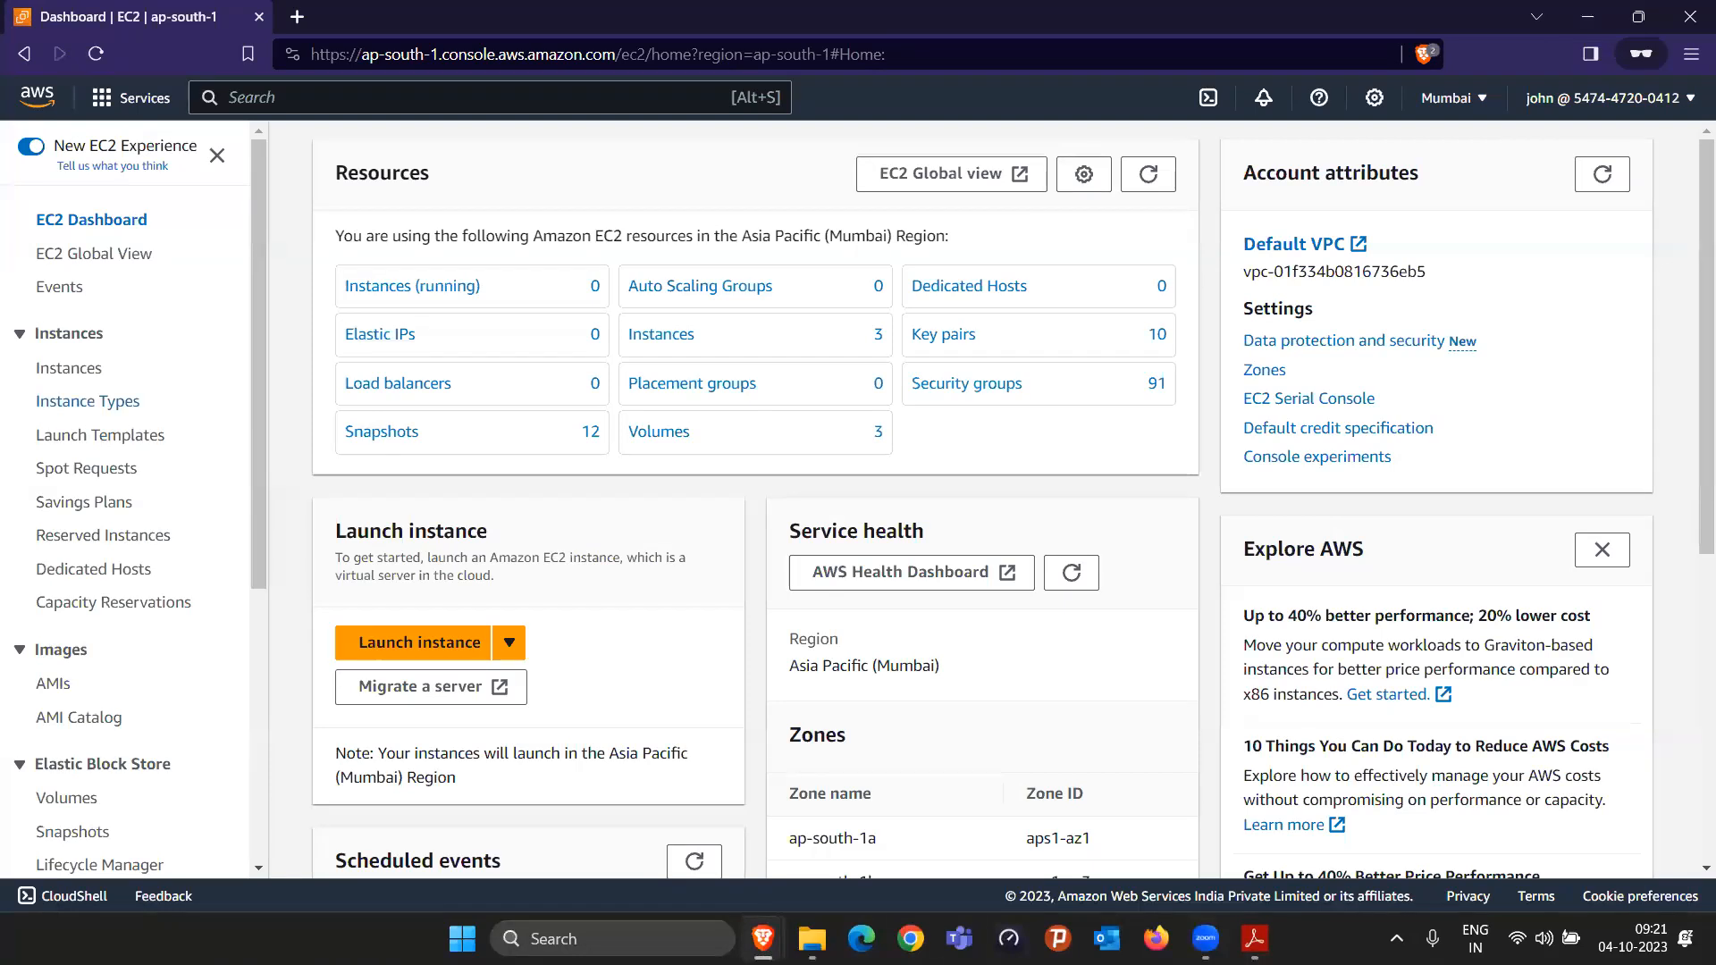
Step: Return to the administrator's window and remove the AdministratorAccess policy from the IAM user
mouse_move(762, 938)
left_click(667, 832)
scroll(702, 610, "up", 1)
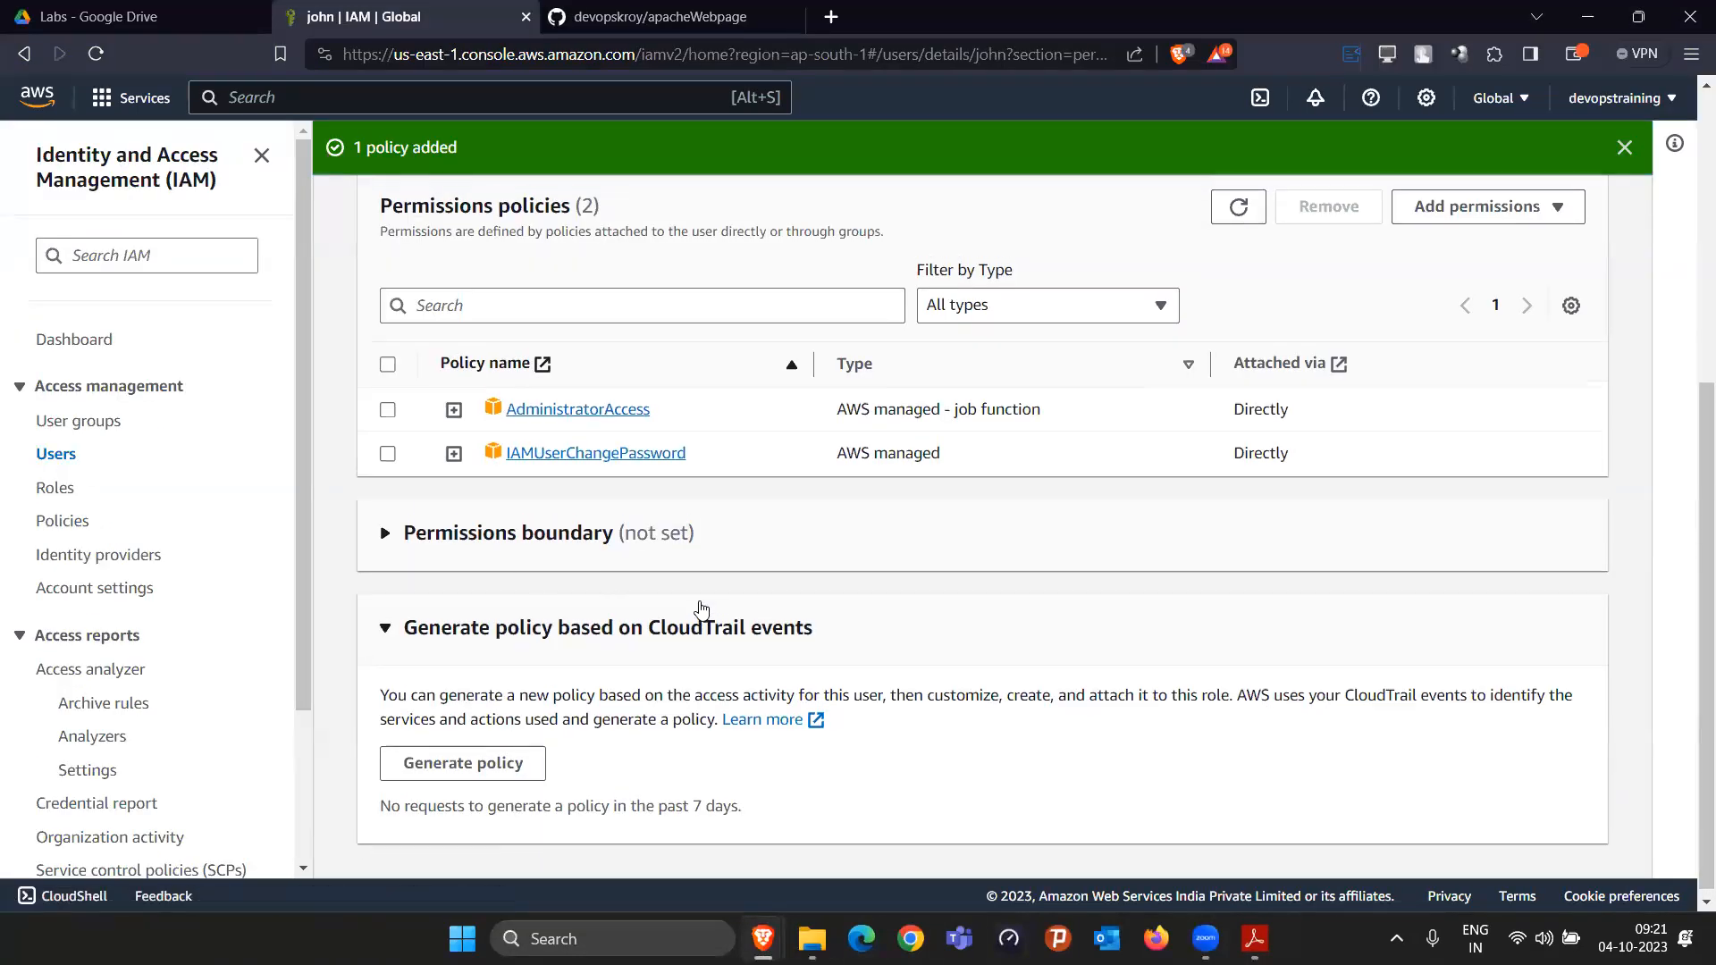
scroll(702, 610, "up", 3)
scroll(536, 536, "down", 1)
left_click(387, 627)
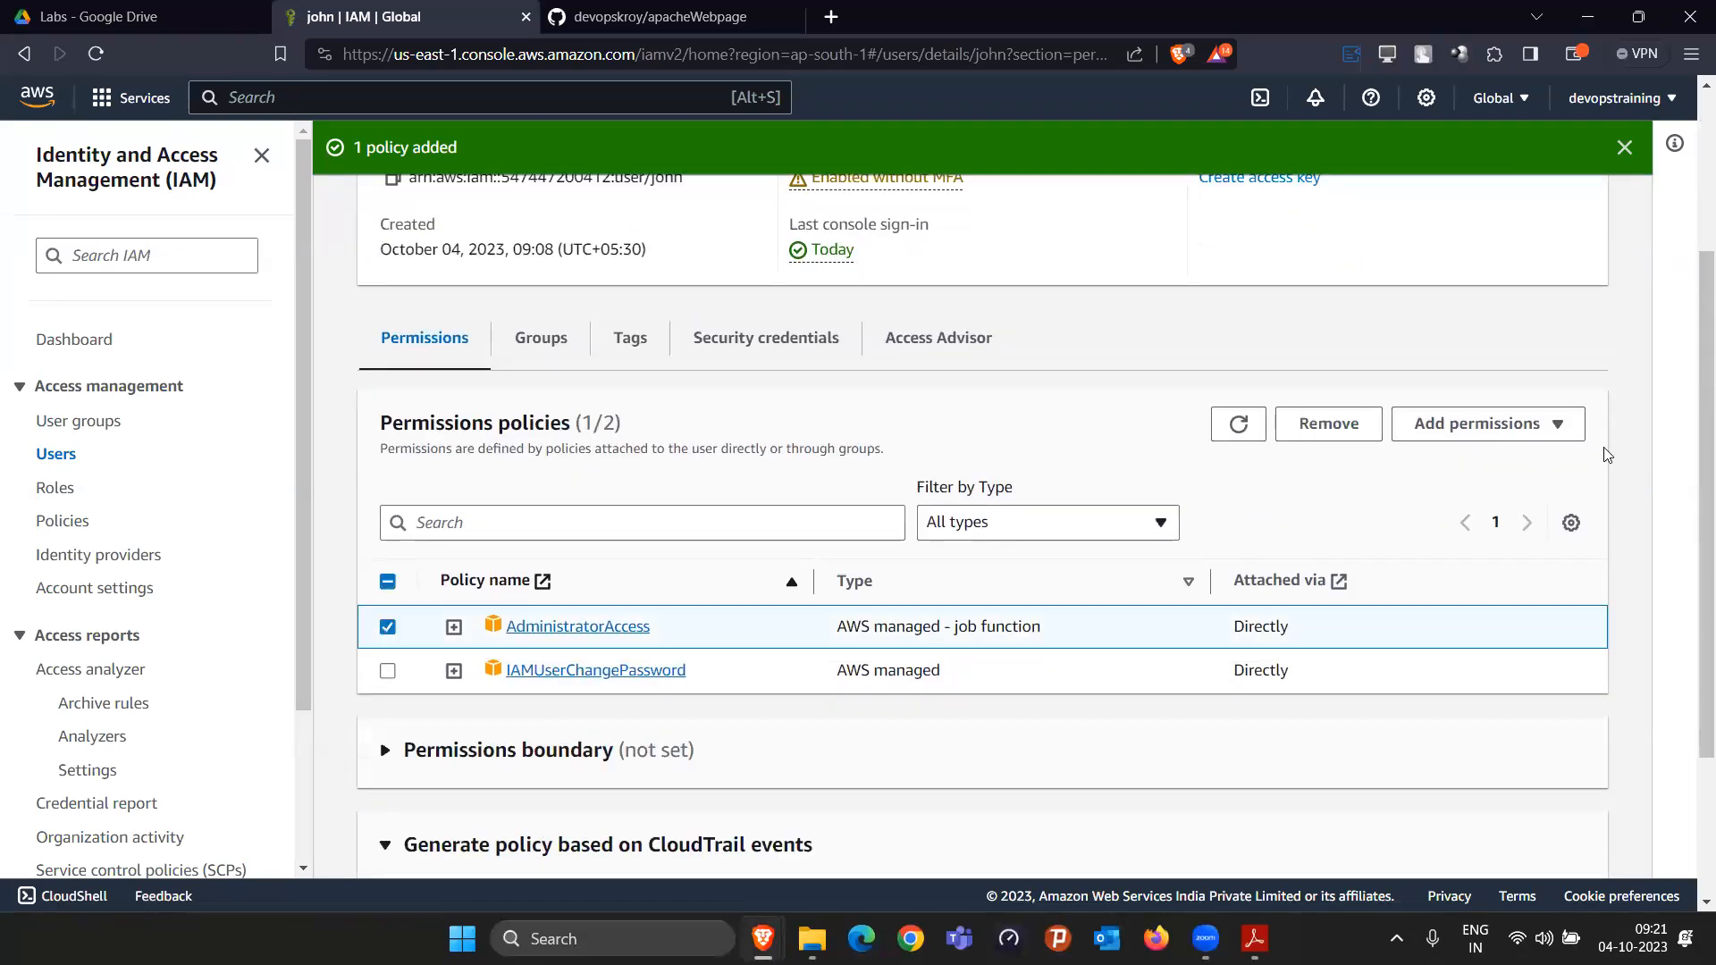
left_click(1329, 423)
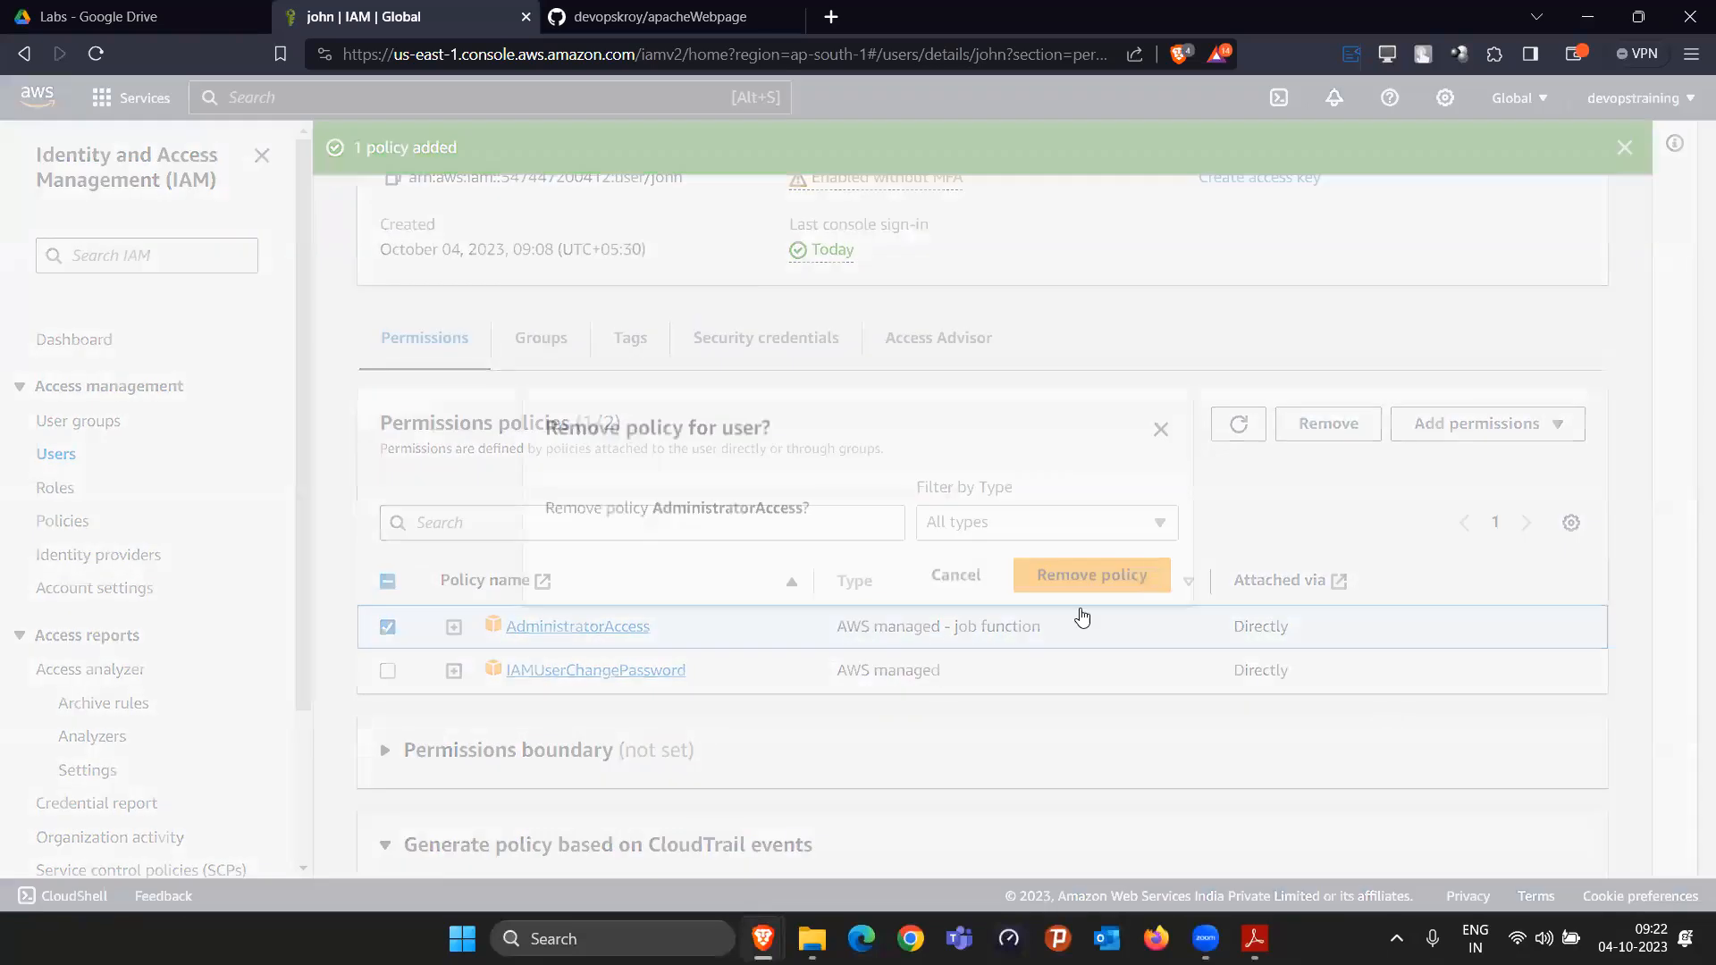
left_click(1092, 574)
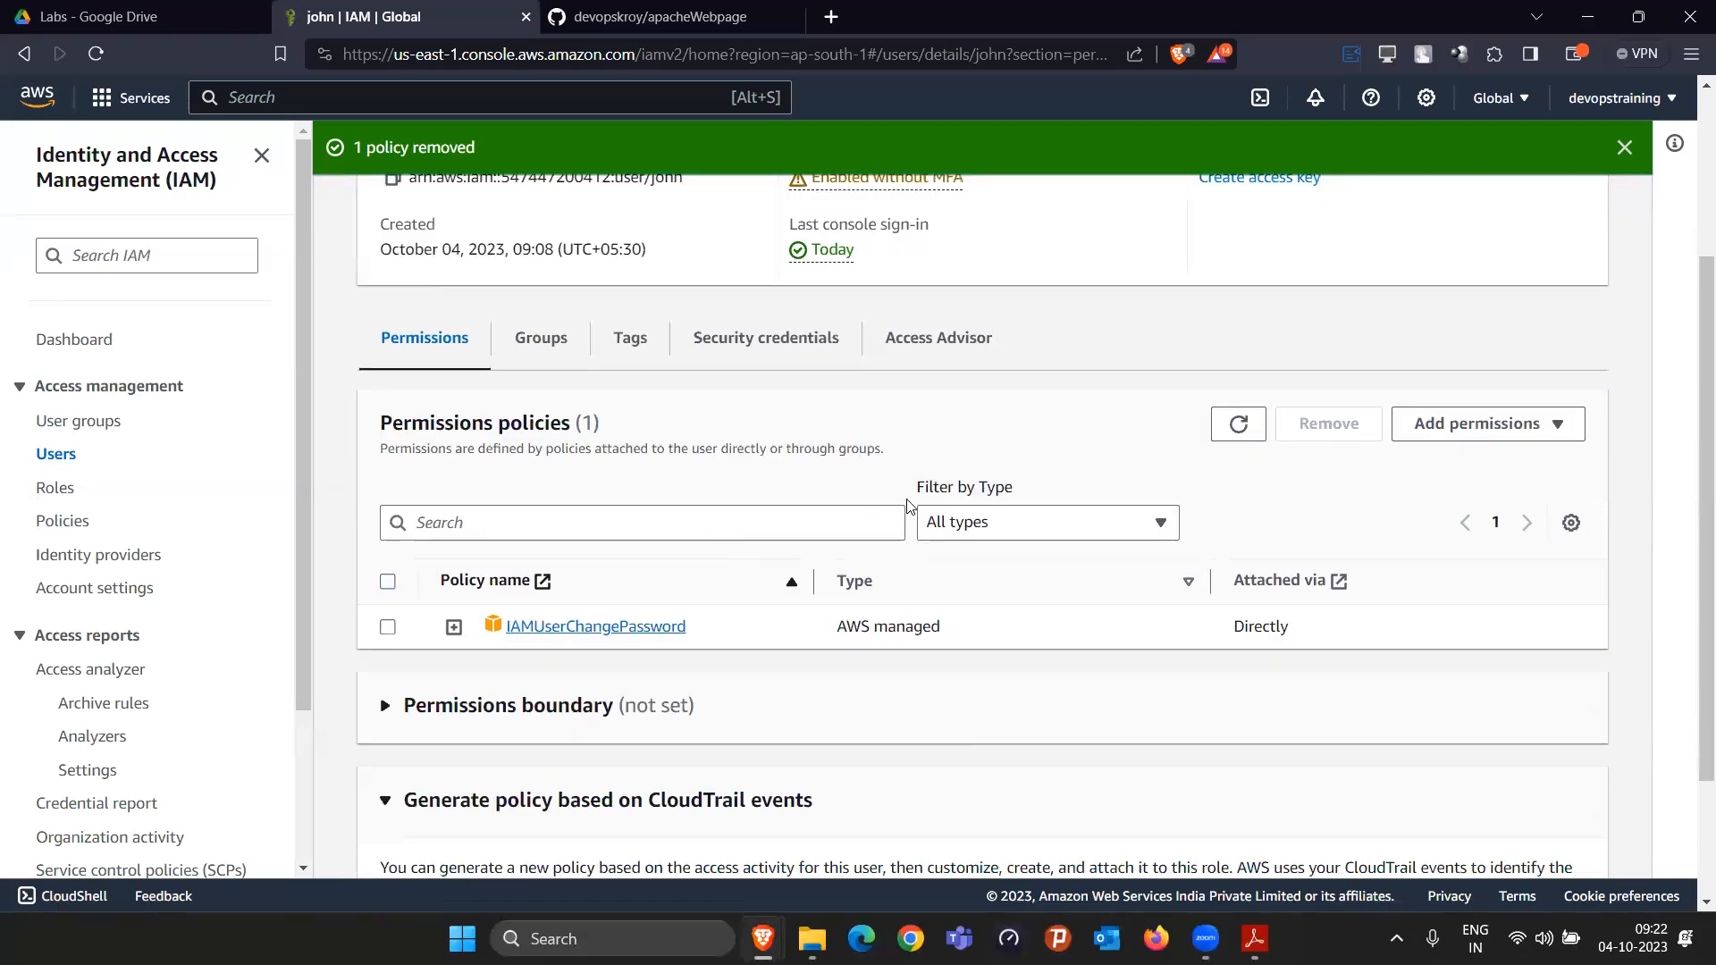
Step: Delete the existing devops user group, entering its name devops to confirm the deletion
left_click(82, 429)
left_click(387, 392)
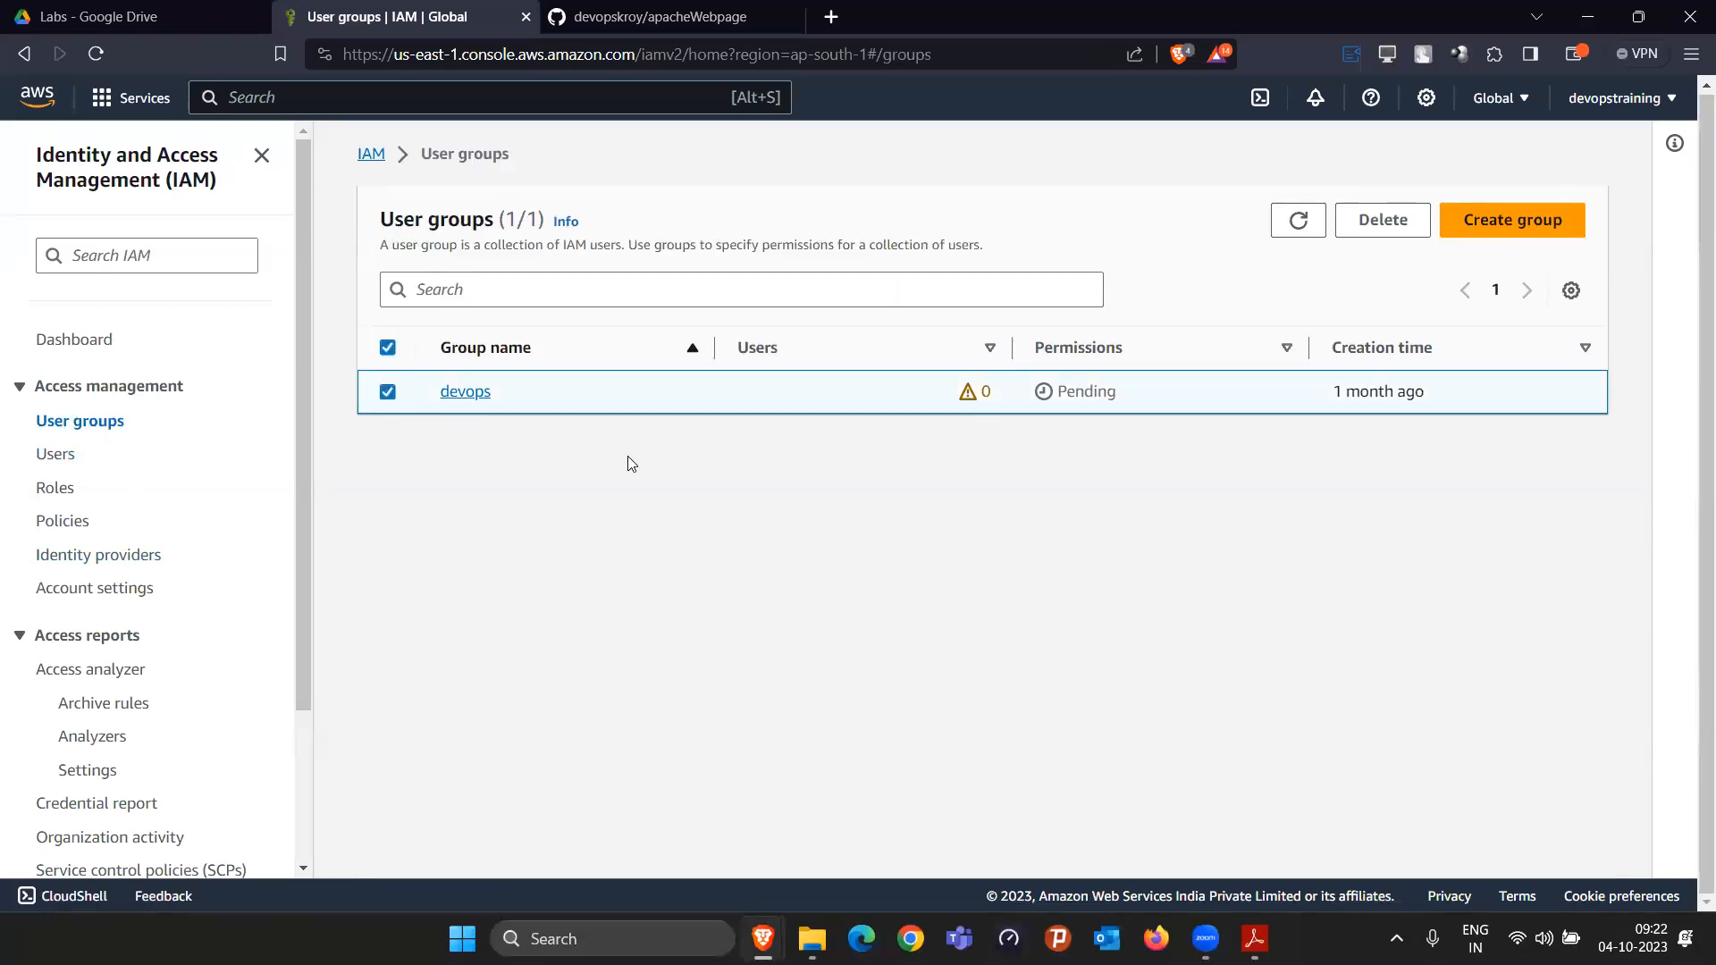
left_click(1385, 221)
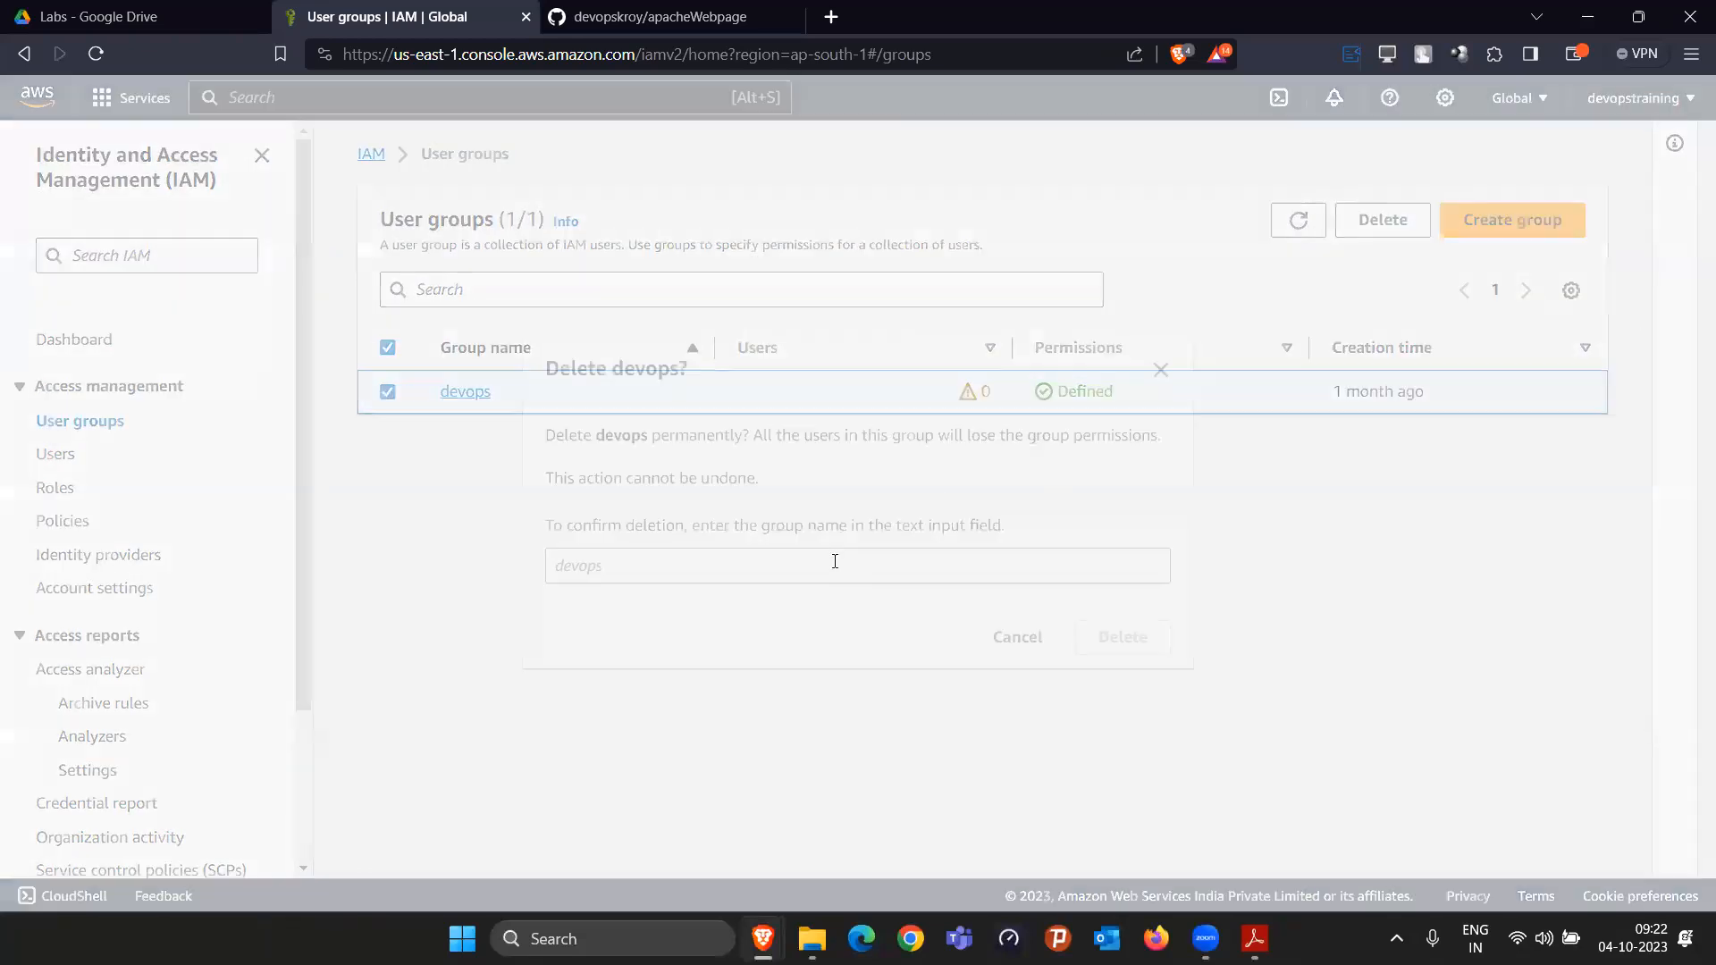
left_click(834, 560)
type("devops")
left_click(1126, 649)
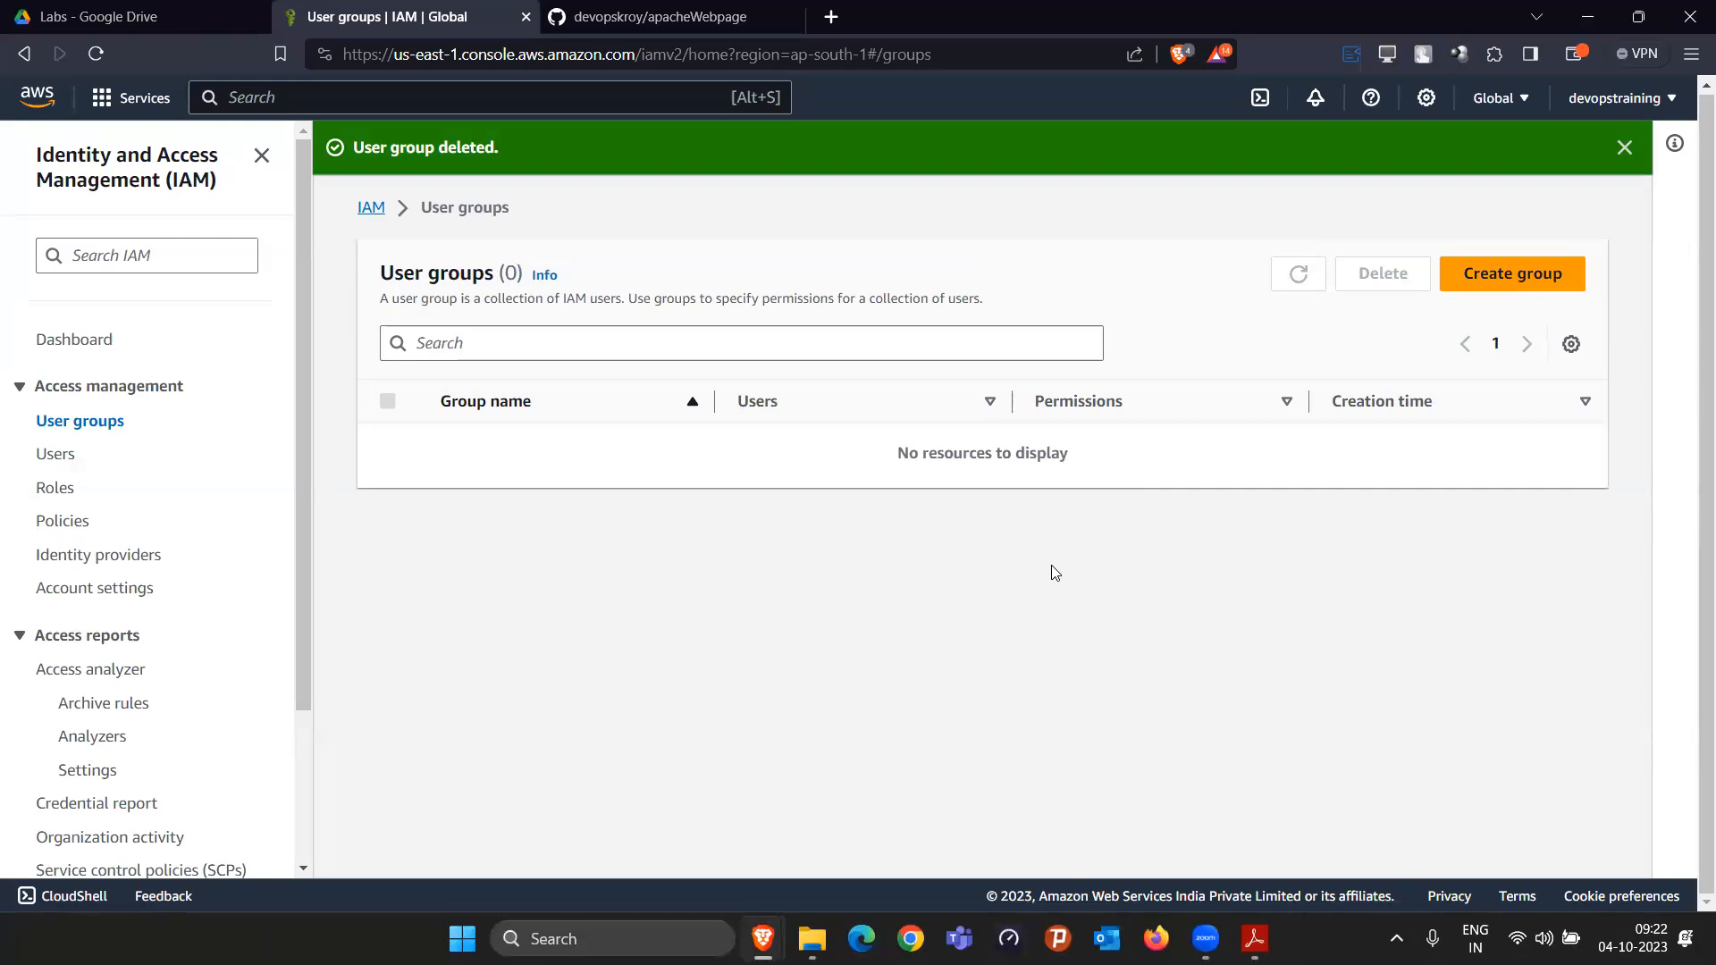
Step: Start creating a new user group and name it devops
left_click(1541, 275)
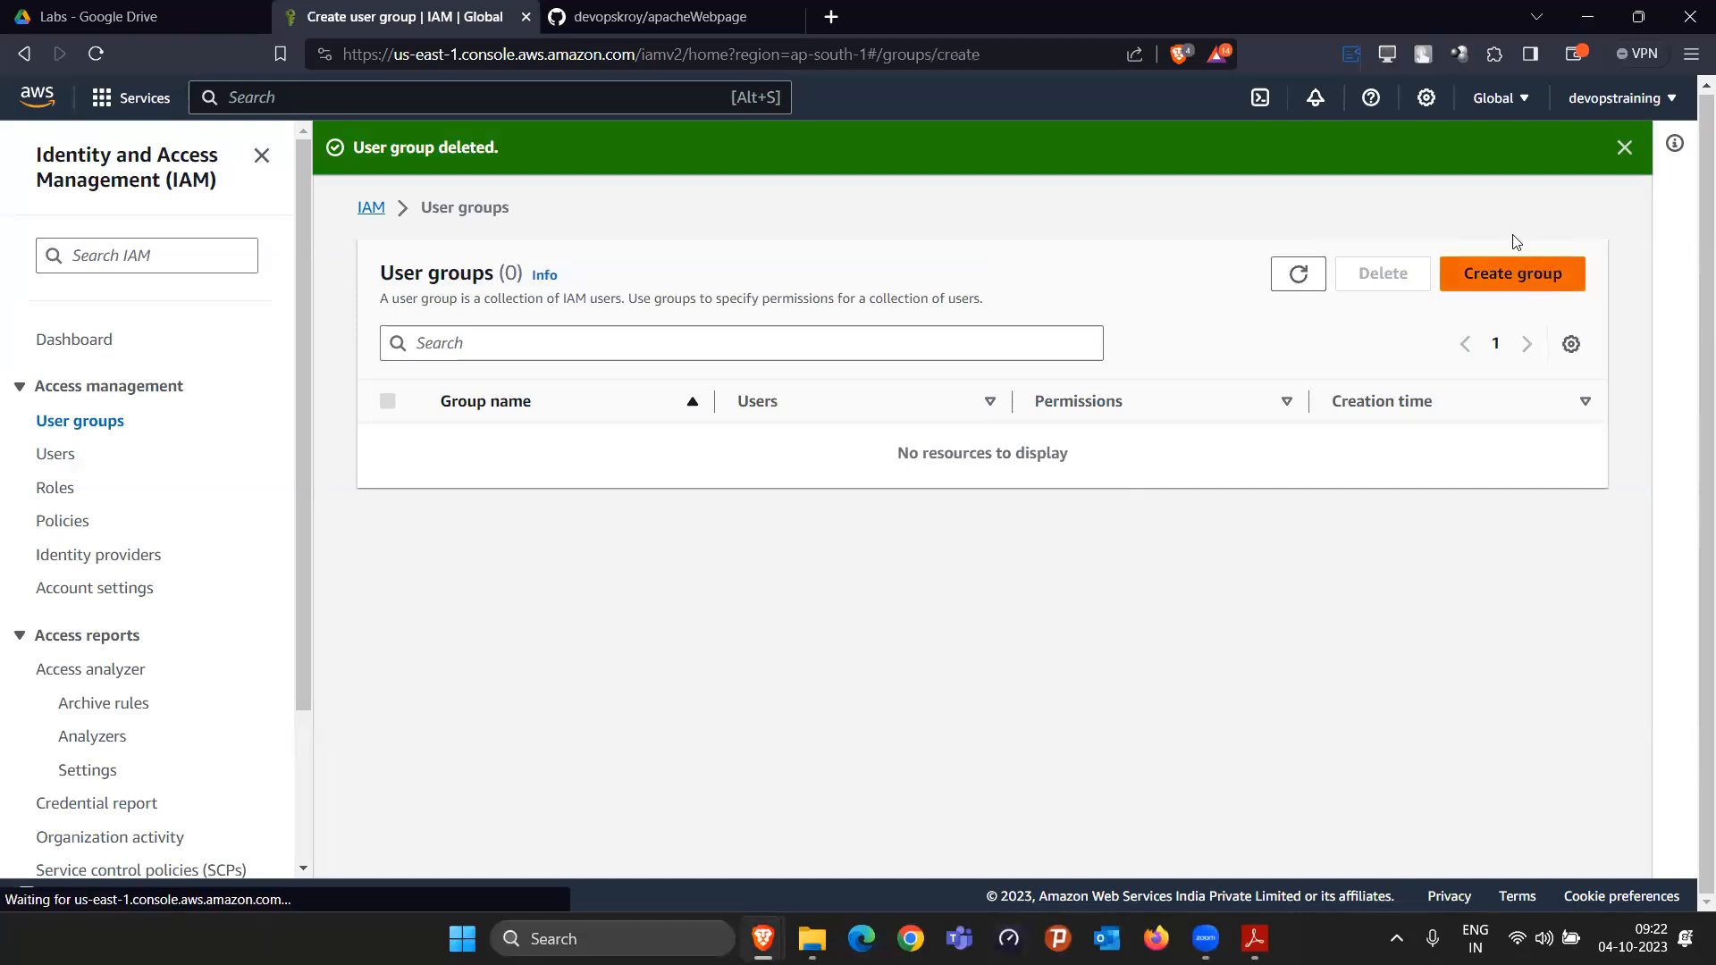
left_click(739, 363)
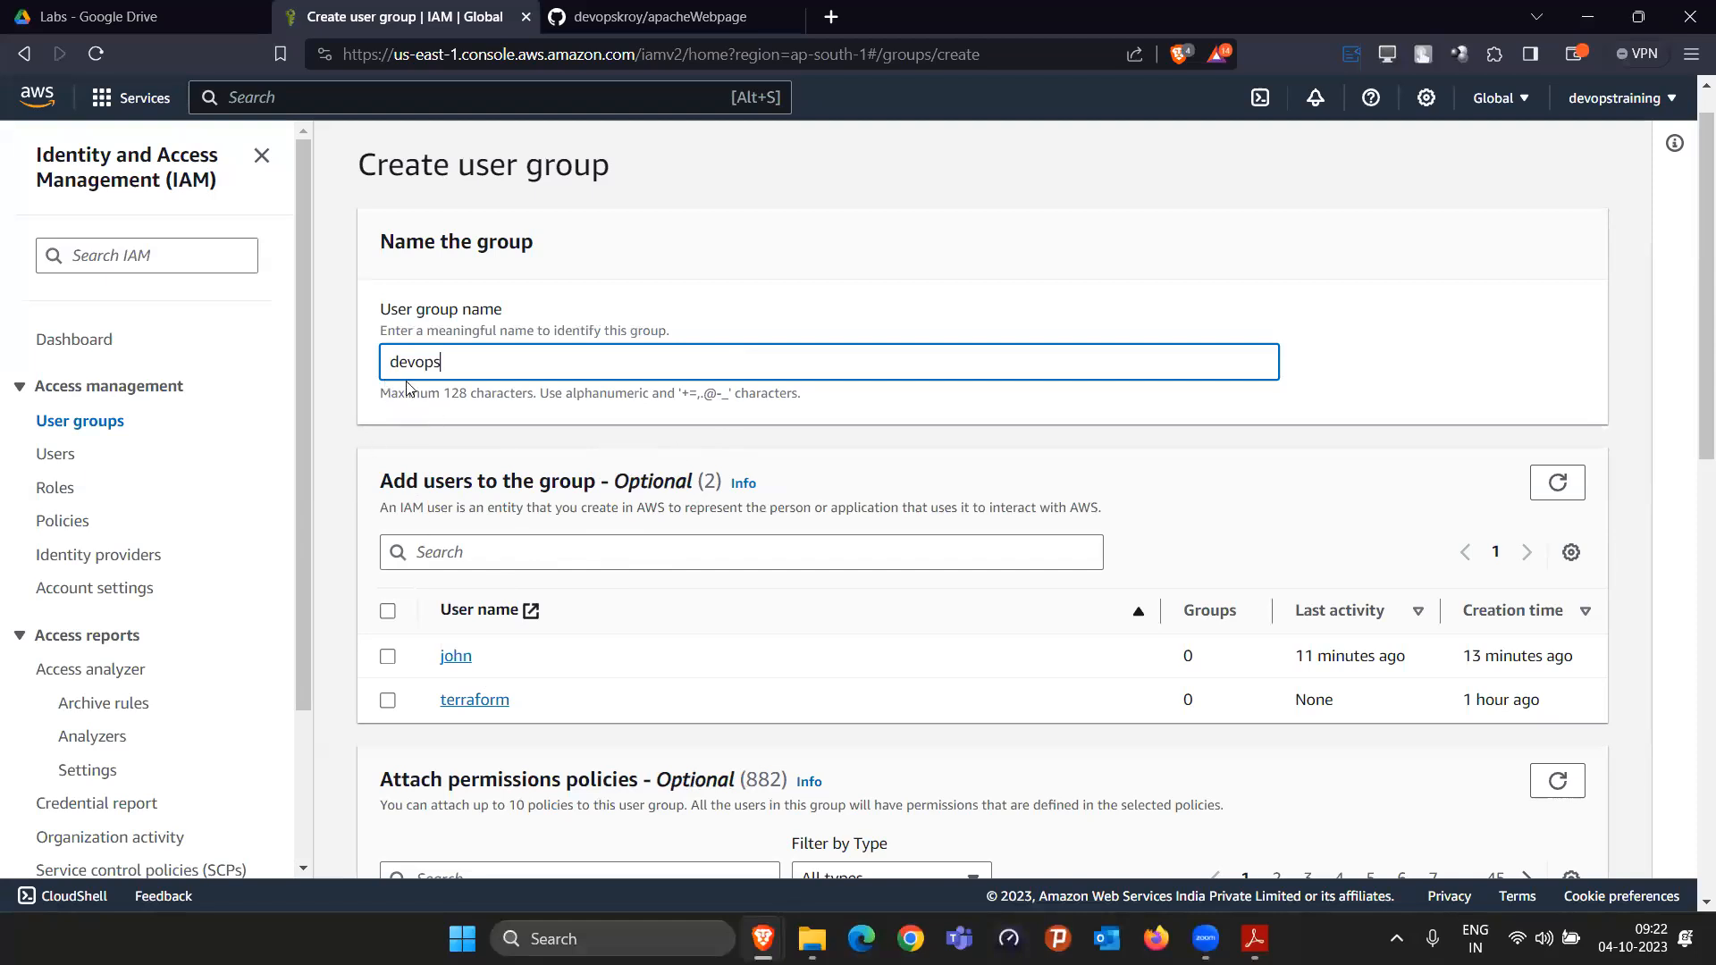
scroll(485, 392, "down", 4)
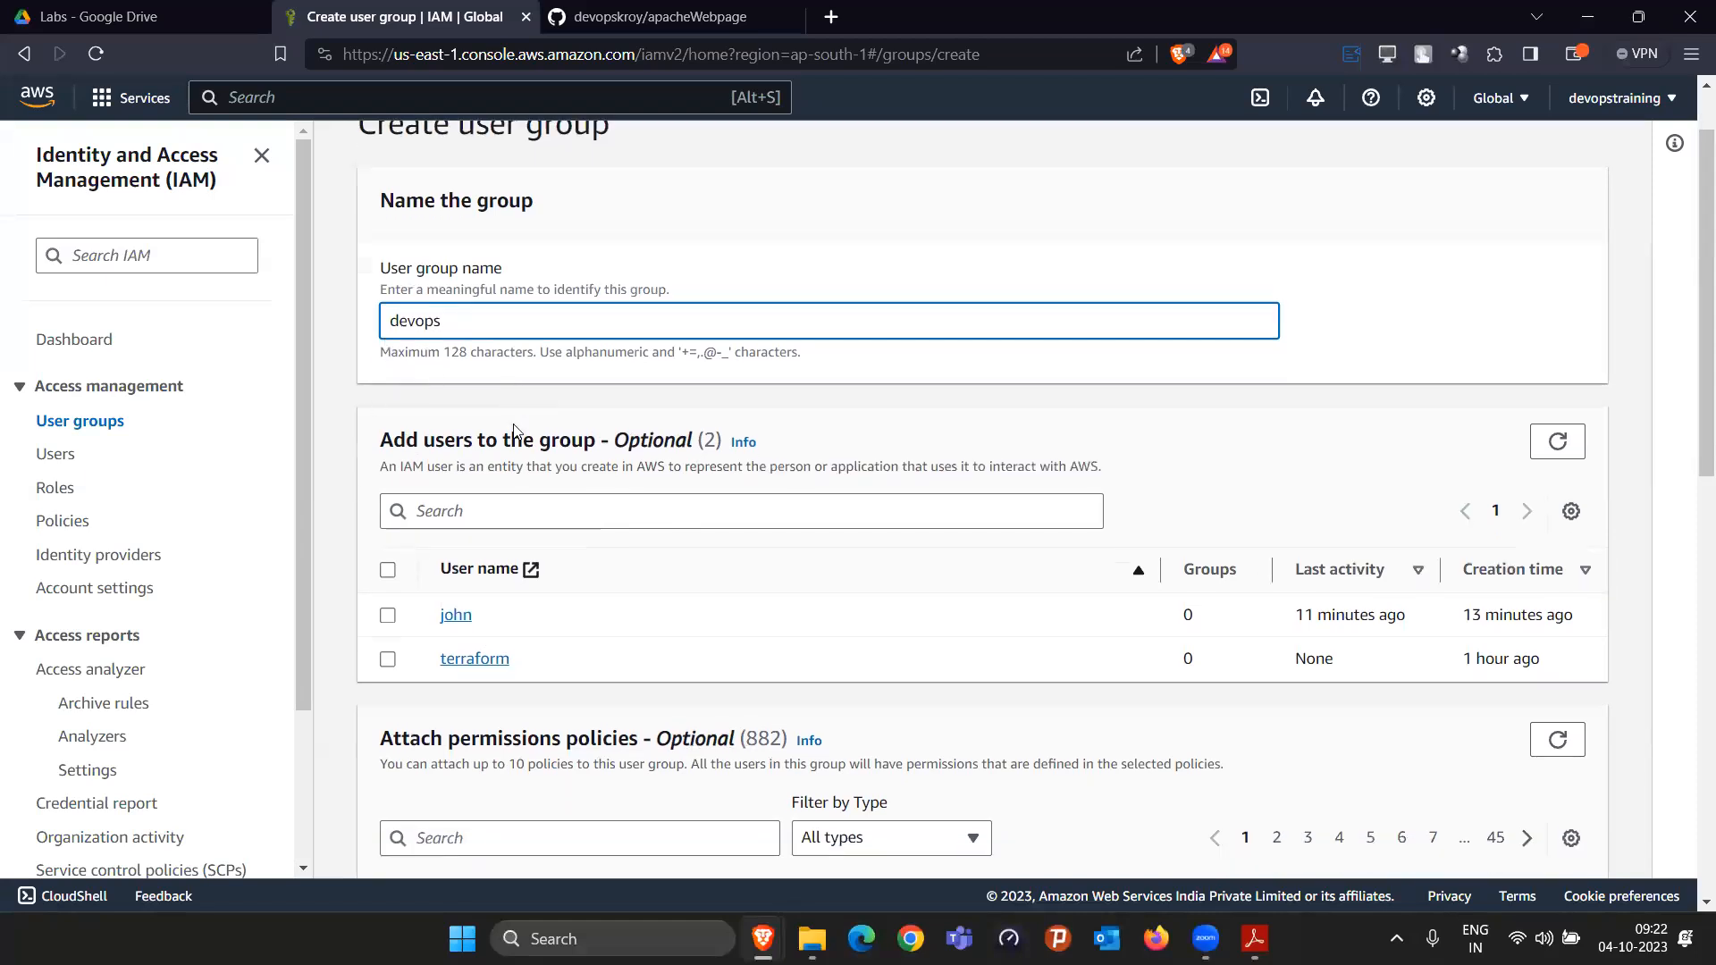
scroll(533, 537, "up", 5)
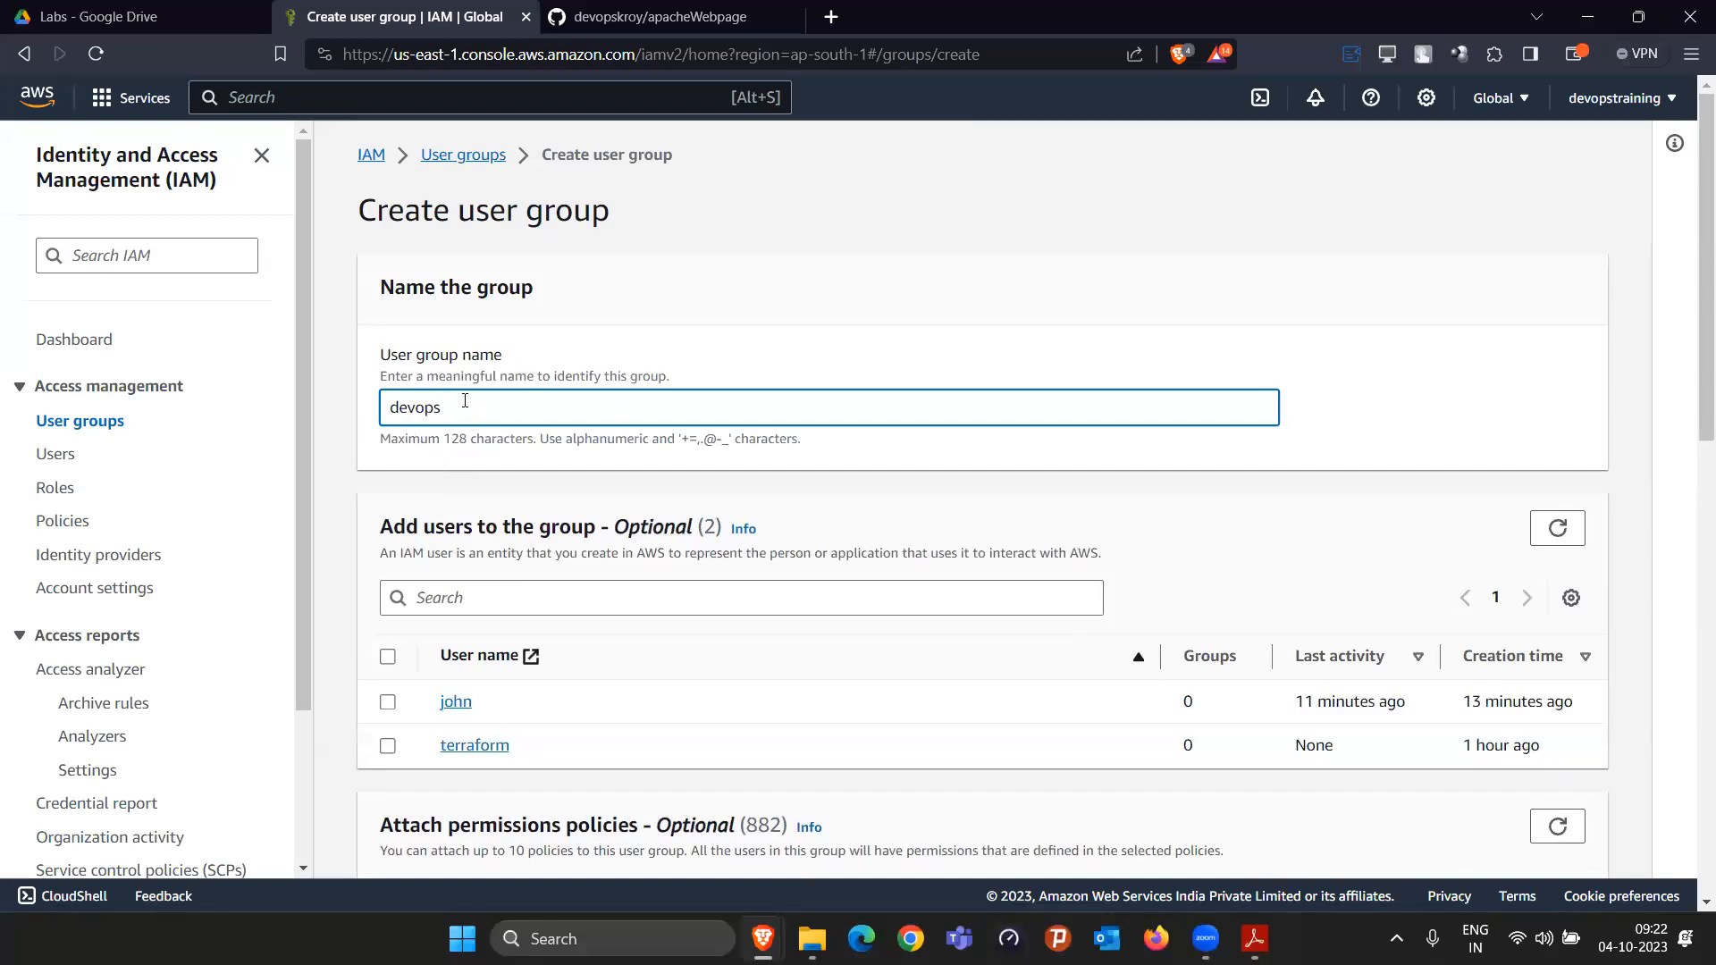
Step: Search the permissions policies for s3 and ec2, selecting AmazonS3FullAccess and AmazonEC2FullAccess for the new group
scroll(553, 473, "down", 5)
left_click(567, 375)
type("s3")
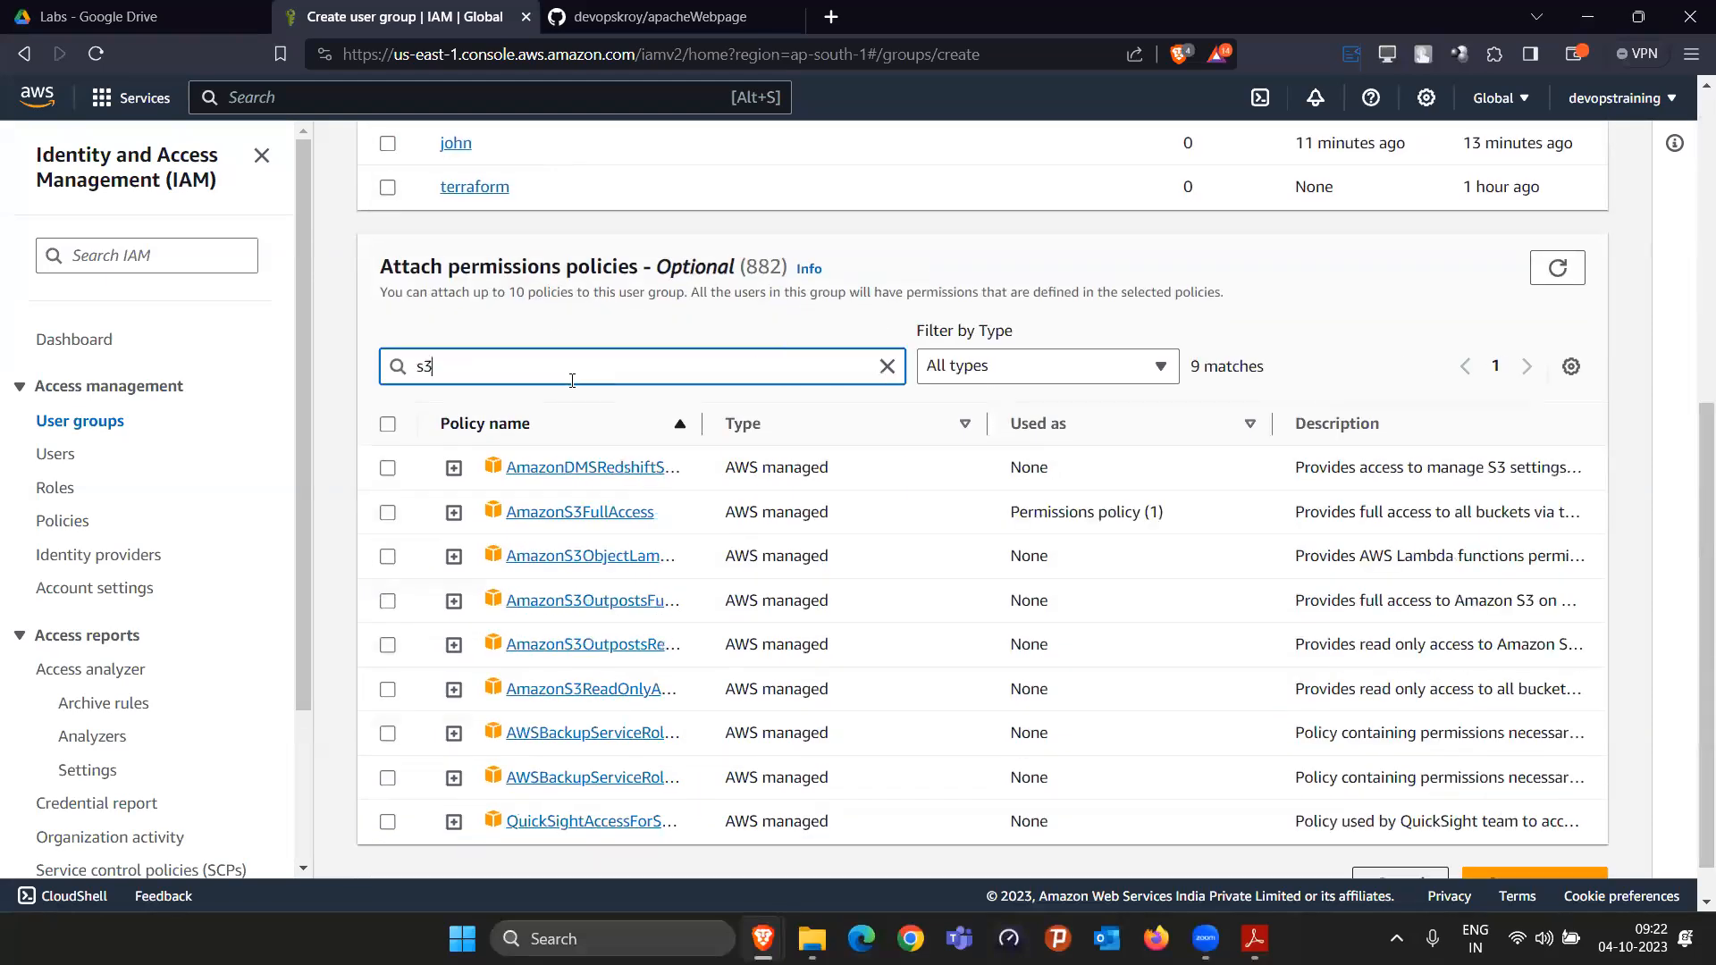
left_click(387, 512)
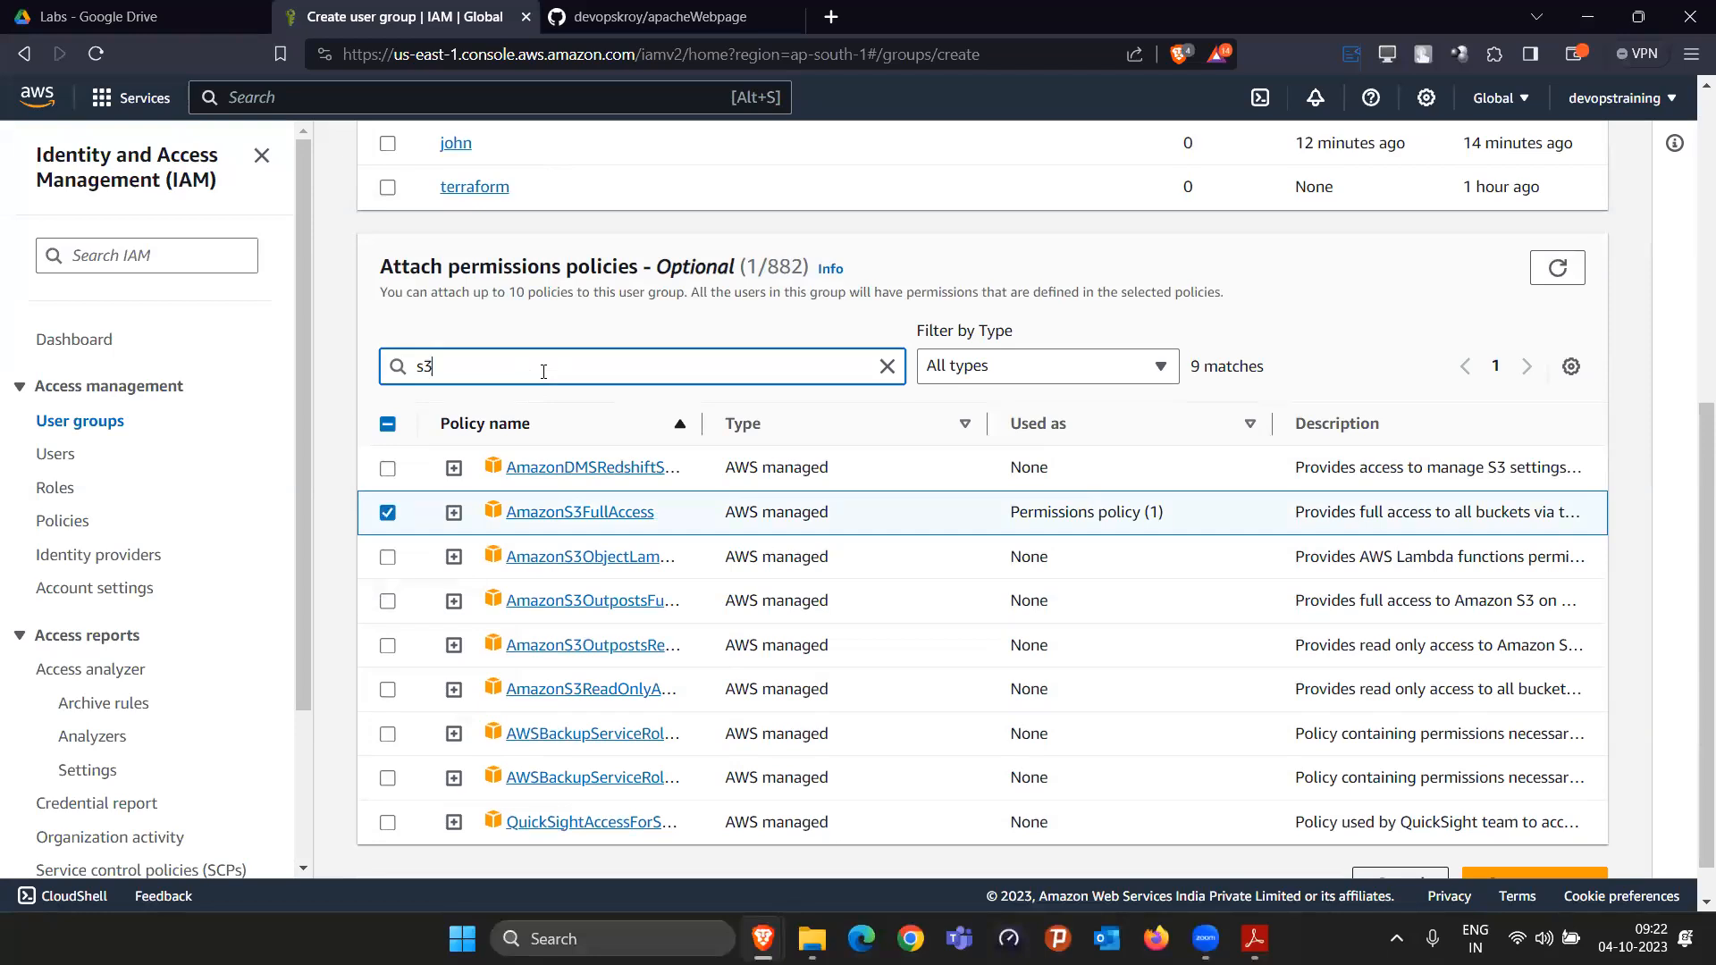
key("BackSpace")
key("BackSpace")
type("ec2")
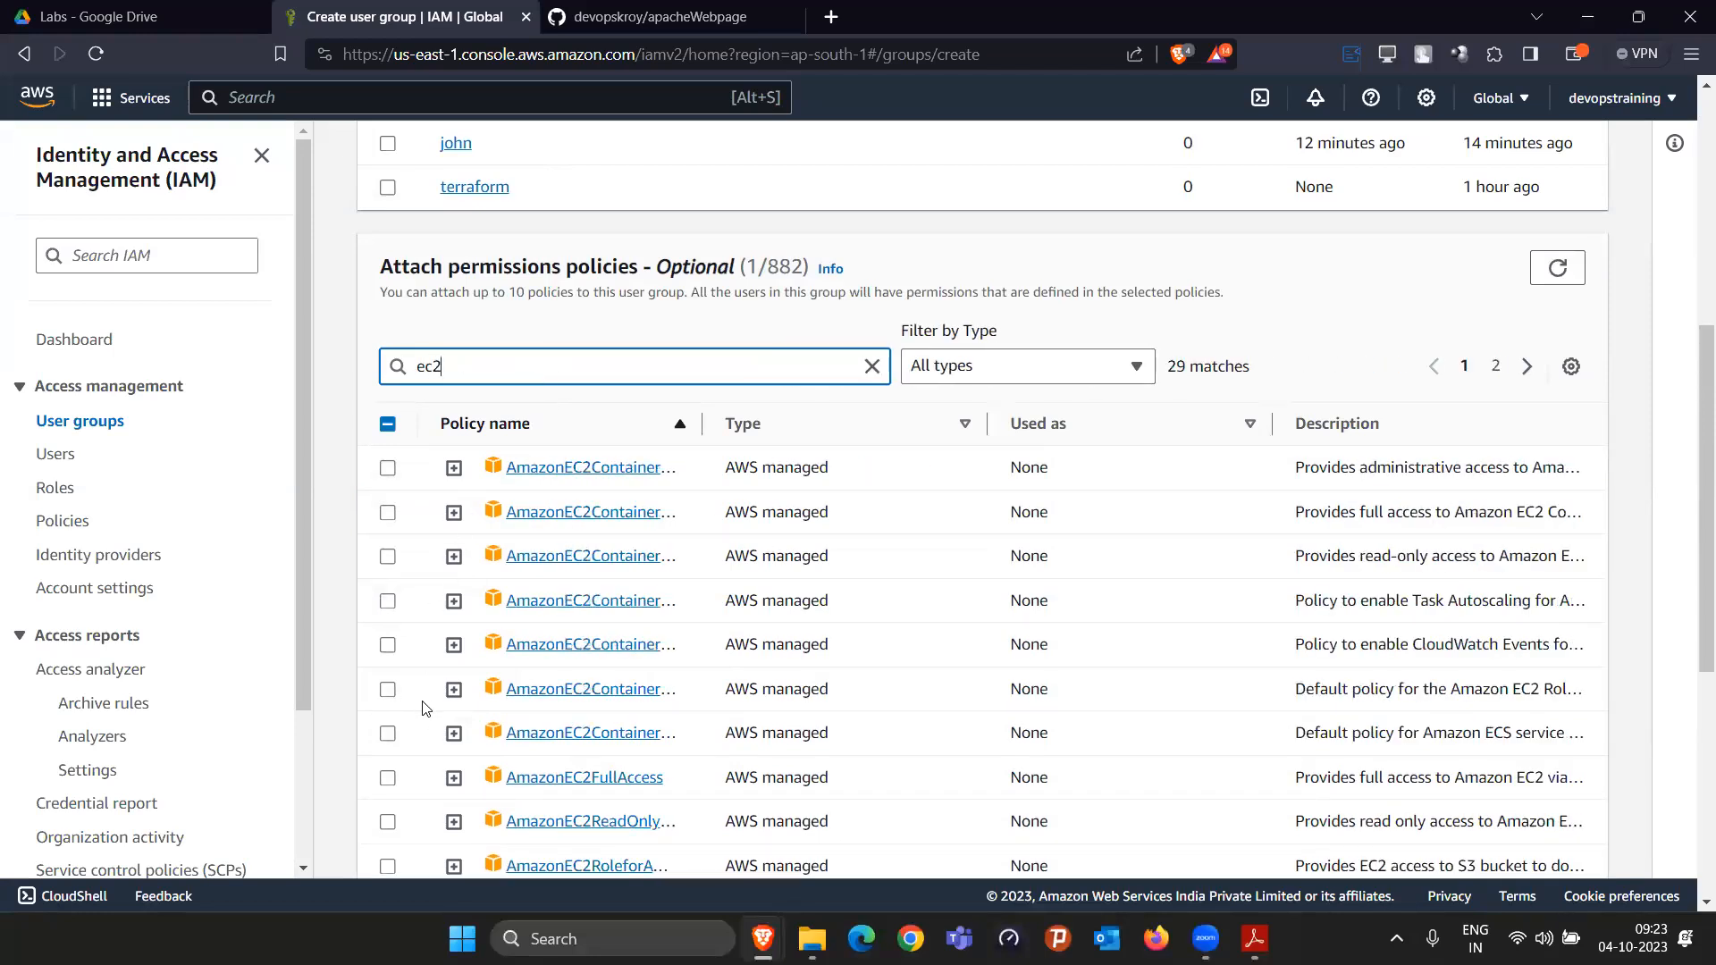
scroll(394, 699, "down", 1)
left_click(387, 666)
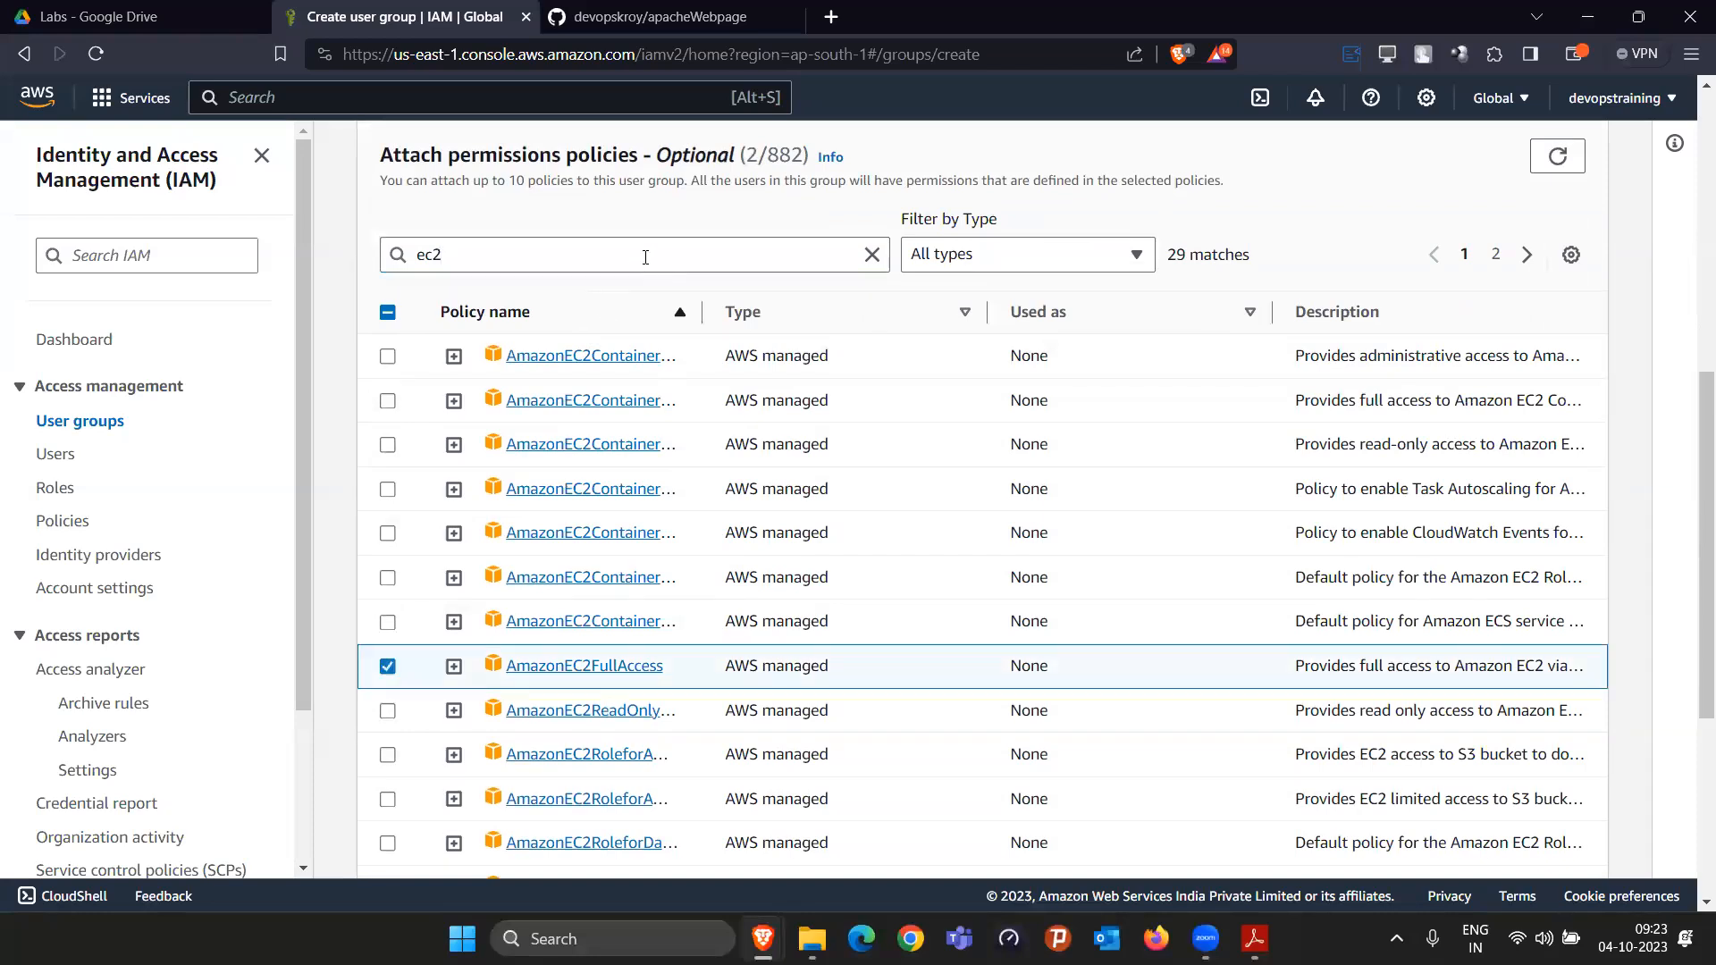
Step: Add the AutoScalingFullAccess policy to the selection and create the devops user group
left_click(871, 255)
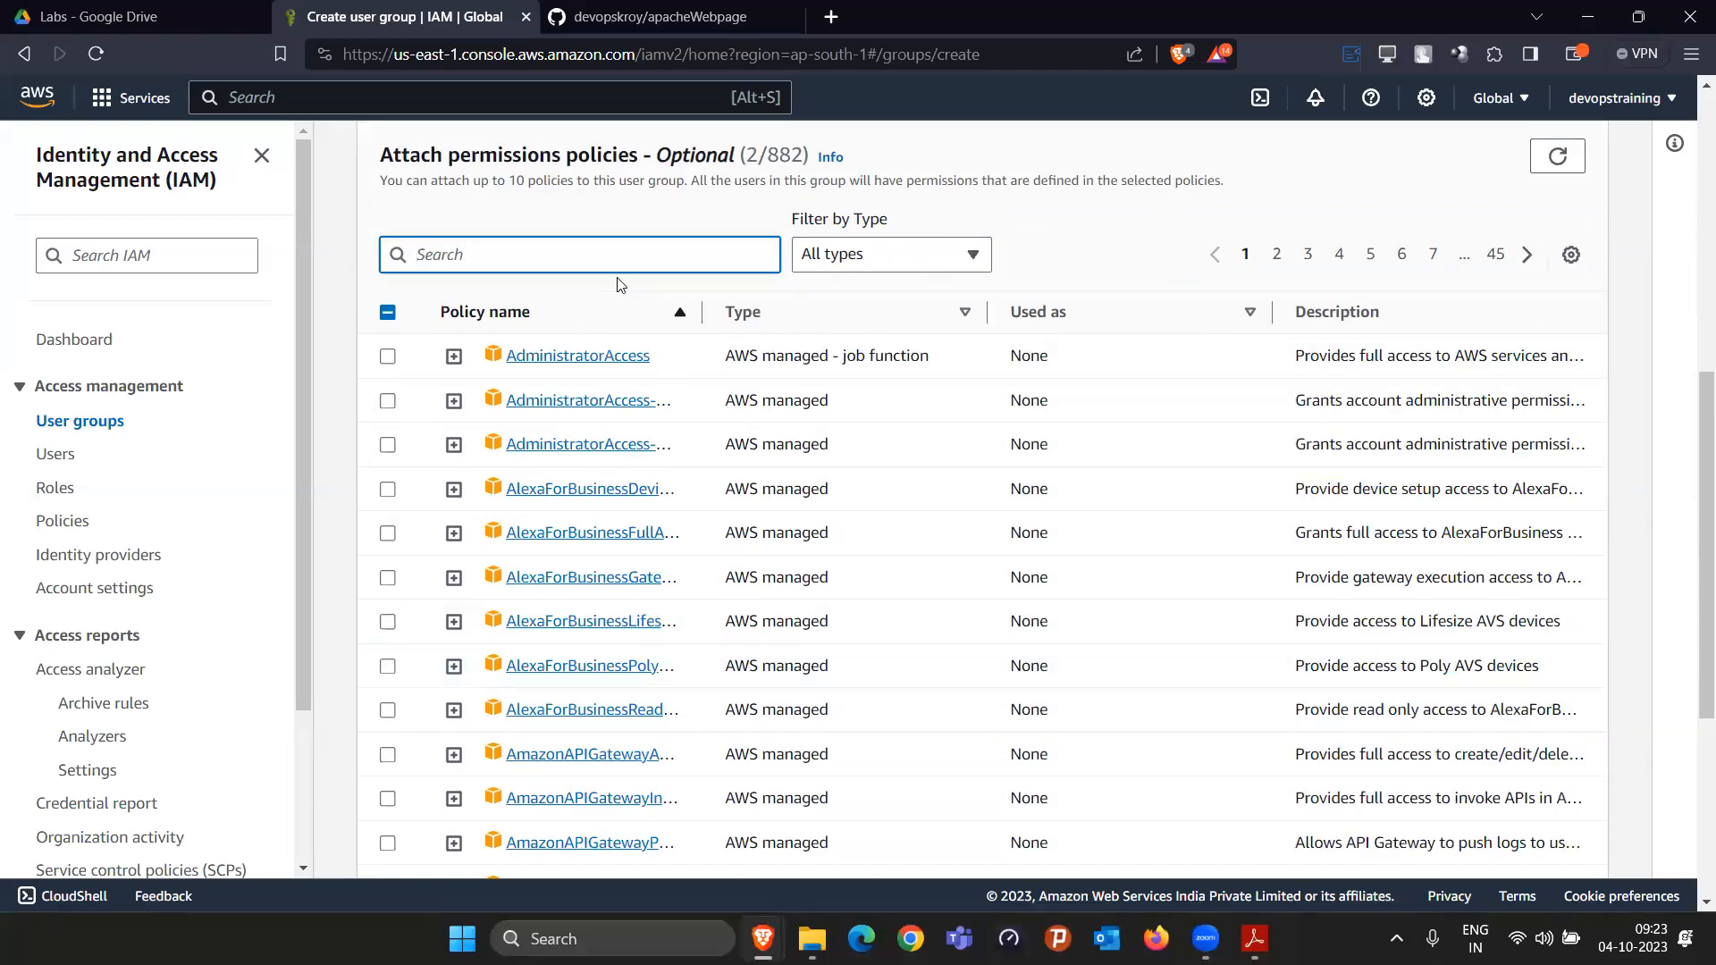
type("autosc")
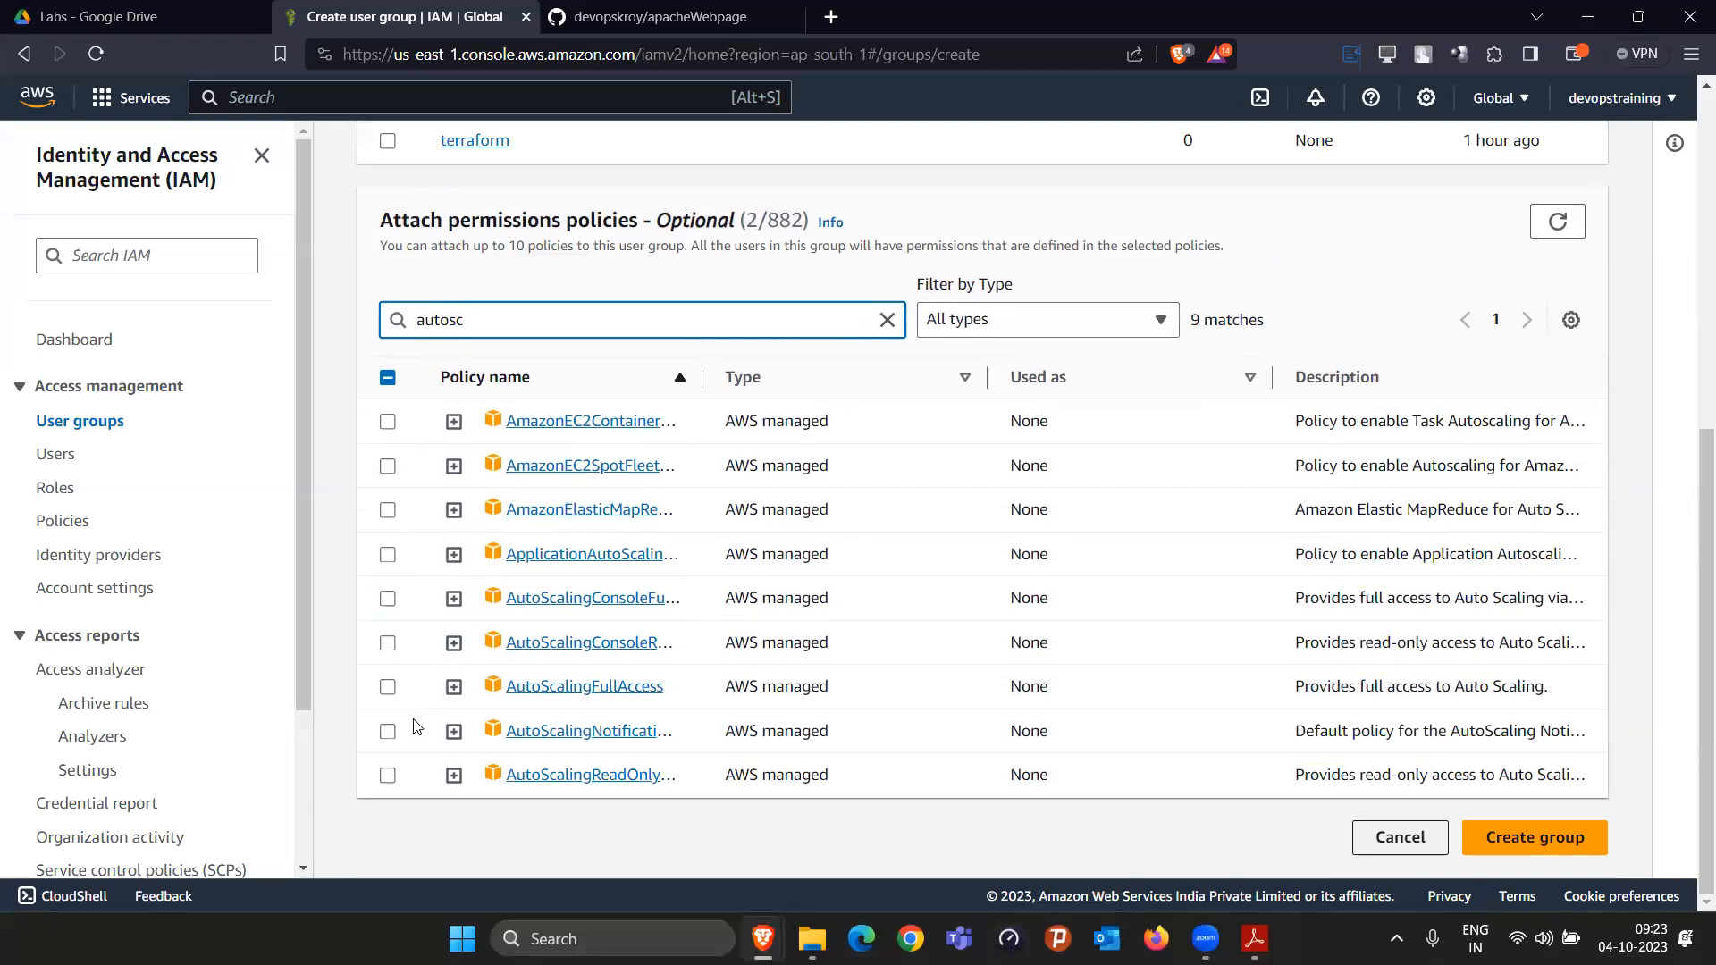
left_click(387, 688)
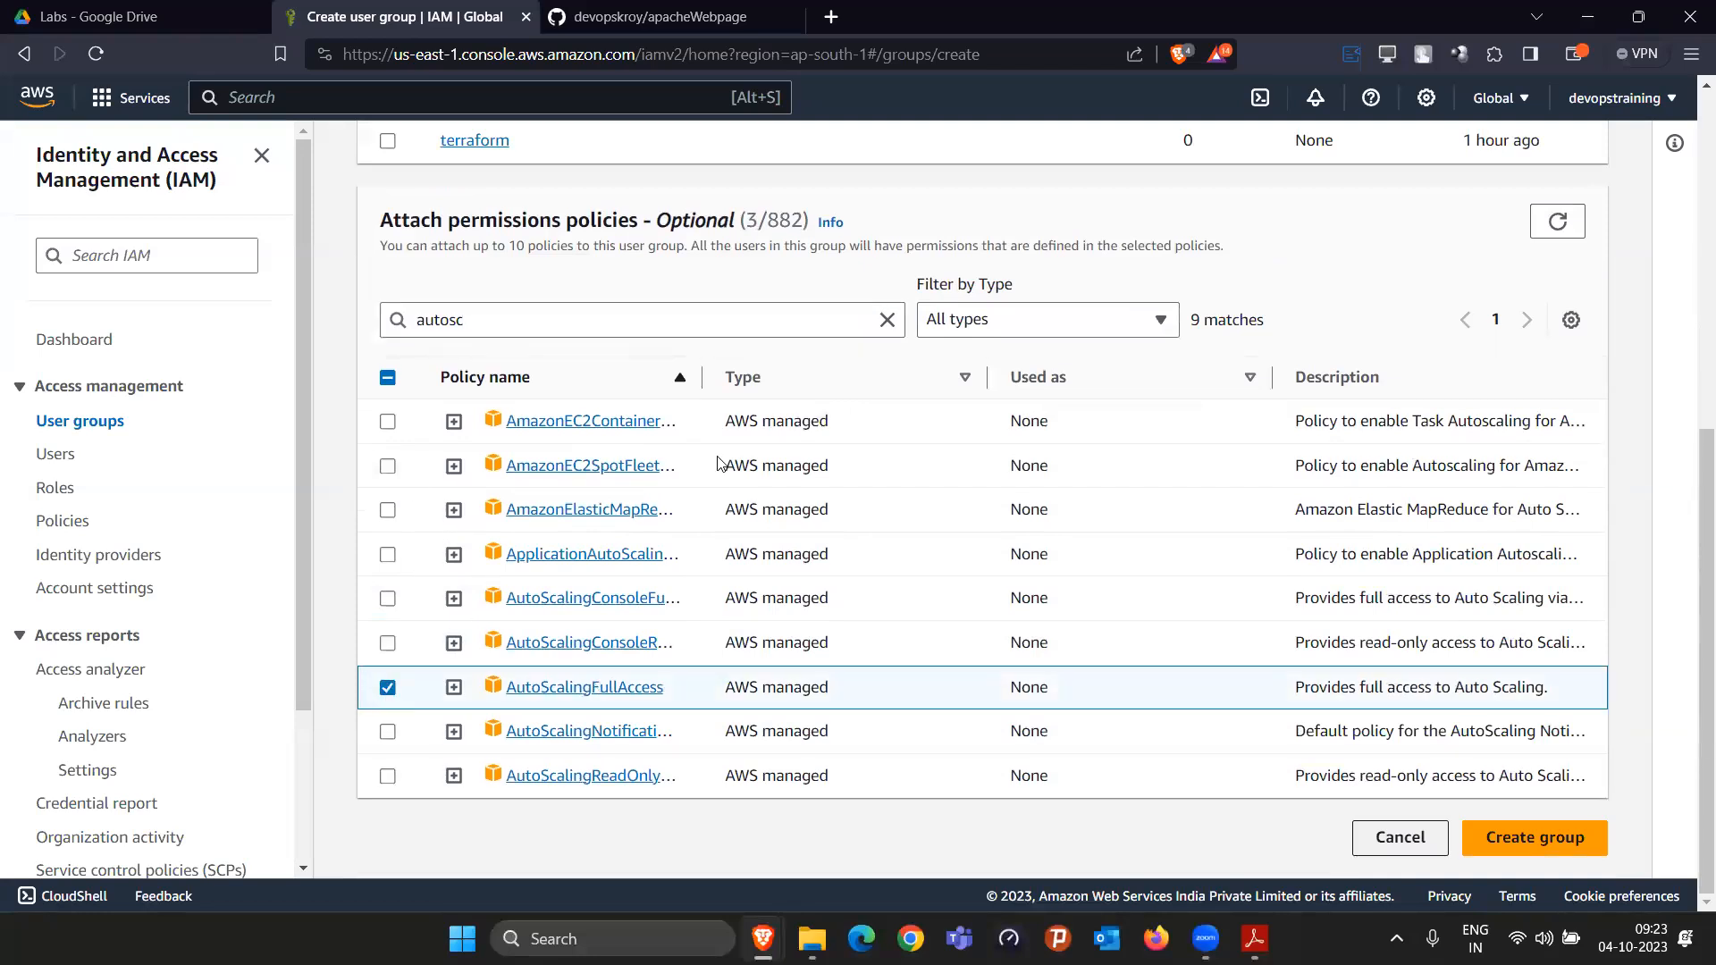
left_click(1516, 842)
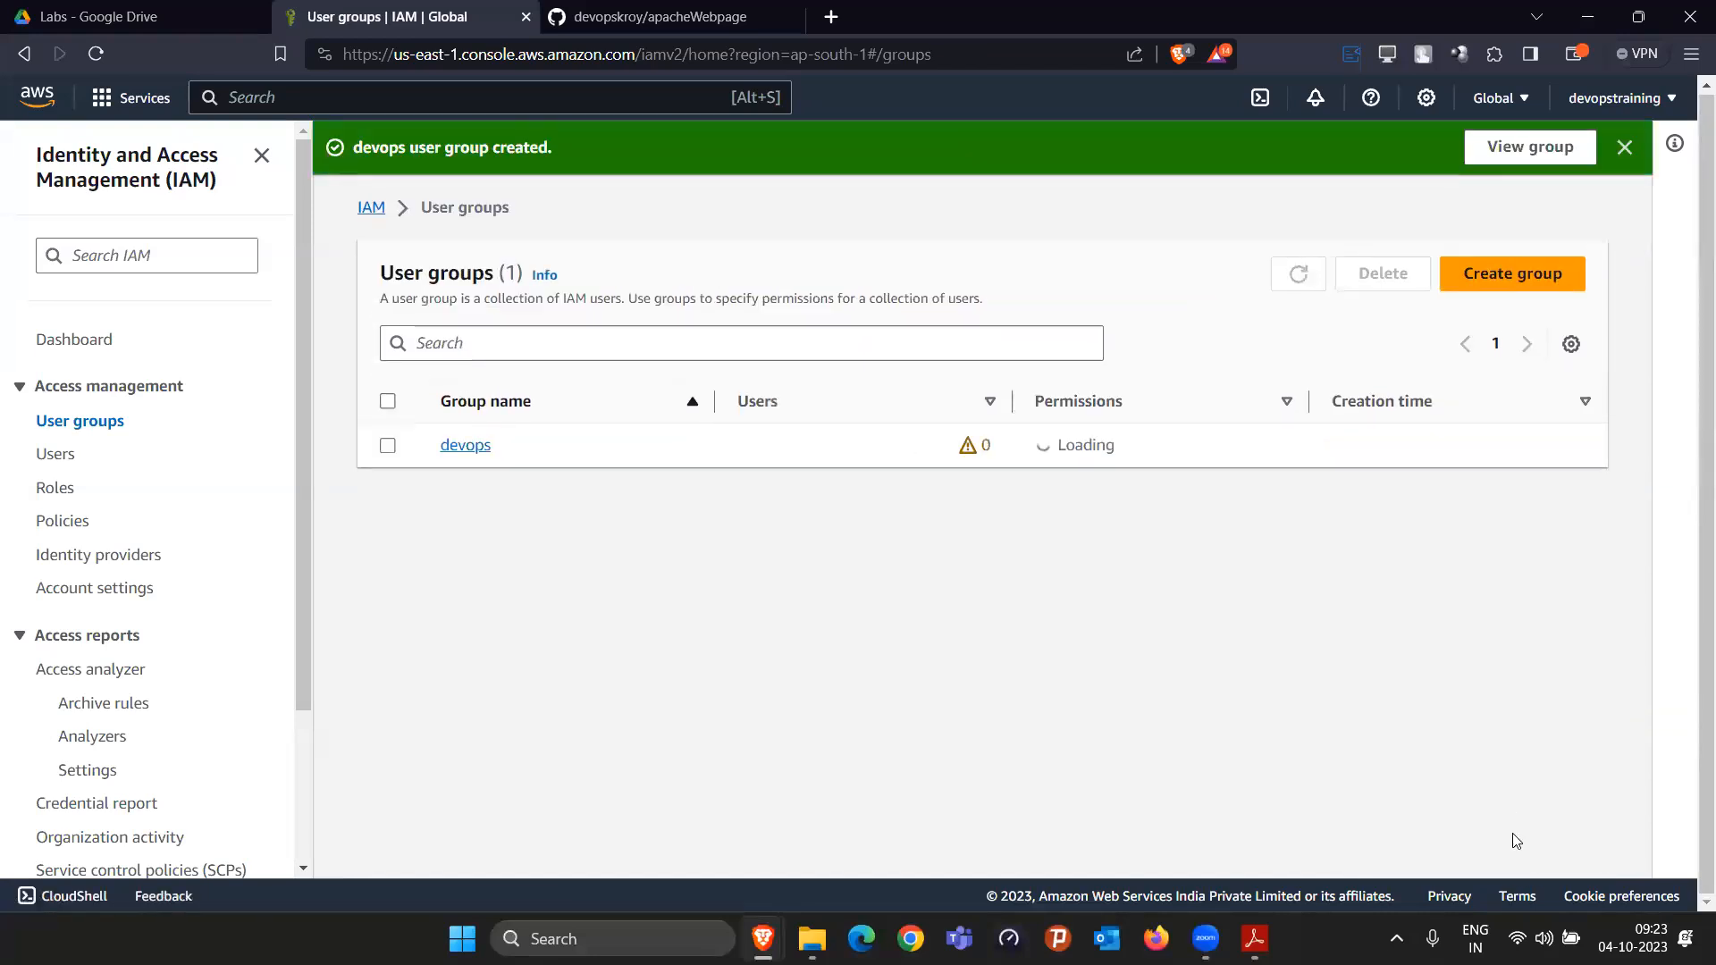
Step: Open the devops group and review its attached permissions policies
left_click(464, 447)
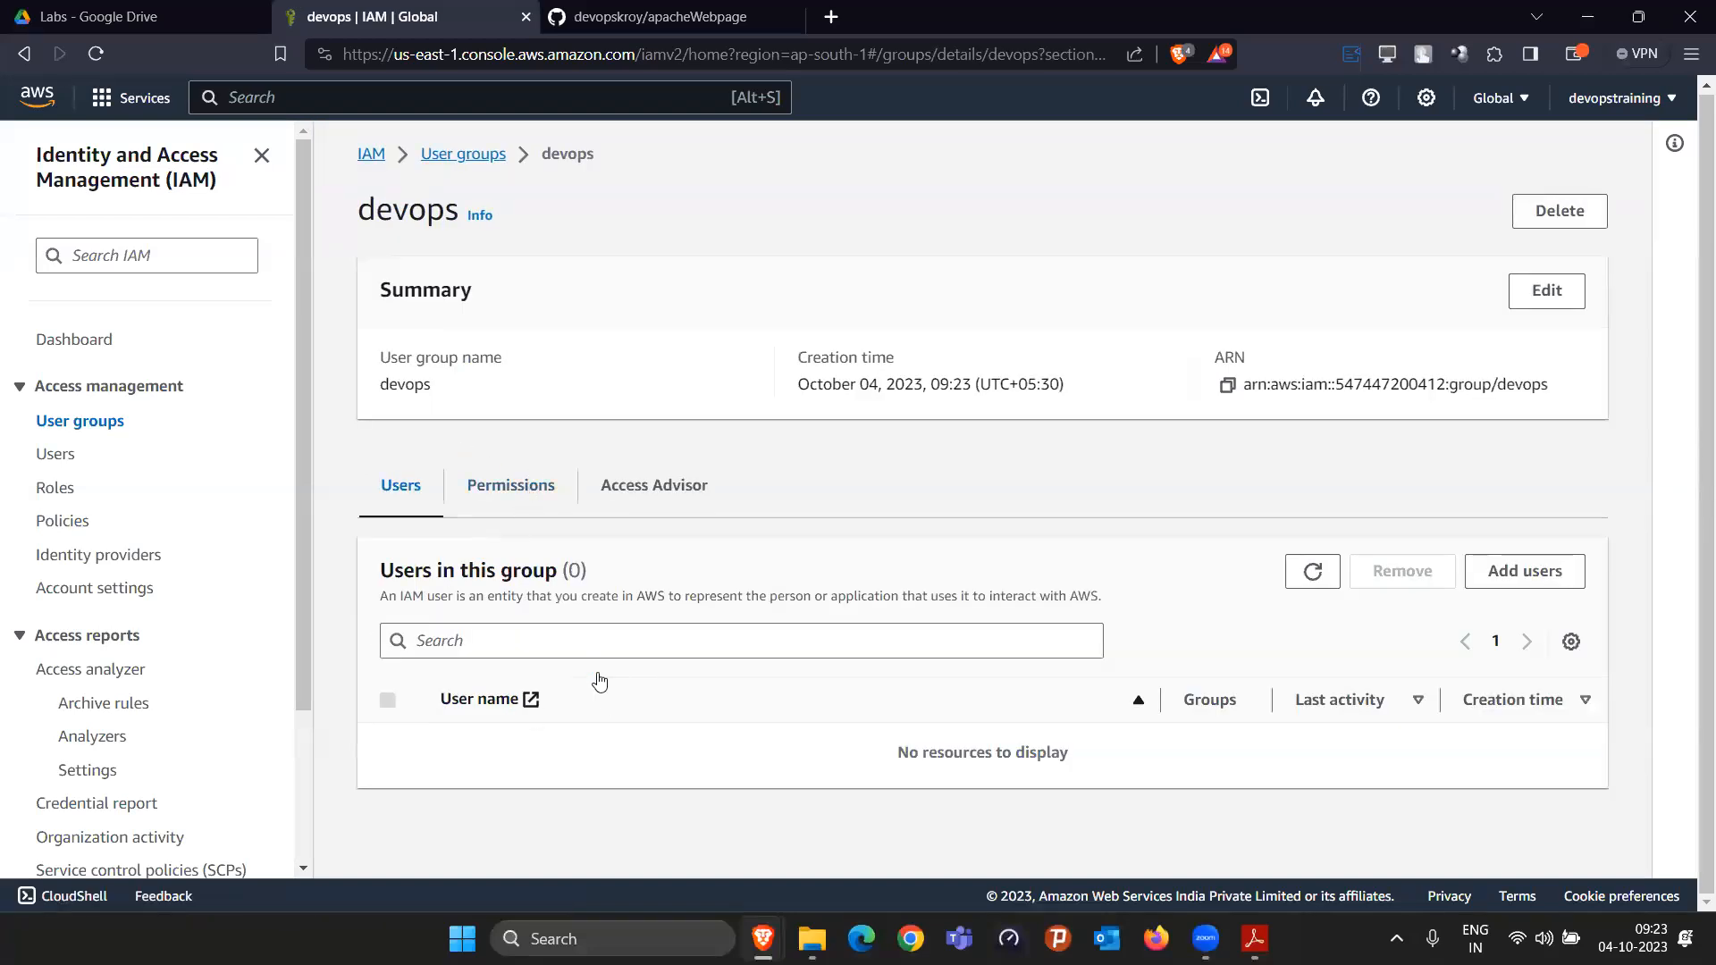
left_click(505, 493)
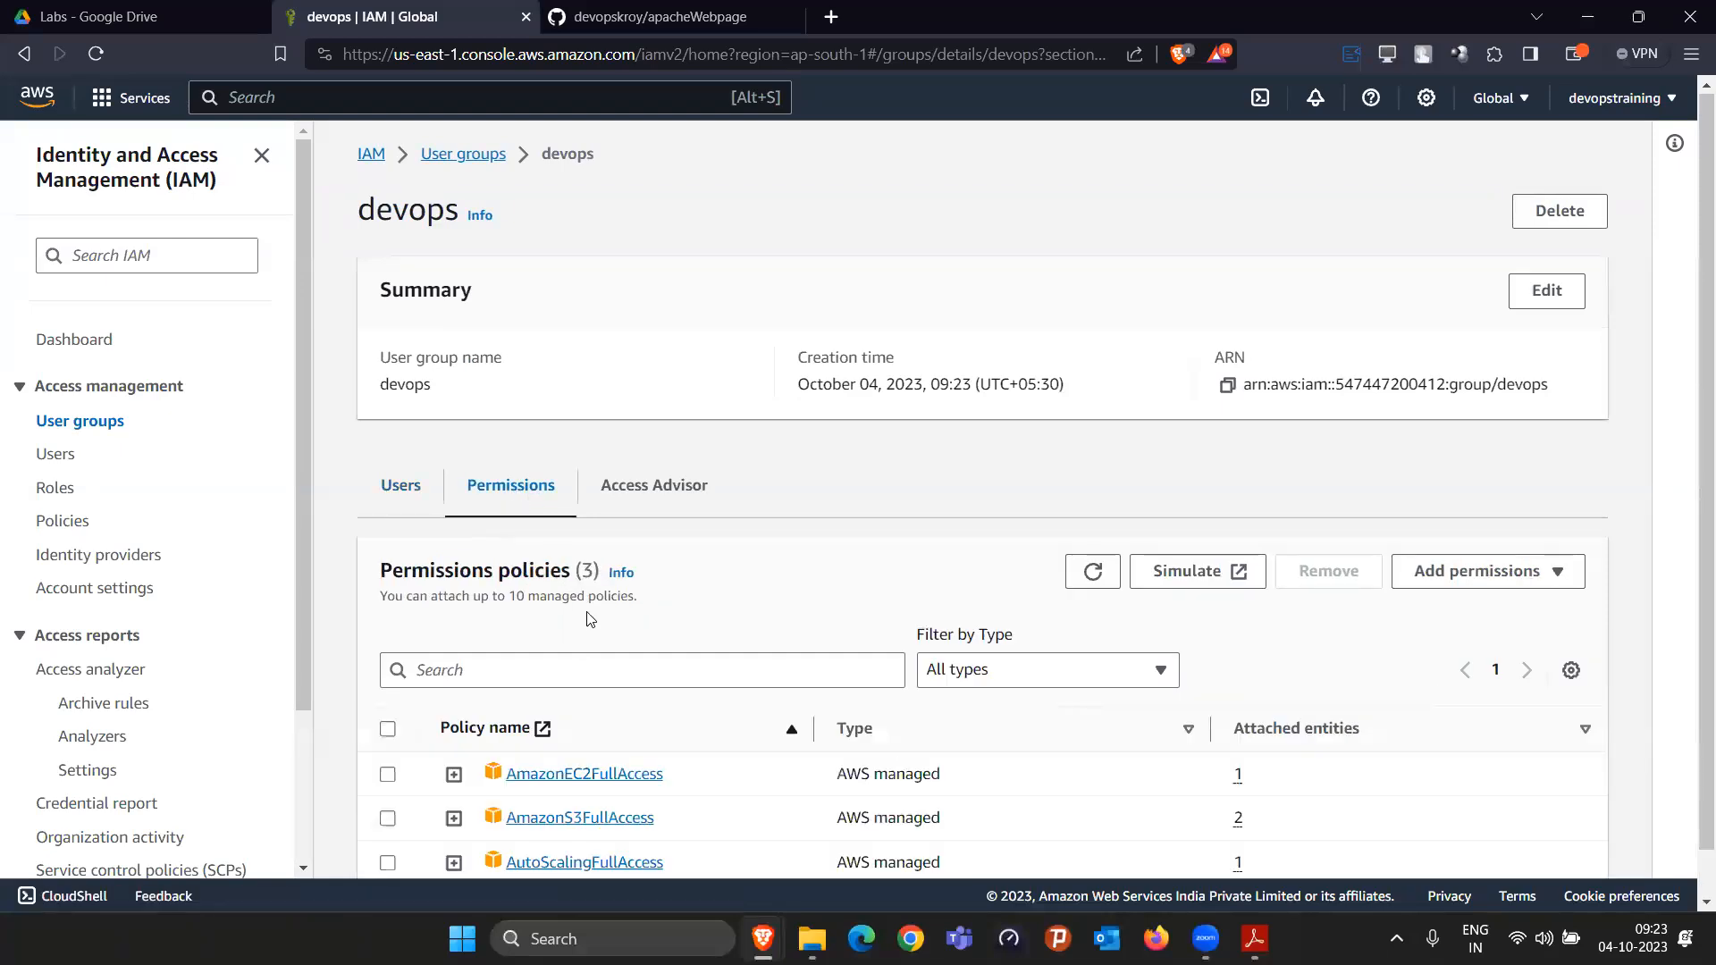
scroll(585, 706, "down", 1)
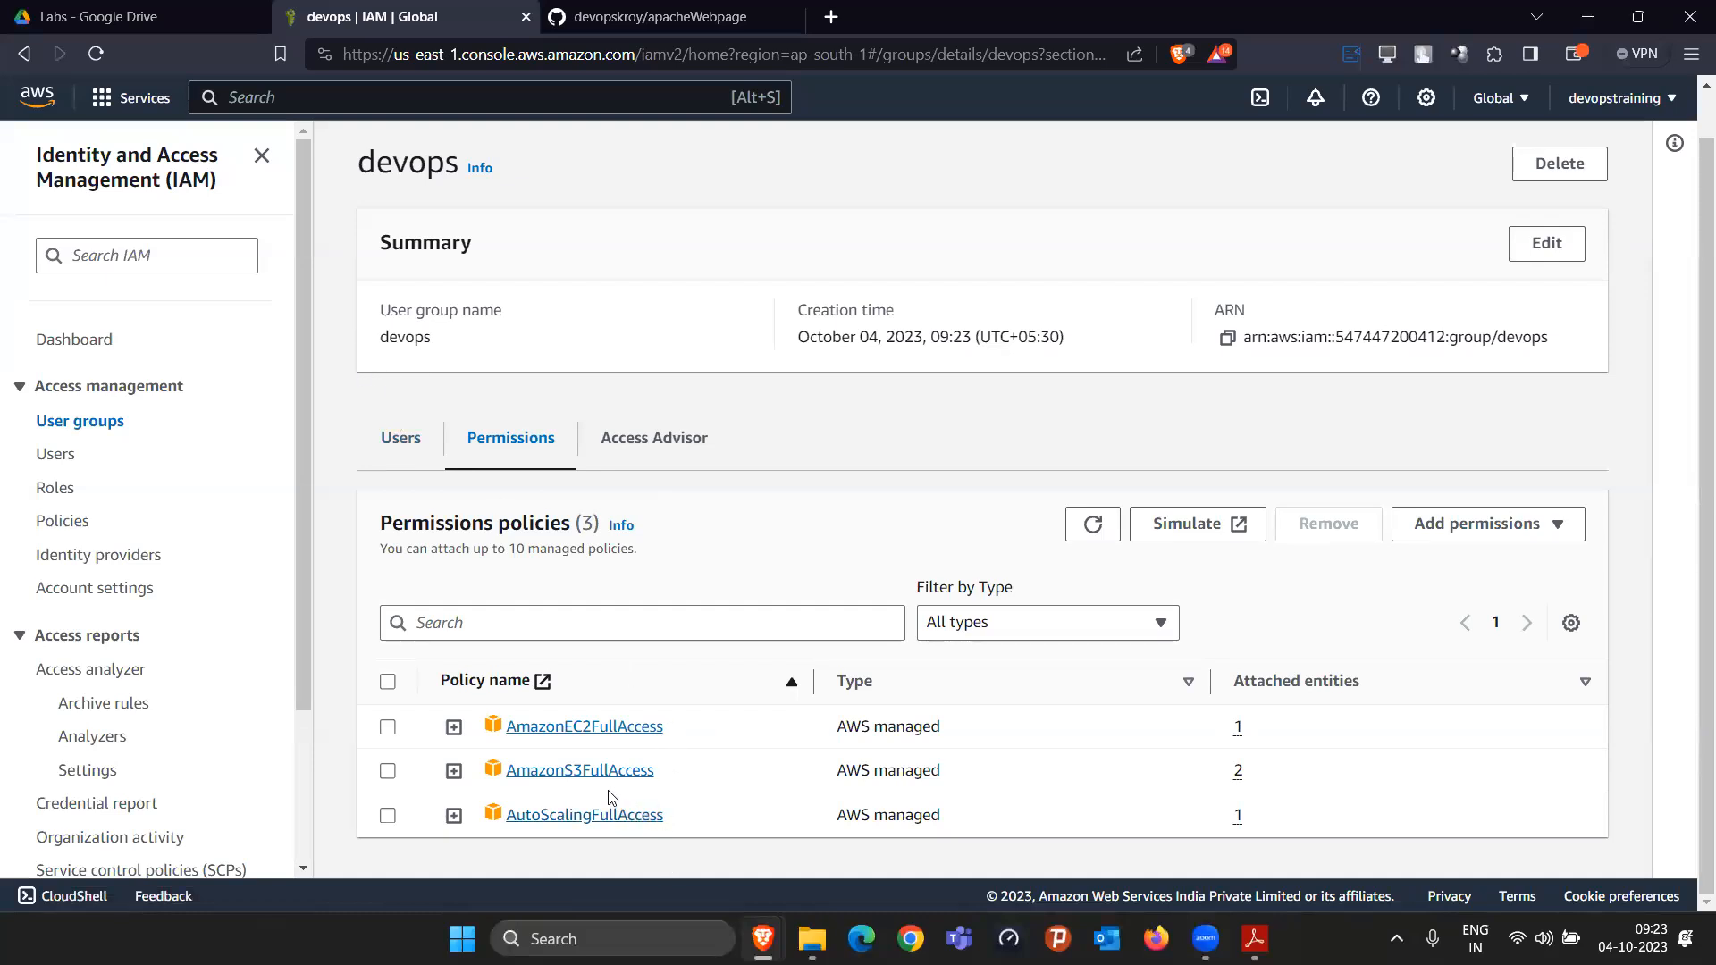
Step: Switch to the private session's EC2 console, open the instances list and refresh it to test the IAM user's access
mouse_move(762, 939)
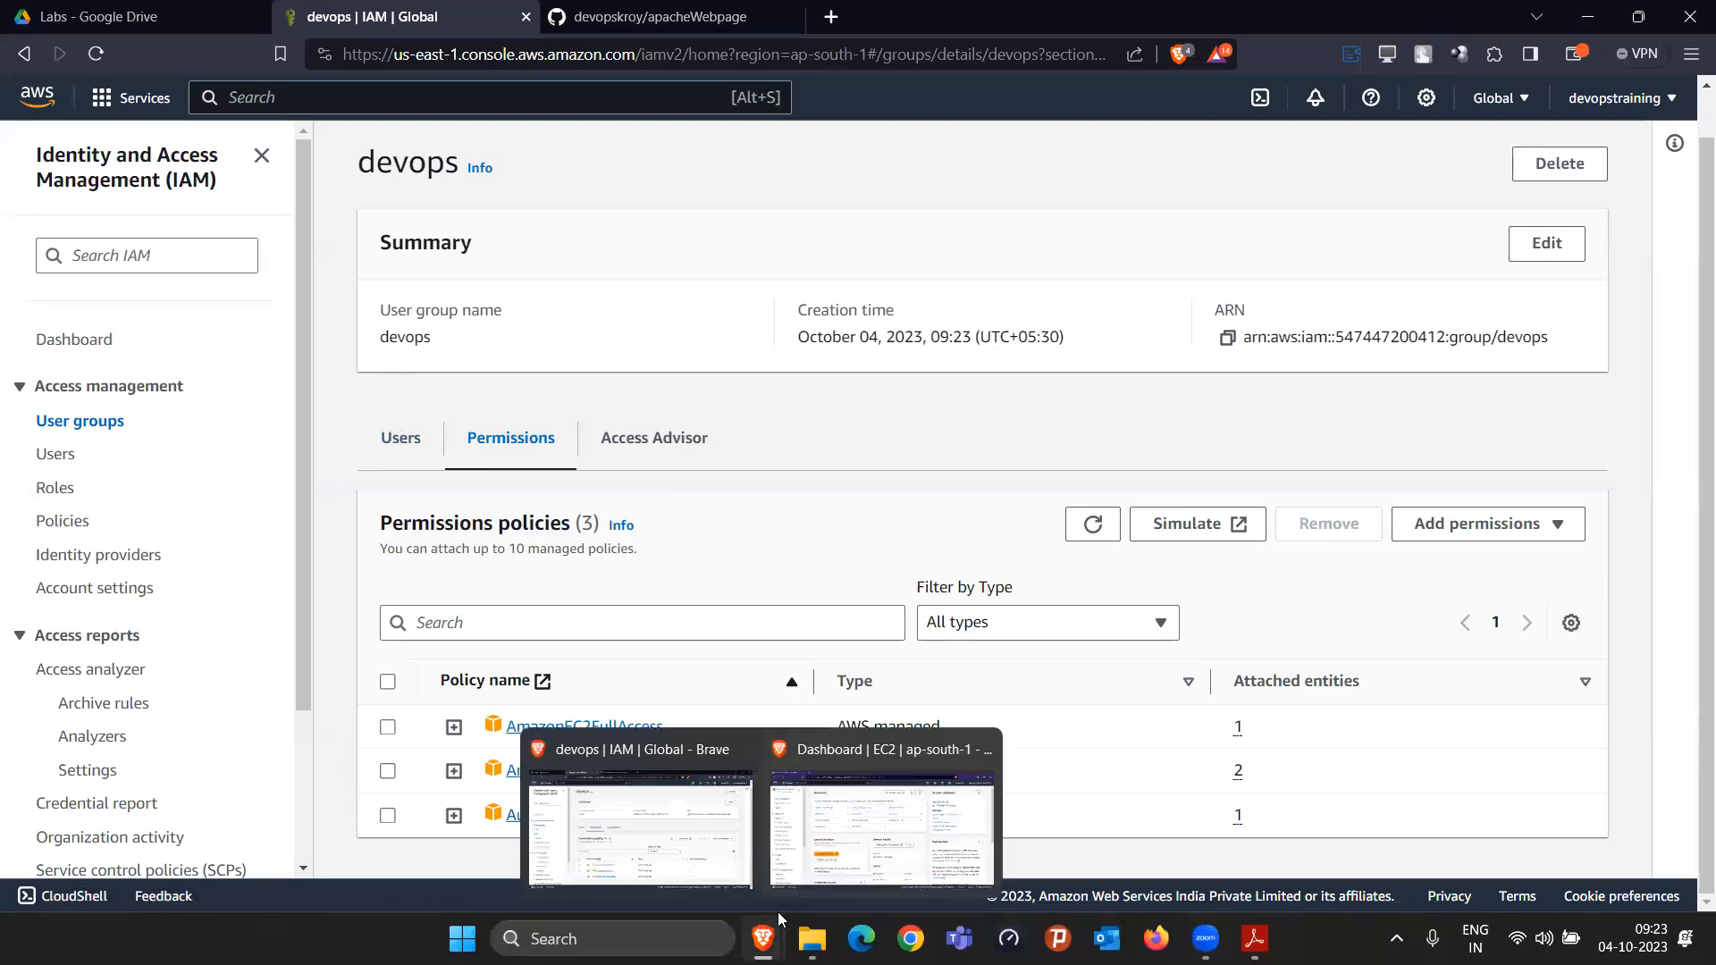
left_click(861, 835)
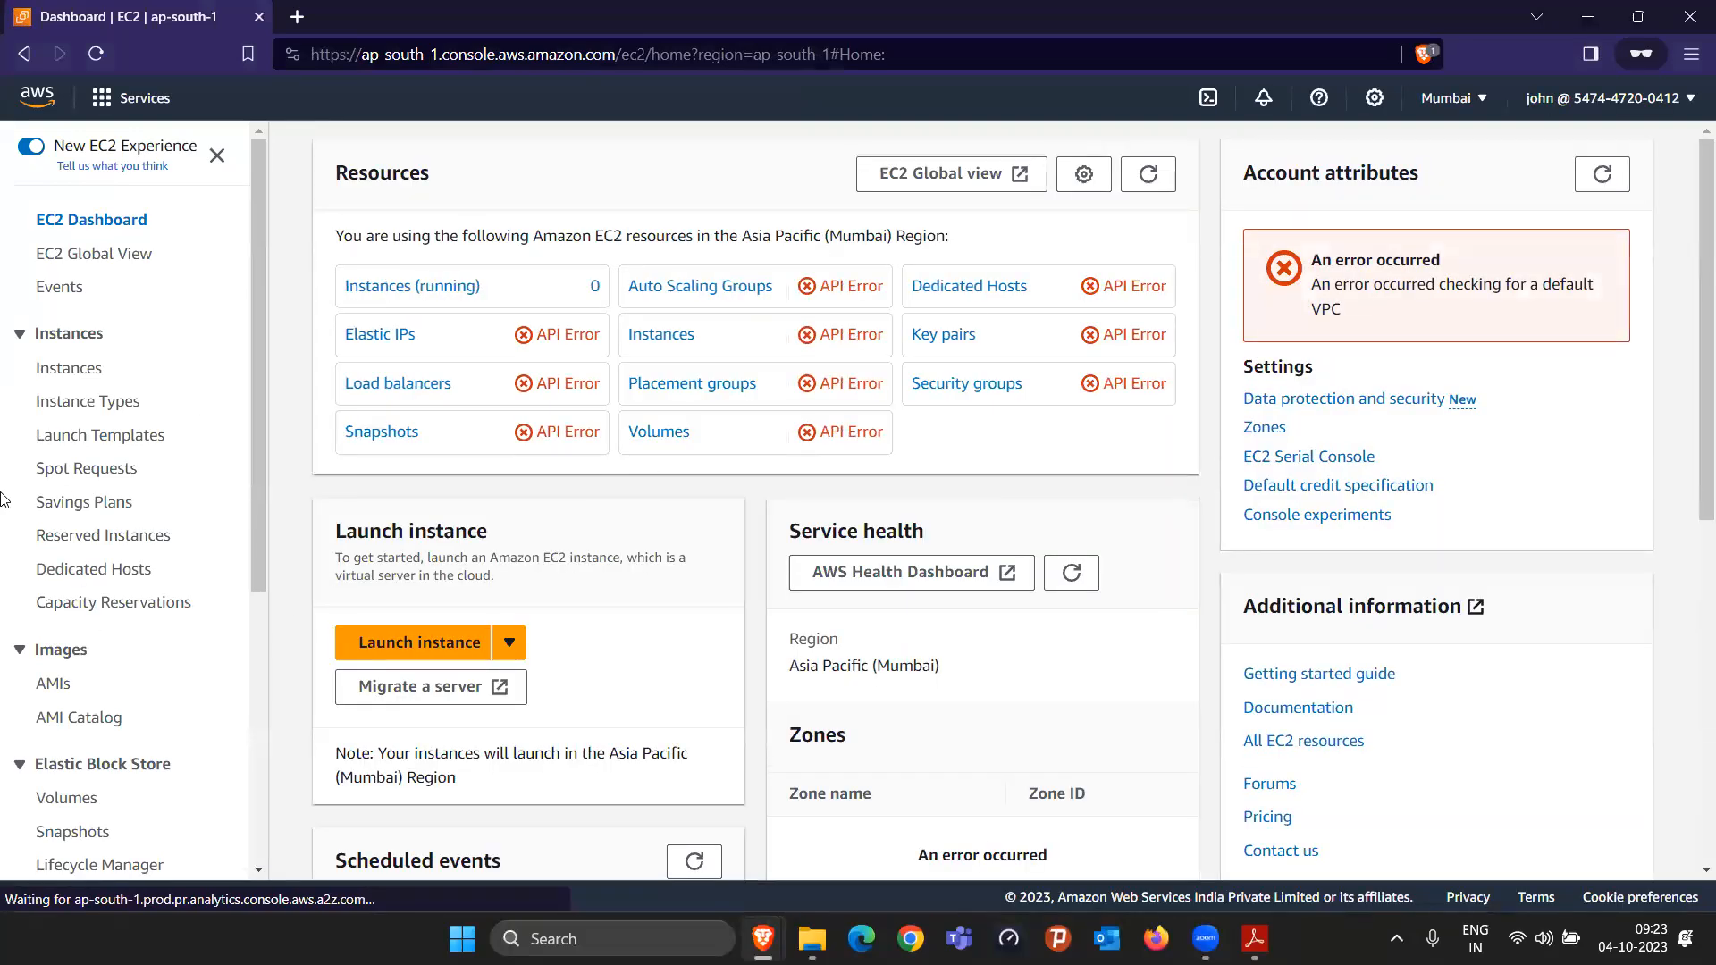
left_click(69, 380)
left_click(1006, 149)
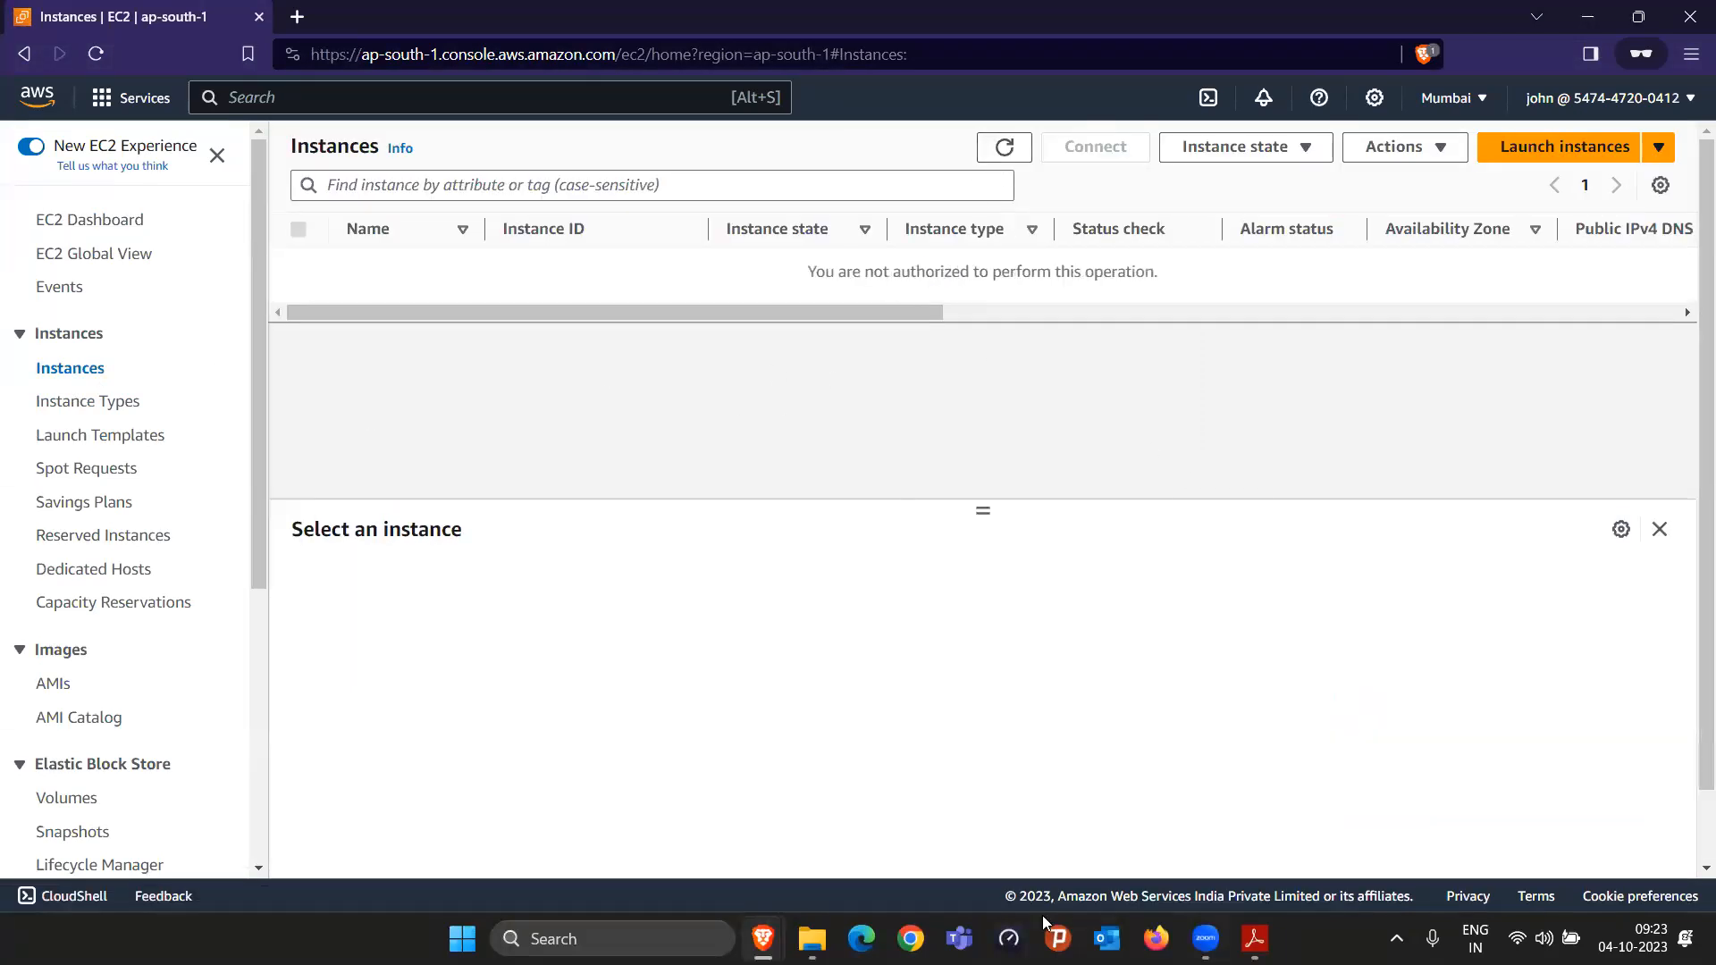
Step: Return to the administrator's window and add the IAM user to the devops group from the user's group membership settings
mouse_move(758, 934)
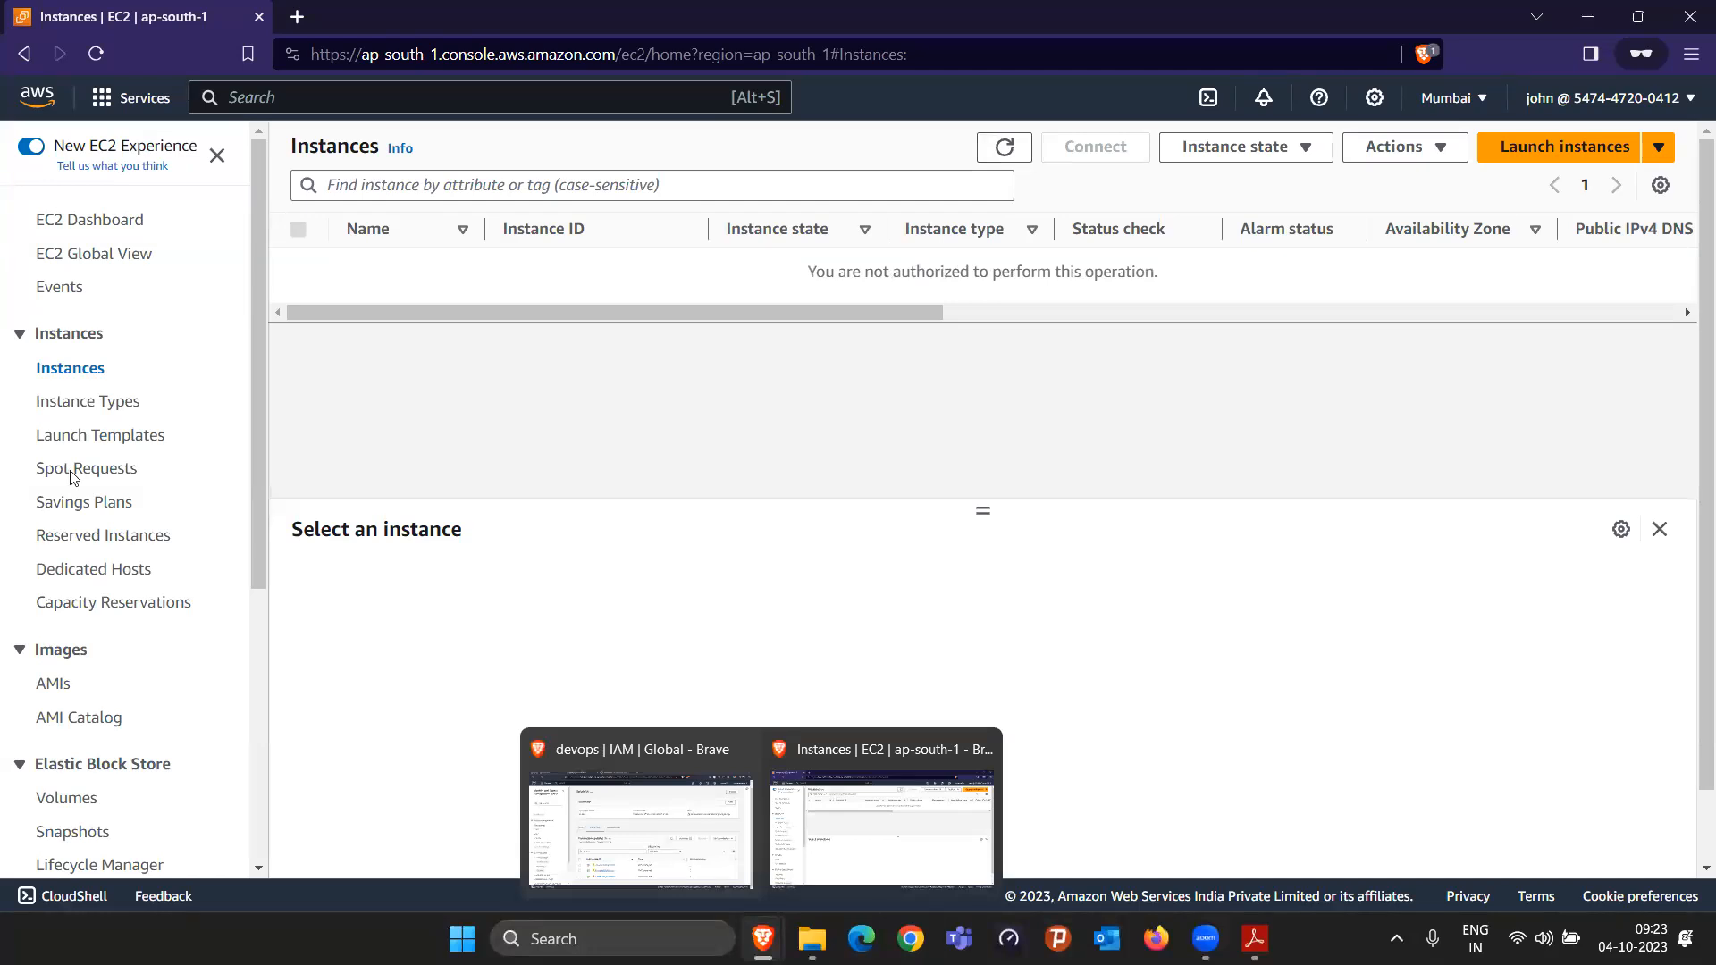
key("alt+Tab")
left_click(396, 453)
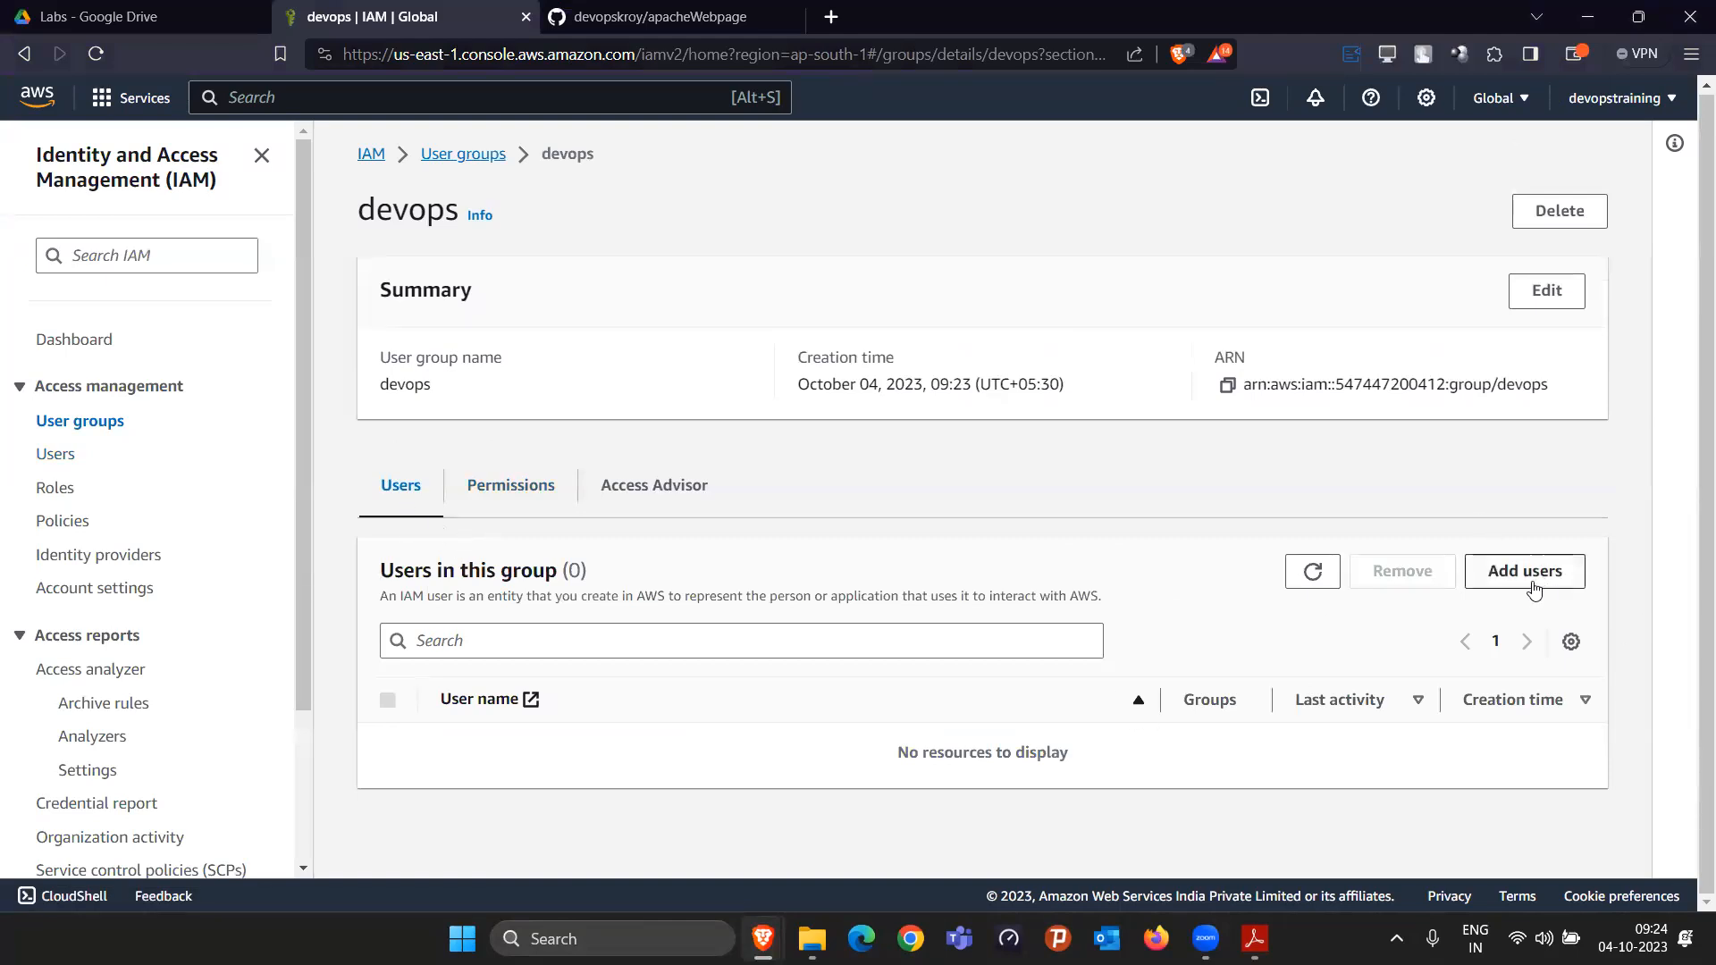
left_click(56, 454)
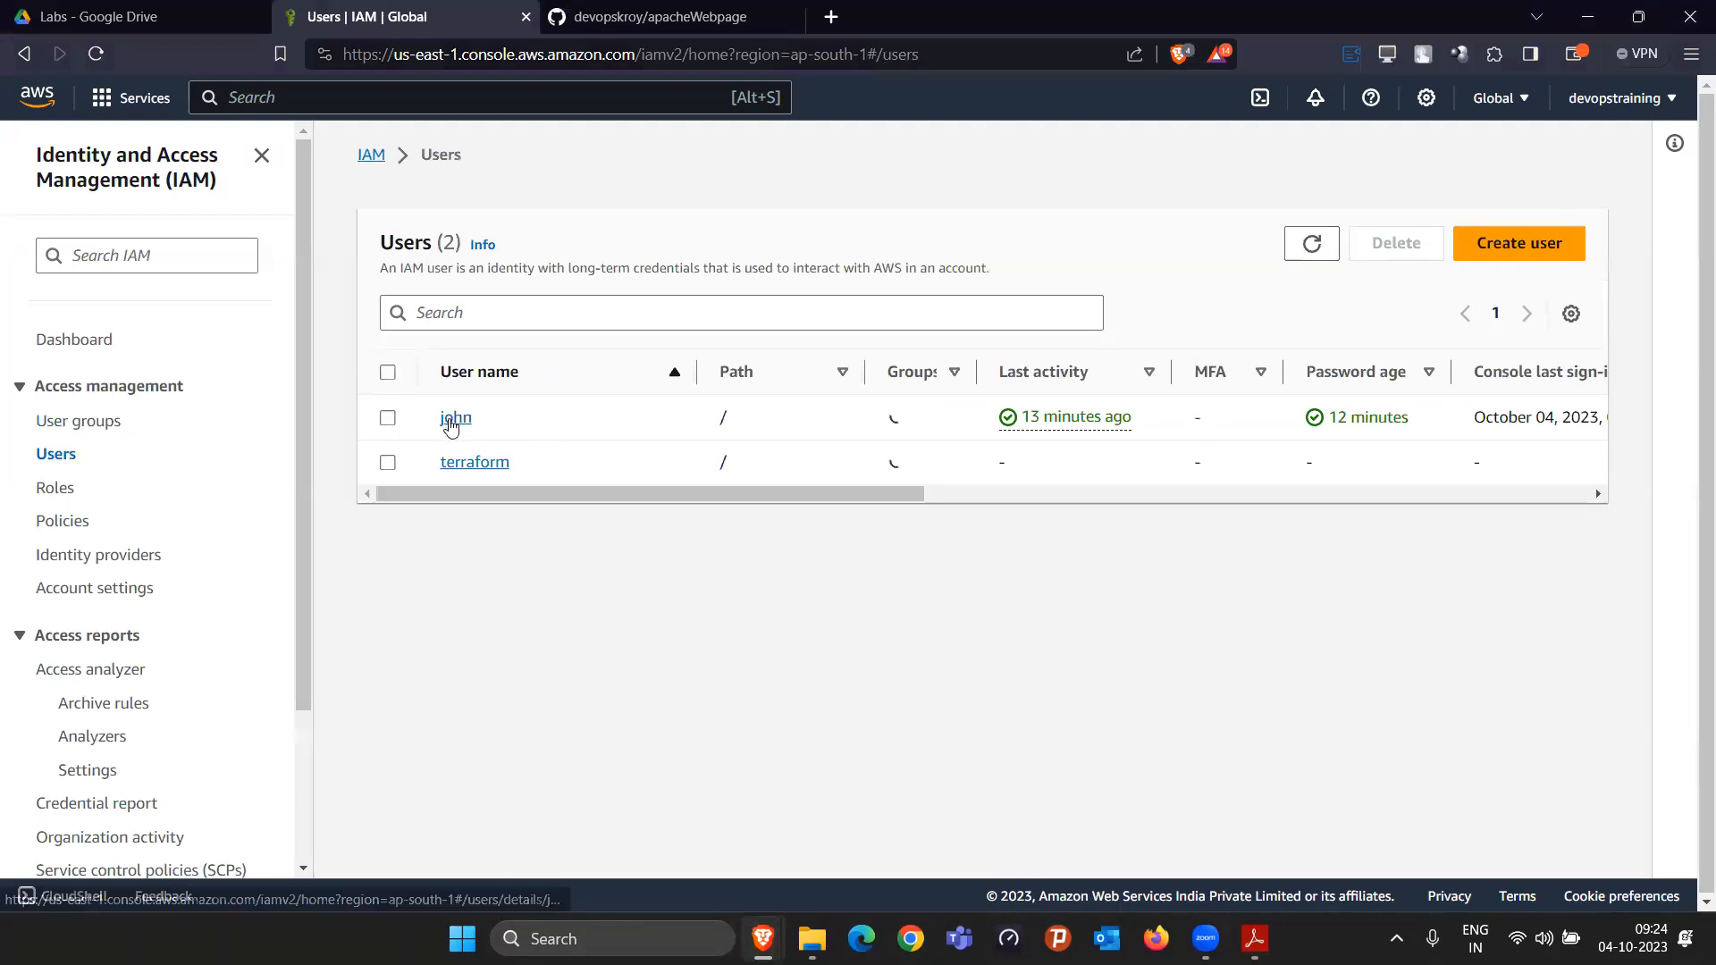
left_click(469, 418)
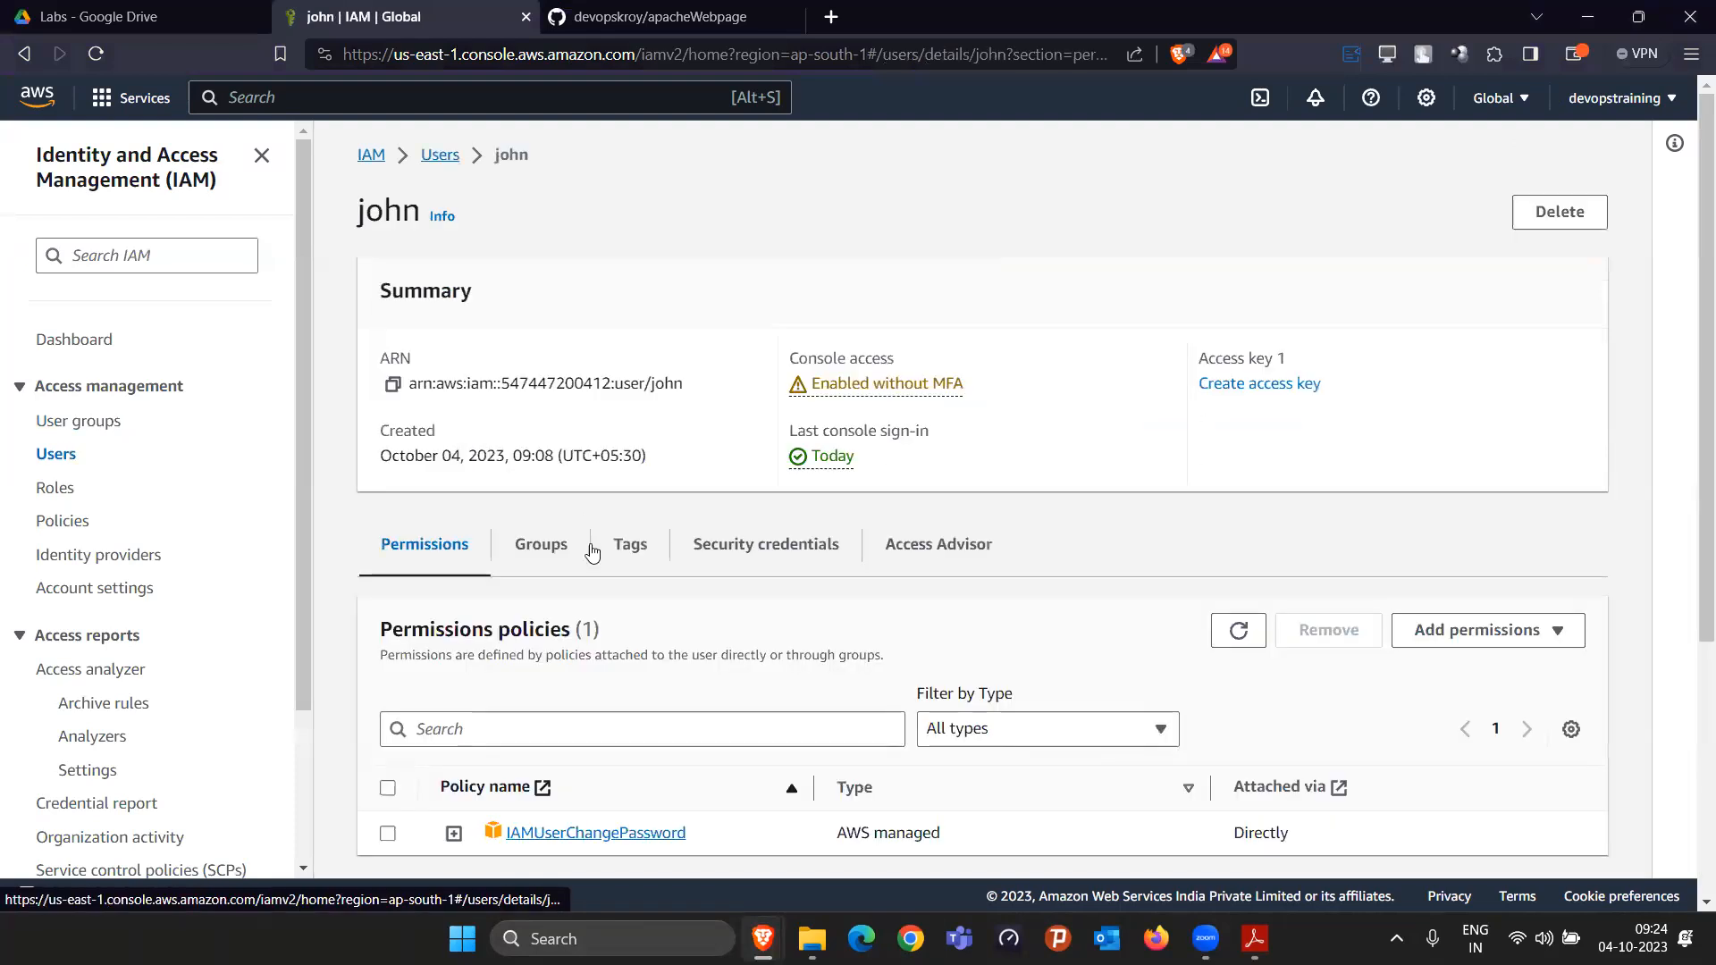
left_click(518, 549)
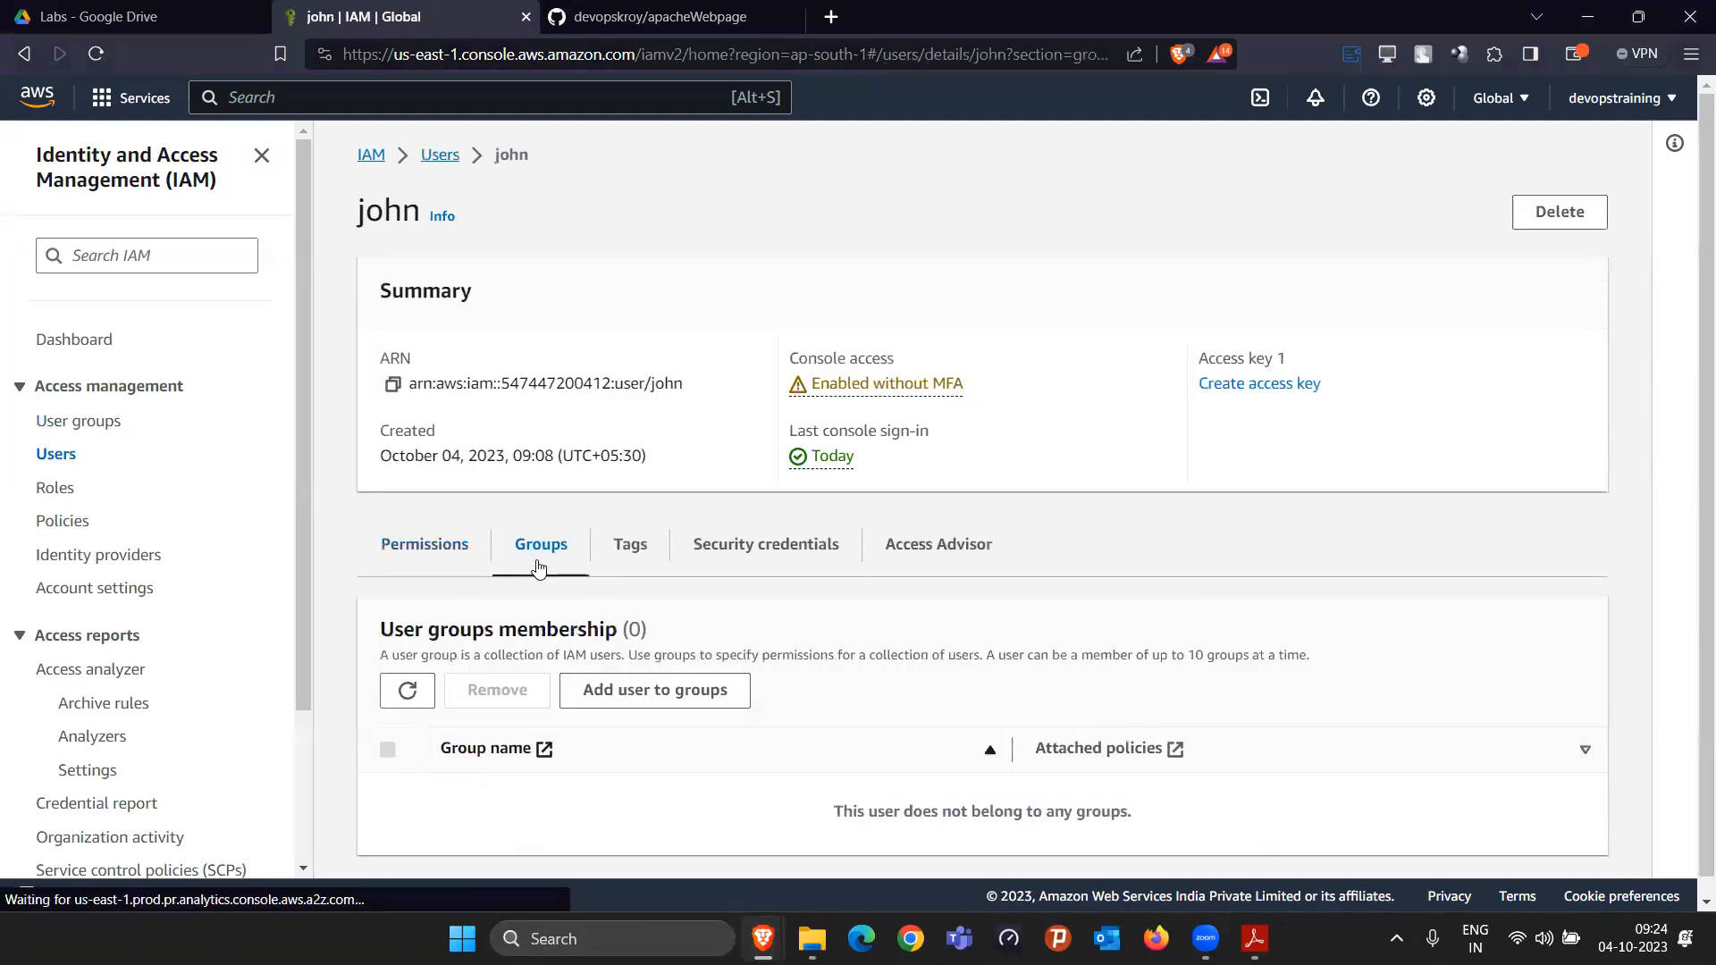
left_click(672, 693)
left_click(119, 471)
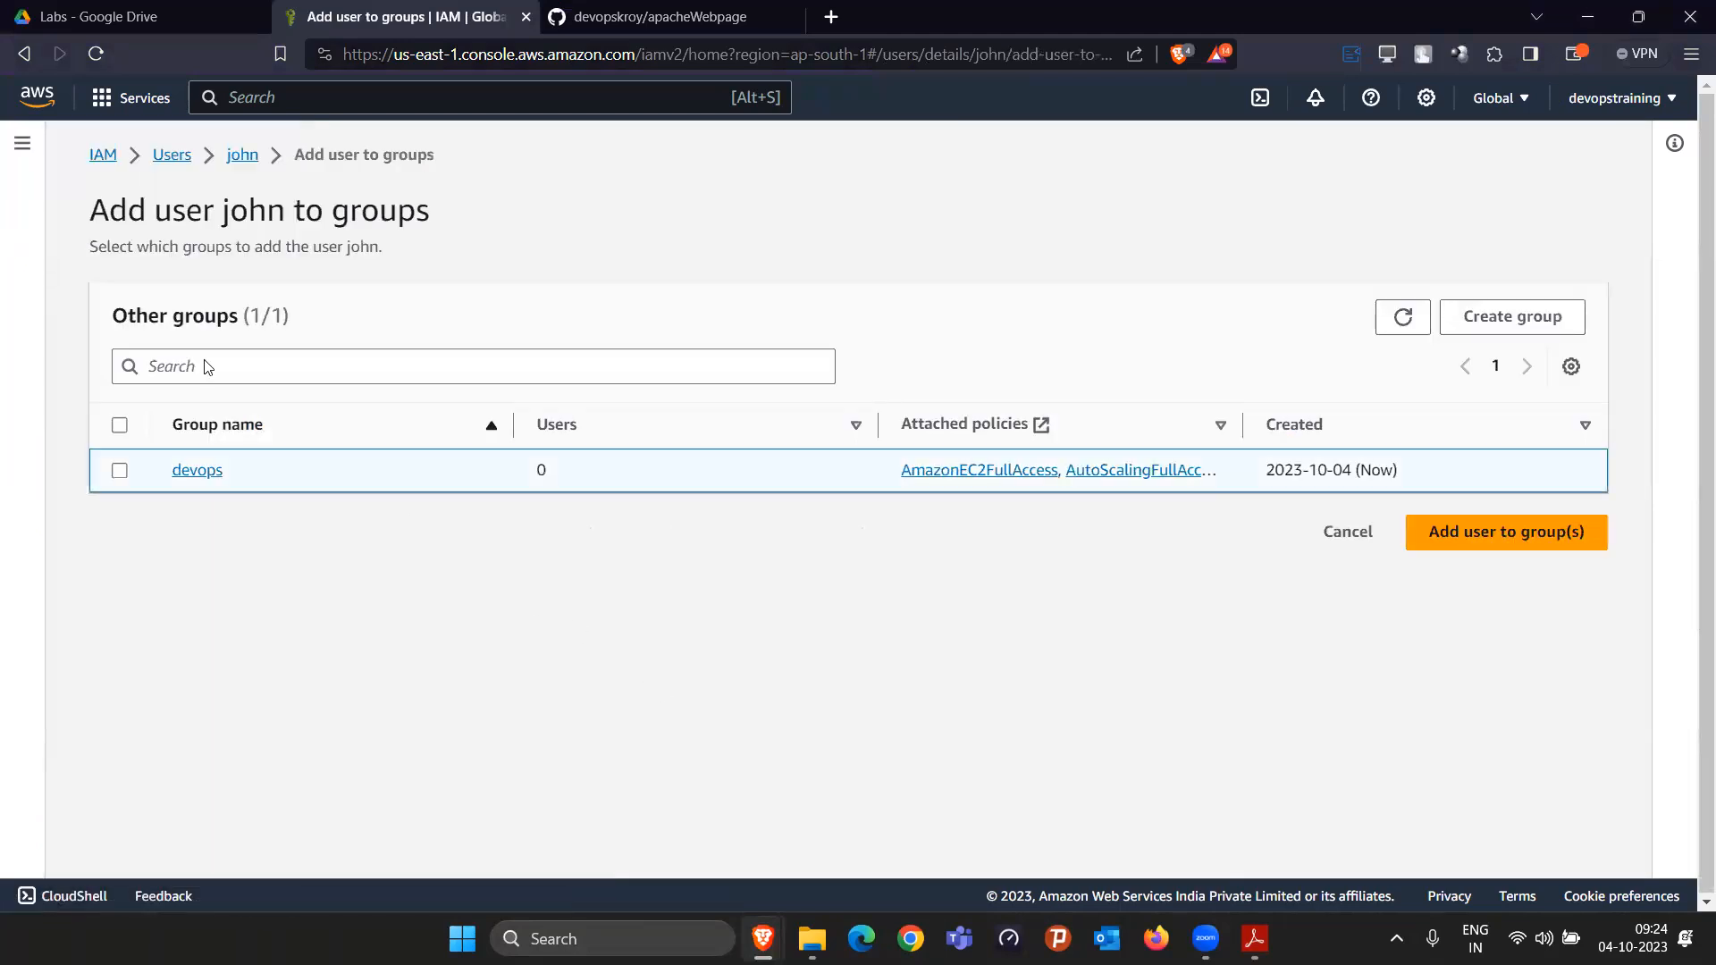
left_click(1472, 536)
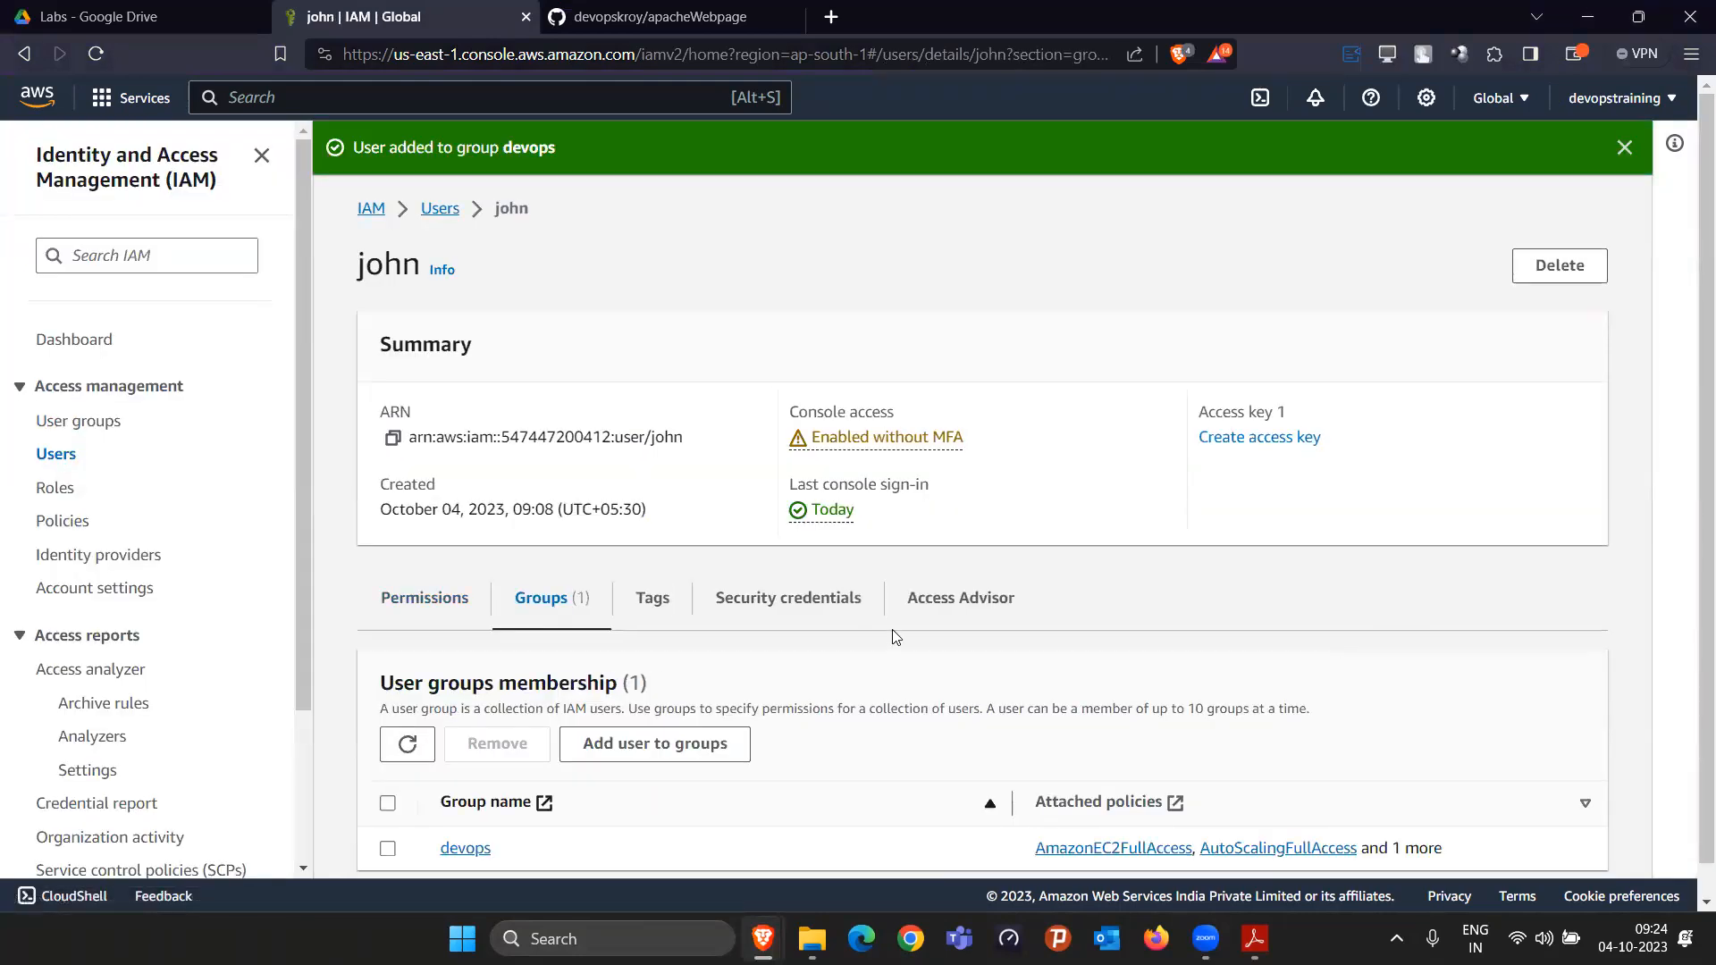
Step: Review the IAM user's group membership and the permissions policies inherited from the devops group
scroll(894, 636, "down", 1)
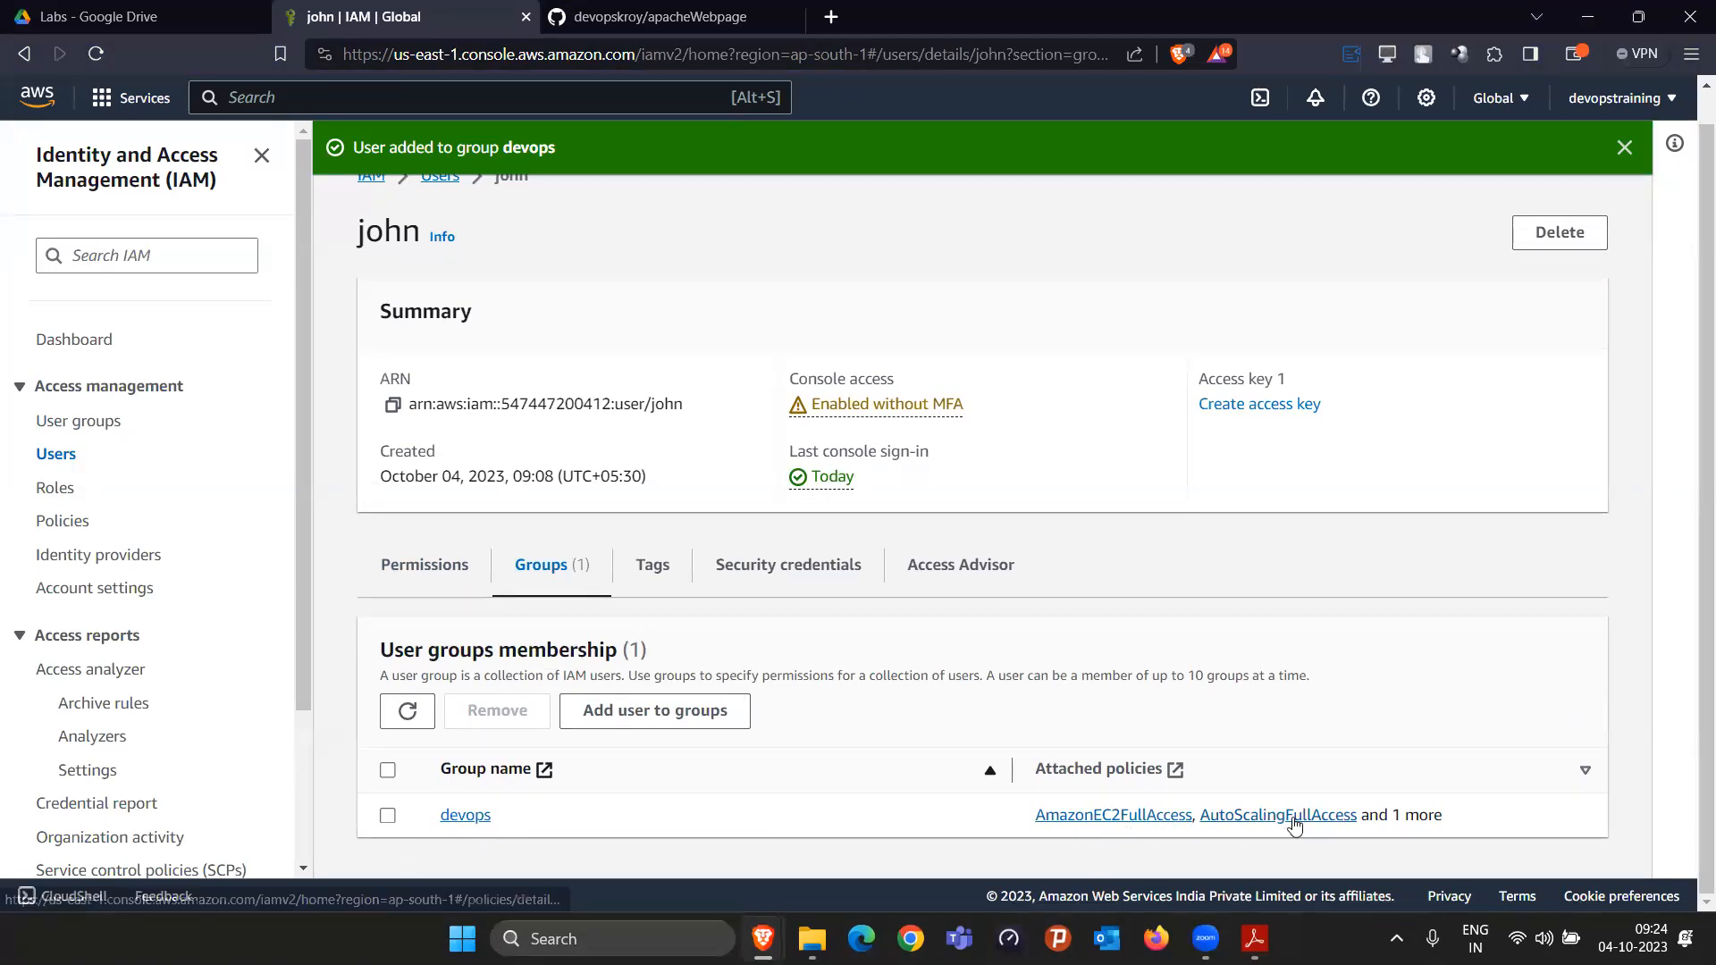
left_click(452, 571)
scroll(1116, 616, "down", 5)
scroll(1115, 617, "down", 1)
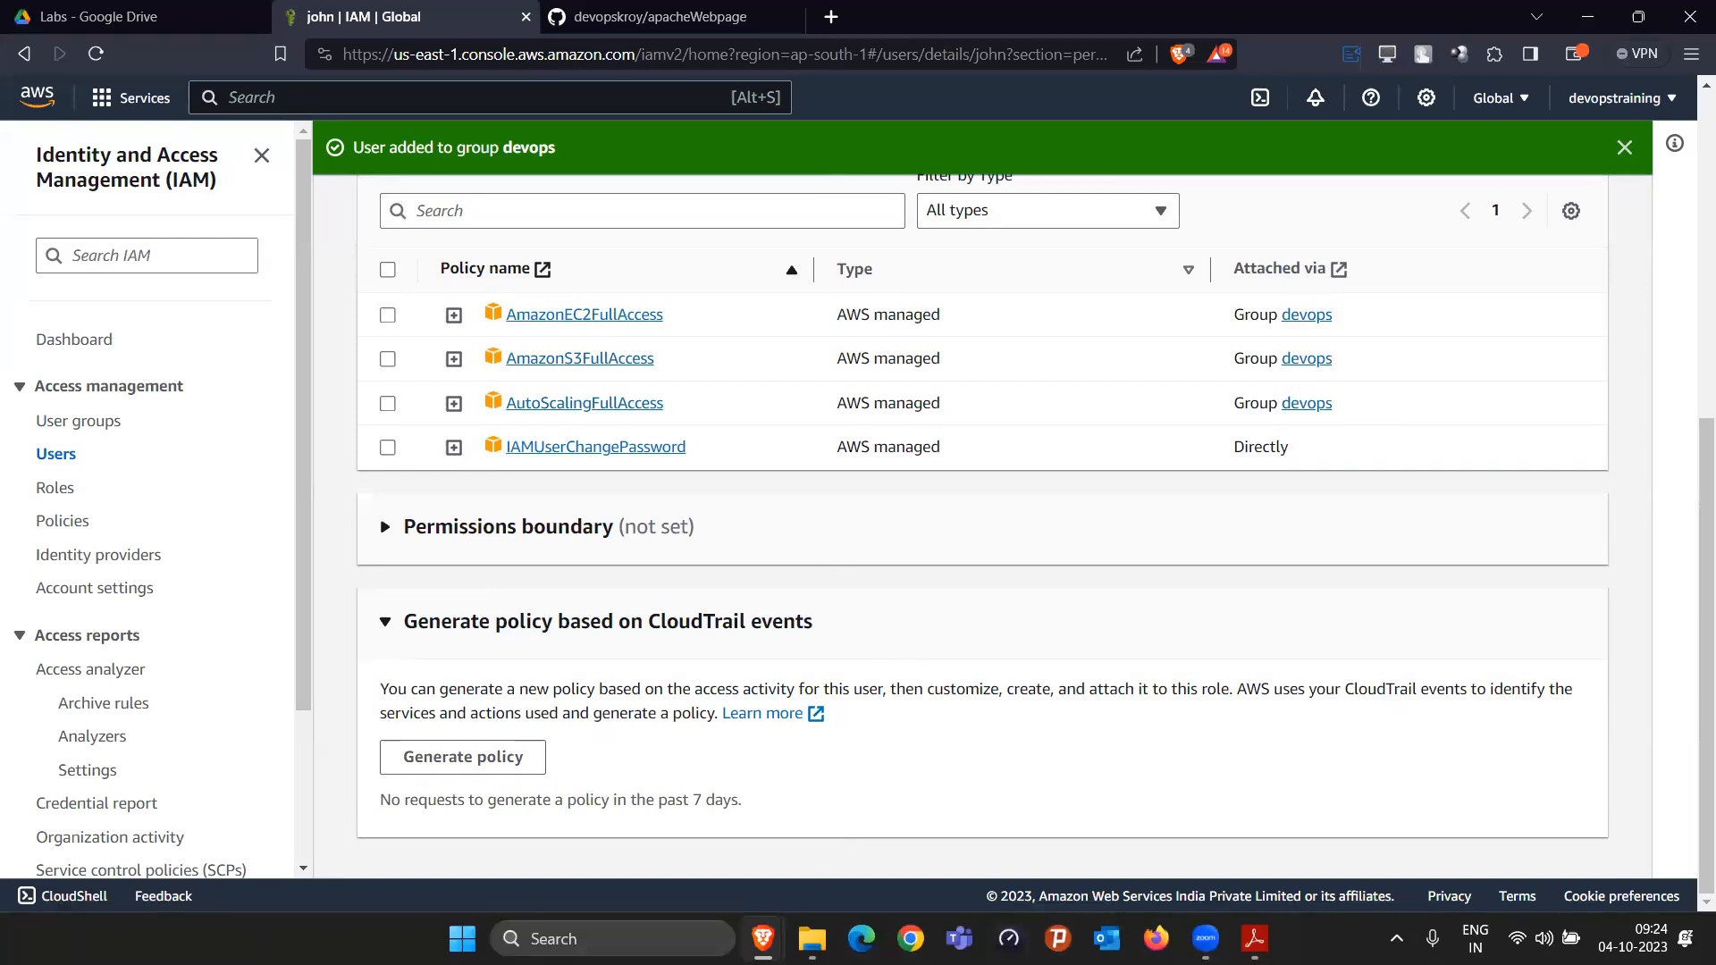
Step: Reload the EC2 instances list in the private session to retest access, and minimize that window
key("alt+Tab")
left_click(104, 53)
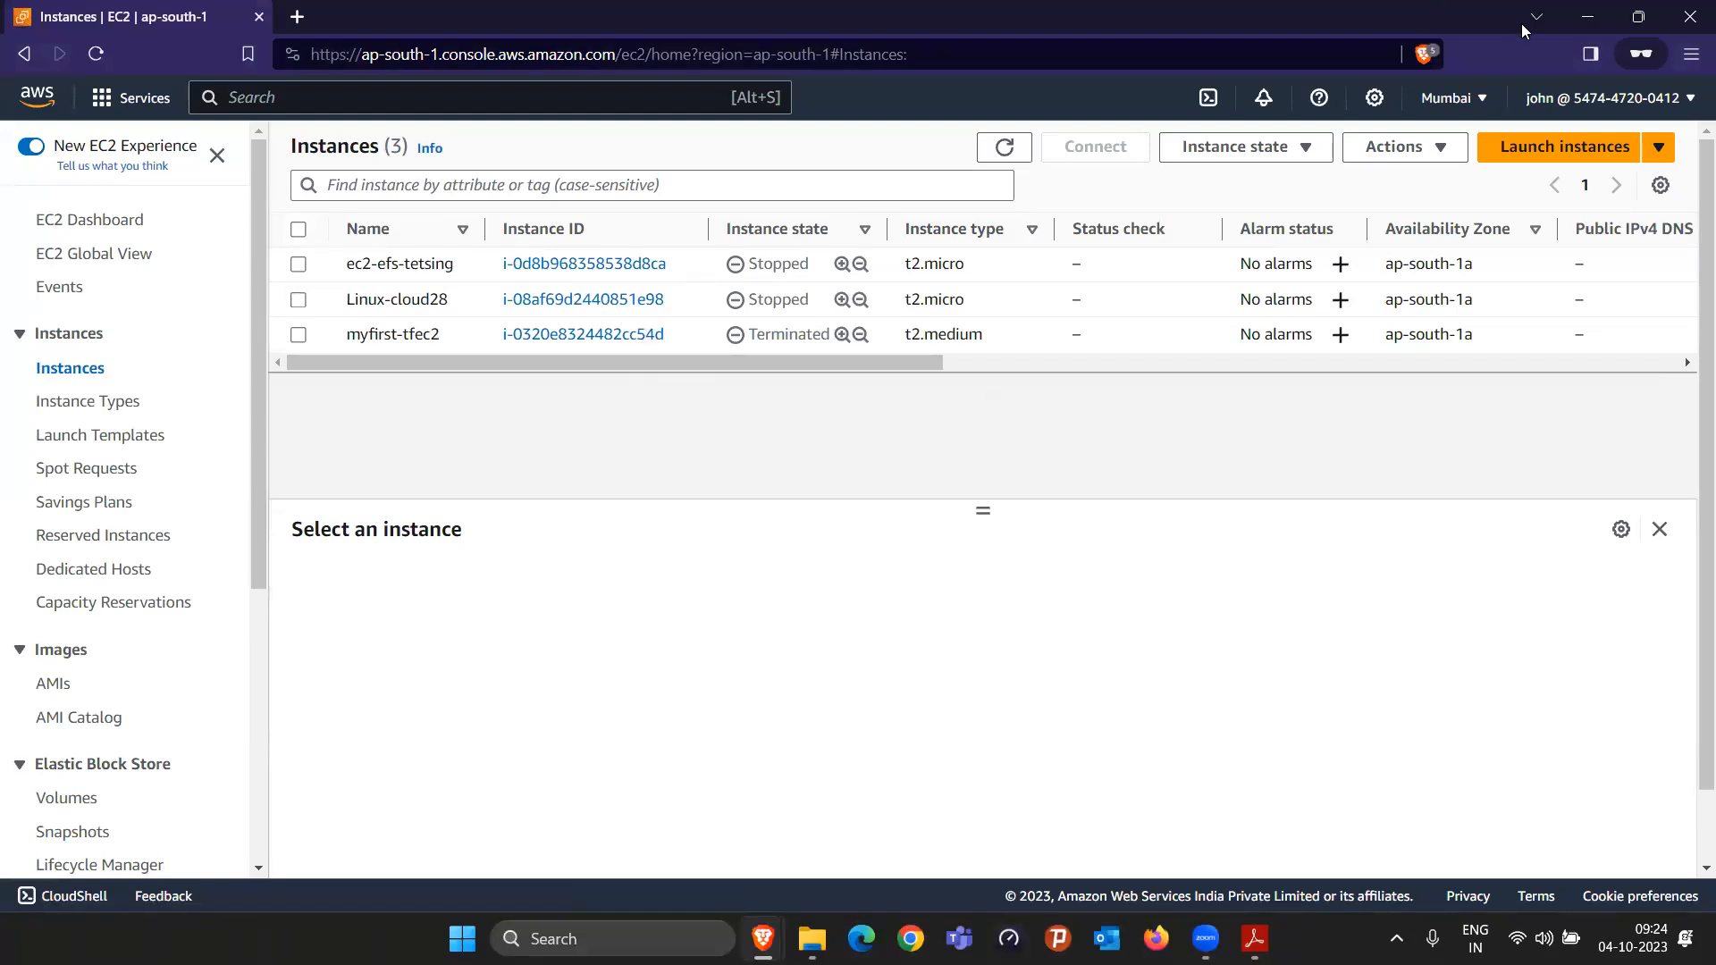
left_click(1587, 16)
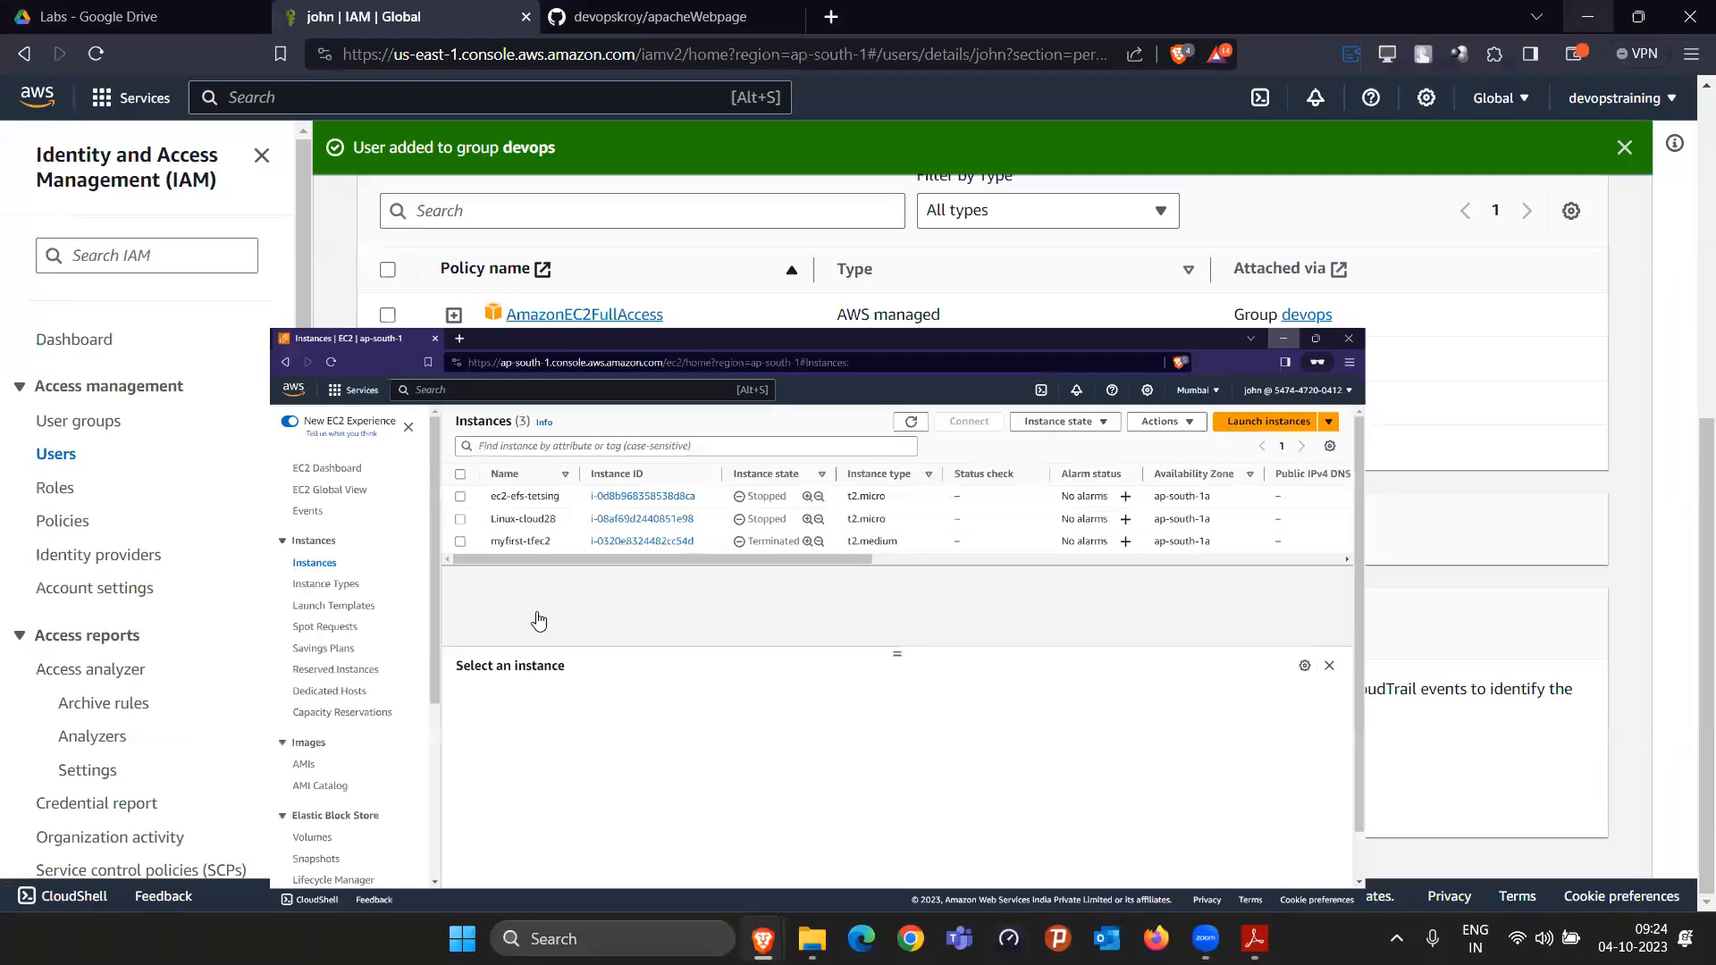
Step: Examine in the administrator's window how each of the IAM user's permissions policies is attached
scroll(456, 302, "up", 5)
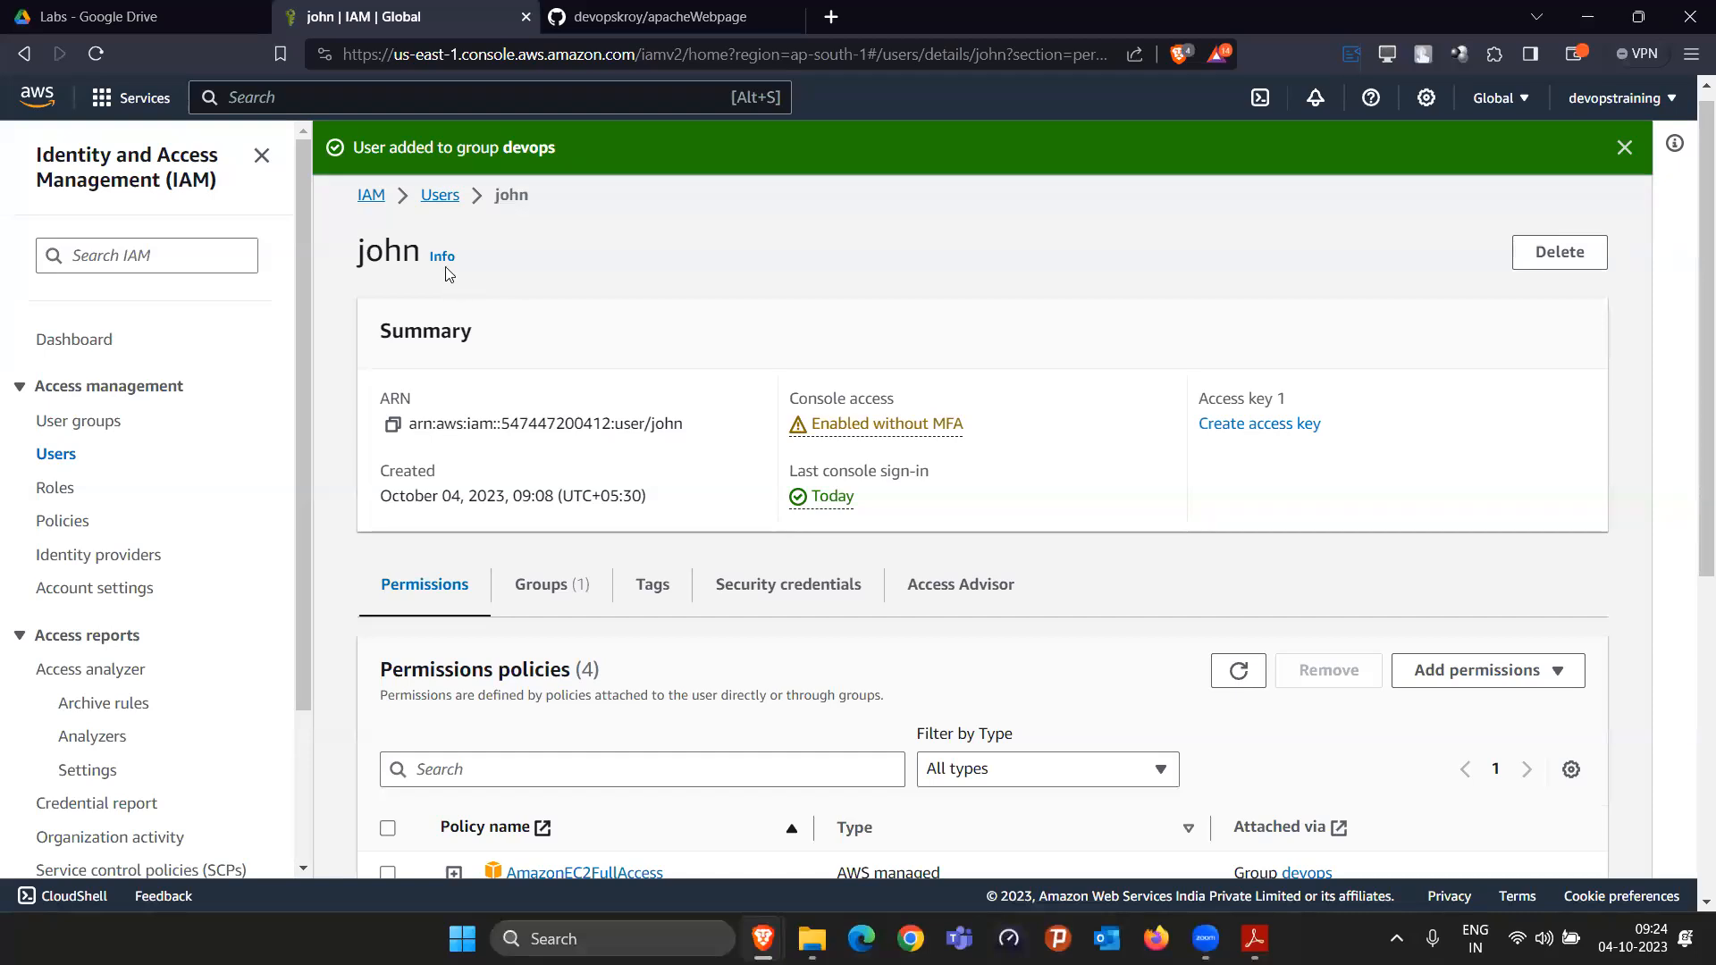
scroll(957, 587, "down", 5)
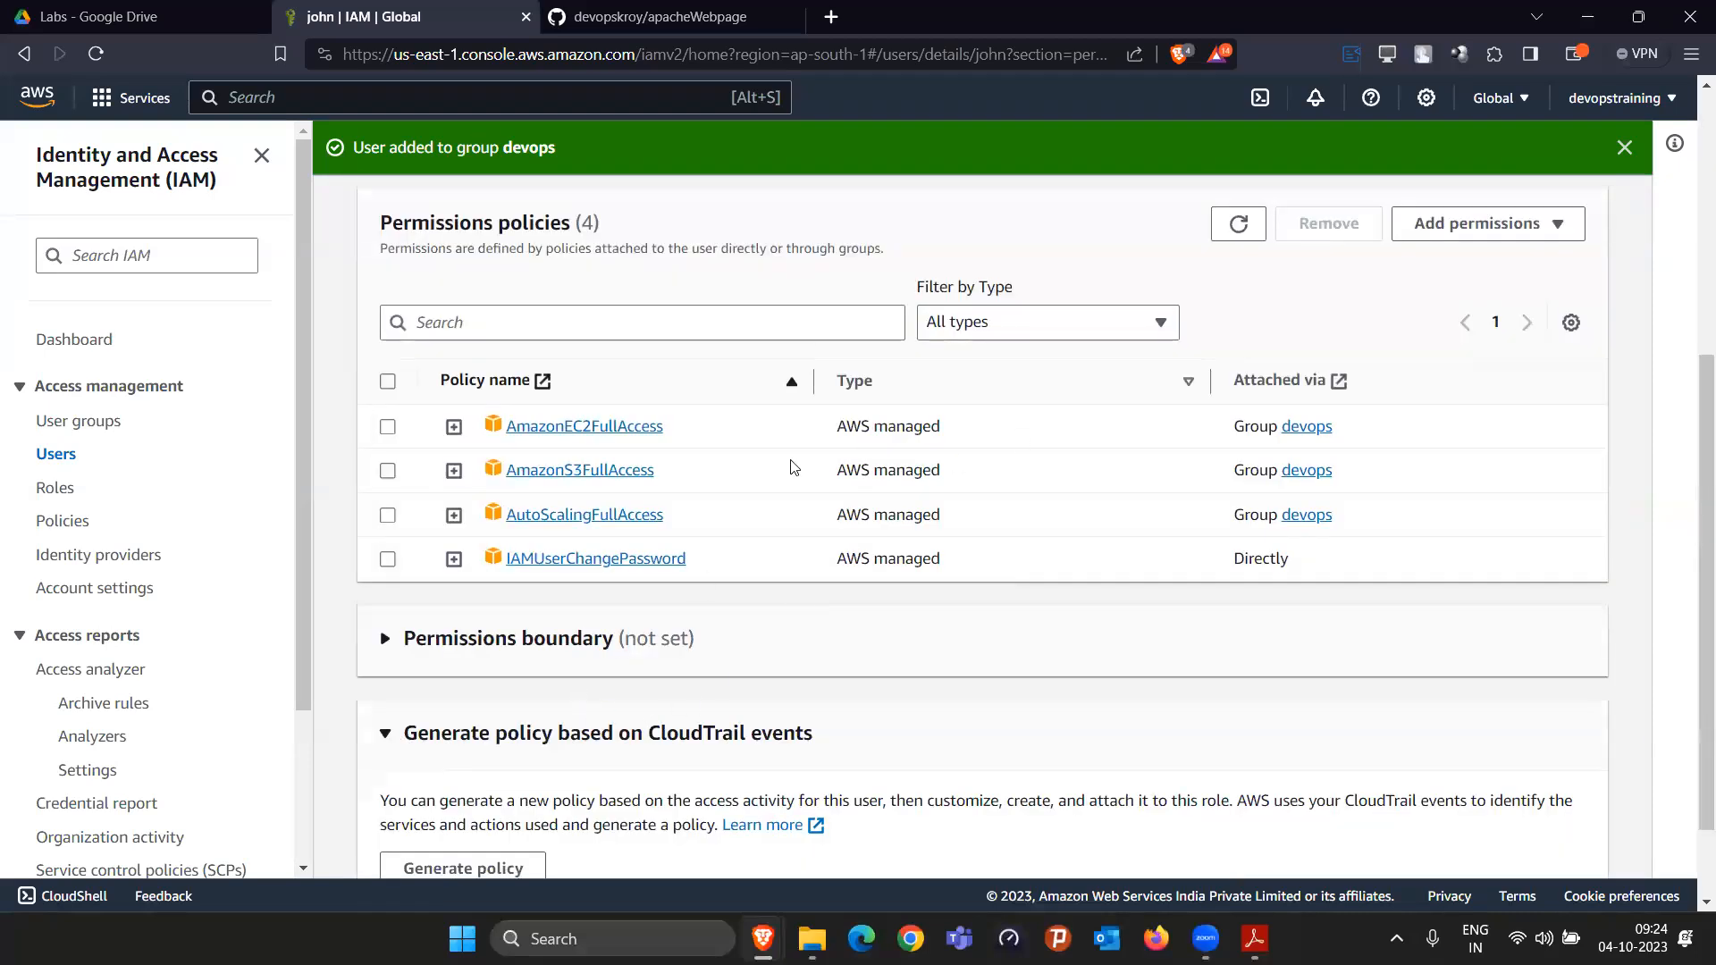
scroll(791, 466, "up", 5)
scroll(682, 563, "down", 4)
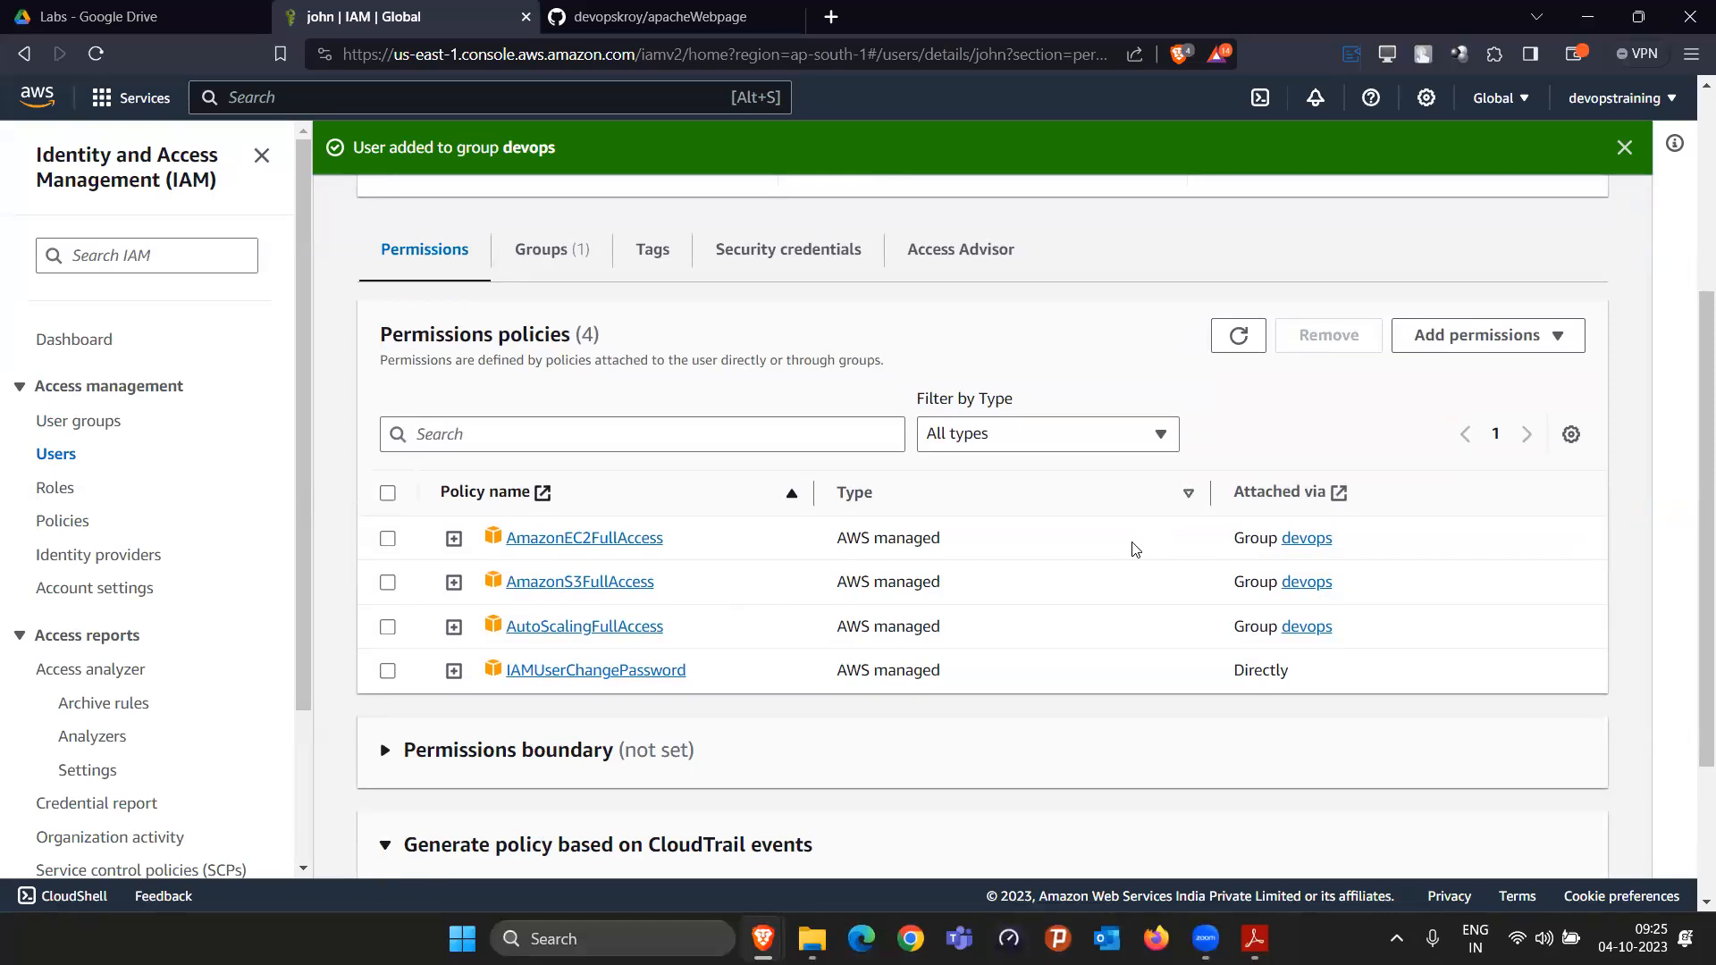
Step: Attach the AdministratorAccess policy directly to the IAM user
scroll(1004, 565, "up", 4)
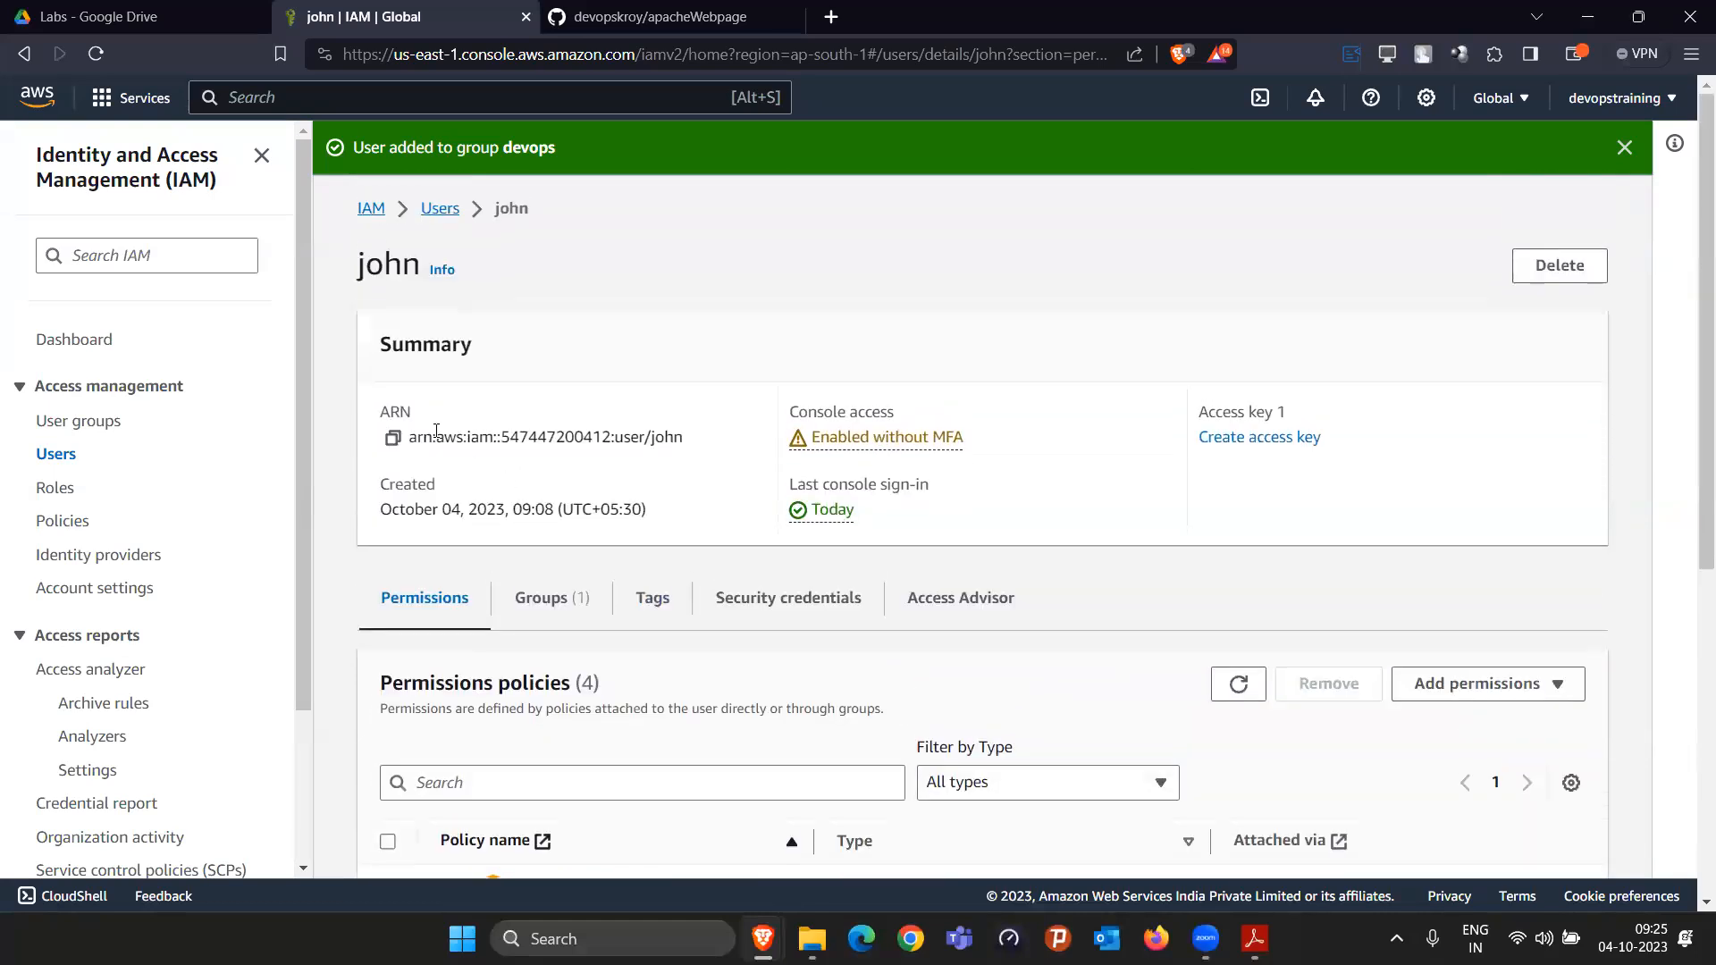
left_click(1491, 692)
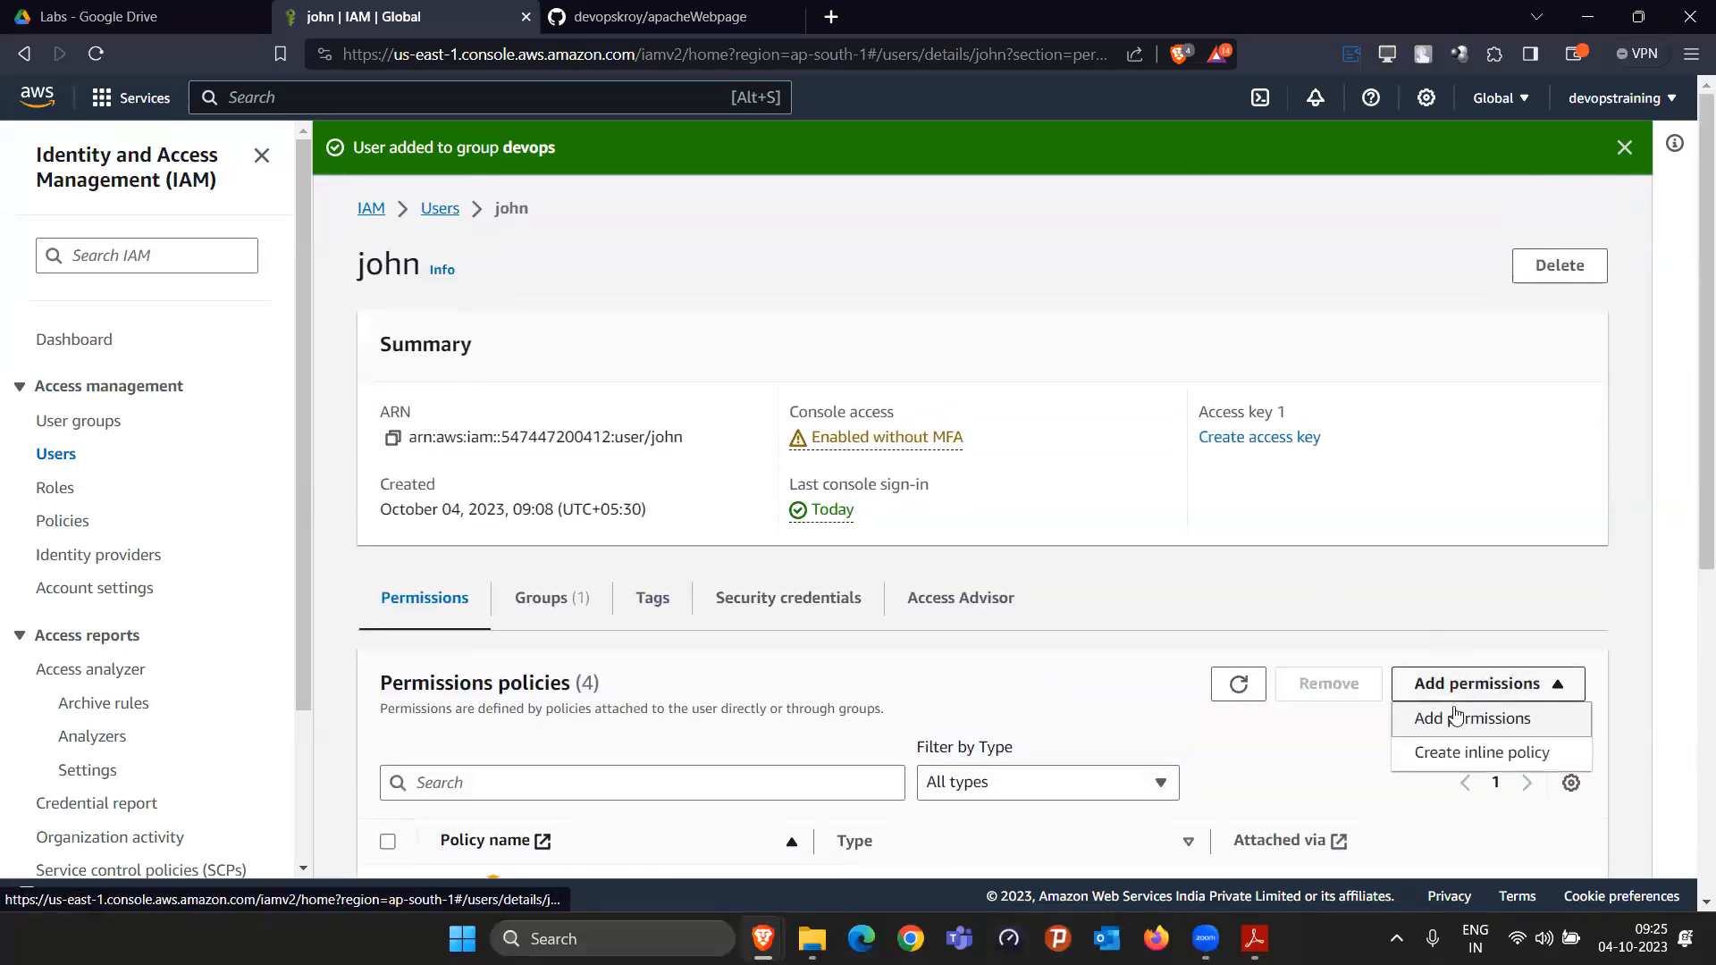
left_click(1460, 719)
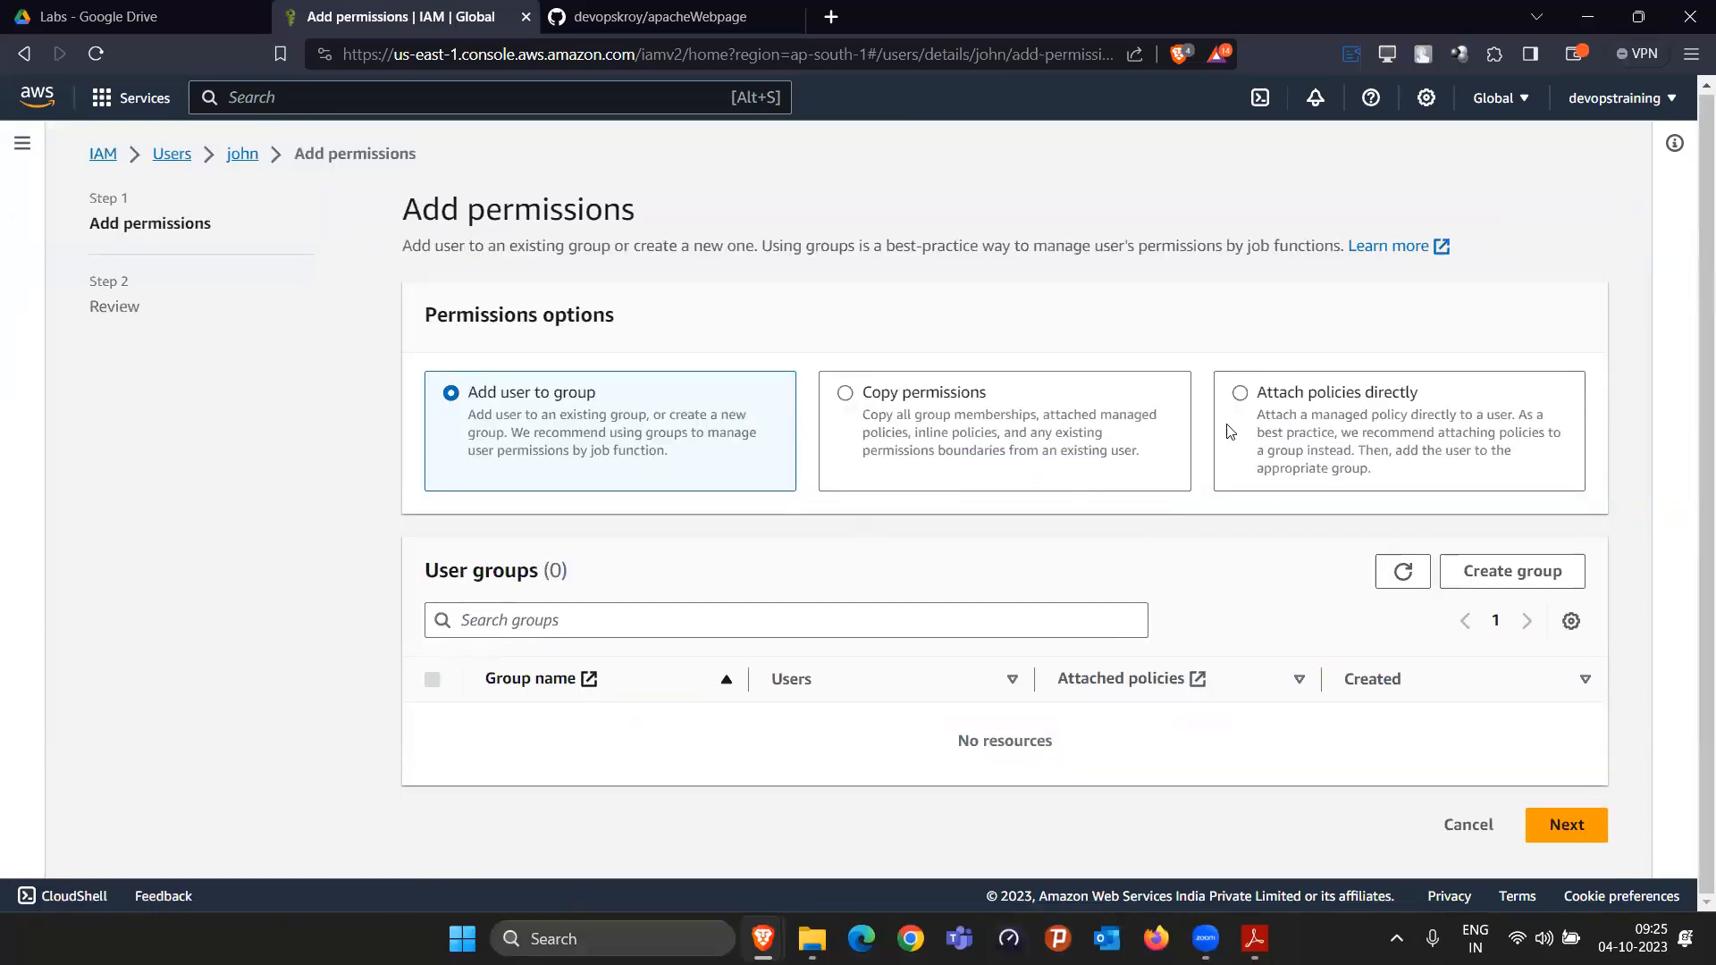
left_click(1230, 431)
scroll(983, 643, "down", 3)
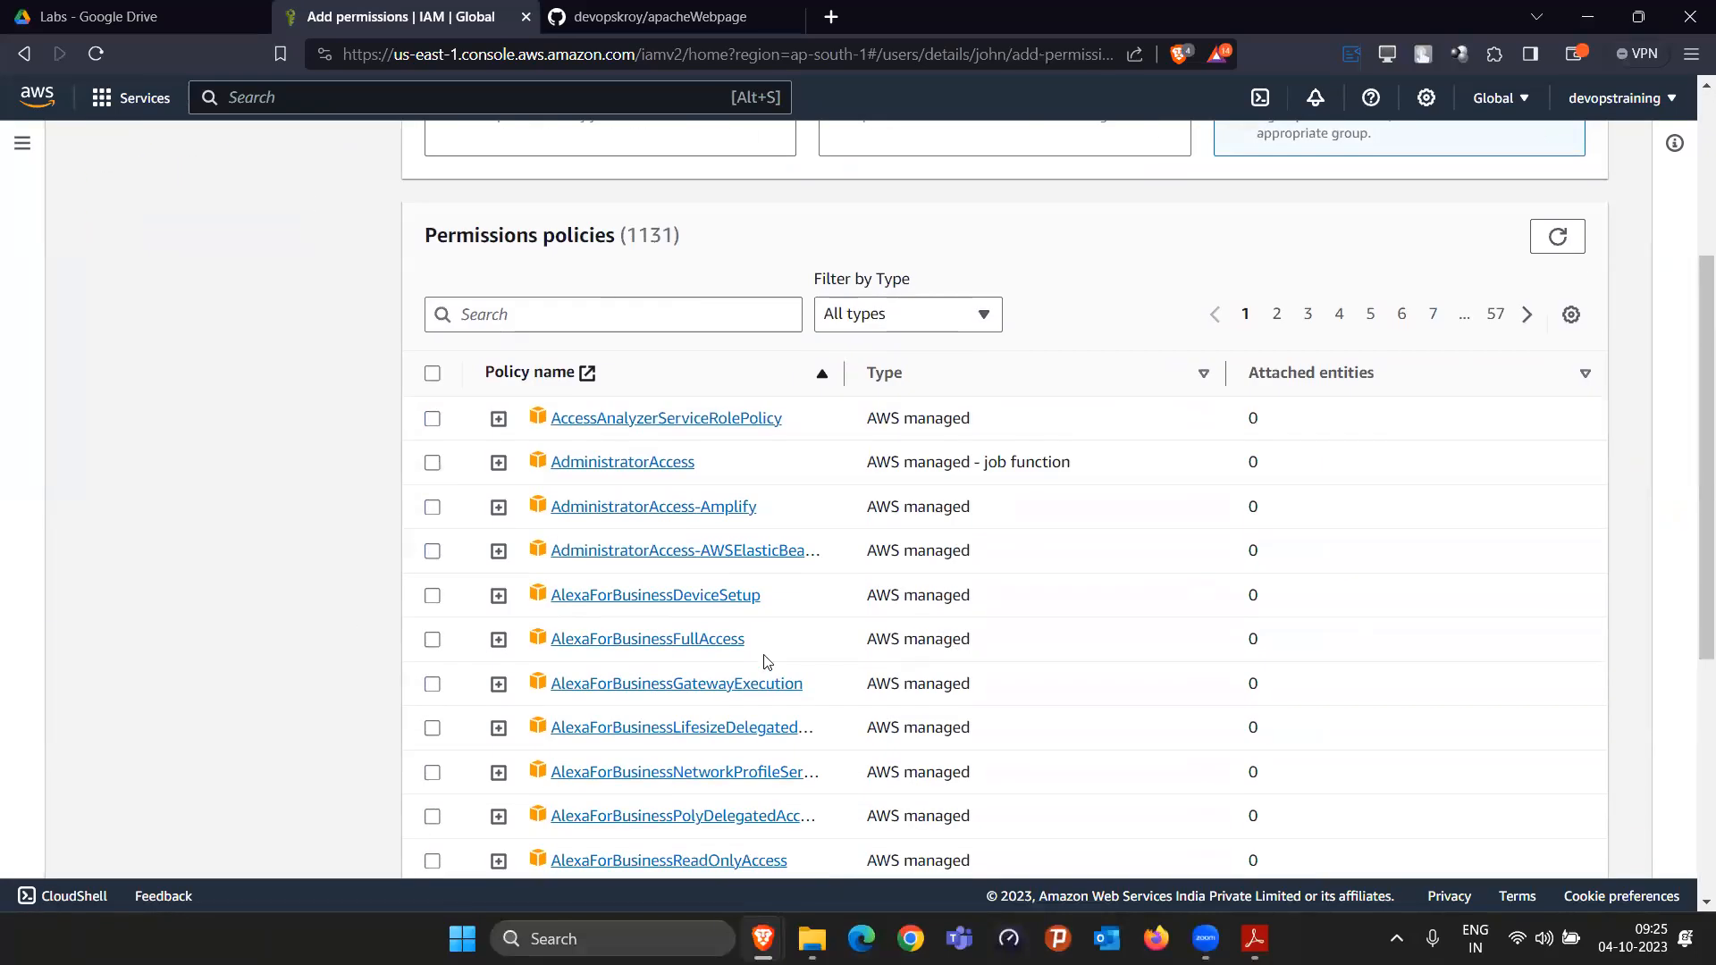
scroll(749, 783, "down", 5)
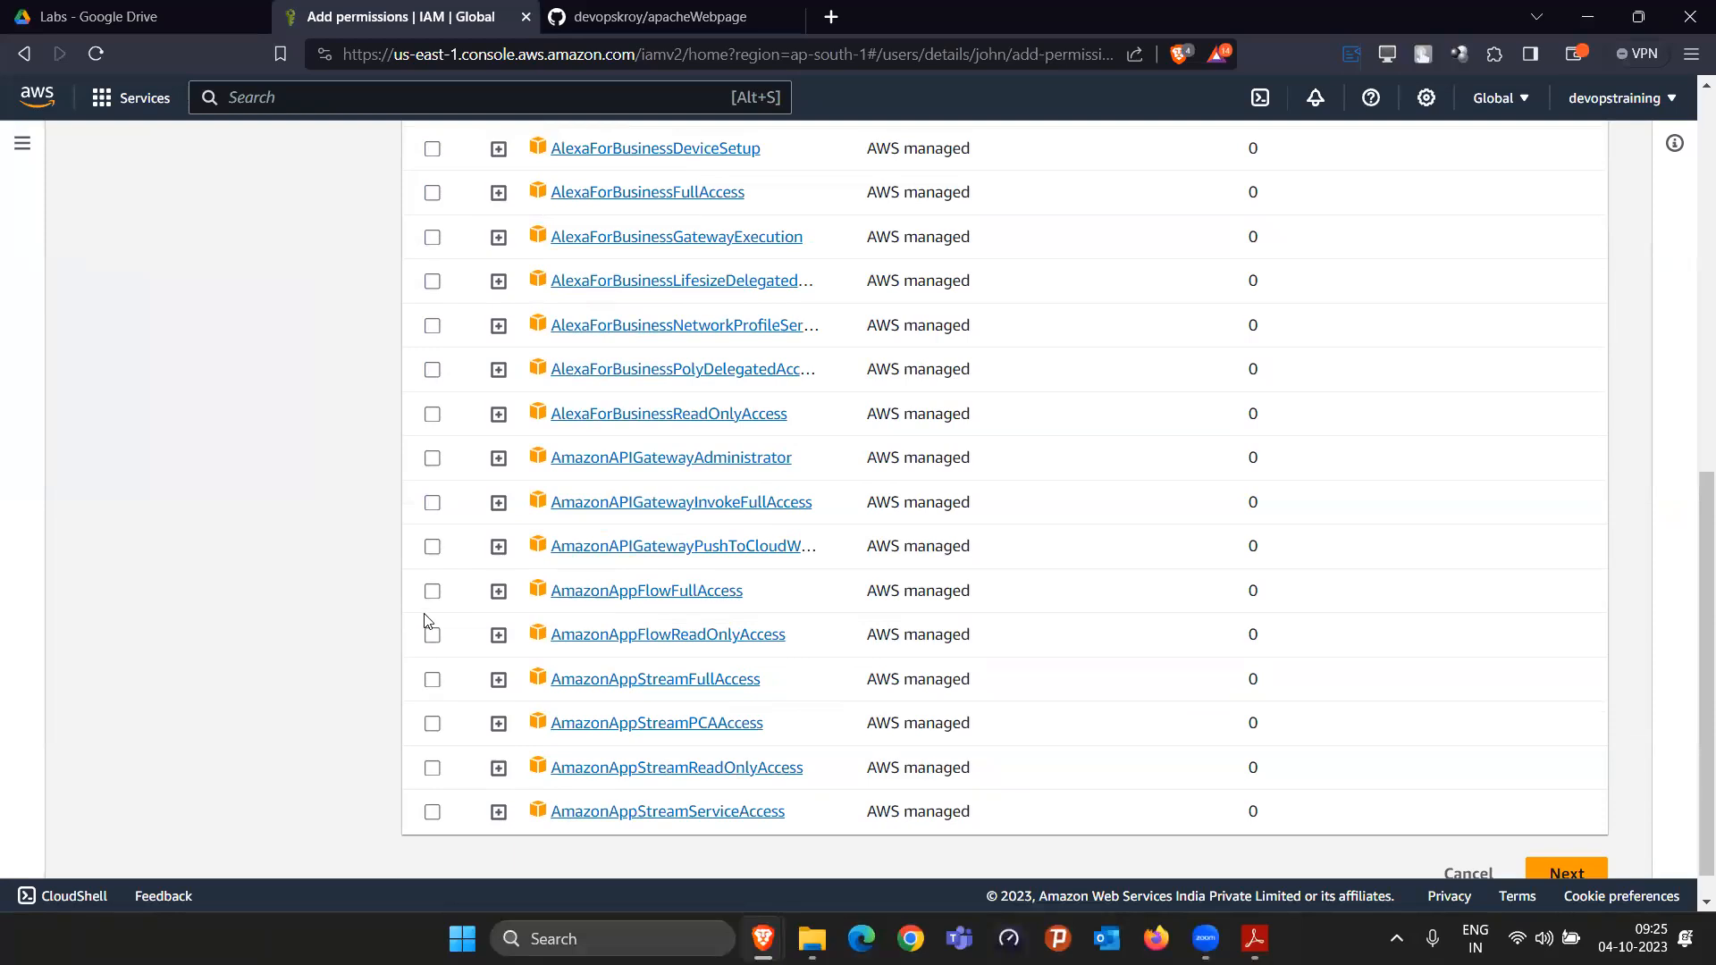
scroll(549, 444, "up", 5)
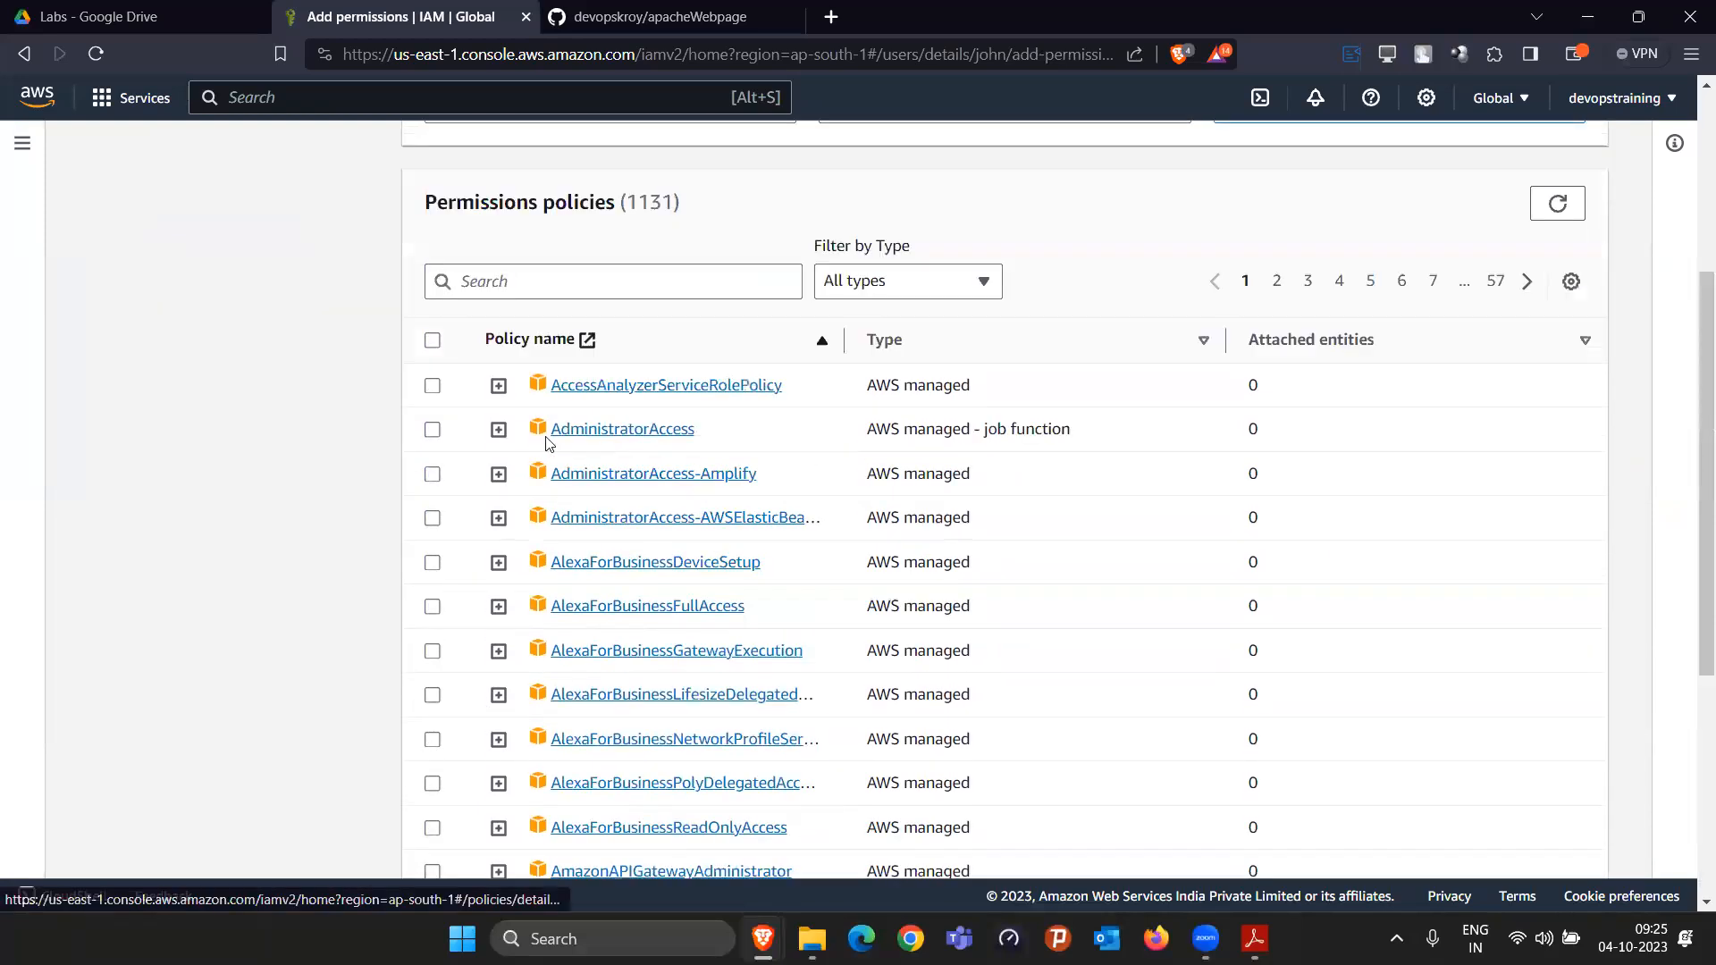
left_click(432, 651)
scroll(1057, 563, "down", 7)
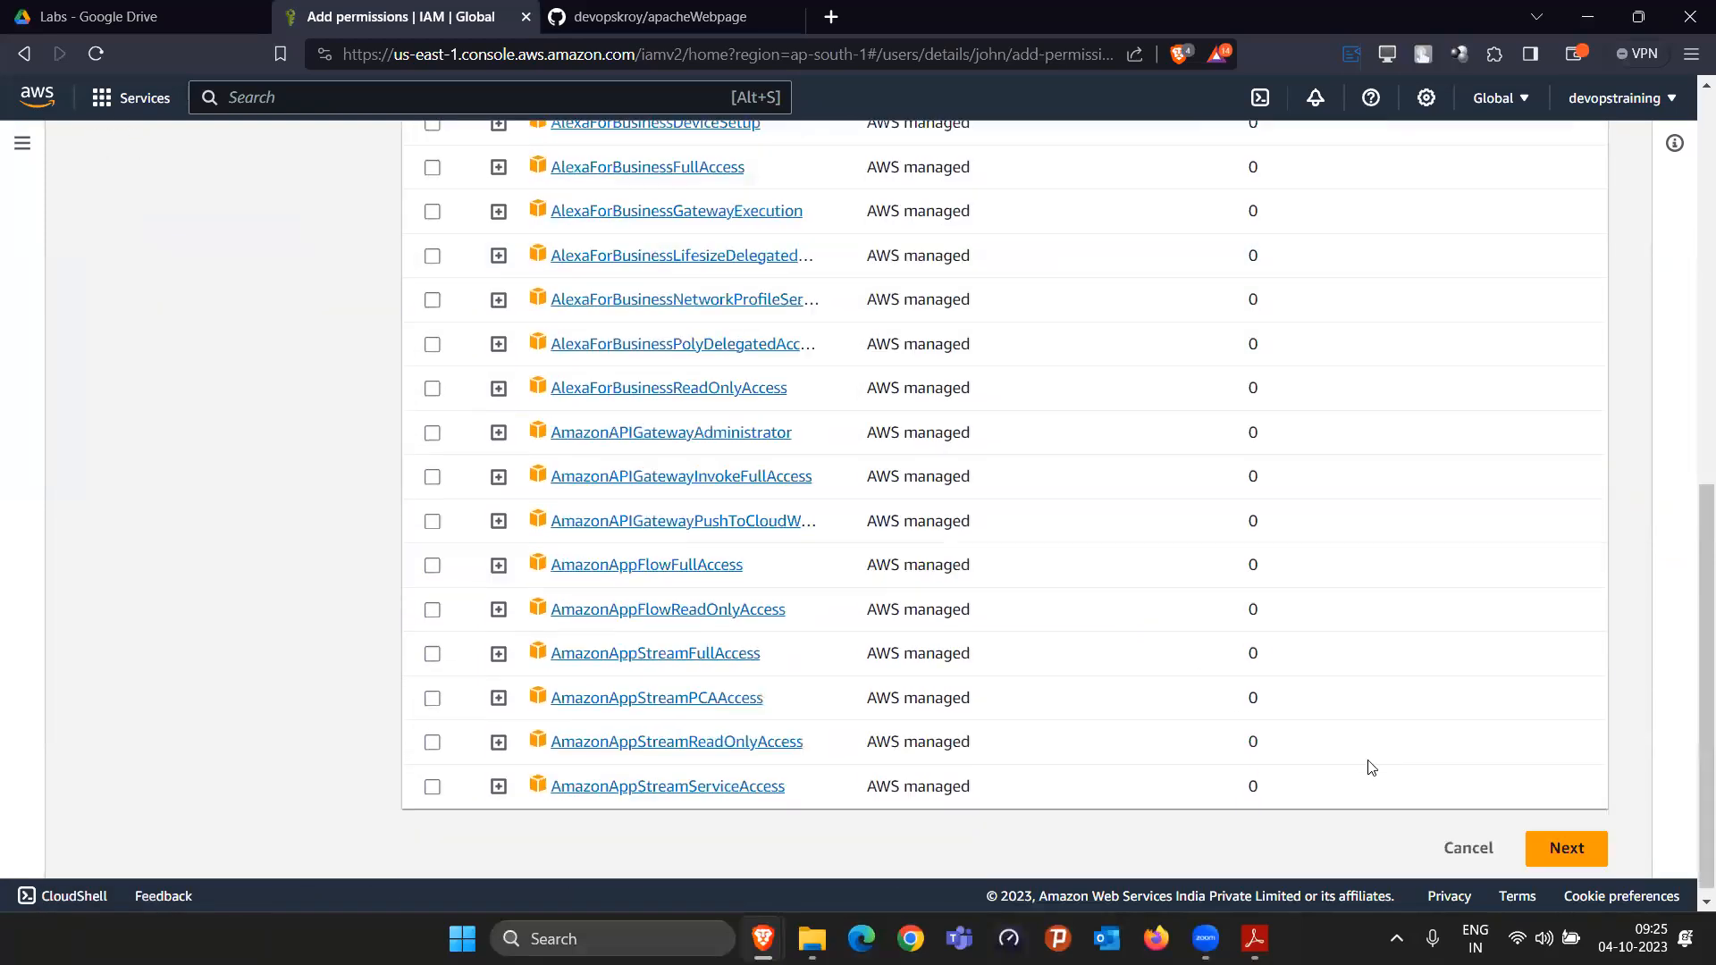
left_click(1562, 836)
left_click(1521, 668)
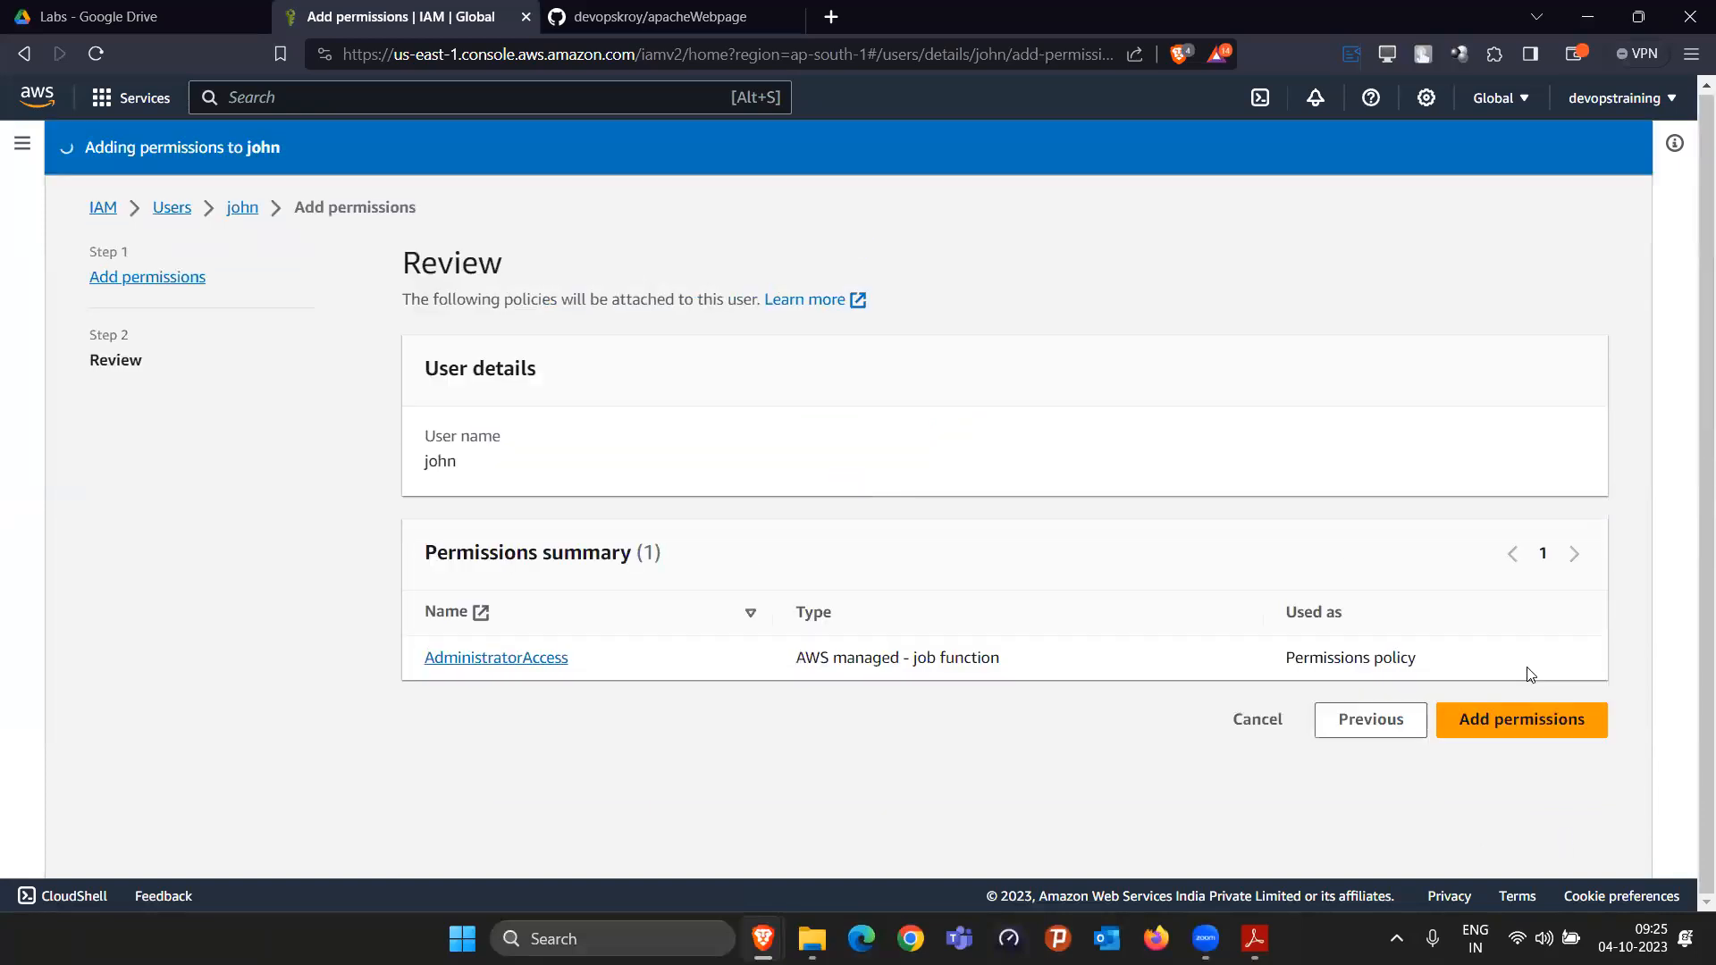
Step: Remove the IAM user from the devops group in the user's group membership settings
scroll(651, 384, "down", 6)
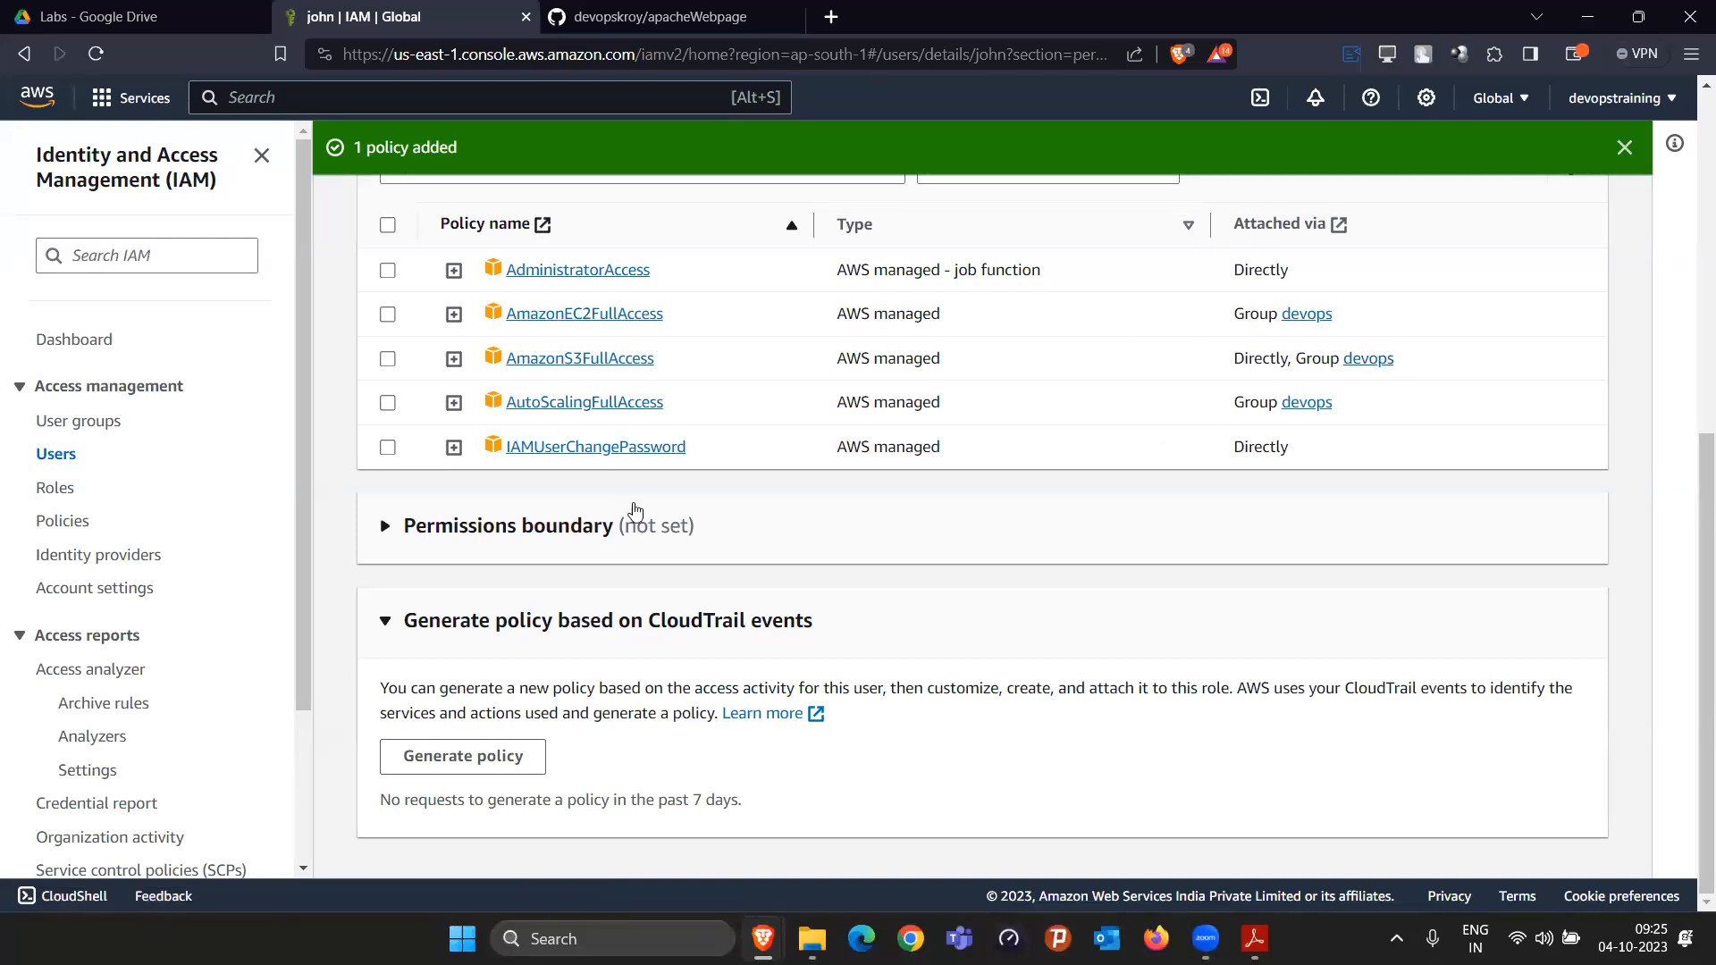
scroll(634, 511, "up", 6)
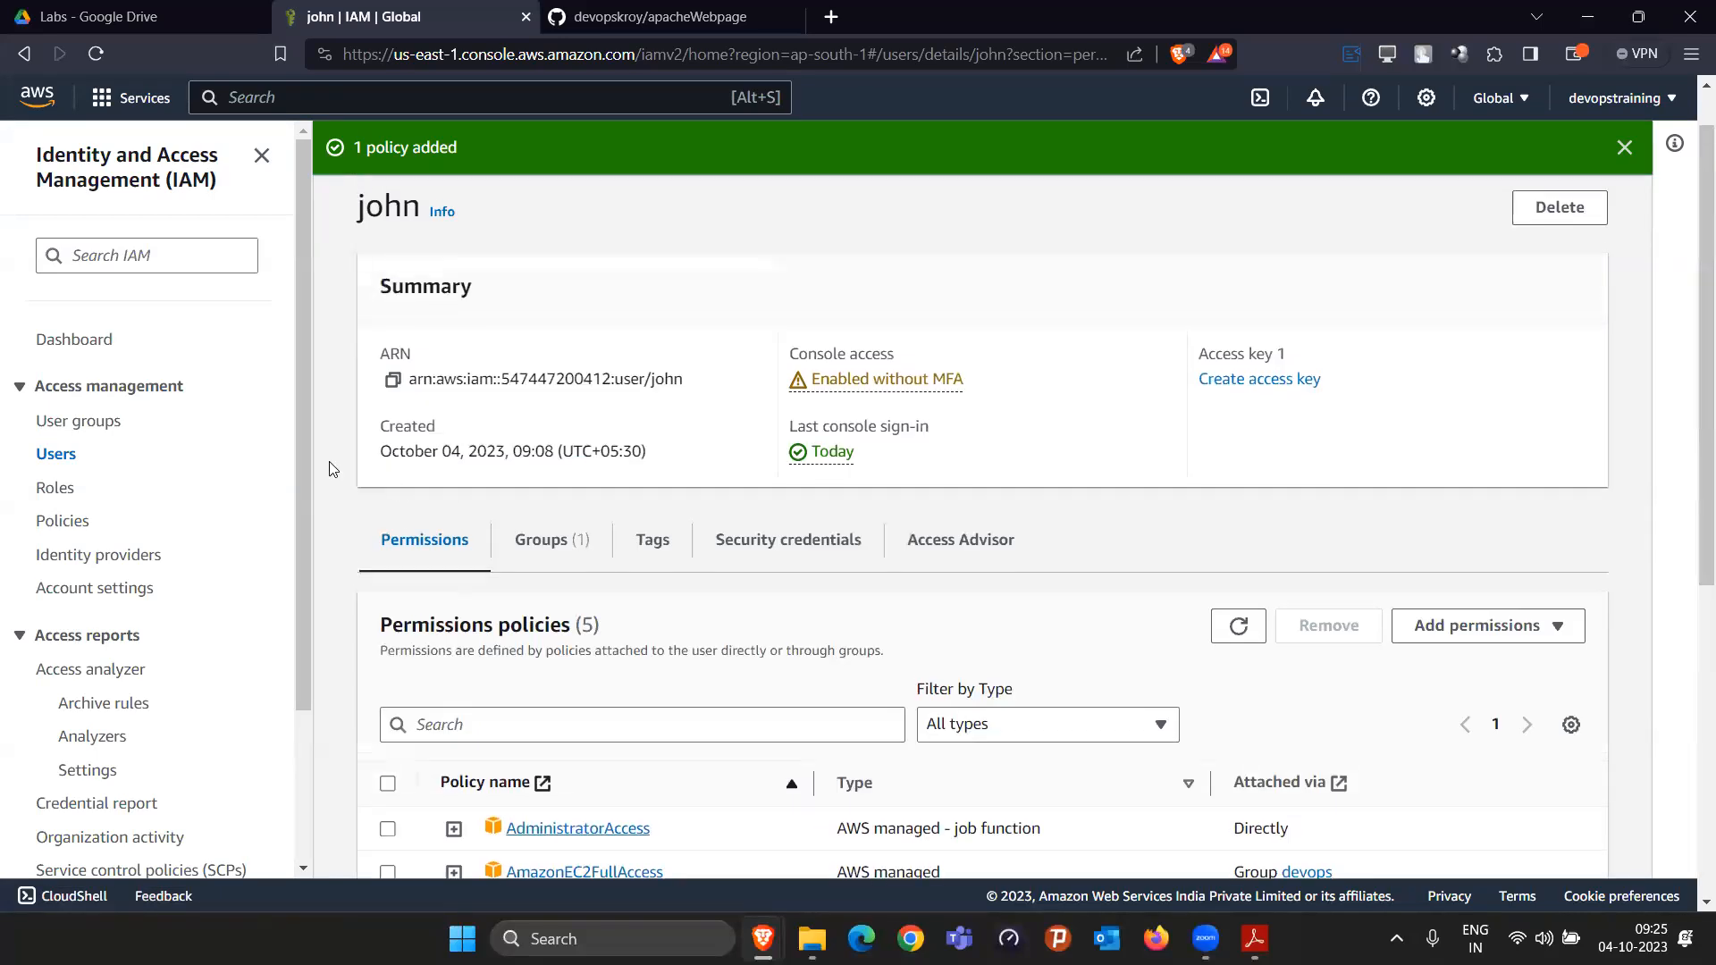
left_click(548, 541)
left_click(387, 815)
left_click(487, 707)
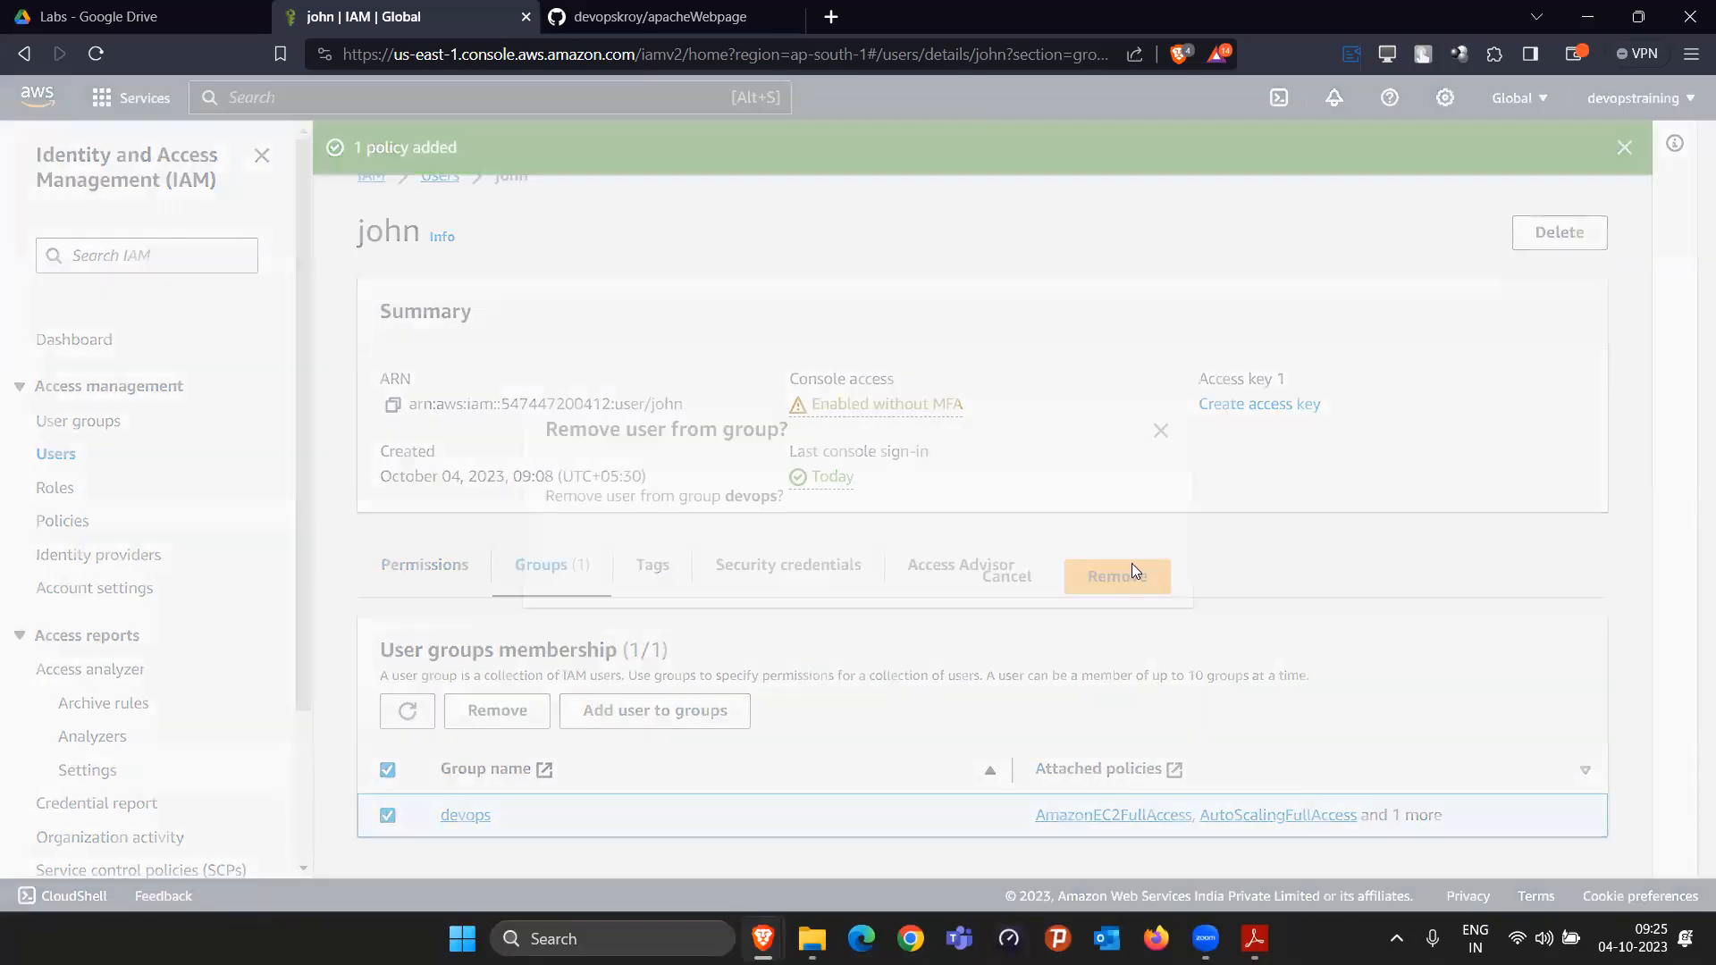
left_click(1117, 572)
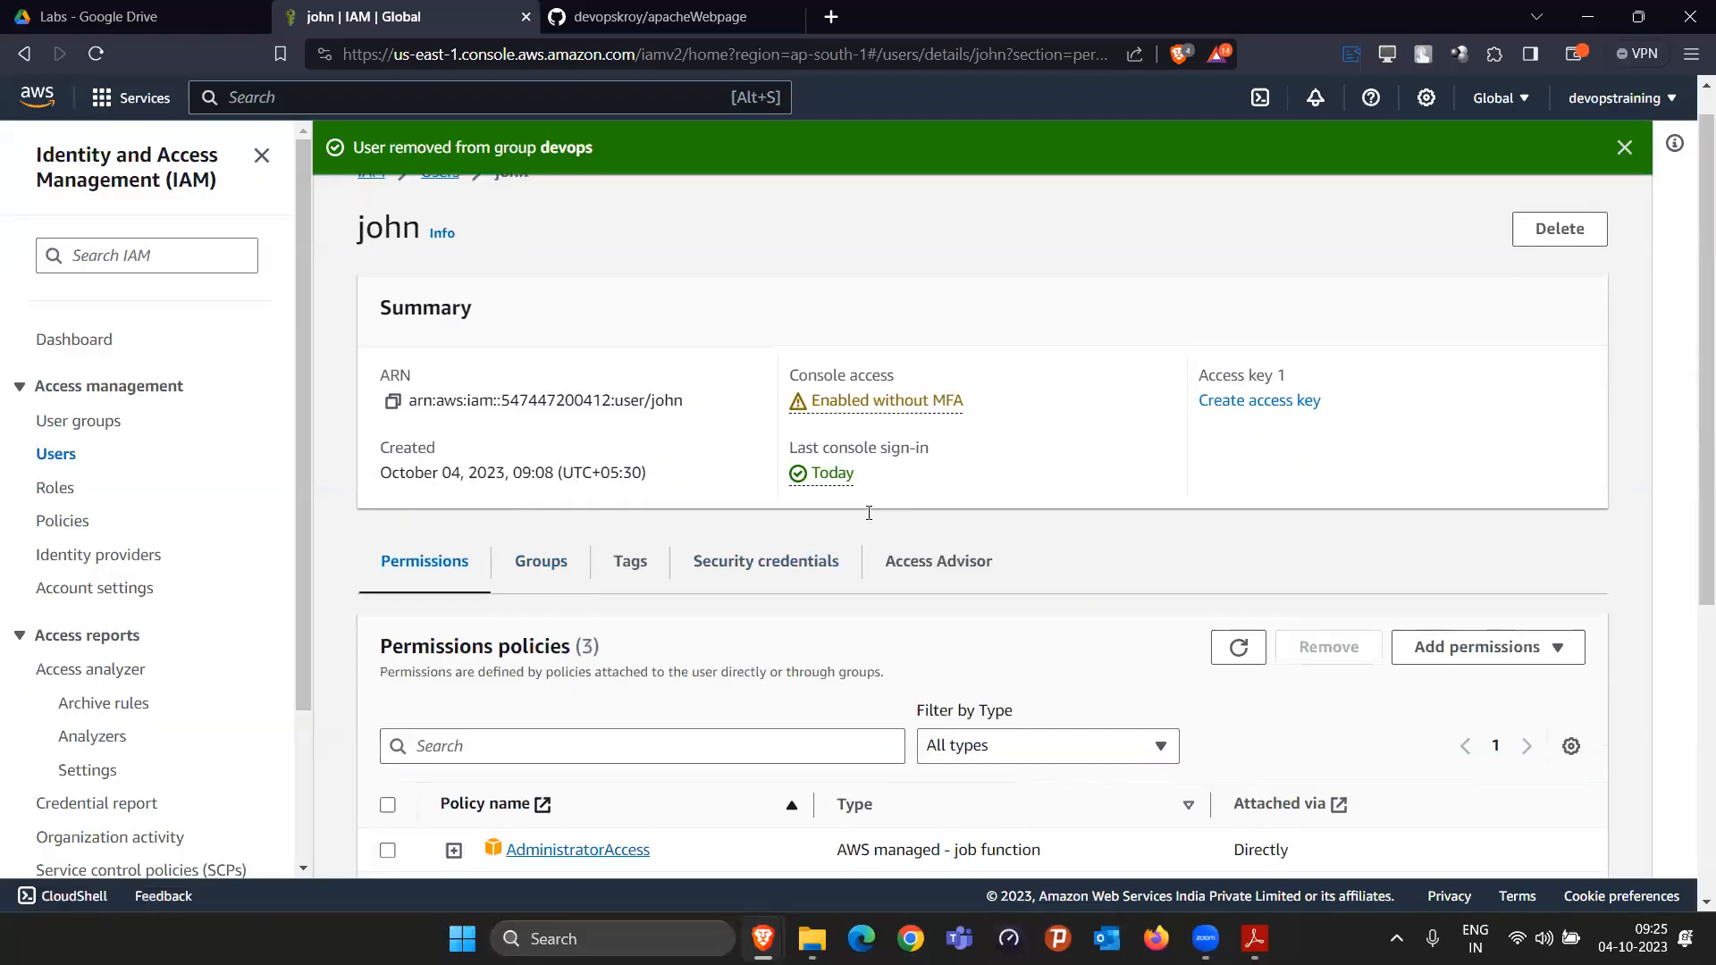
Step: Refresh the IAM user's permissions policies and remove the directly attached AmazonS3FullAccess policy
scroll(868, 512, "down", 3)
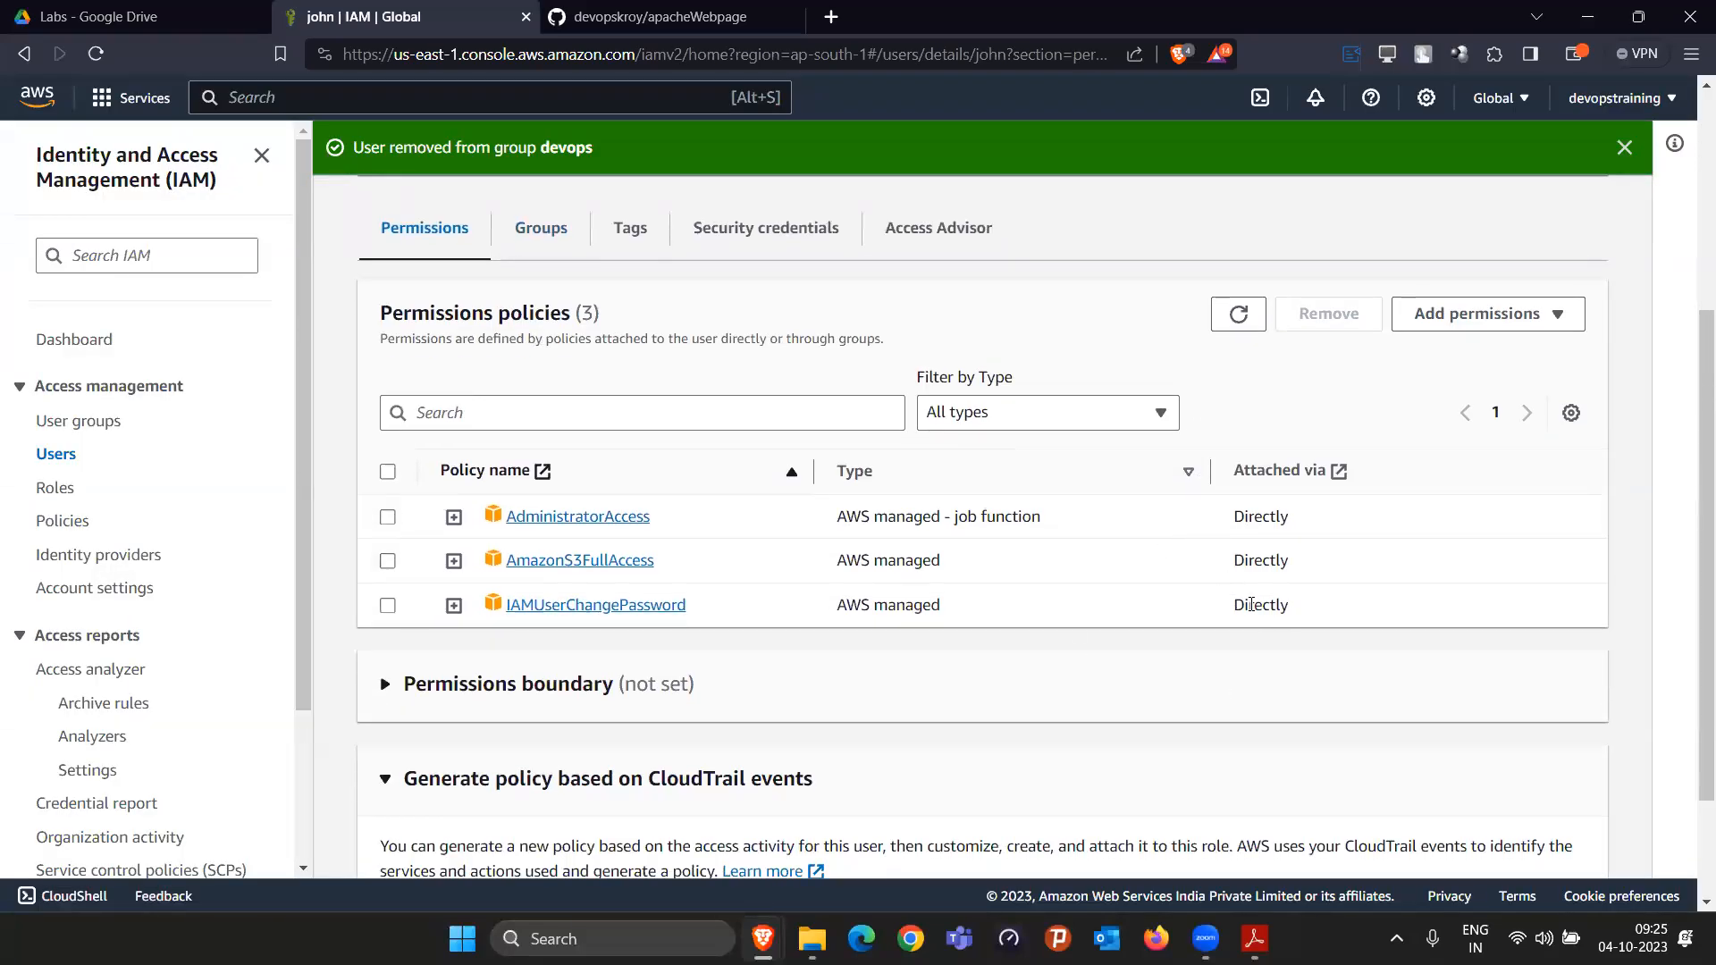
left_click(1238, 315)
left_click(389, 562)
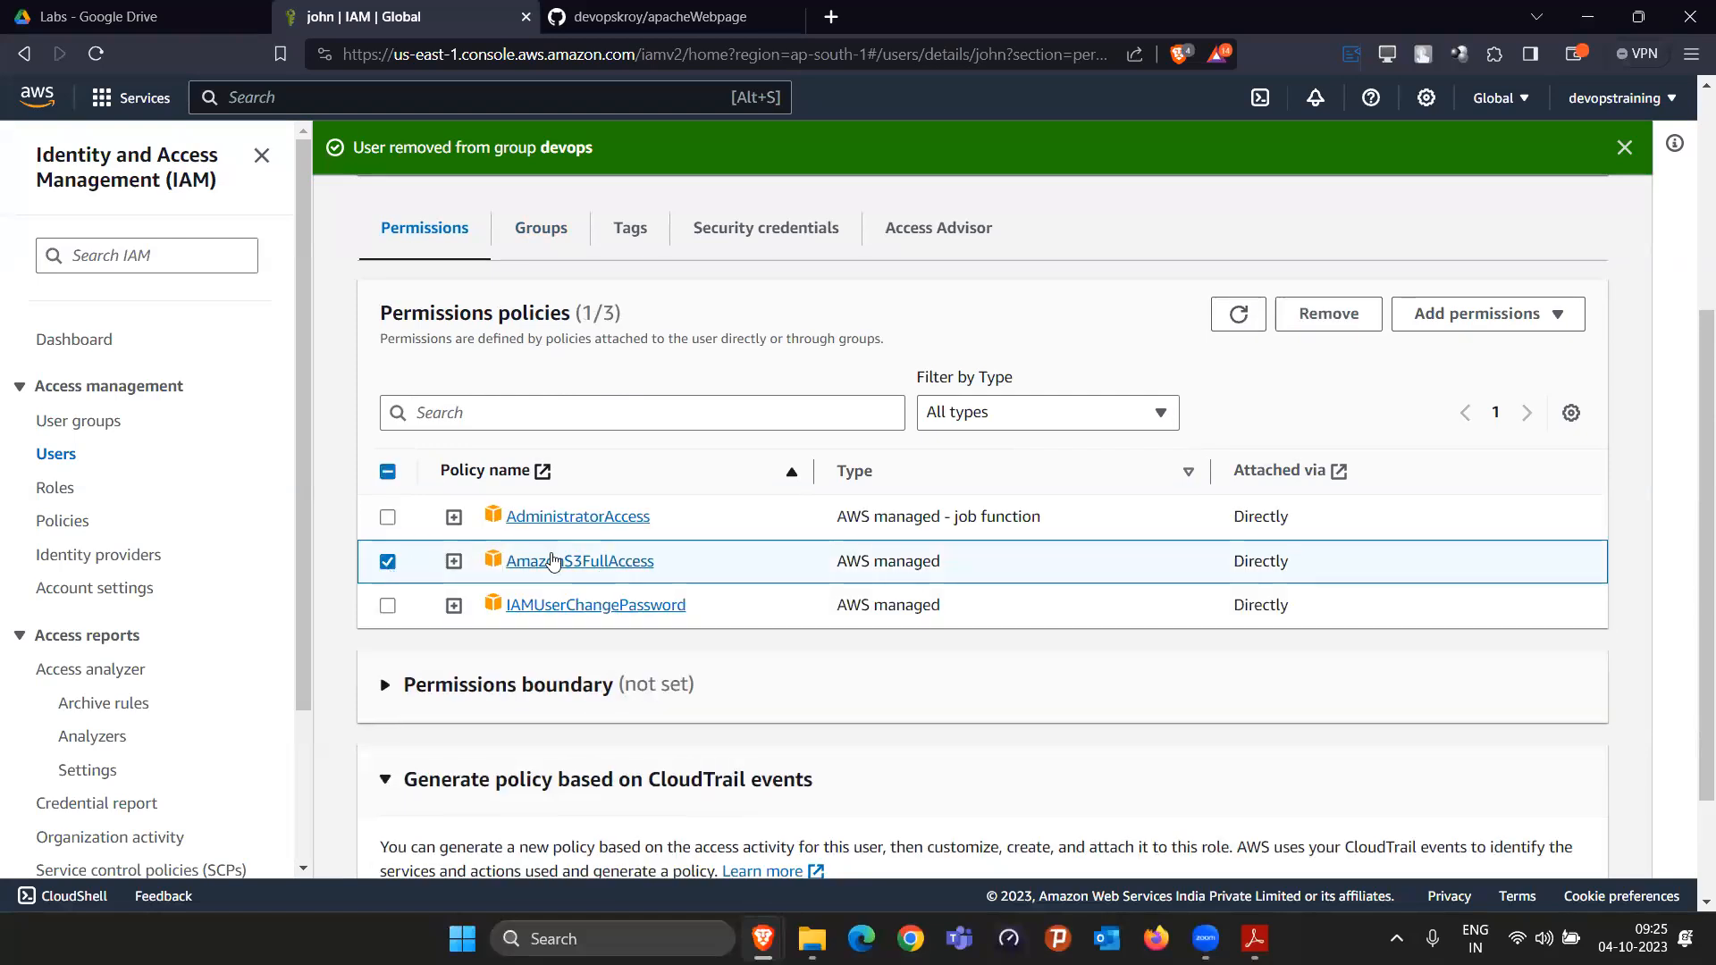
left_click(1323, 311)
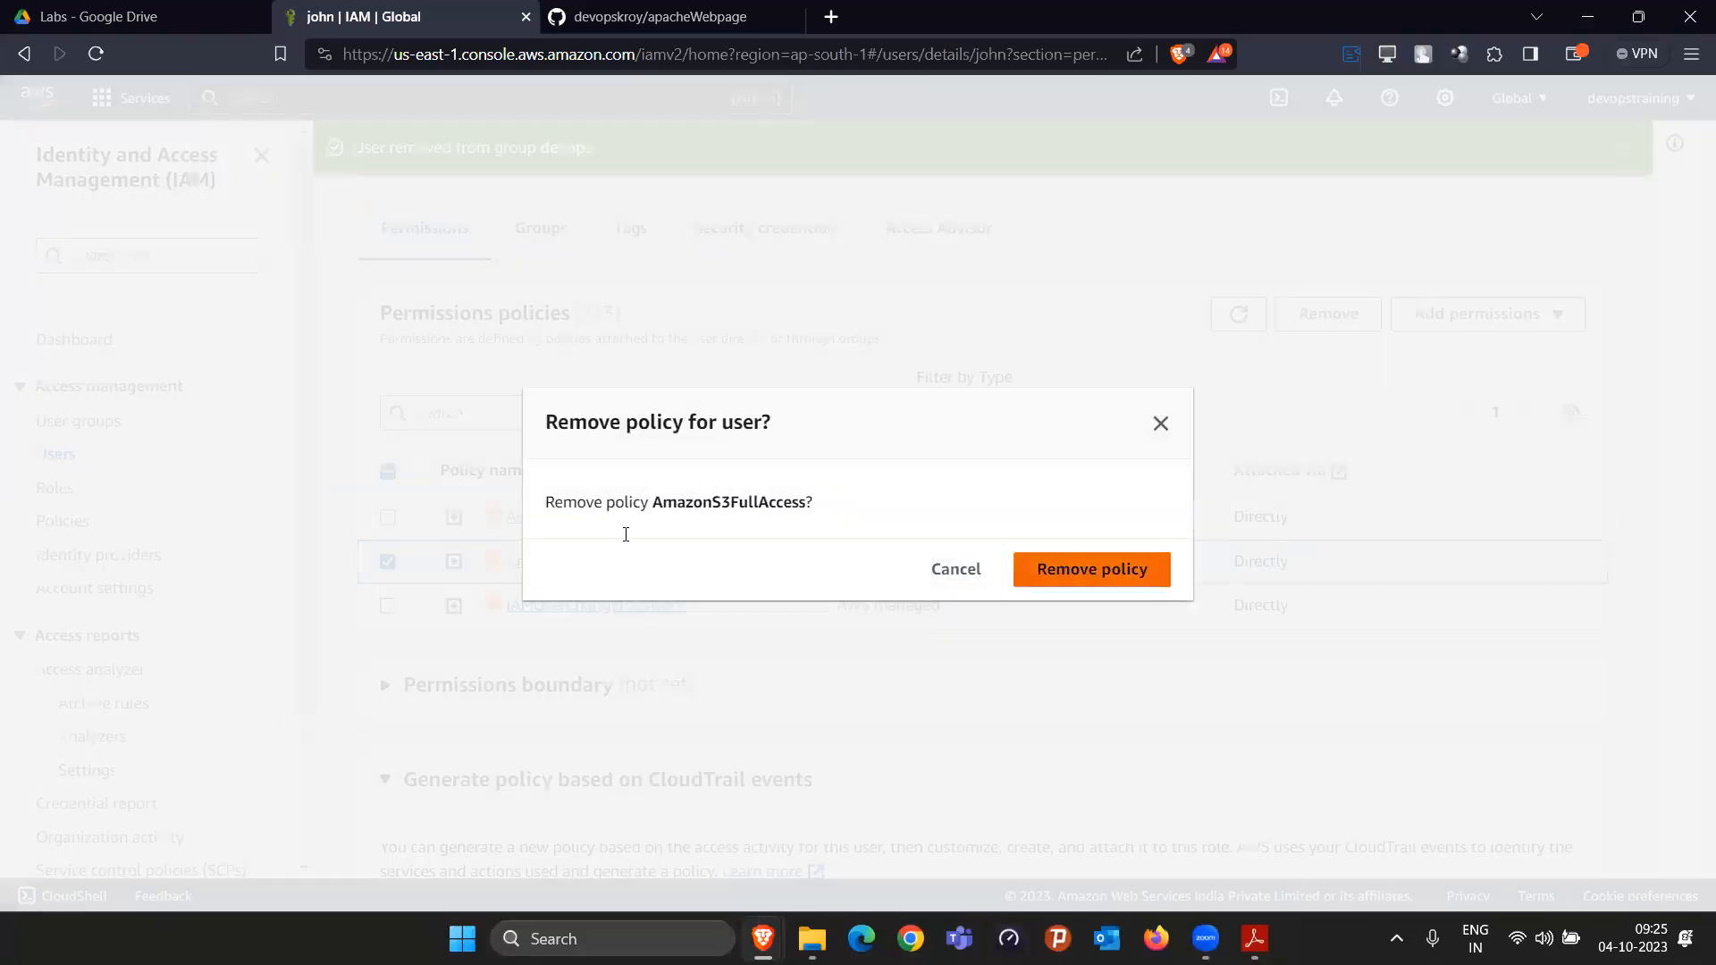
left_click(1091, 575)
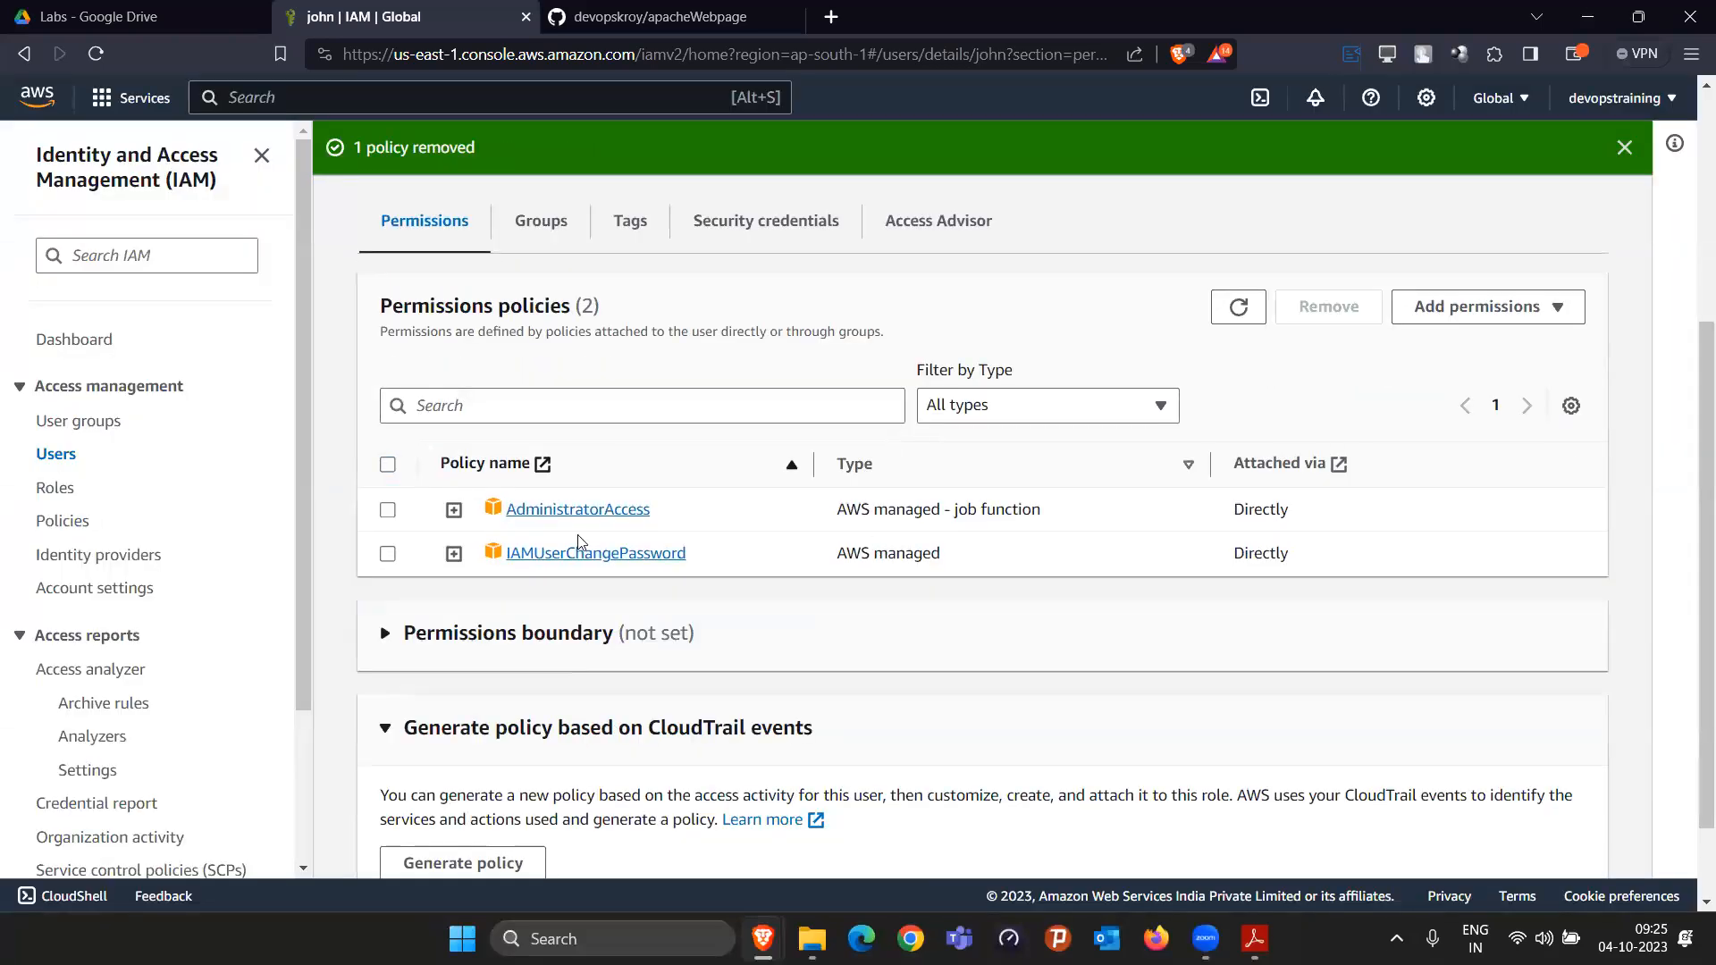
Step: Add the IAM user back to the devops group and review how each of the user's permissions policies is attached
left_click(541, 221)
left_click(655, 672)
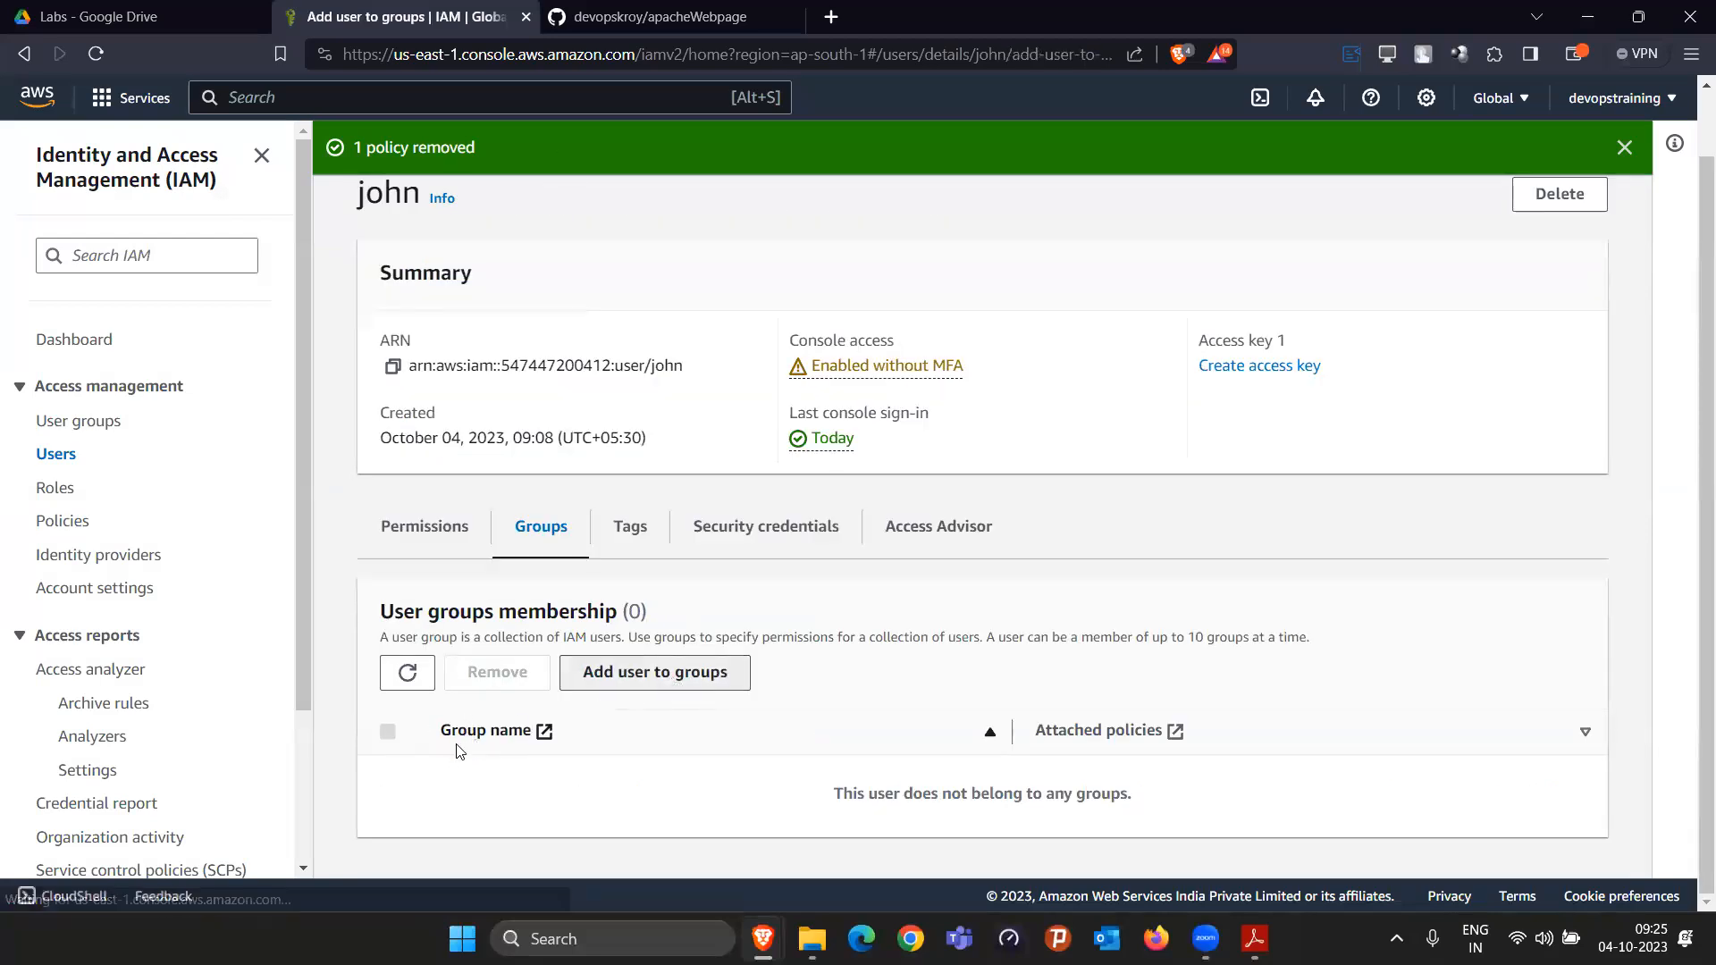
left_click(119, 469)
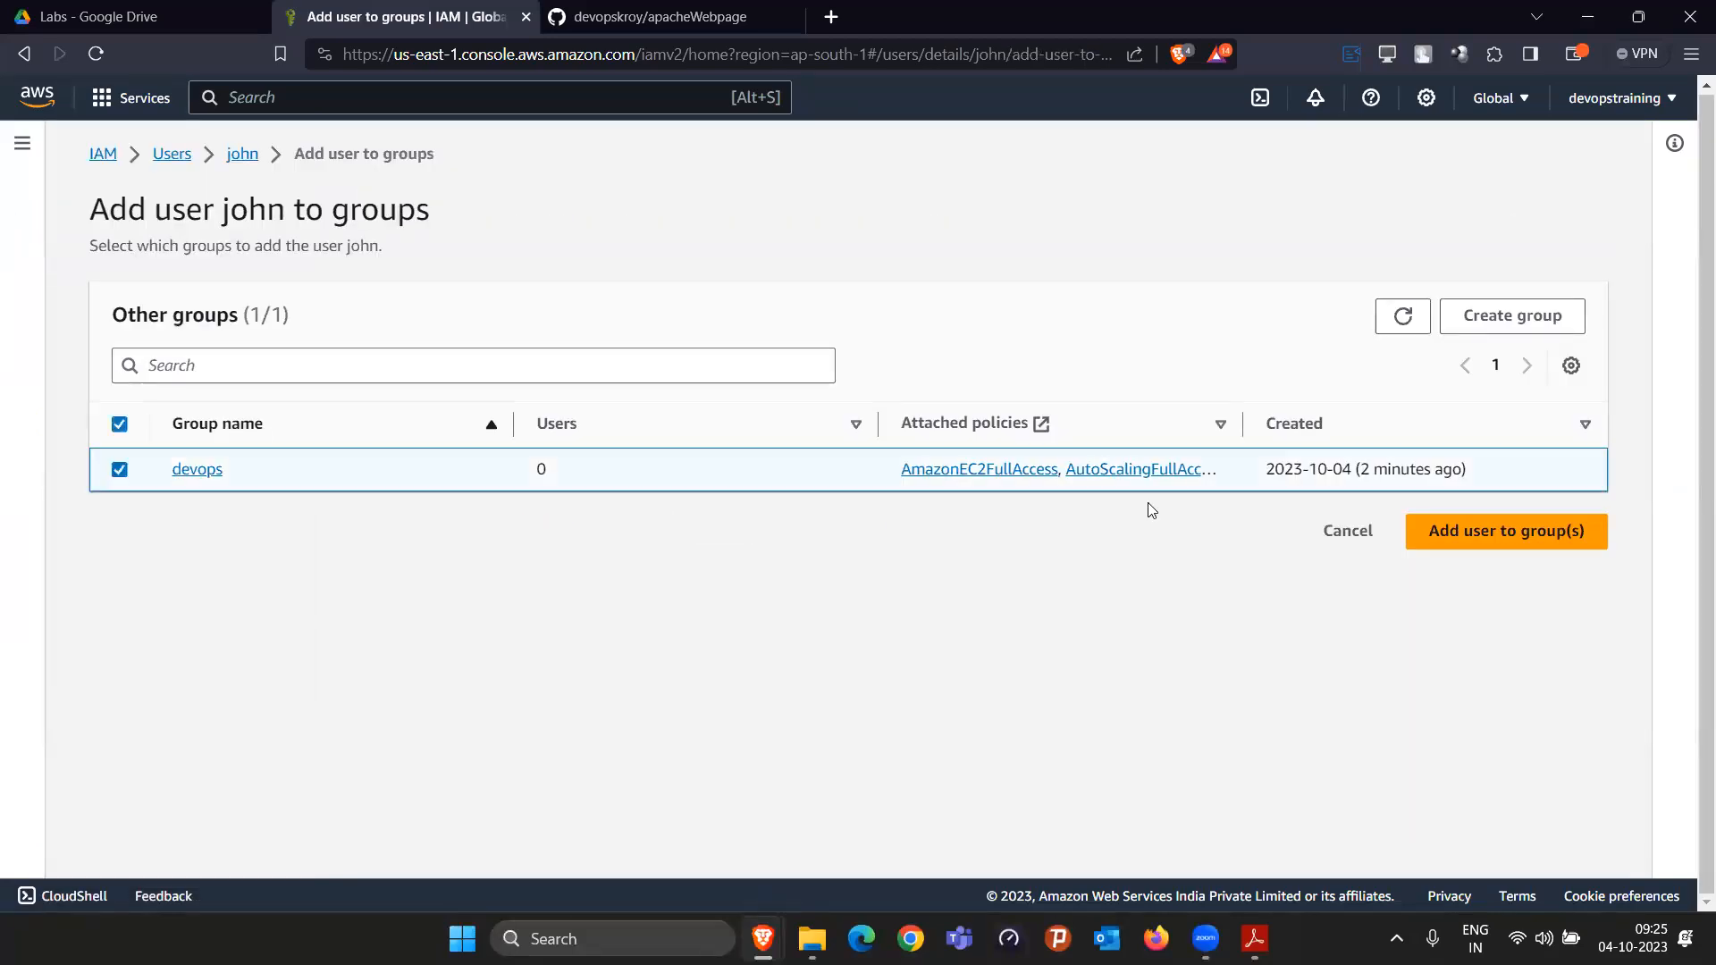
left_click(1504, 530)
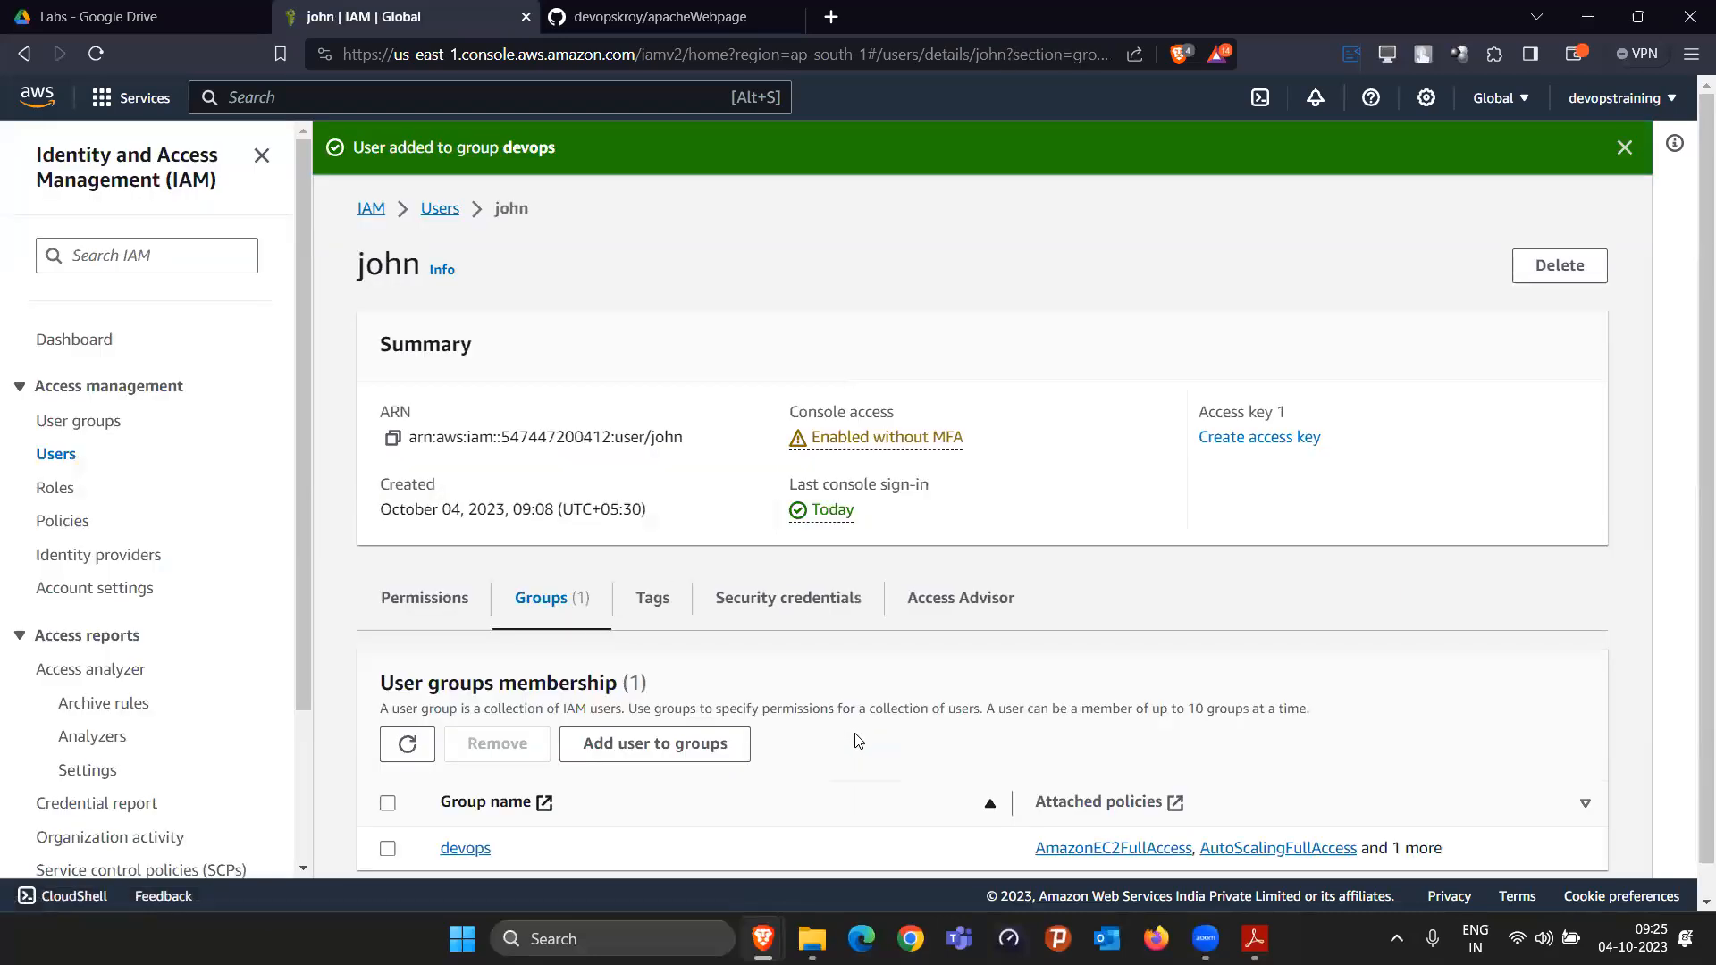
scroll(918, 773, "down", 1)
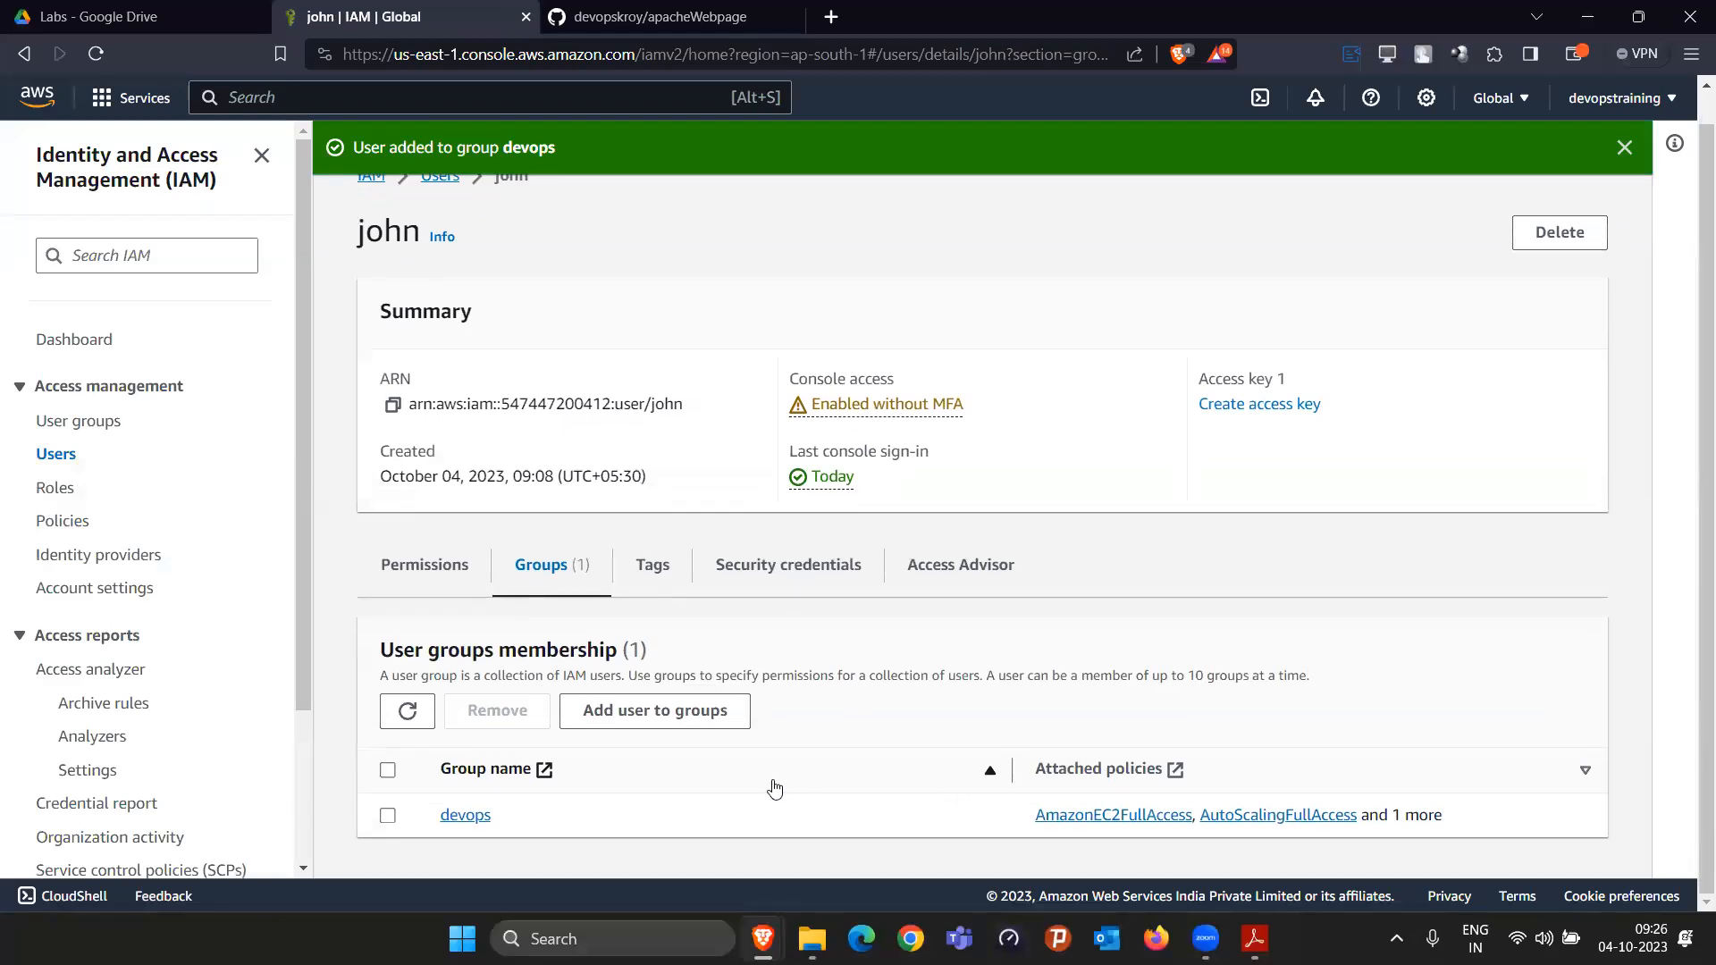
left_click(447, 564)
scroll(1027, 625, "down", 3)
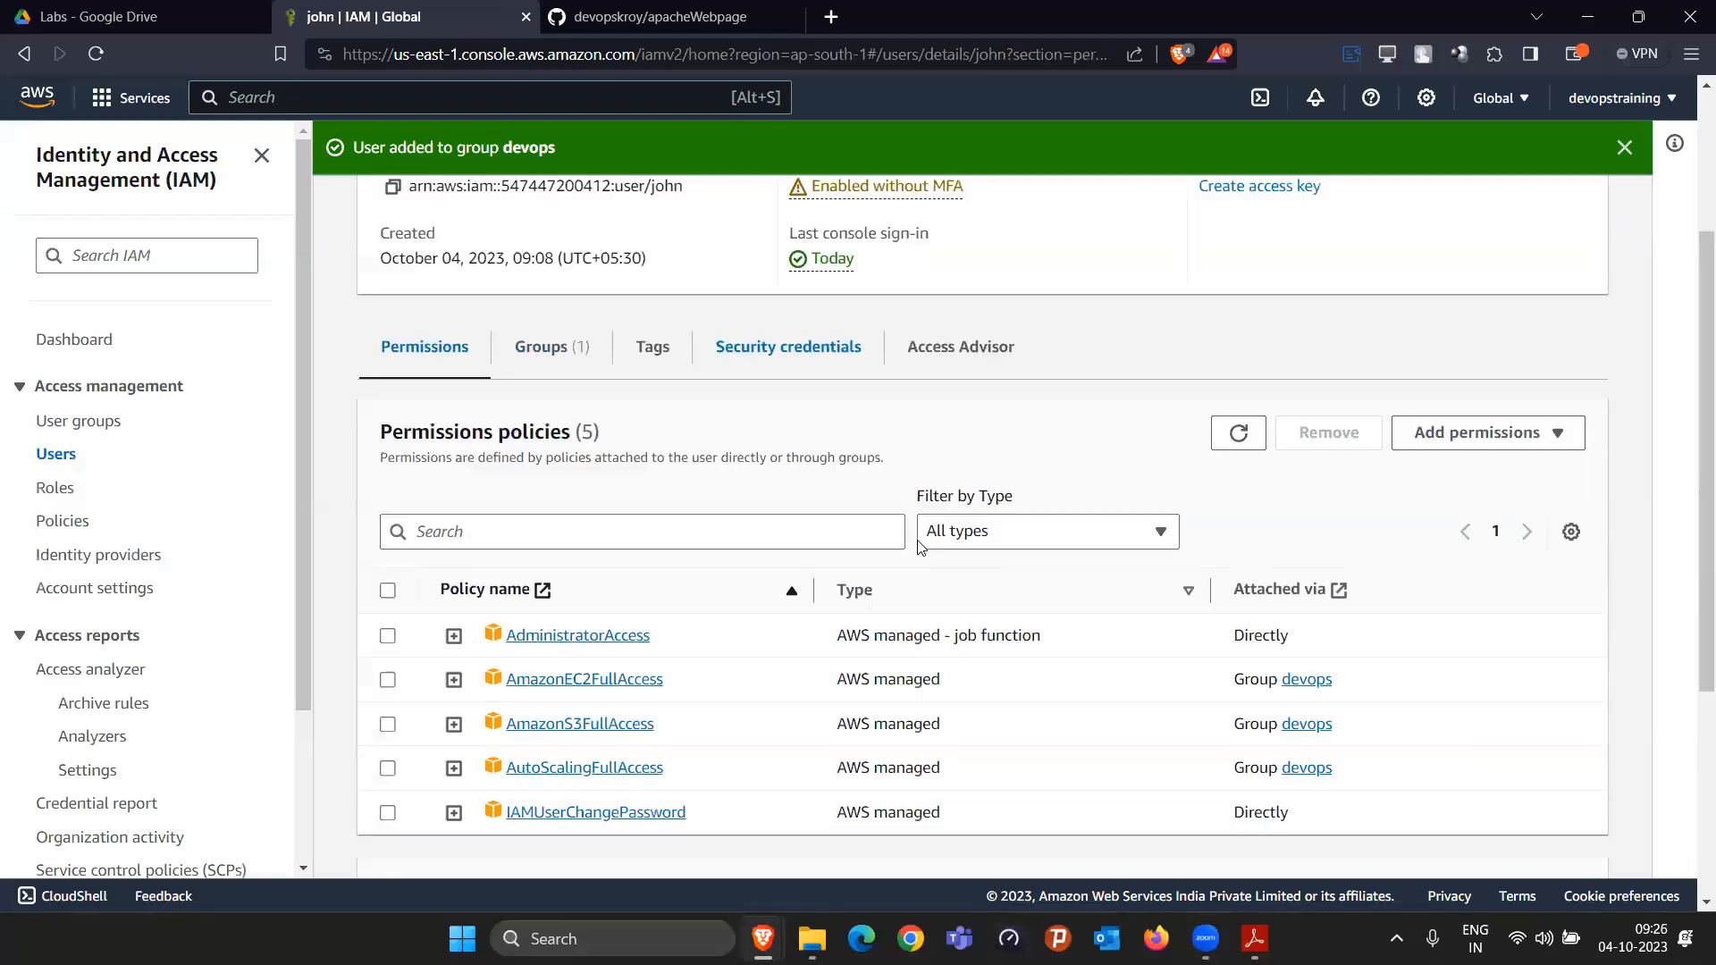
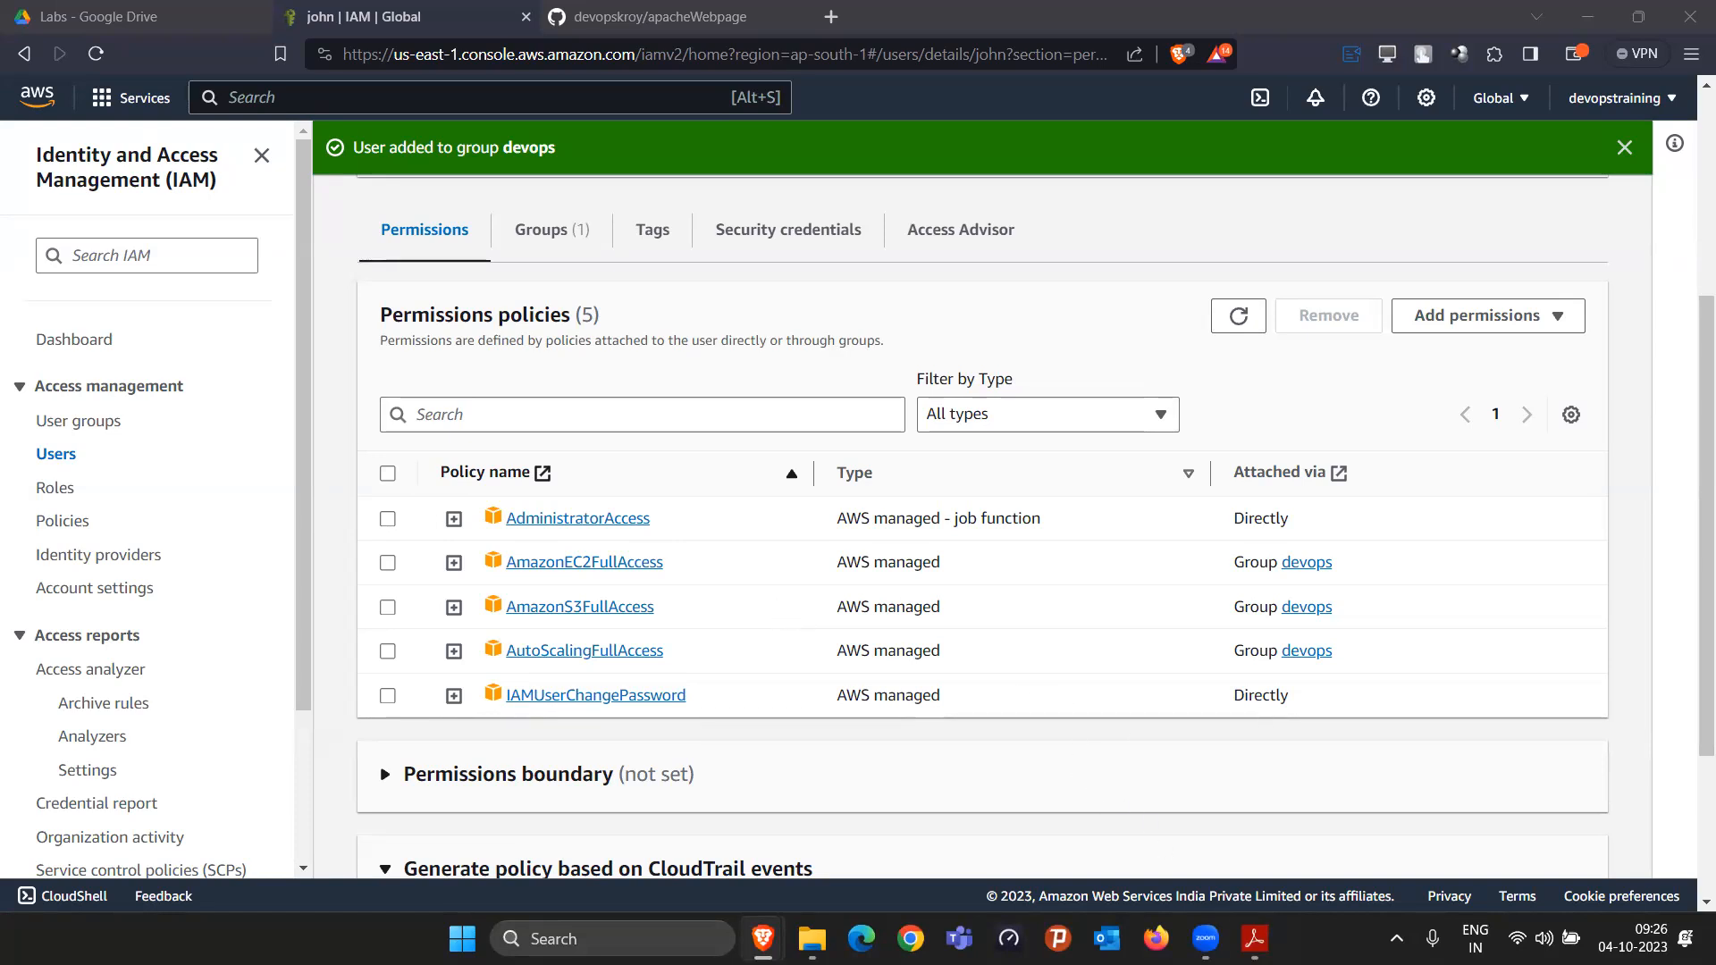
Step: Switch to Adobe Reader and read the lab guide's pages on creating a user group and adding a programmatic-access user
left_click(1254, 938)
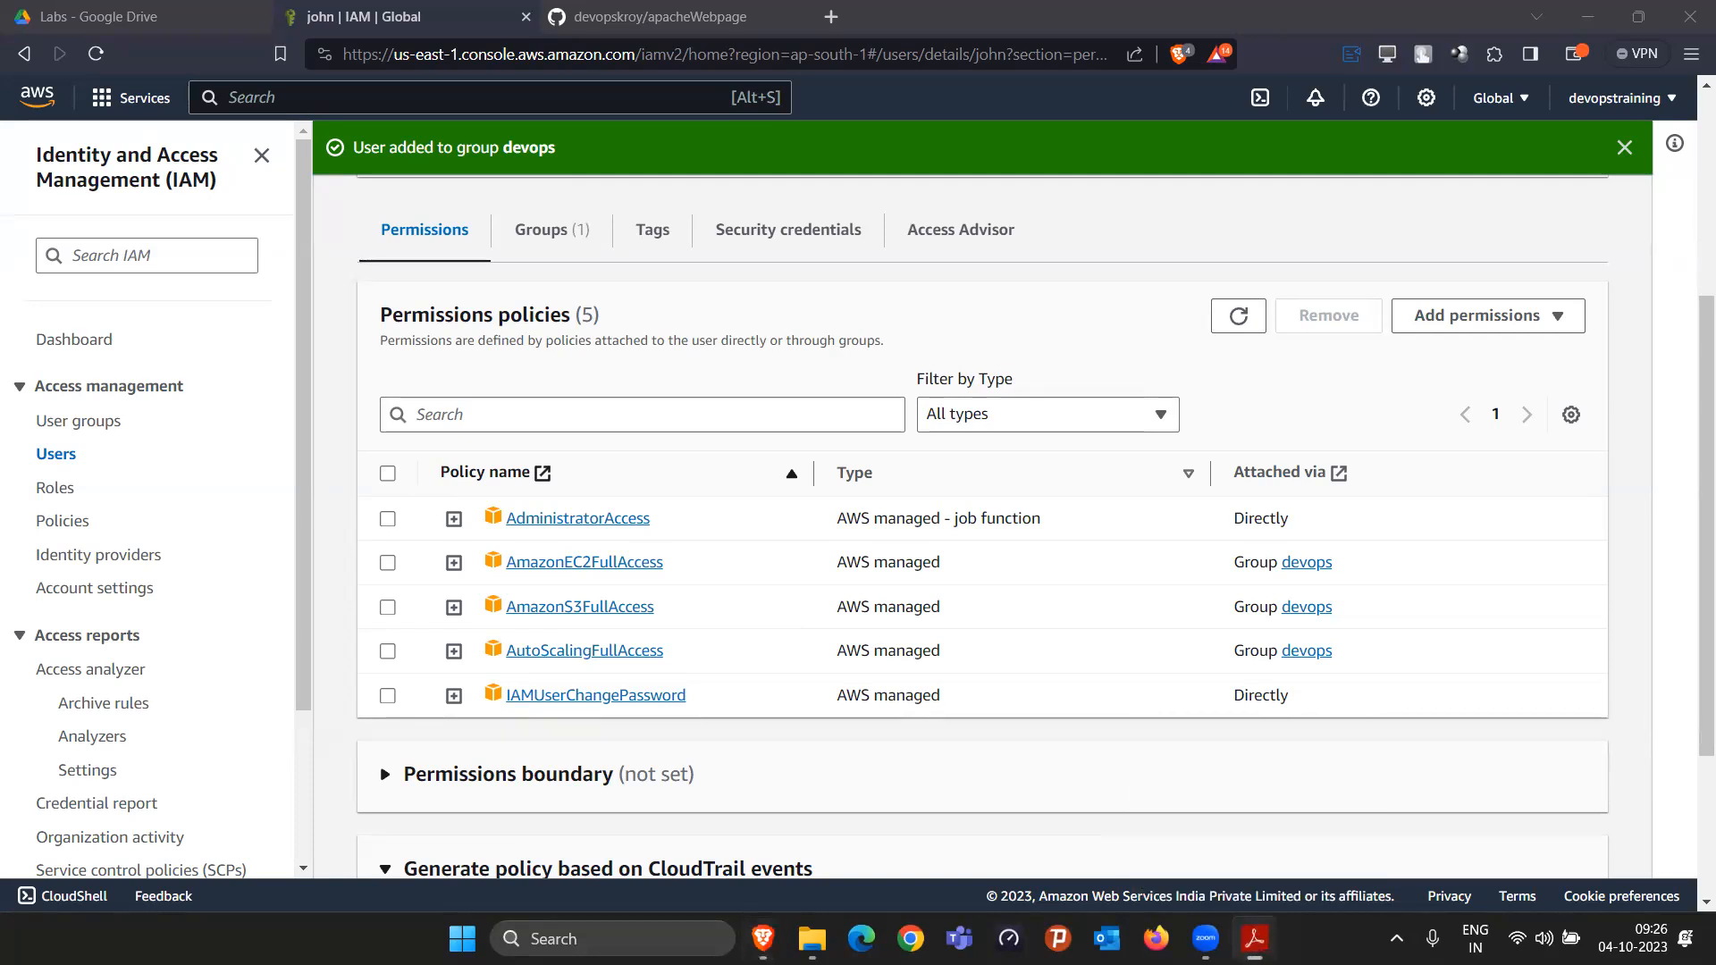
scroll(547, 636, "down", 10)
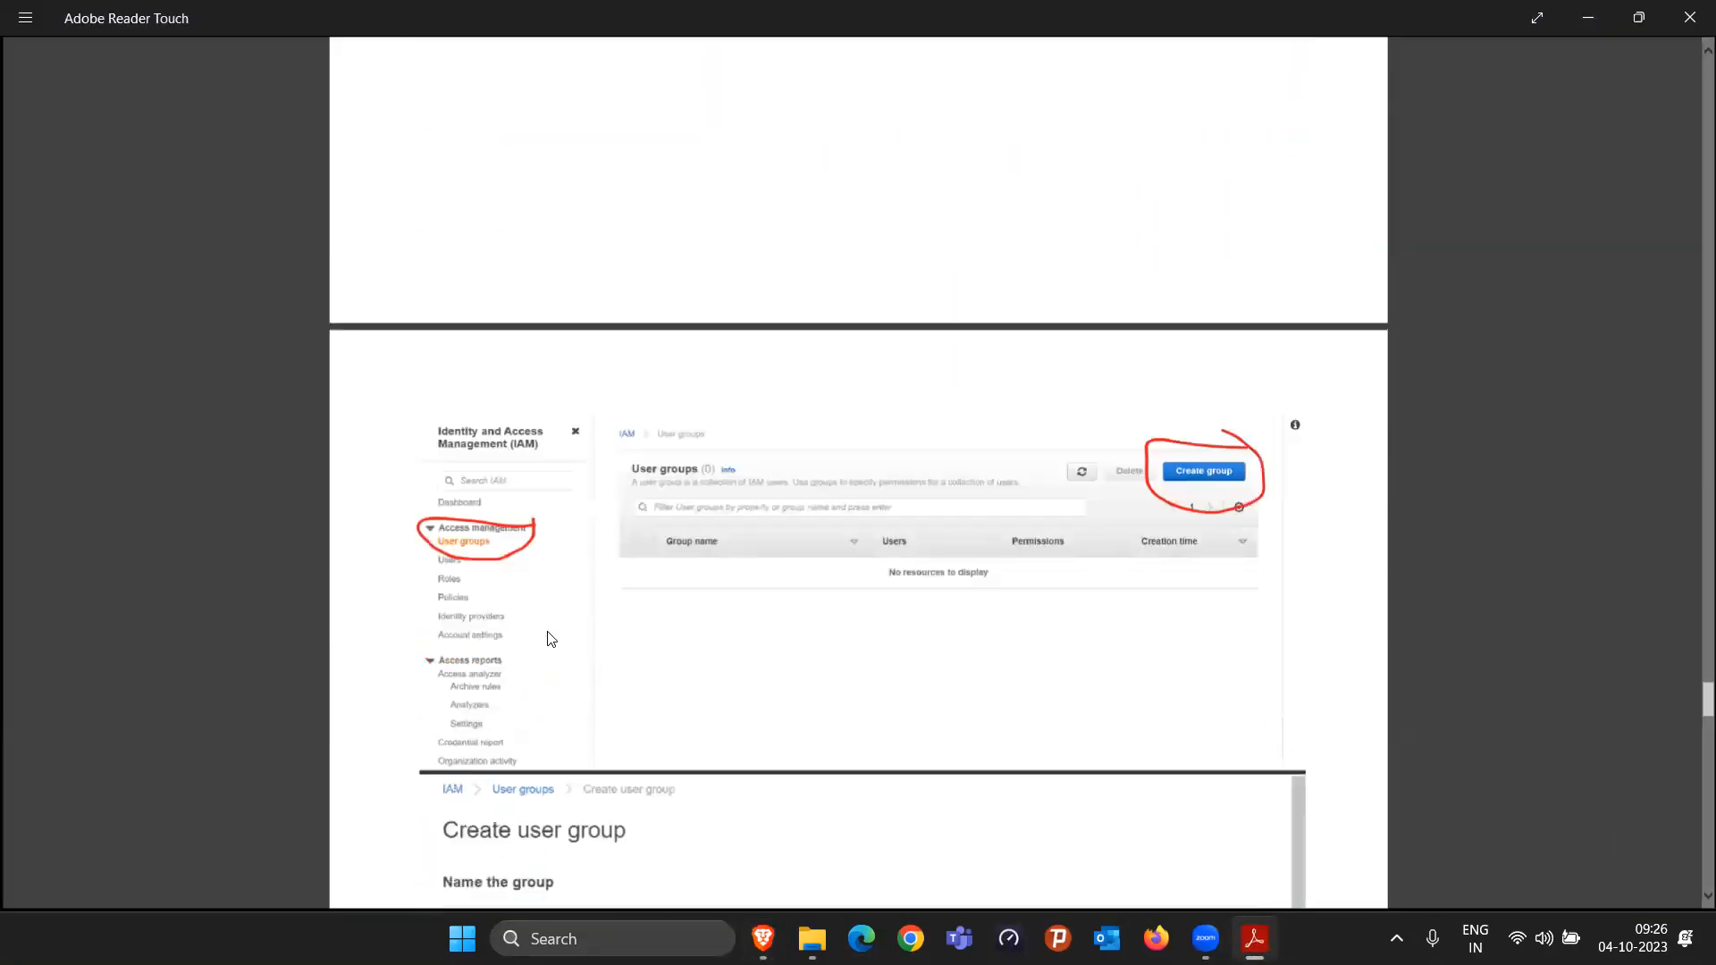
scroll(566, 670, "down", 10)
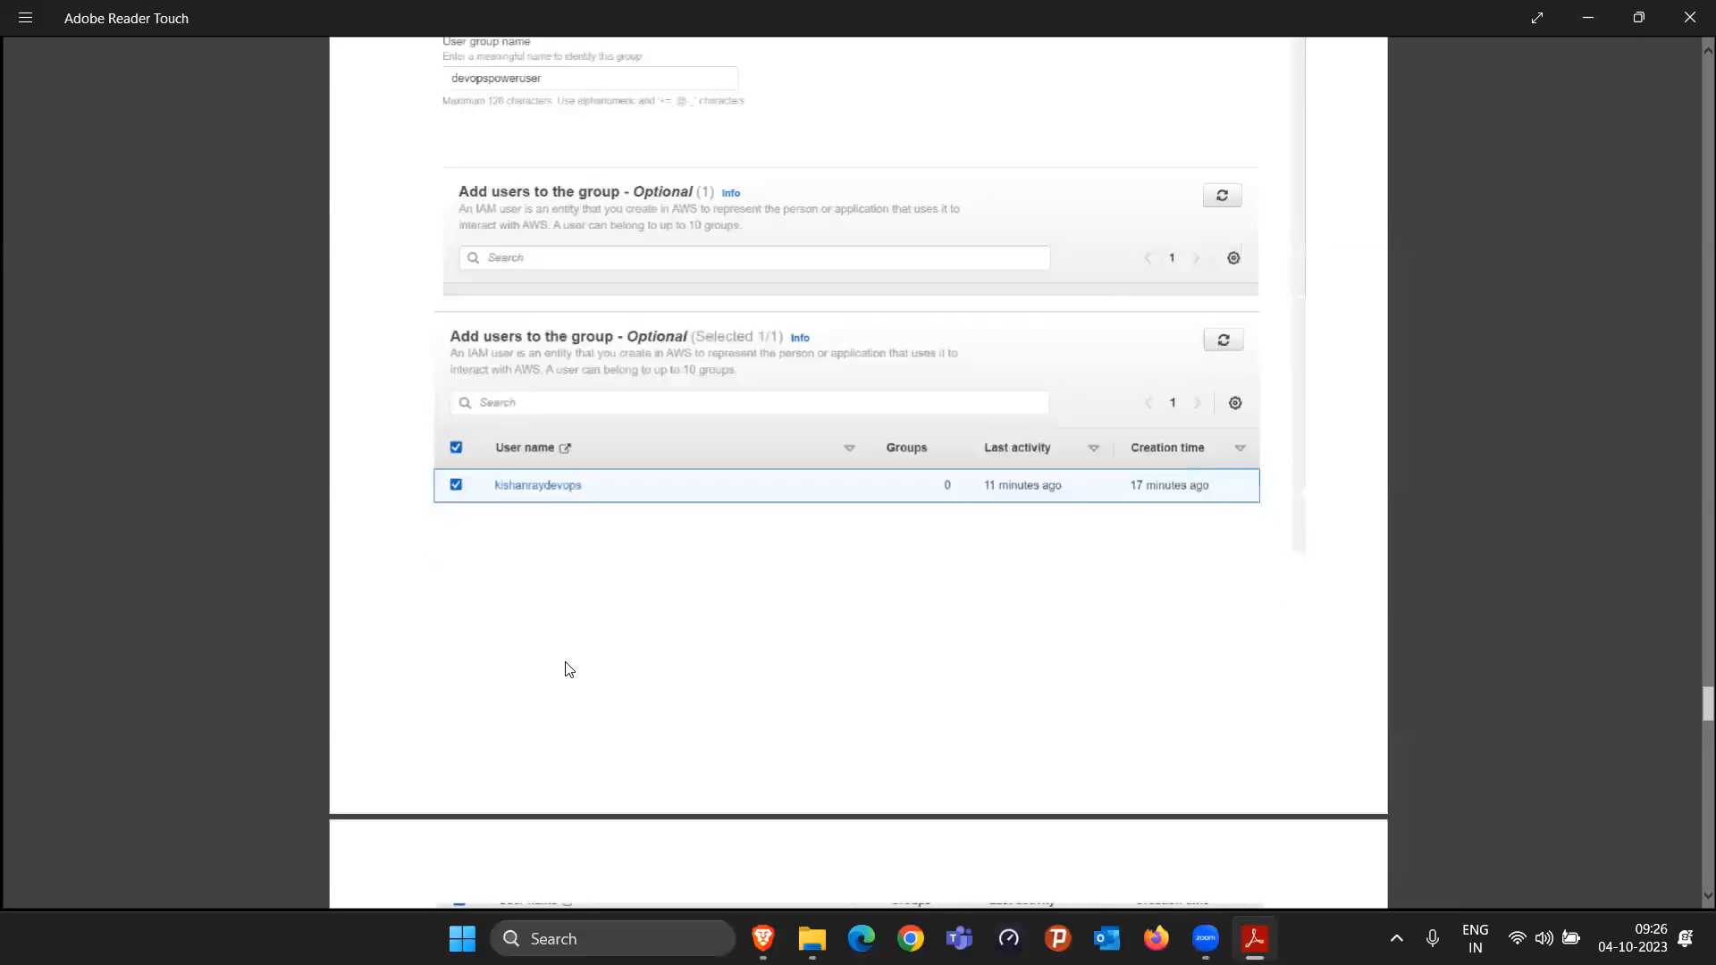
scroll(567, 670, "down", 10)
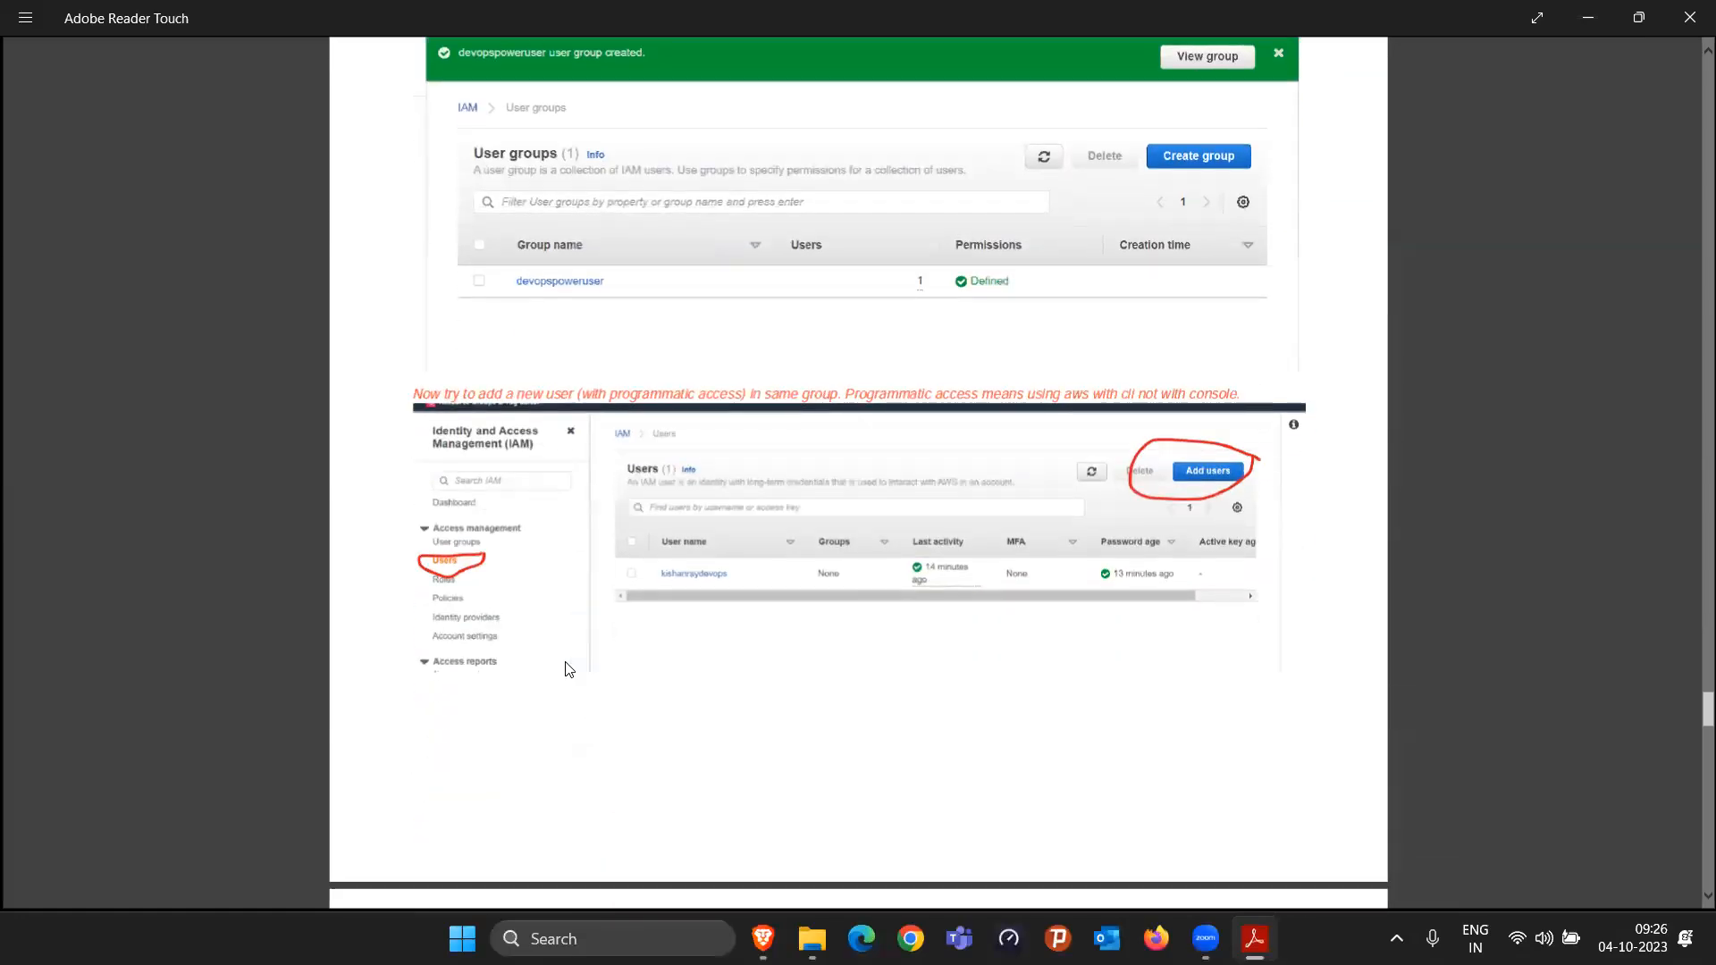
scroll(567, 671, "up", 10)
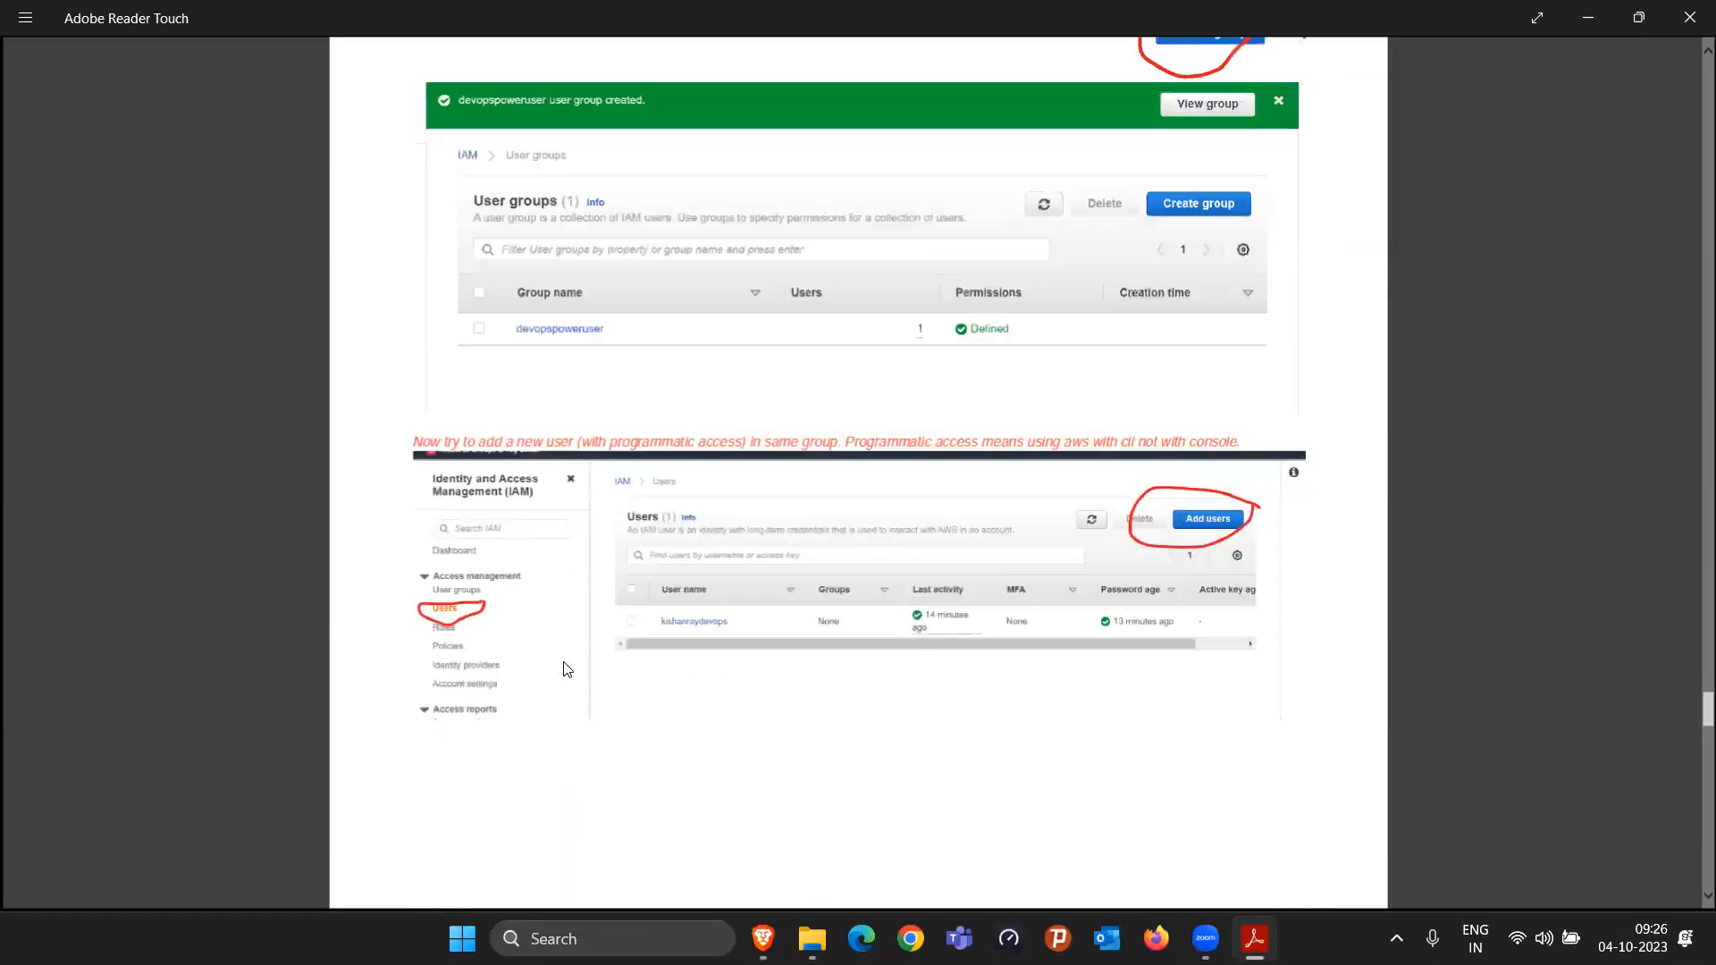
scroll(551, 643, "up", 10)
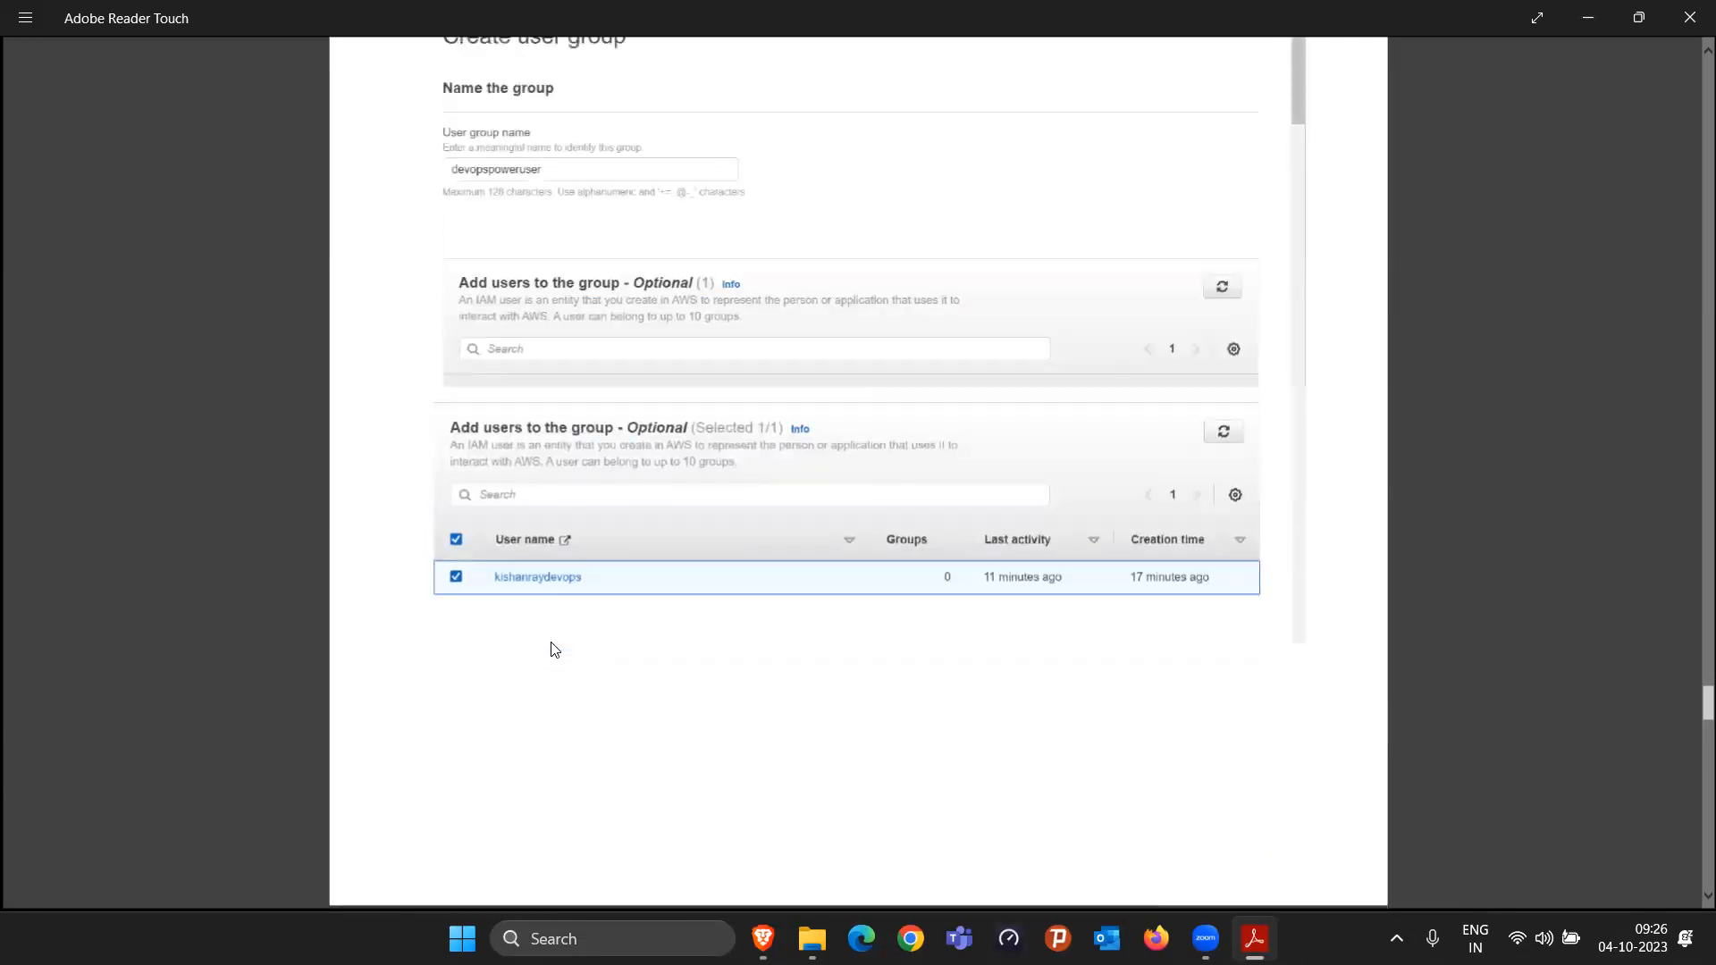
Step: Examine the lab guide's pages on creating an IAM user, from sign-in back to the access type selection, and minimize the reader
scroll(554, 642, "up", 15)
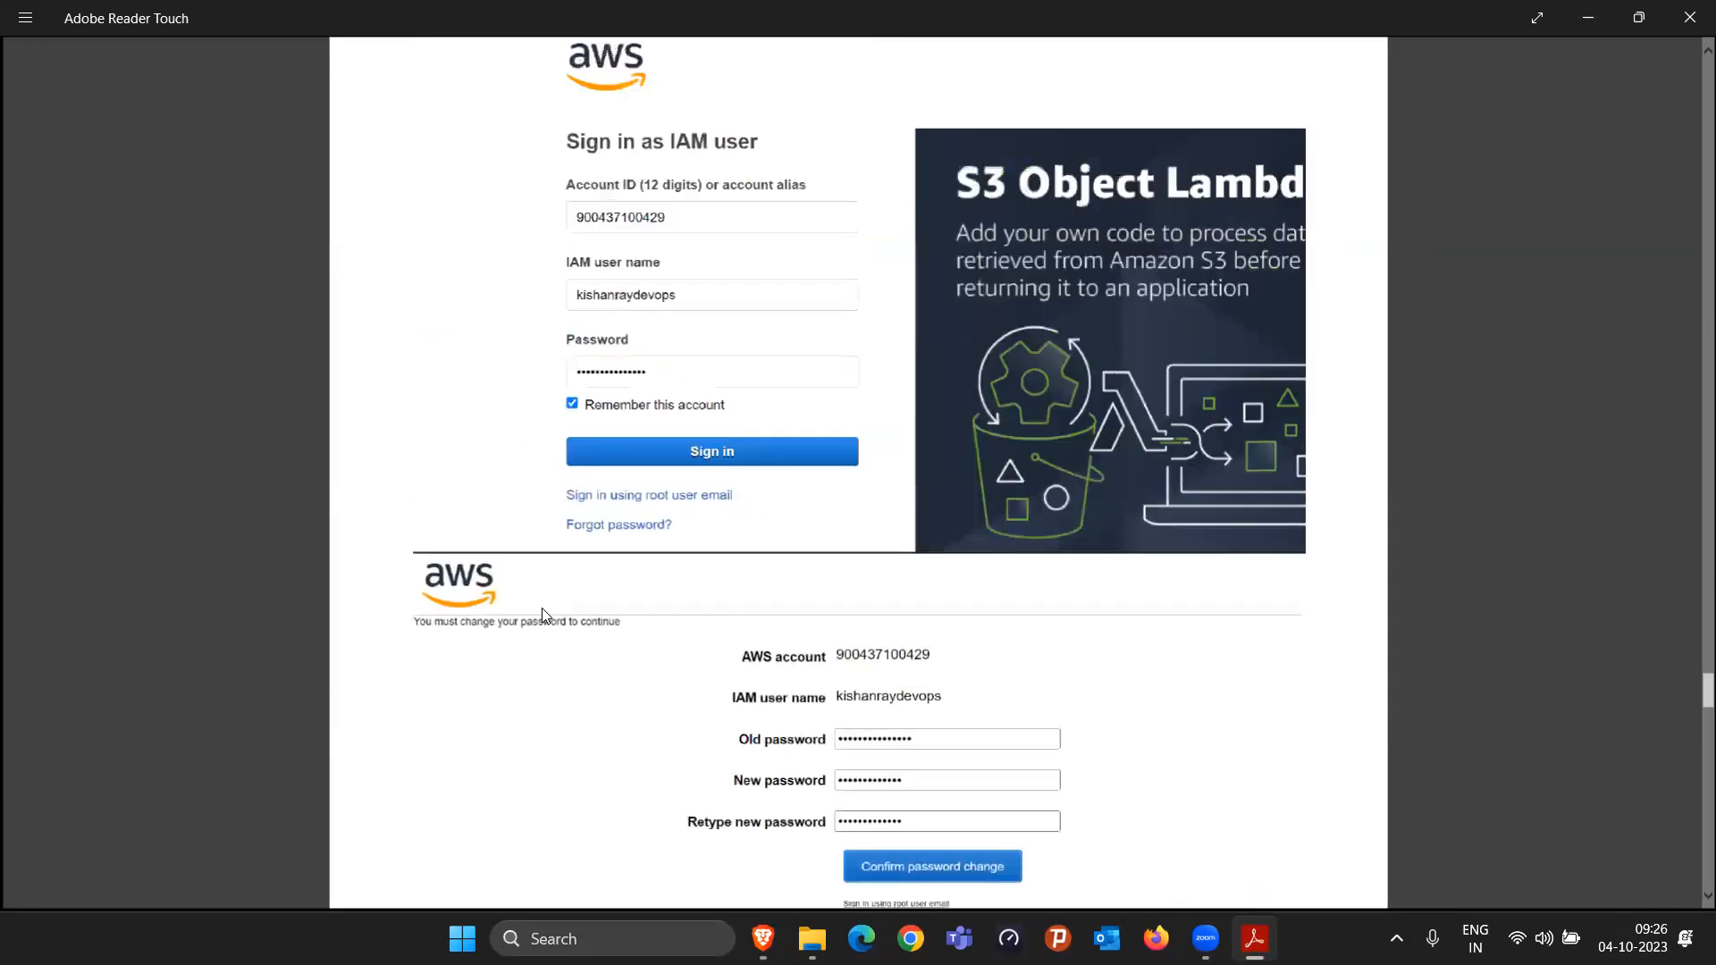
scroll(550, 591, "up", 15)
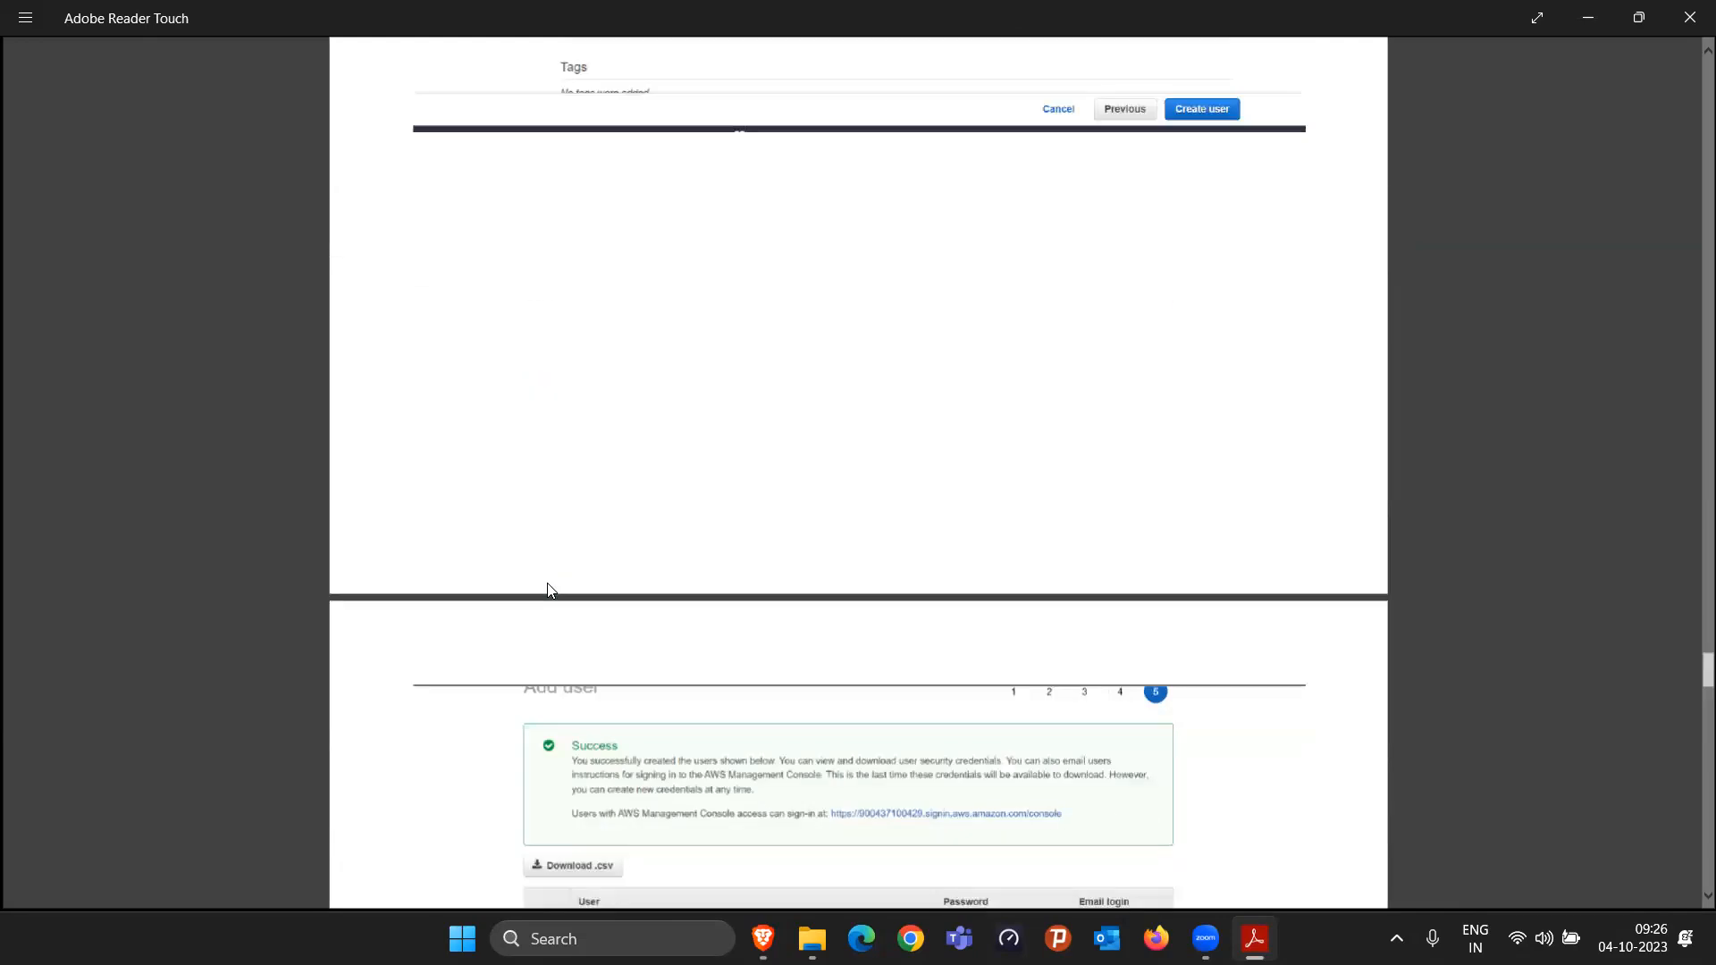
scroll(565, 586, "up", 20)
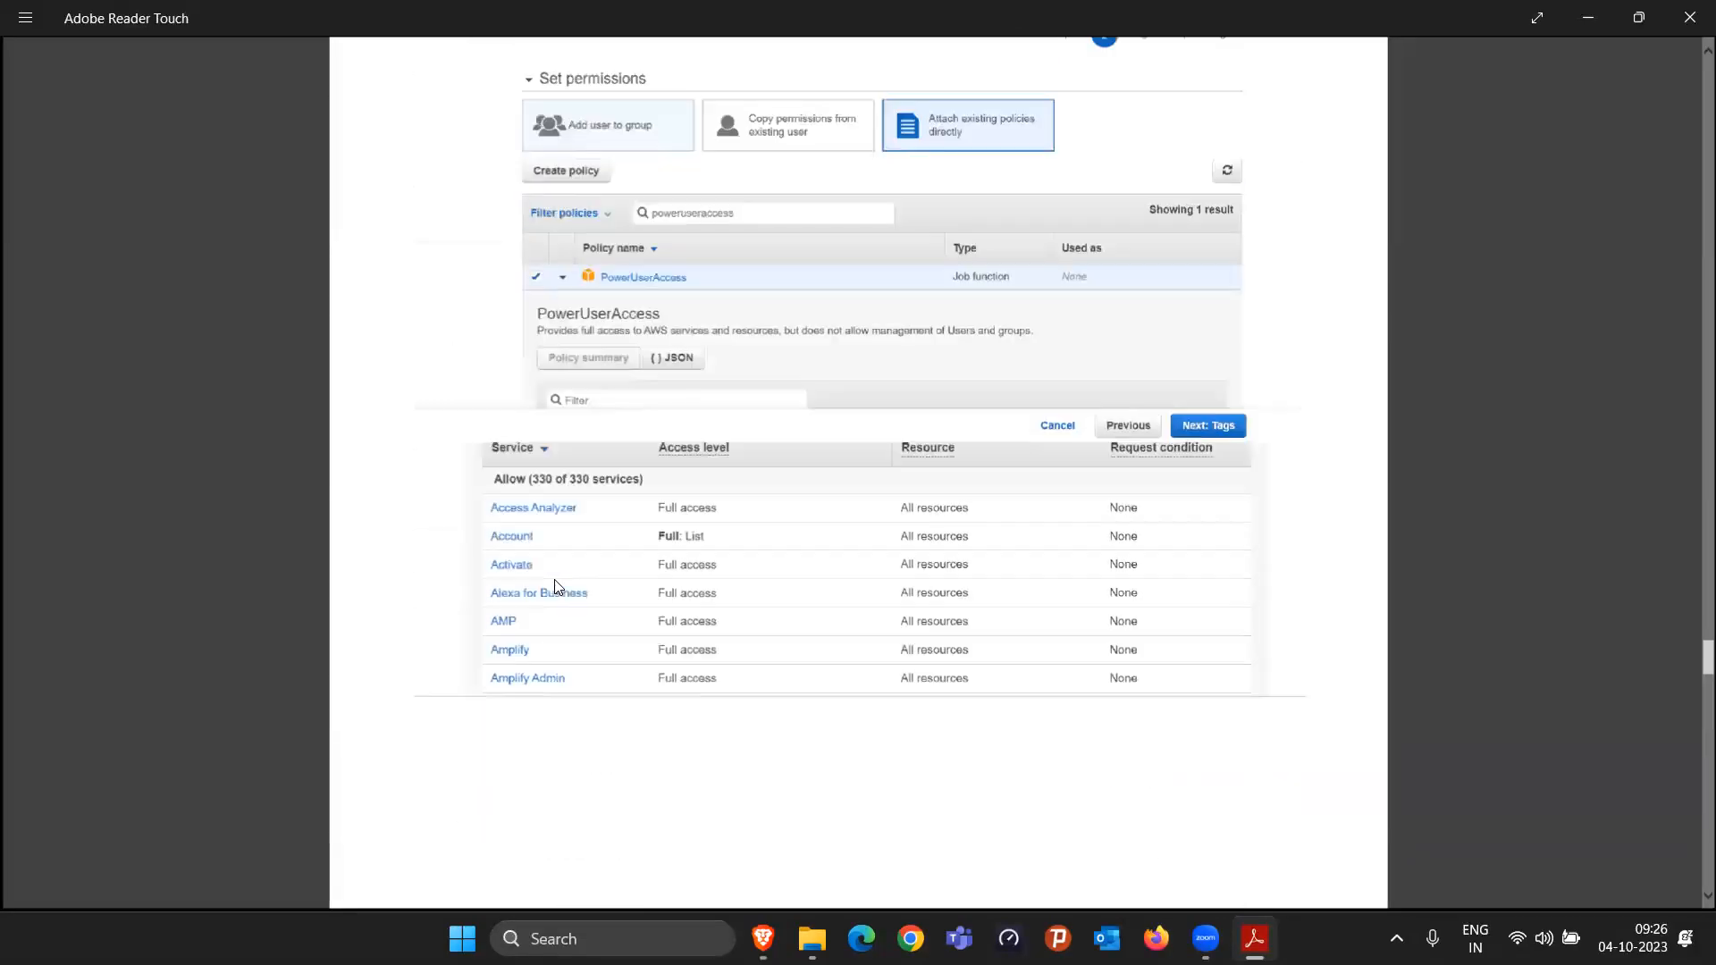
scroll(628, 478, "up", 3)
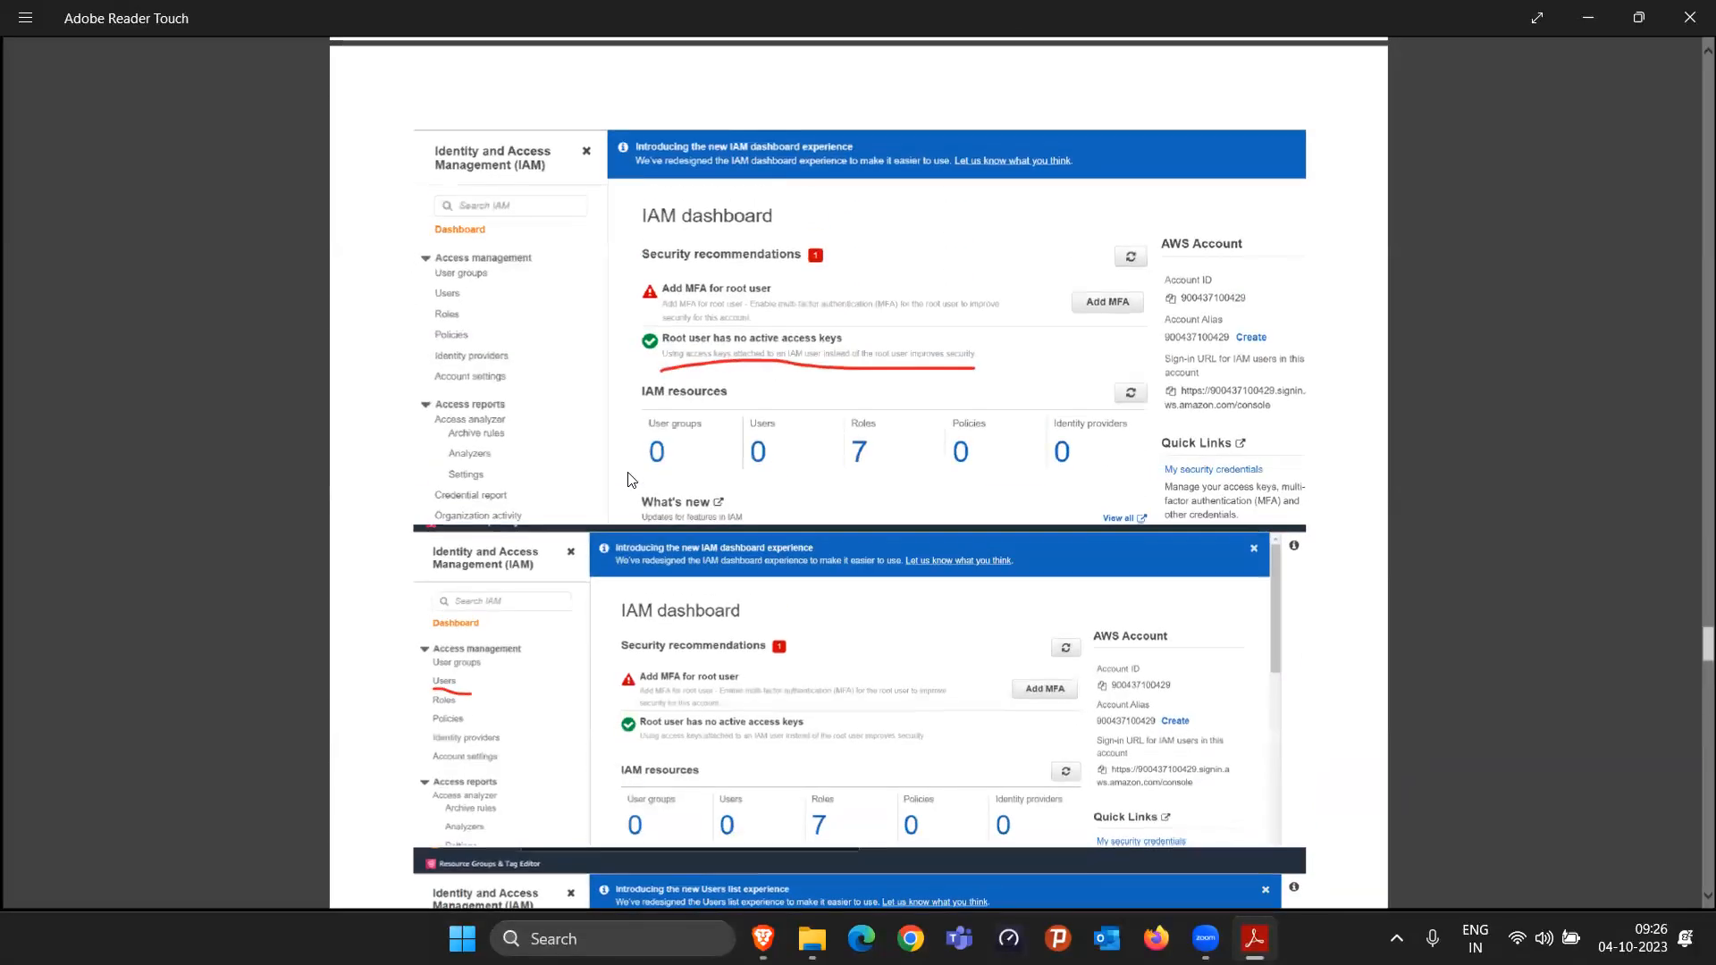
scroll(628, 478, "down", 10)
scroll(630, 480, "up", 2)
scroll(628, 478, "up", 4)
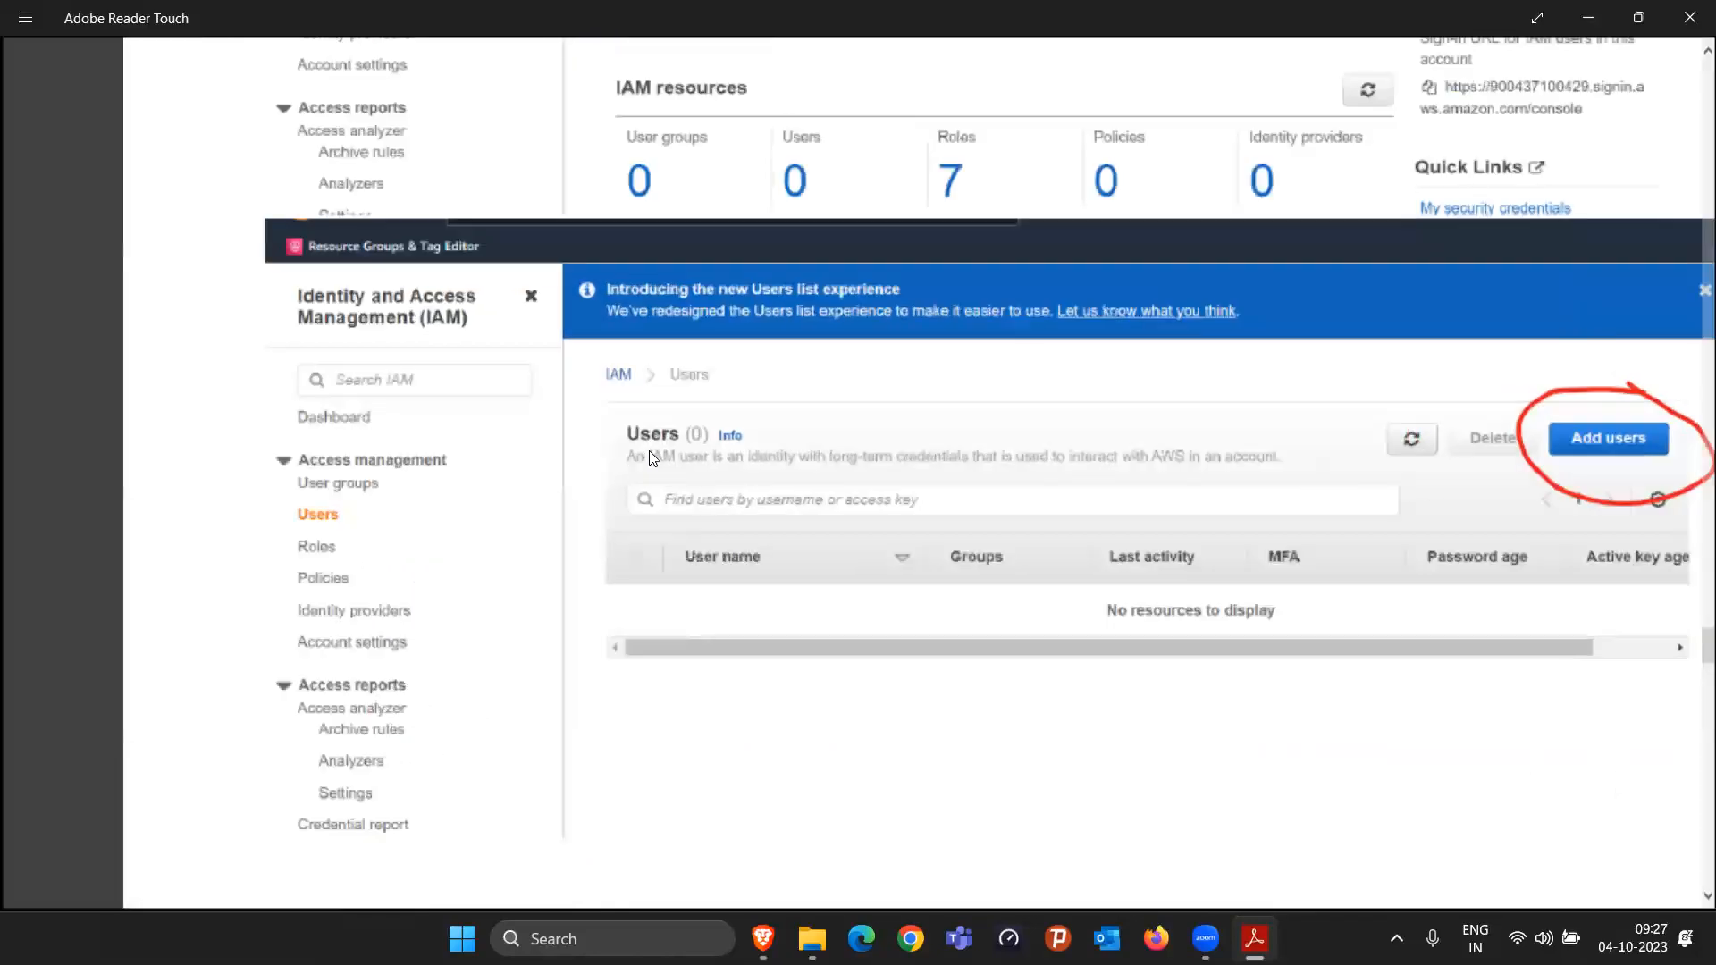
scroll(757, 238, "down", 10)
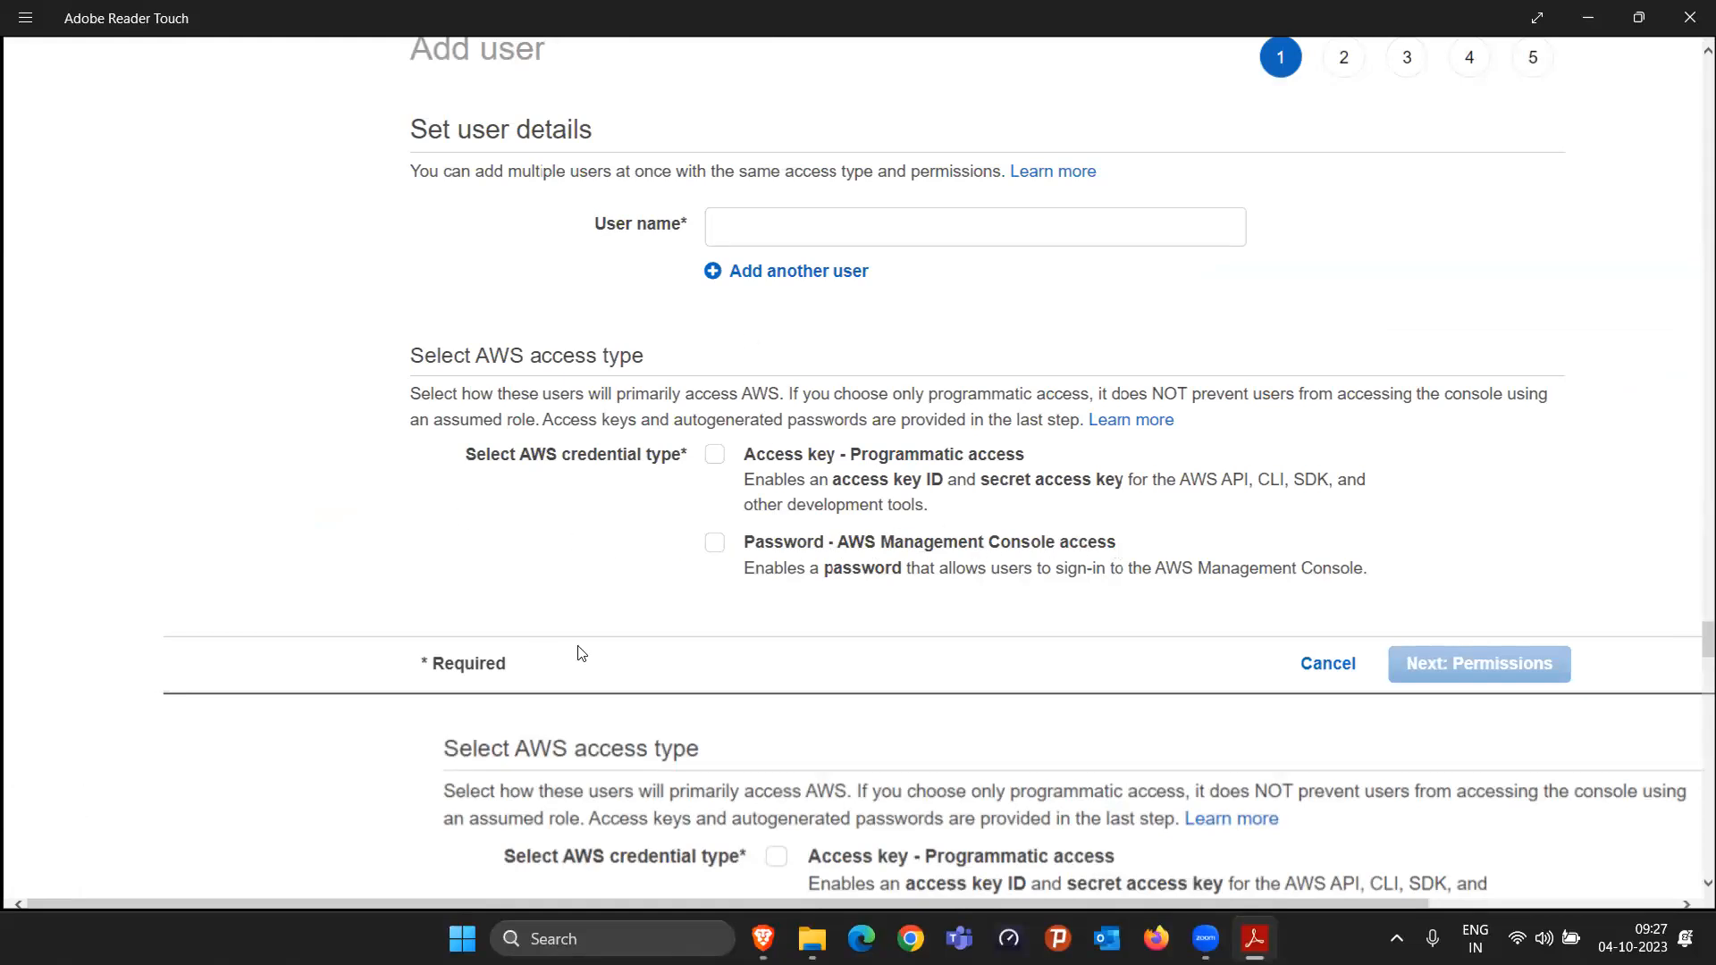
left_click(1593, 16)
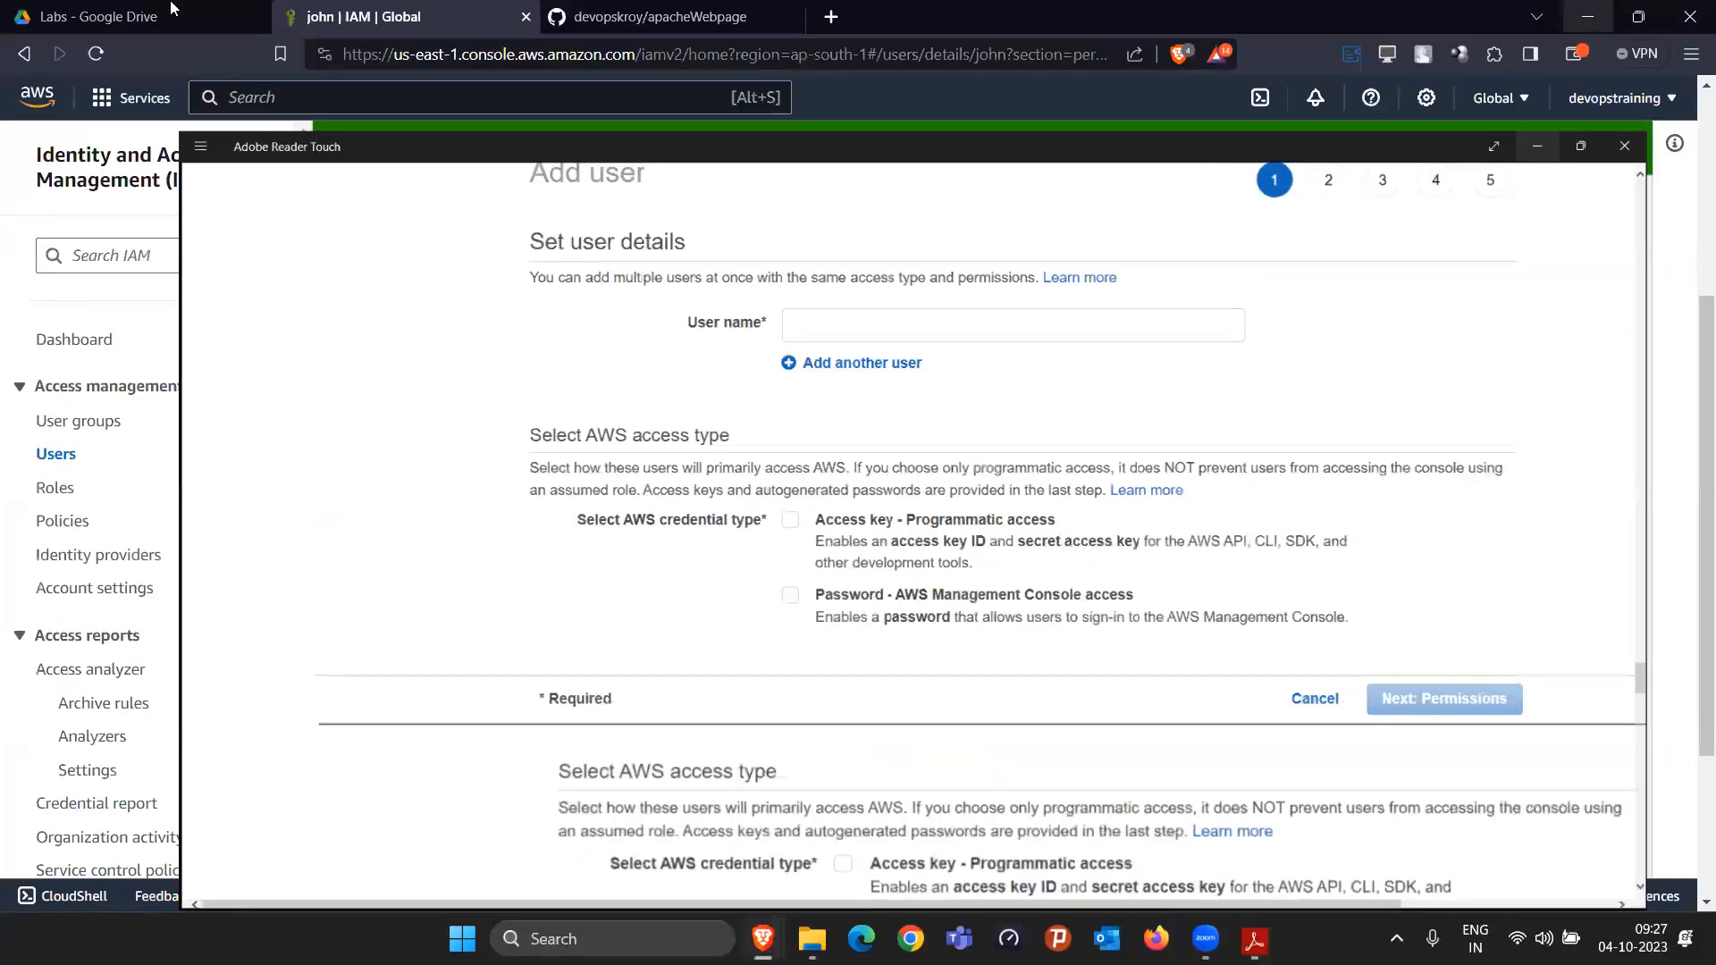
Step: Switch to Google Drive, open awsusercreation.pdf from the Labs folder, and enlarge its page on specifying user details
left_click(150, 13)
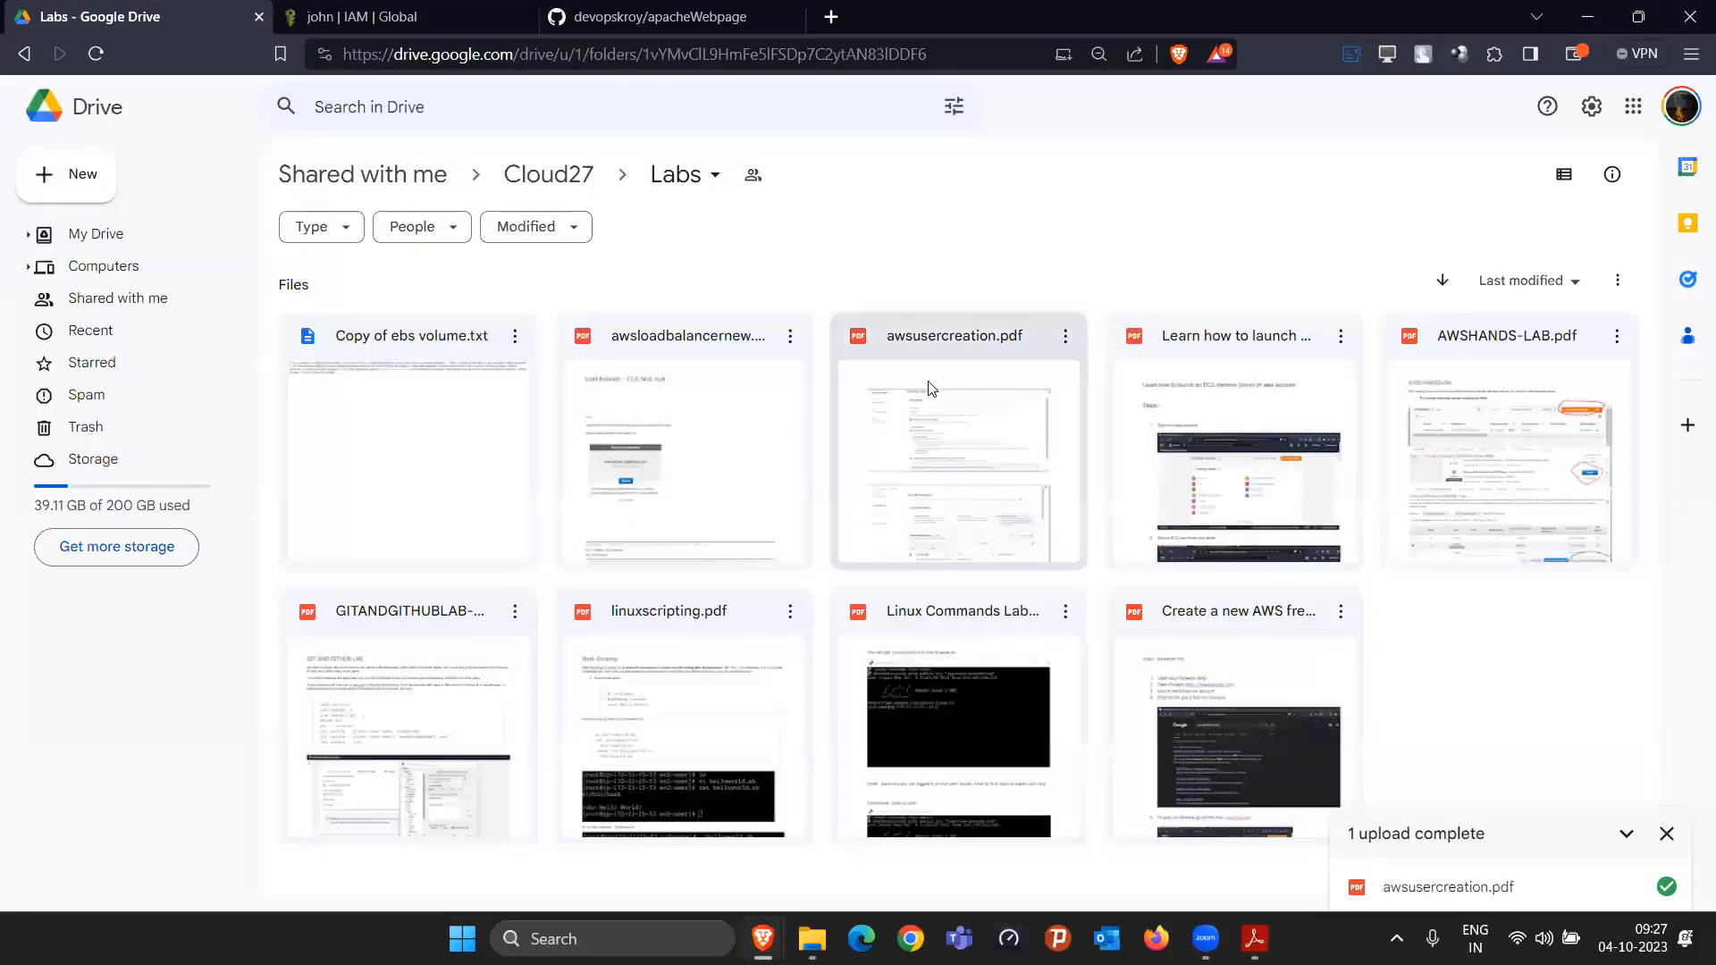
left_click(974, 390)
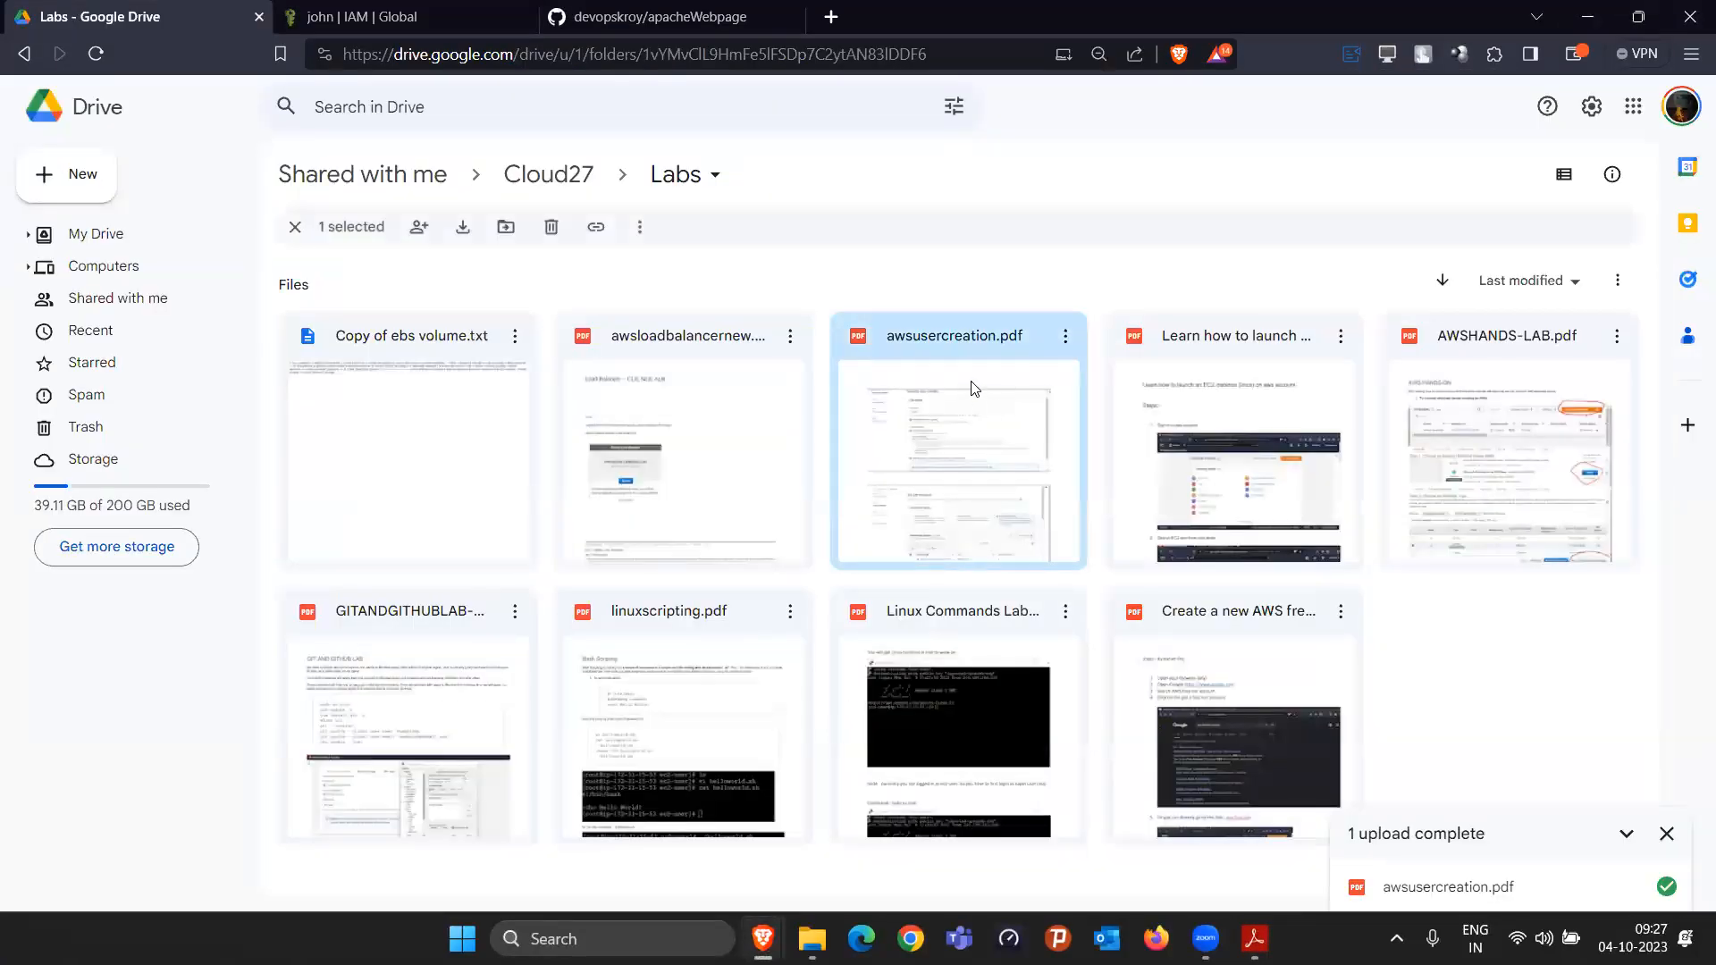
double_click(986, 436)
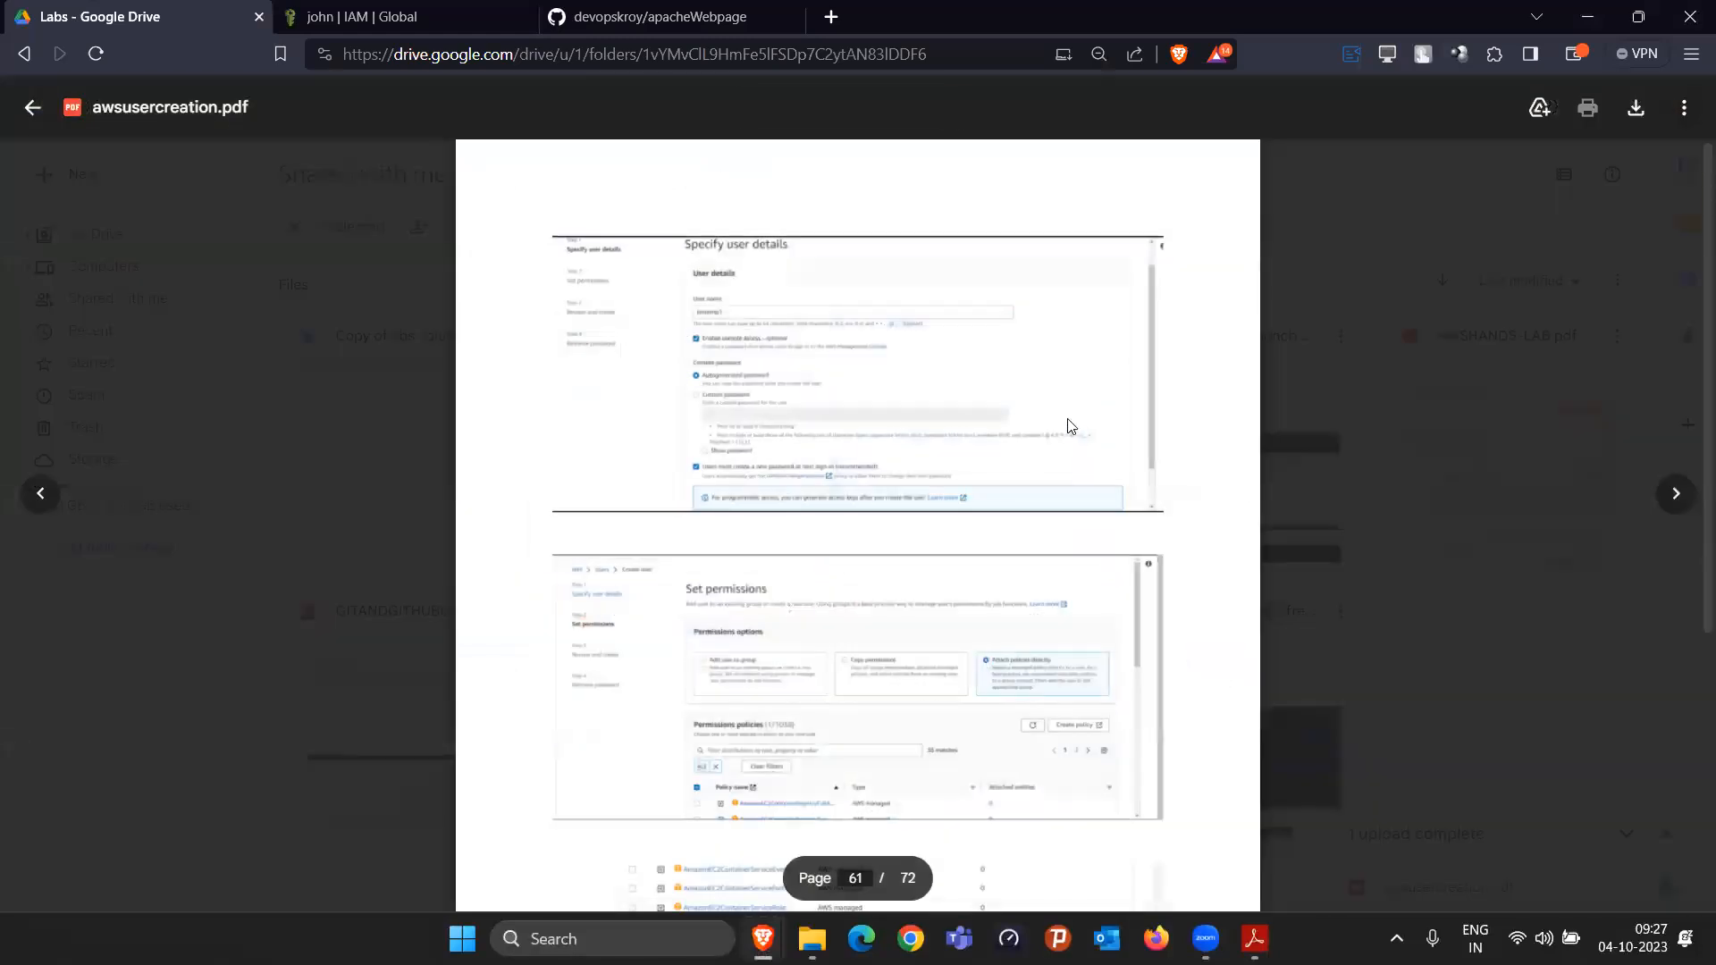
scroll(1071, 426, "up", 3)
scroll(1071, 426, "up", 3)
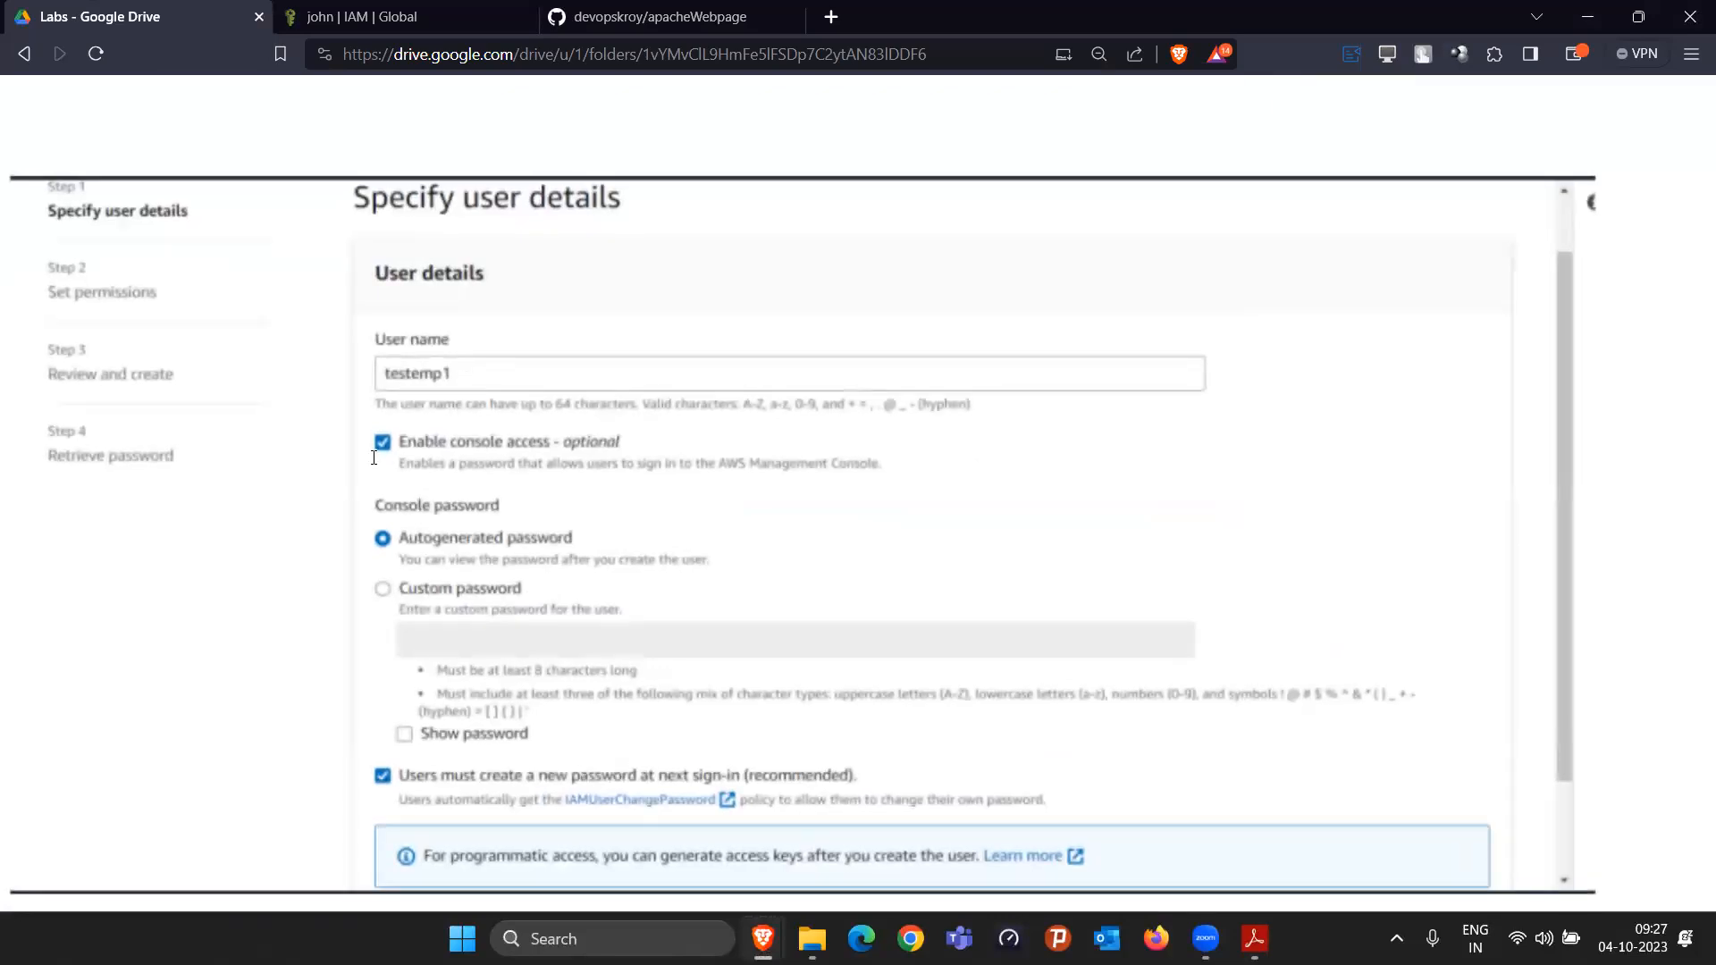
Step: Examine the PDF's user creation steps, from console access and directly attached policies through password retrieval to the cli heading
scroll(397, 540, "down", 3)
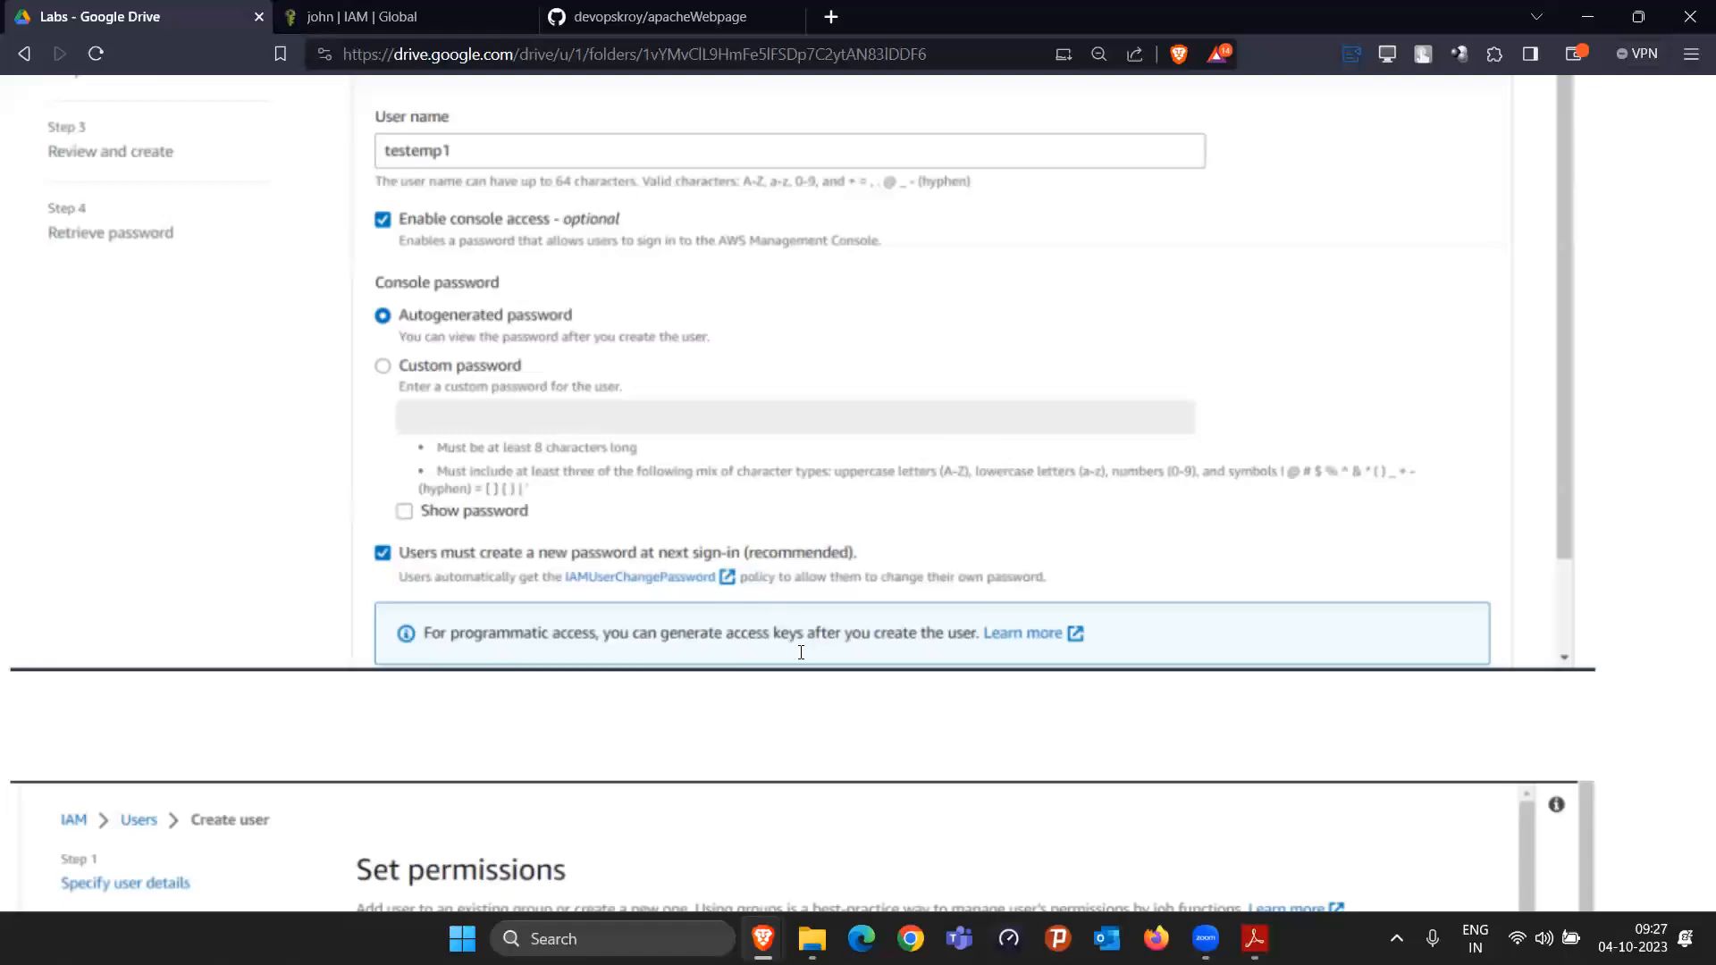
scroll(801, 653, "down", 6)
scroll(803, 645, "down", 5)
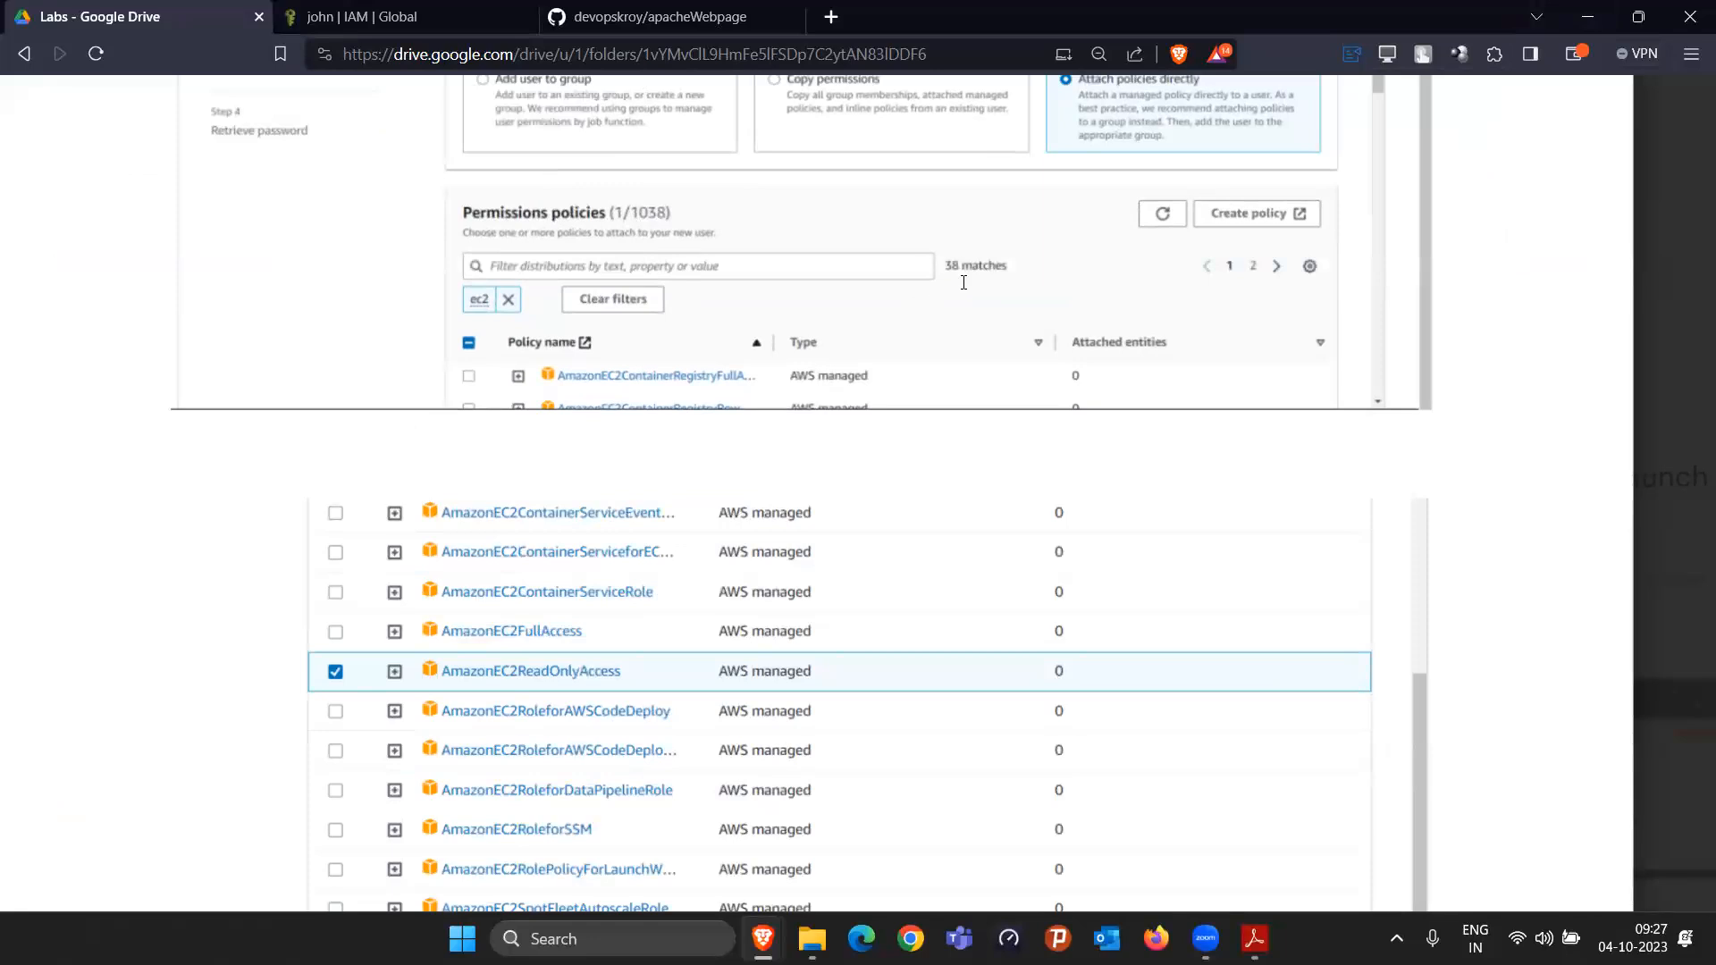
scroll(1004, 427, "up", 5)
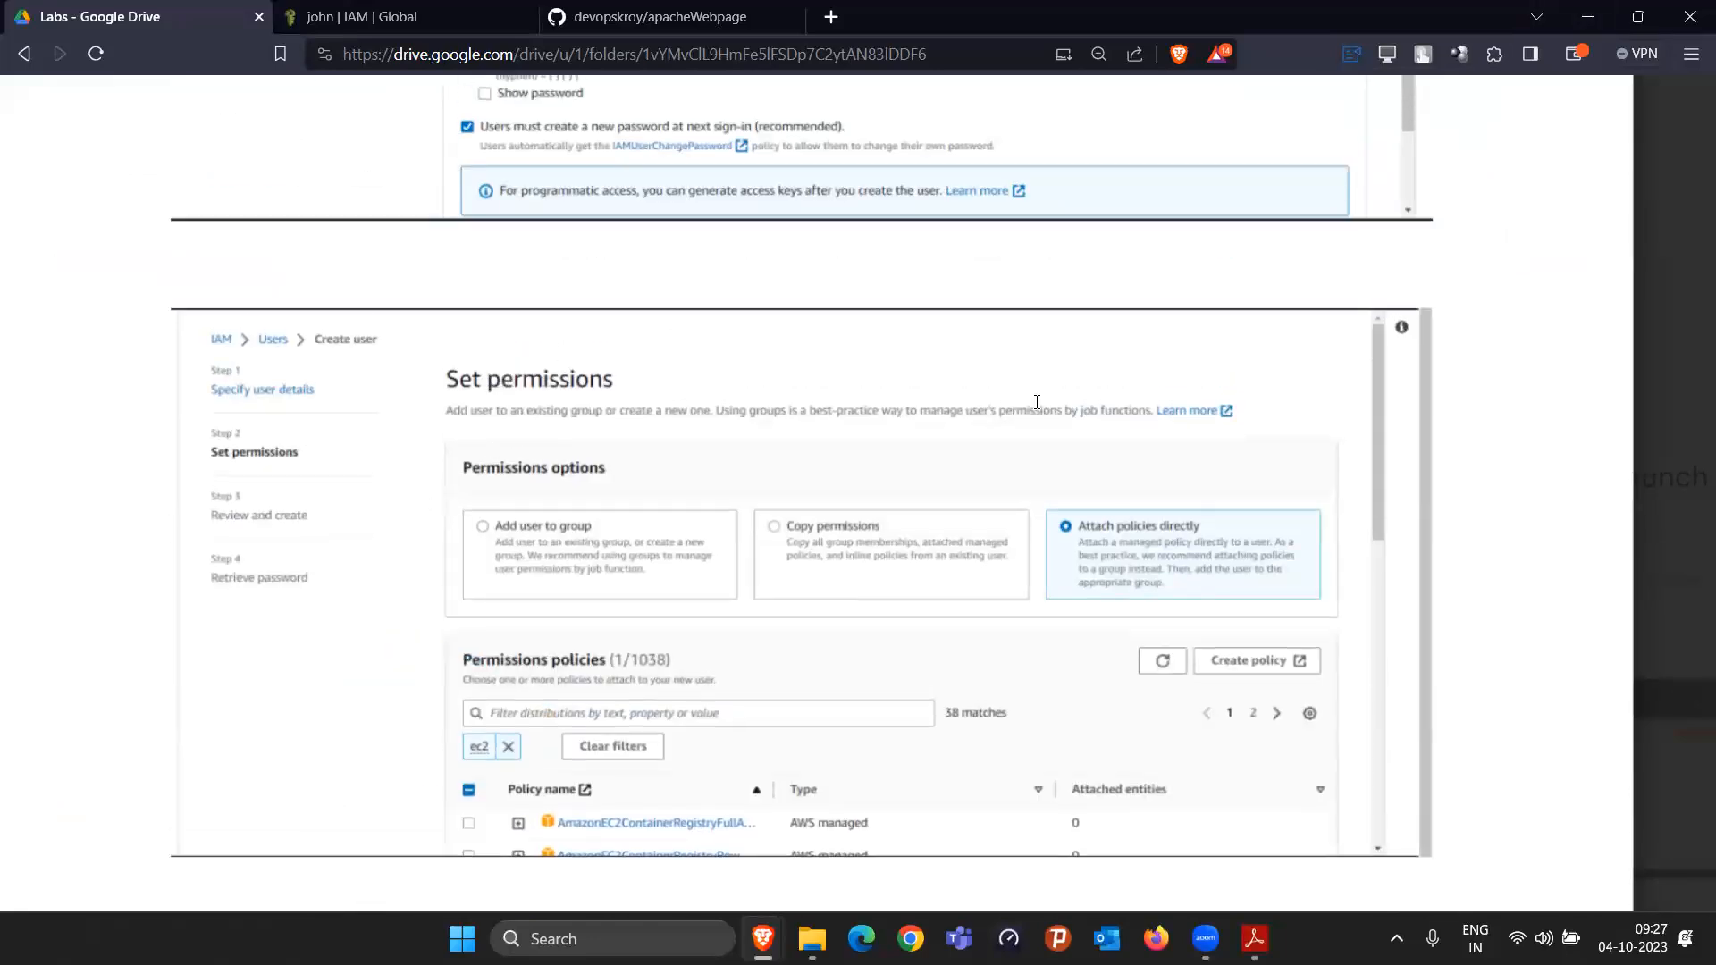
scroll(1049, 385, "up", 4)
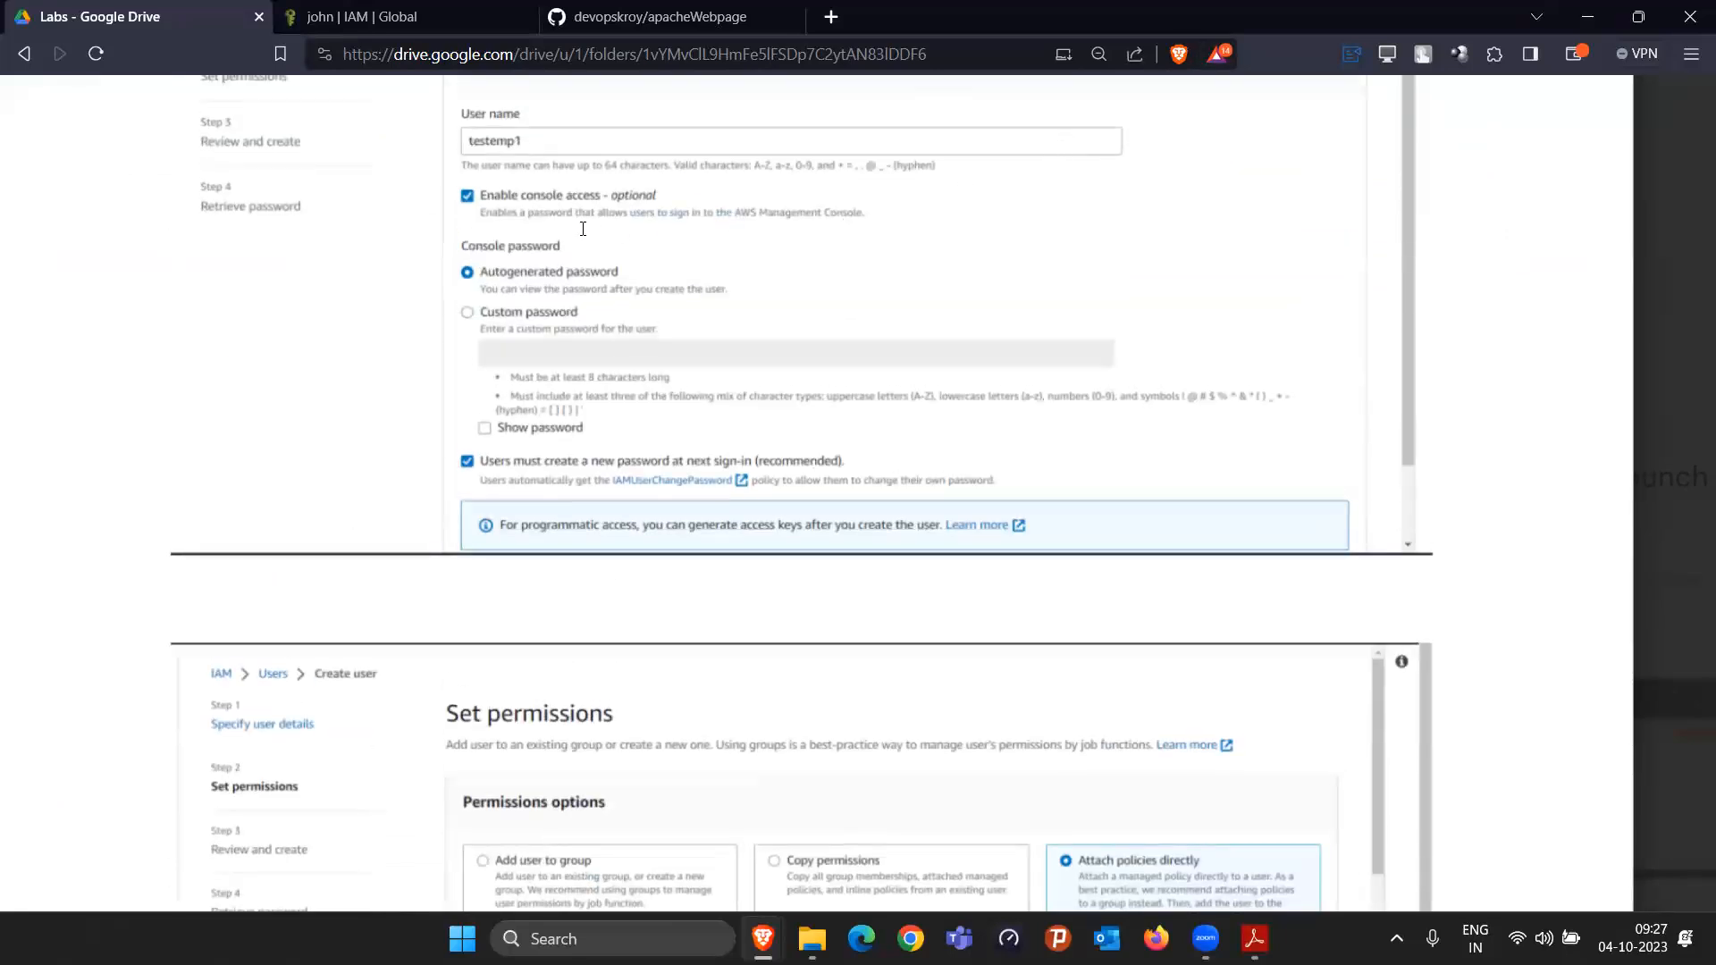
scroll(938, 682, "down", 4)
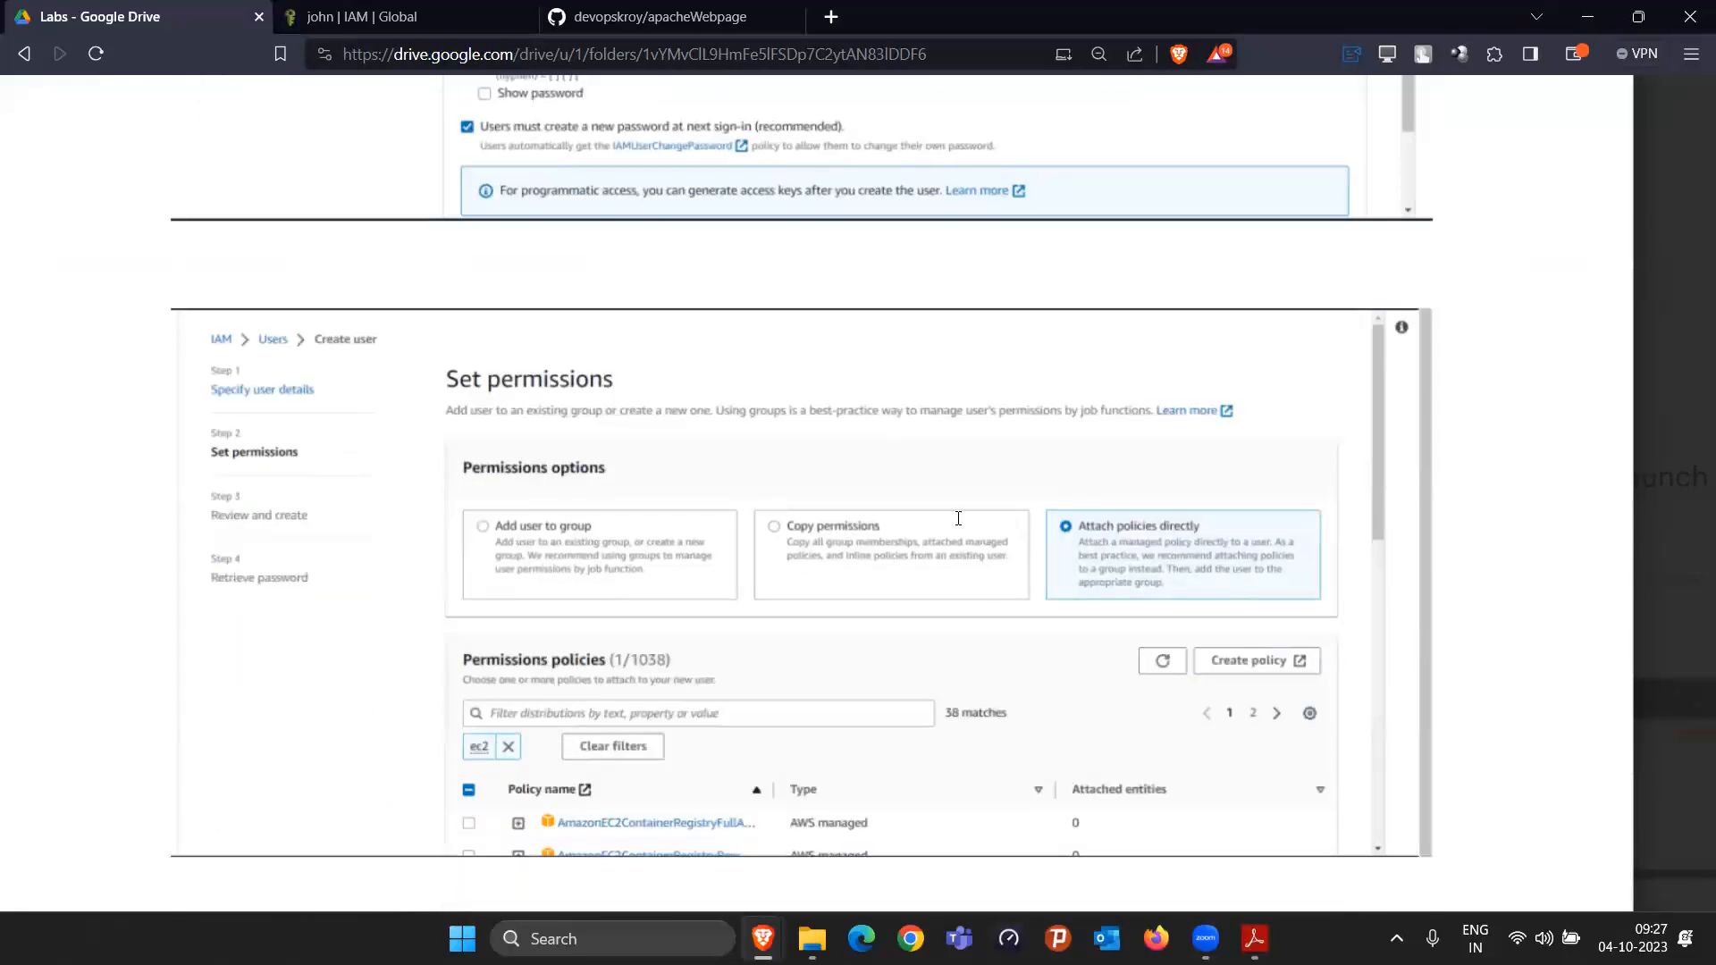
scroll(1165, 606, "down", 10)
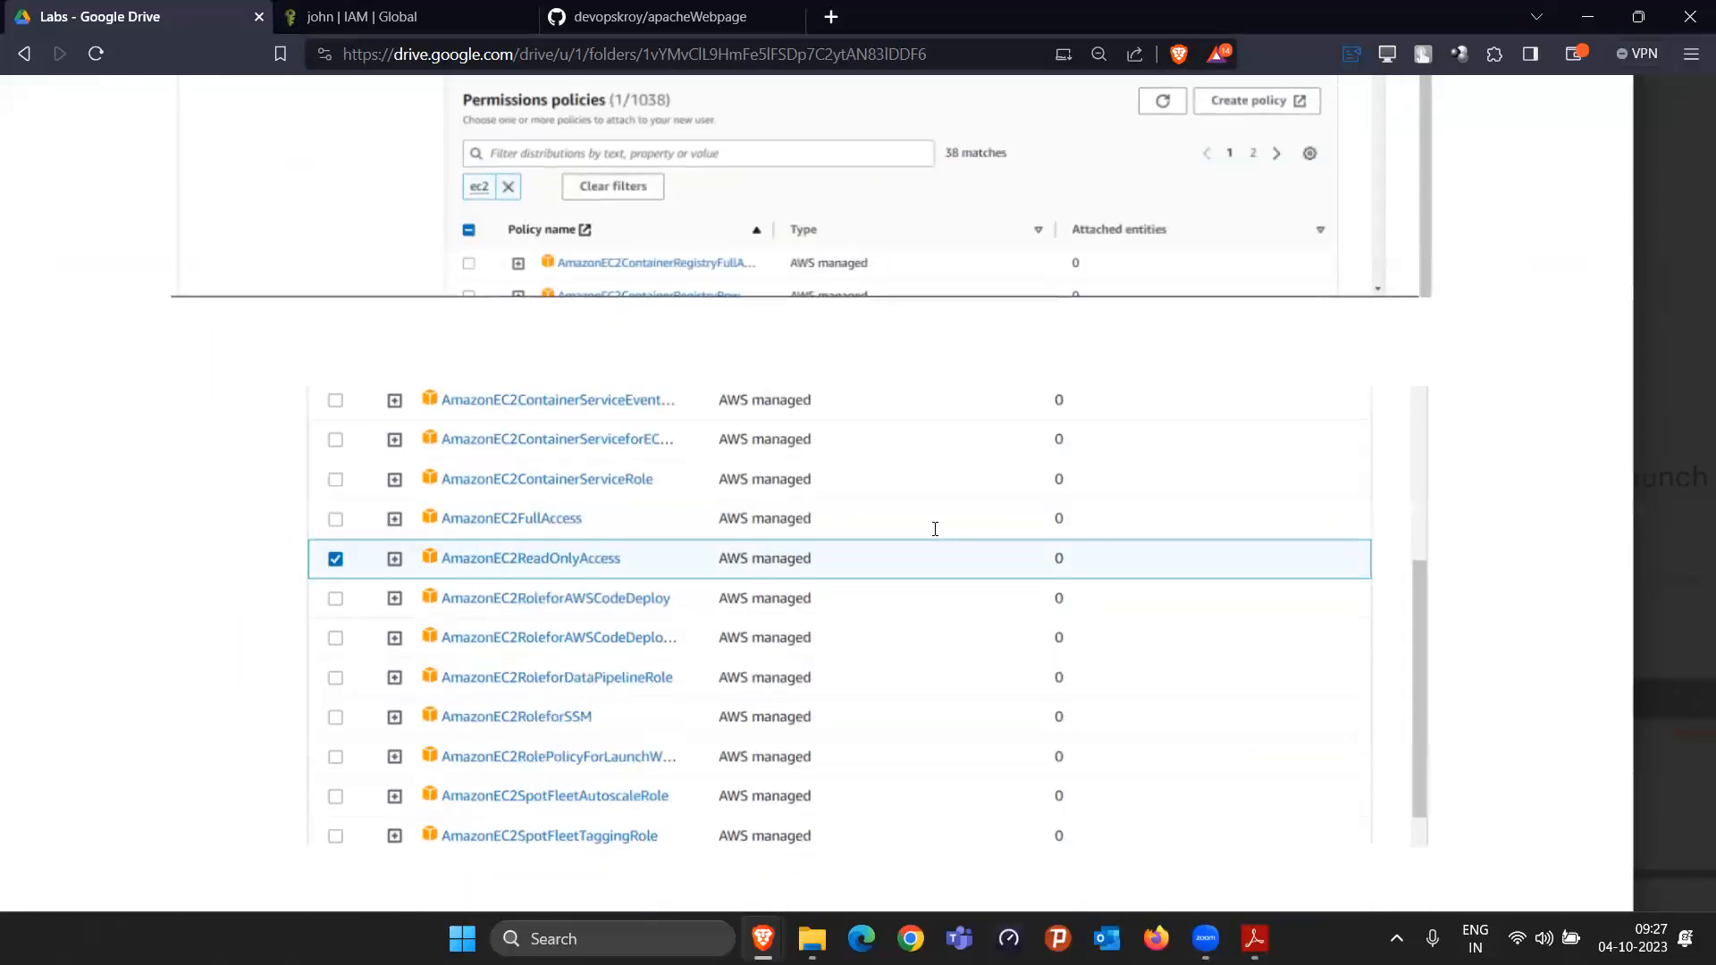
scroll(946, 480, "down", 15)
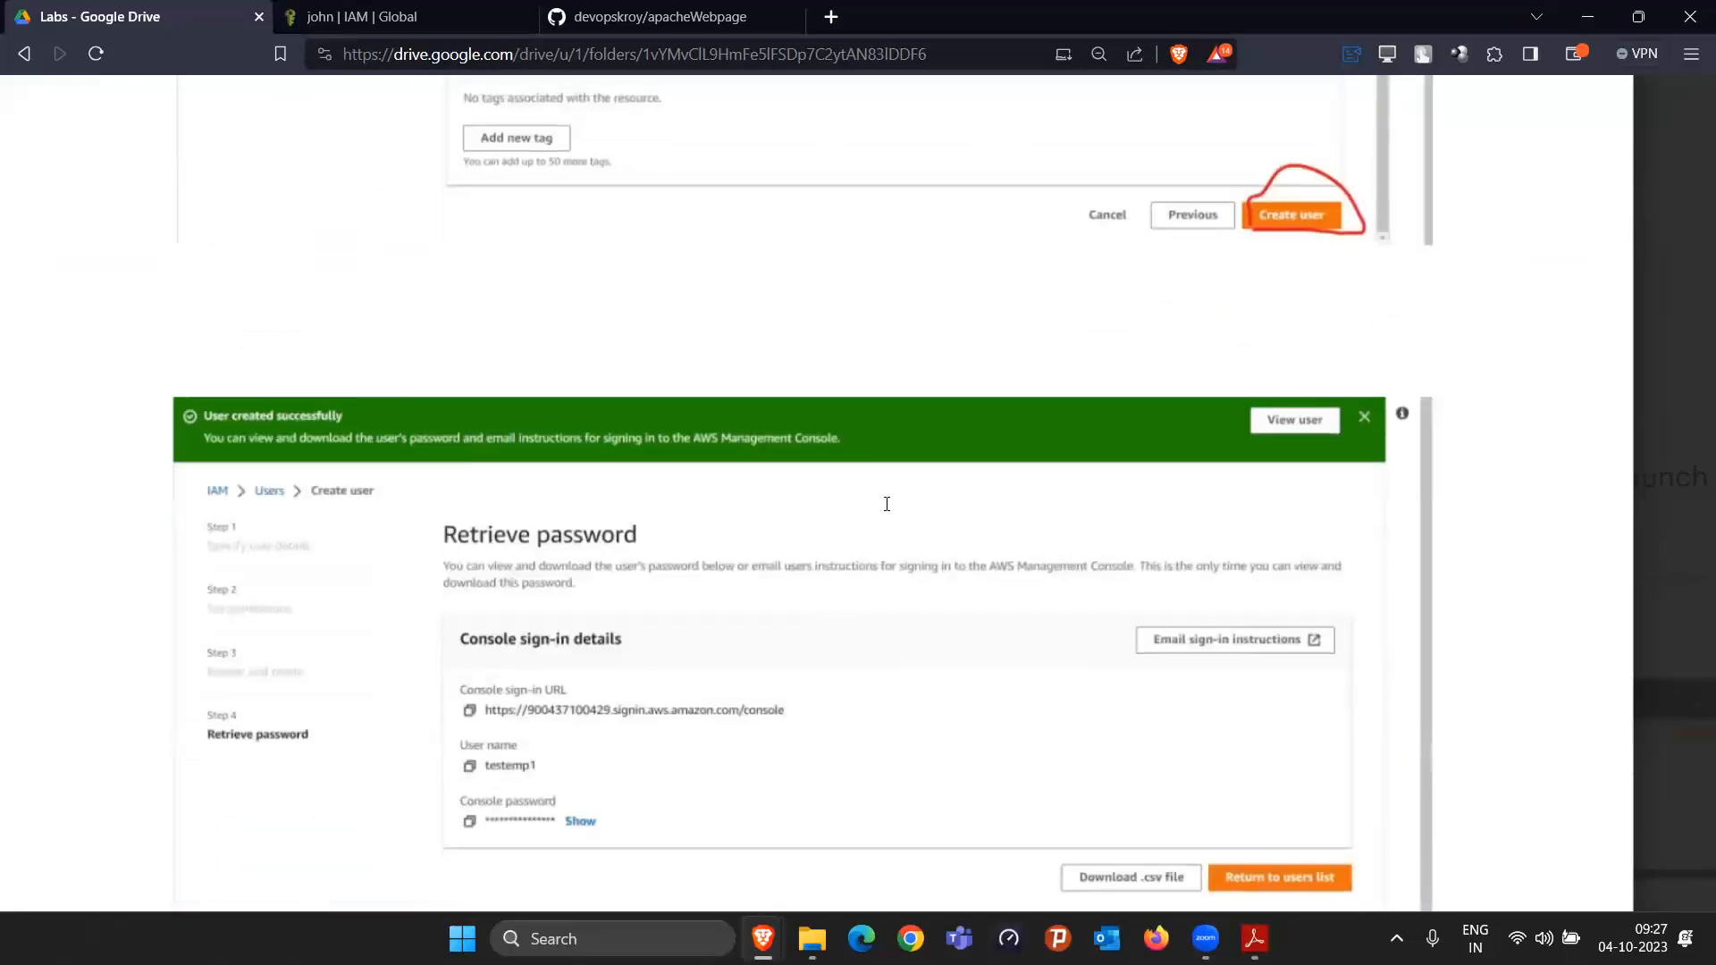
scroll(888, 507, "down", 10)
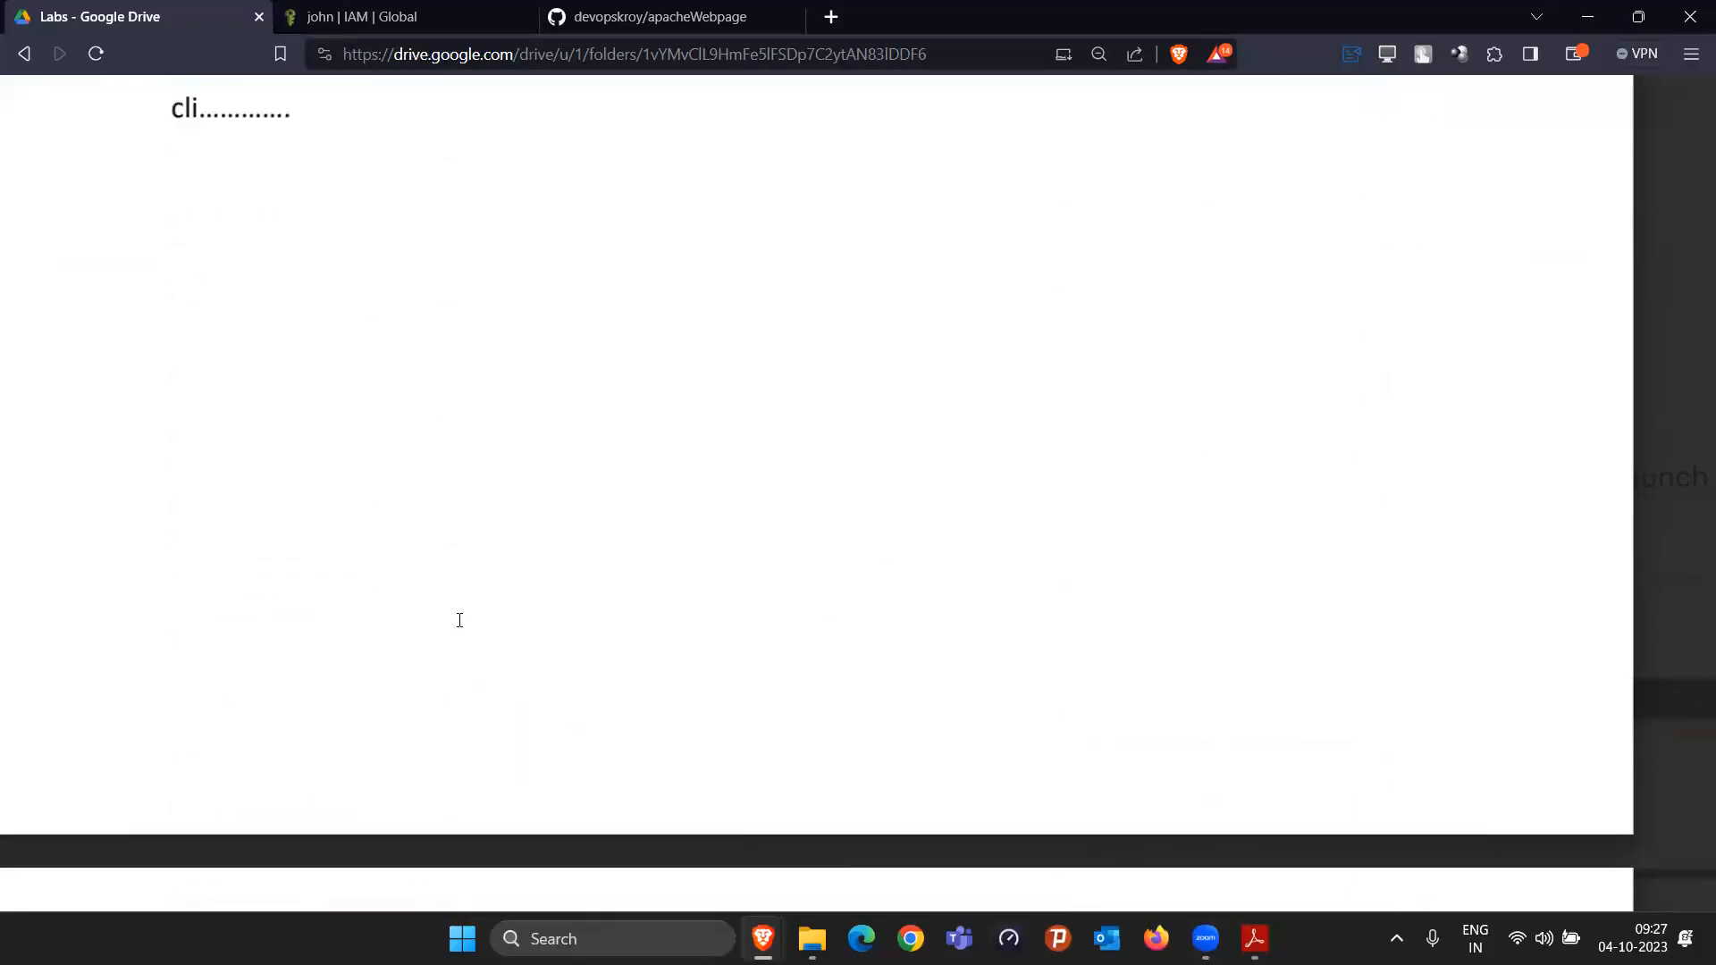
scroll(241, 504, "up", 5)
triple_click(243, 568)
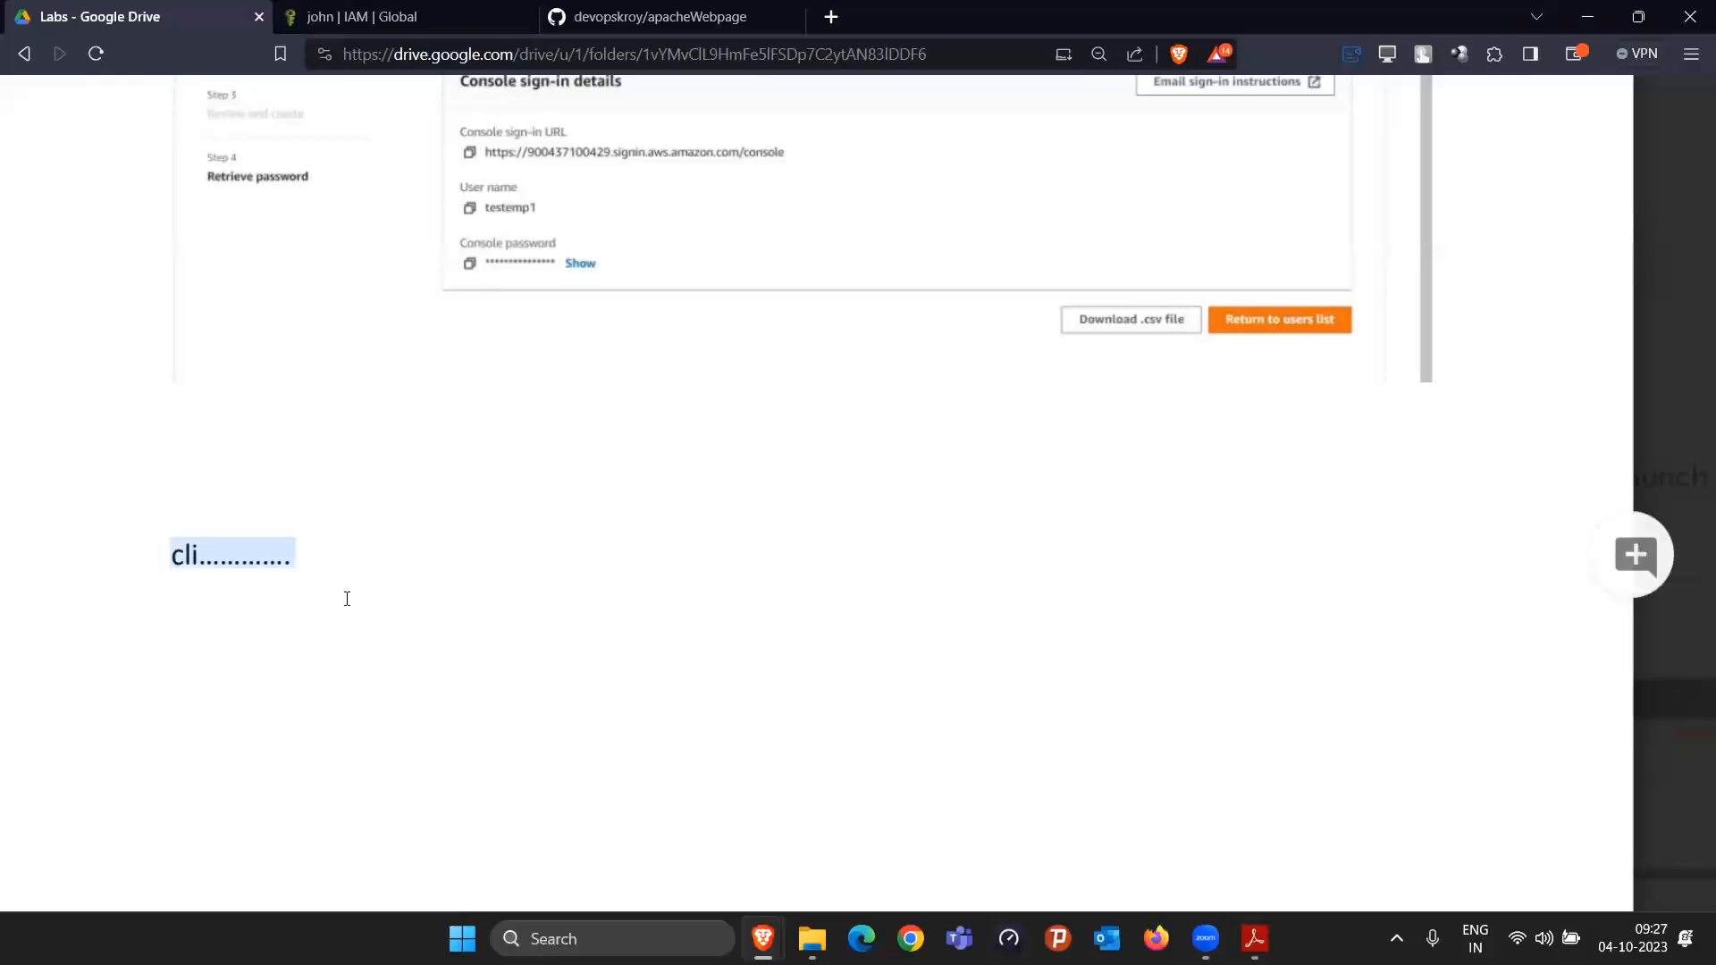
Step: Minimize the lab guide's browser window, return to the IAM user's EC2 console session, and open Command Prompt
left_click(1590, 17)
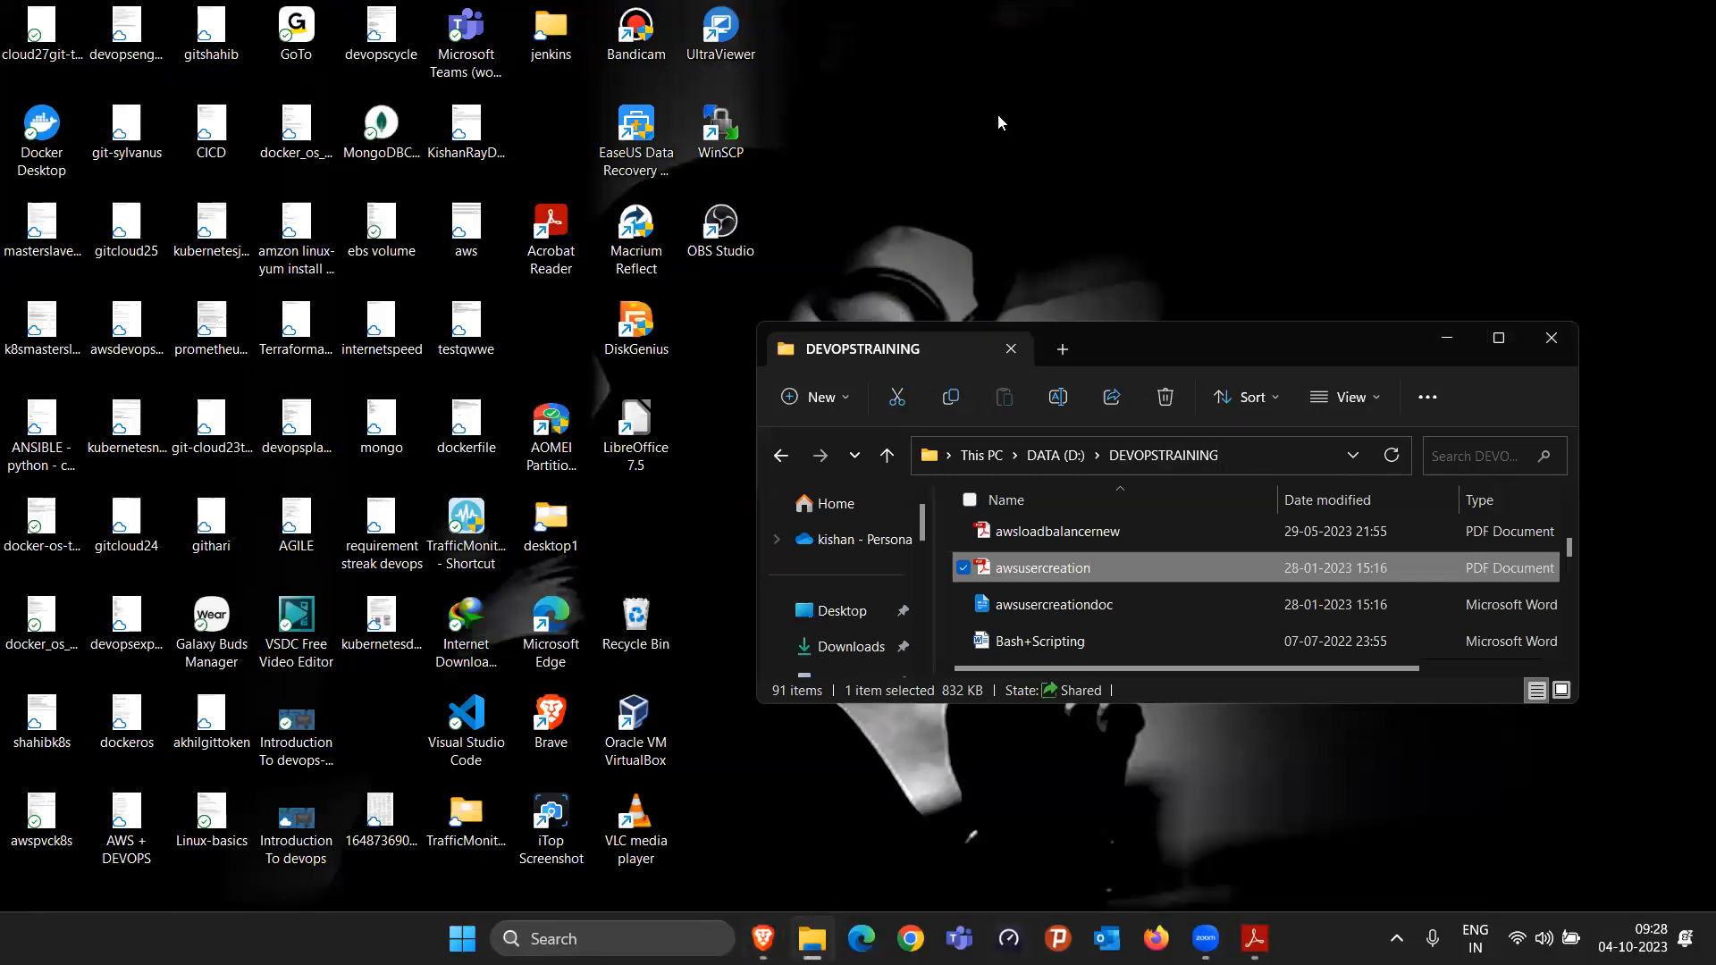
key("alt+Tab")
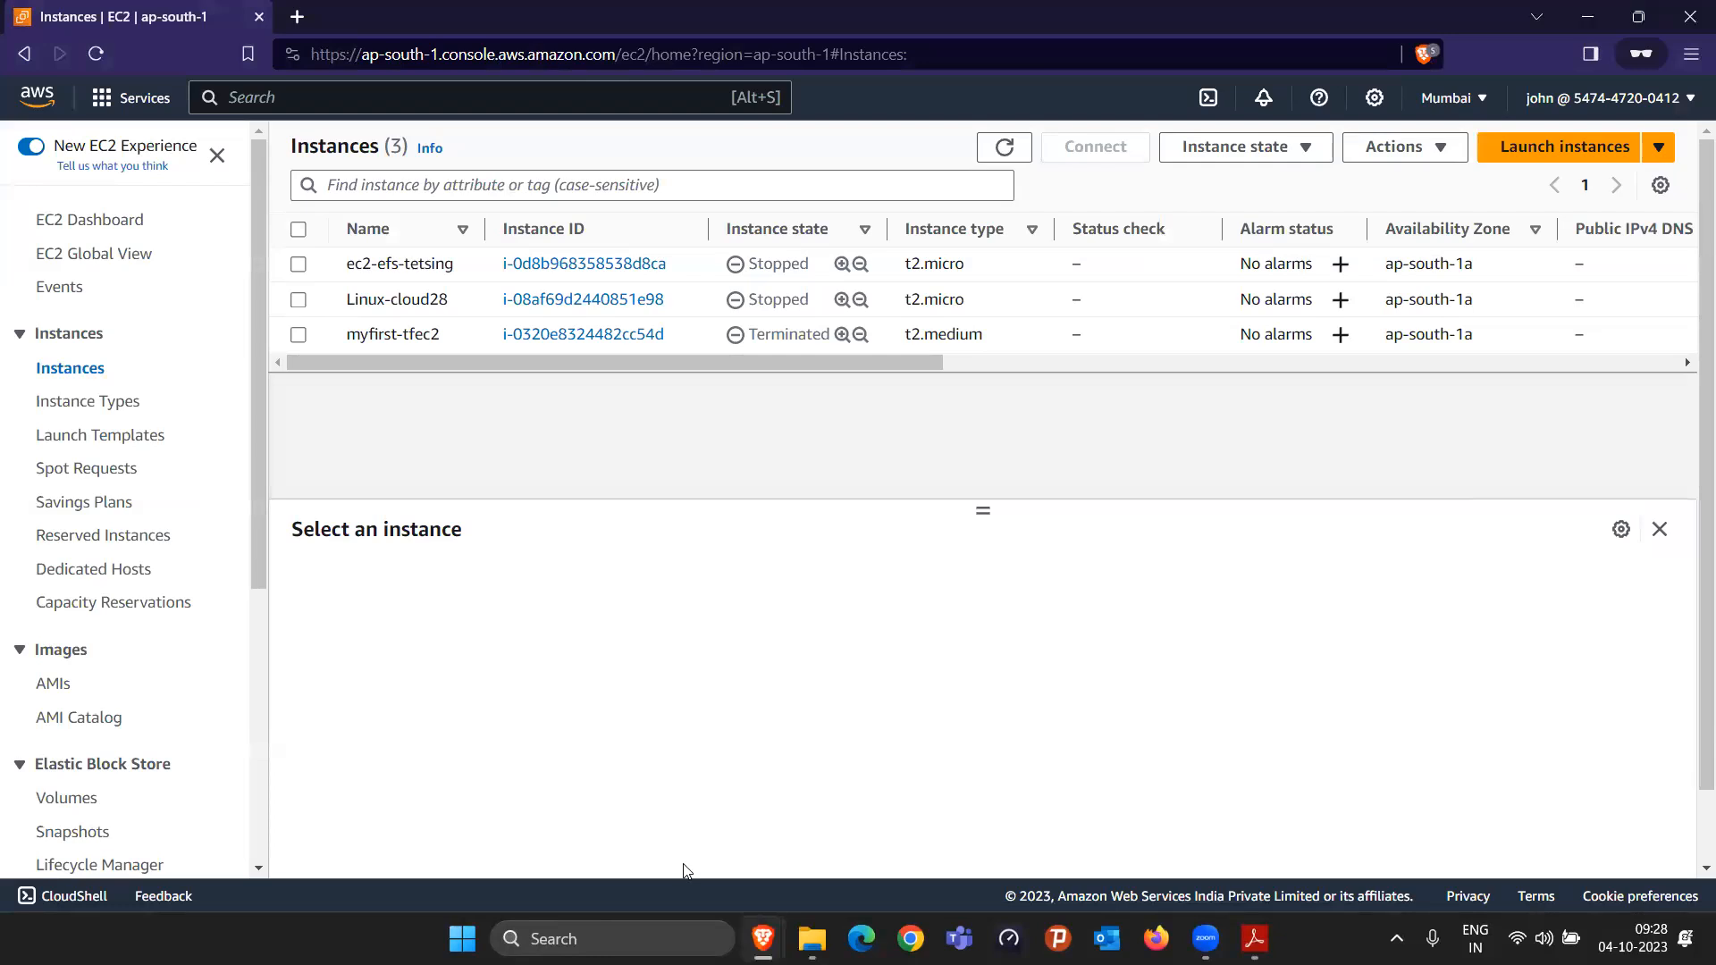
left_click(566, 929)
type("cm")
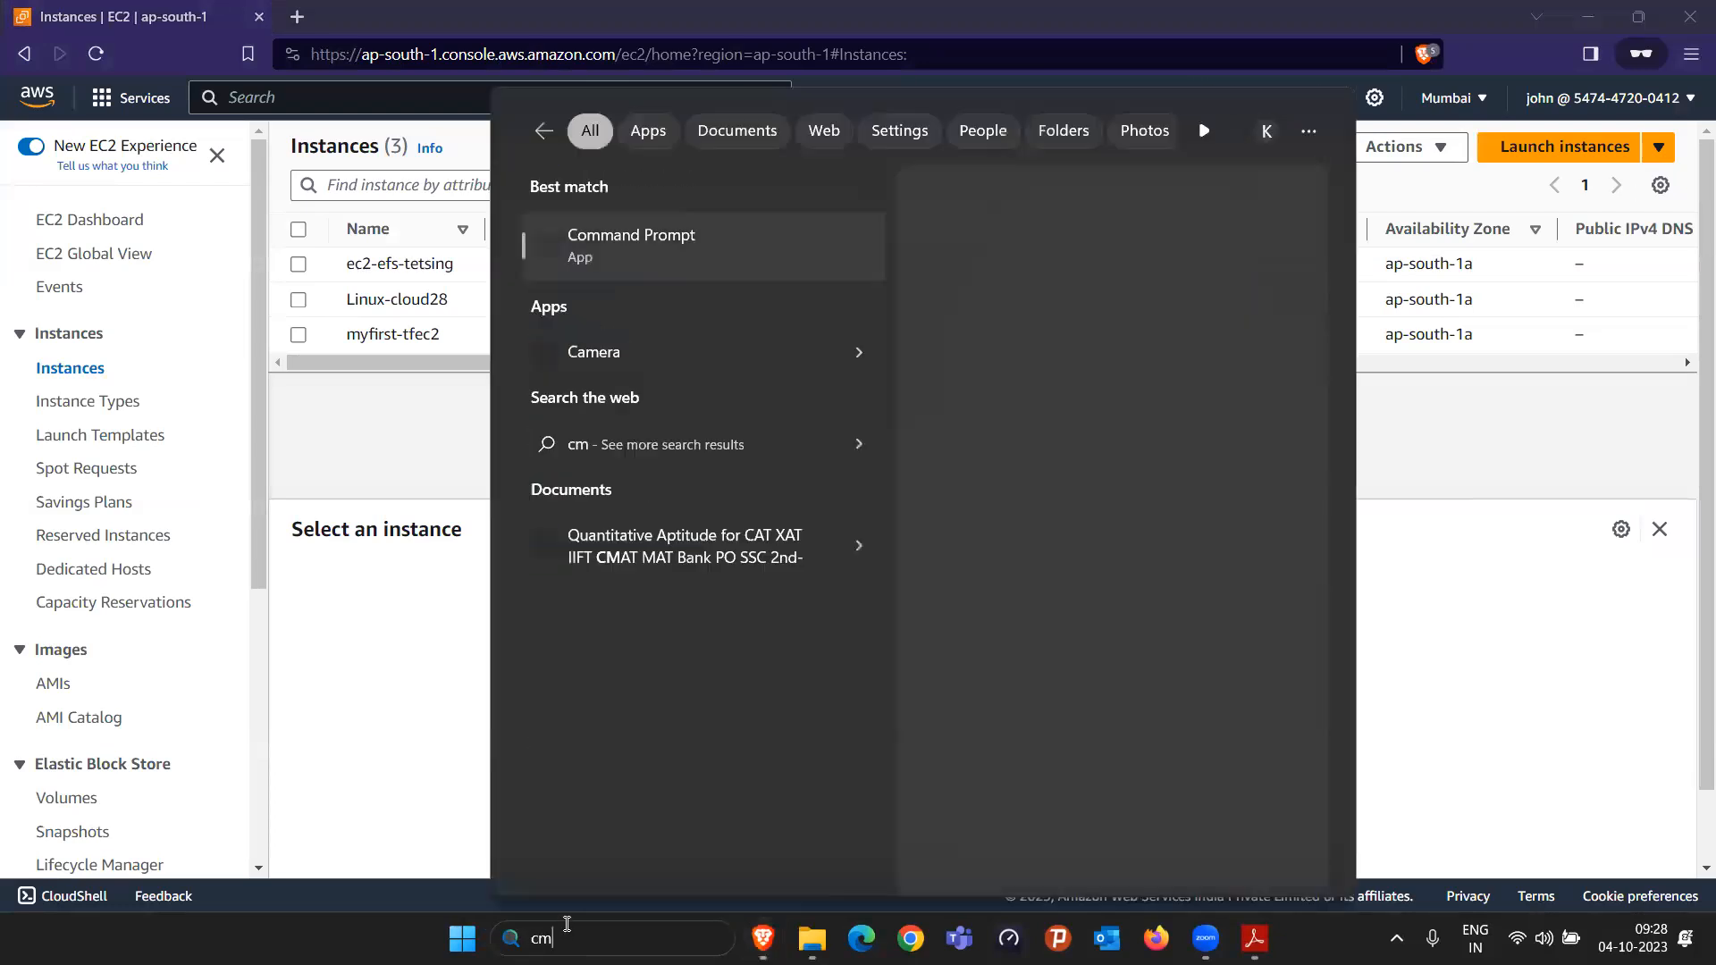
type("d")
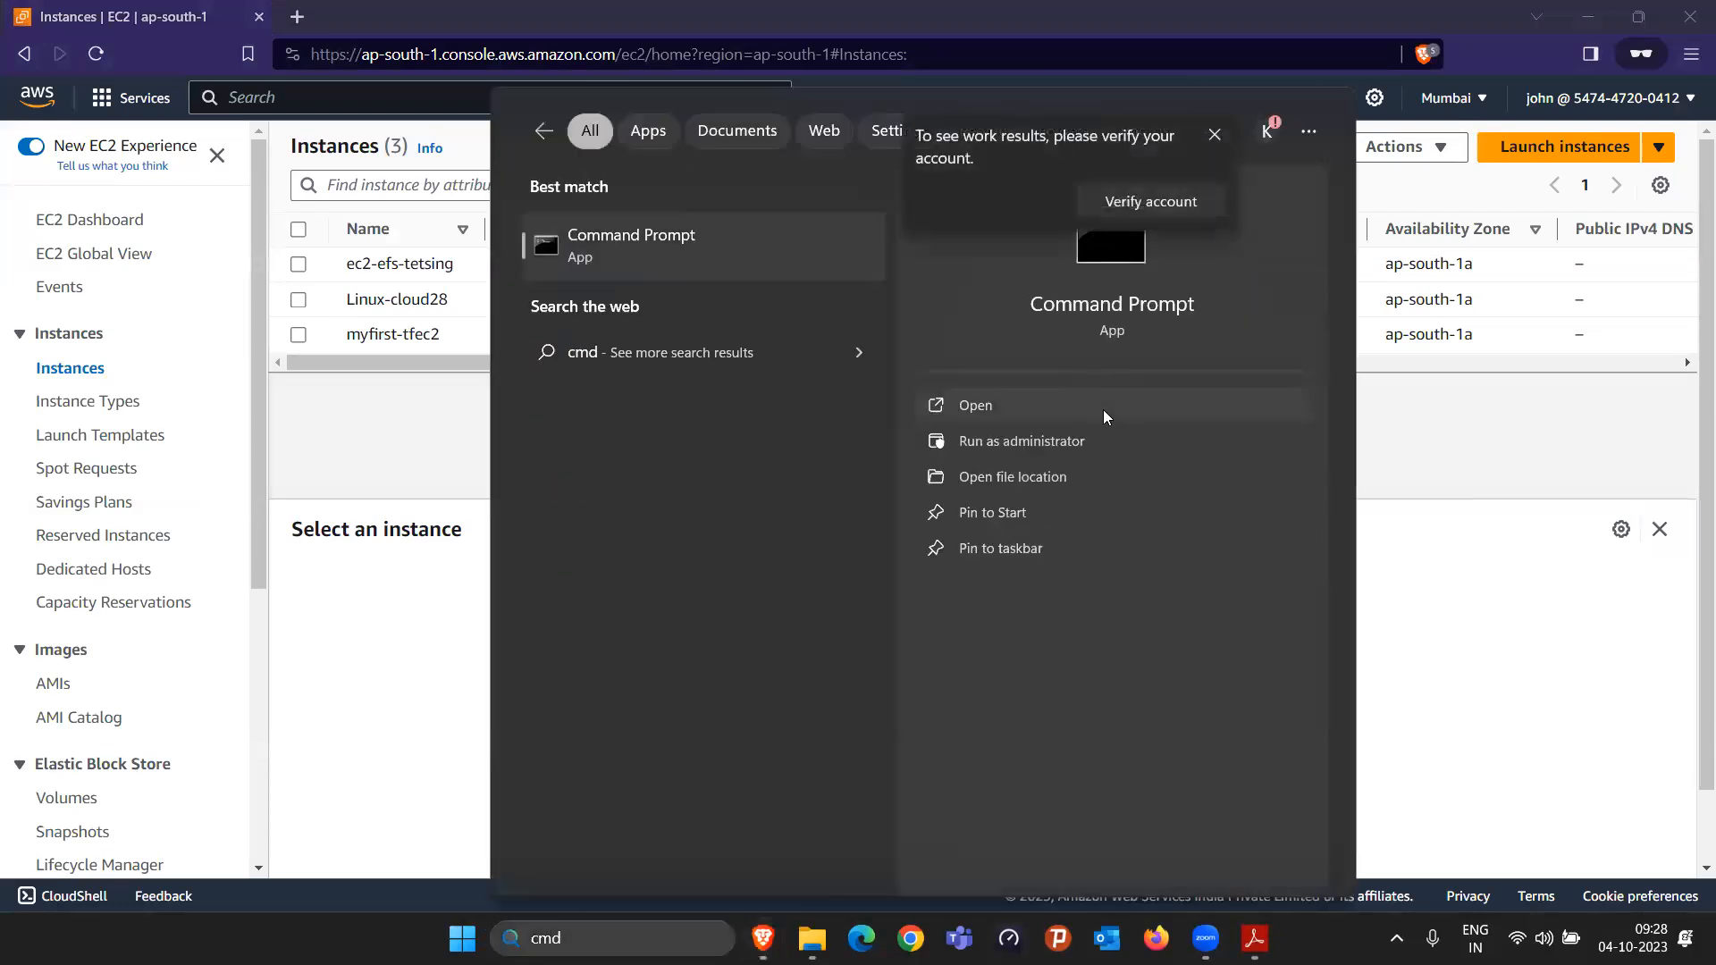
left_click(1103, 413)
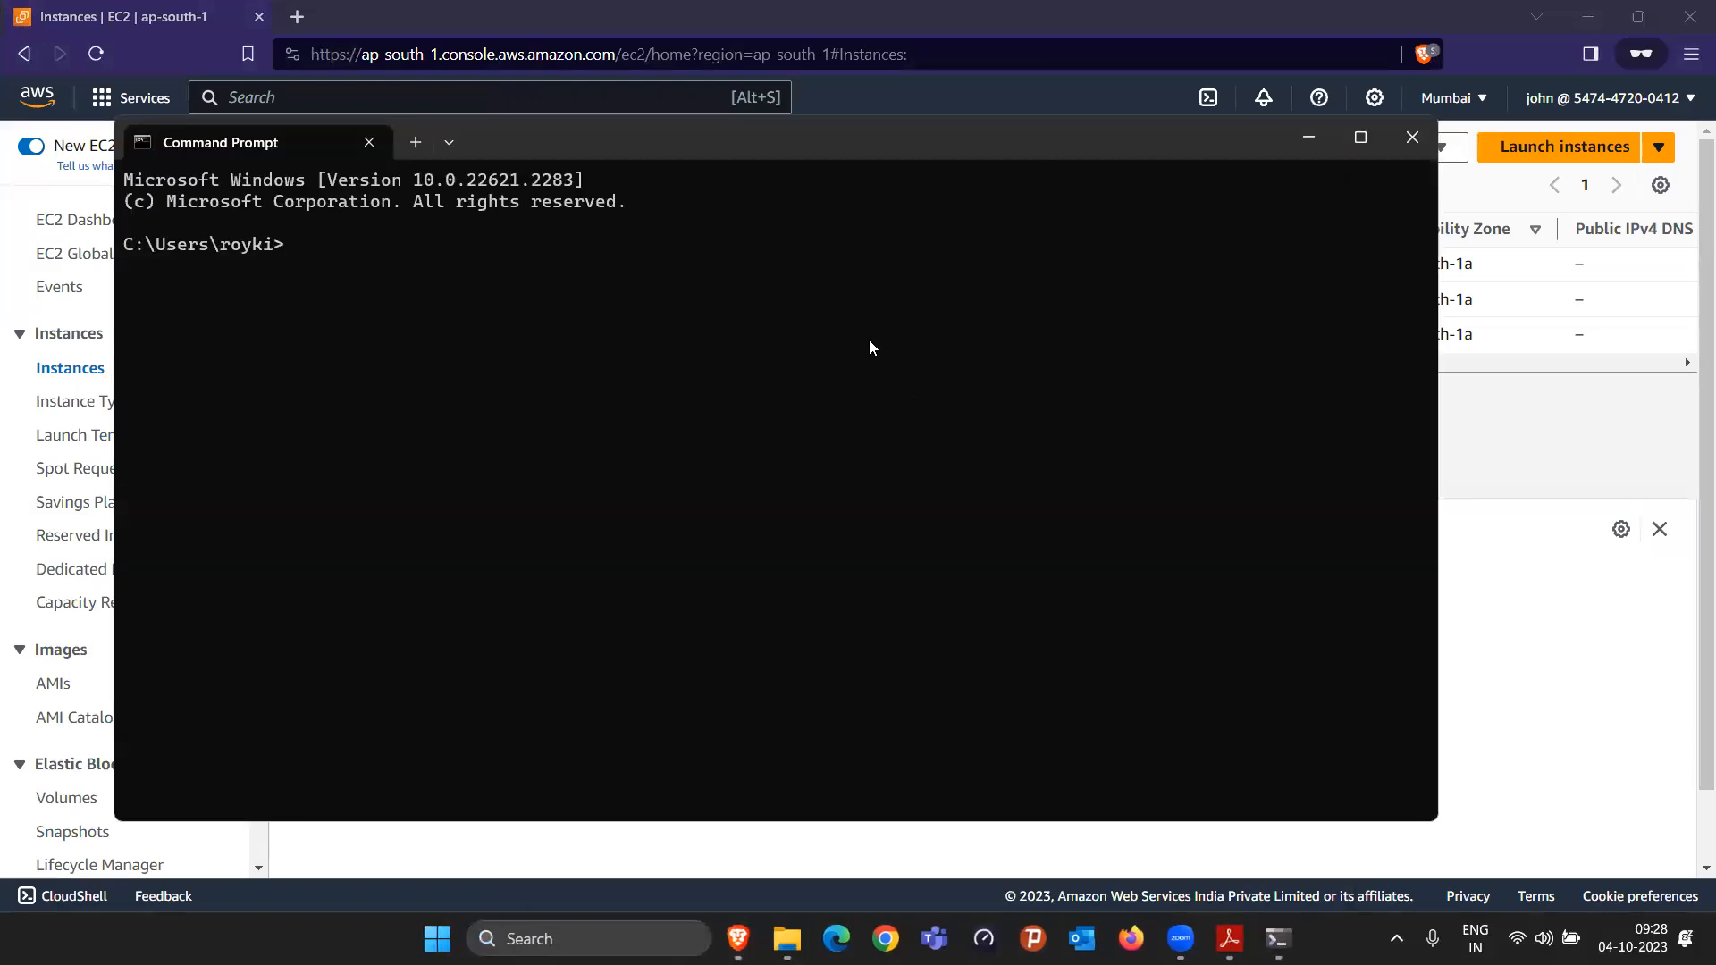
Step: Draft the command aws s3 ls without running it, erase it, and minimize Command Prompt
type("aws s3 ls")
key("BackSpace")
key("BackSpace")
key("BackSpace")
key("BackSpace")
key("BackSpace")
key("BackSpace")
key("BackSpace")
key("BackSpace")
key("BackSpace")
left_click(1312, 148)
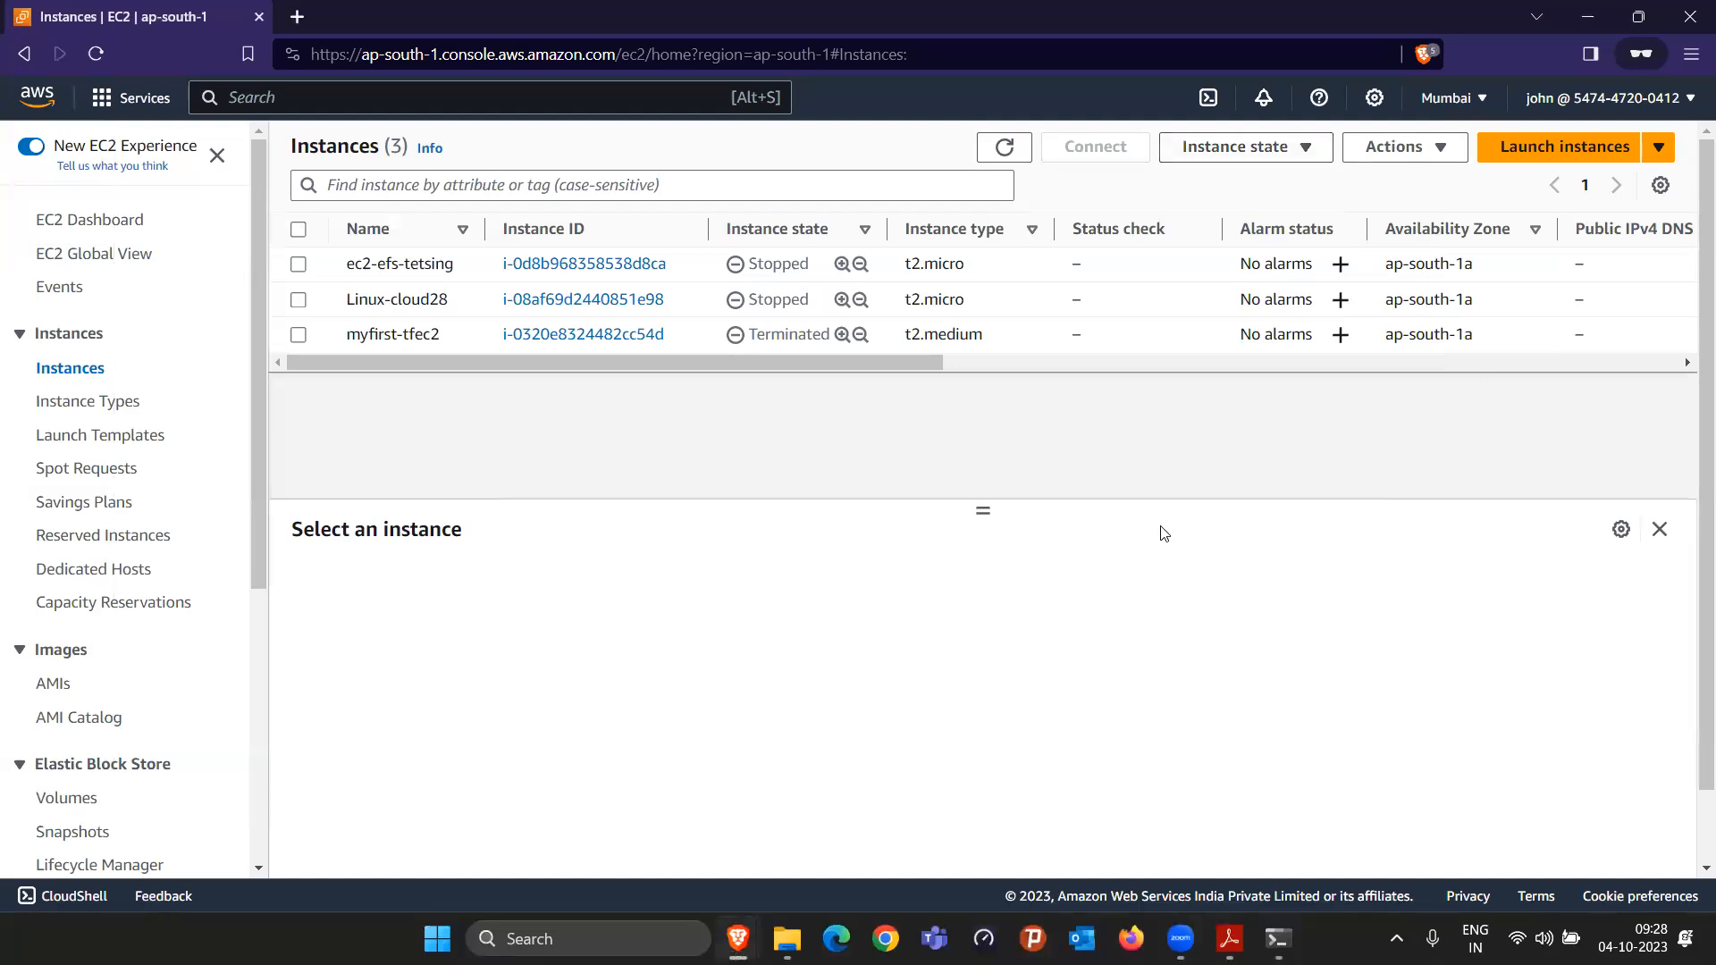